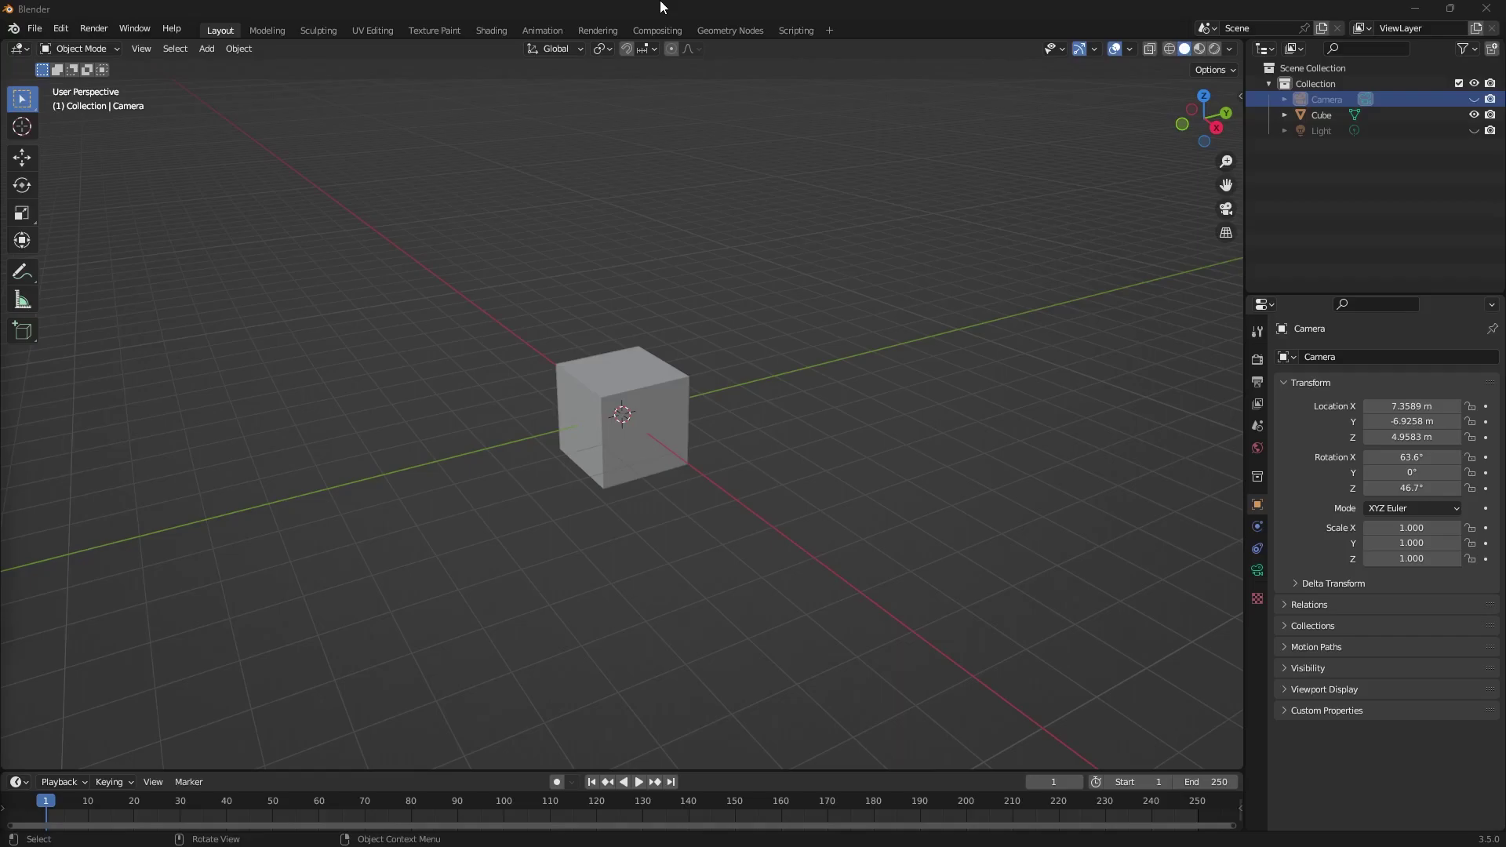
Step: Delete the default cube and add a Bezier curve at the scene origin
{"action": "left_click", "coordinate": [629, 372]}
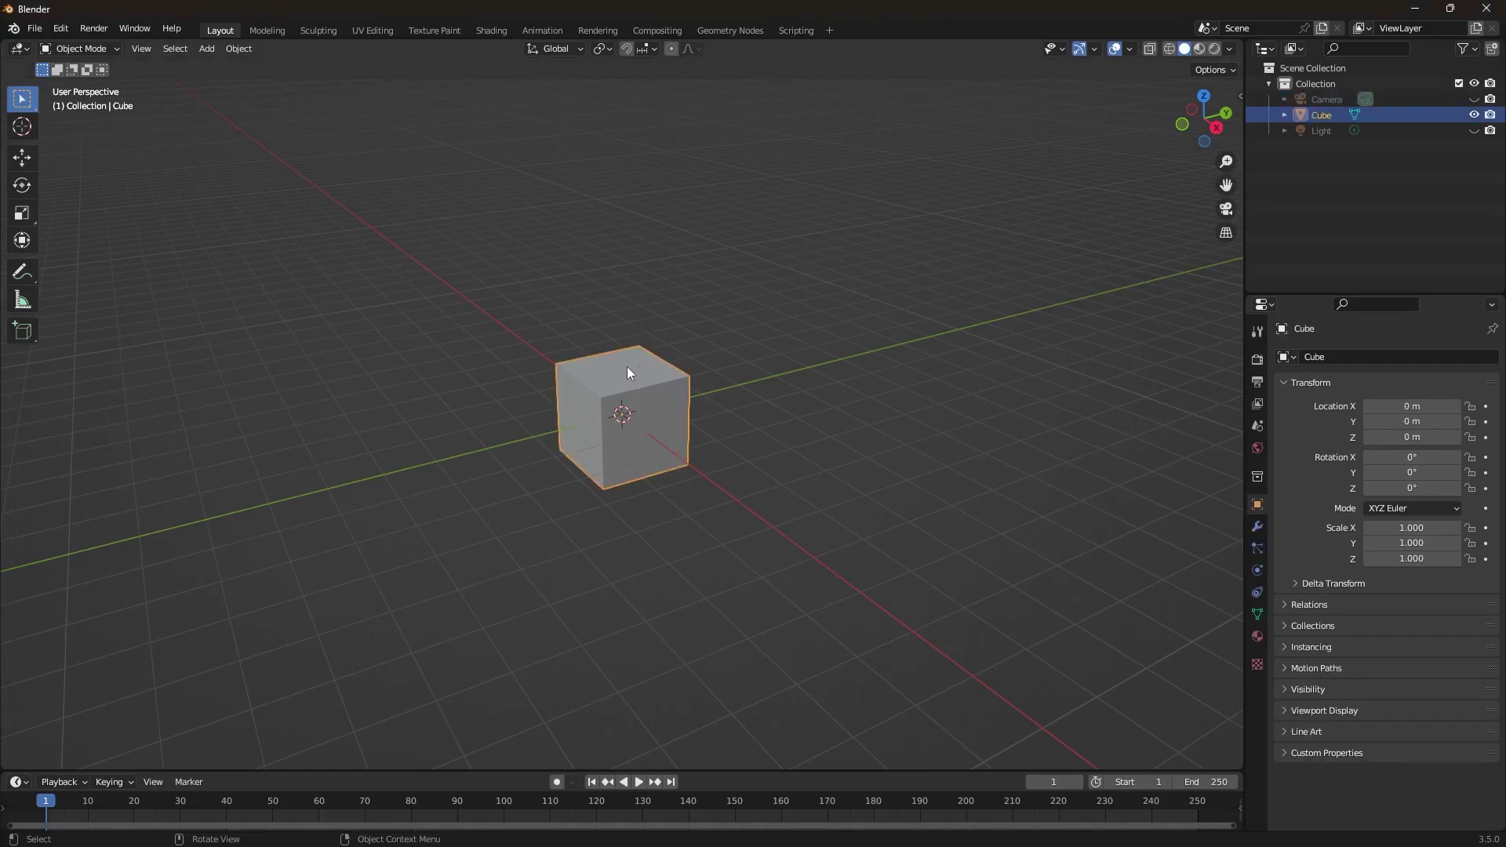
{"action": "key", "text": "Delete"}
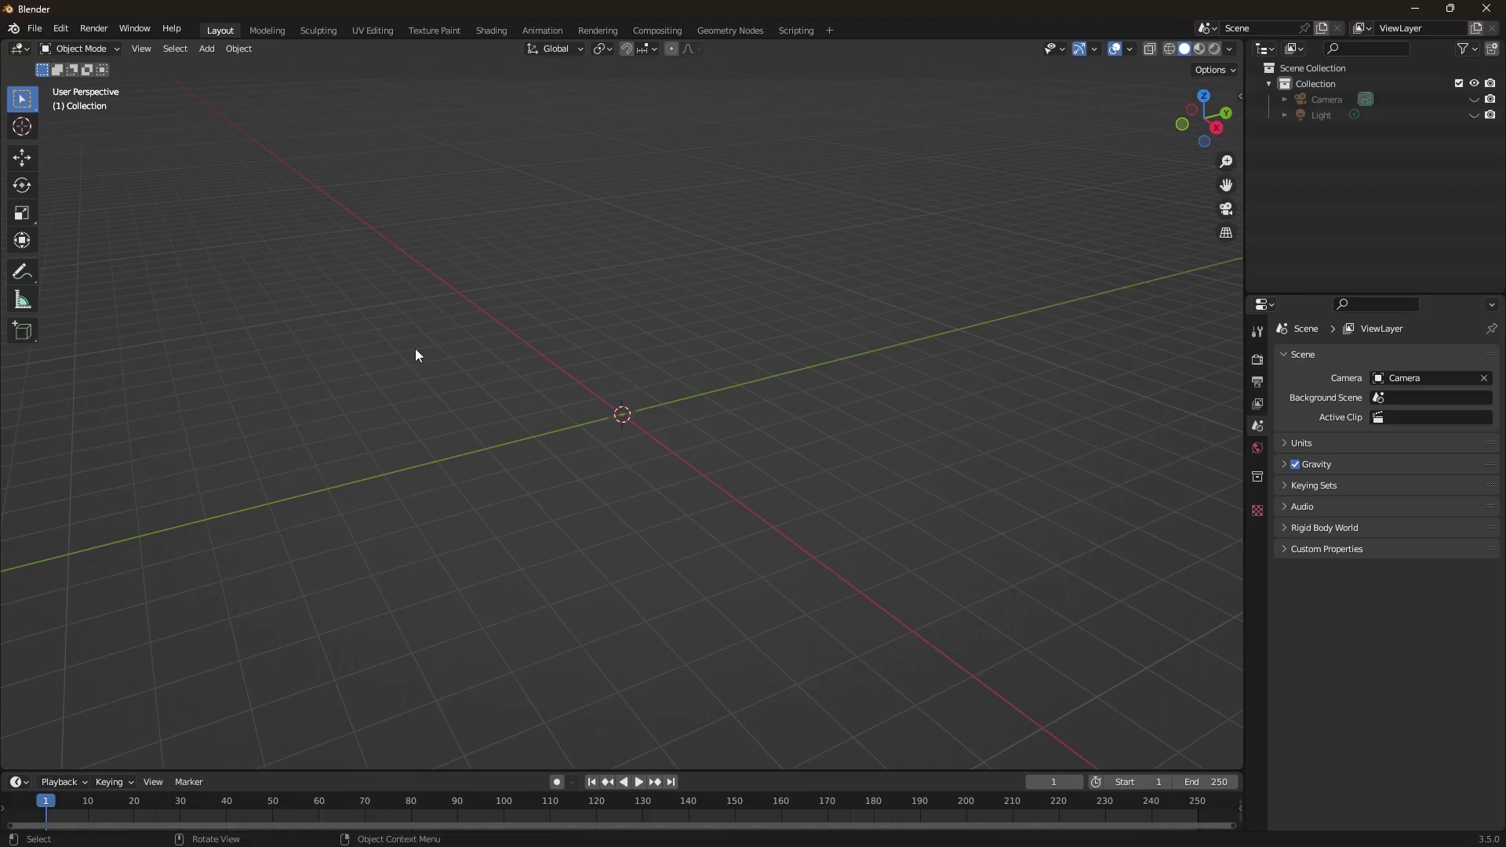
{"action": "key", "text": "shift+a"}
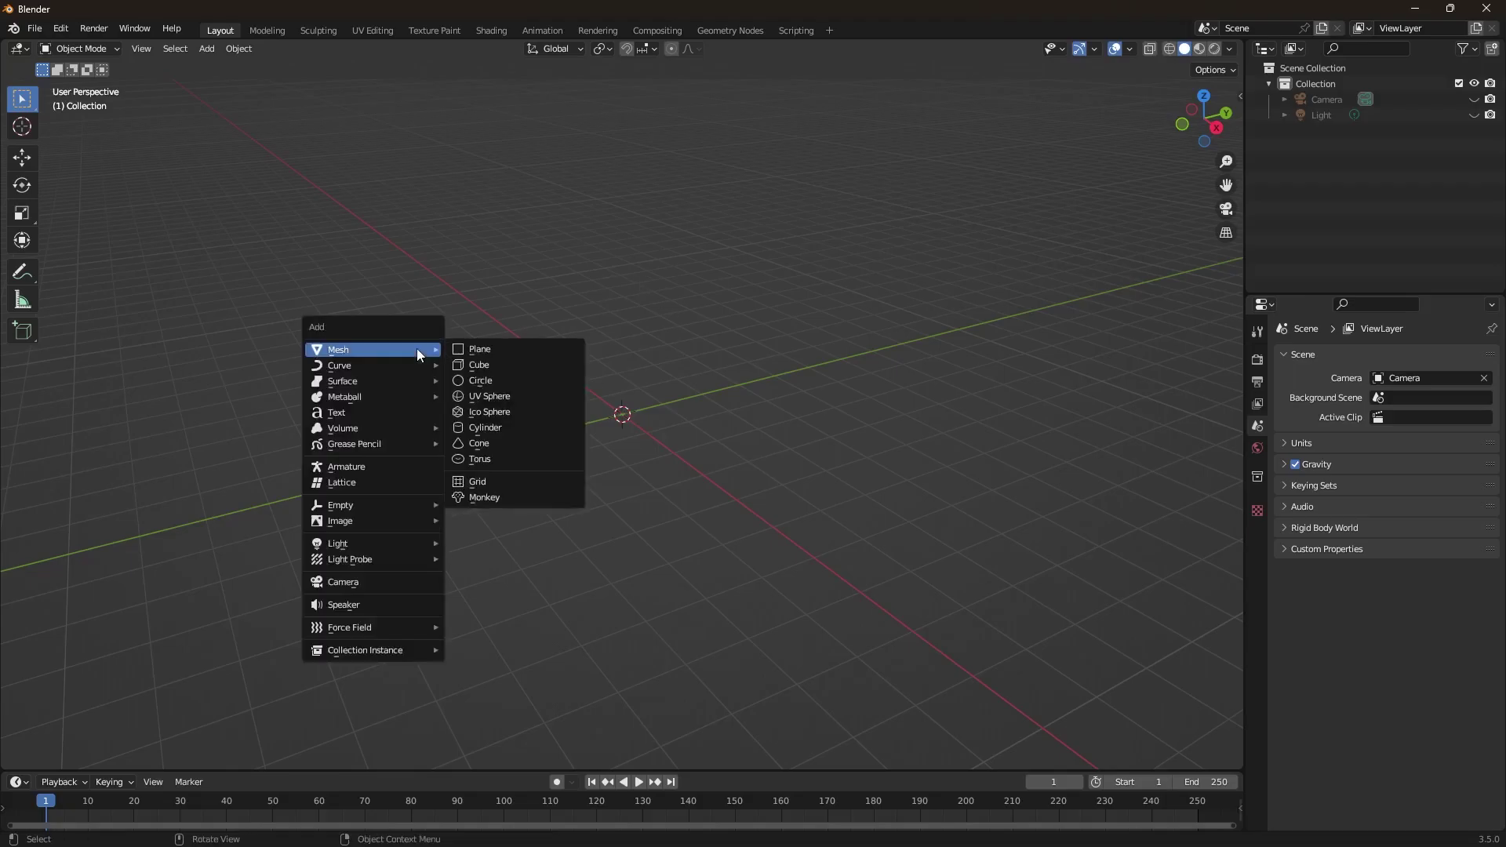
{"action": "mouse_move", "coordinate": [416, 369]}
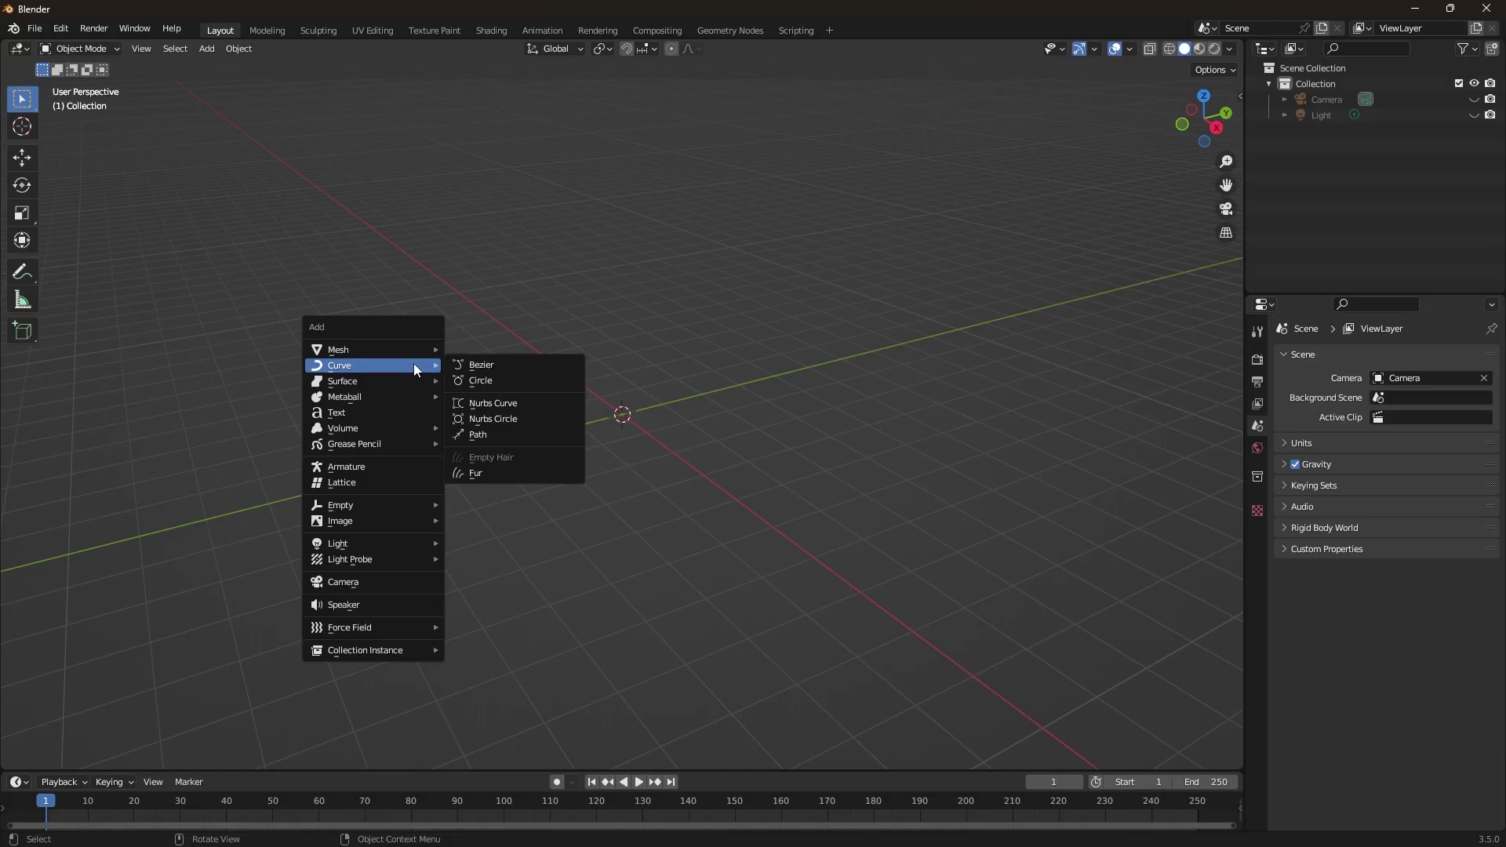
{"action": "left_click", "coordinate": [463, 366]}
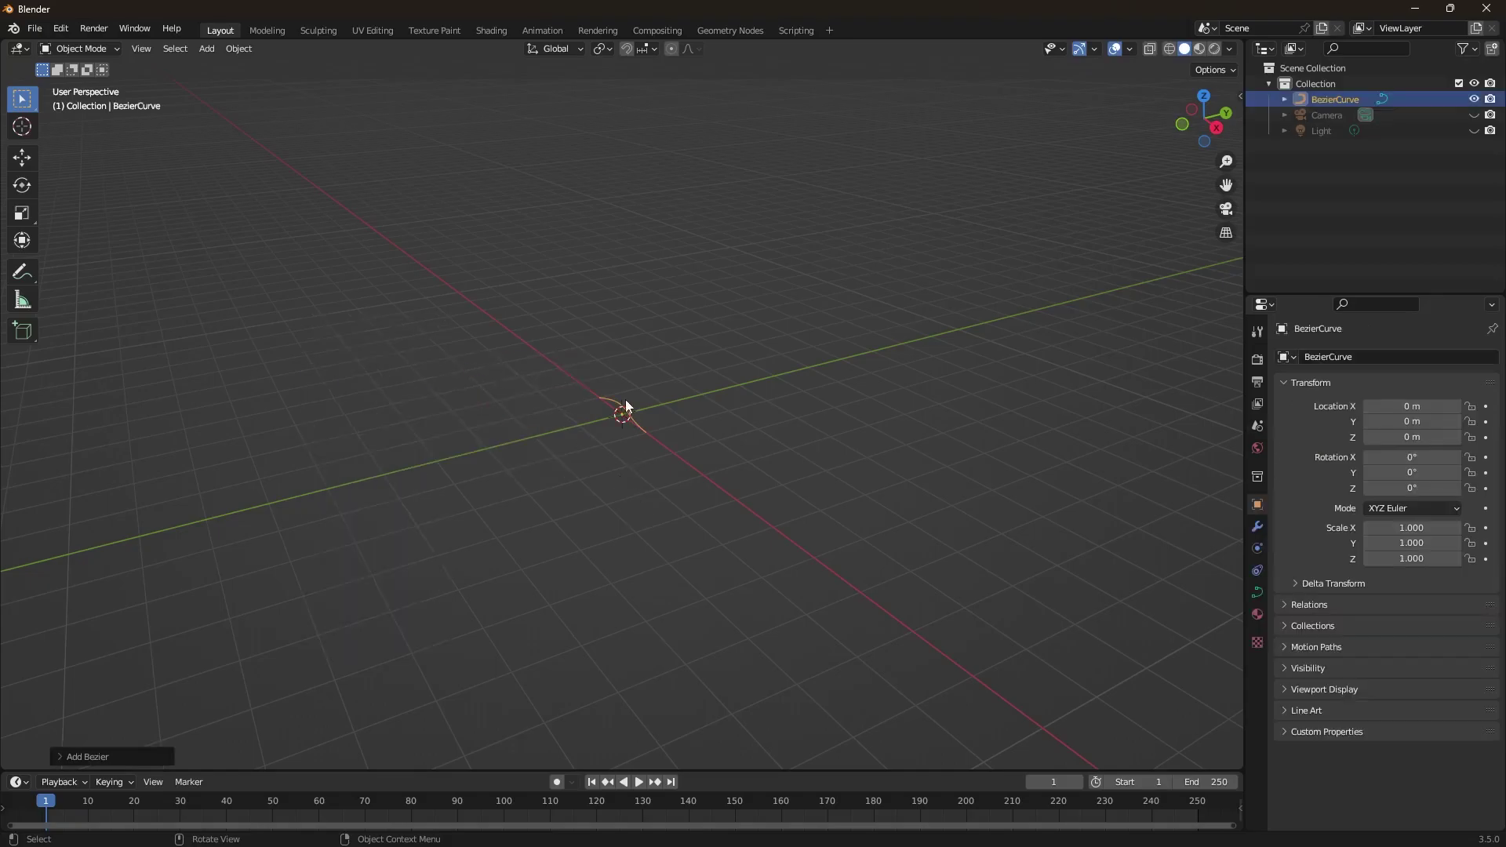
{"action": "scroll", "coordinate": [633, 417], "scroll_direction": "up", "scroll_amount": 6}
{"action": "middle_click_drag", "start_coordinate": [604, 450], "coordinate": [642, 537]}
{"action": "middle_click_drag", "start_coordinate": [733, 441], "coordinate": [719, 382]}
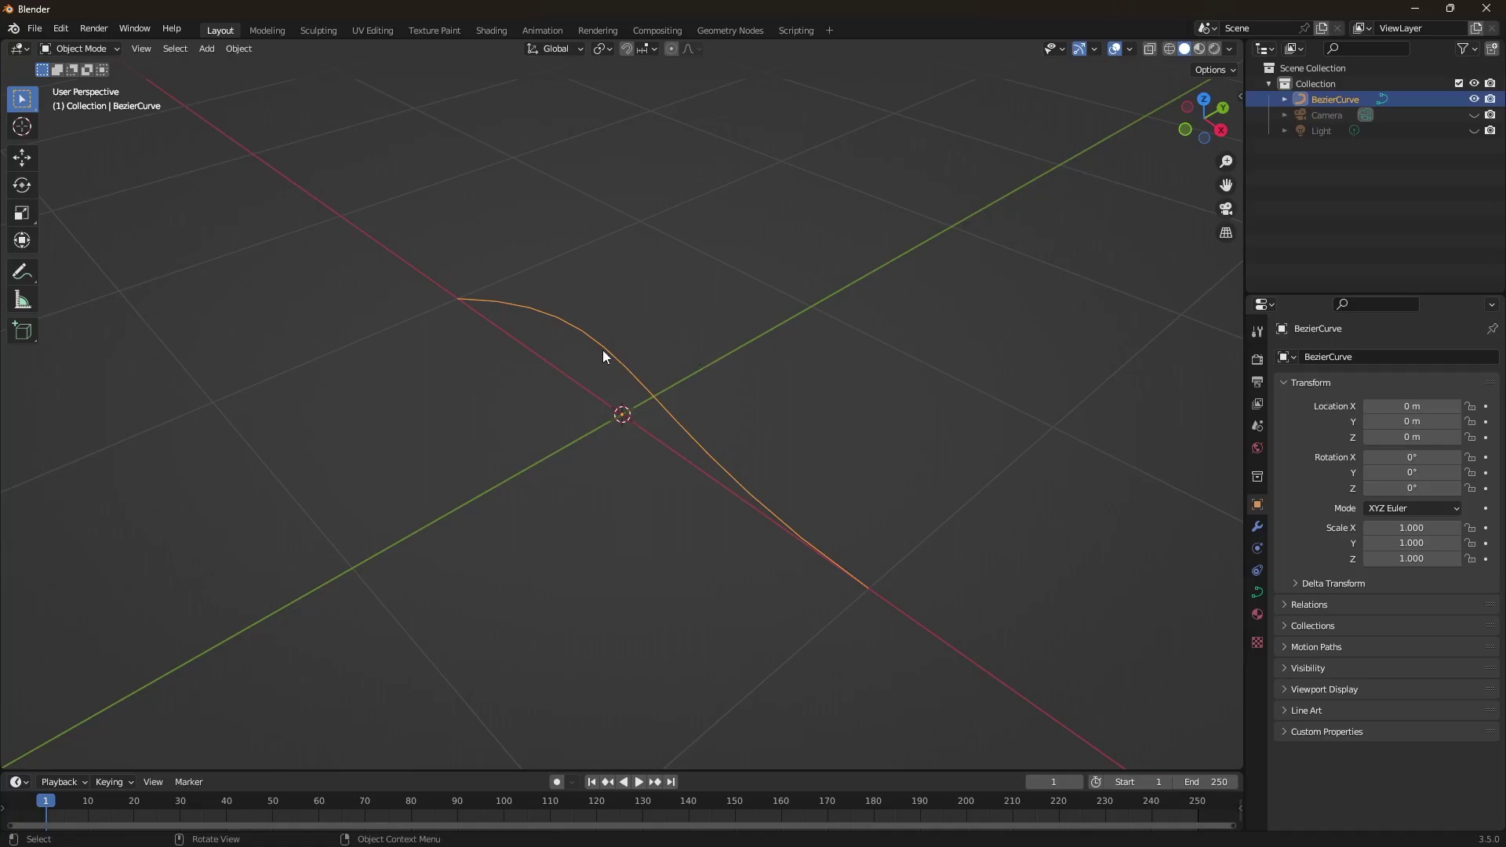
Step: In Edit Mode, freely move the Bezier curve's control point at the negative X end by about 0.4 m in both X and Y
{"action": "key", "text": "Tab"}
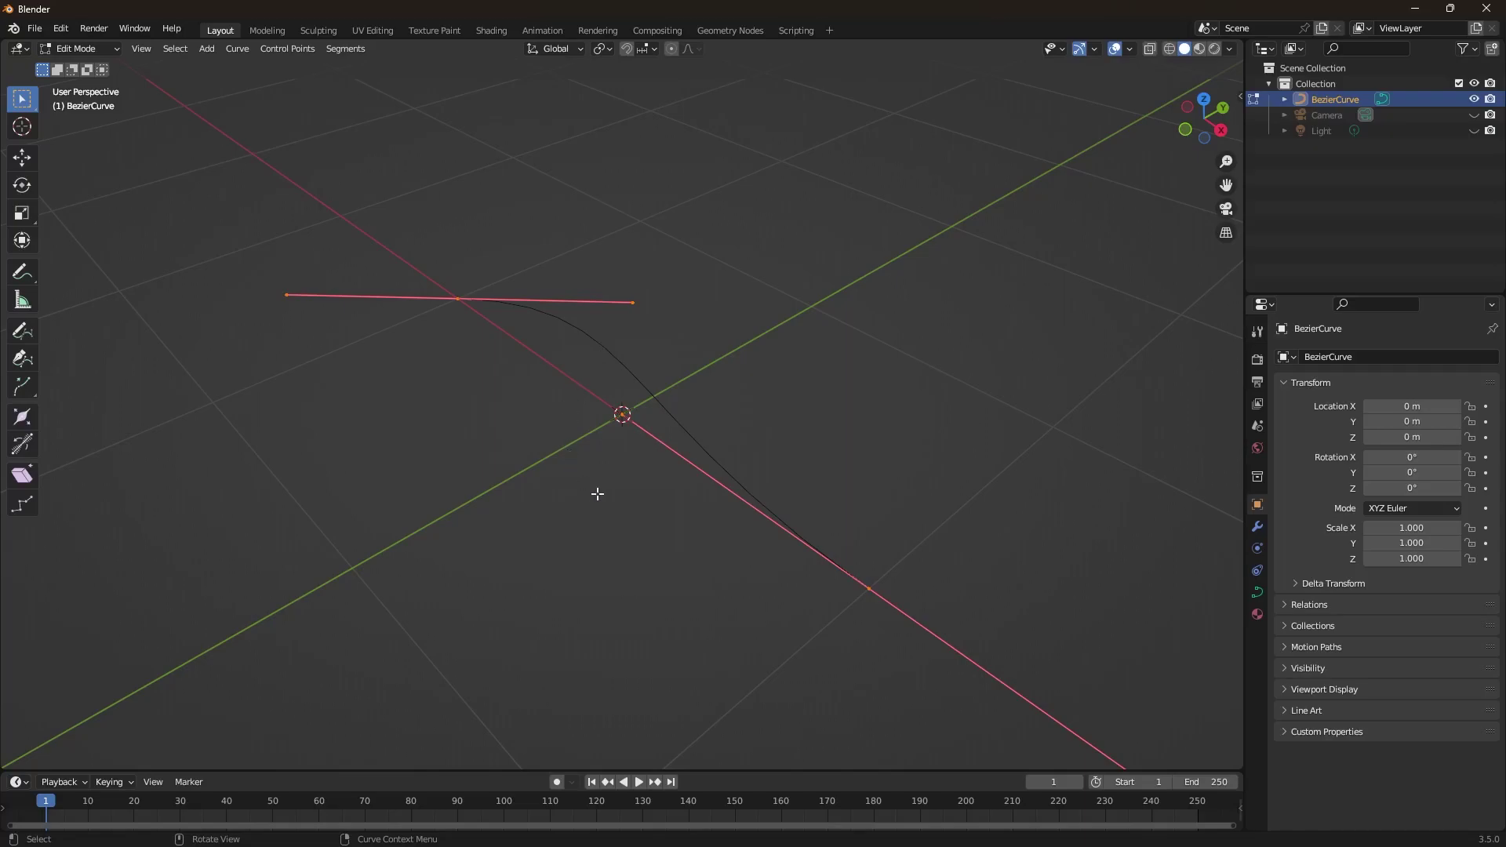
{"action": "left_click", "coordinate": [456, 299]}
{"action": "left_click", "coordinate": [869, 590]}
{"action": "left_click", "coordinate": [463, 299]}
{"action": "key", "text": "g"}
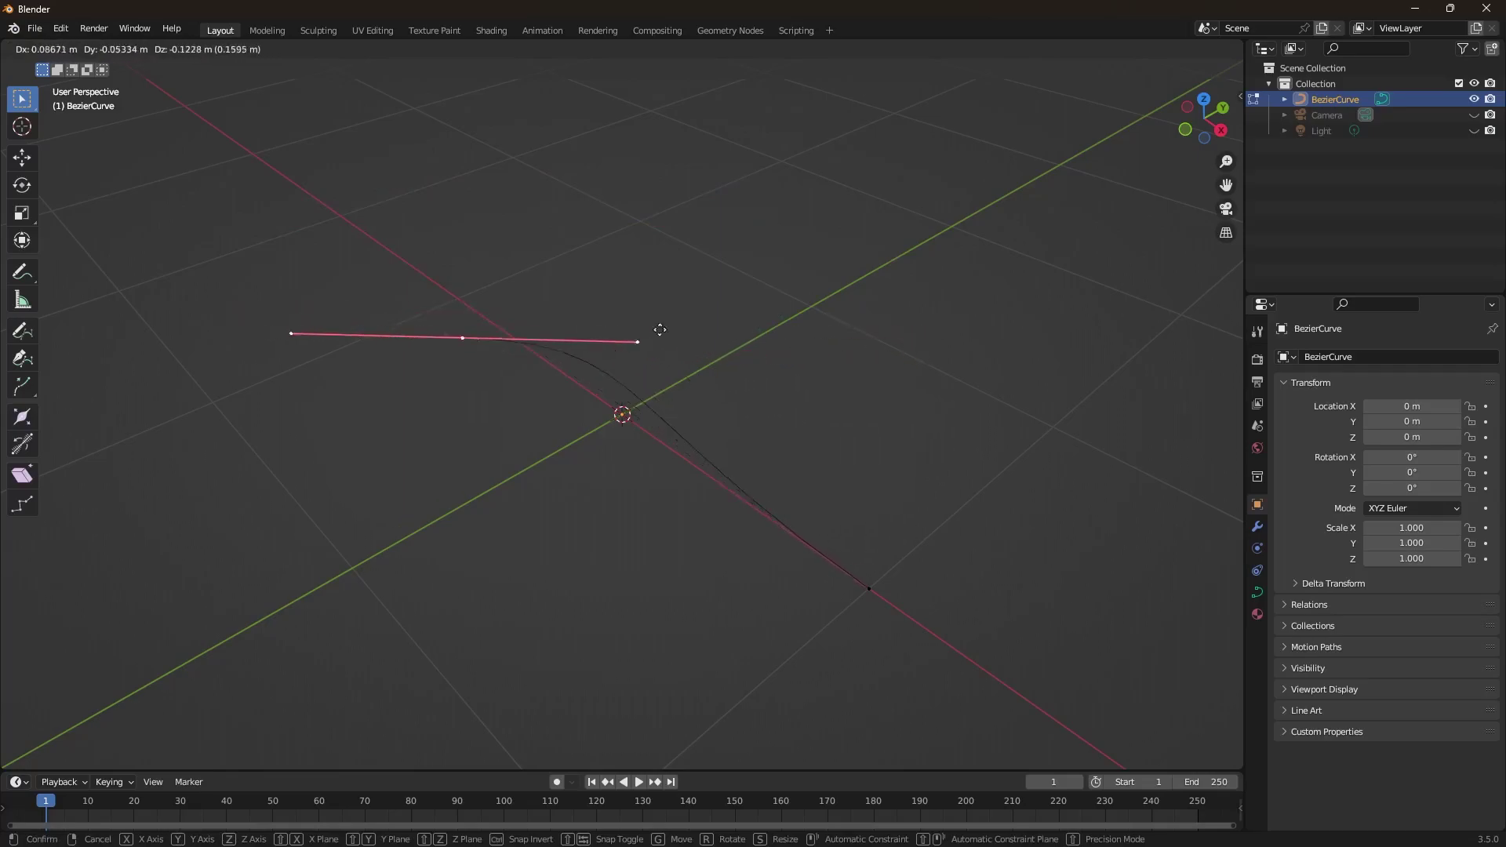
{"action": "key", "text": "y"}
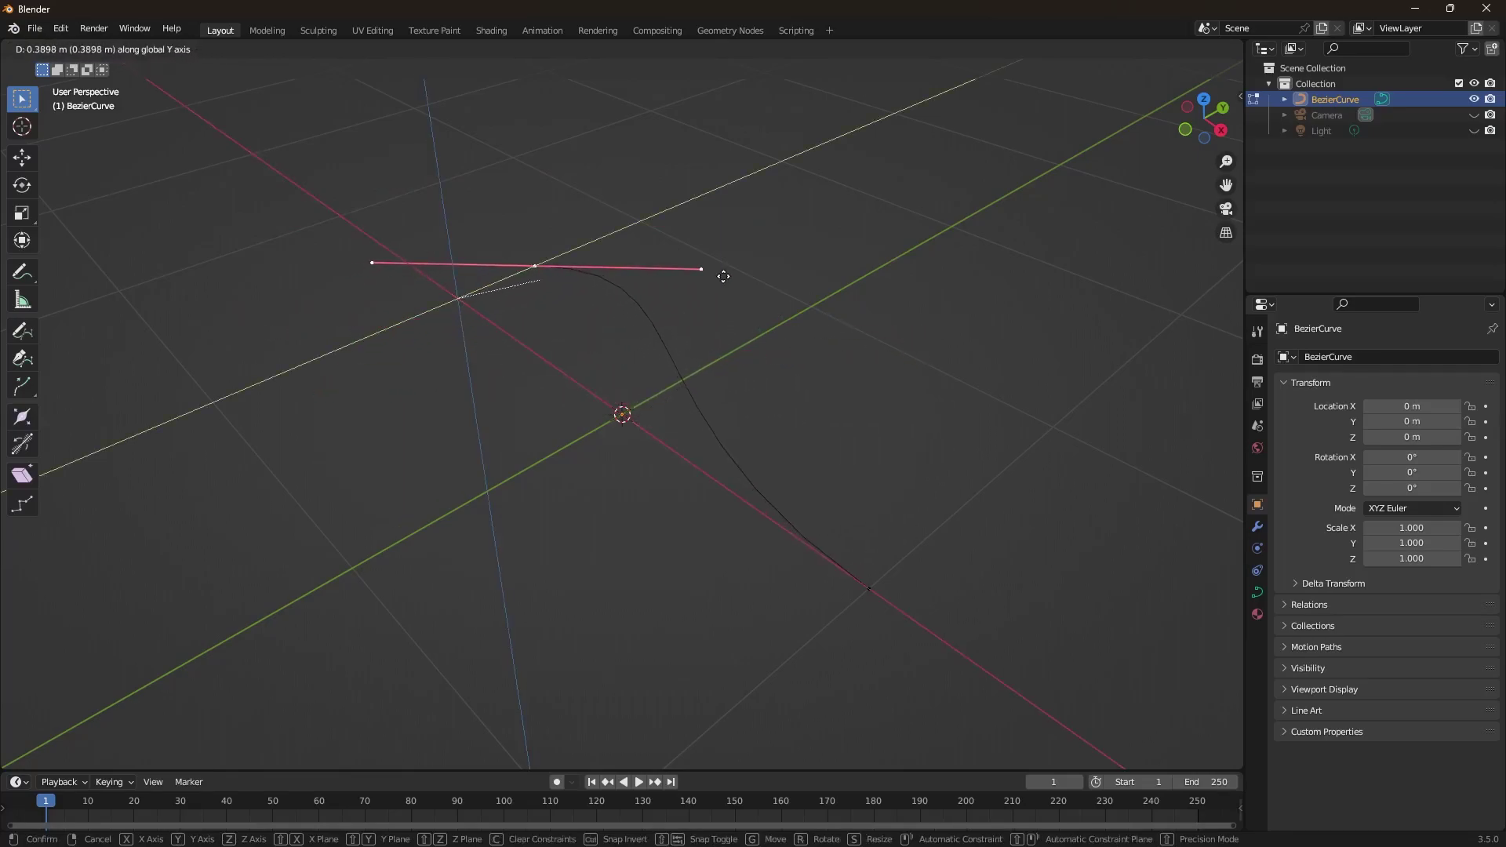
{"action": "key", "text": "x"}
{"action": "key", "text": "z"}
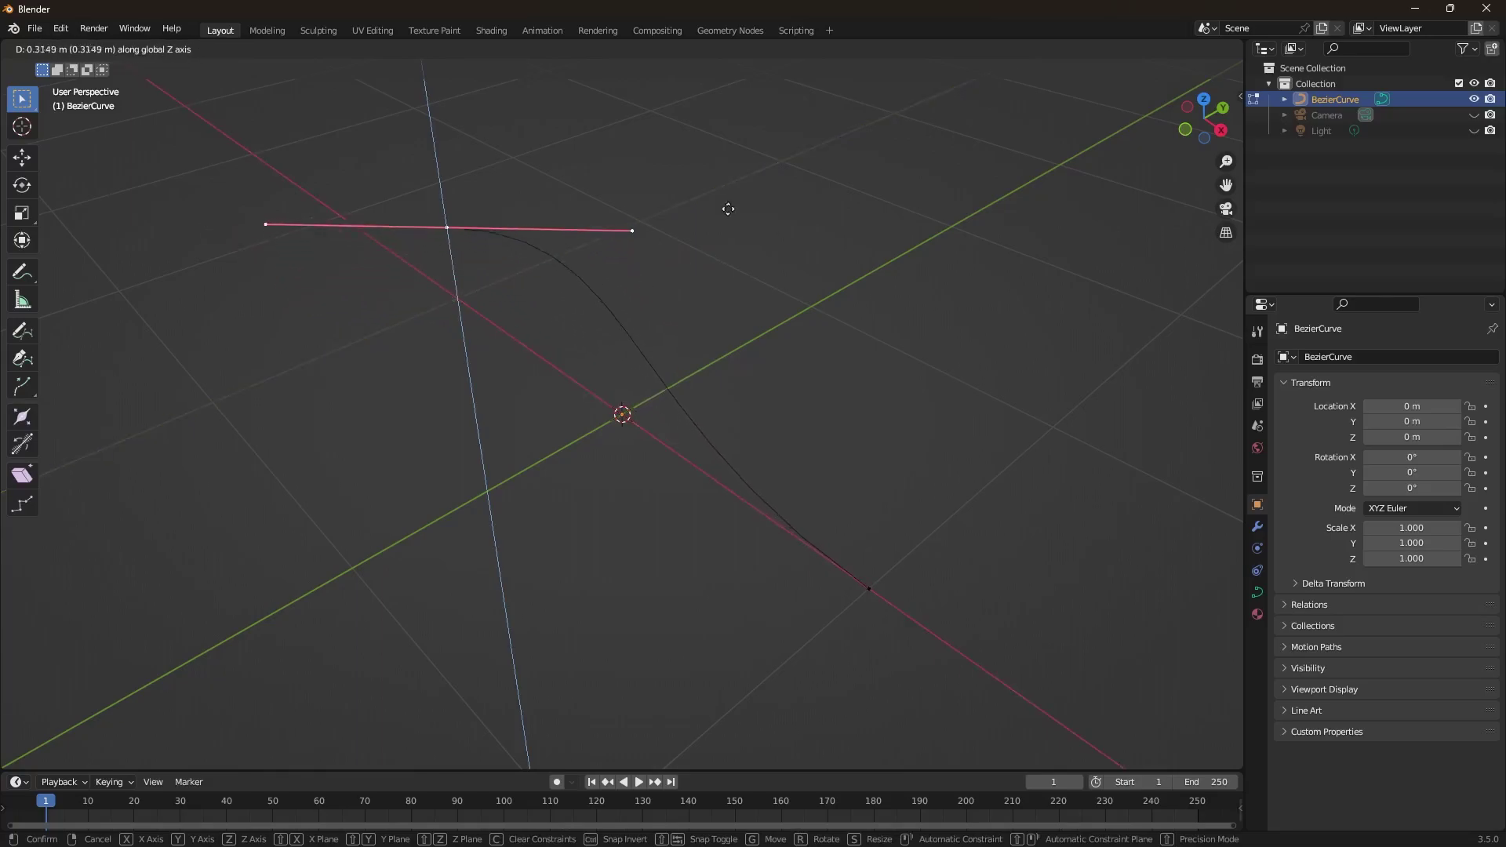
{"action": "key", "text": "z"}
{"action": "key", "text": "z"}
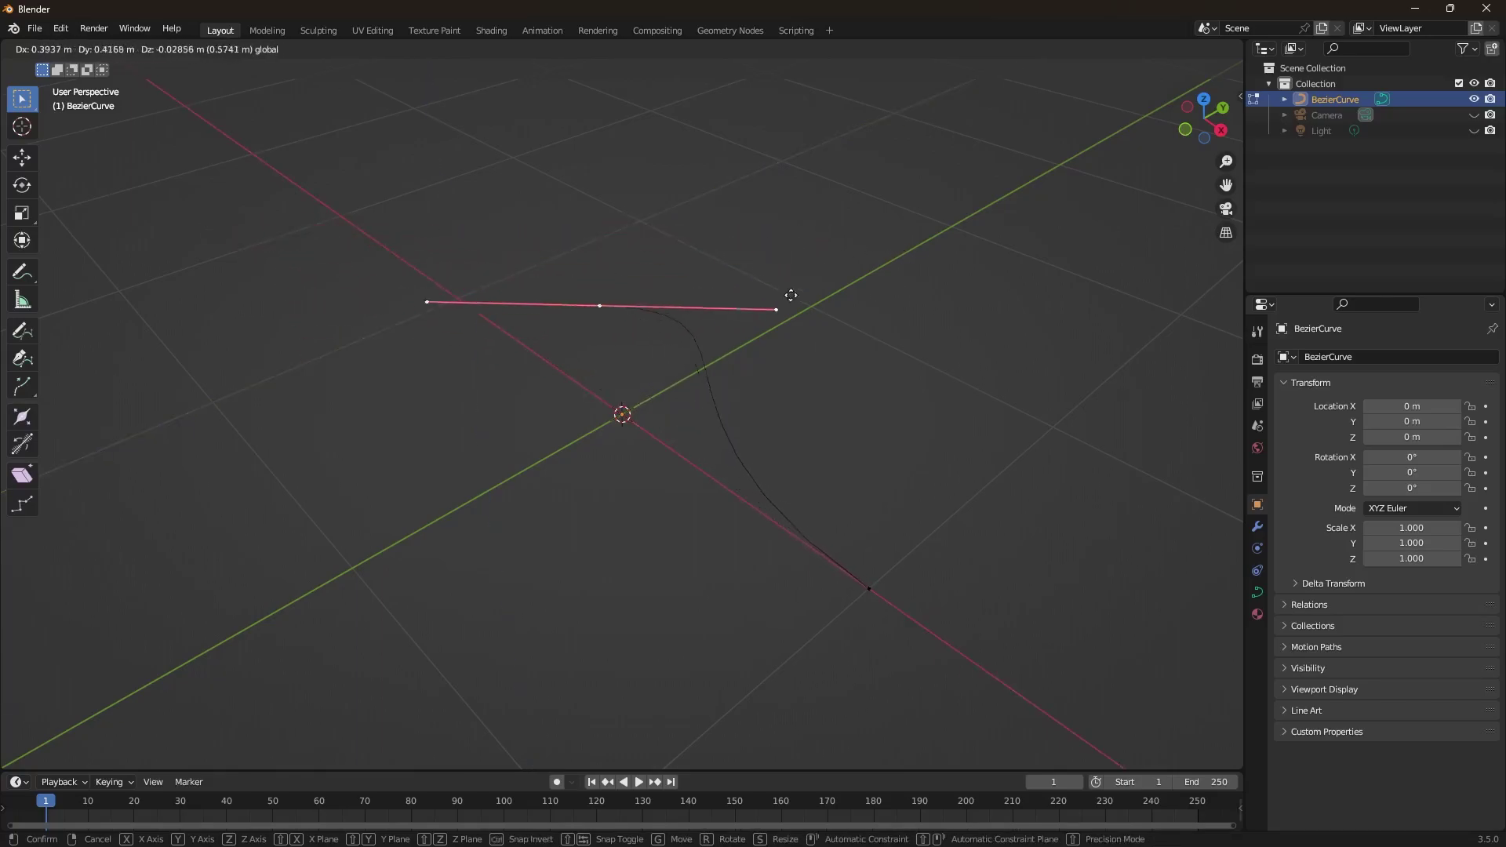
{"action": "left_click", "coordinate": [779, 285]}
{"action": "middle_click_drag", "start_coordinate": [787, 410], "coordinate": [626, 391]}
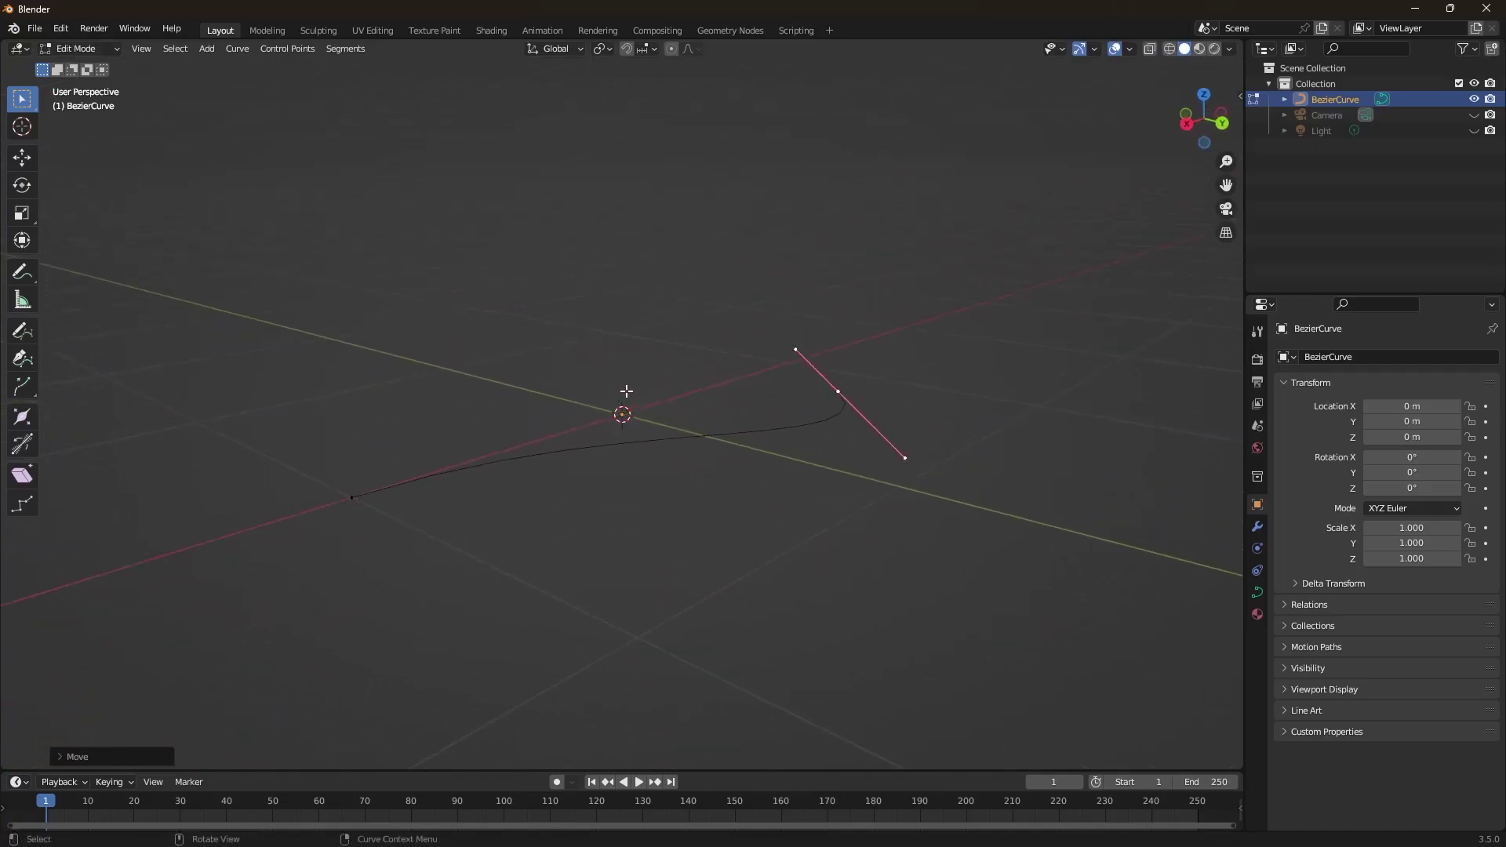
Step: Using the Move tool, raise the same control point well above the grid along Z and shift it in the negative X direction
{"action": "left_click", "coordinate": [22, 158]}
{"action": "left_click_drag", "start_coordinate": [840, 330], "coordinate": [833, 125]}
{"action": "middle_click_drag", "start_coordinate": [759, 322], "coordinate": [954, 312]}
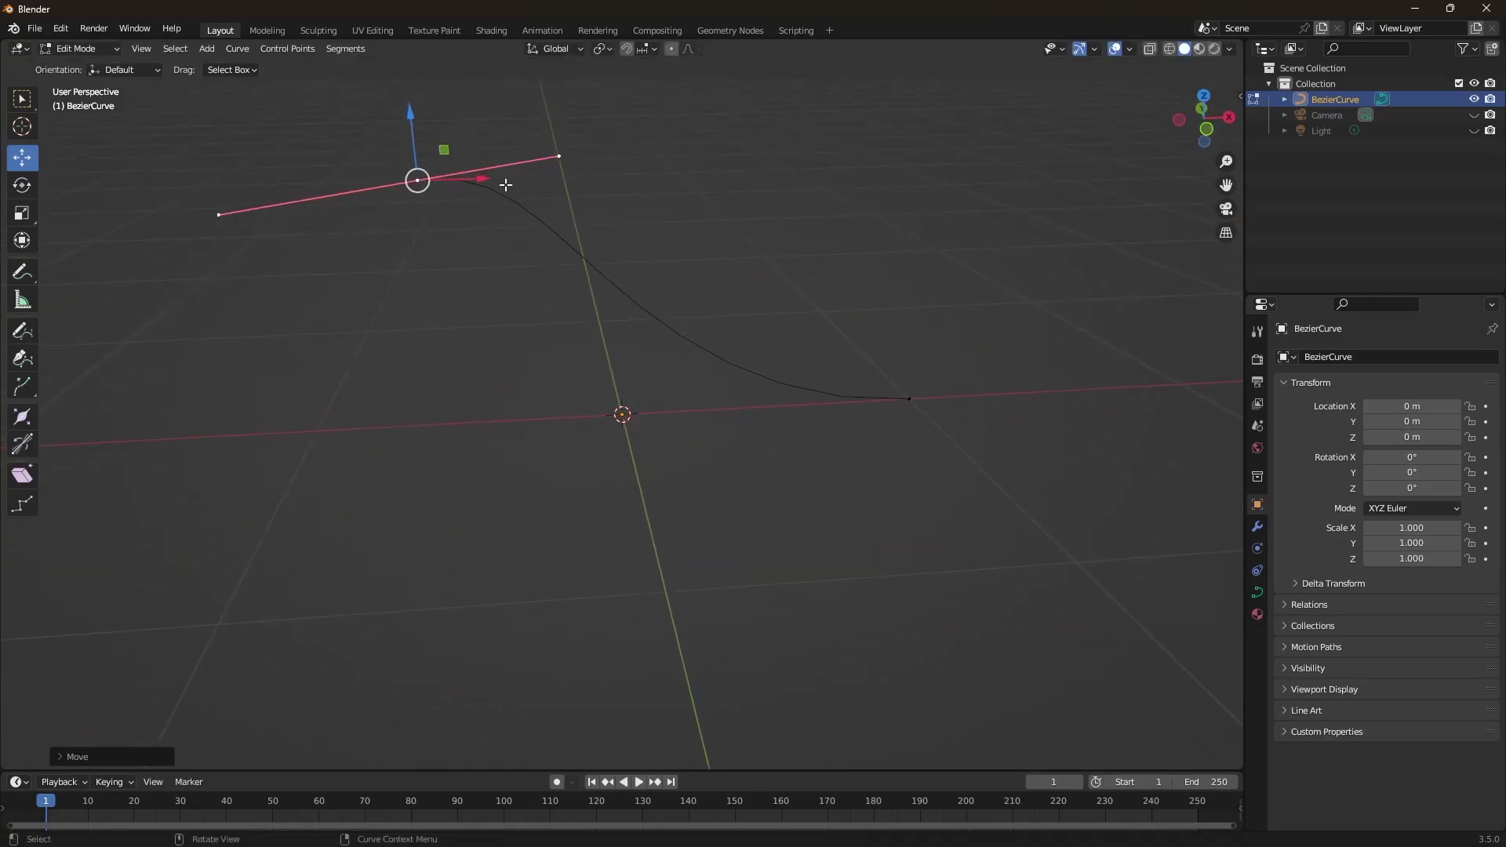
{"action": "left_click_drag", "start_coordinate": [481, 176], "coordinate": [380, 196]}
{"action": "middle_click_drag", "start_coordinate": [511, 266], "coordinate": [467, 274]}
{"action": "left_click_drag", "start_coordinate": [416, 116], "coordinate": [414, 68]}
{"action": "middle_click_drag", "start_coordinate": [518, 259], "coordinate": [510, 329]}
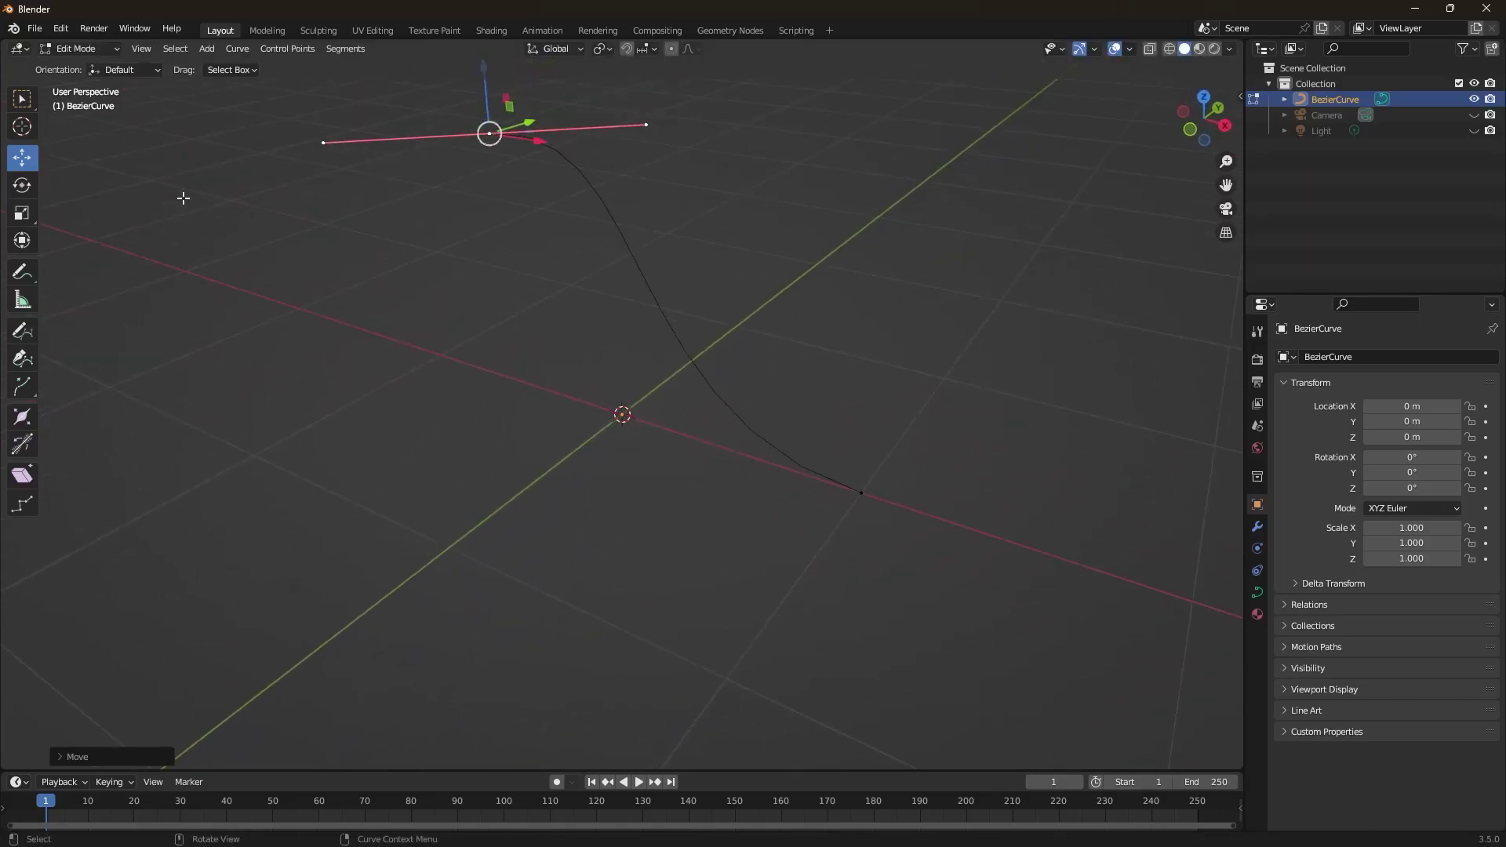
Step: Adjust the raised control point's position with two small unconstrained moves, and clear the selection with the select tool active
{"action": "key", "text": "g"}
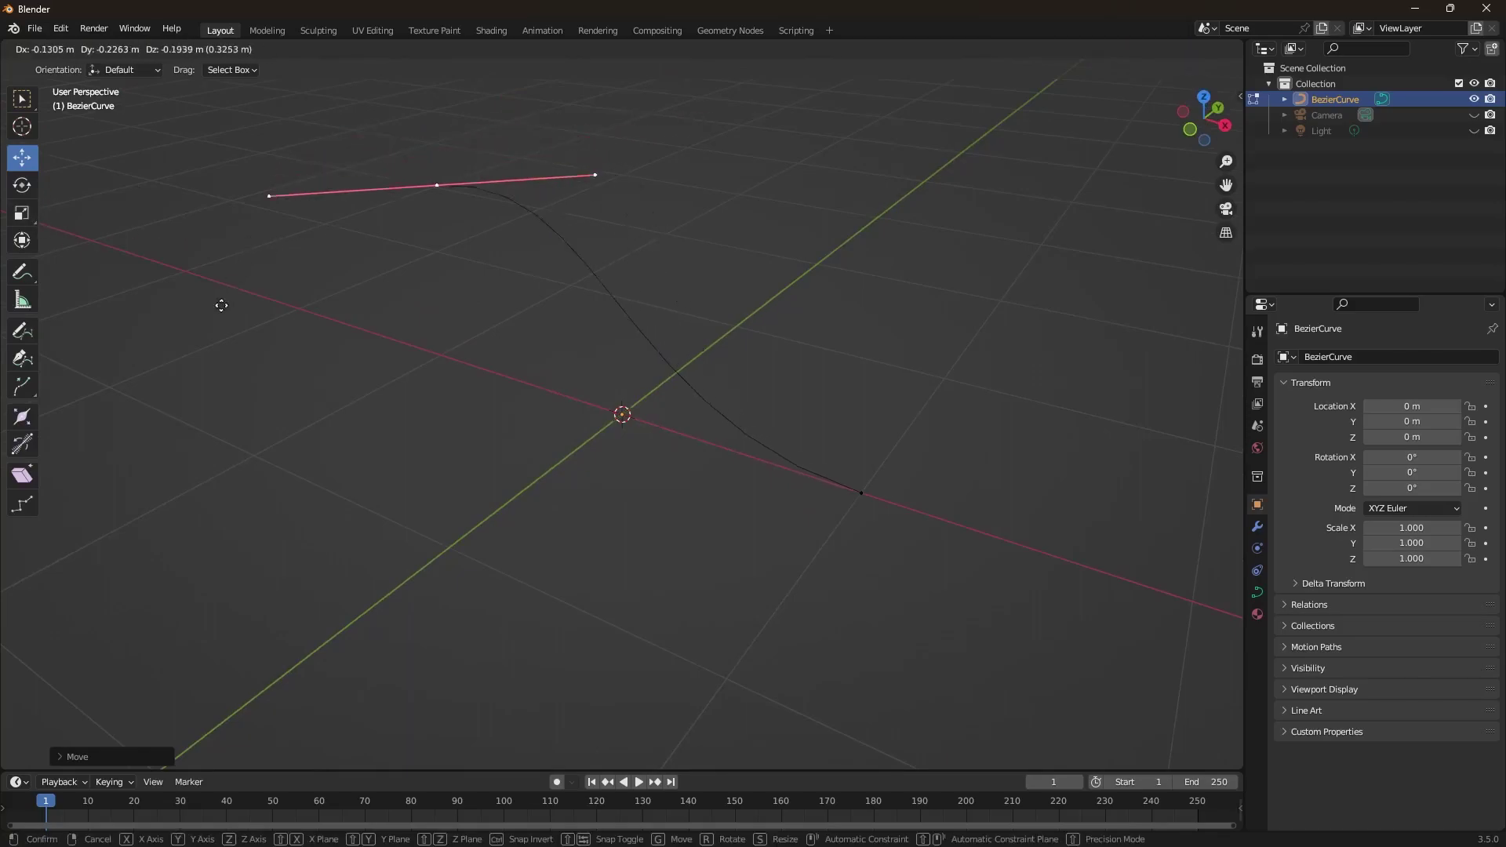
{"action": "left_click", "coordinate": [203, 238]}
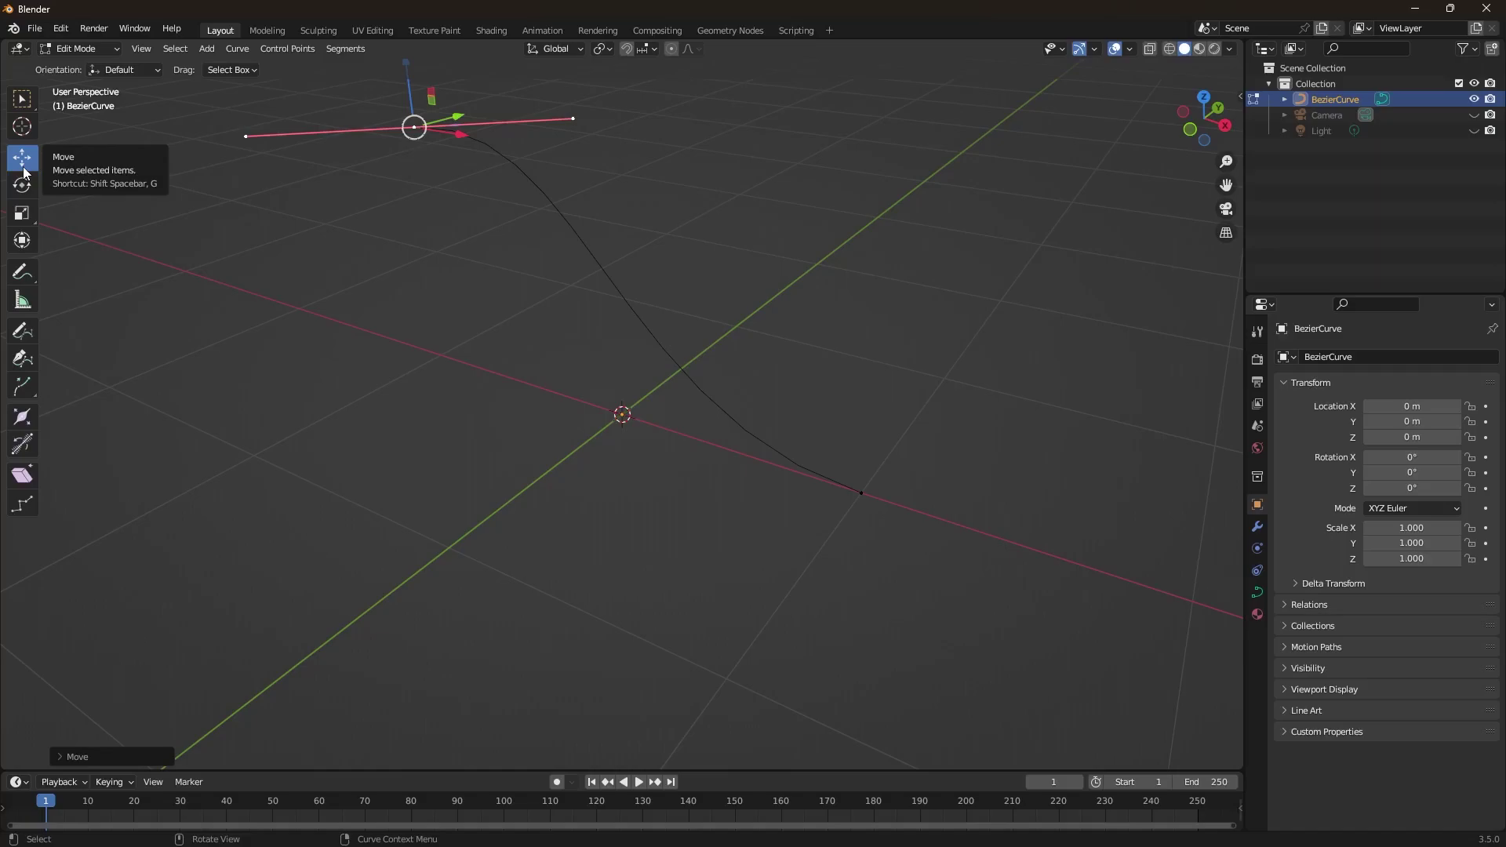
{"action": "middle_click_drag", "start_coordinate": [541, 299], "coordinate": [528, 258]}
{"action": "key", "text": "g"}
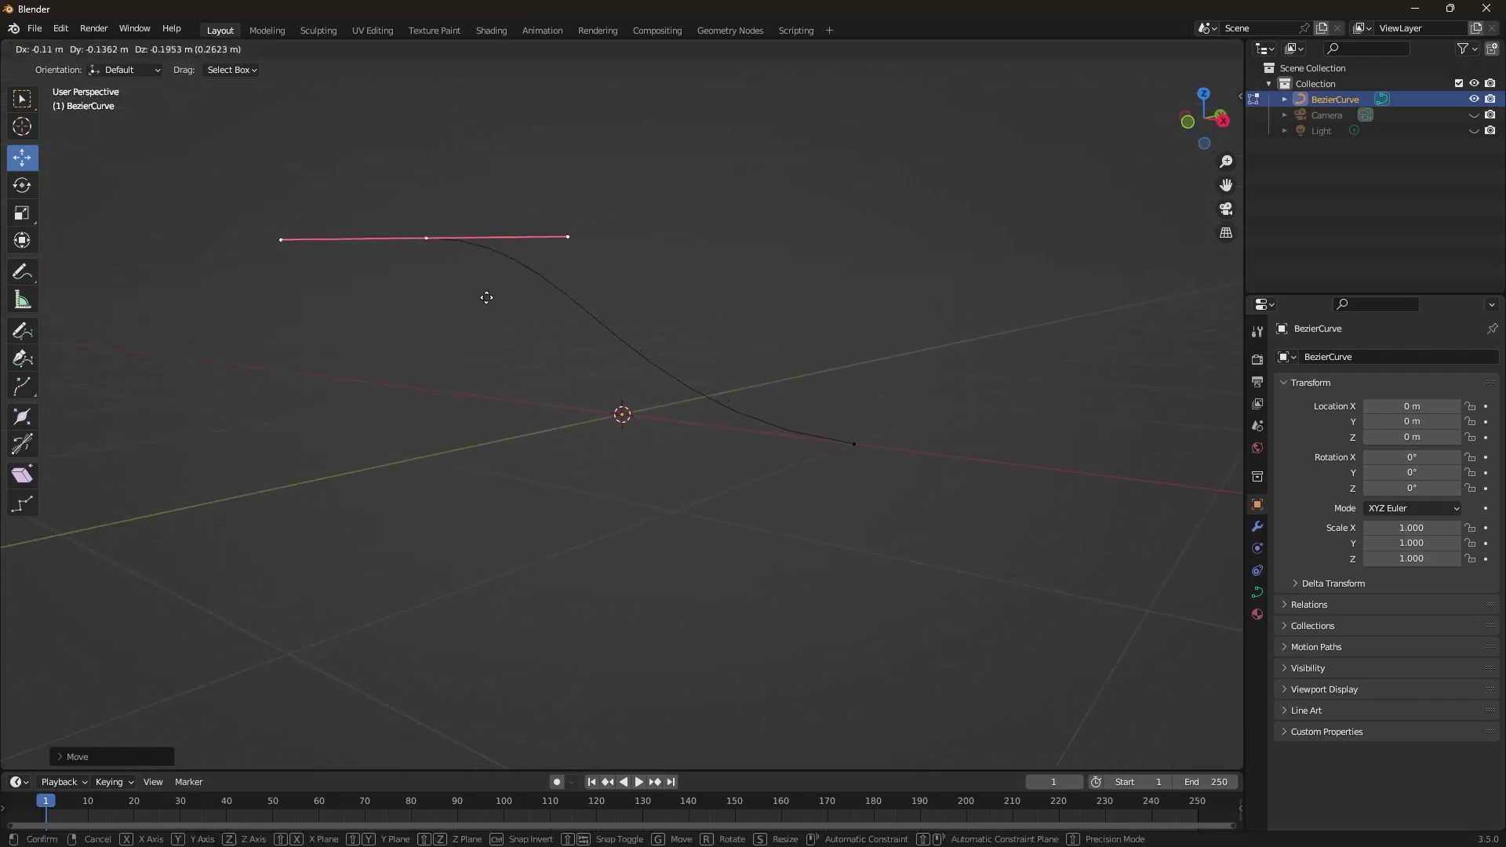
{"action": "left_click", "coordinate": [498, 277]}
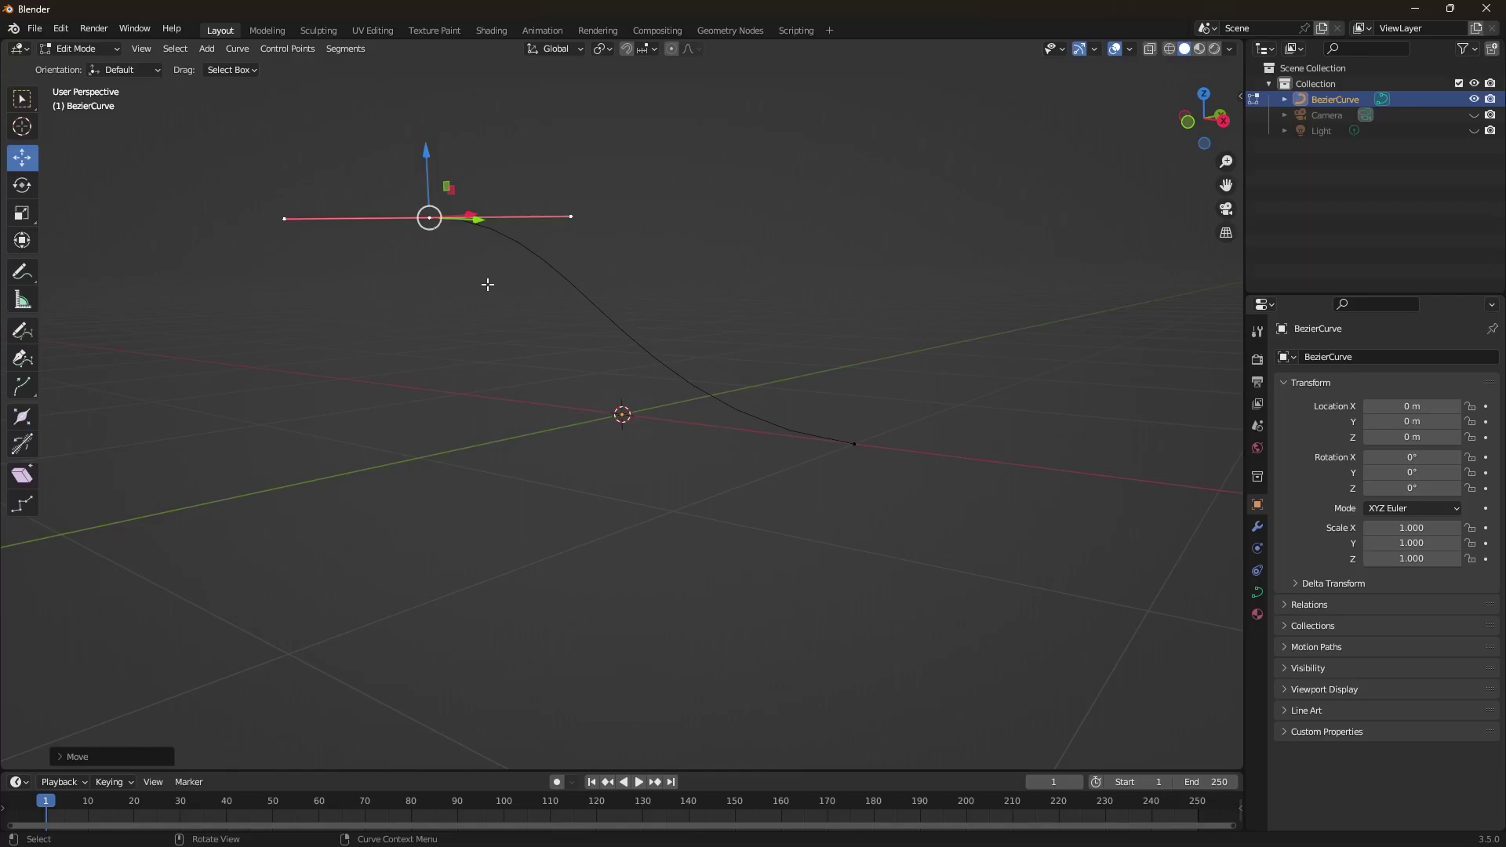
{"action": "middle_click_drag", "start_coordinate": [488, 285], "coordinate": [481, 322]}
{"action": "left_click", "coordinate": [22, 100]}
{"action": "left_click", "coordinate": [489, 274]}
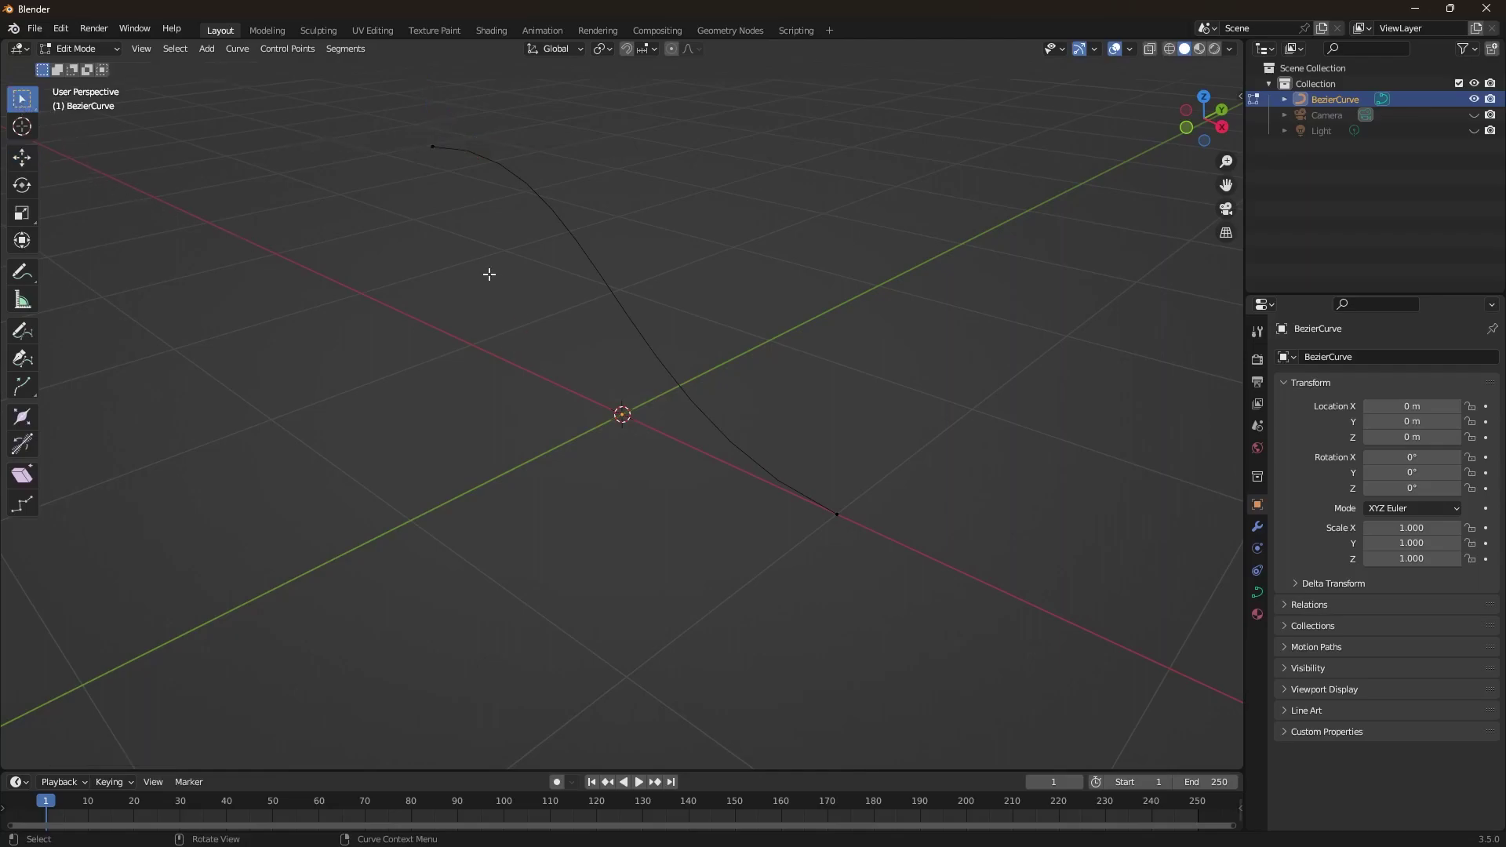
{"action": "middle_click_drag", "start_coordinate": [489, 273], "coordinate": [337, 380]}
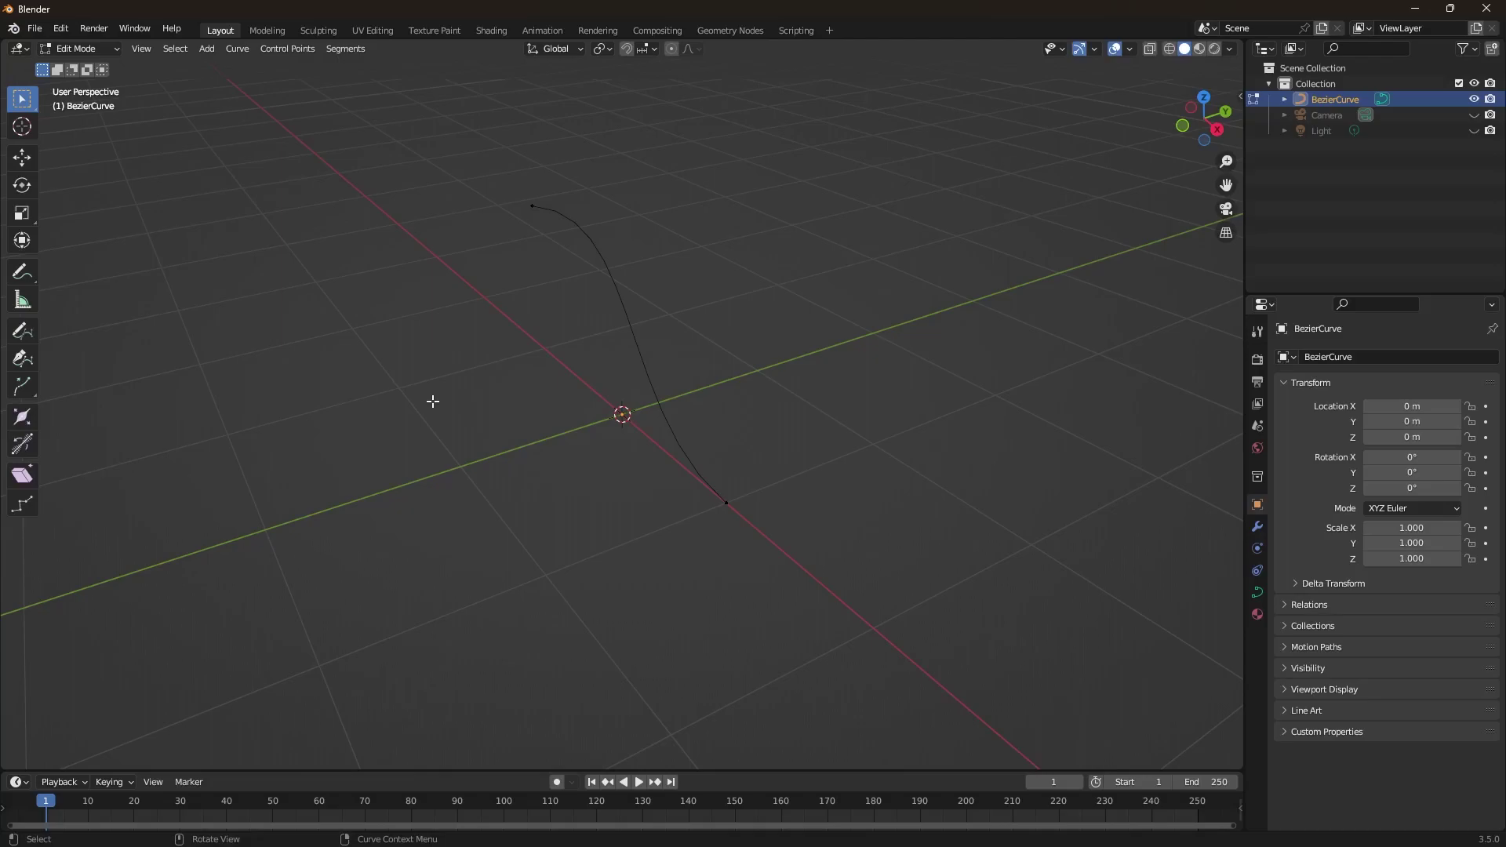
Step: Add a Bezier circle inside the same curve object and scale it along the Y axis to about 1.4 times its size
{"action": "key", "text": "shift+a"}
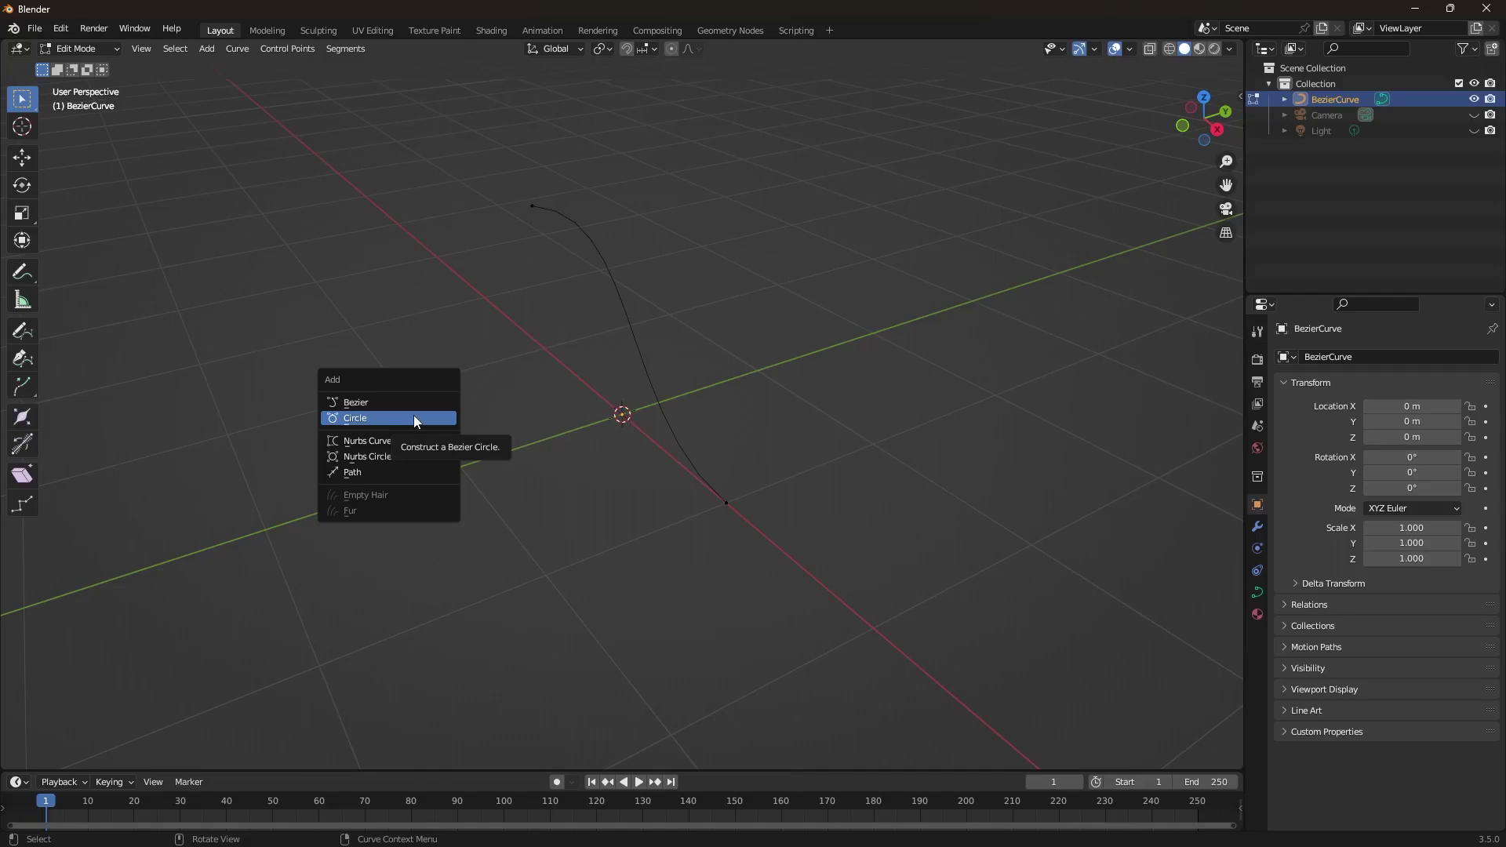
{"action": "left_click", "coordinate": [414, 419]}
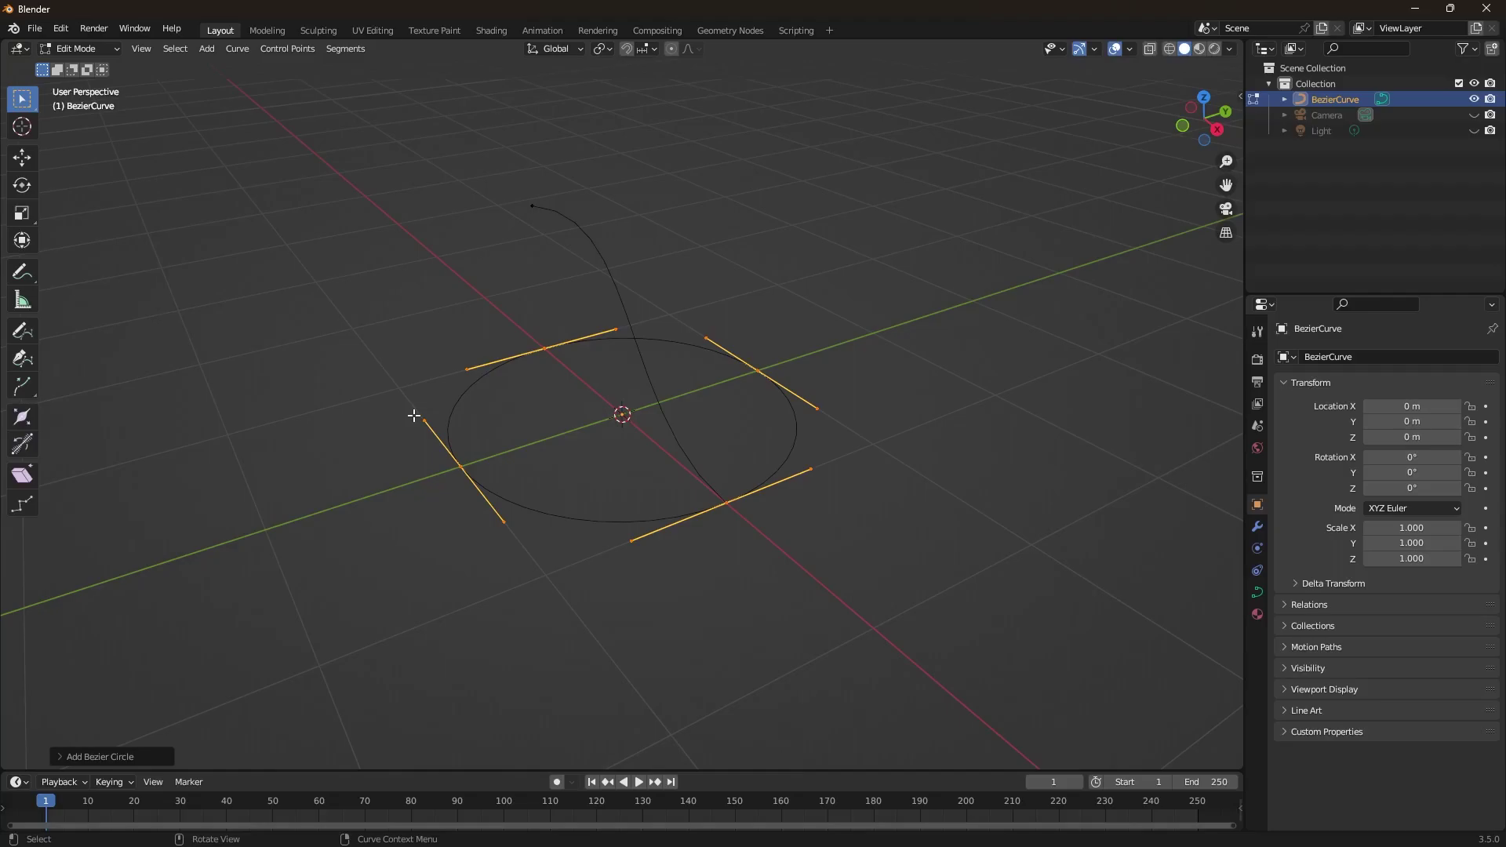
{"action": "key", "text": "g"}
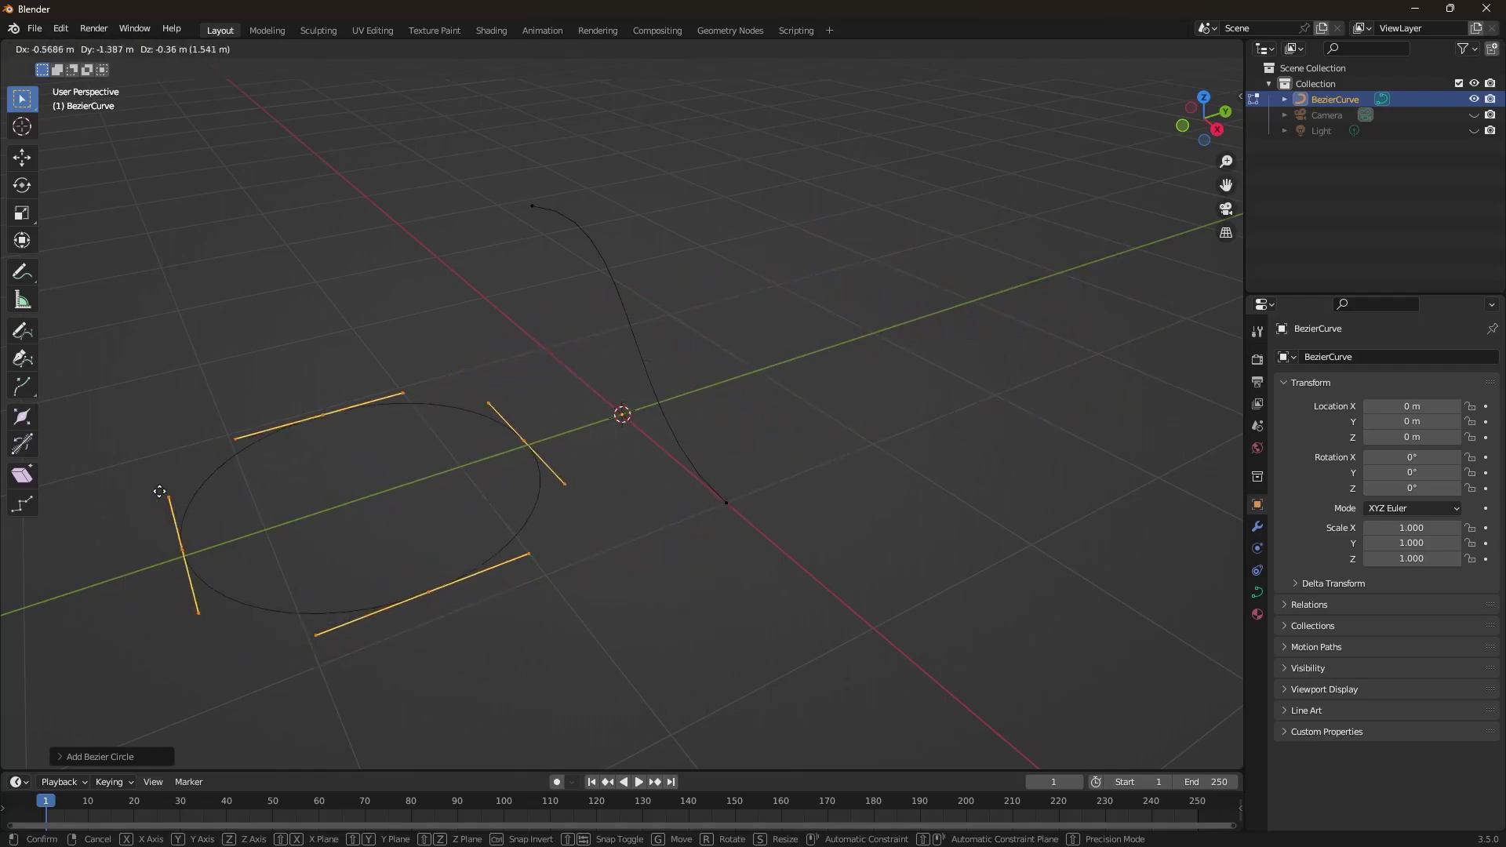
{"action": "key", "text": "y"}
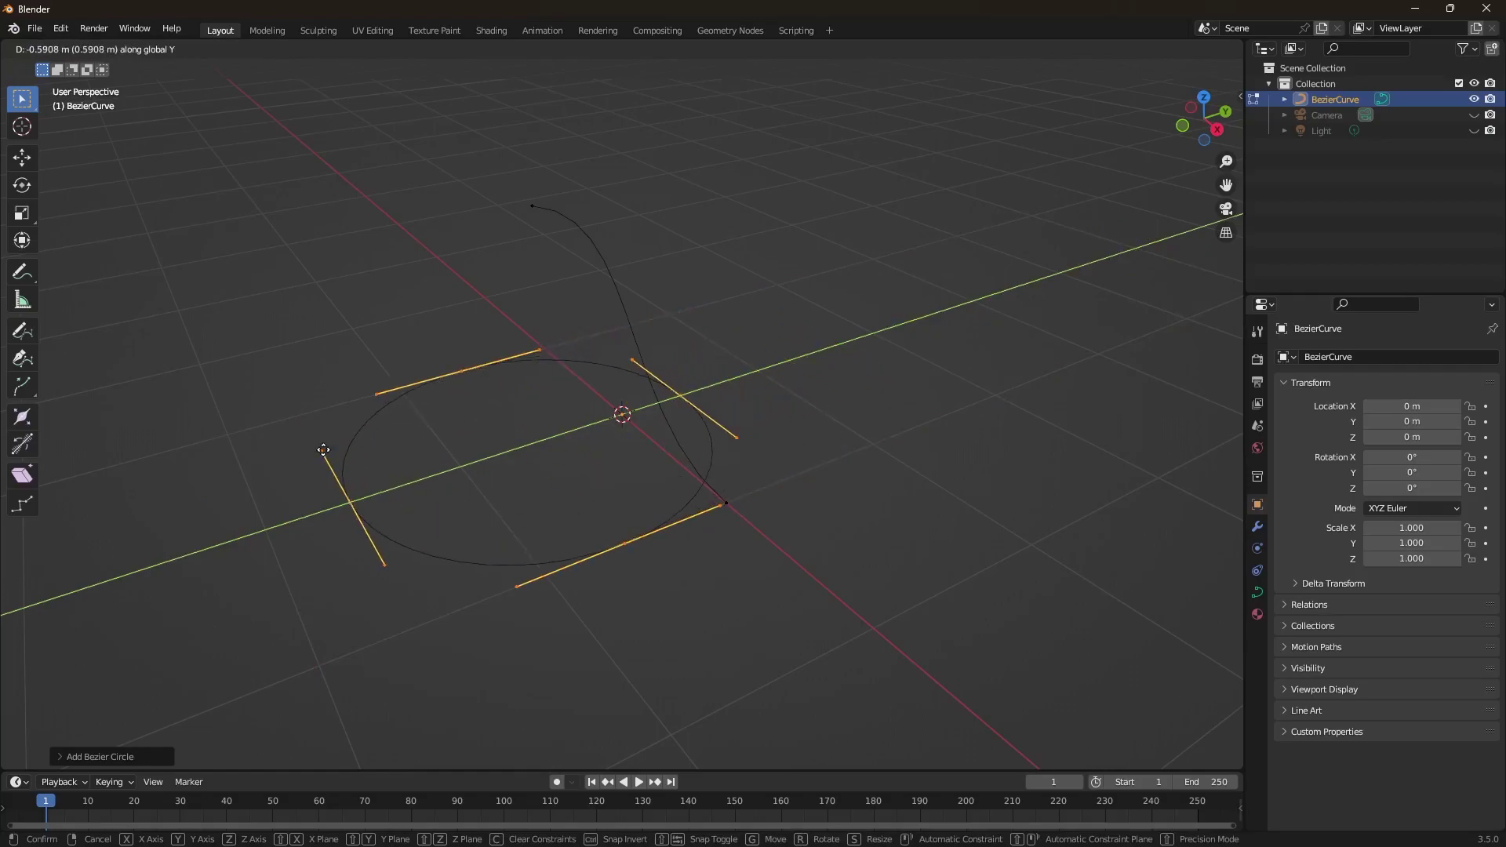
{"action": "key", "text": "x"}
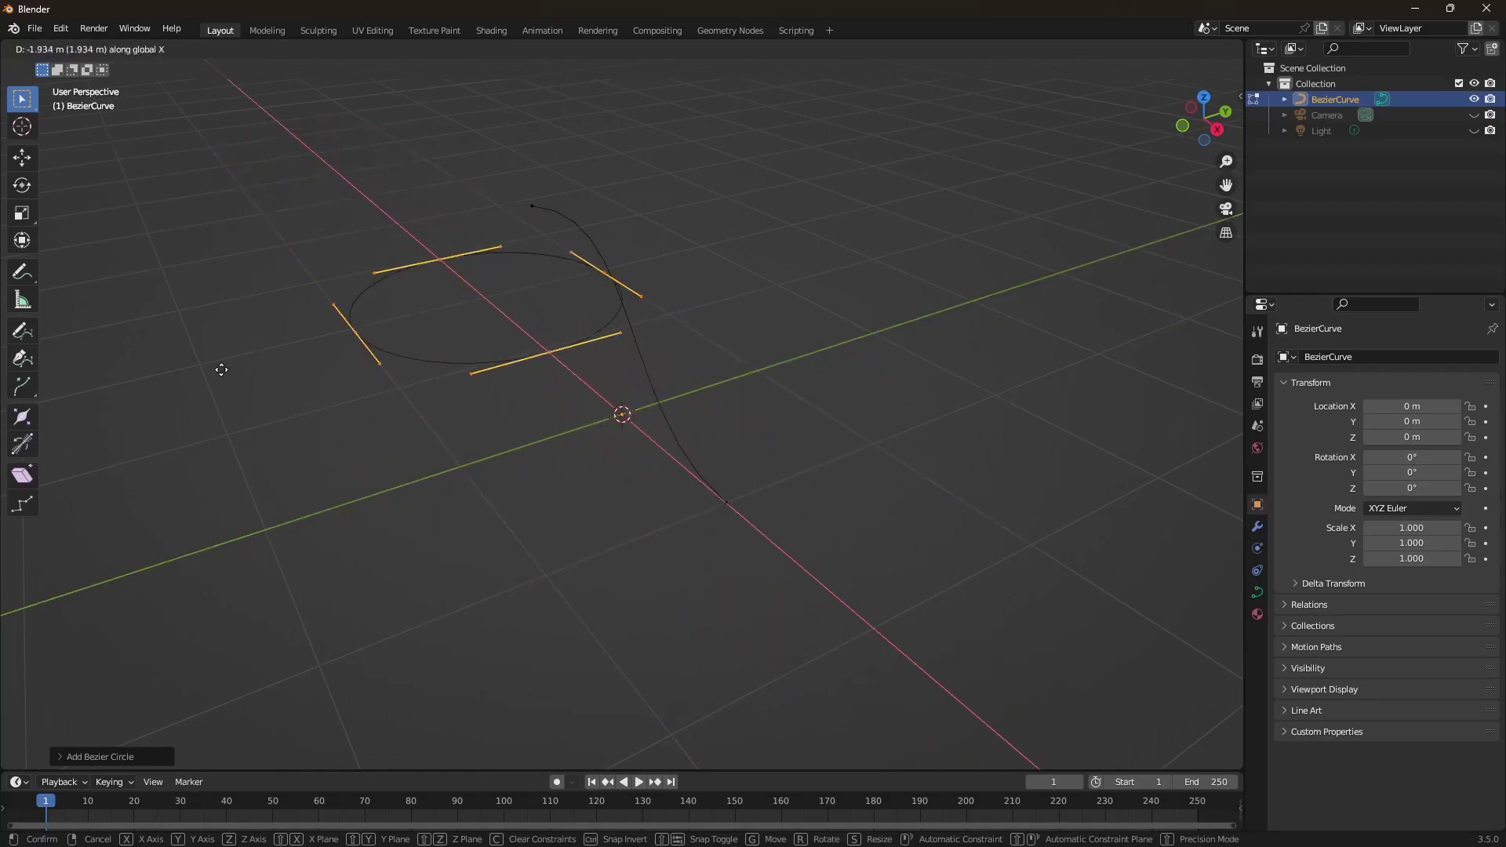
{"action": "key", "text": "z"}
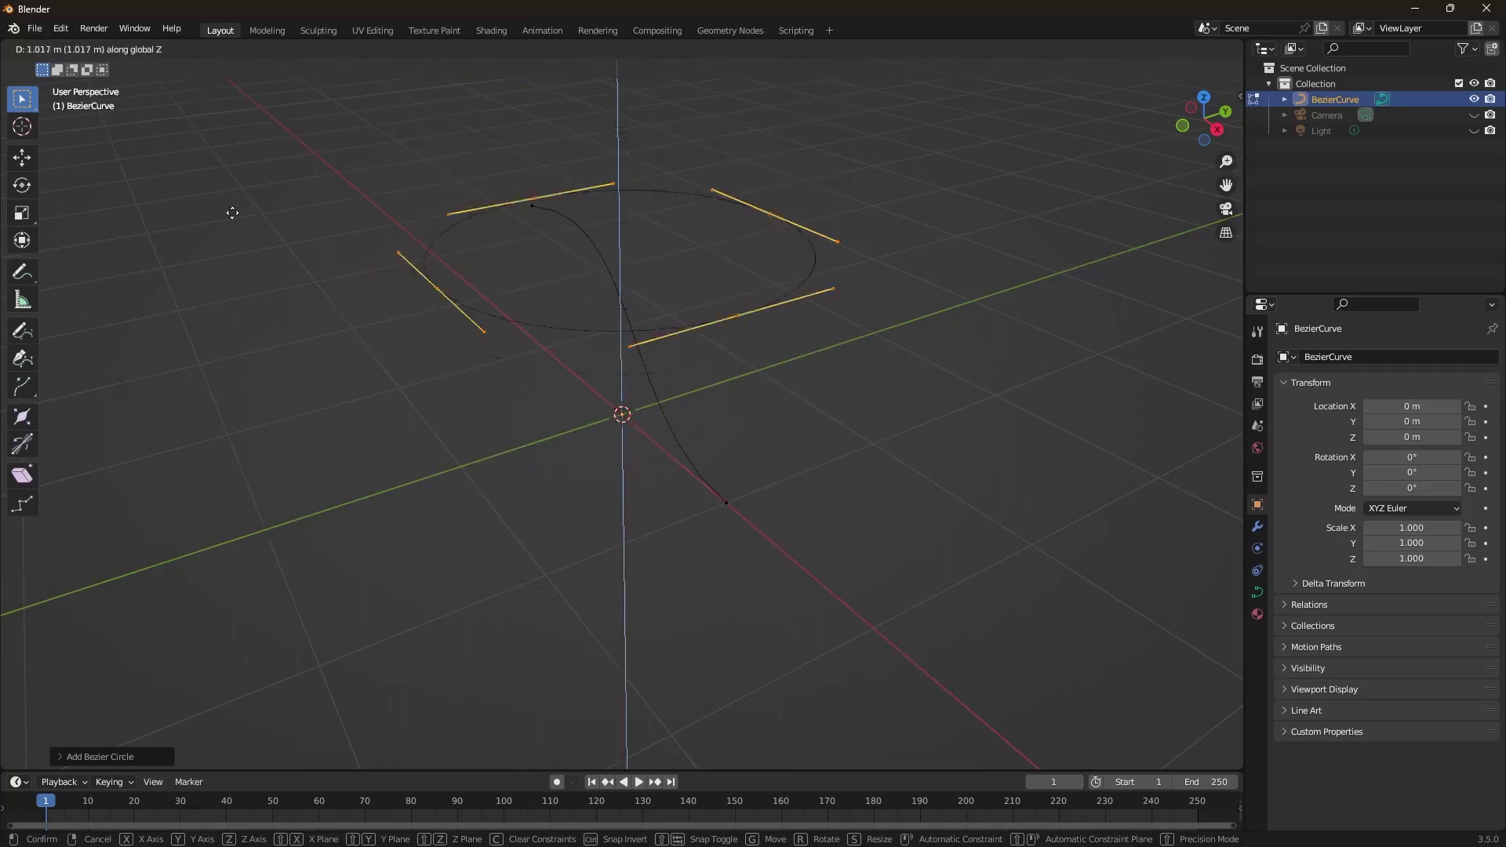
{"action": "key", "text": "y"}
{"action": "key", "text": "s"}
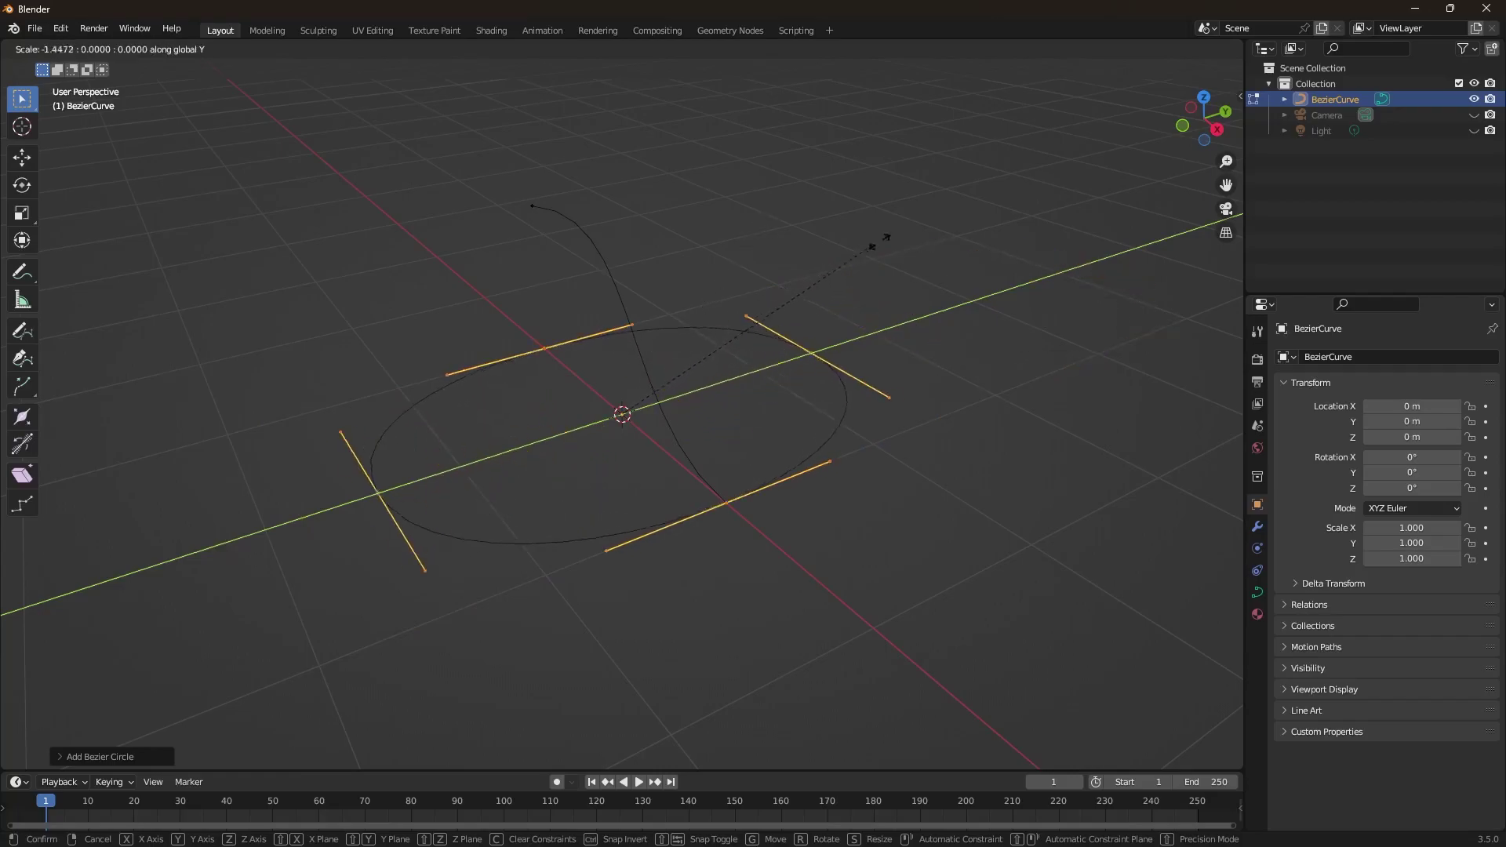
{"action": "left_click", "coordinate": [844, 273]}
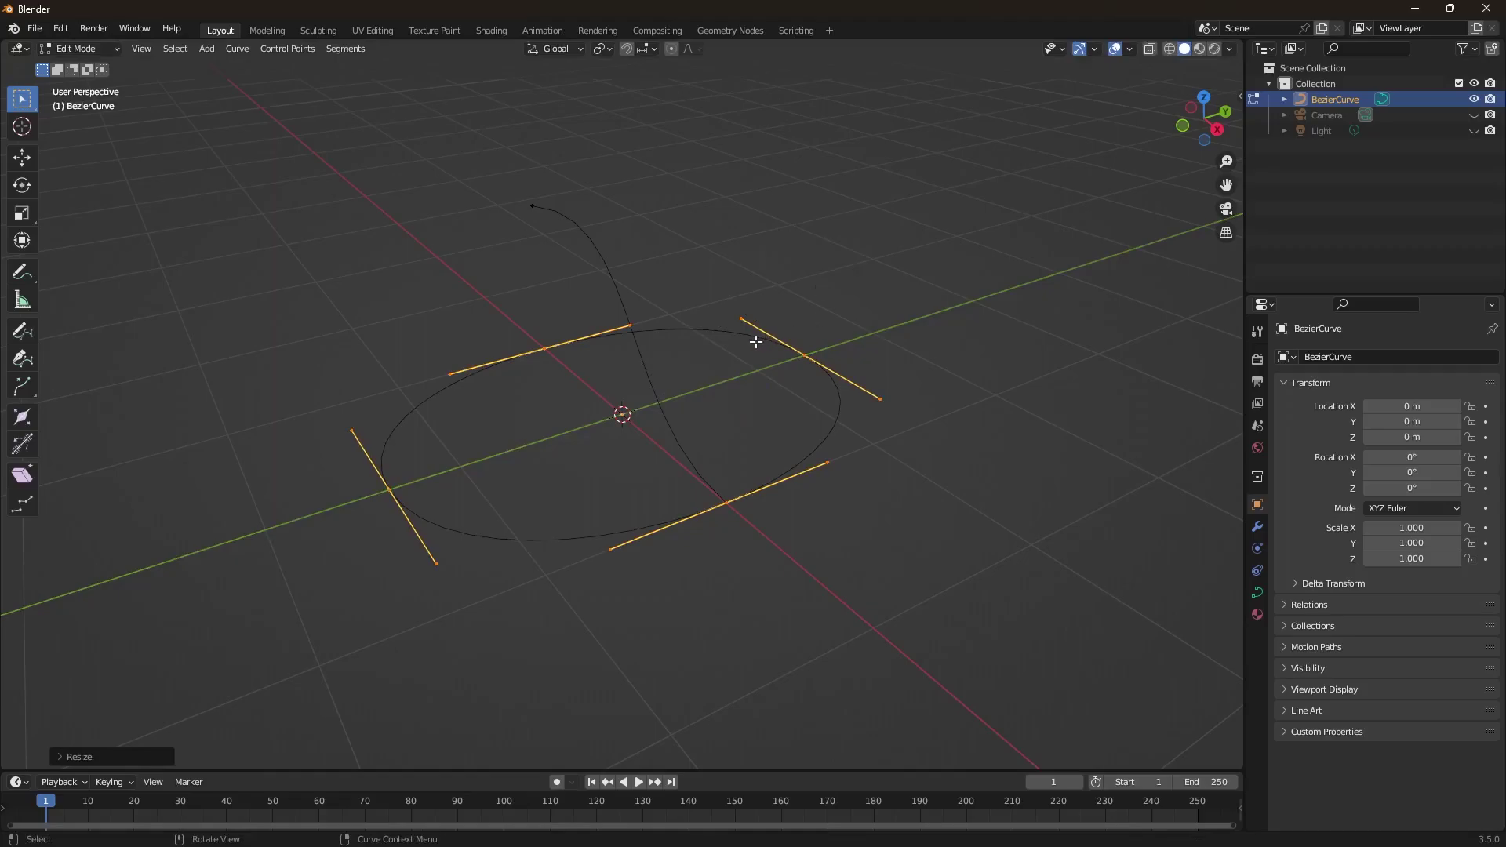
Step: Move the stretched circle along the positive Y axis until it is clear of the S-shaped curve, and return to Object Mode
{"action": "key", "text": "g"}
{"action": "key", "text": "x"}
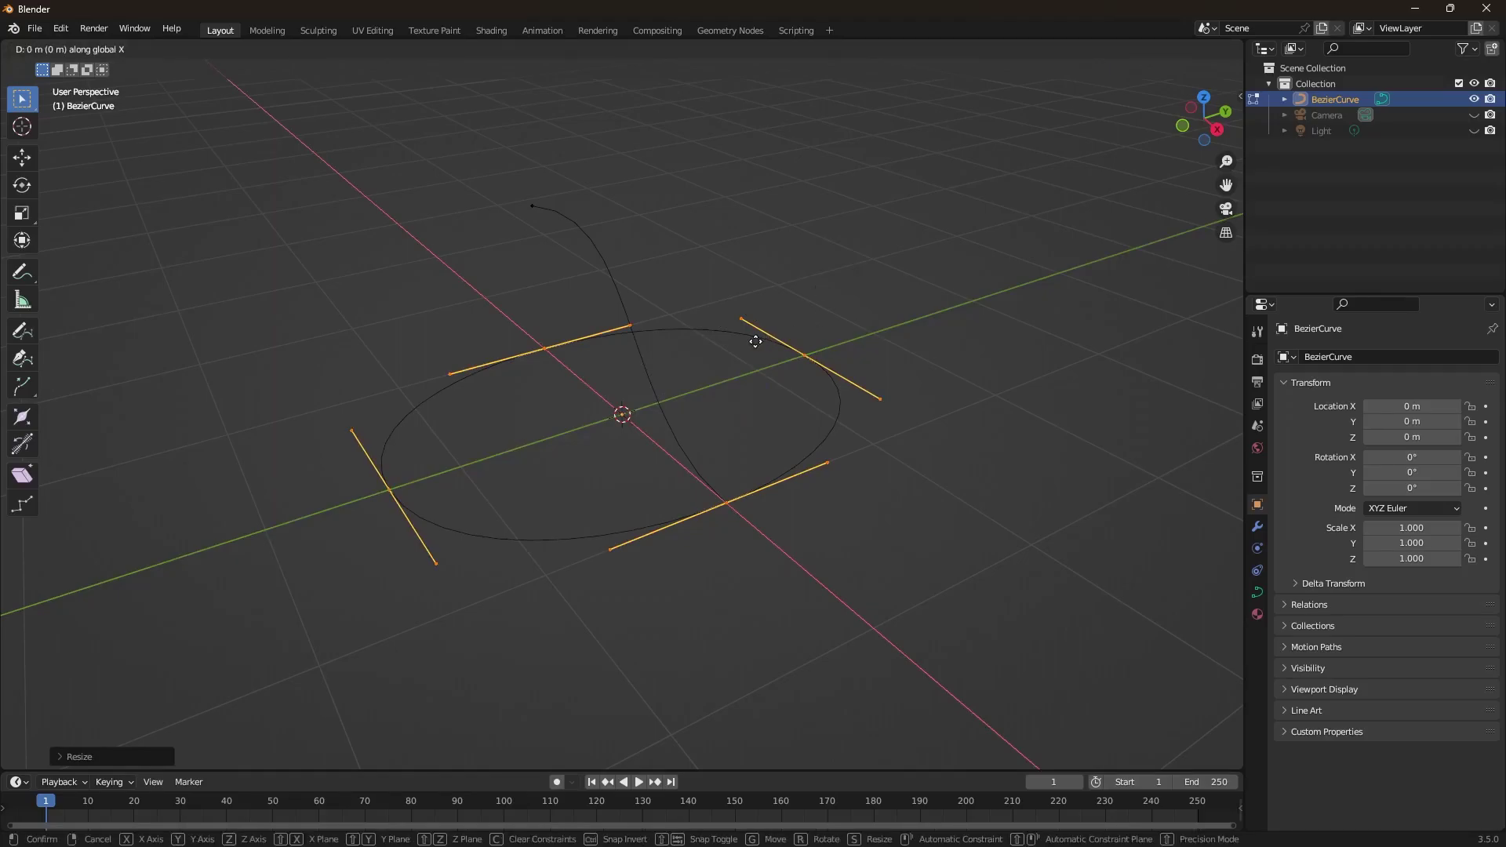
{"action": "left_click", "coordinate": [1069, 218]}
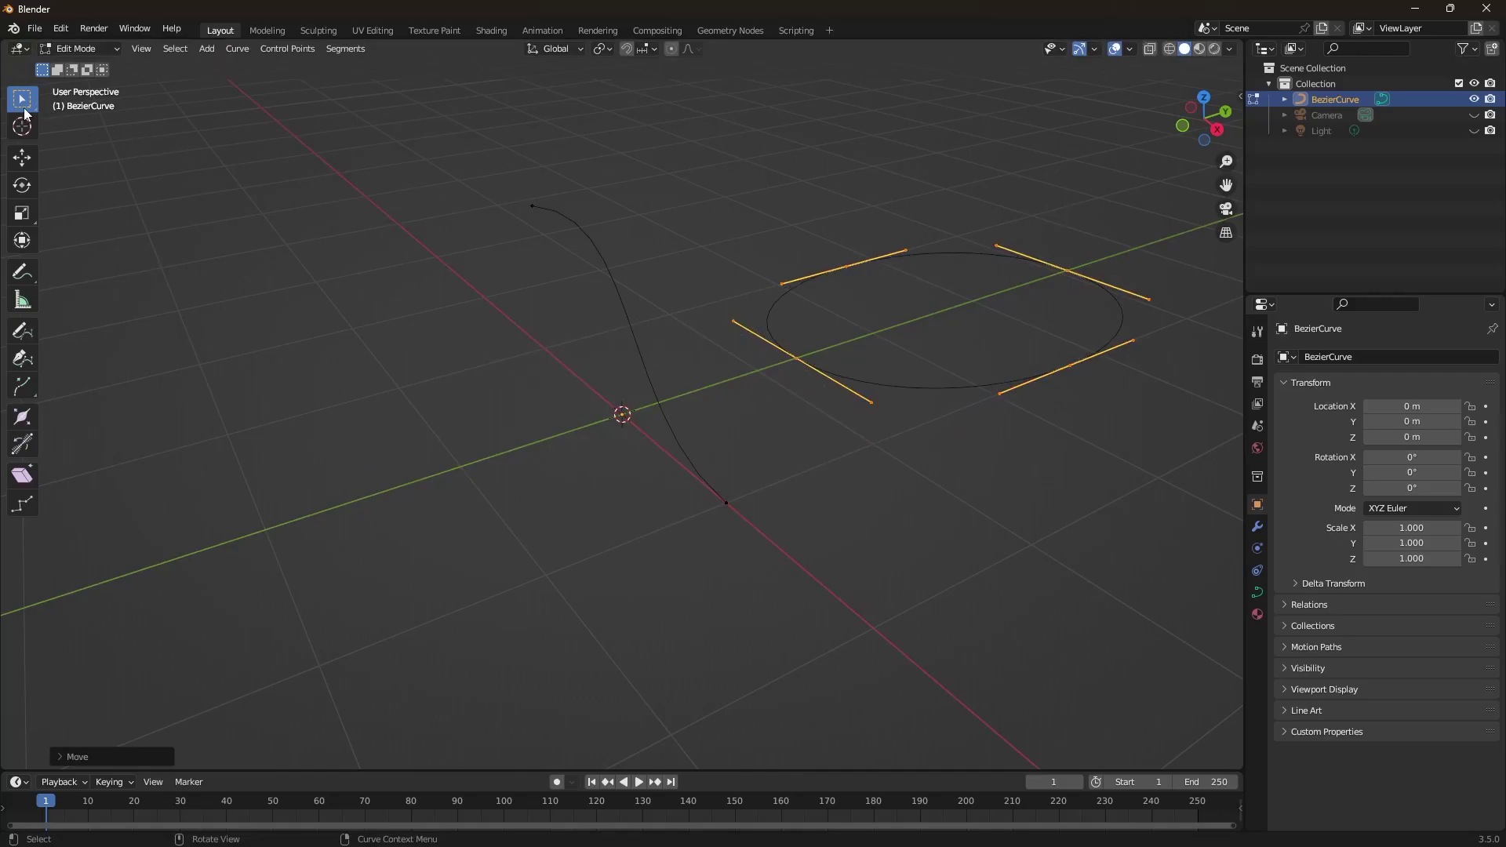
{"action": "left_click", "coordinate": [284, 273]}
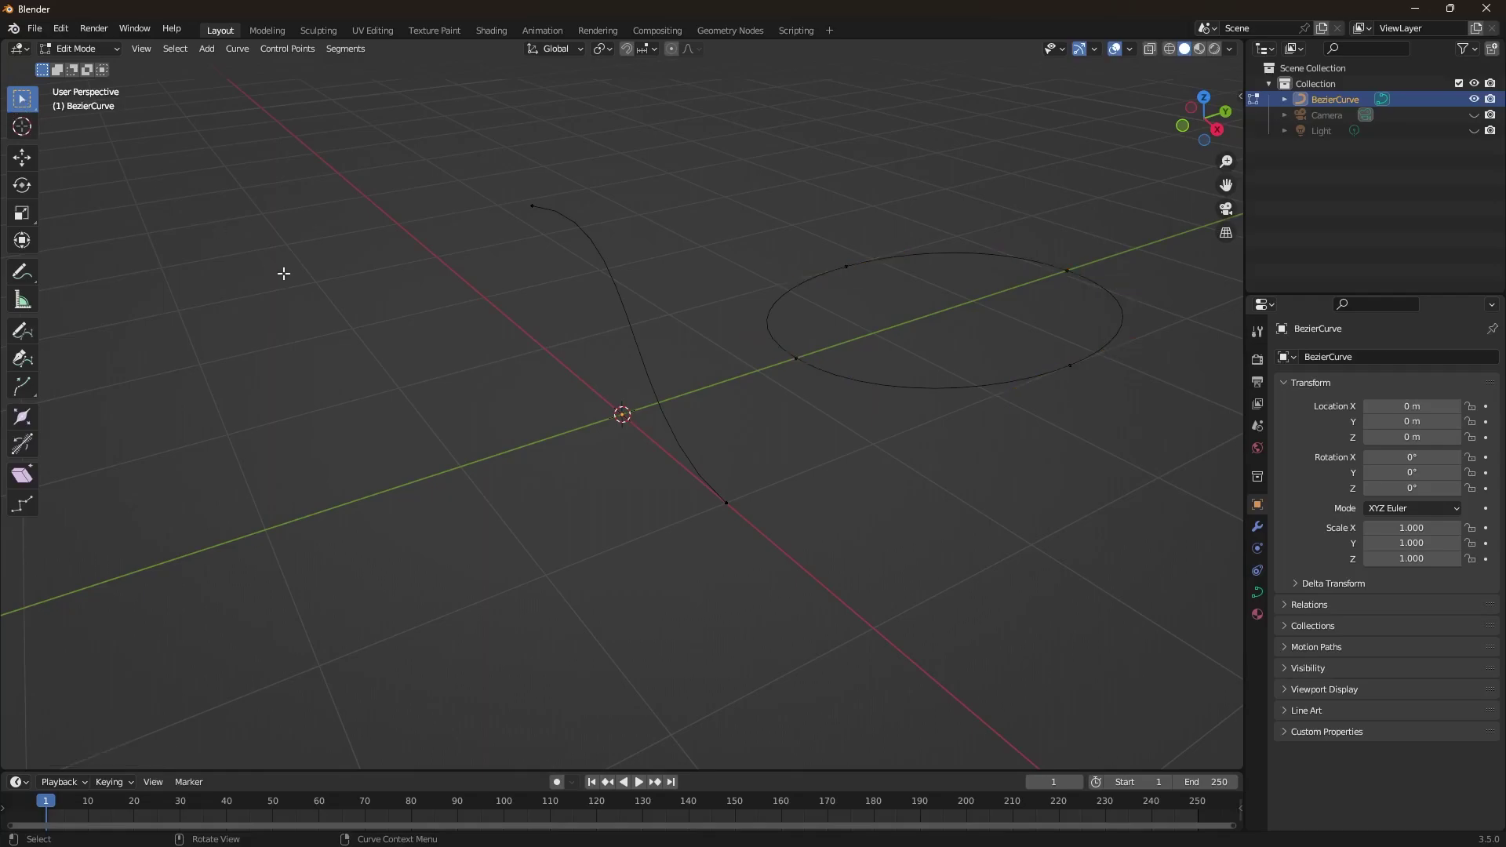
{"action": "key", "text": "Tab"}
{"action": "middle_click_drag", "start_coordinate": [377, 328], "coordinate": [322, 351]}
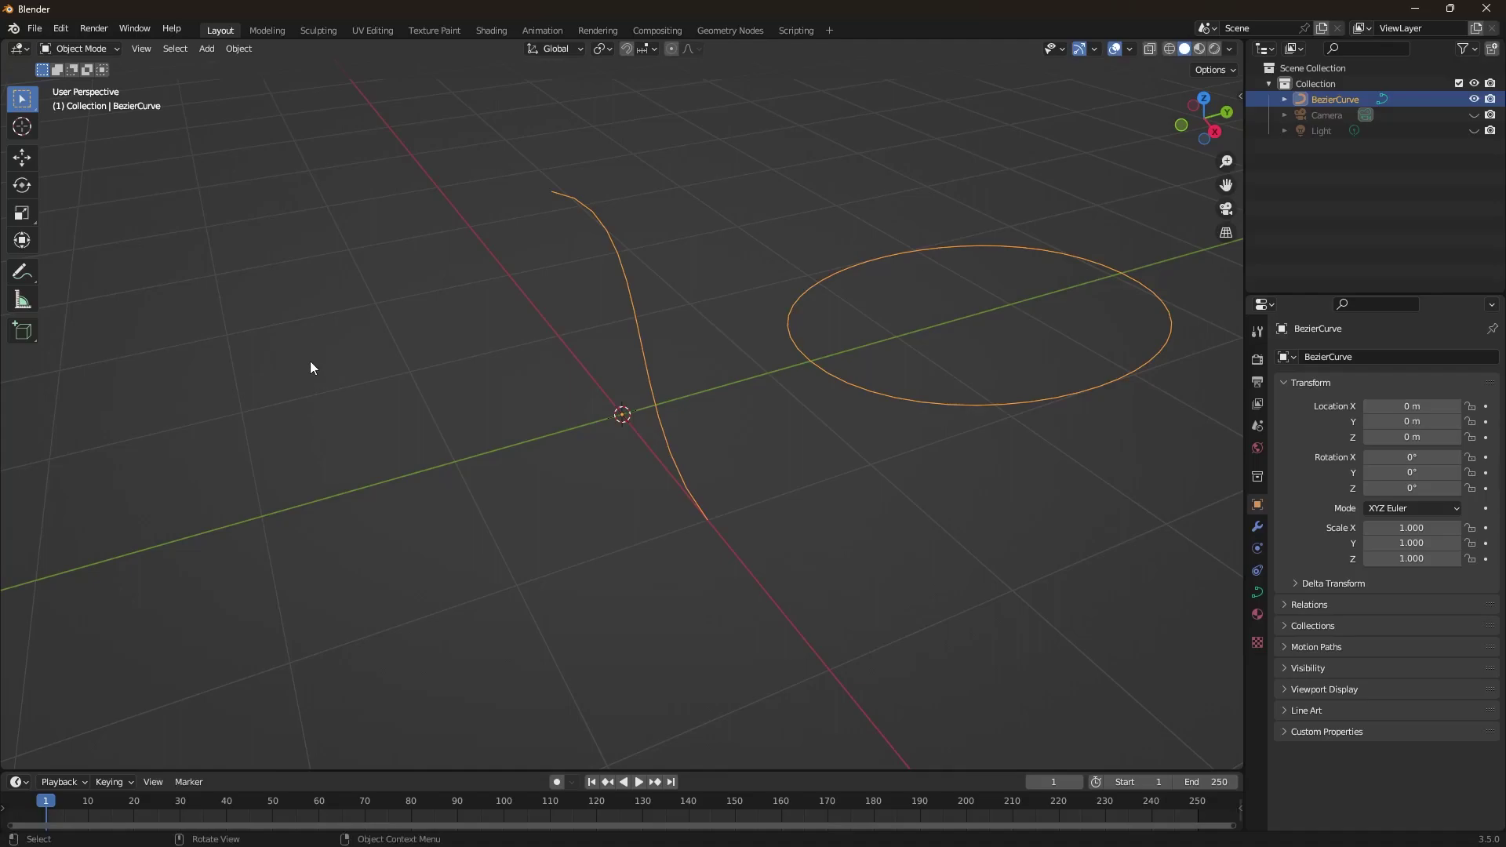
Step: Add a Path curve as a separate object at the origin
{"action": "key", "text": "shift+a"}
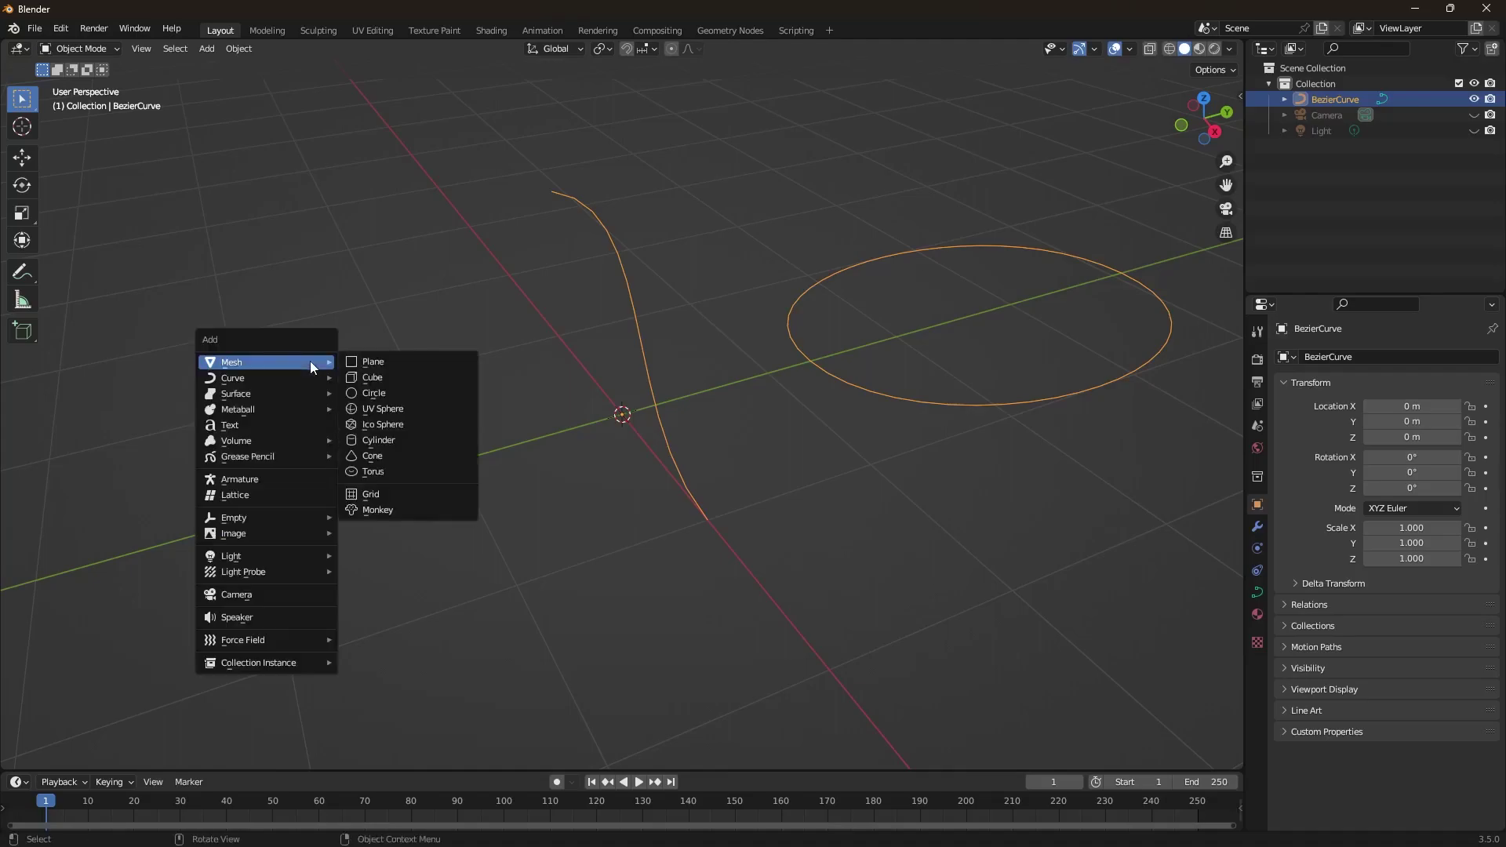
{"action": "mouse_move", "coordinate": [306, 376]}
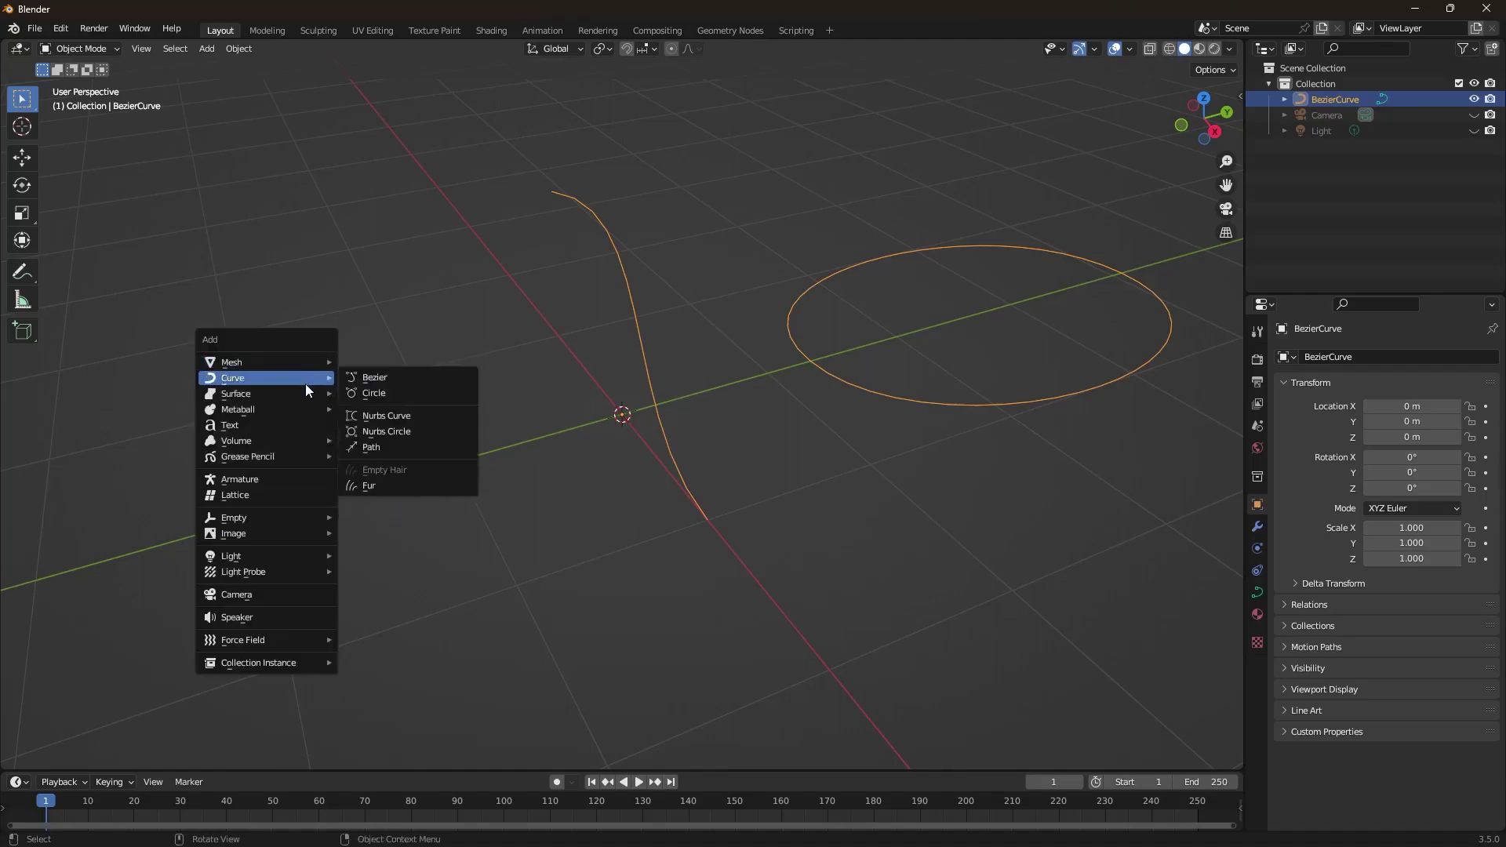
{"action": "left_click", "coordinate": [385, 446]}
{"action": "middle_click_drag", "start_coordinate": [432, 490], "coordinate": [628, 436]}
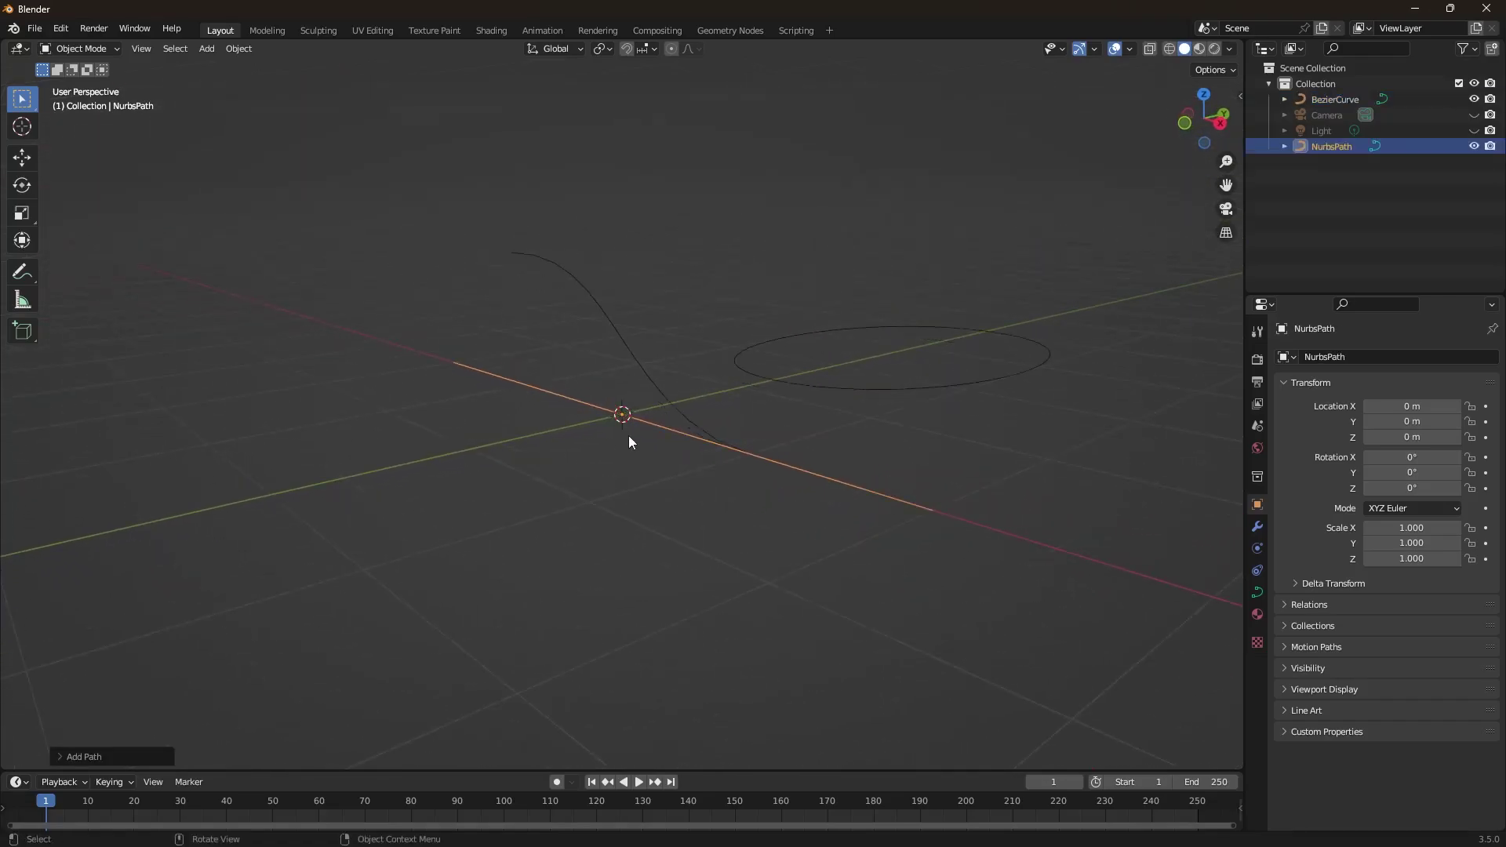
Step: Move the path along the negative Y axis by about 1.78 m, clear of the S-shaped Bezier curve
{"action": "key", "text": "g"}
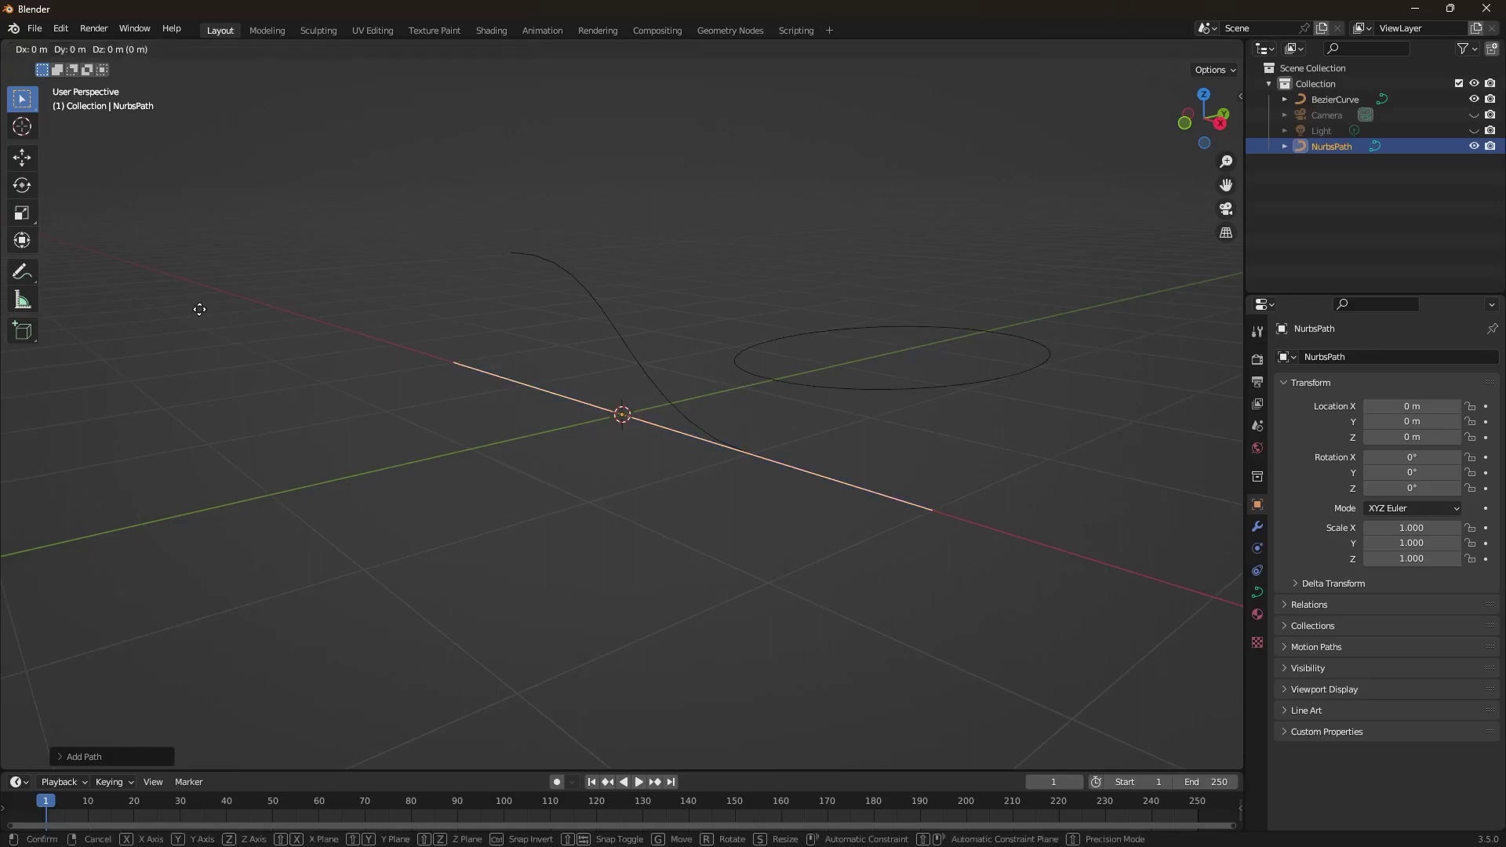
{"action": "key", "text": "y"}
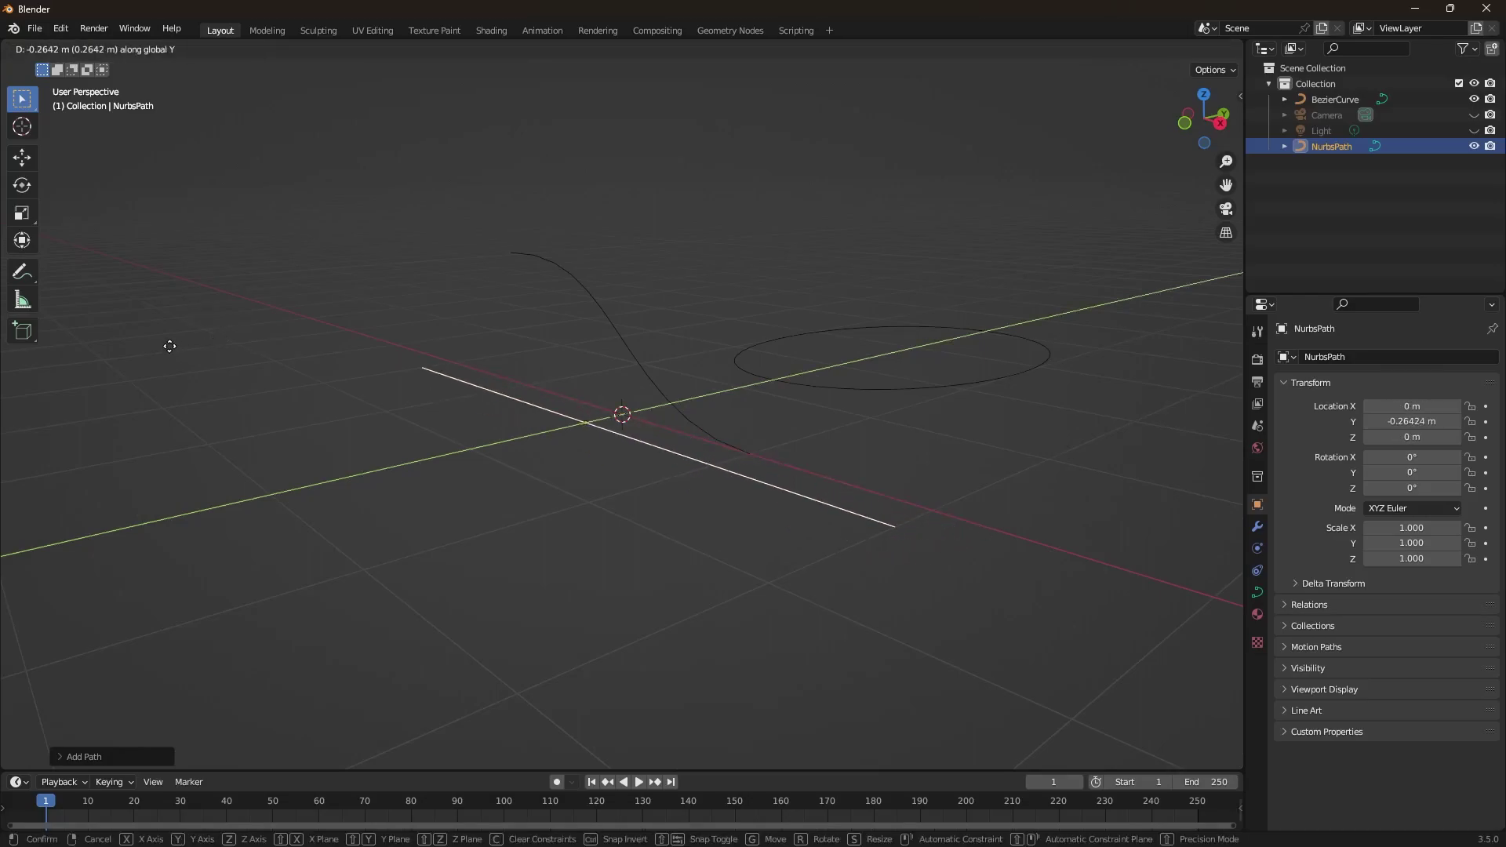
{"action": "left_click", "coordinate": [1143, 414]}
{"action": "middle_click_drag", "start_coordinate": [771, 501], "coordinate": [830, 475]}
Step: In Edit Mode, bend the path by moving its second control point well upward and its fourth control point downward without axis constraints
{"action": "key", "text": "Tab"}
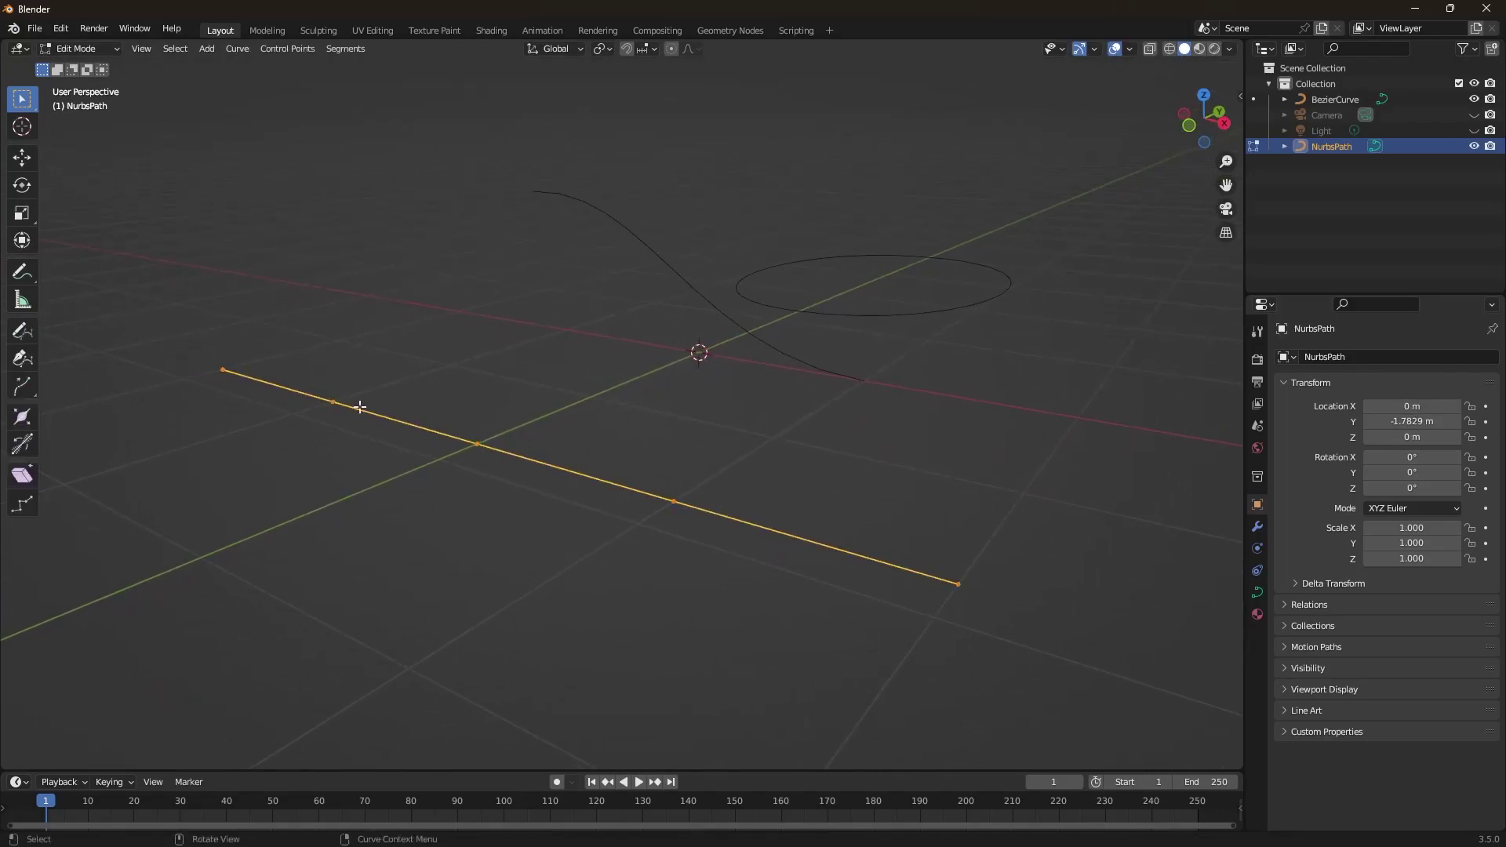
{"action": "left_click", "coordinate": [333, 402]}
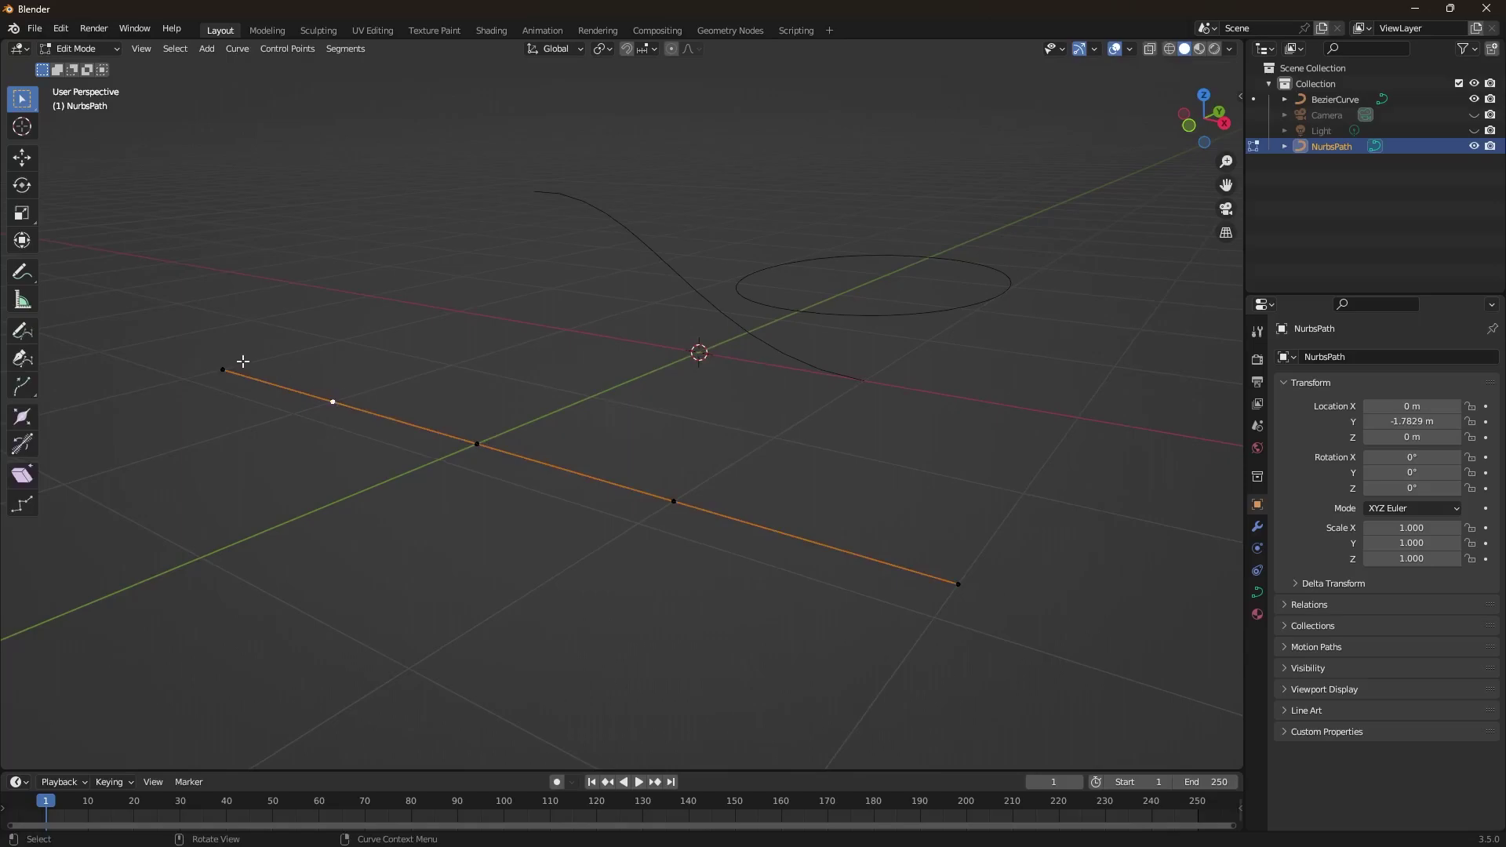
{"action": "key", "text": "g"}
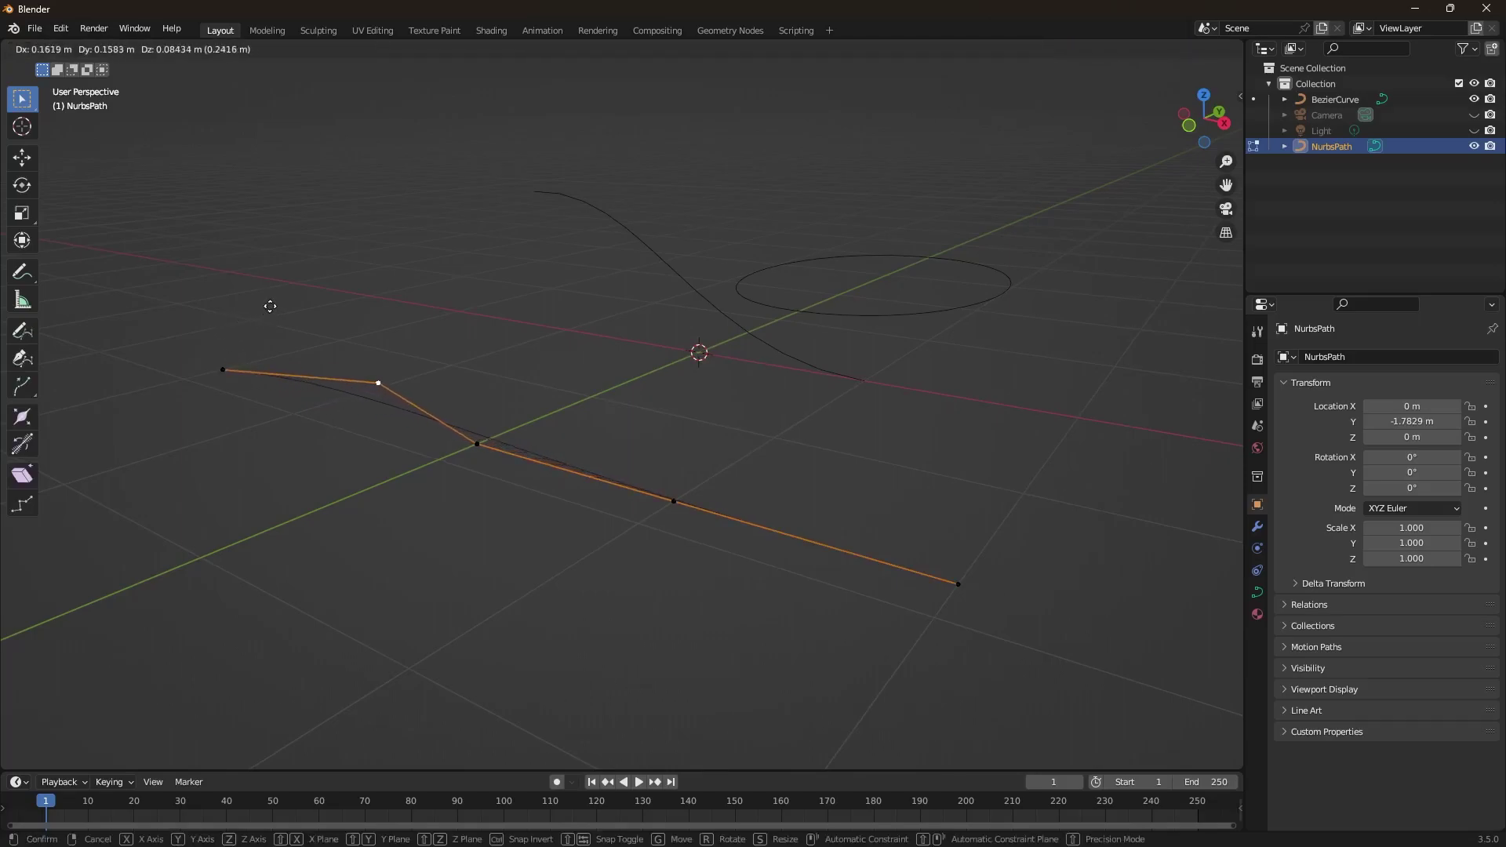
{"action": "left_click", "coordinate": [348, 144]}
{"action": "left_click", "coordinate": [674, 503]}
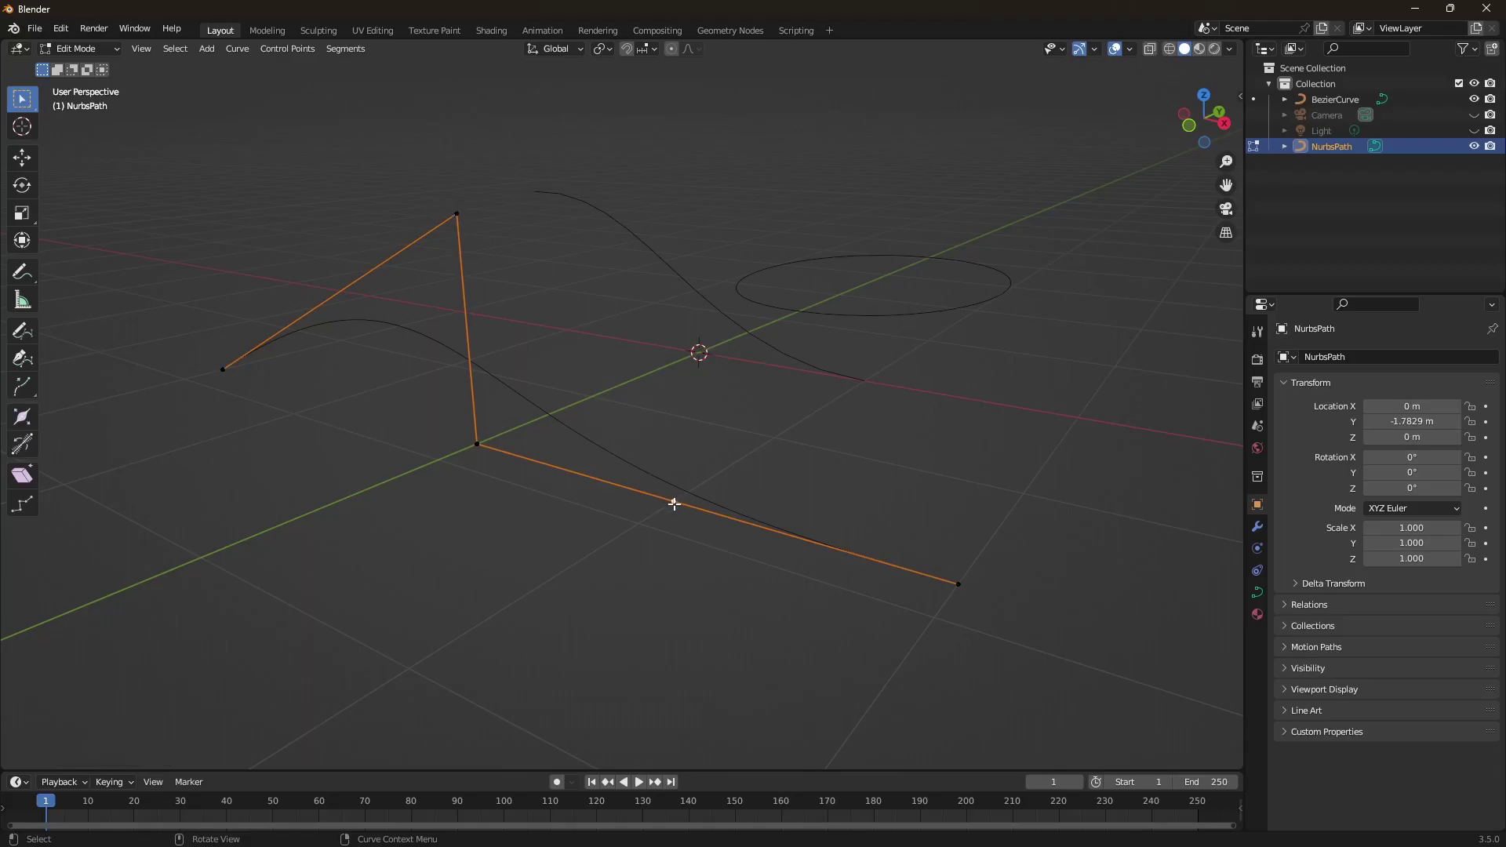
{"action": "key", "text": "g"}
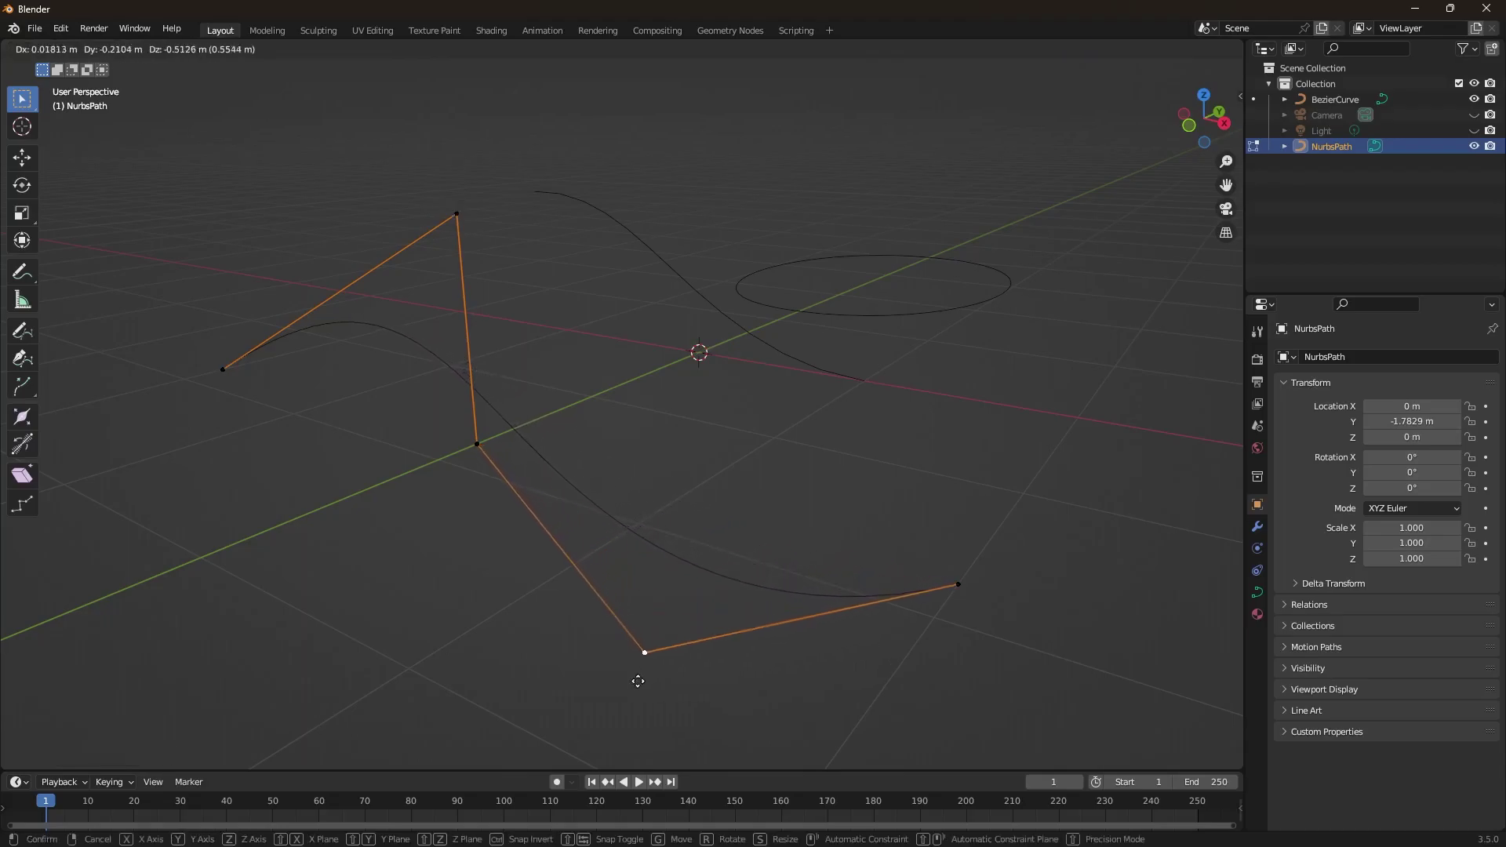
{"action": "left_click", "coordinate": [656, 707]}
{"action": "mouse_move", "coordinate": [720, 530]}
{"action": "middle_mouse_down"}
{"action": "mouse_move", "coordinate": [722, 471]}
{"action": "mouse_move", "coordinate": [750, 478]}
{"action": "mouse_move", "coordinate": [694, 505]}
{"action": "mouse_move", "coordinate": [727, 518]}
{"action": "middle_mouse_up"}
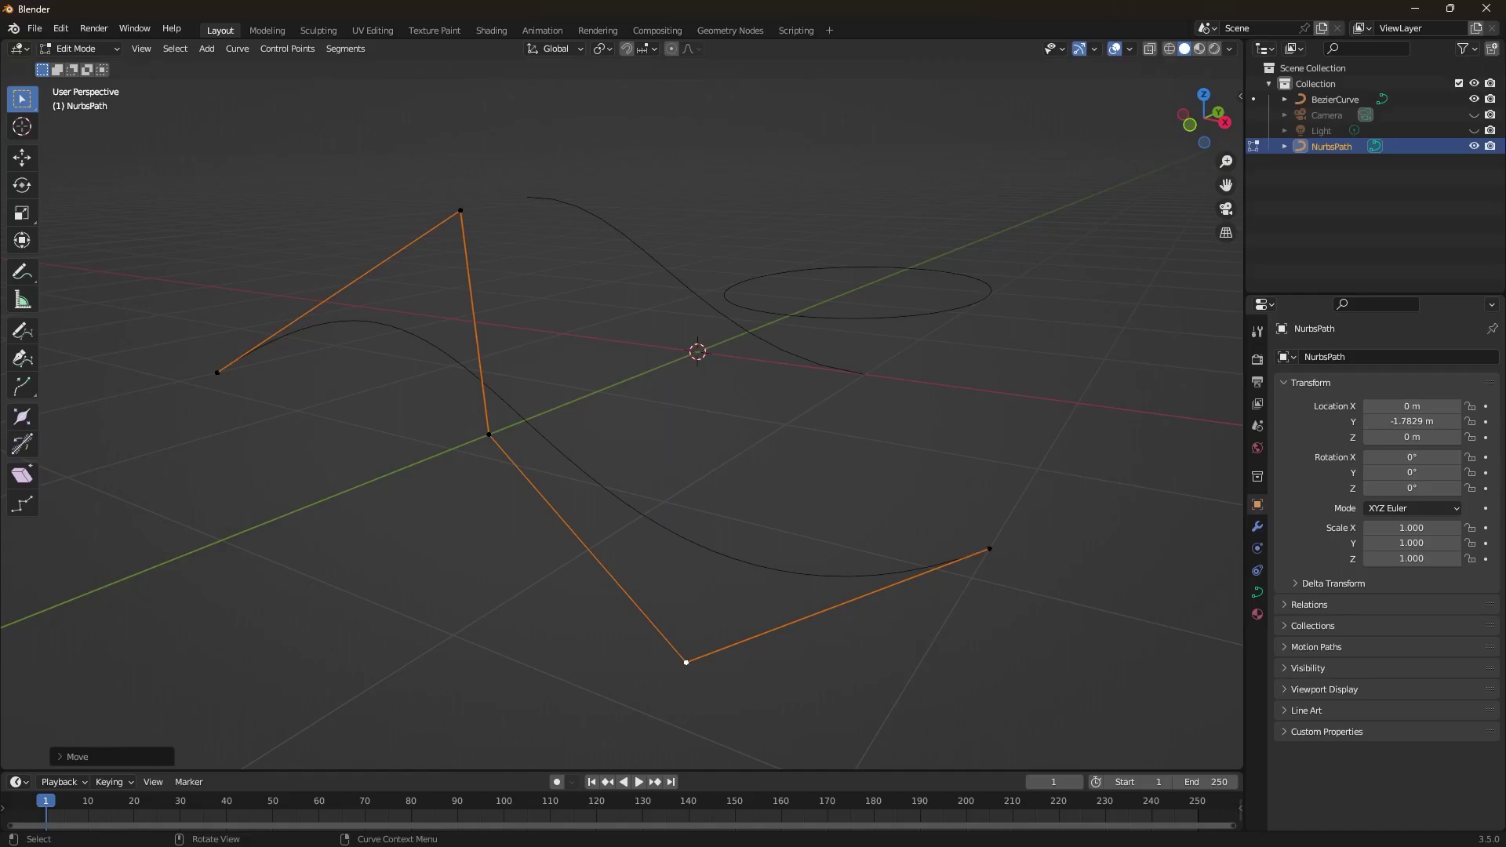
Step: Deselect the path's control point and return to Object Mode
{"action": "left_click", "coordinate": [206, 369]}
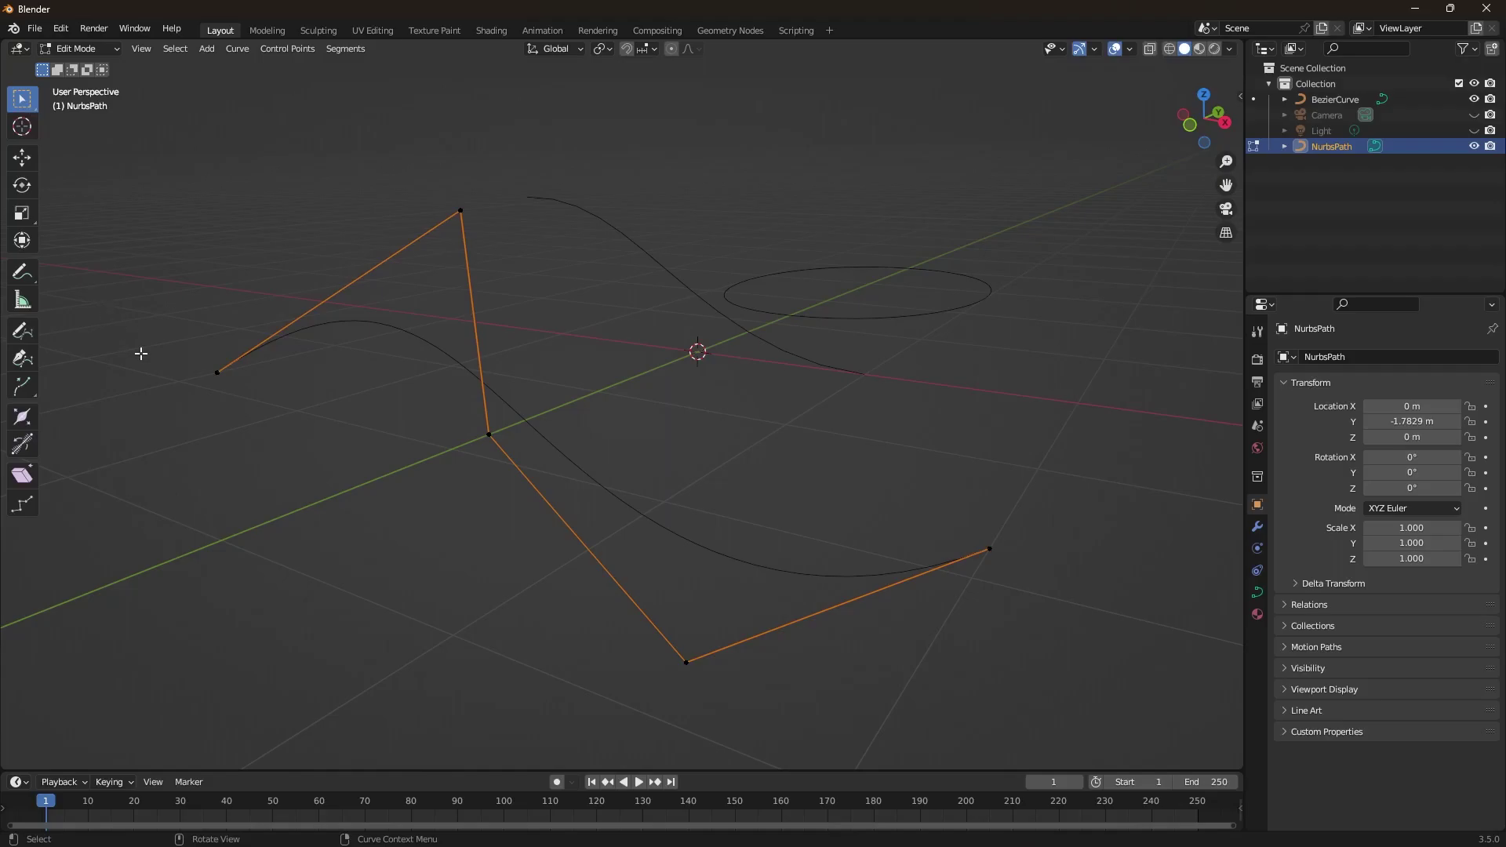
{"action": "key", "text": "shift+a"}
{"action": "key", "text": "Tab"}
Step: Compare the smoothness of the Bezier curve with that of the path up close
{"action": "middle_click_drag", "start_coordinate": [675, 367], "coordinate": [557, 179]}
{"action": "left_click", "coordinate": [685, 276]}
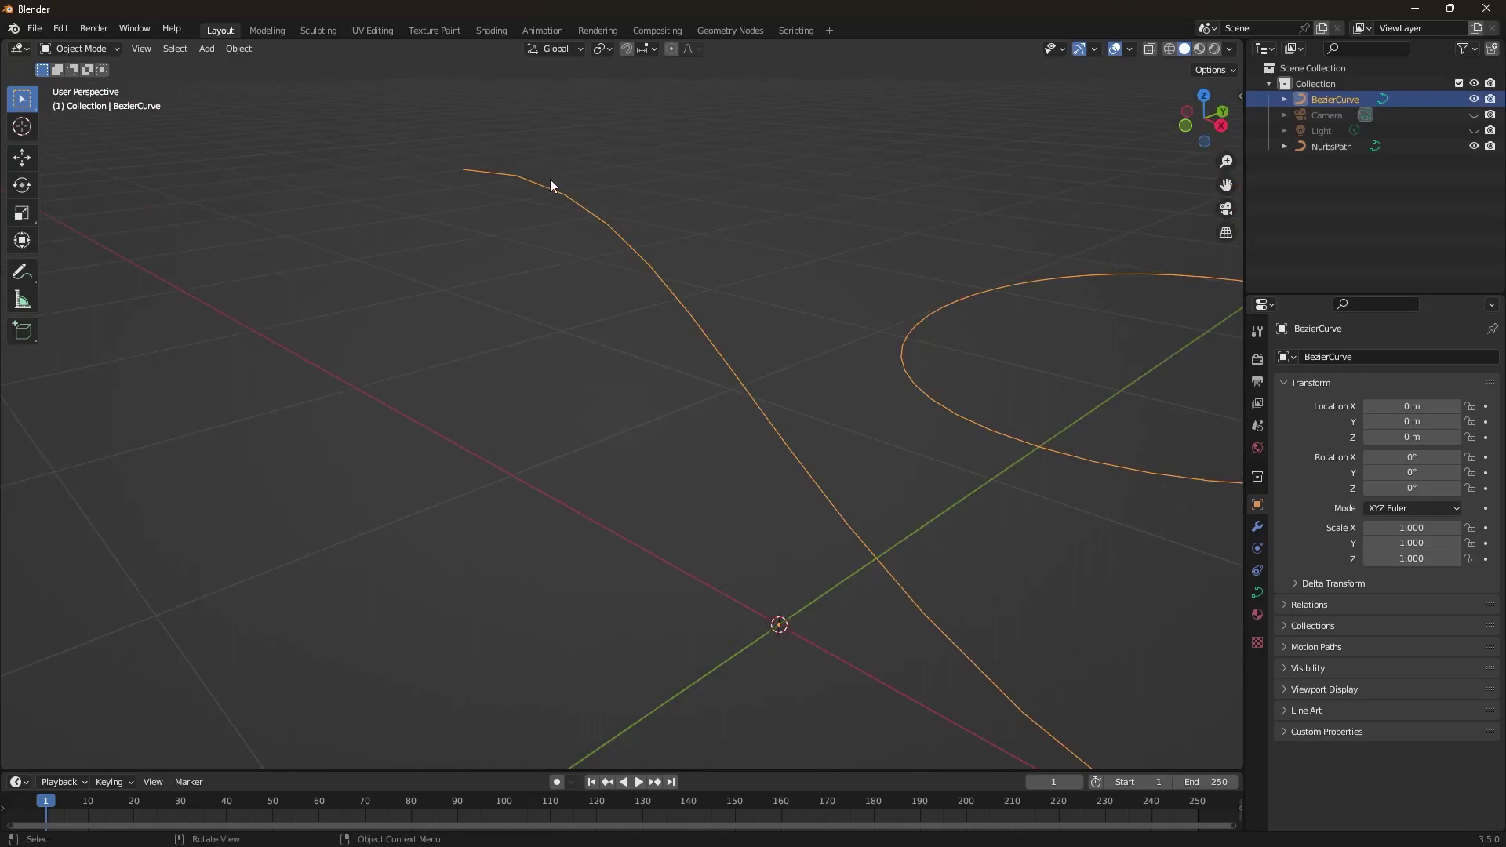
{"action": "left_click", "coordinate": [551, 182]}
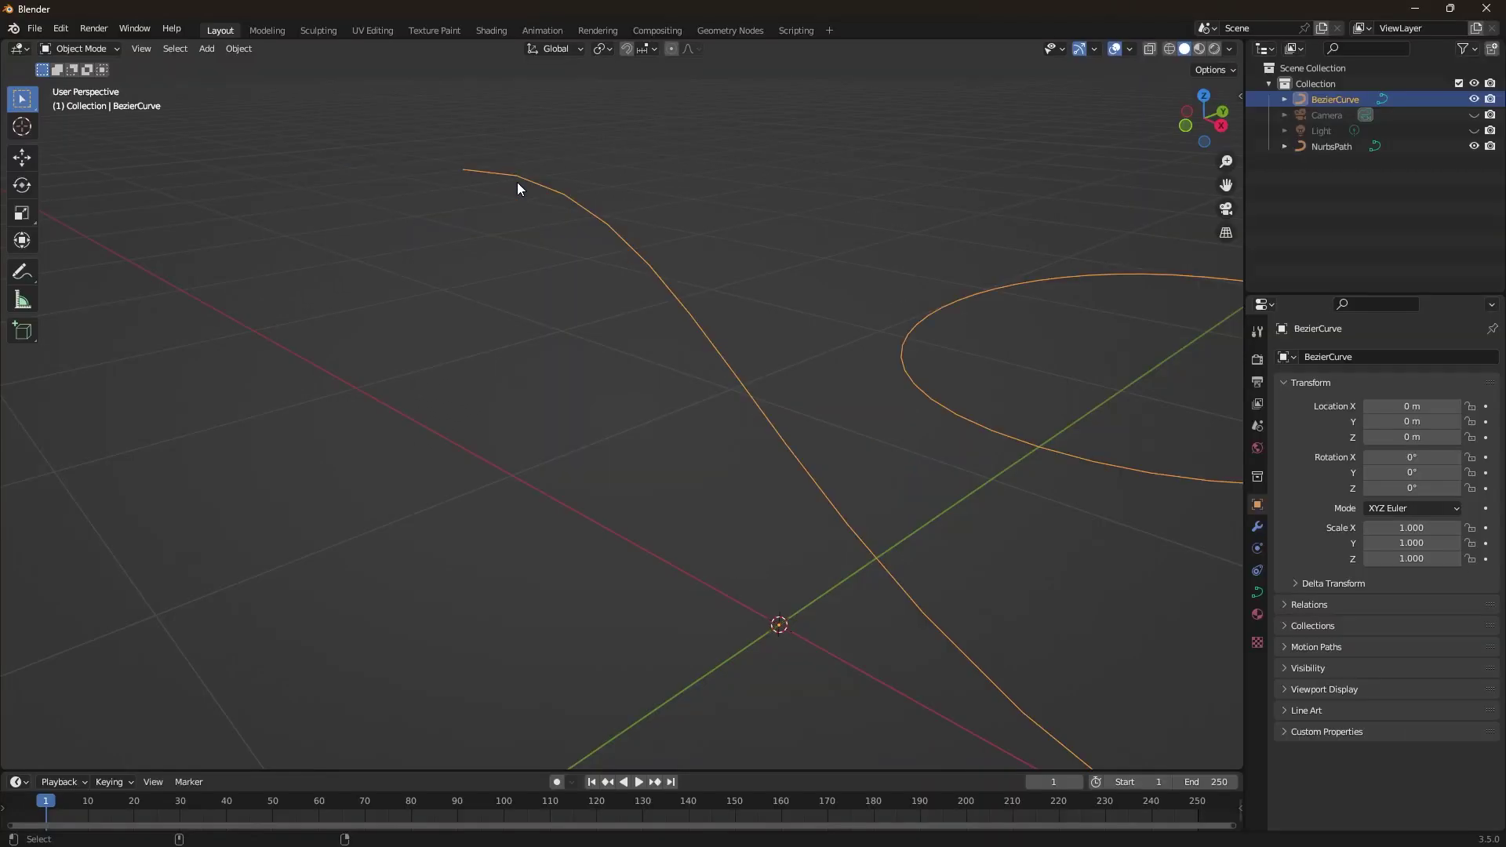
{"action": "middle_click_drag", "start_coordinate": [454, 438], "coordinate": [762, 309]}
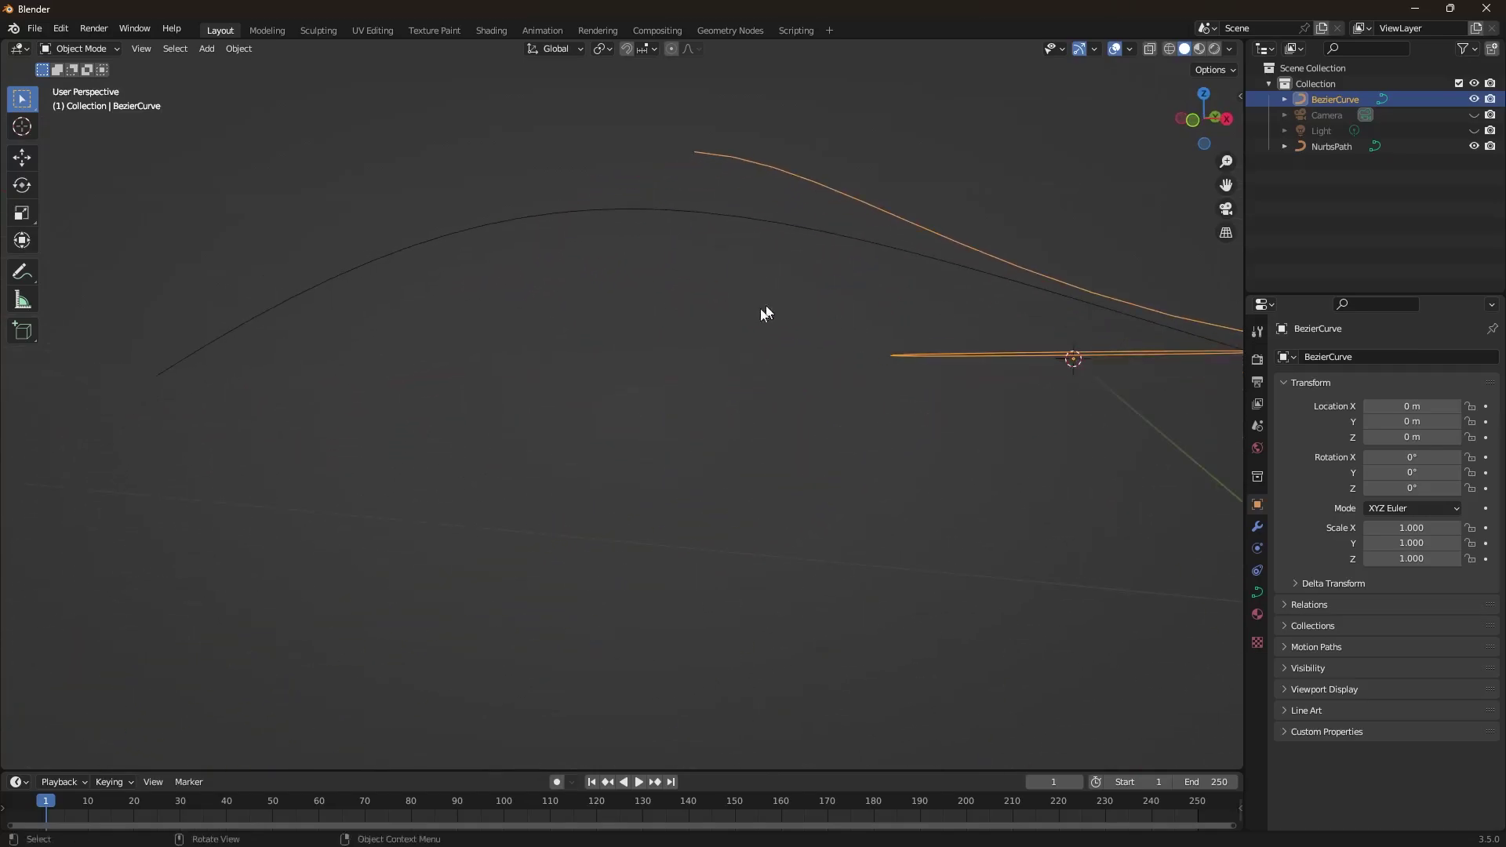
{"action": "left_click", "coordinate": [615, 210]}
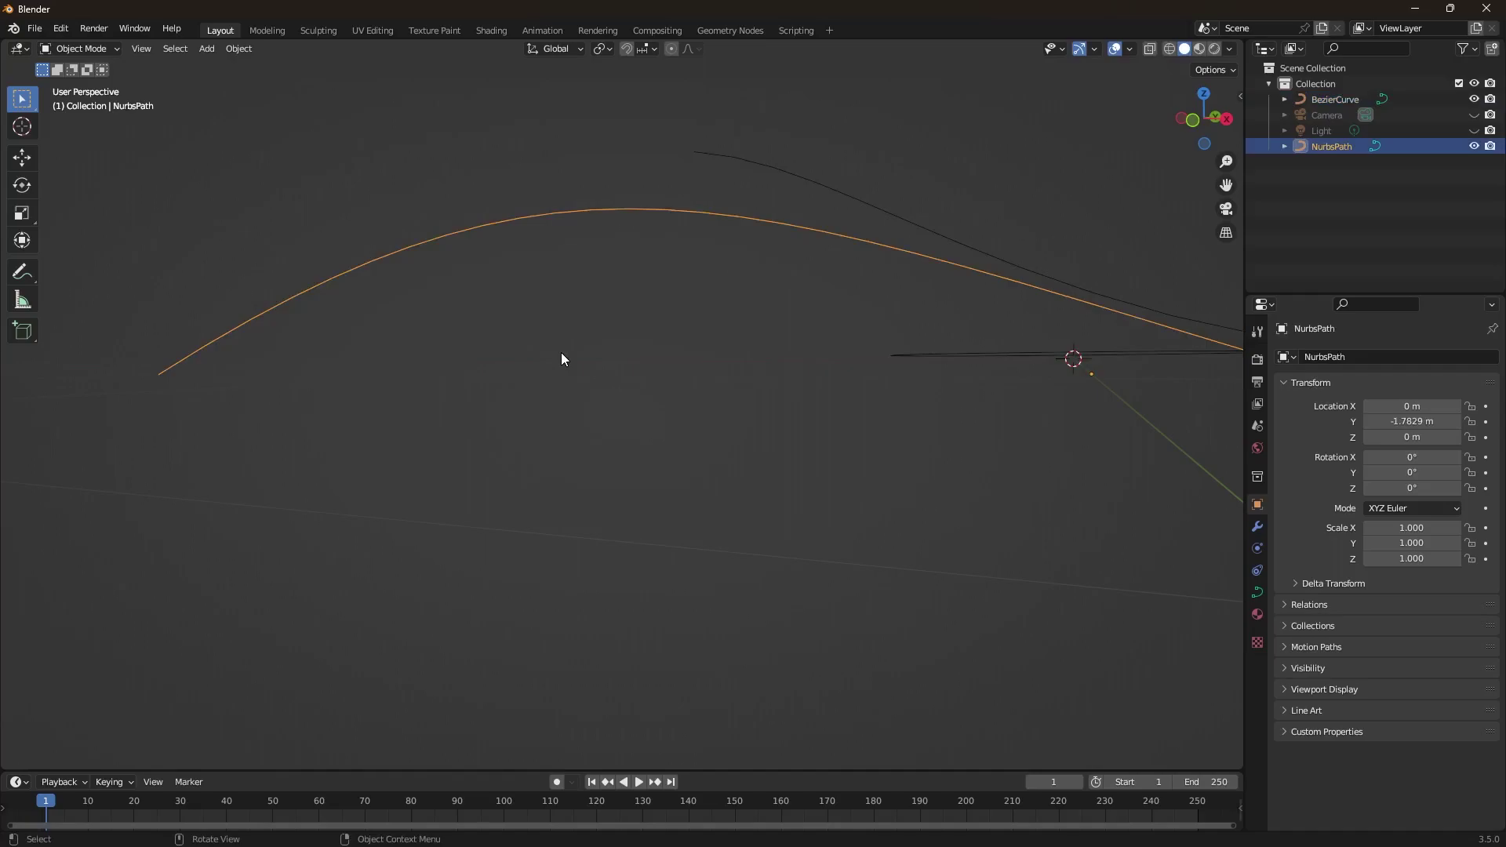
{"action": "middle_click_drag", "start_coordinate": [774, 330], "coordinate": [745, 403]}
Step: Select the Bezier curve object and, in Edit Mode, move the circle's control point on its negative X side freely upward
{"action": "left_click", "coordinate": [738, 243]}
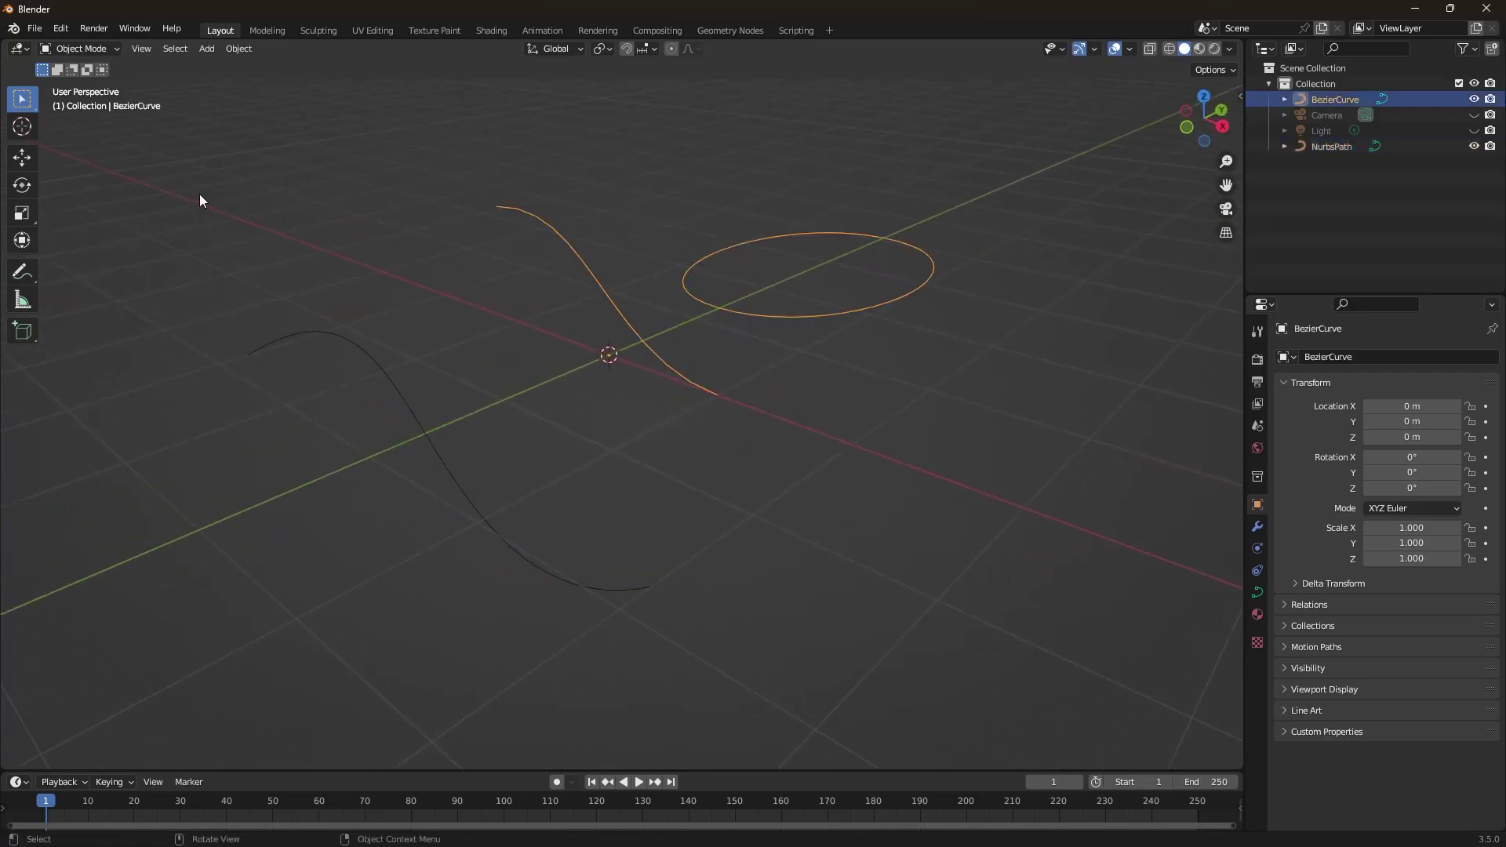
{"action": "key", "text": "Tab"}
{"action": "left_click", "coordinate": [725, 250]}
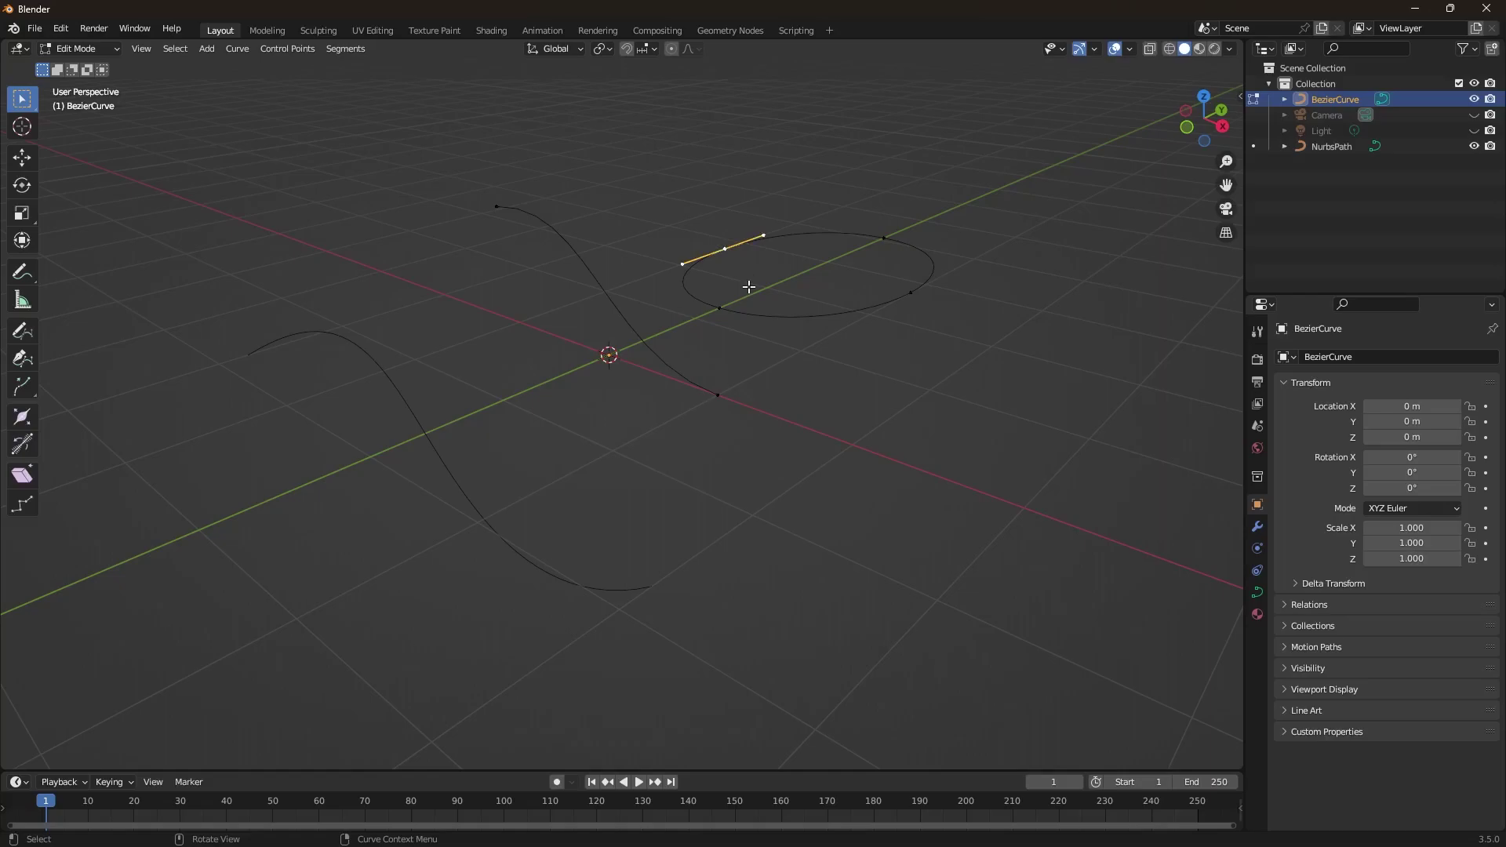
{"action": "key", "text": "g"}
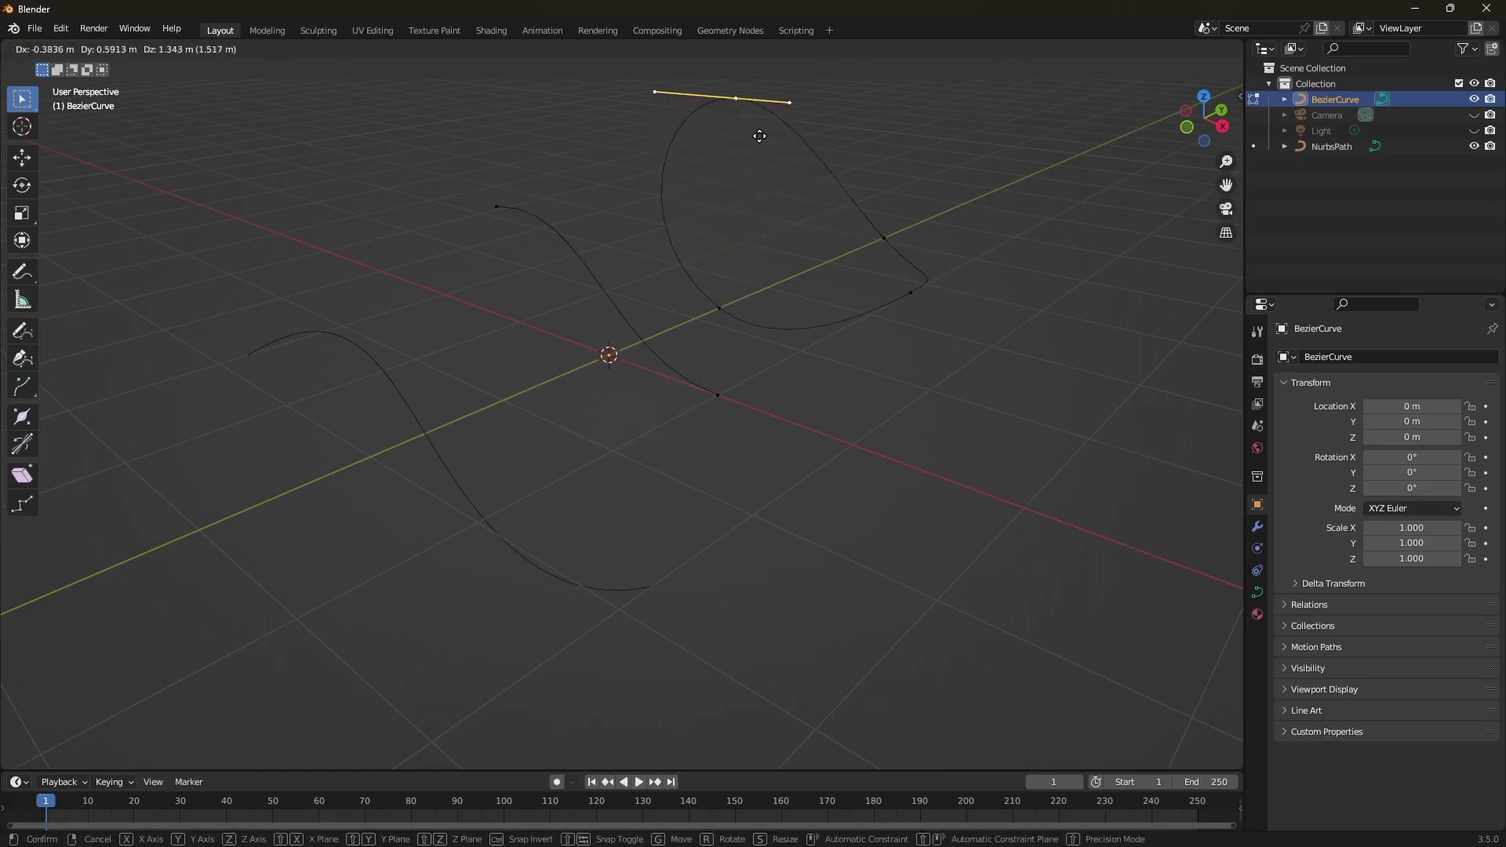
{"action": "left_click", "coordinate": [758, 164]}
Step: Move the circle's control point nearest the origin a short distance along the positive Y axis
{"action": "middle_click_drag", "start_coordinate": [779, 353], "coordinate": [630, 384]}
{"action": "left_click", "coordinate": [664, 379]}
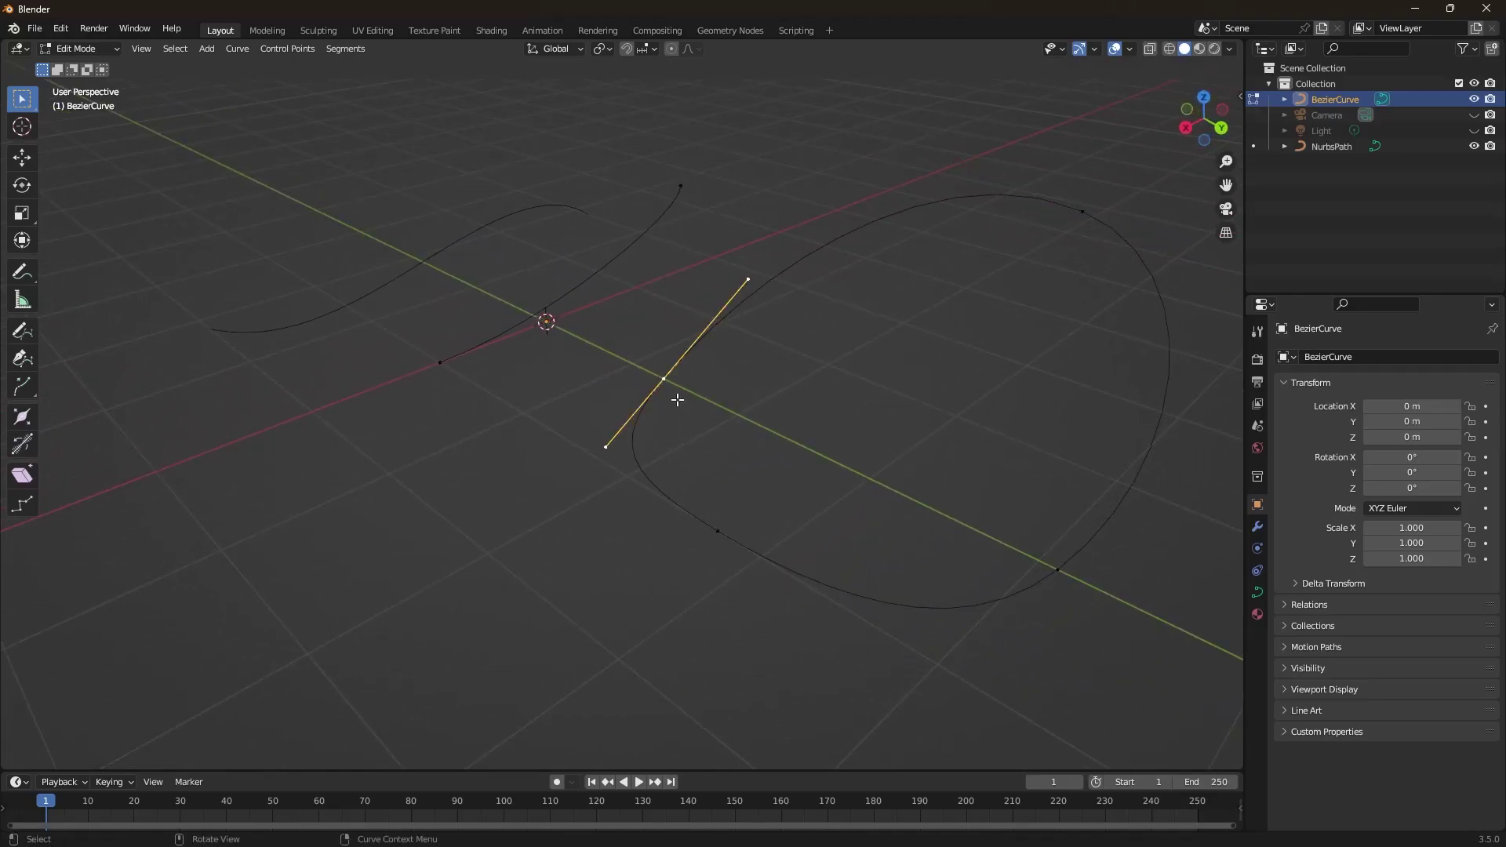
{"action": "key", "text": "g"}
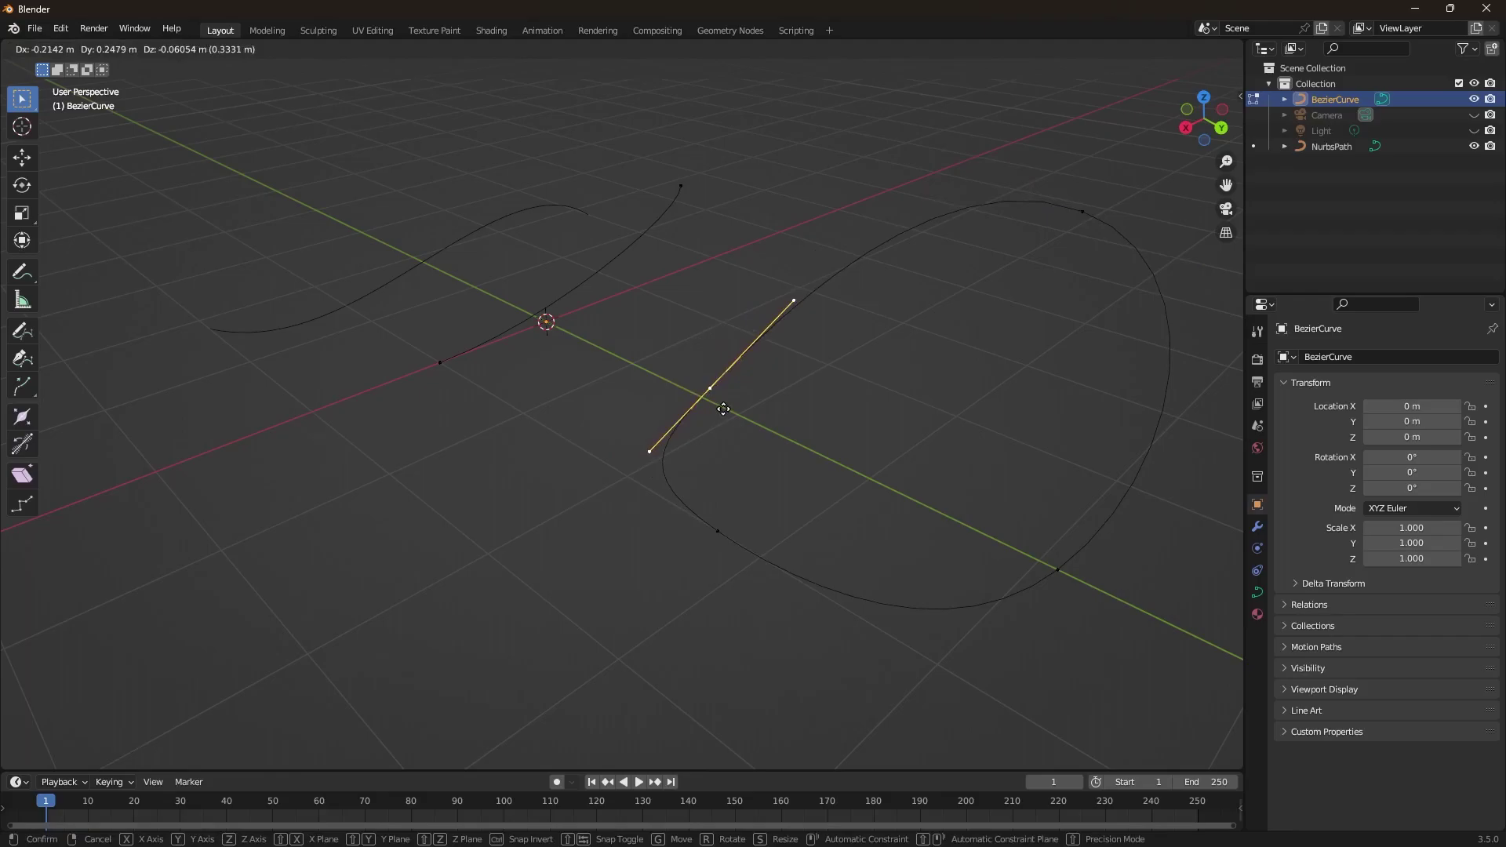
{"action": "key", "text": "y"}
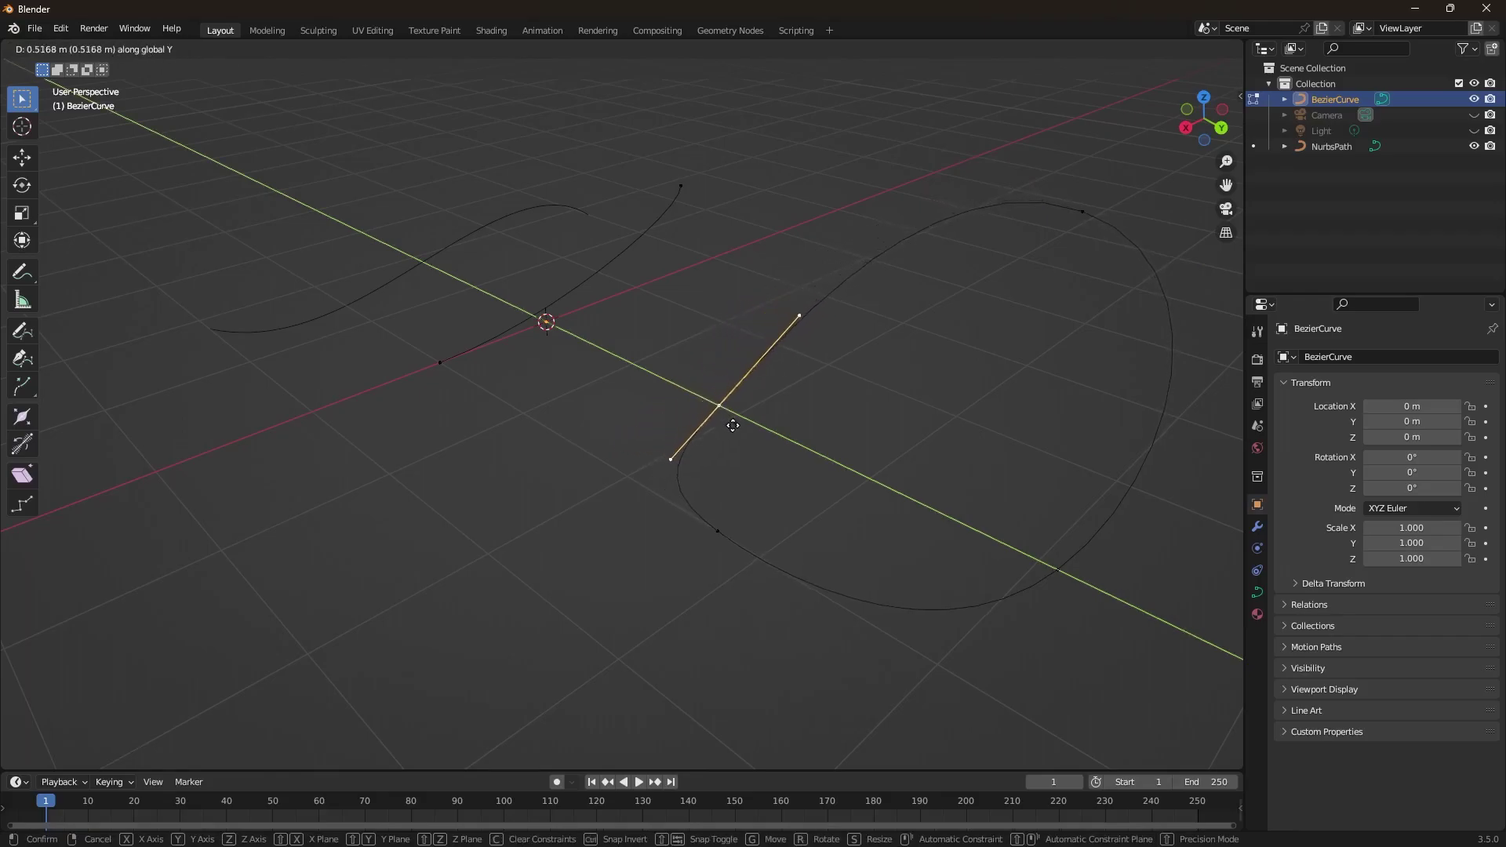
{"action": "left_click", "coordinate": [740, 435]}
{"action": "middle_click_drag", "start_coordinate": [790, 501], "coordinate": [888, 502]}
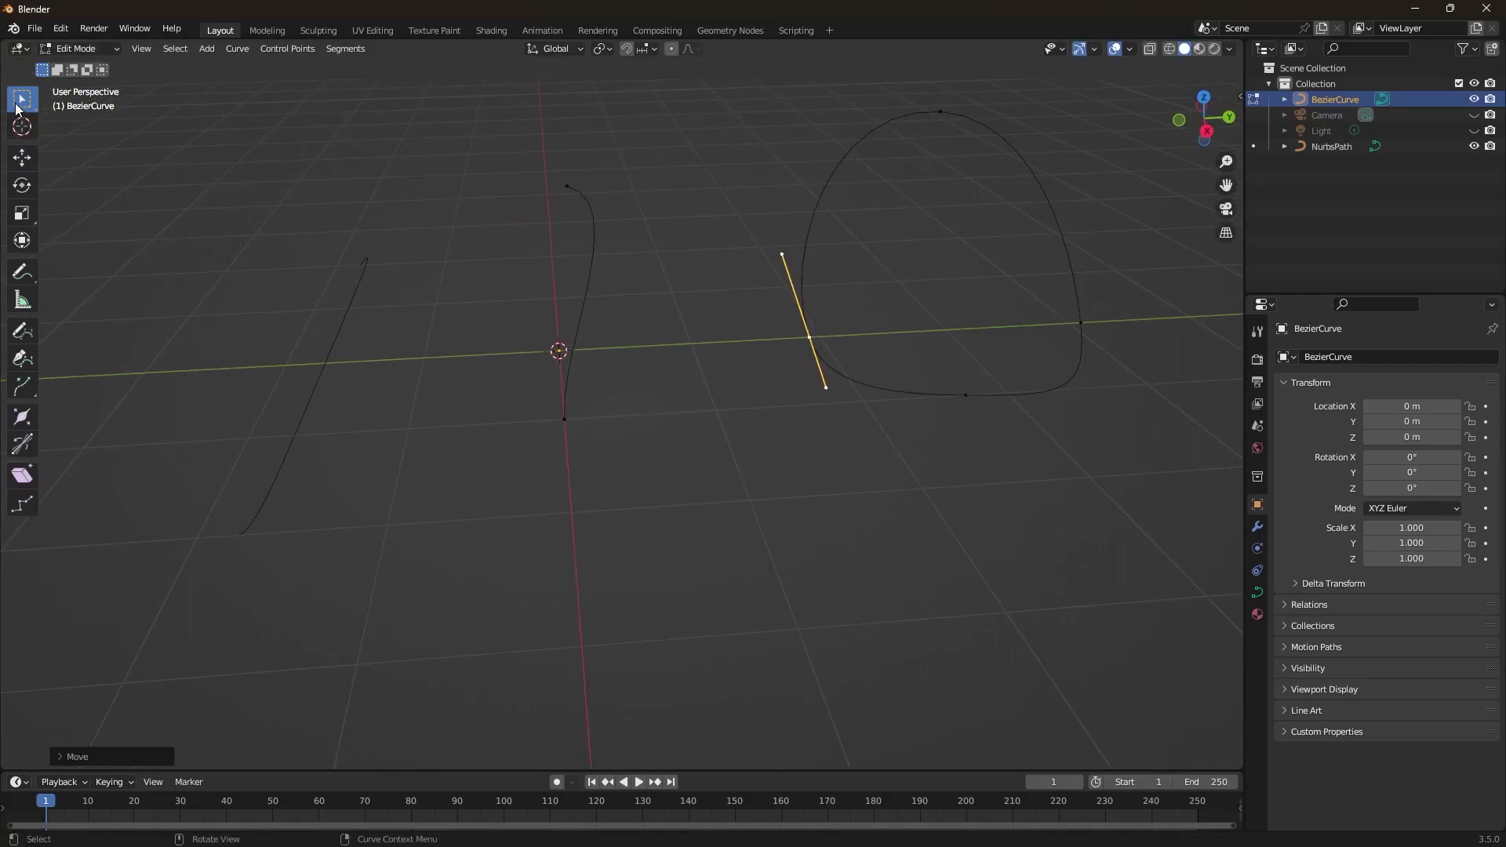
Step: Clear the control point selection, return to Object Mode and leave all the curve objects deselected
{"action": "key", "text": "alt+a"}
{"action": "key", "text": "Tab"}
{"action": "middle_click_drag", "start_coordinate": [800, 319], "coordinate": [742, 344]}
{"action": "left_click", "coordinate": [466, 266]}
{"action": "left_click", "coordinate": [459, 465]}
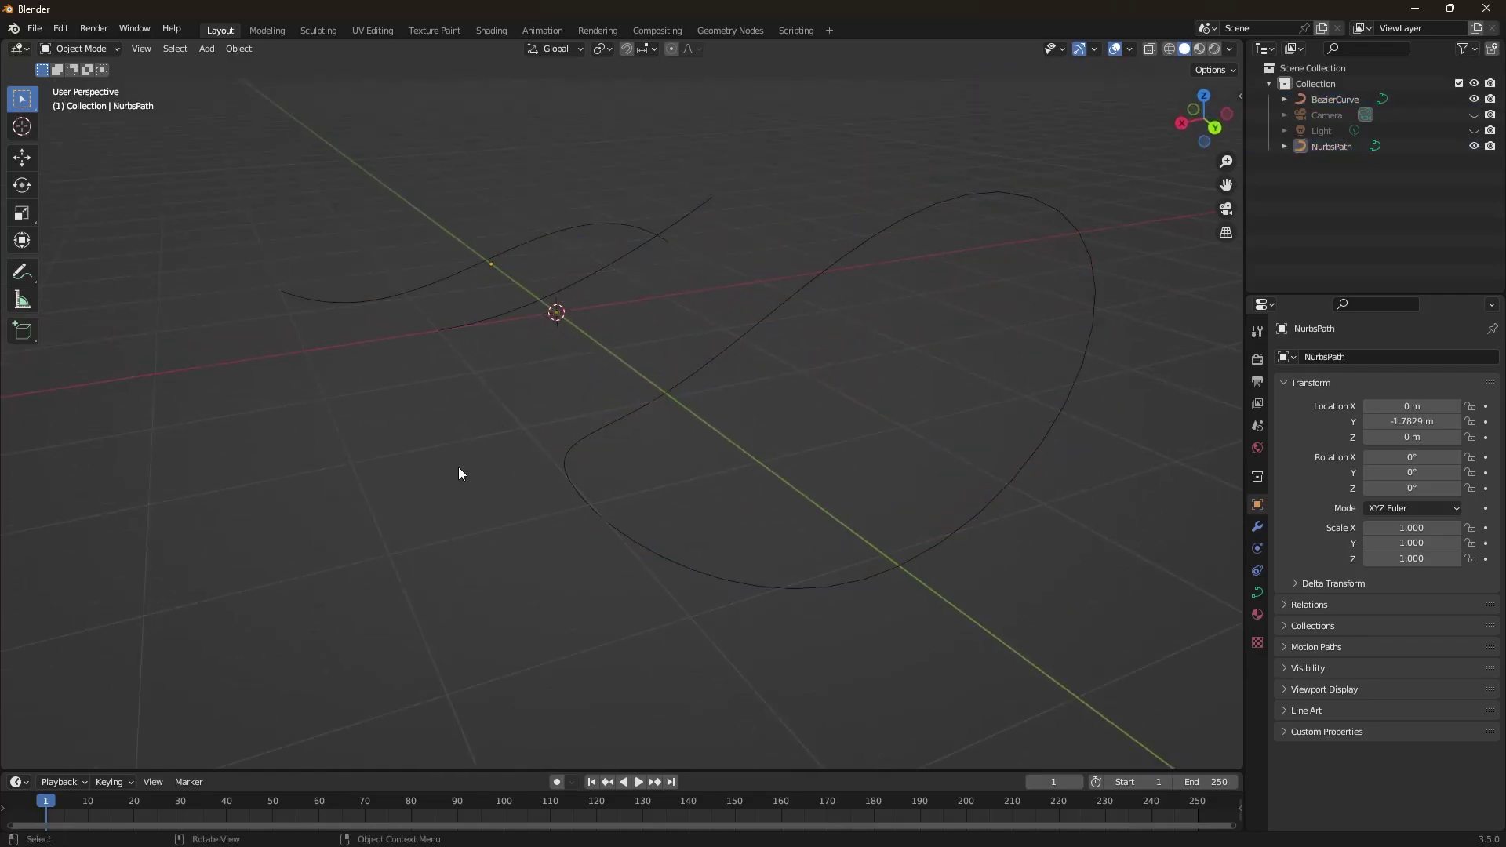
{"action": "middle_click_drag", "start_coordinate": [457, 480], "coordinate": [550, 517]}
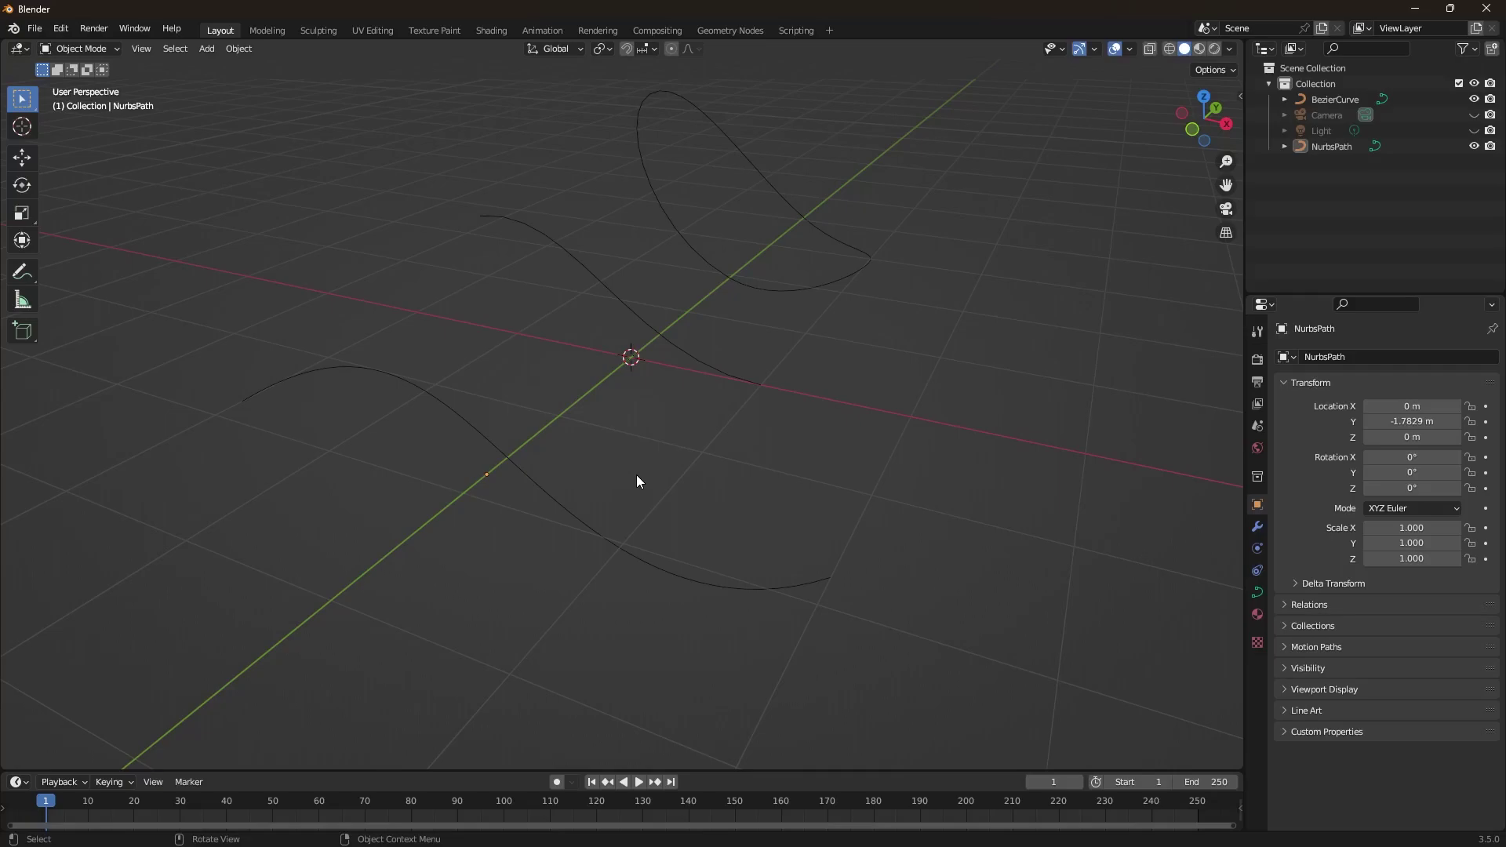
Step: Select the path and show its curve data properties with only the Geometry settings expanded
{"action": "left_click", "coordinate": [574, 519]}
{"action": "left_click", "coordinate": [591, 528]}
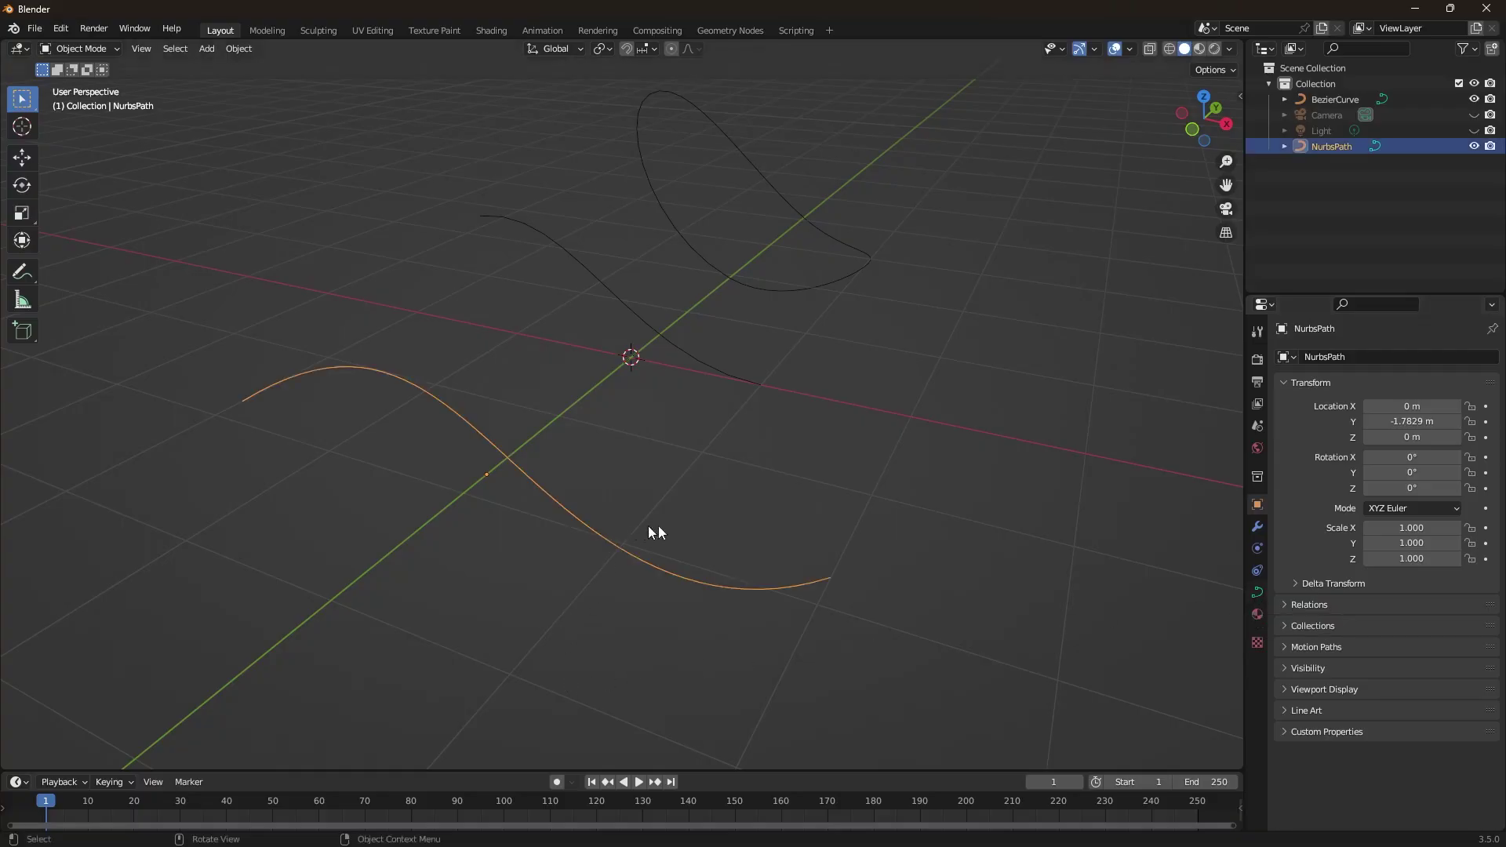
{"action": "left_click", "coordinate": [1258, 592]}
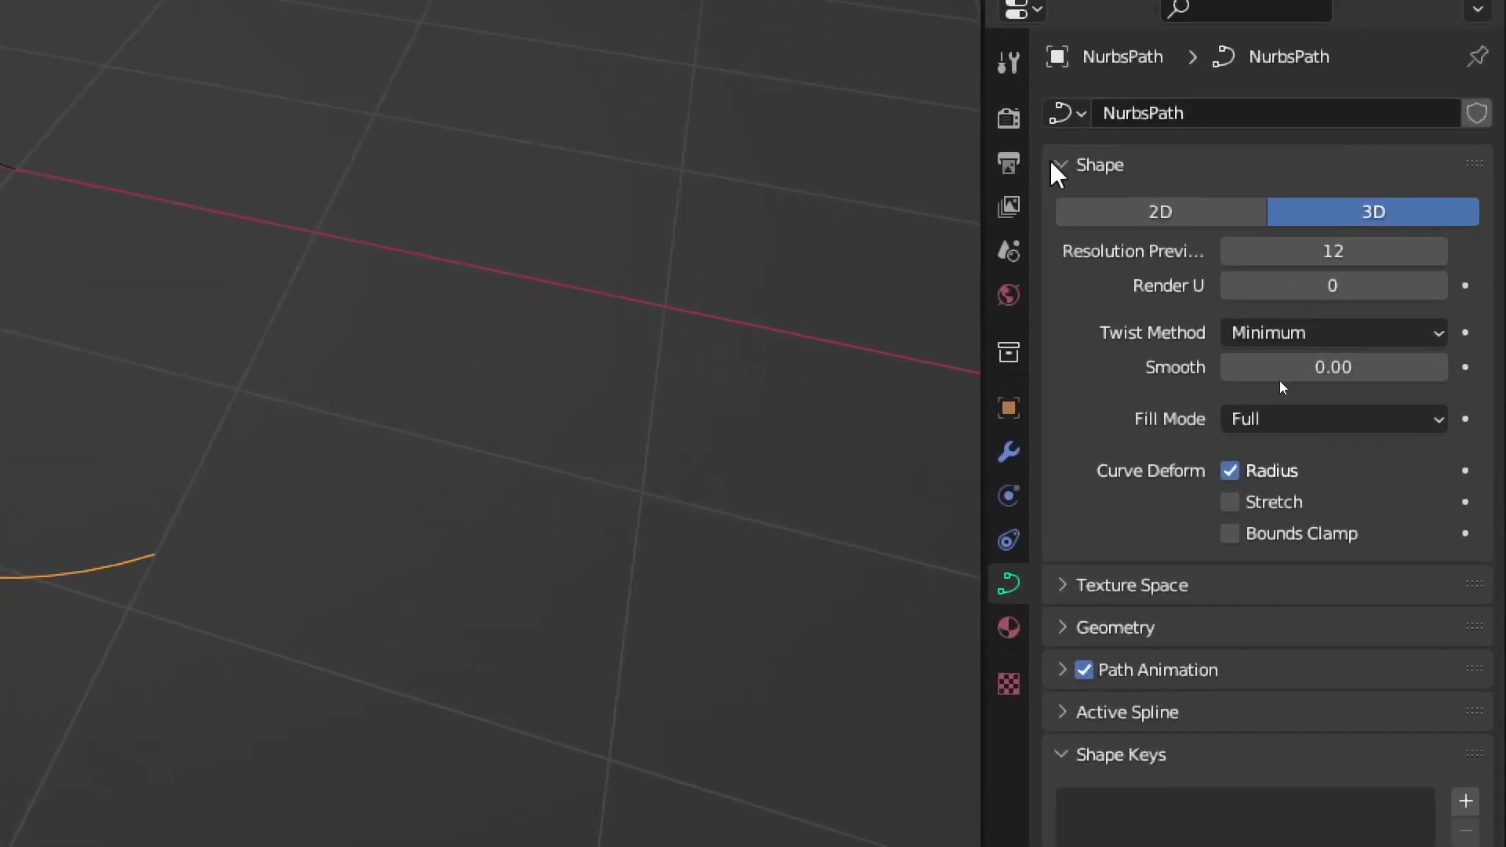
{"action": "left_click", "coordinate": [1280, 383]}
{"action": "left_click", "coordinate": [1055, 376]}
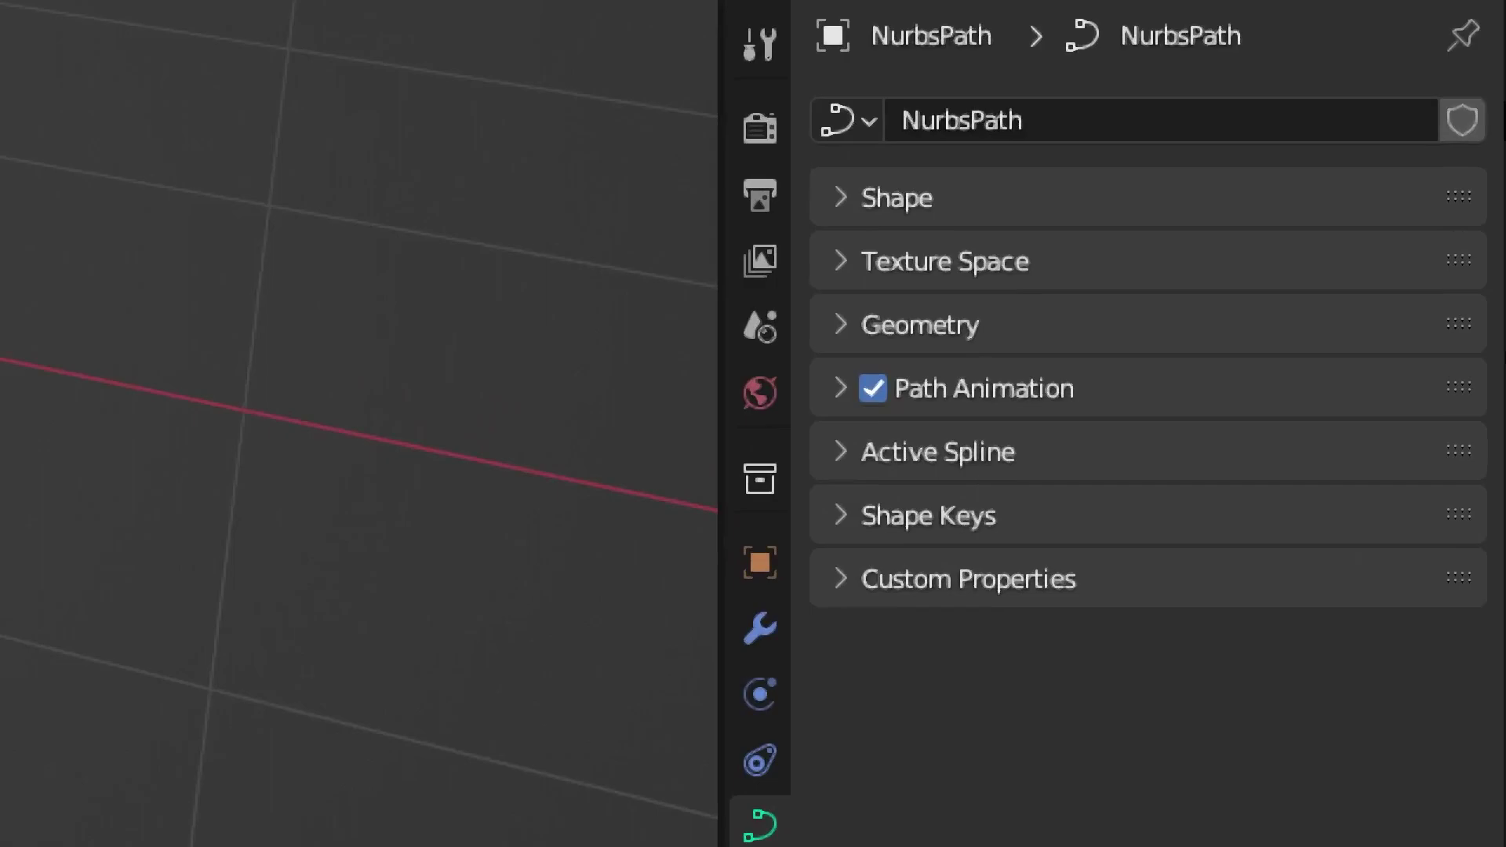
{"action": "left_click", "coordinate": [845, 337]}
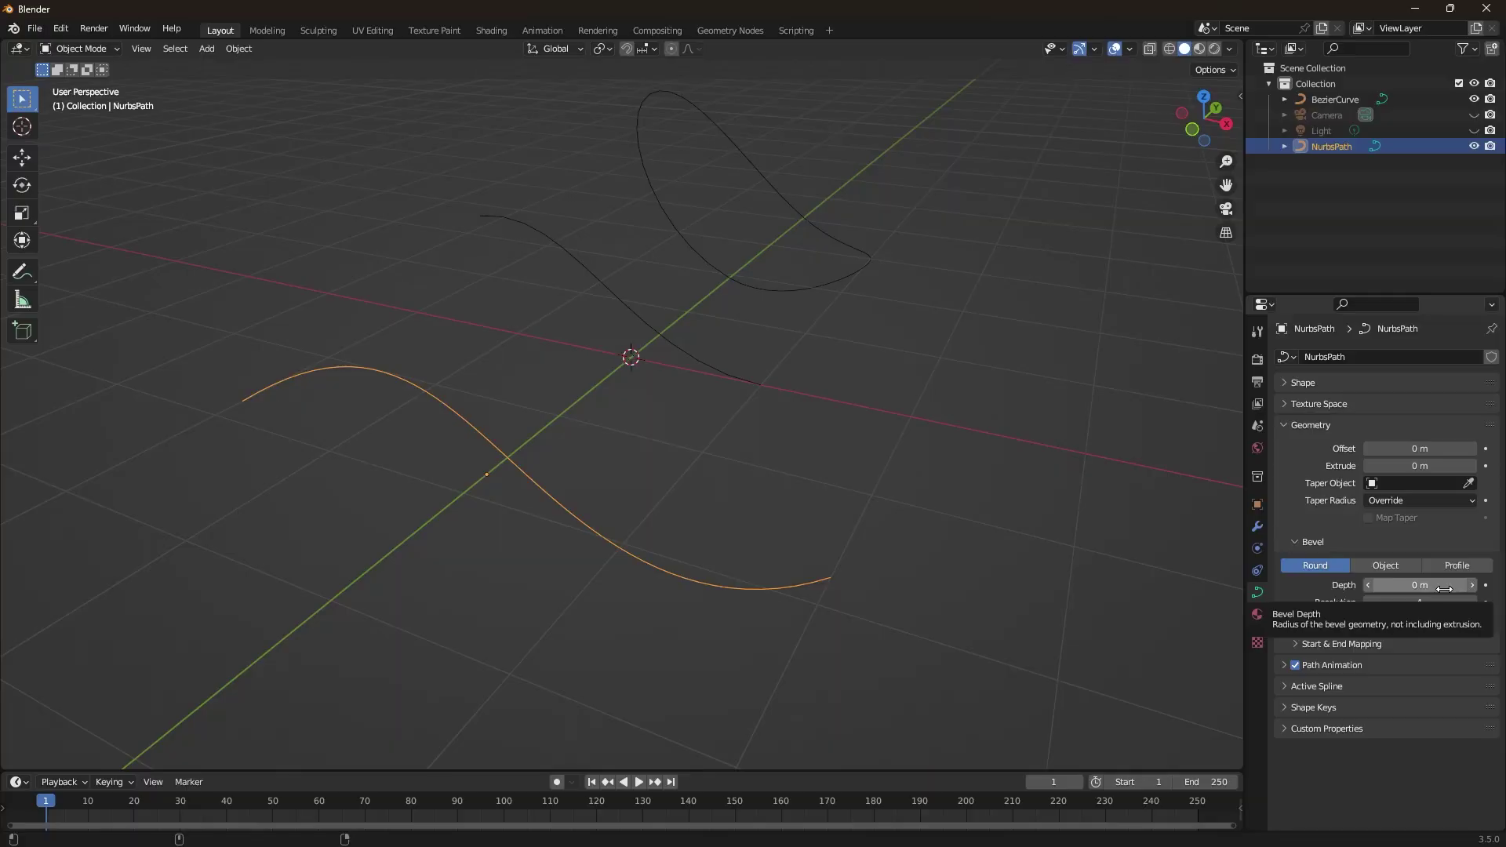
Step: Set the path's round bevel depth to 0.07 m to give it a tube shape, and deselect it
{"action": "left_click_drag", "start_coordinate": [1420, 585], "coordinate": [1443, 585]}
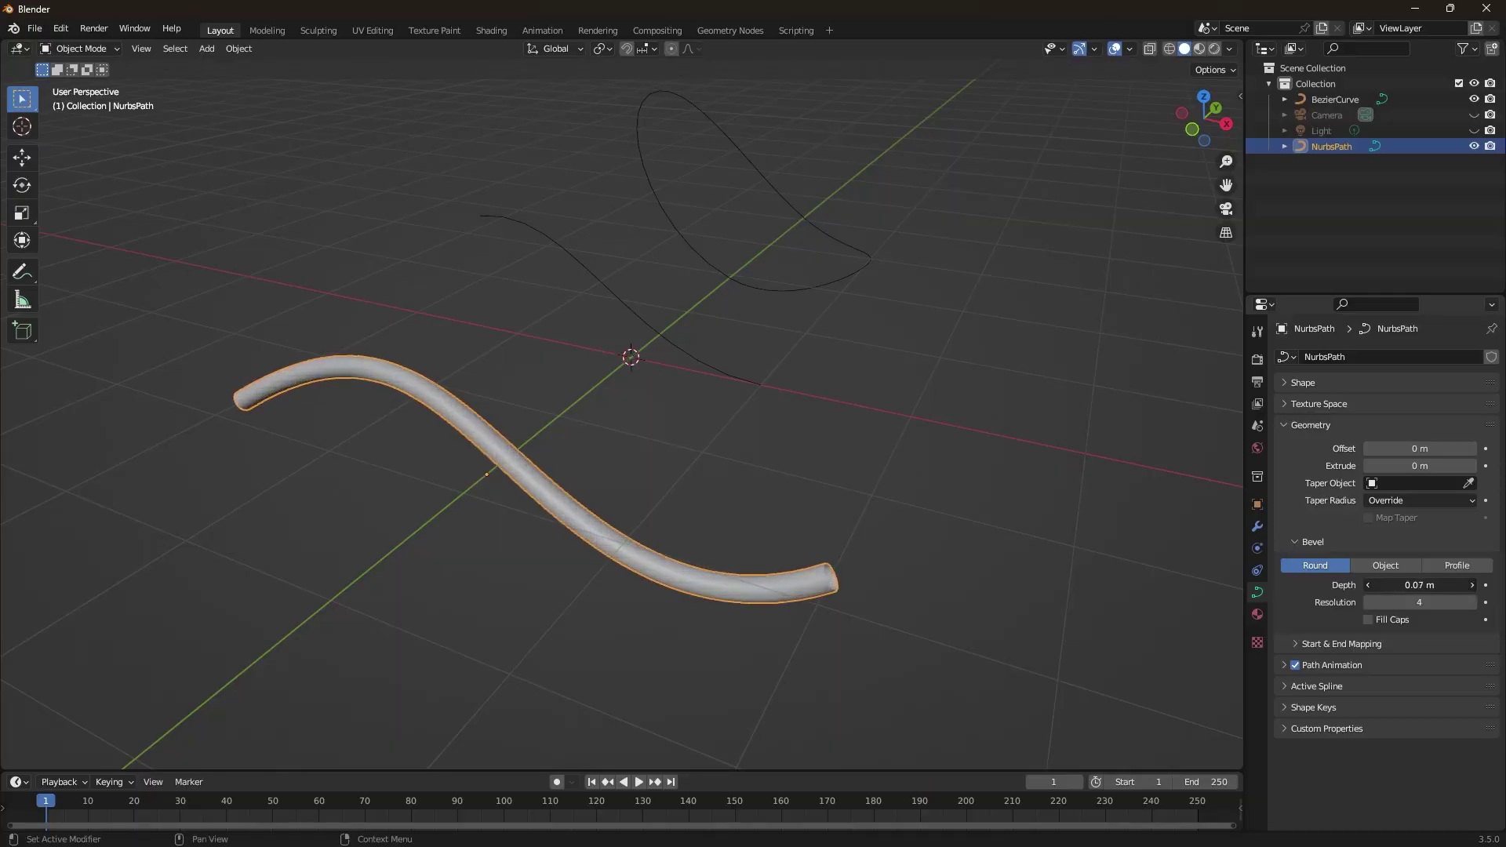
{"action": "left_click", "coordinate": [1053, 498]}
{"action": "middle_click_drag", "start_coordinate": [925, 492], "coordinate": [894, 505]}
{"action": "scroll", "coordinate": [647, 481], "scroll_direction": "up", "scroll_amount": 2}
{"action": "middle_click_drag", "start_coordinate": [646, 476], "coordinate": [655, 468]}
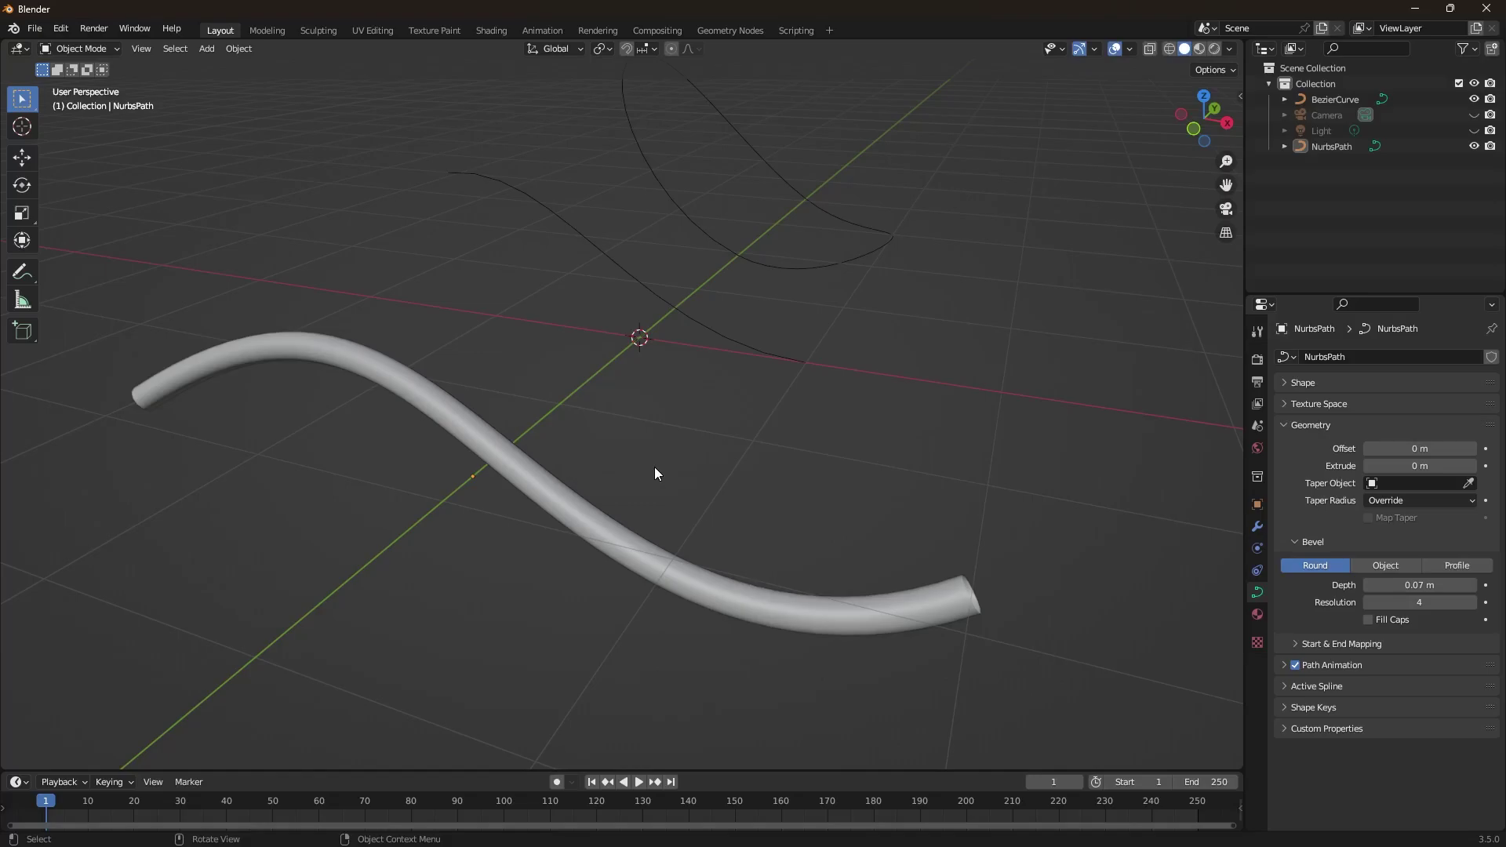
Step: Reselect the tube-shaped path and set its bevel resolution to 12 to round off its open end
{"action": "middle_click_drag", "start_coordinate": [1015, 636], "coordinate": [918, 642]}
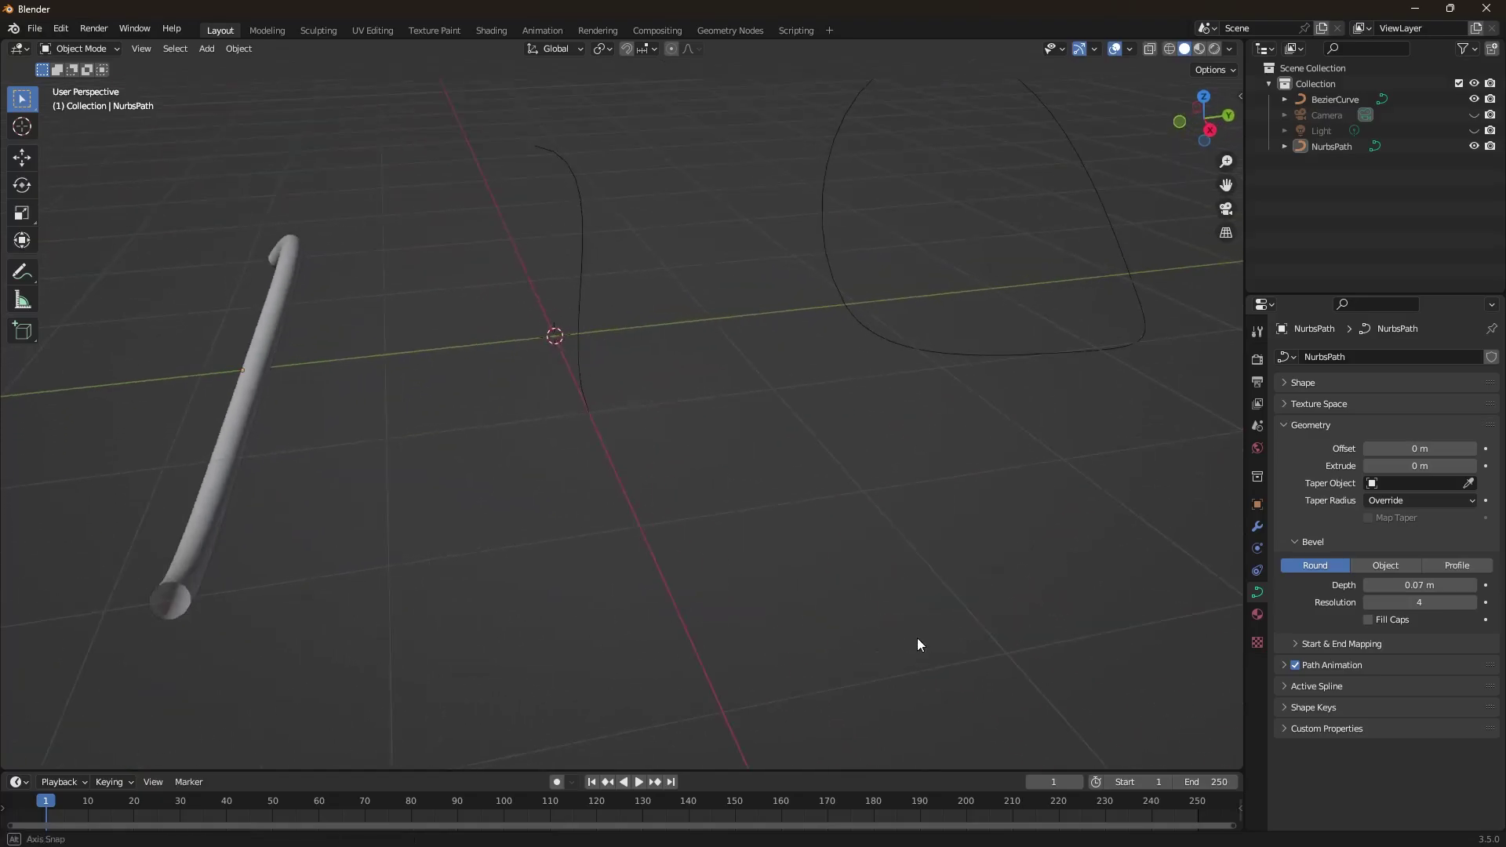
{"action": "middle_click_drag", "start_coordinate": [427, 554], "coordinate": [665, 430], "text": "shift"}
{"action": "scroll", "coordinate": [644, 419], "scroll_direction": "up", "scroll_amount": 6}
{"action": "scroll", "coordinate": [645, 420], "scroll_direction": "down", "scroll_amount": 3}
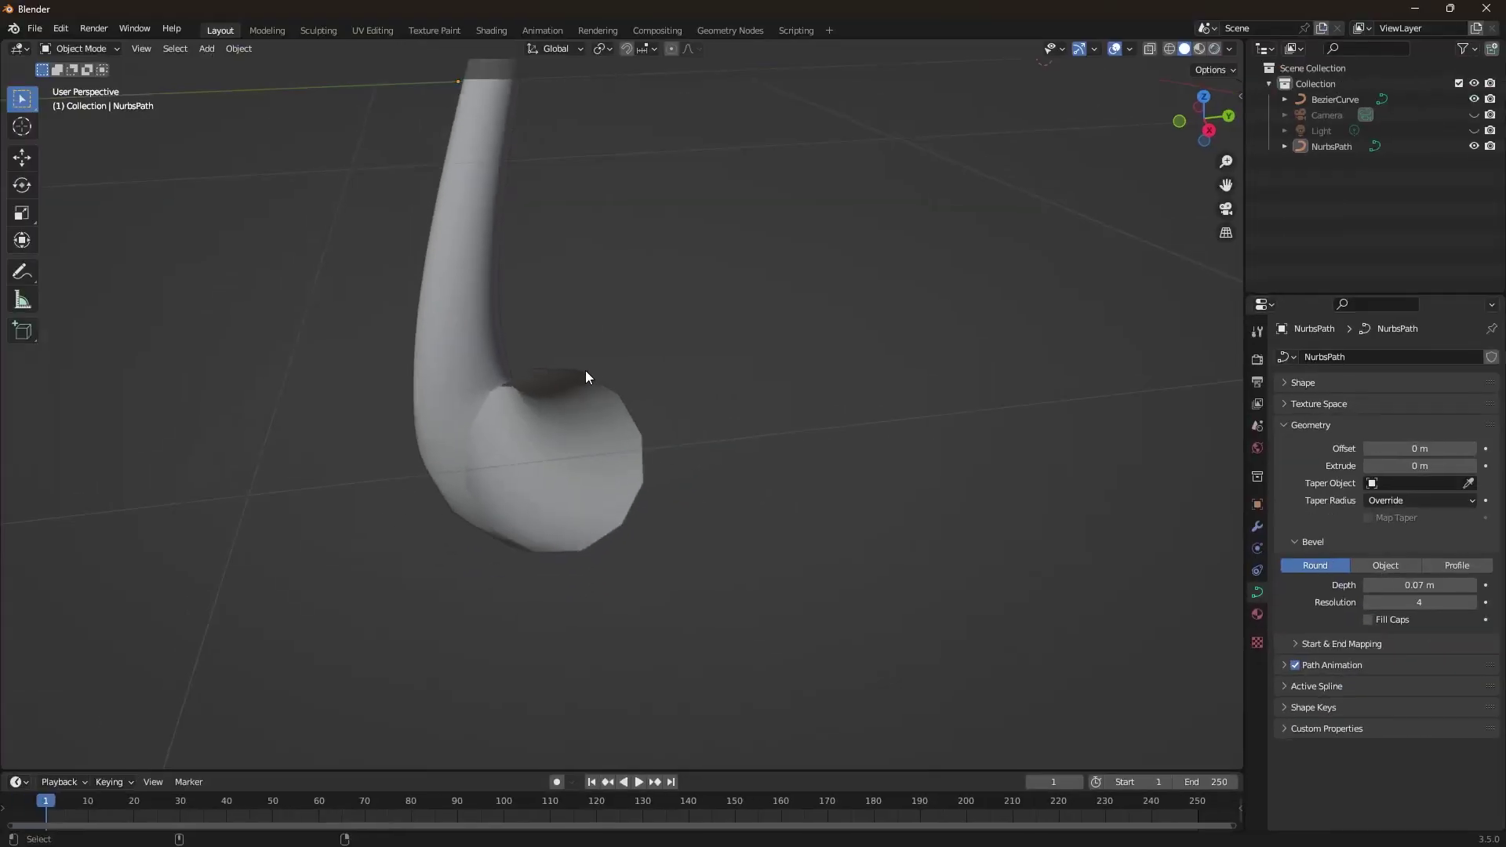
{"action": "left_click", "coordinate": [364, 255]}
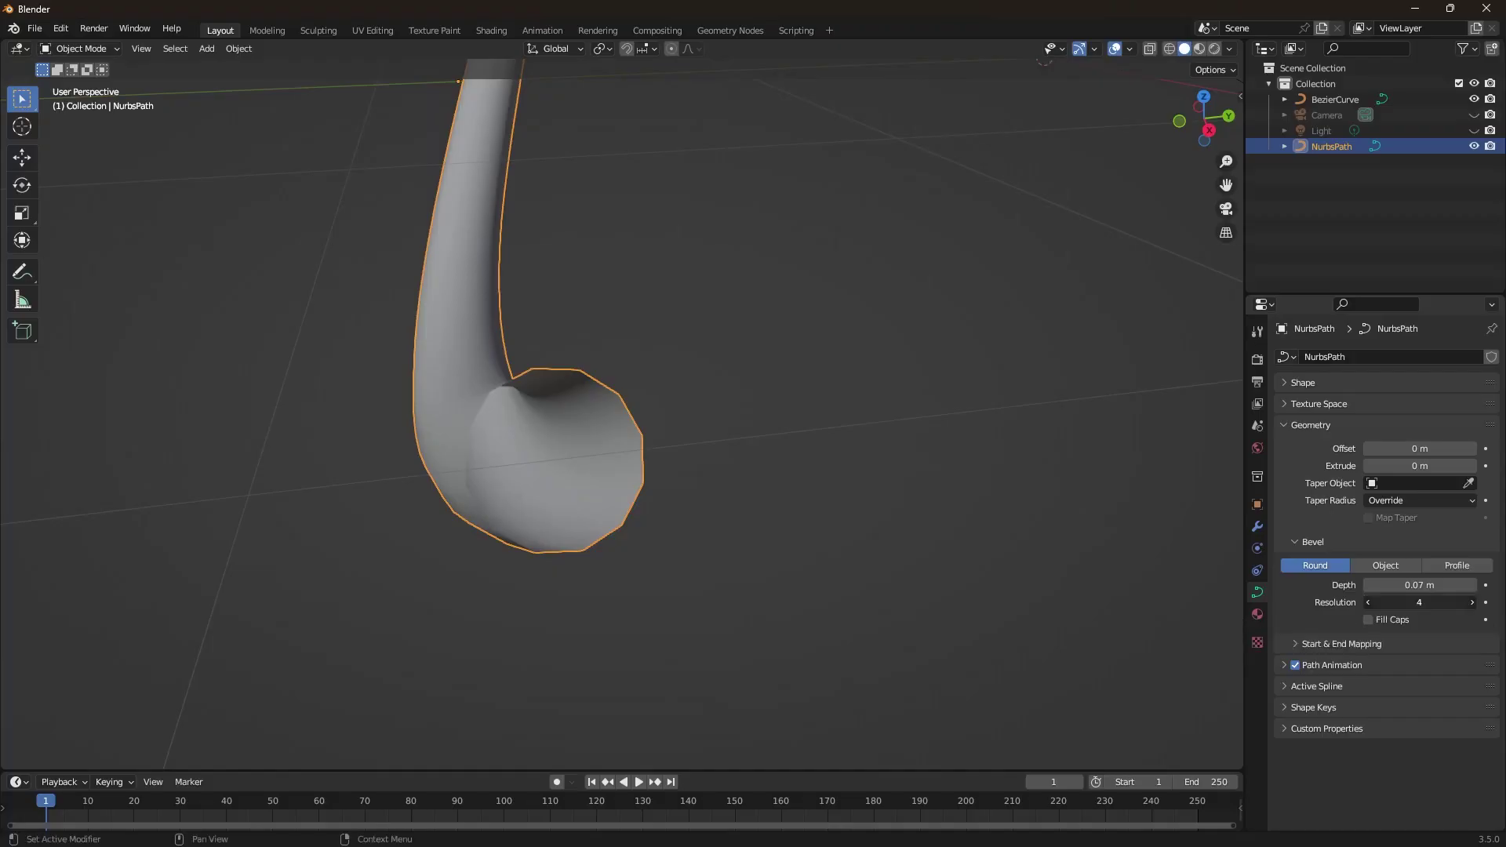
{"action": "left_click_drag", "start_coordinate": [1420, 603], "coordinate": [1482, 603]}
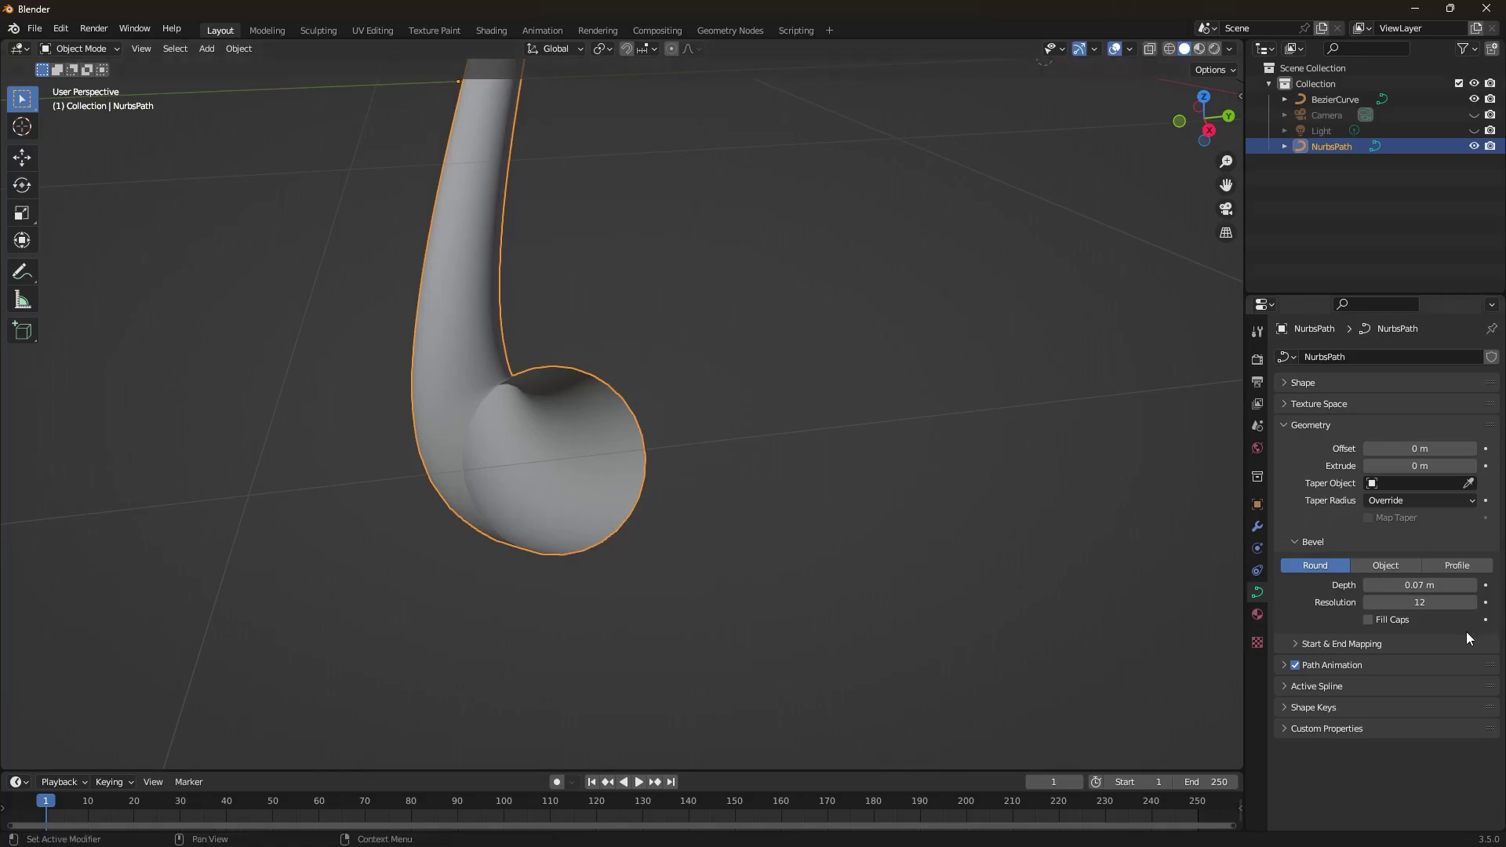
Step: Close the open ends of the tube by enabling Fill Caps in its bevel settings
{"action": "middle_click_drag", "start_coordinate": [741, 595], "coordinate": [755, 596]}
{"action": "scroll", "coordinate": [966, 487], "scroll_direction": "up", "scroll_amount": 5}
{"action": "scroll", "coordinate": [981, 480], "scroll_direction": "down", "scroll_amount": 5}
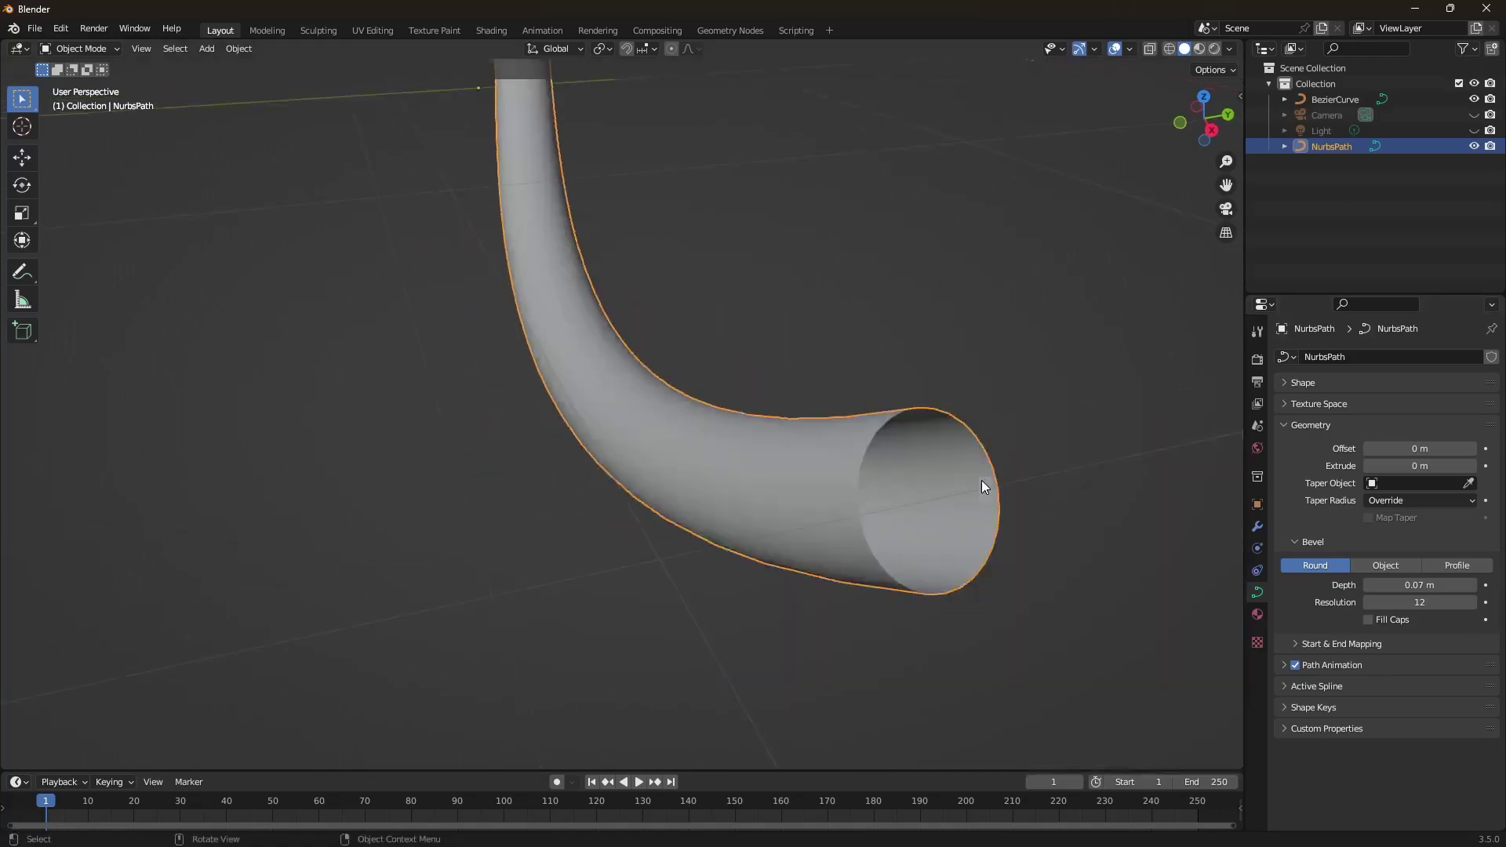
{"action": "left_click", "coordinate": [1368, 619]}
{"action": "scroll", "coordinate": [844, 557], "scroll_direction": "down", "scroll_amount": 5}
{"action": "middle_click_drag", "start_coordinate": [820, 548], "coordinate": [763, 488]}
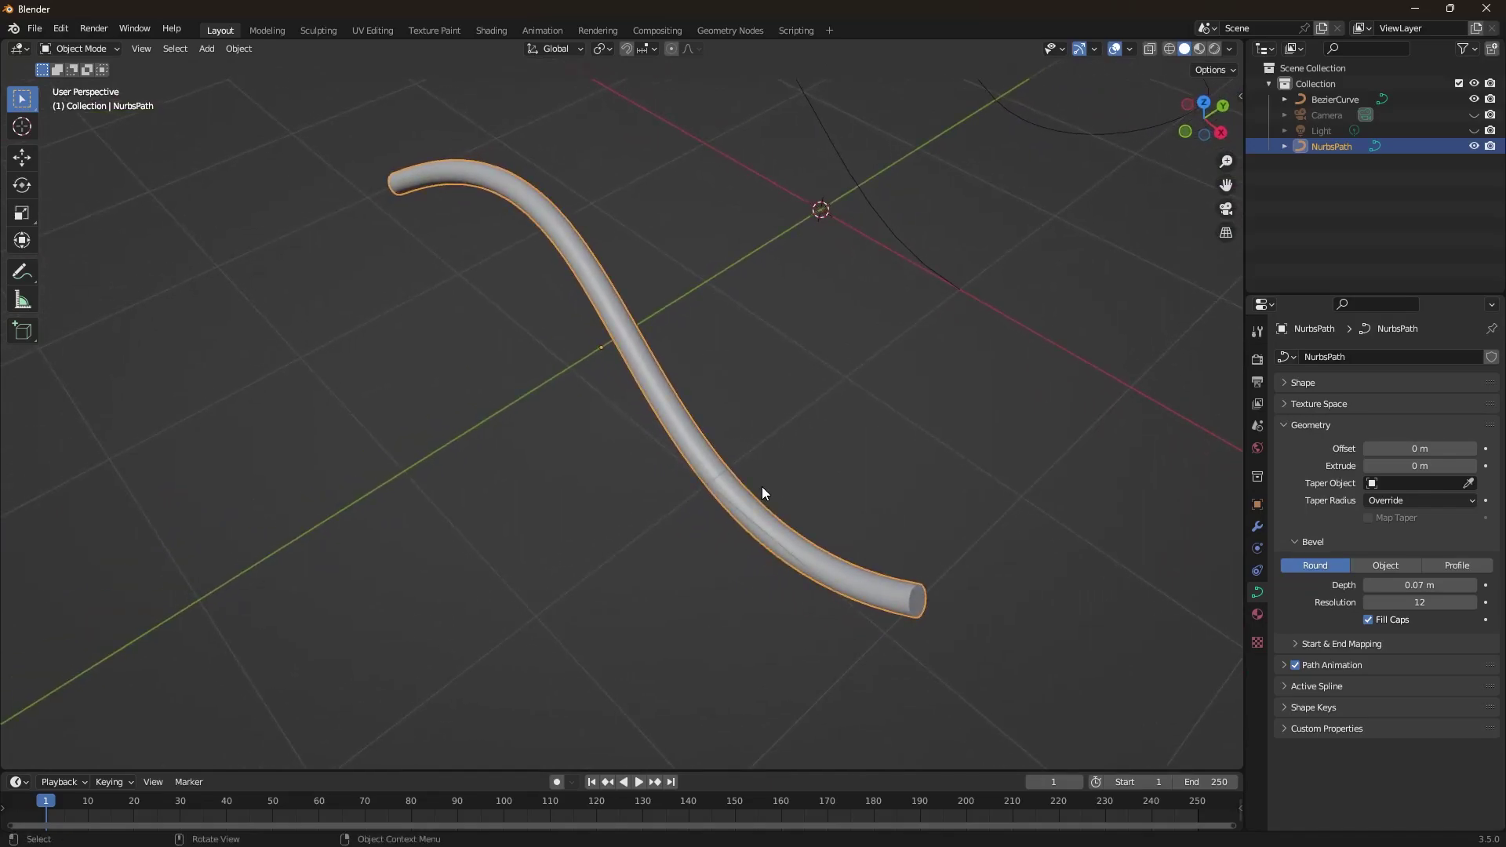
{"action": "middle_click_drag", "start_coordinate": [798, 472], "coordinate": [588, 410]}
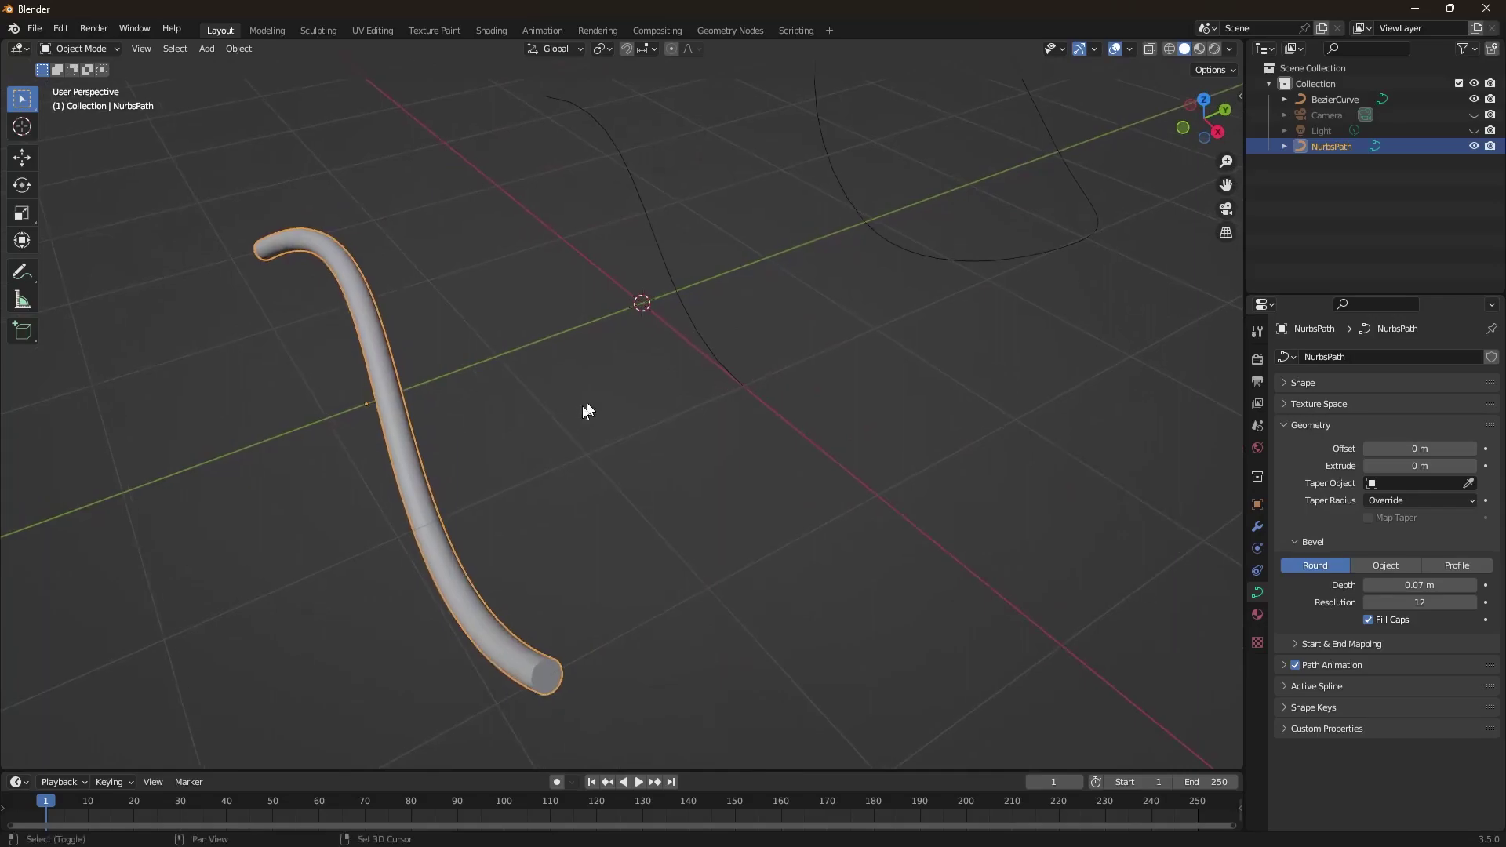
{"action": "left_click", "coordinate": [643, 201]}
{"action": "mouse_move", "coordinate": [1427, 588]}
{"action": "left_mouse_down"}
{"action": "mouse_move", "coordinate": [1450, 588]}
{"action": "mouse_move", "coordinate": [1433, 588]}
{"action": "left_mouse_up"}
{"action": "key", "text": "ctrl+z"}
{"action": "key", "text": "ctrl+z"}
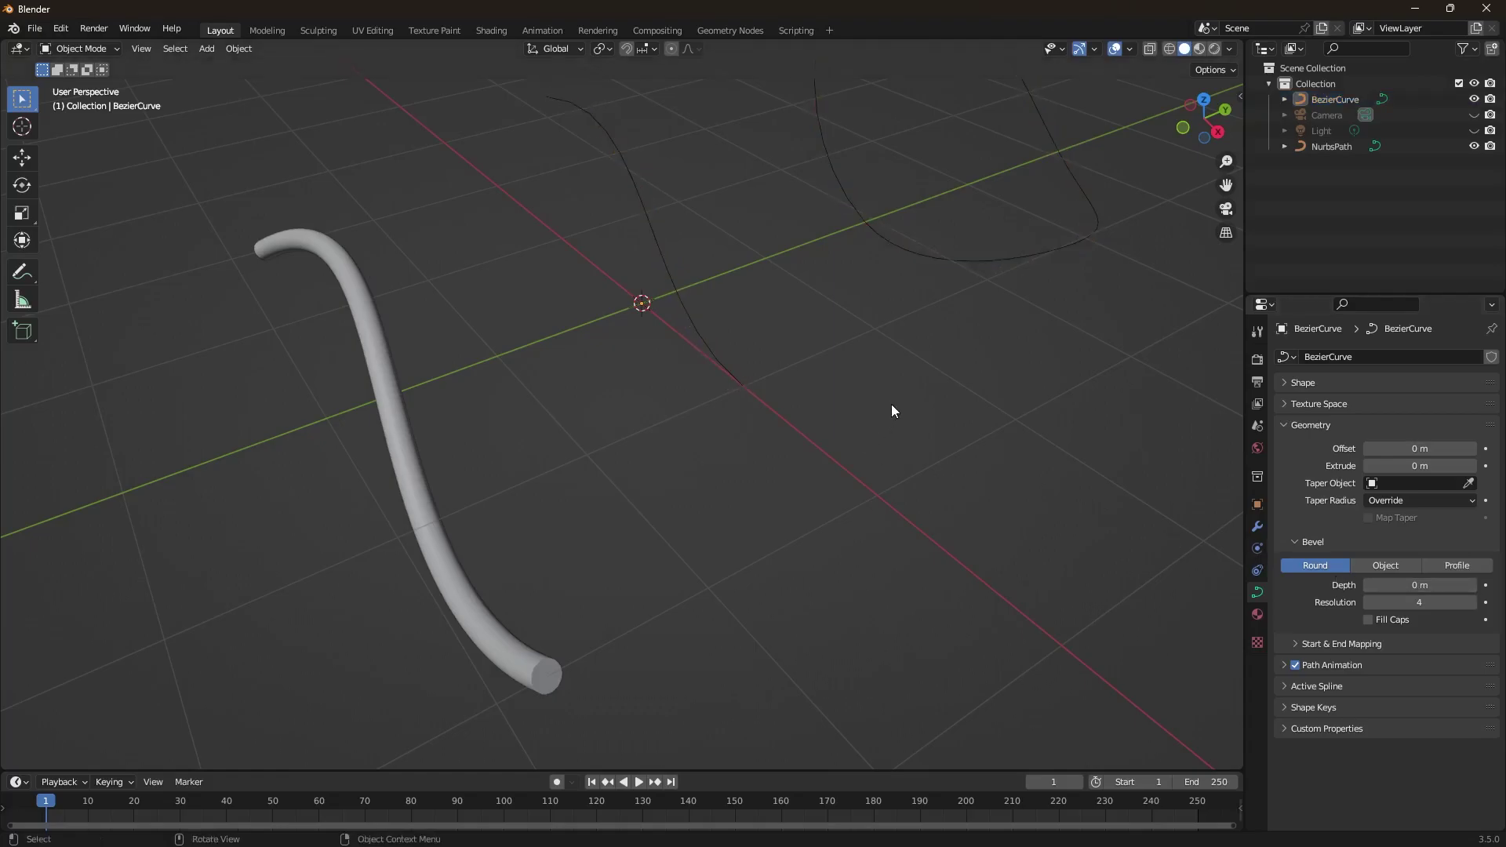
Step: Select the Bezier curve and its nested curve data in the outliner, and collapse the entry again
{"action": "left_click", "coordinate": [655, 239]}
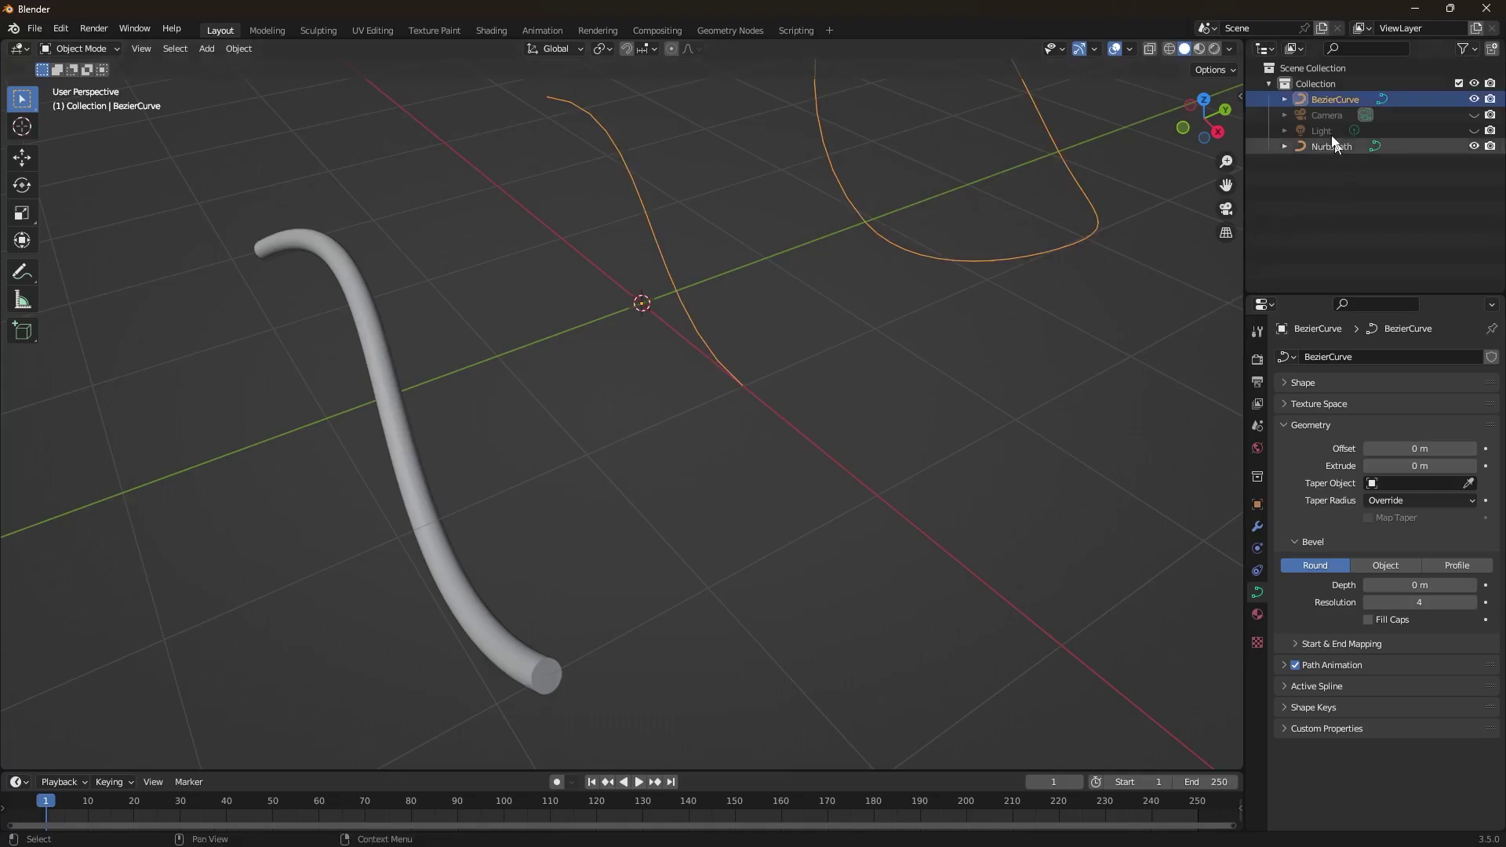
{"action": "left_click", "coordinate": [1285, 99]}
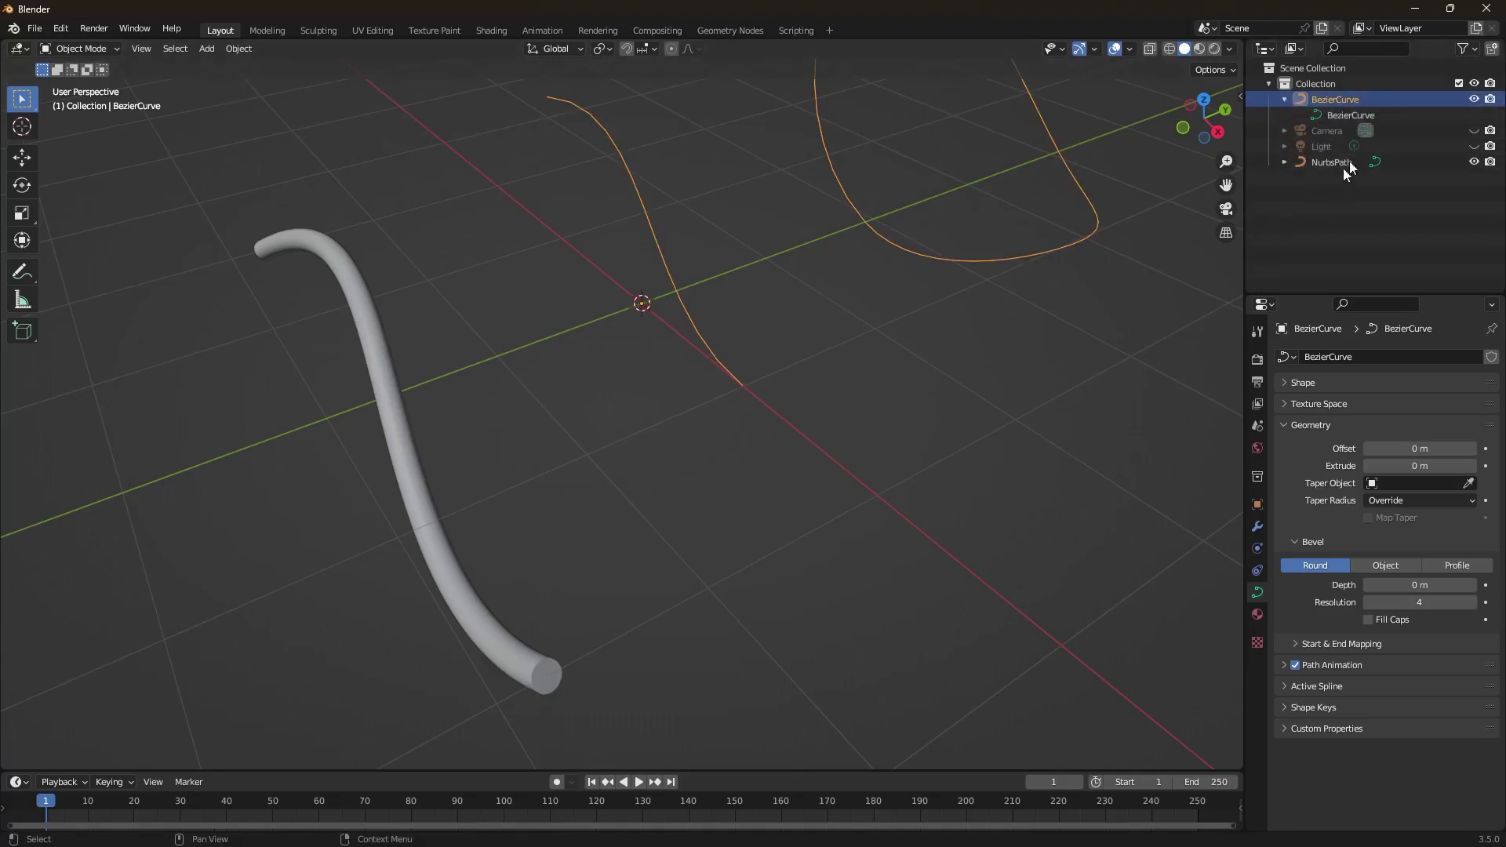
{"action": "left_click", "coordinate": [1340, 115]}
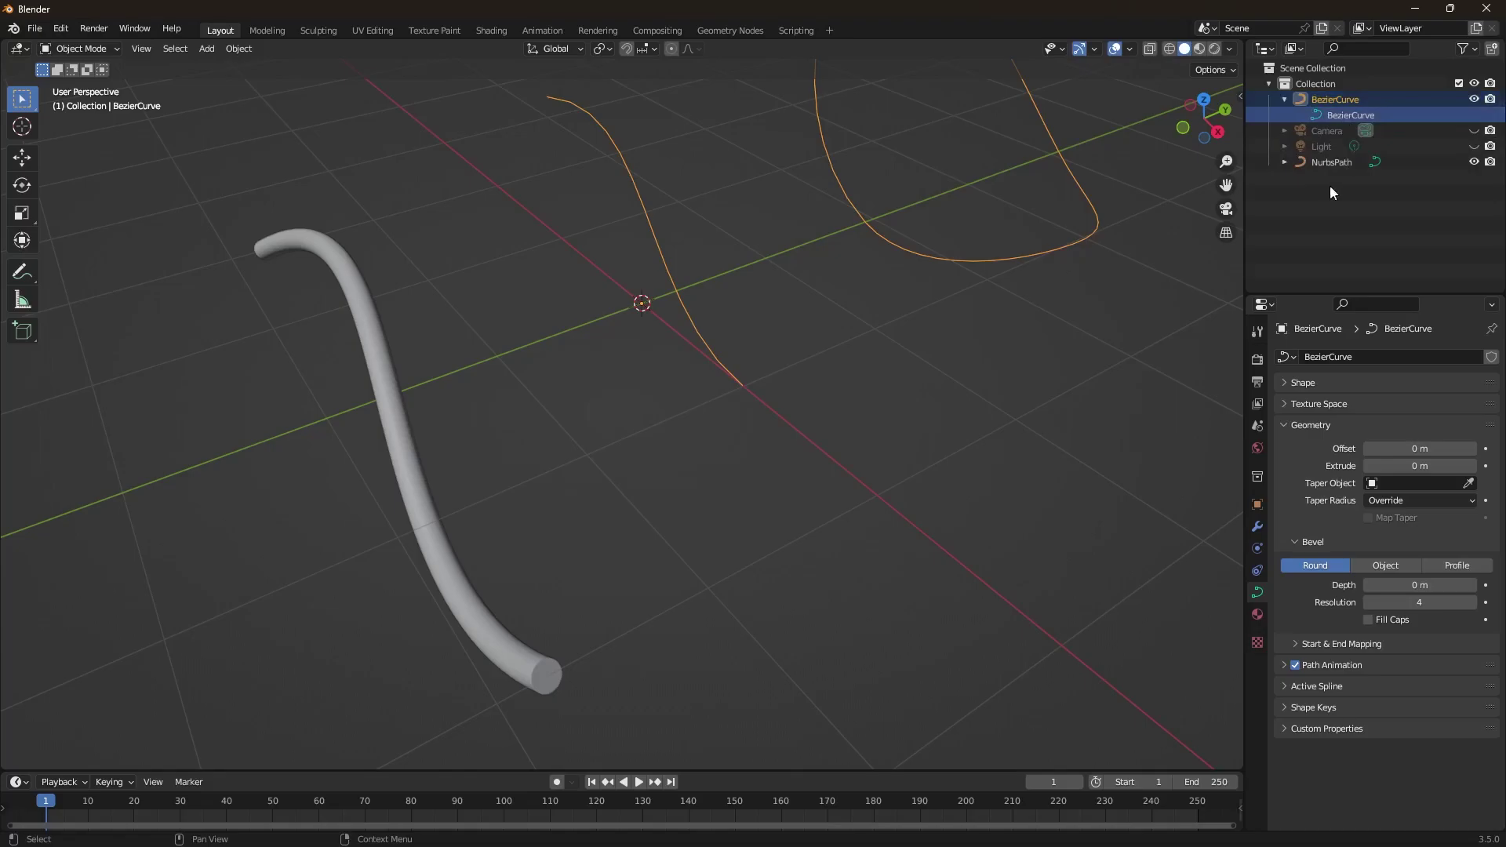
{"action": "left_click", "coordinate": [1285, 99]}
Step: Set the Bezier curve's round bevel depth to 0.05 m to turn it into a tube
{"action": "middle_click_drag", "start_coordinate": [776, 280], "coordinate": [812, 261]}
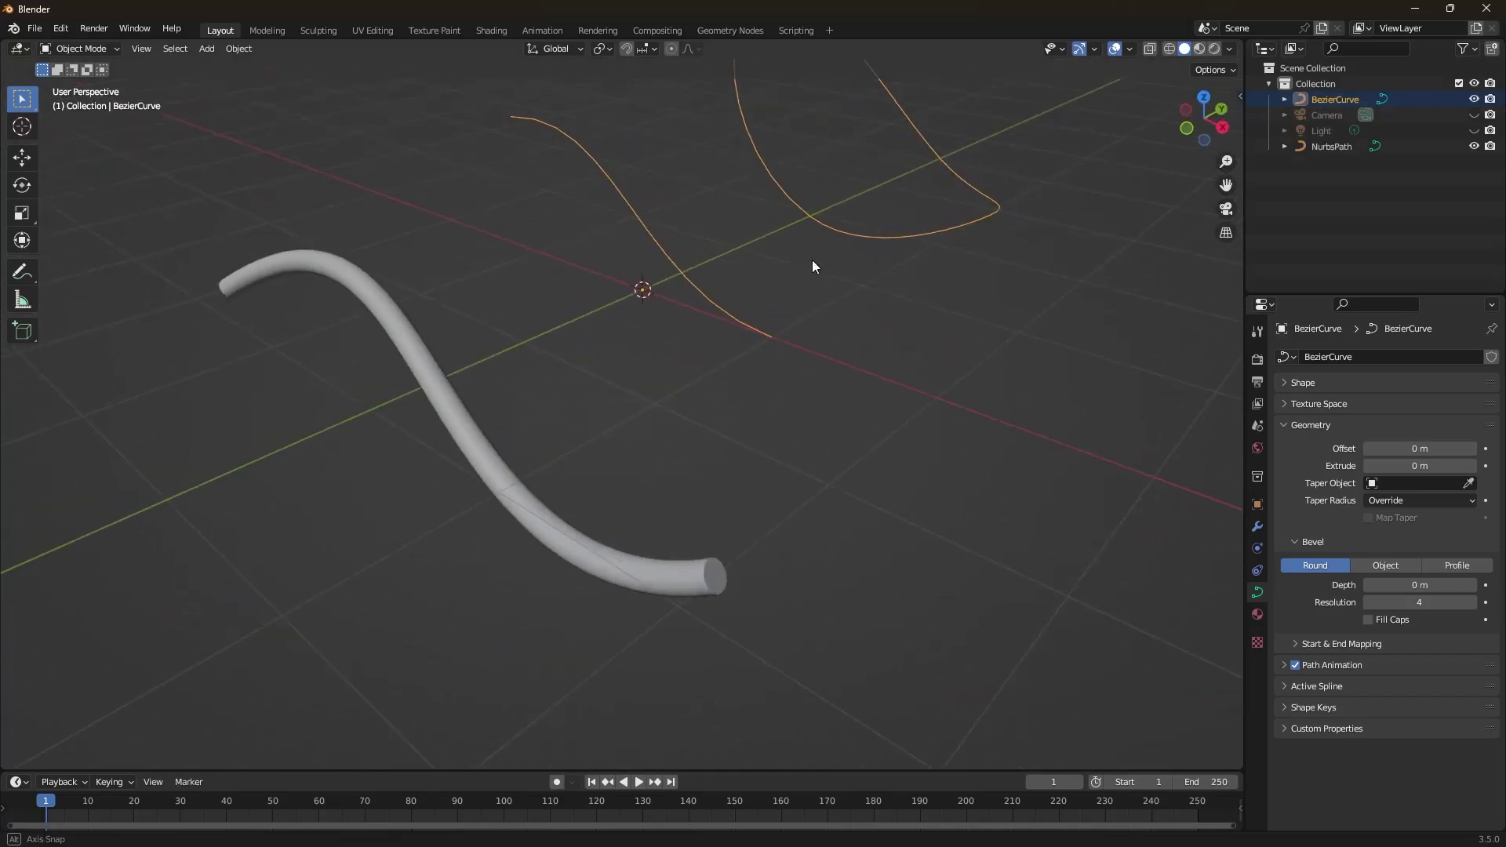
{"action": "left_click", "coordinate": [1444, 585]}
{"action": "type", "text": "0.02"}
{"action": "key", "text": "Return"}
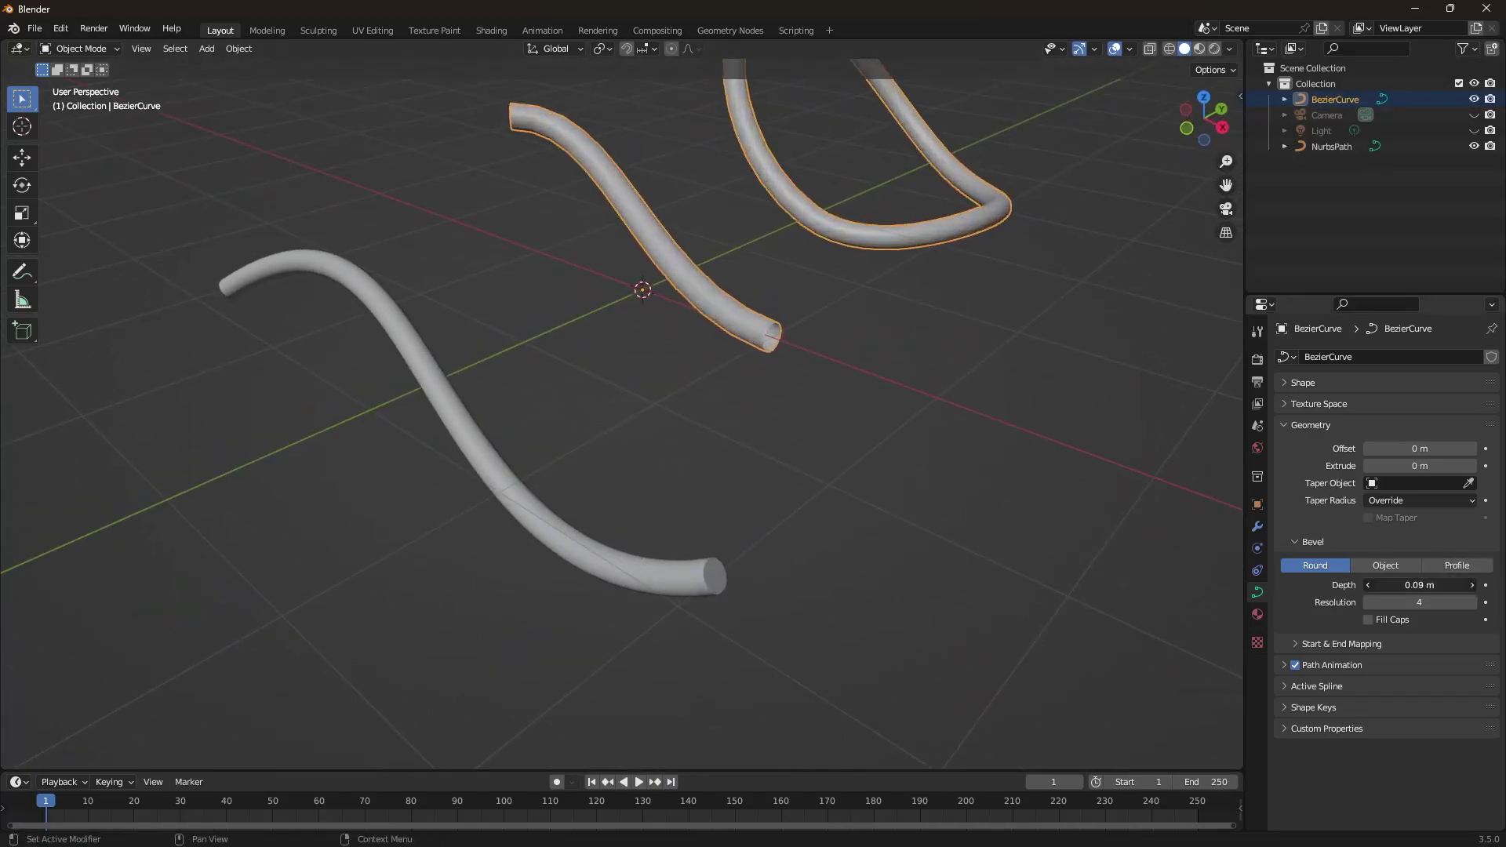
{"action": "left_click_drag", "start_coordinate": [1420, 585], "coordinate": [1452, 585]}
Step: In Edit Mode, select both end points of the open S-shaped Bezier spline and subdivide the segment between them
{"action": "scroll", "coordinate": [743, 272], "scroll_direction": "up", "scroll_amount": 5}
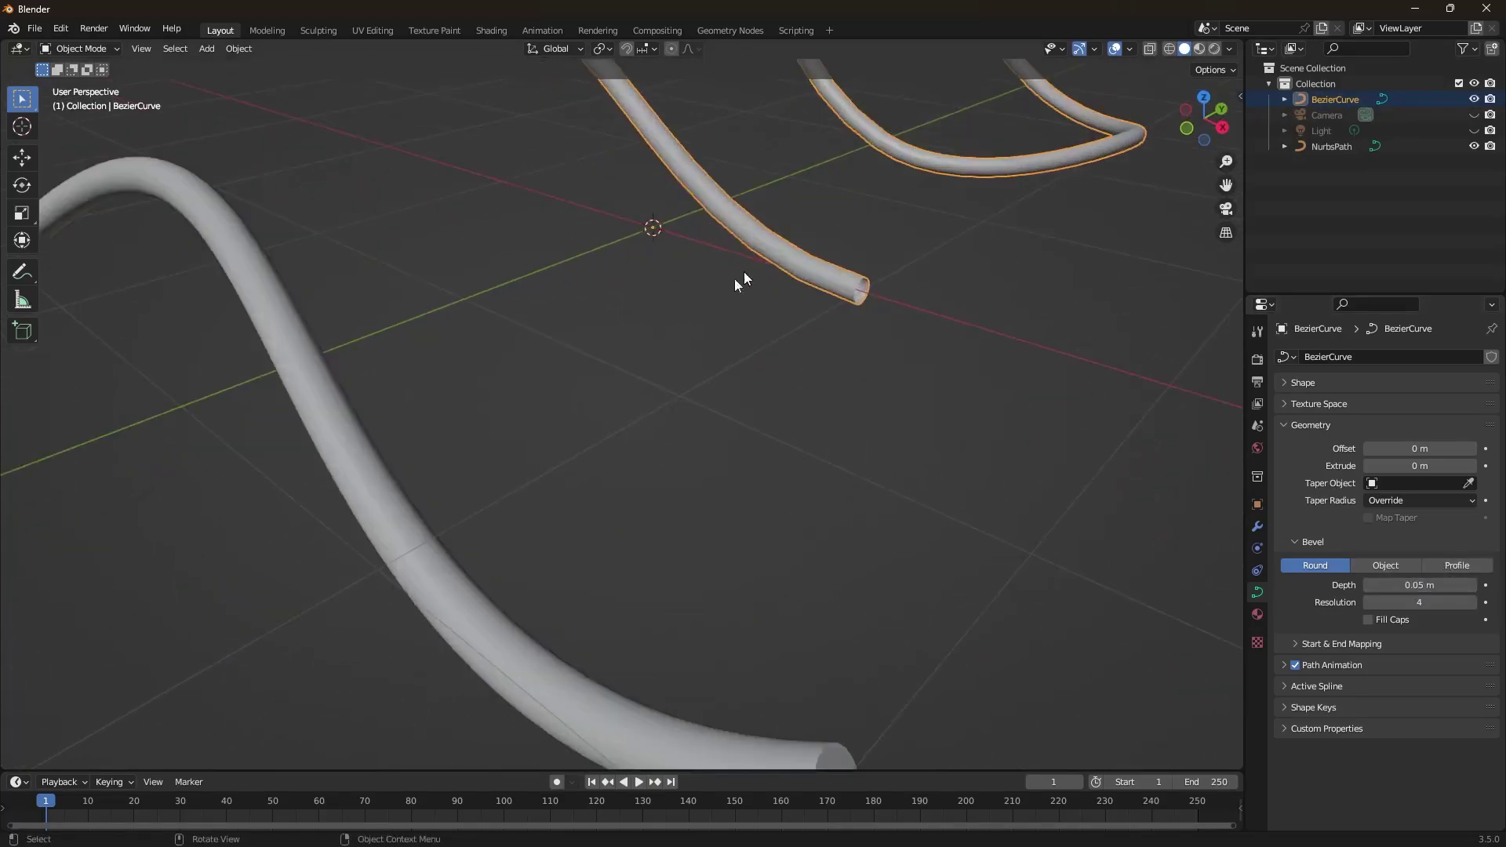
{"action": "middle_click_drag", "start_coordinate": [906, 233], "coordinate": [775, 483], "text": "shift"}
{"action": "middle_click_drag", "start_coordinate": [646, 326], "coordinate": [751, 419], "text": "shift"}
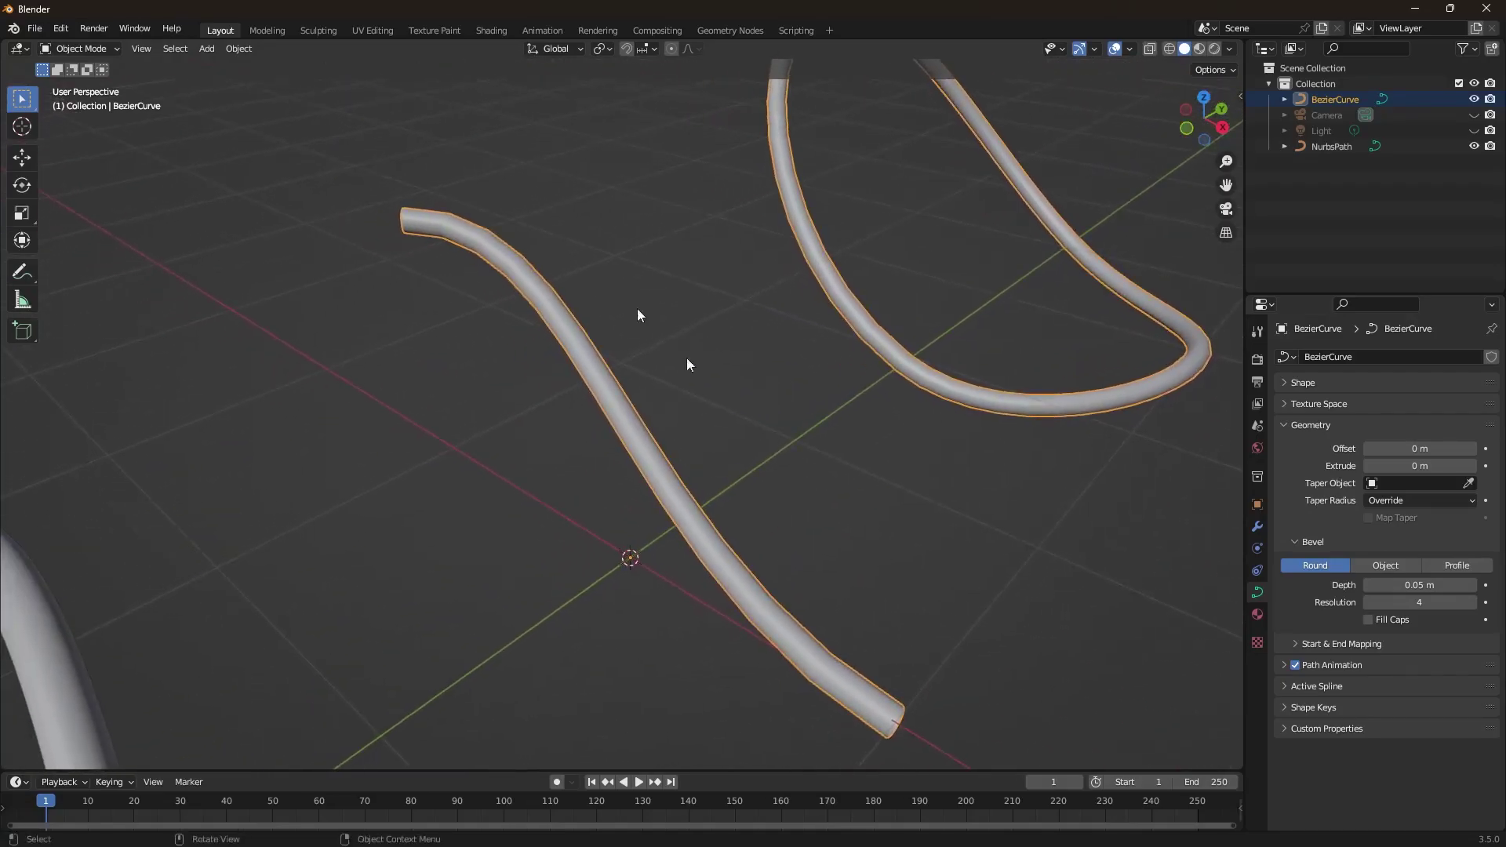
{"action": "scroll", "coordinate": [751, 419], "scroll_direction": "up", "scroll_amount": 1}
{"action": "scroll", "coordinate": [472, 183], "scroll_direction": "up", "scroll_amount": 2}
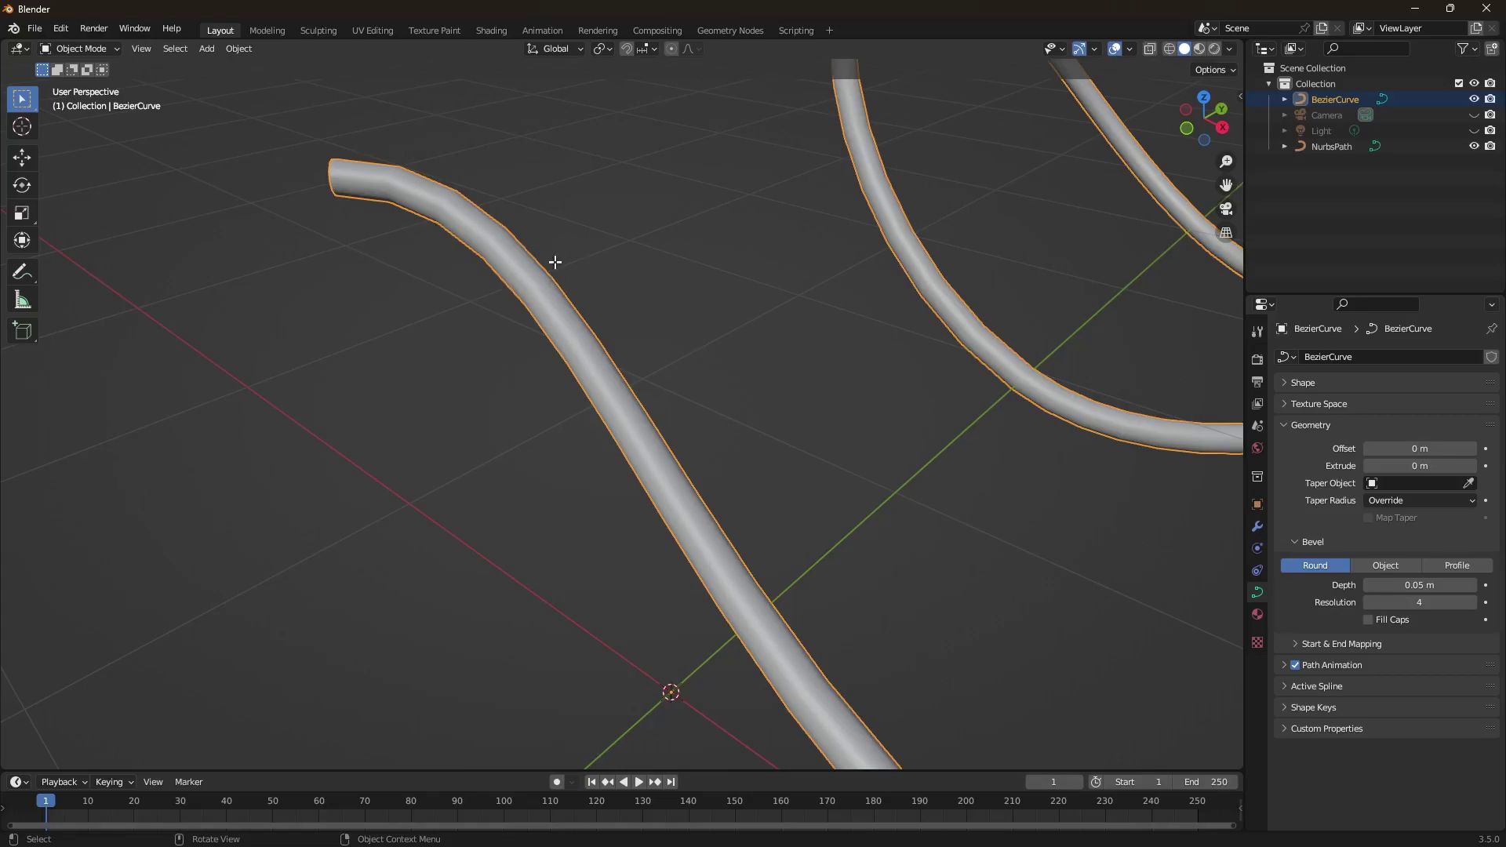
{"action": "key", "text": "Tab"}
{"action": "scroll", "coordinate": [565, 311], "scroll_direction": "down", "scroll_amount": 3}
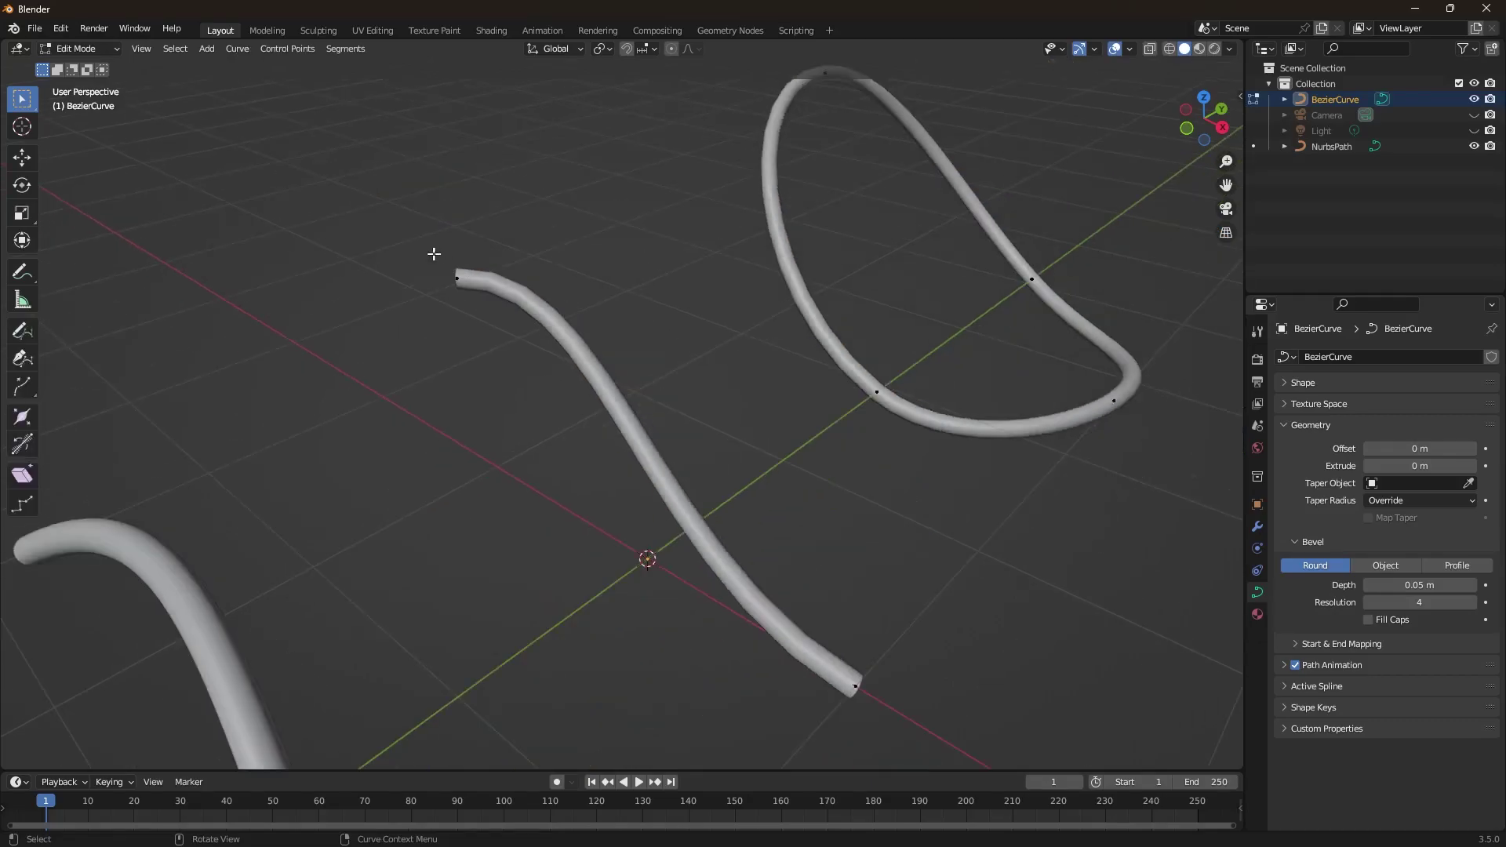
{"action": "left_click", "coordinate": [456, 279]}
{"action": "left_click", "coordinate": [856, 686]}
{"action": "scroll", "coordinate": [528, 302], "scroll_direction": "up", "scroll_amount": 1}
{"action": "left_click", "coordinate": [424, 253], "text": "shift"}
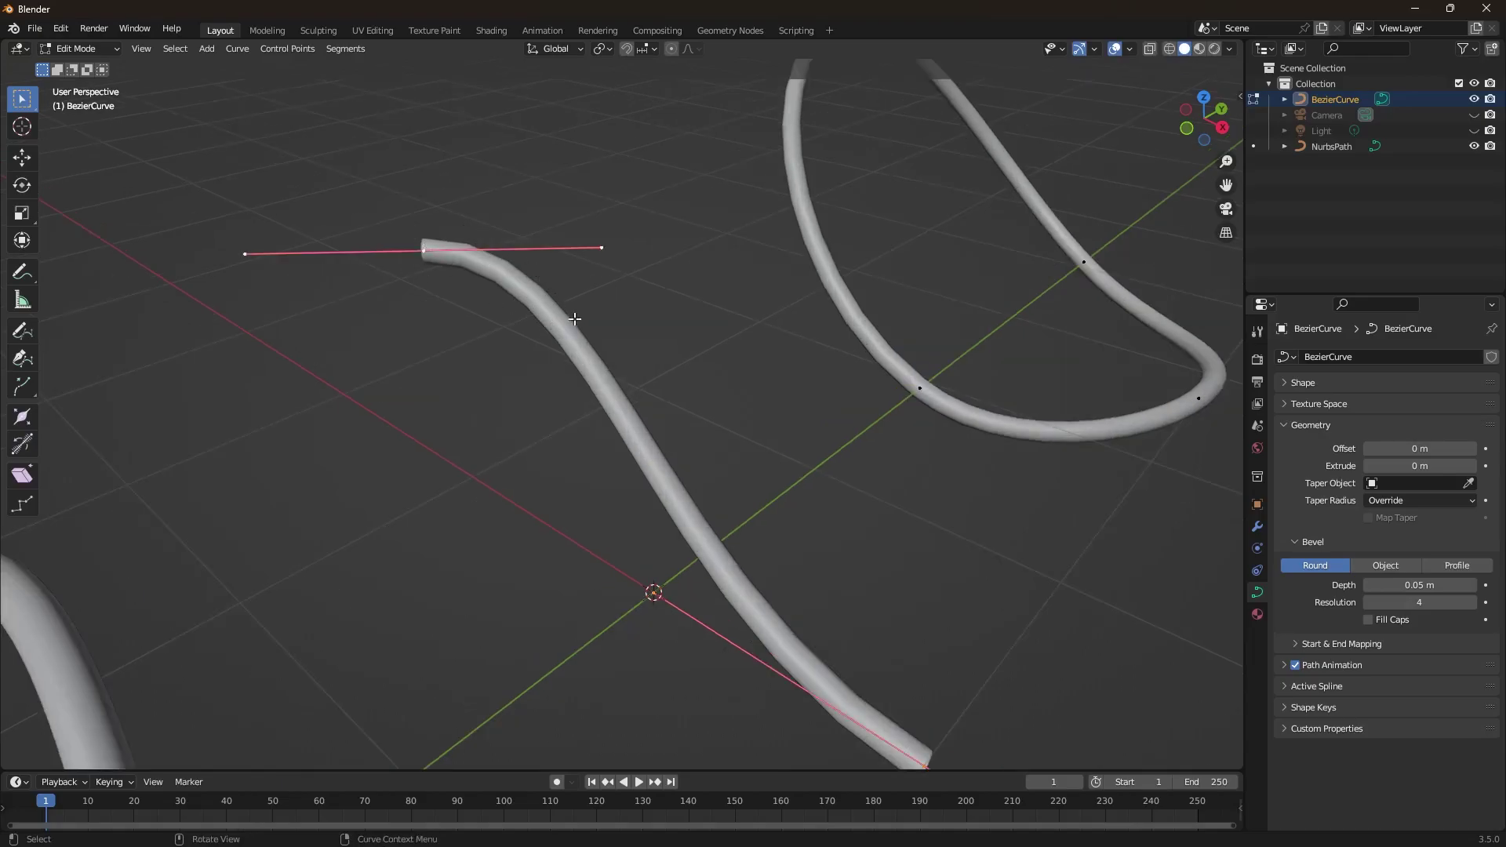
{"action": "right_click", "coordinate": [562, 323]}
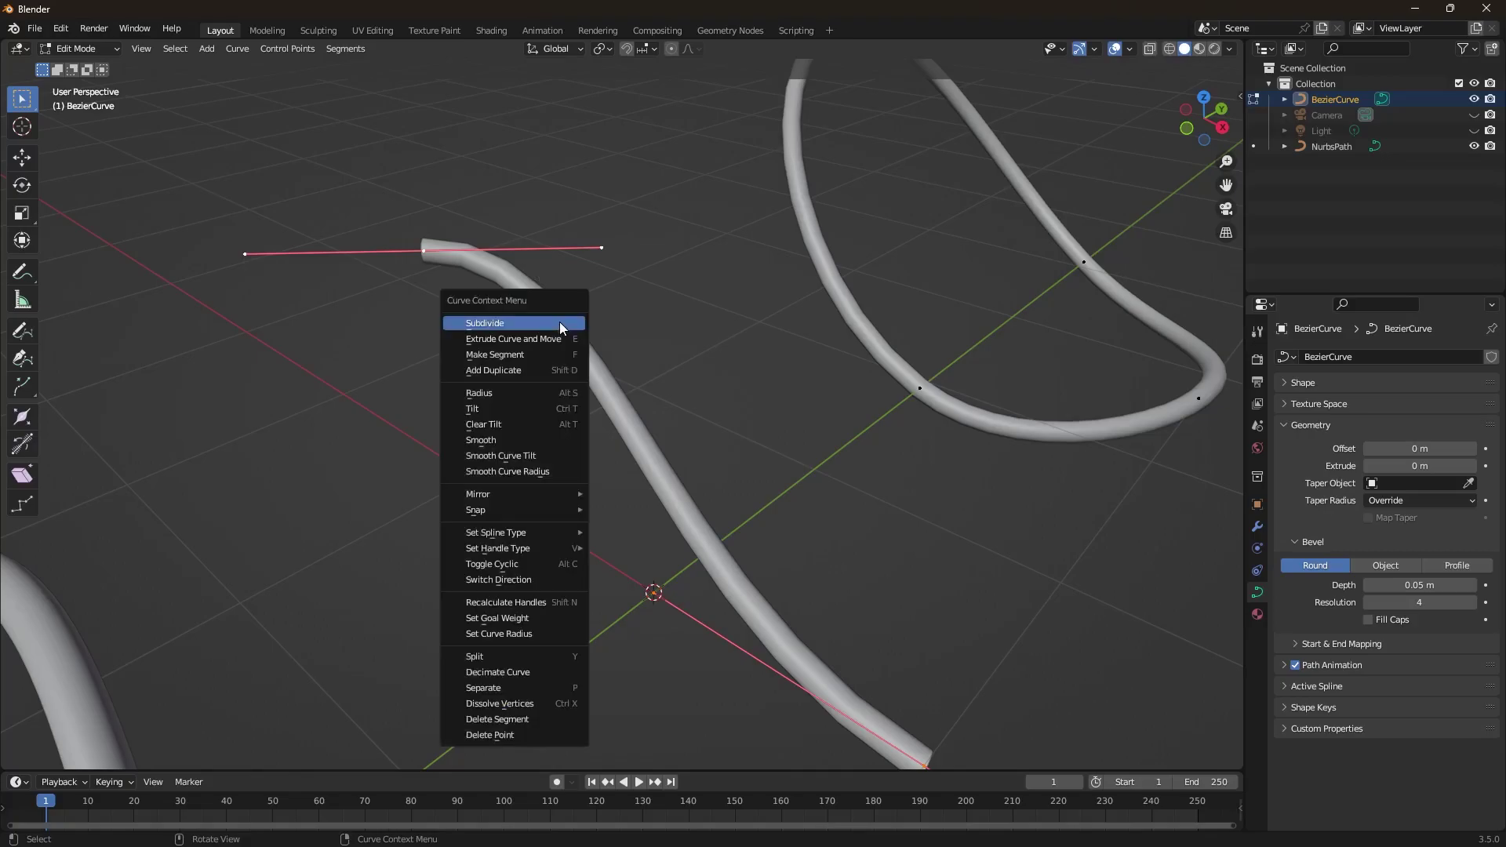
{"action": "left_click", "coordinate": [516, 322]}
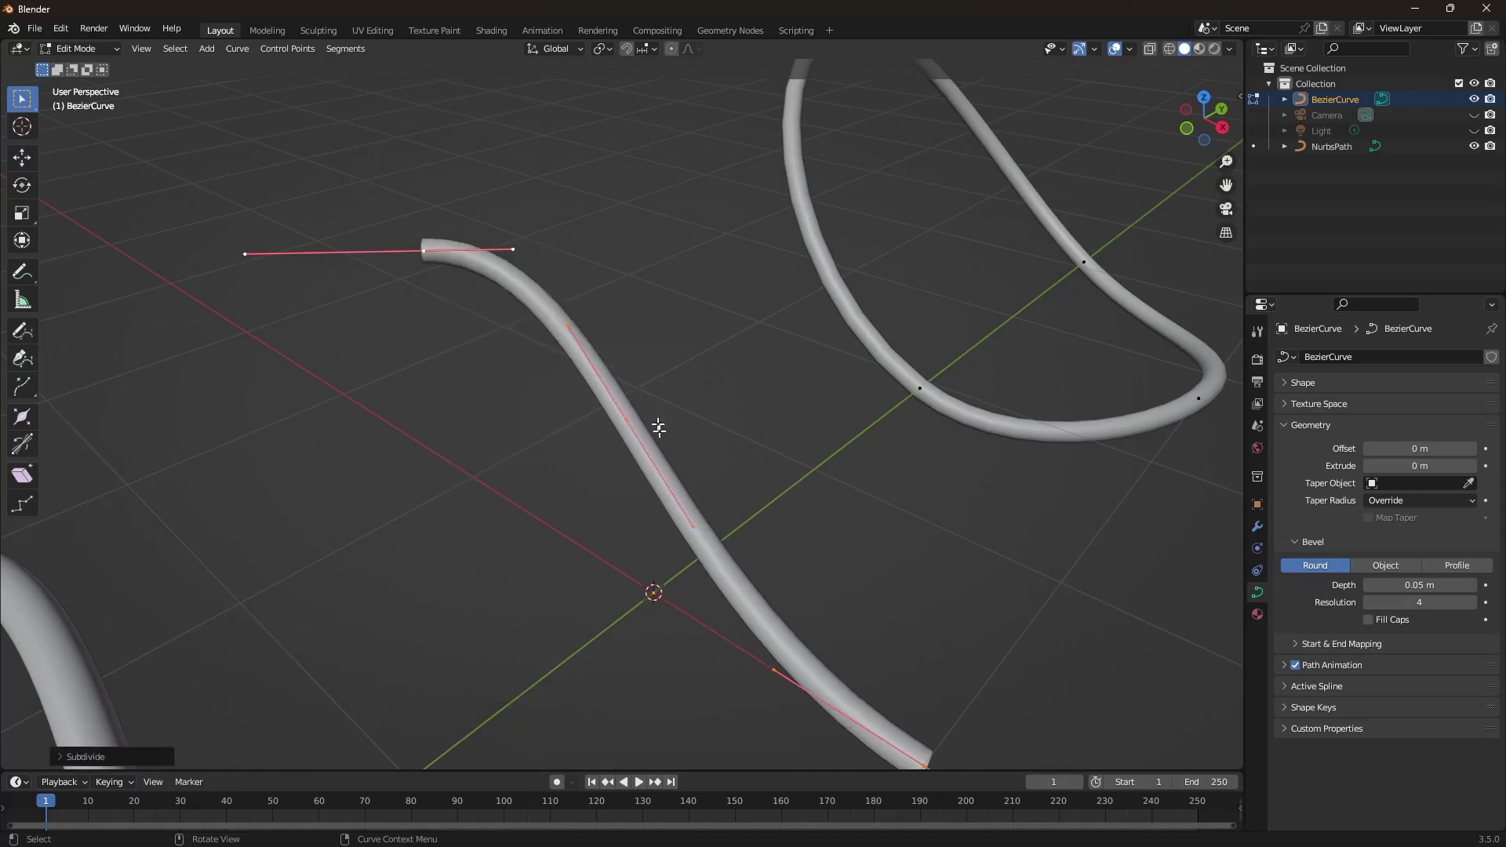
Step: Rotate the open spline's new middle control point by about 36 degrees to bend the tube
{"action": "left_click", "coordinate": [626, 420]}
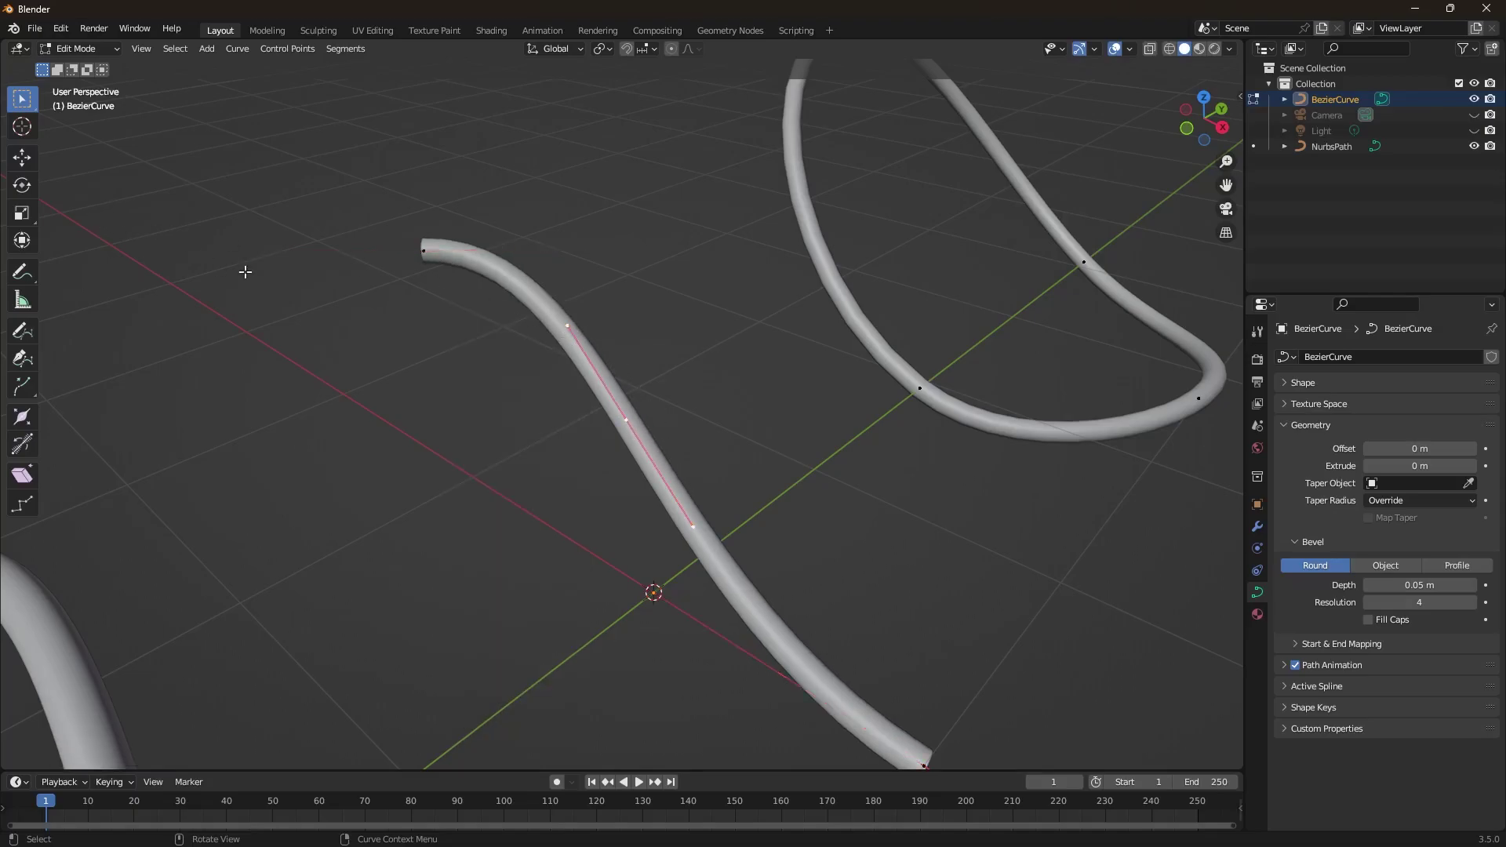
{"action": "key", "text": "g"}
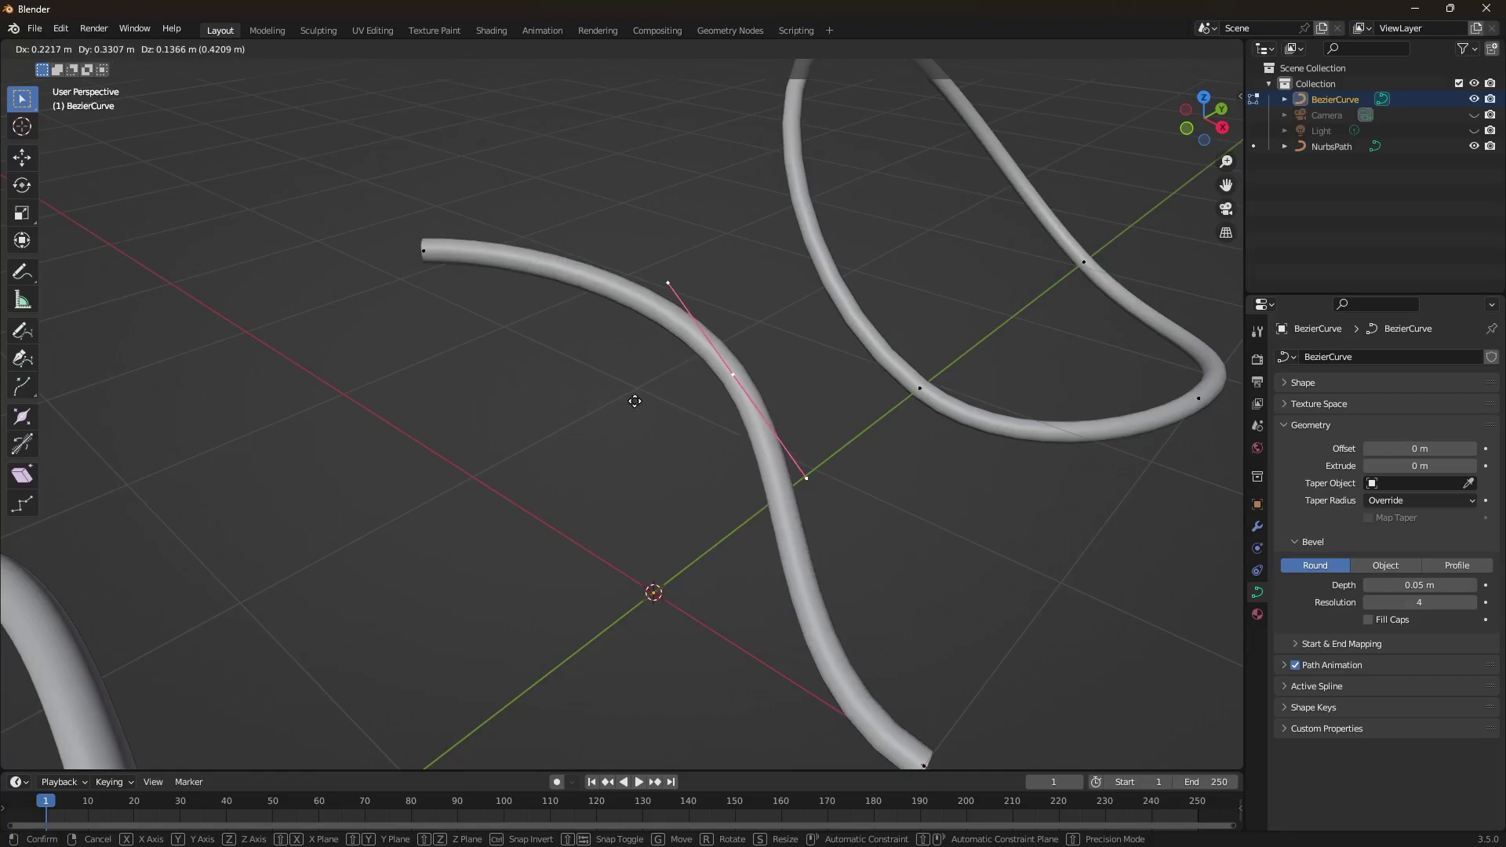
{"action": "key", "text": "r"}
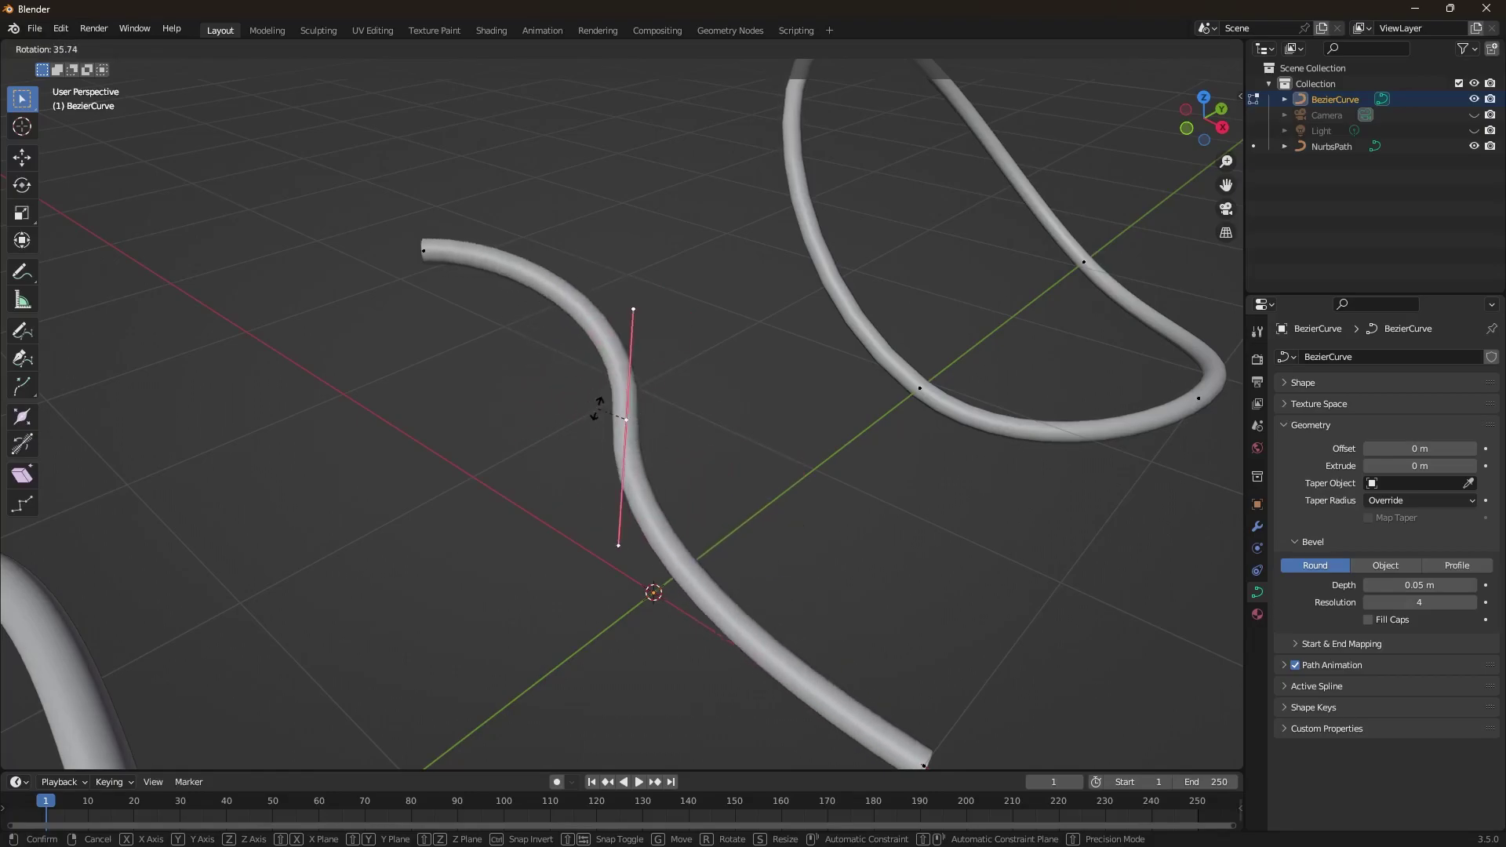
{"action": "left_click", "coordinate": [603, 391]}
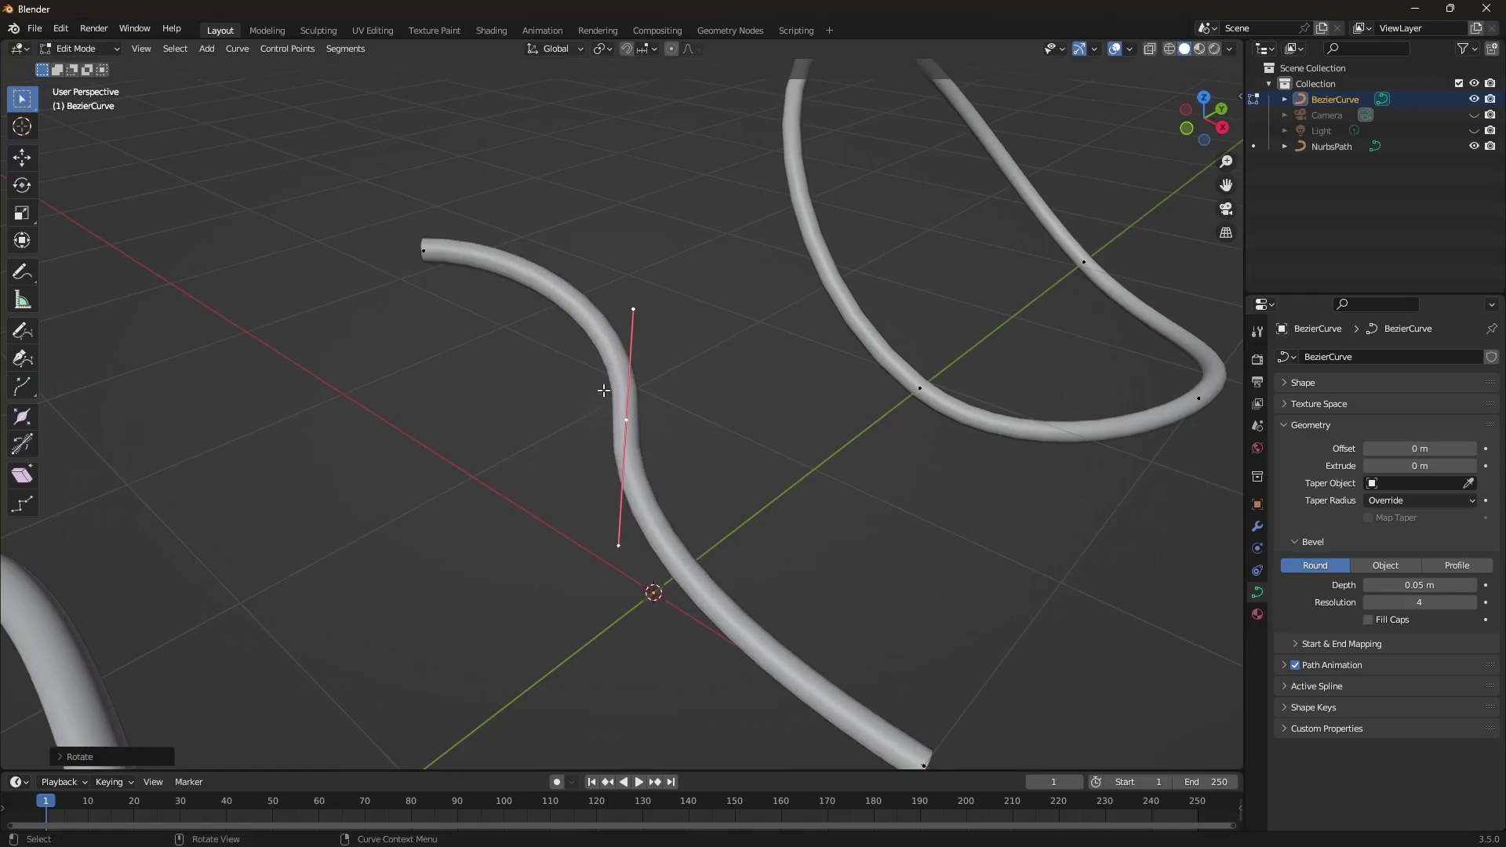
Step: Lengthen both handles of the middle control point, moving the upper one about 0.43 m away from the point
{"action": "left_click", "coordinate": [634, 310]}
{"action": "key", "text": "g"}
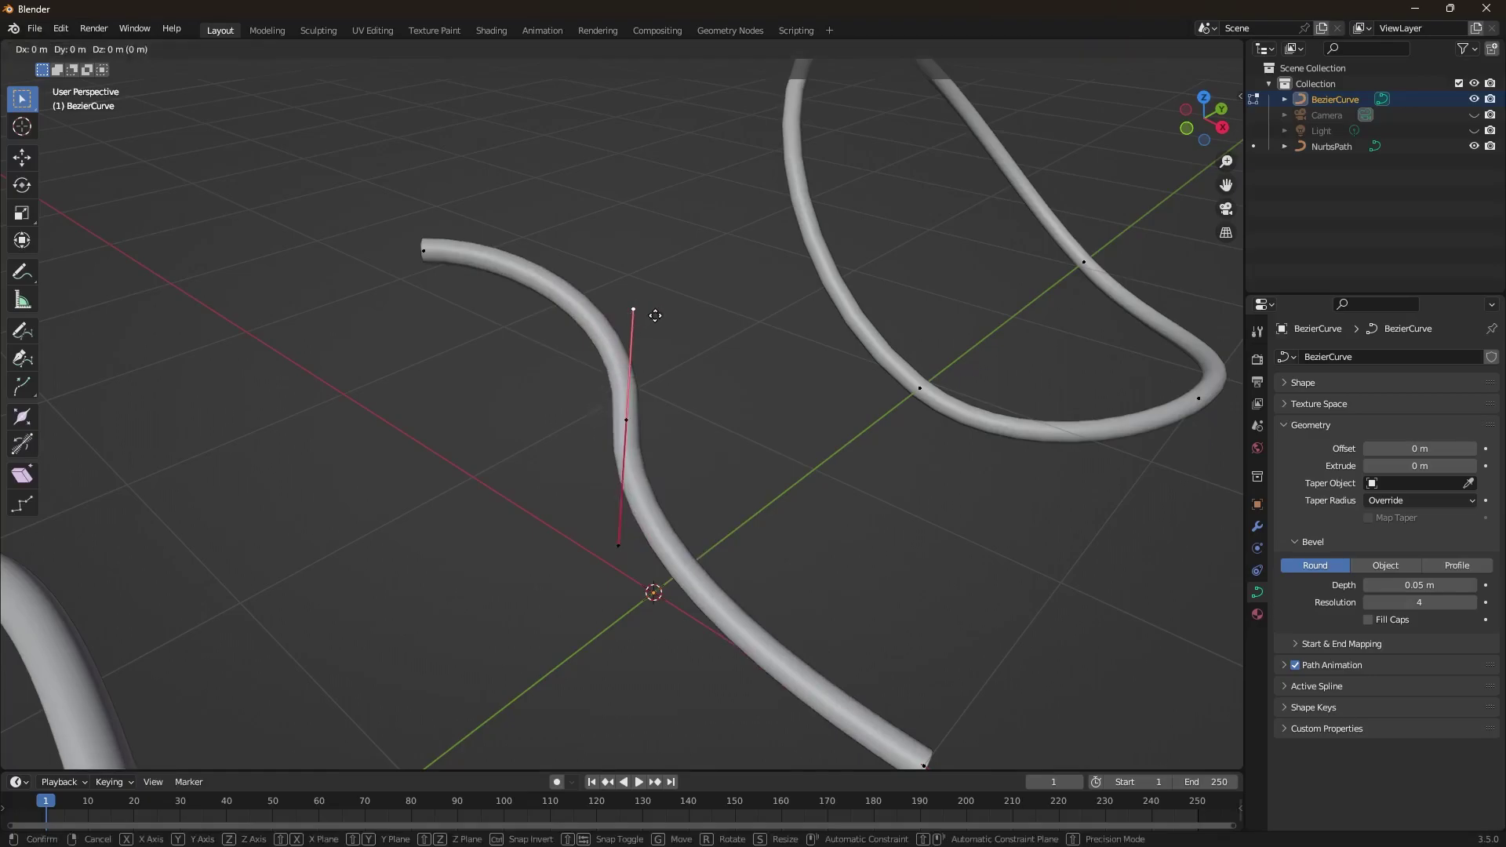
{"action": "left_click", "coordinate": [662, 205]}
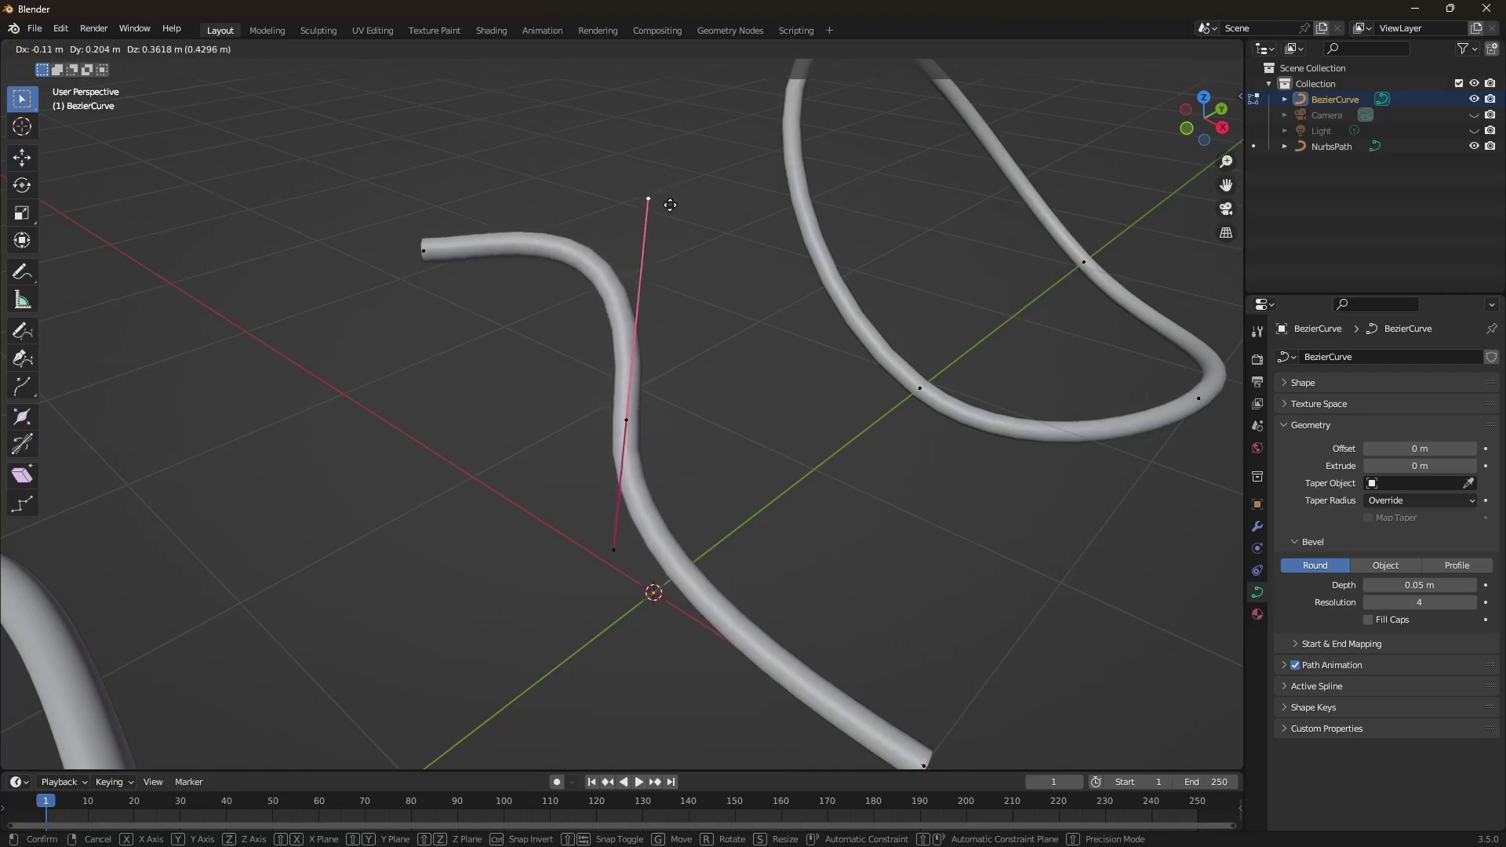
{"action": "left_click", "coordinate": [616, 551]}
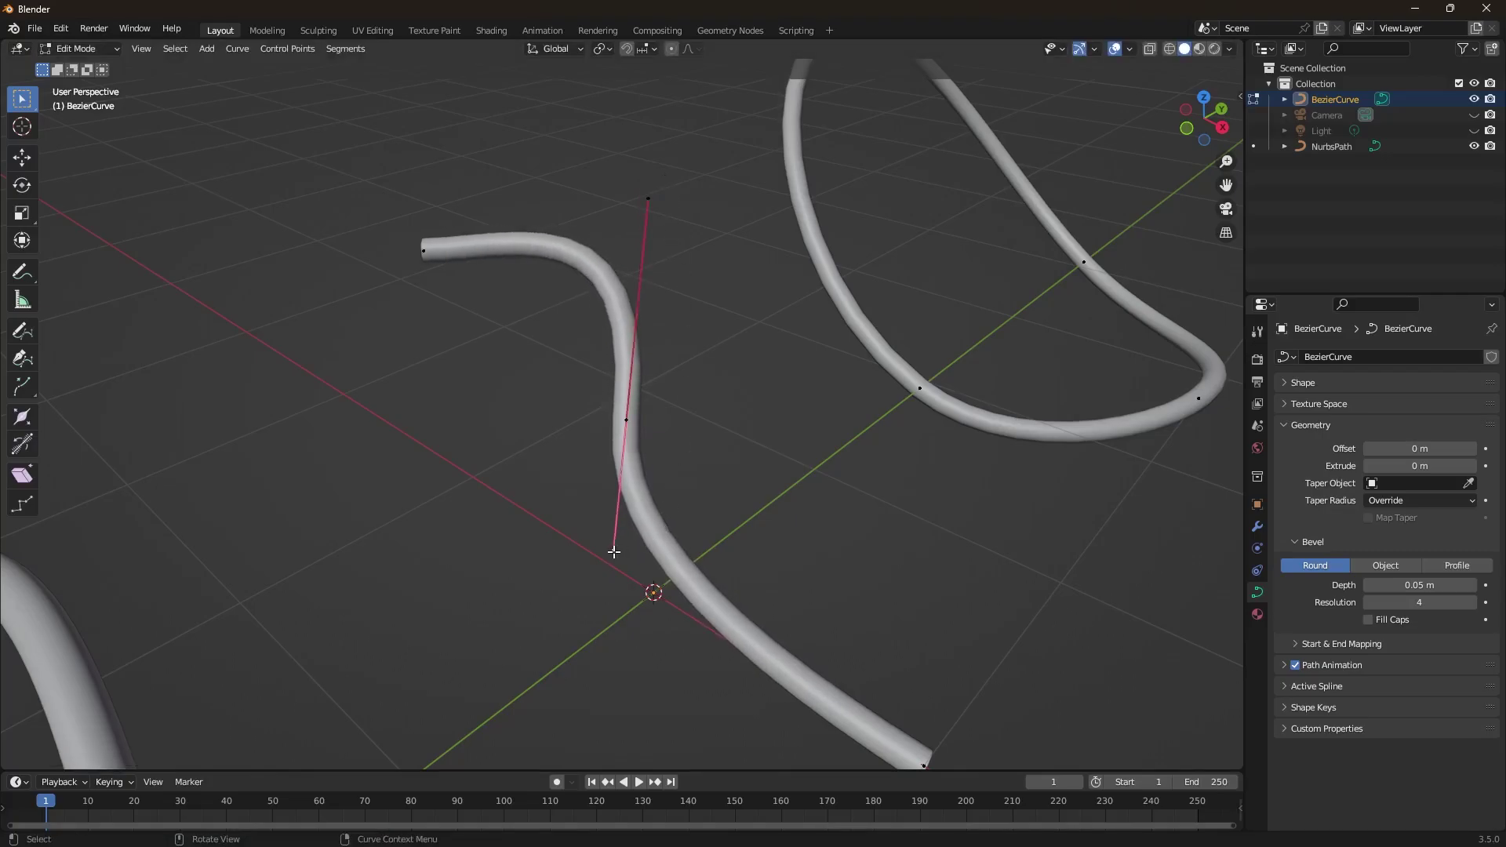
{"action": "key", "text": "g"}
{"action": "left_click", "coordinate": [608, 590]}
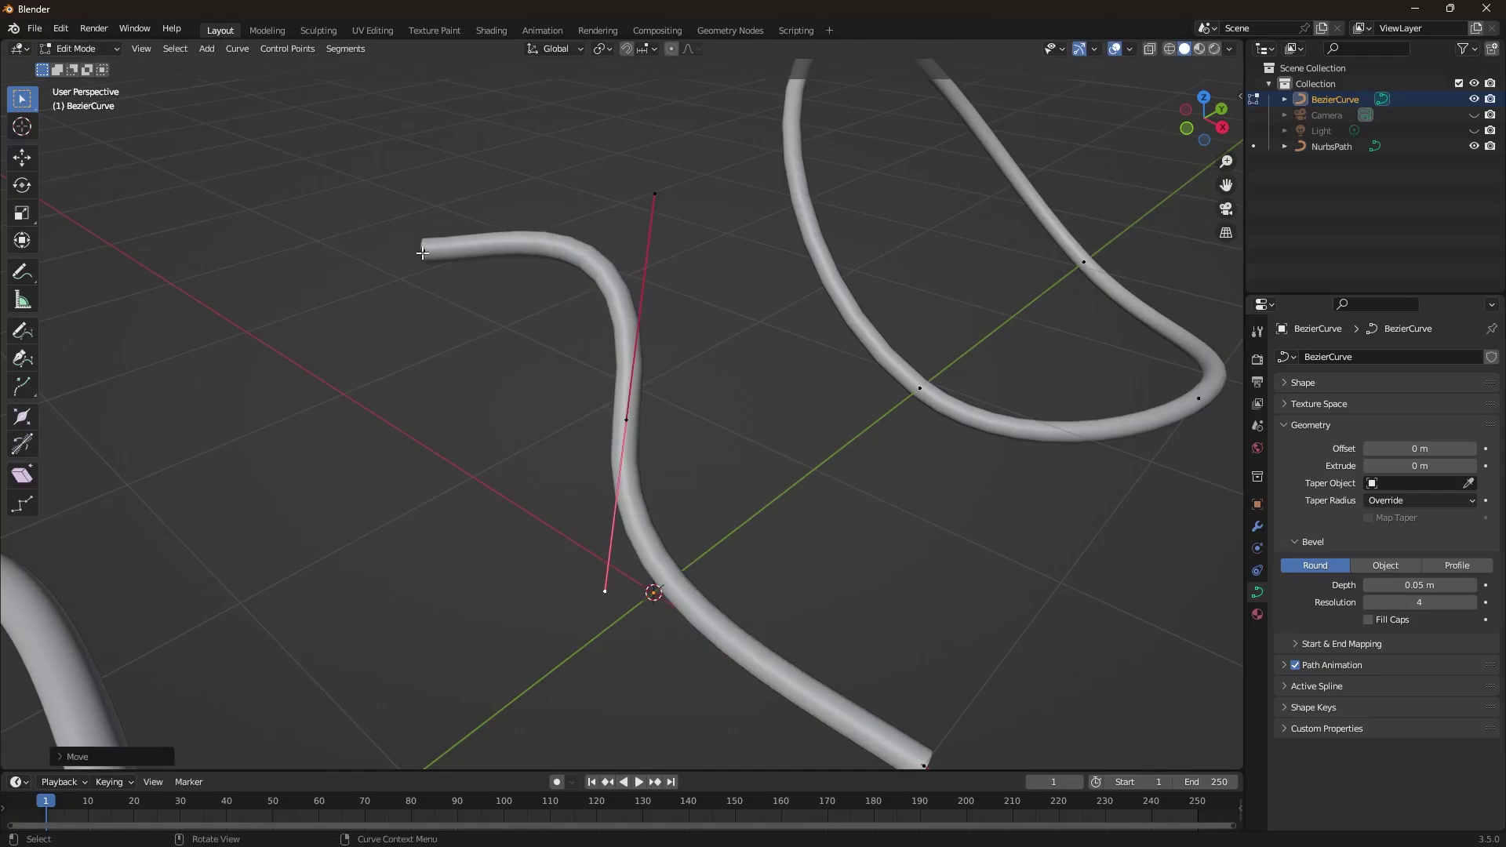
Step: Subdivide the segment between the open spline's upper end point and its middle control point
{"action": "left_click", "coordinate": [422, 253]}
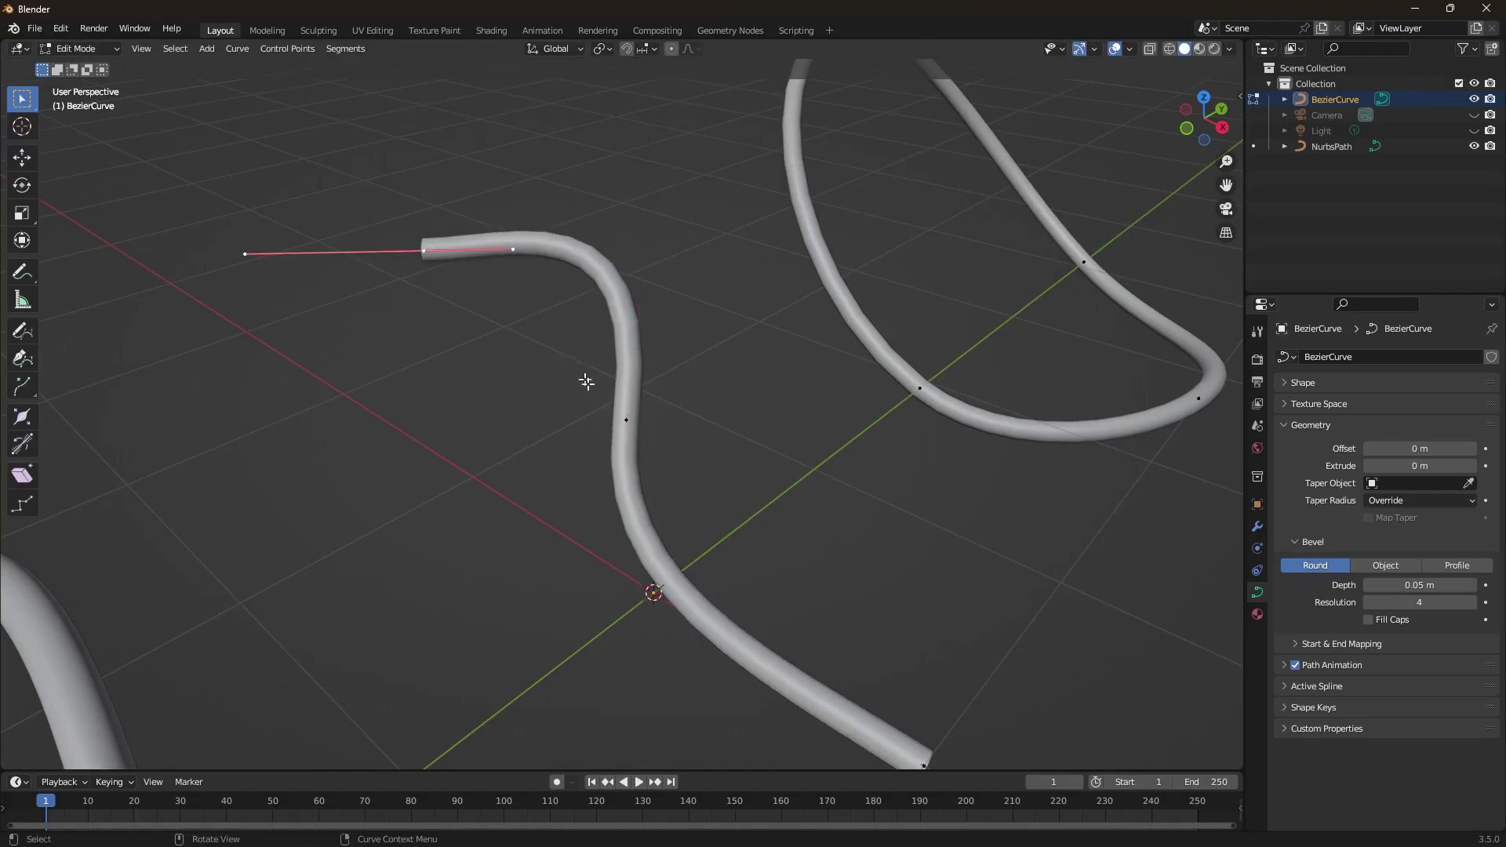
{"action": "left_click", "coordinate": [626, 421], "text": "shift"}
{"action": "right_click", "coordinate": [586, 252]}
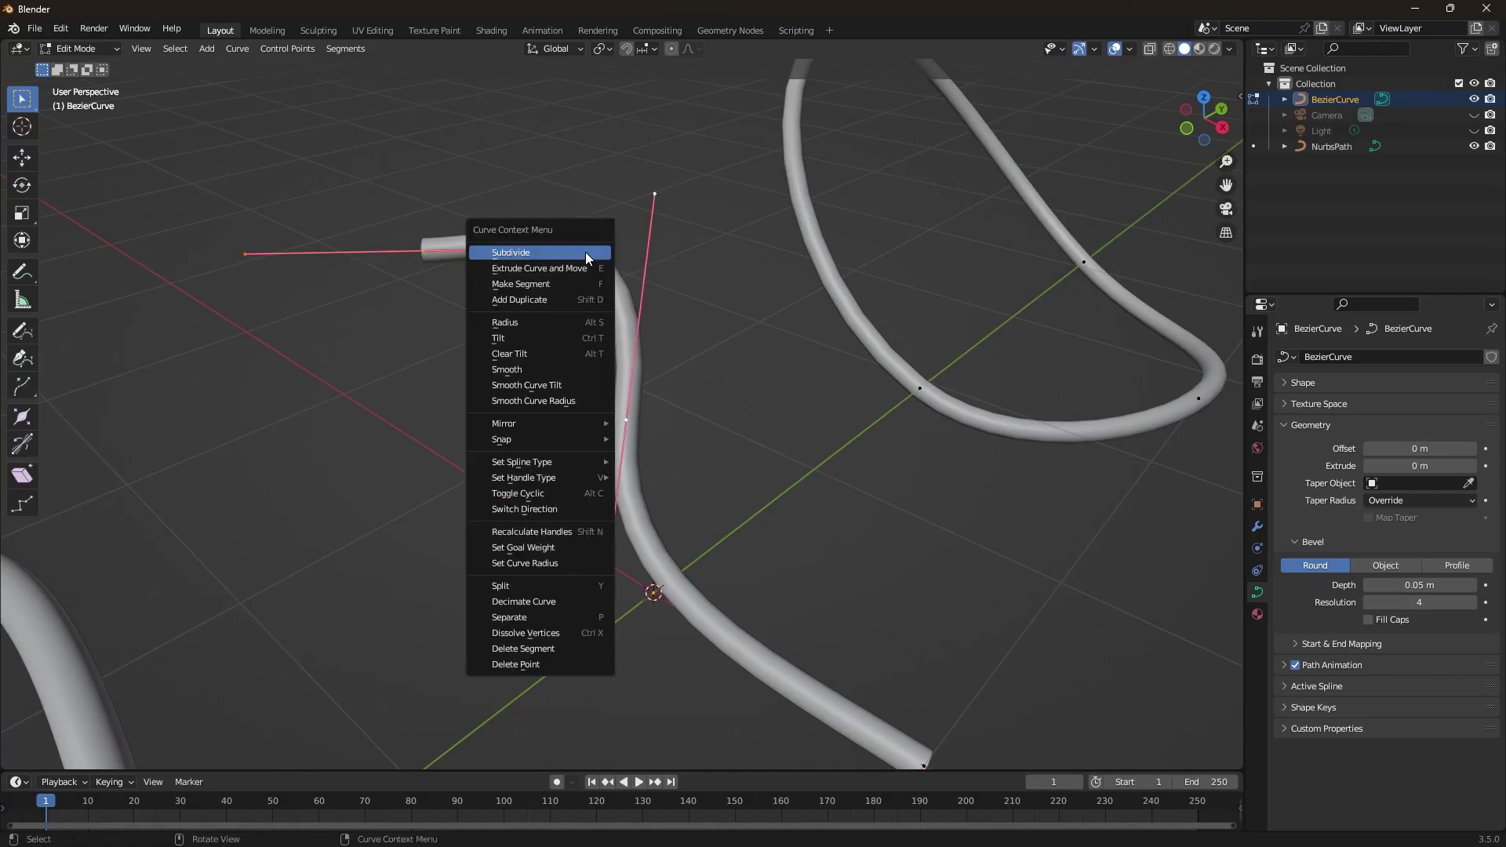
{"action": "left_click", "coordinate": [586, 252]}
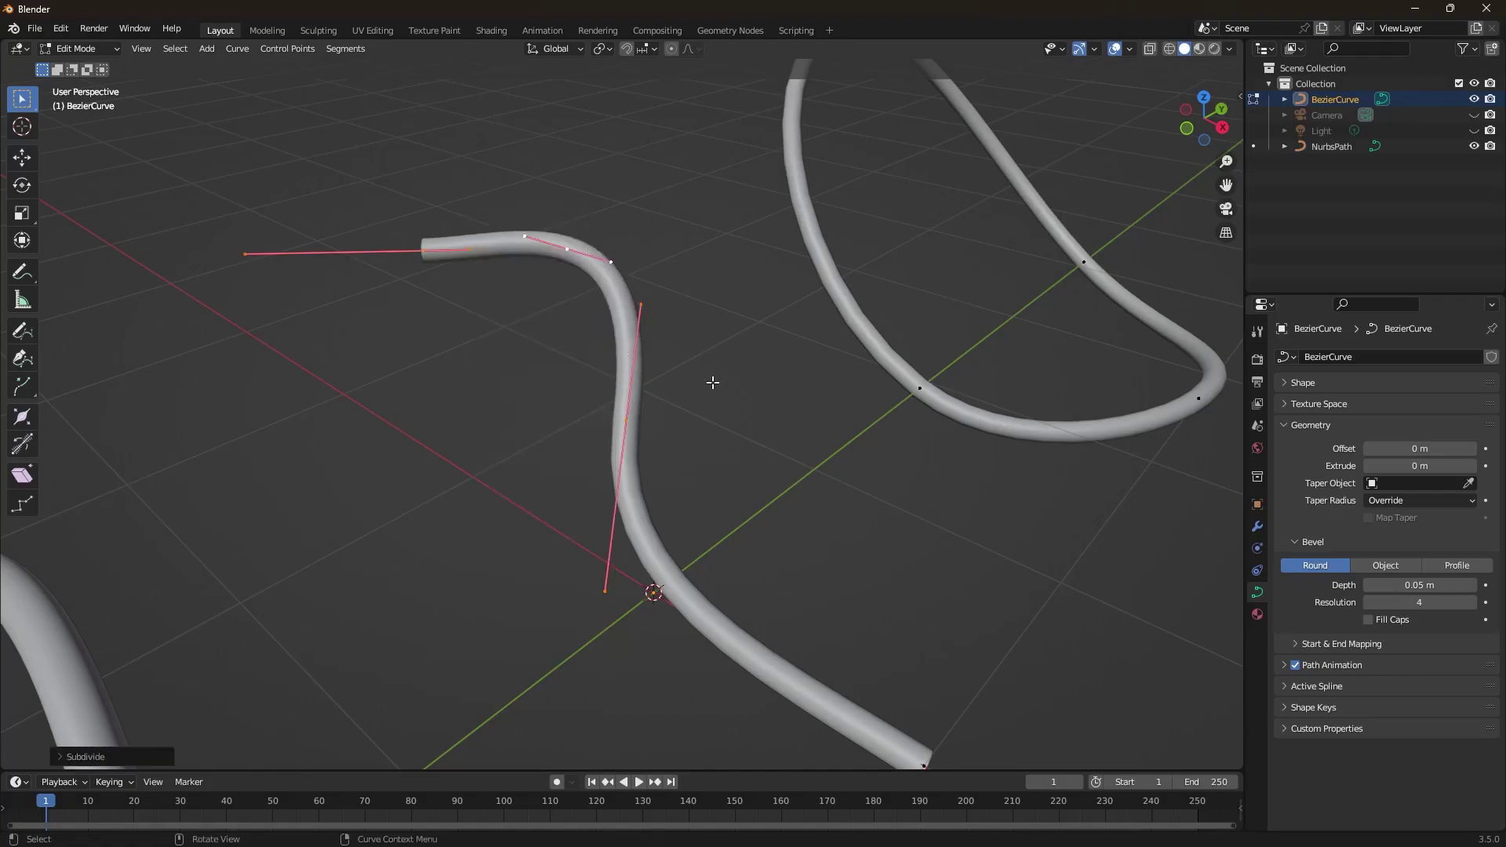
Step: Subdivide the segment between the middle control point and the open spline's lower end point
{"action": "middle_click_drag", "start_coordinate": [723, 420], "coordinate": [718, 360]}
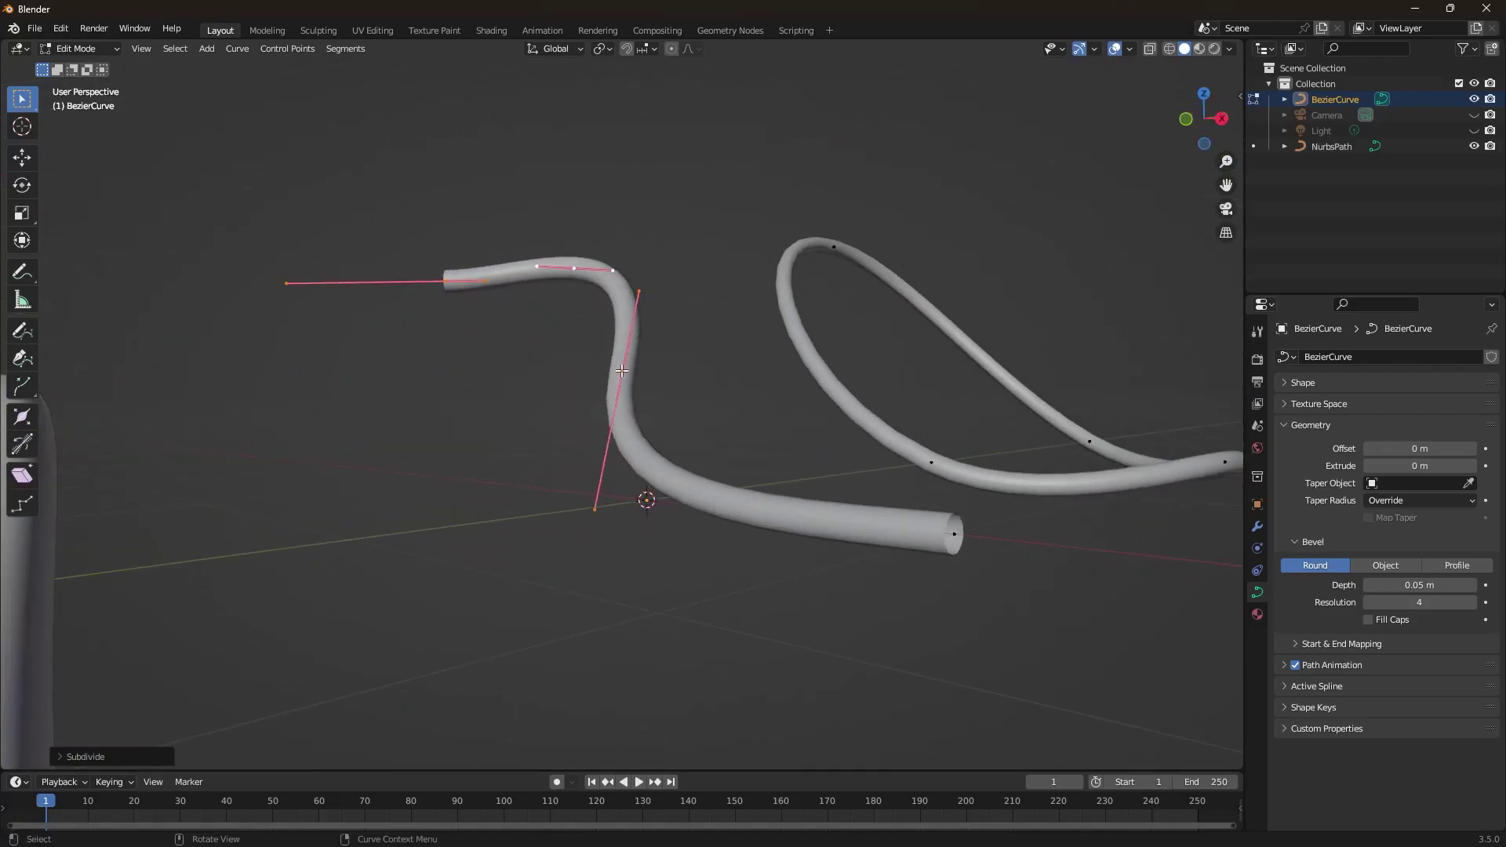
{"action": "left_click", "coordinate": [622, 372]}
{"action": "left_click", "coordinate": [954, 534], "text": "shift"}
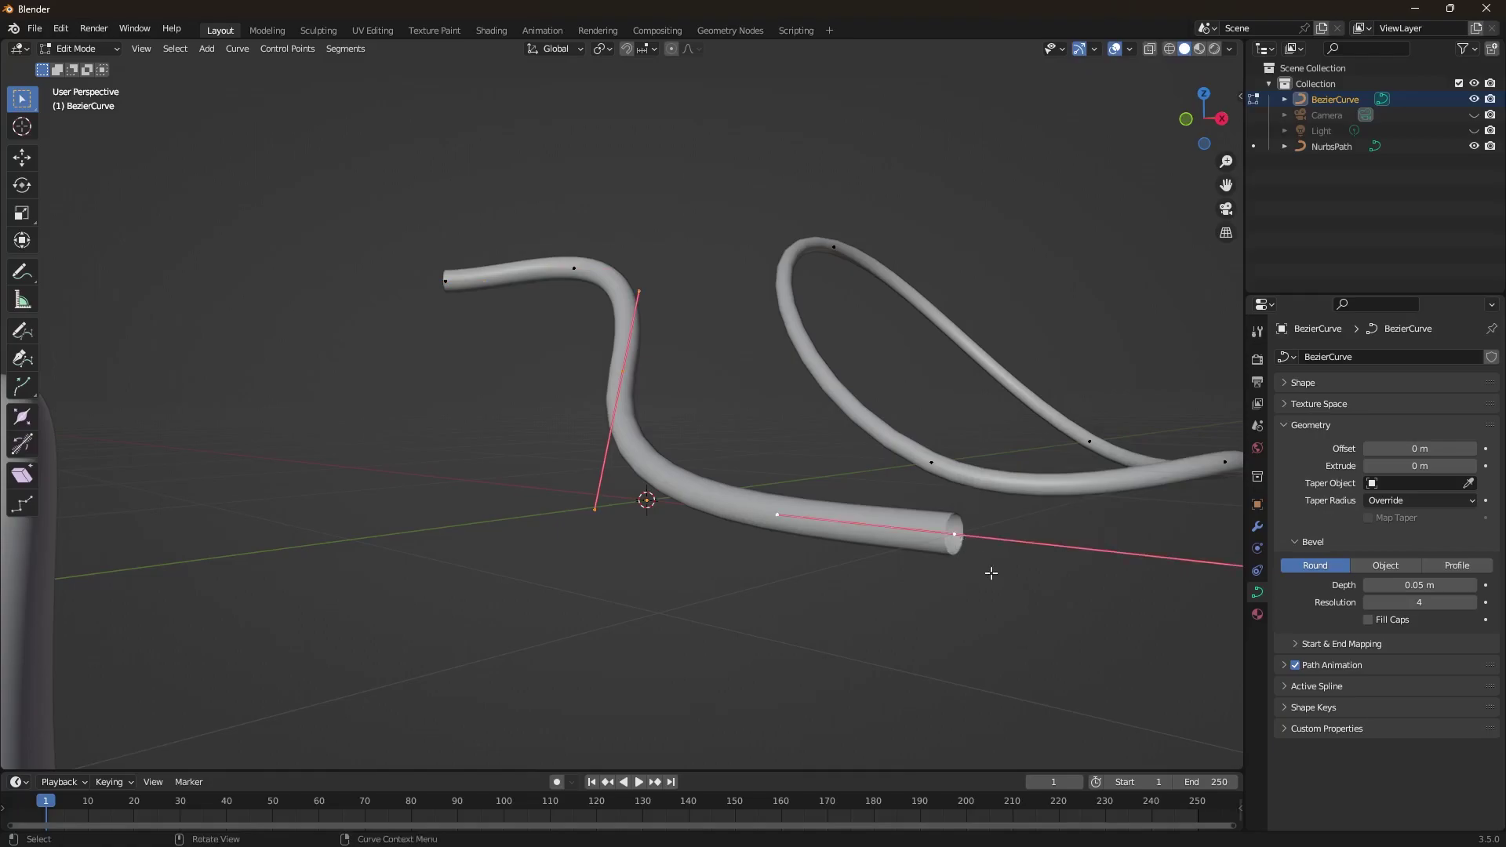
{"action": "right_click", "coordinate": [958, 547]}
{"action": "left_click", "coordinate": [887, 414]}
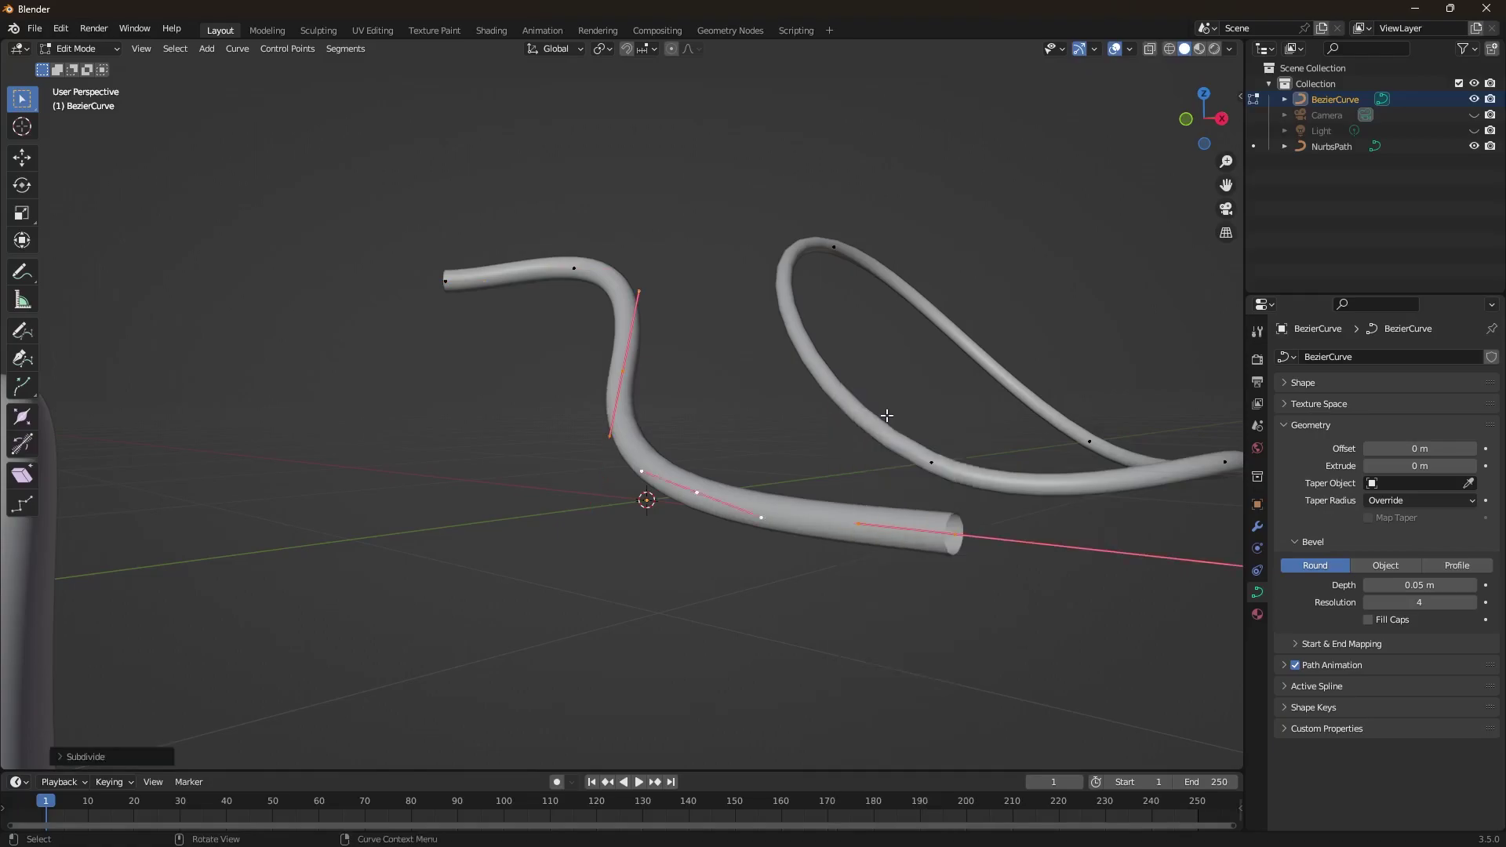
Step: Enable Fill Caps for the Bezier curve and set its bevel resolution to 12
{"action": "middle_click_drag", "start_coordinate": [754, 438], "coordinate": [808, 490]}
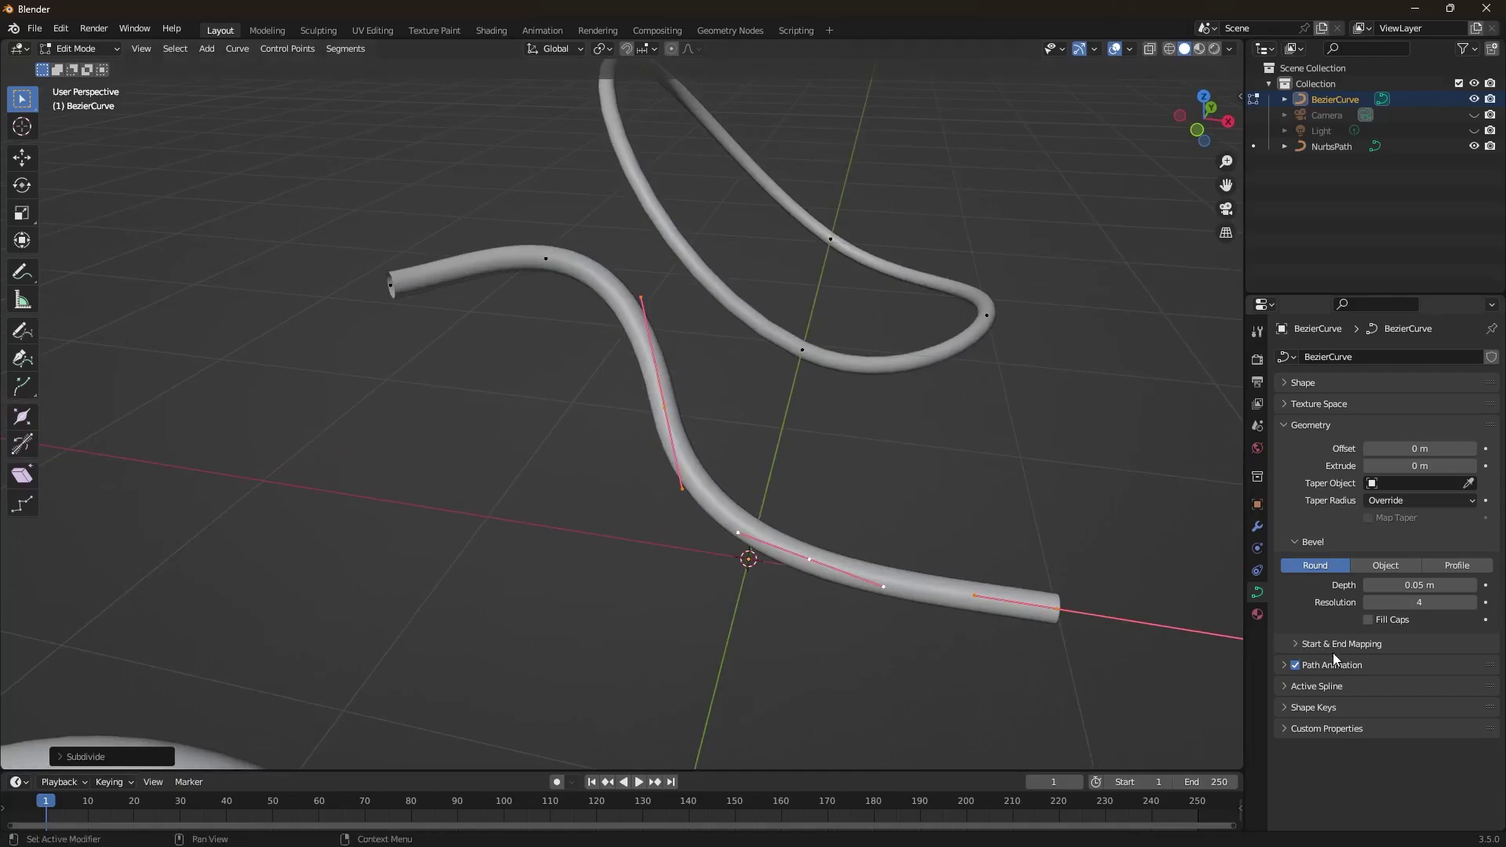
{"action": "left_click", "coordinate": [1368, 621]}
{"action": "middle_click_drag", "start_coordinate": [1013, 535], "coordinate": [901, 468]}
{"action": "middle_click_drag", "start_coordinate": [715, 450], "coordinate": [793, 497]}
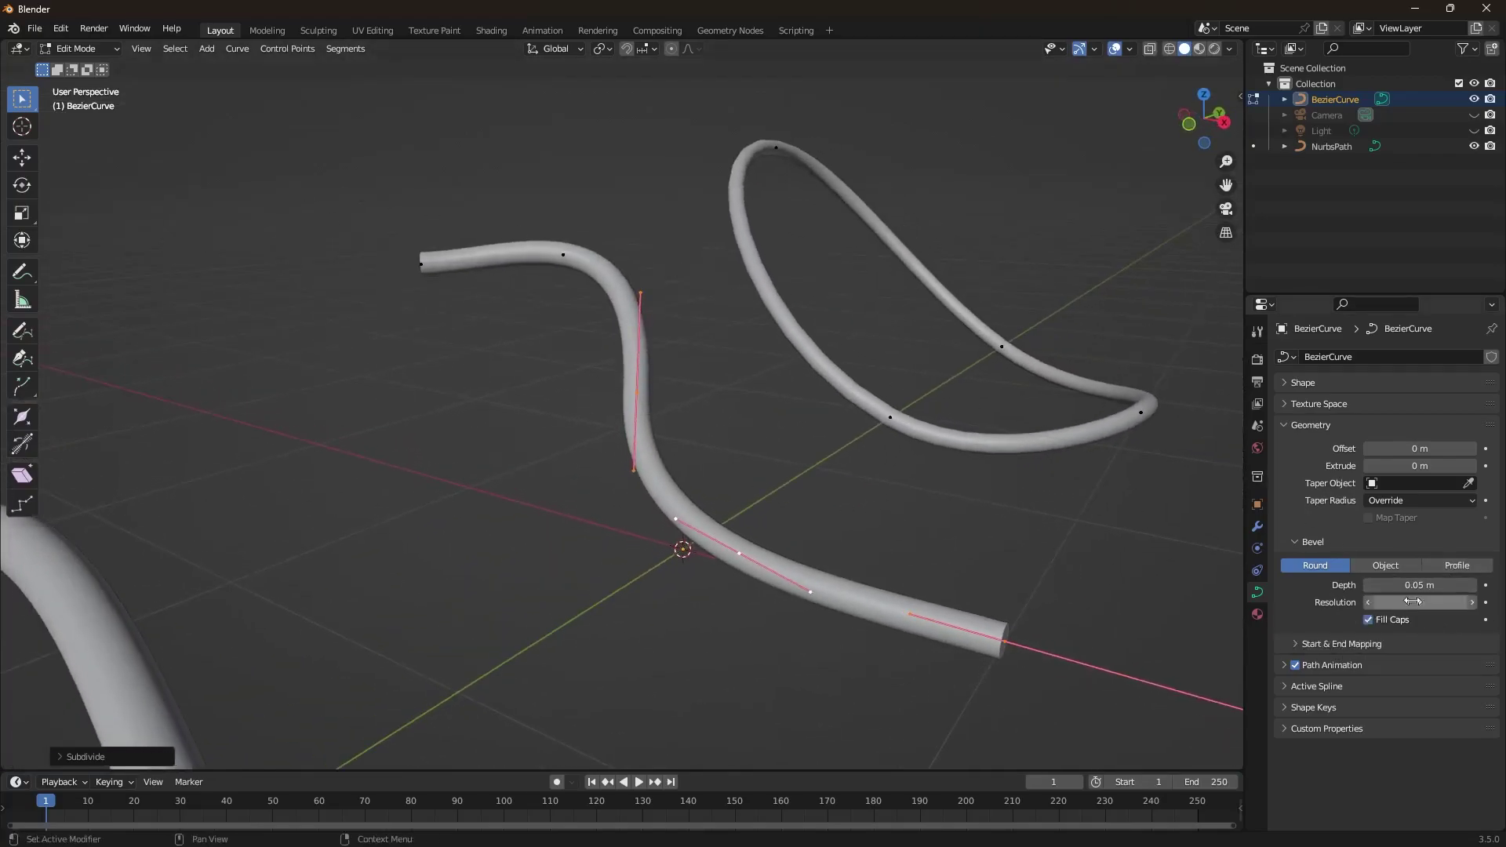
{"action": "left_click_drag", "start_coordinate": [1413, 606], "coordinate": [1414, 607]}
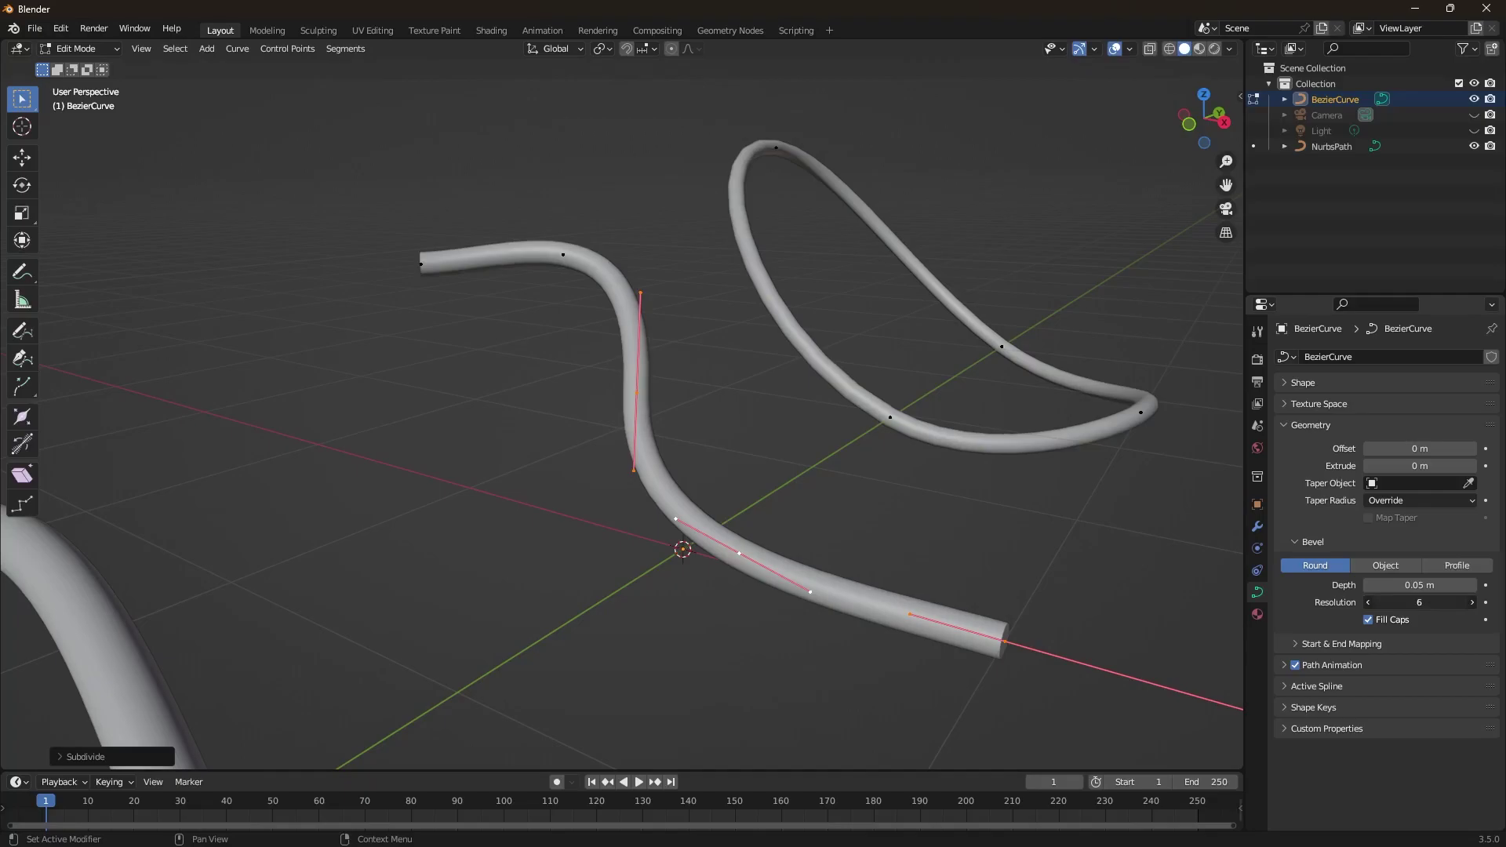
{"action": "left_click", "coordinate": [1412, 607]}
{"action": "type", "text": "12"}
{"action": "key", "text": "Return"}
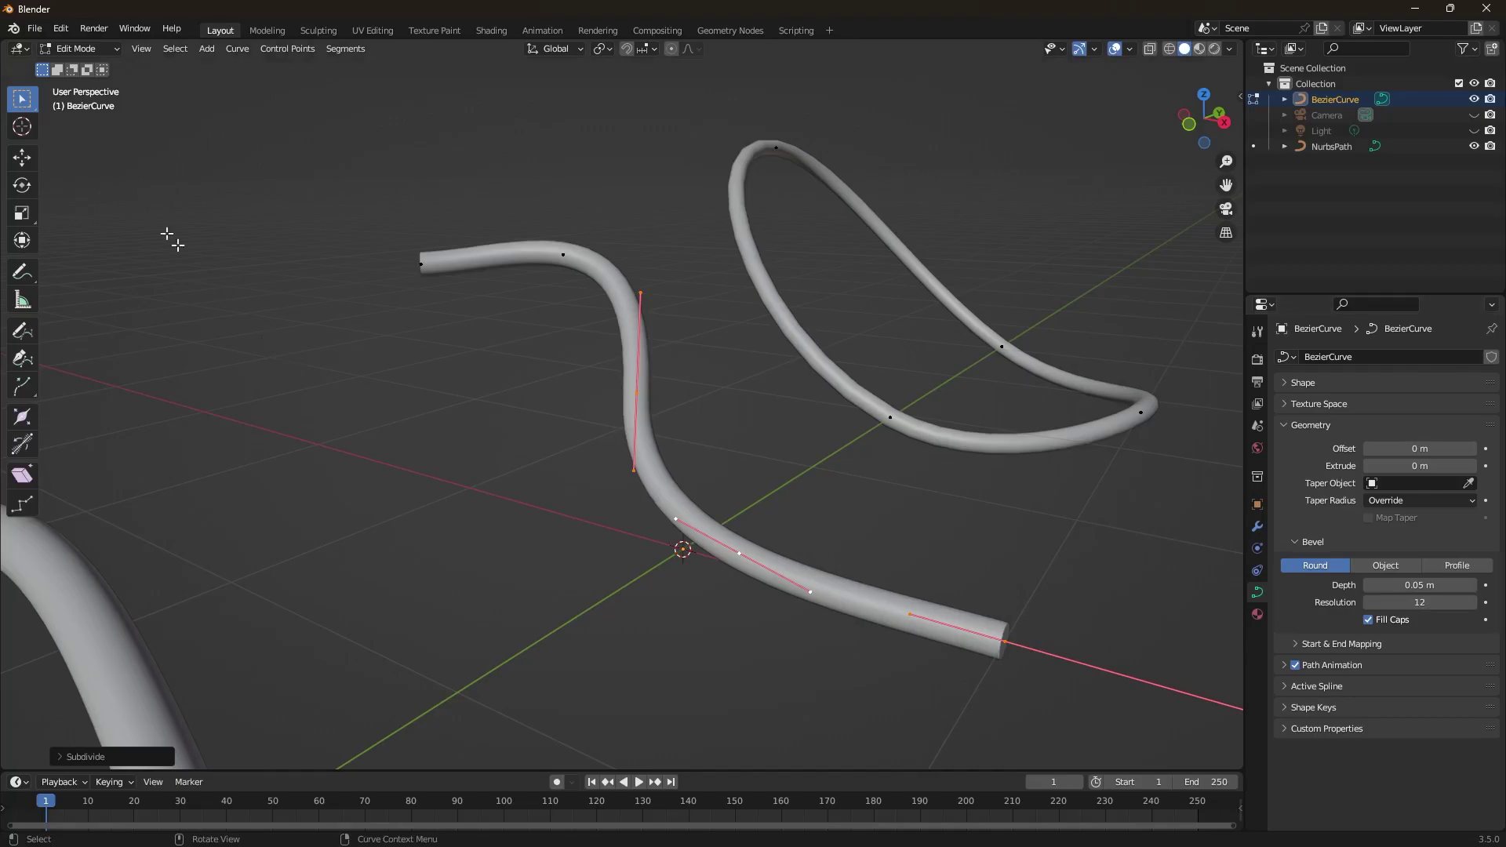
Step: Return to Object Mode, check the capped tube while it is deselected, and reselect the Bezier curve
{"action": "key", "text": "Tab"}
{"action": "left_click", "coordinate": [273, 317]}
{"action": "middle_click_drag", "start_coordinate": [273, 317], "coordinate": [617, 304]}
{"action": "scroll", "coordinate": [684, 306], "scroll_direction": "up", "scroll_amount": 3}
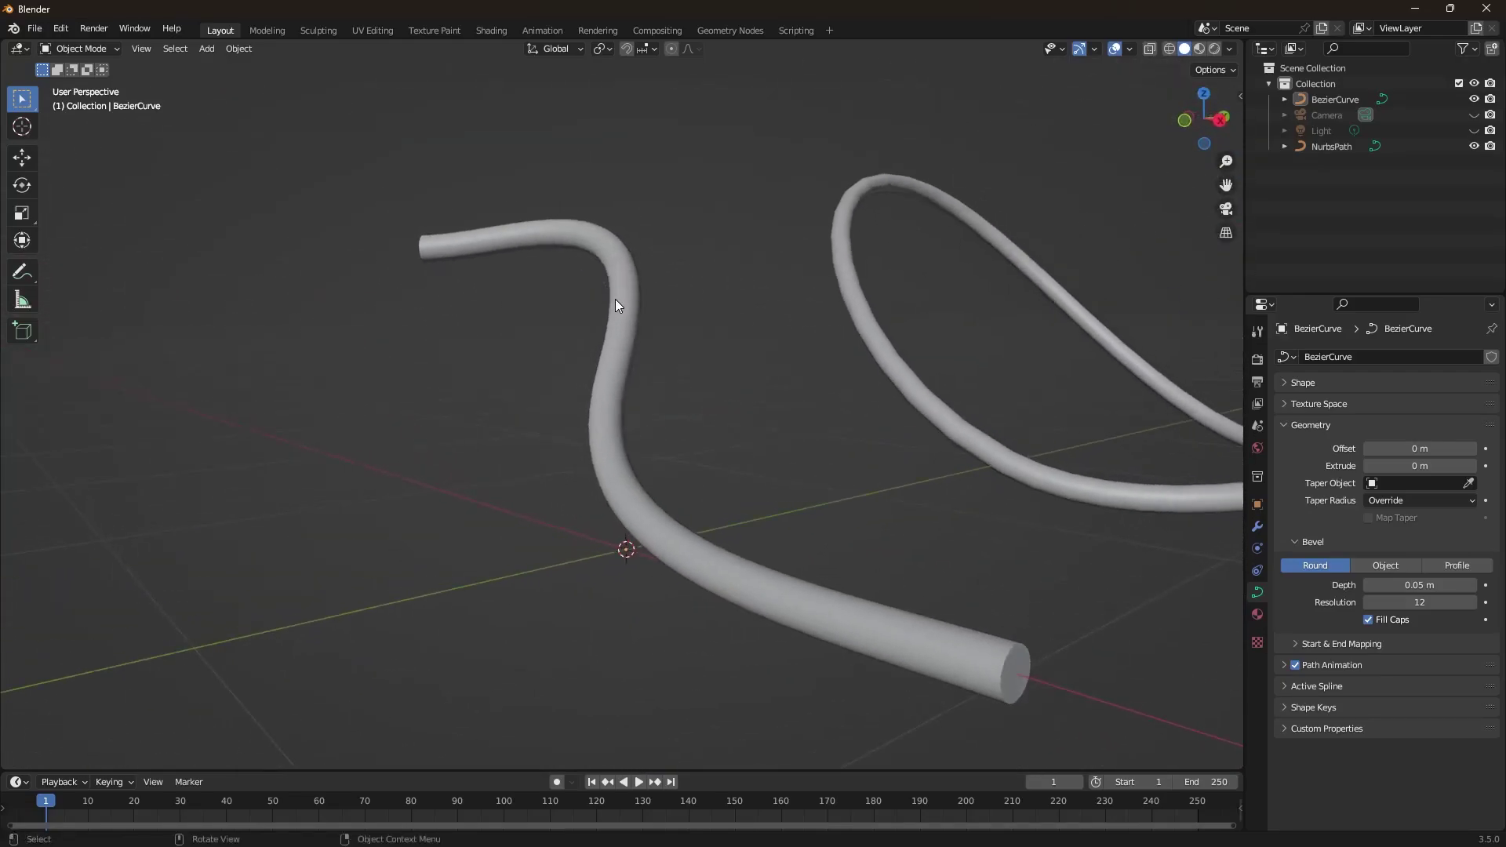
{"action": "left_click", "coordinate": [617, 305]}
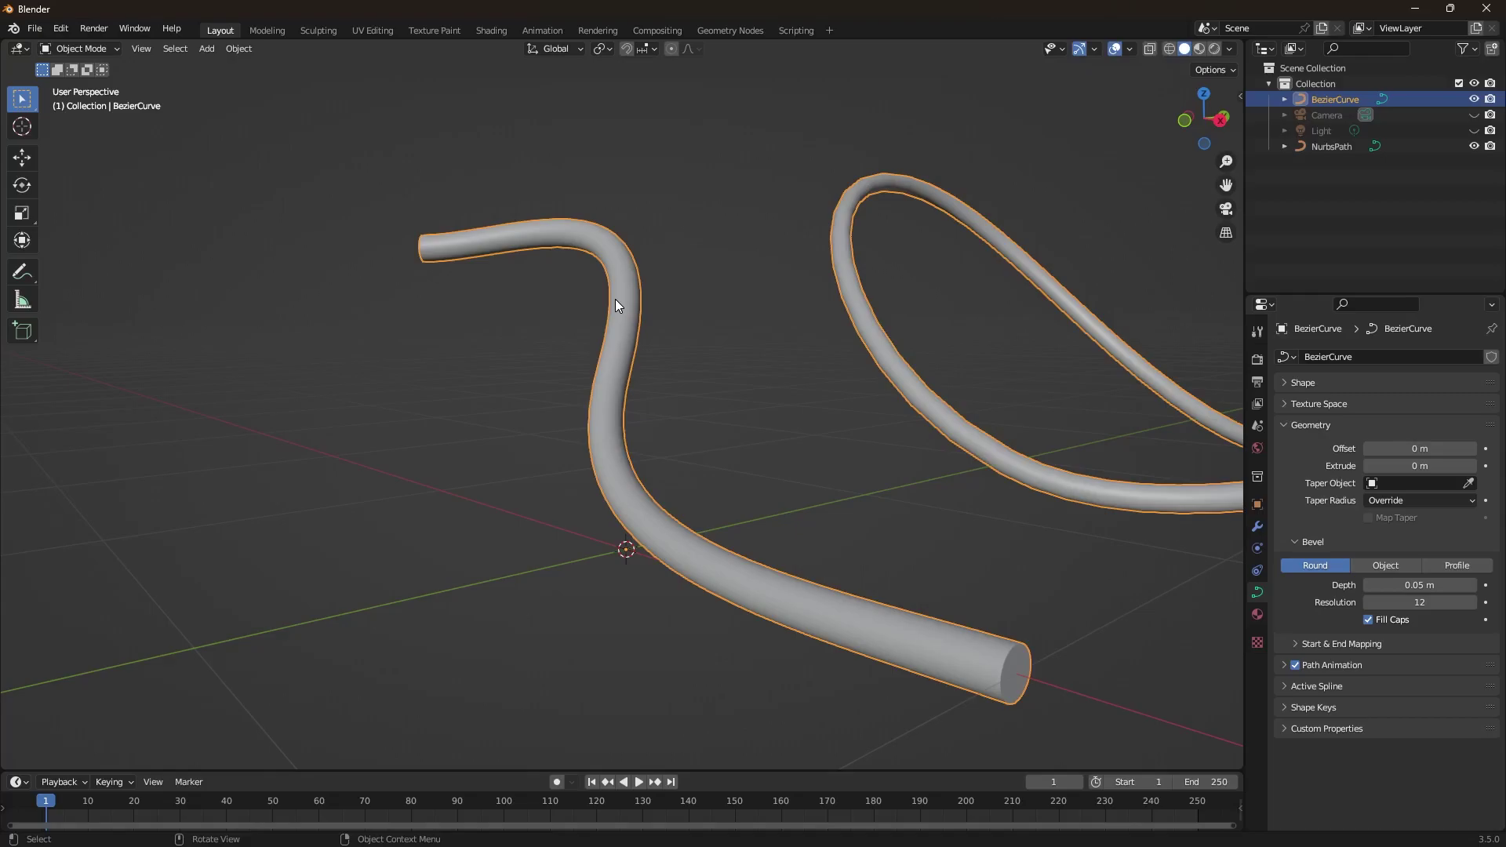
Step: Select the tube-shaped path, and deselect everything to compare the finished curves in an overview
{"action": "middle_click_drag", "start_coordinate": [552, 304], "coordinate": [546, 379]}
{"action": "left_click", "coordinate": [449, 421]}
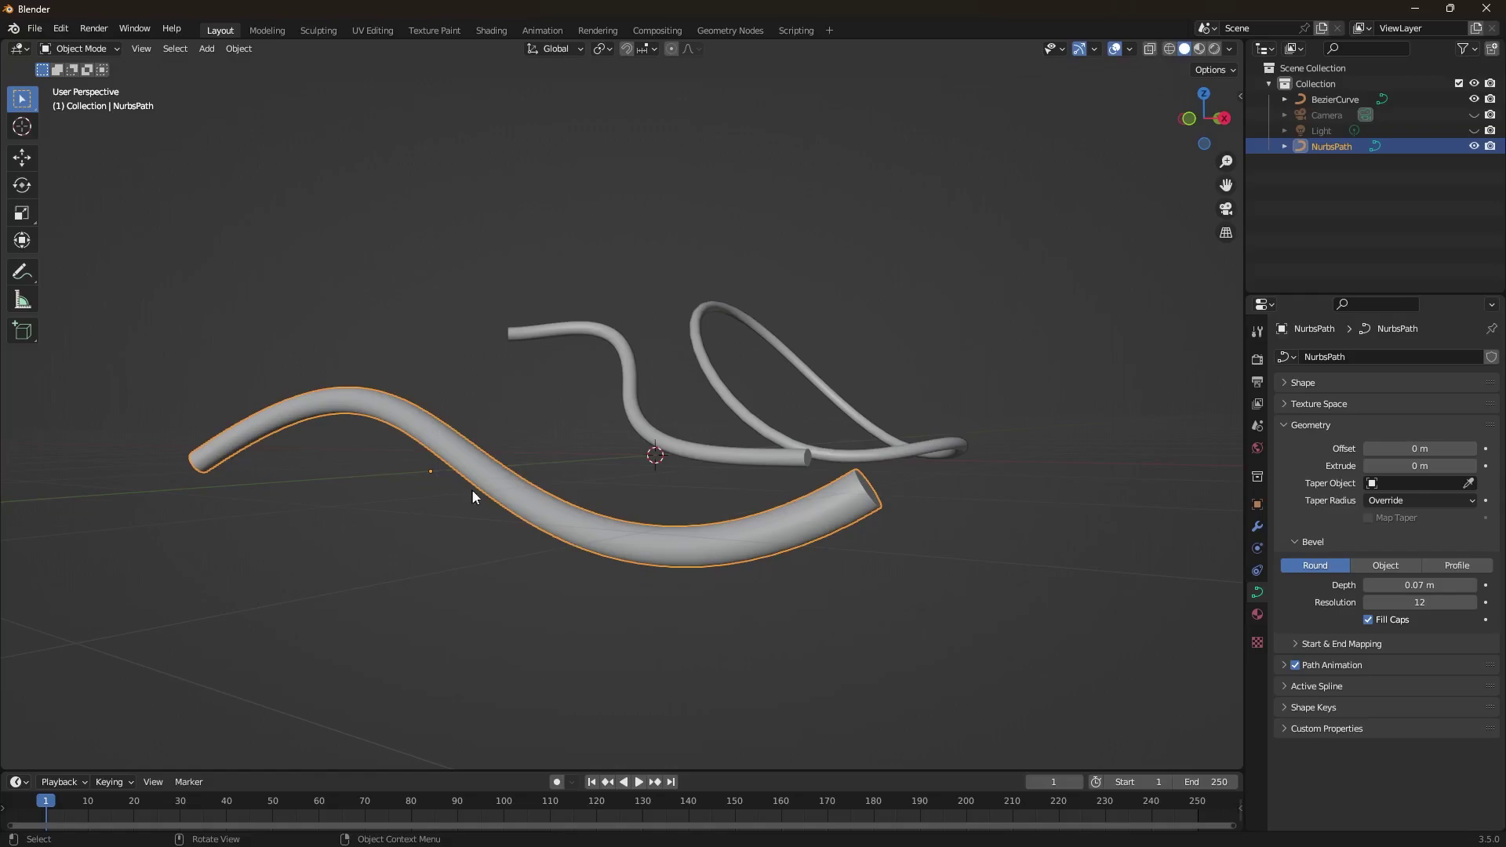
{"action": "middle_click_drag", "start_coordinate": [529, 610], "coordinate": [512, 506]}
{"action": "left_click", "coordinate": [543, 637]}
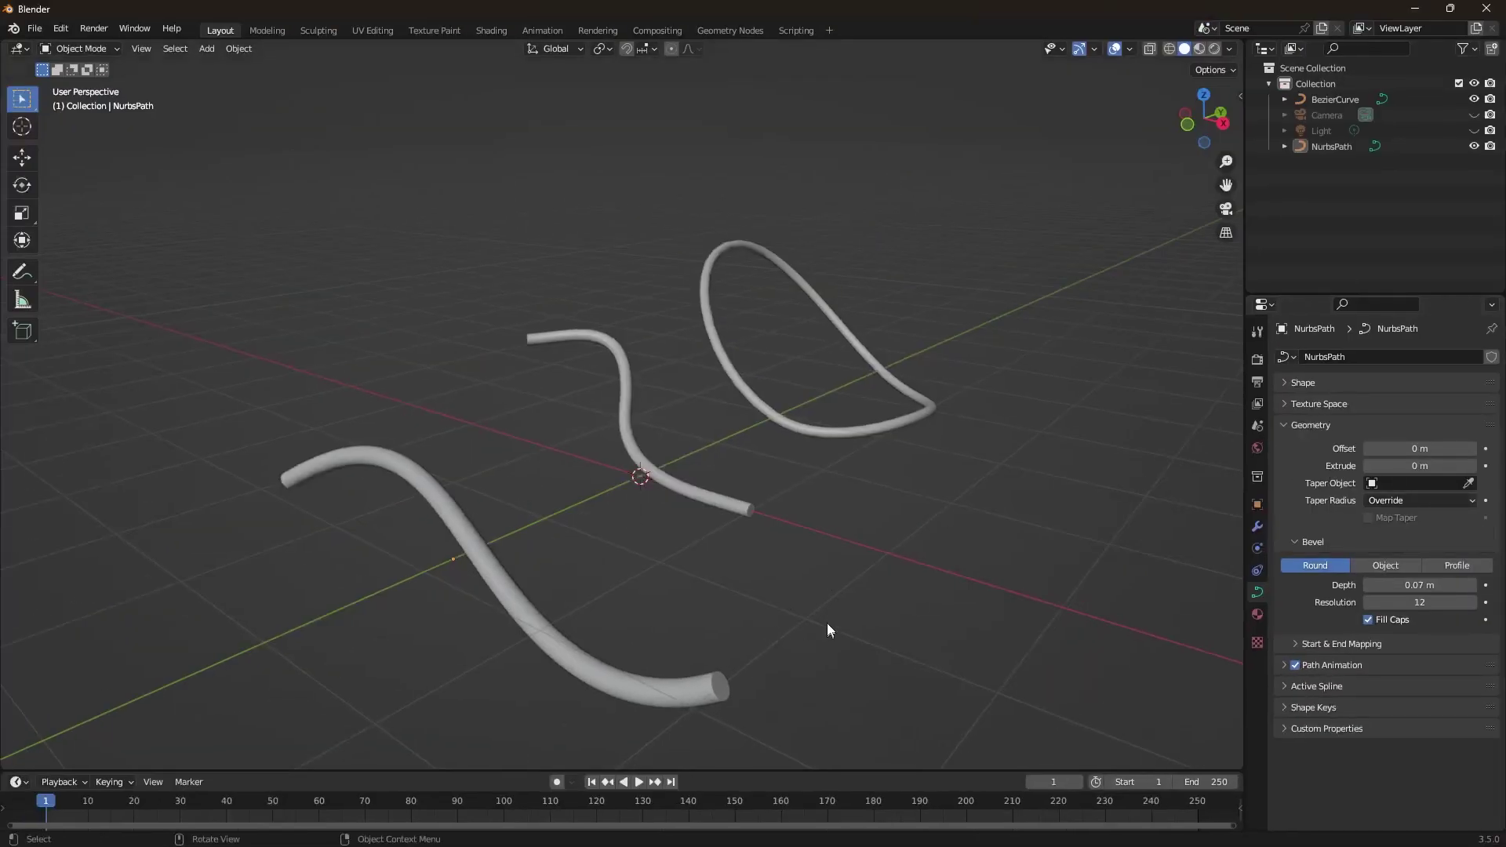
Step: Select the thick tube-shaped NURBS path and view it from the opposite side
{"action": "middle_click_drag", "start_coordinate": [827, 624], "coordinate": [849, 519]}
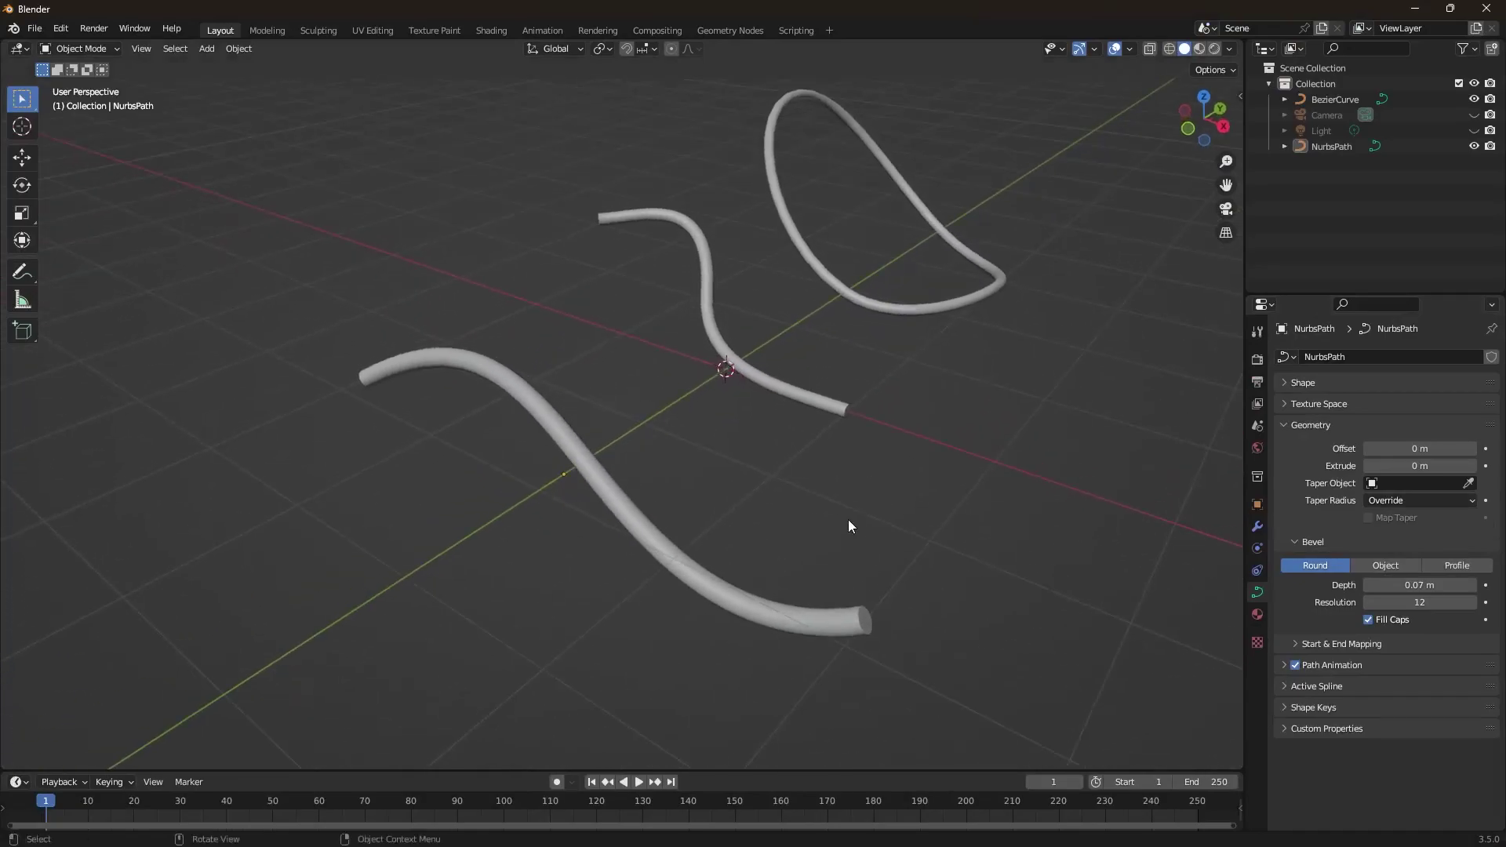
{"action": "left_click", "coordinate": [848, 637]}
{"action": "middle_click_drag", "start_coordinate": [1036, 628], "coordinate": [581, 481]}
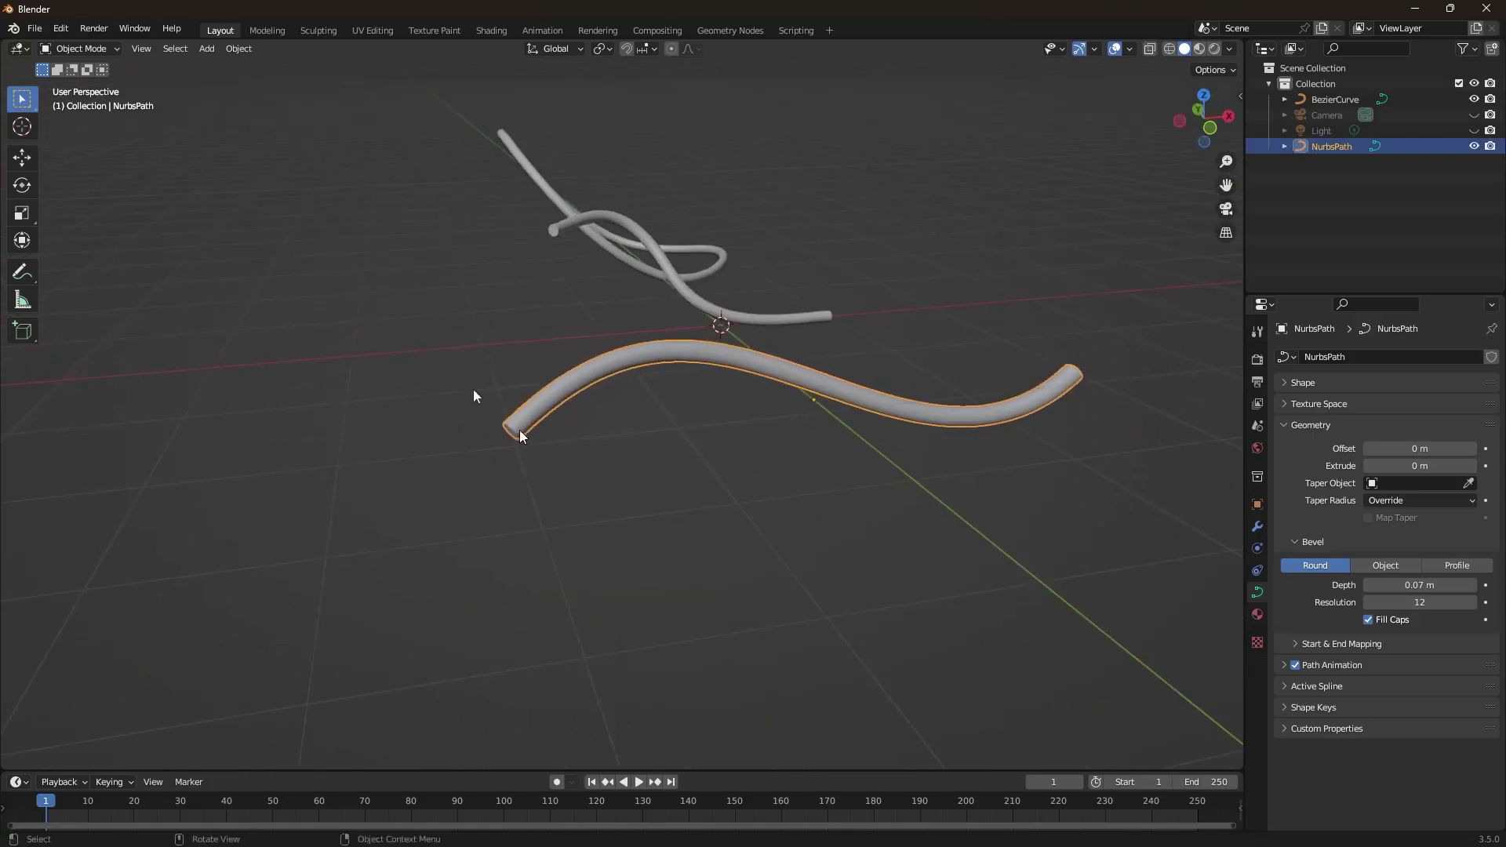
Step: Try to duplicate the path's end and middle control points in Edit Mode, undo the duplicate, and return to Object Mode
{"action": "key", "text": "Tab"}
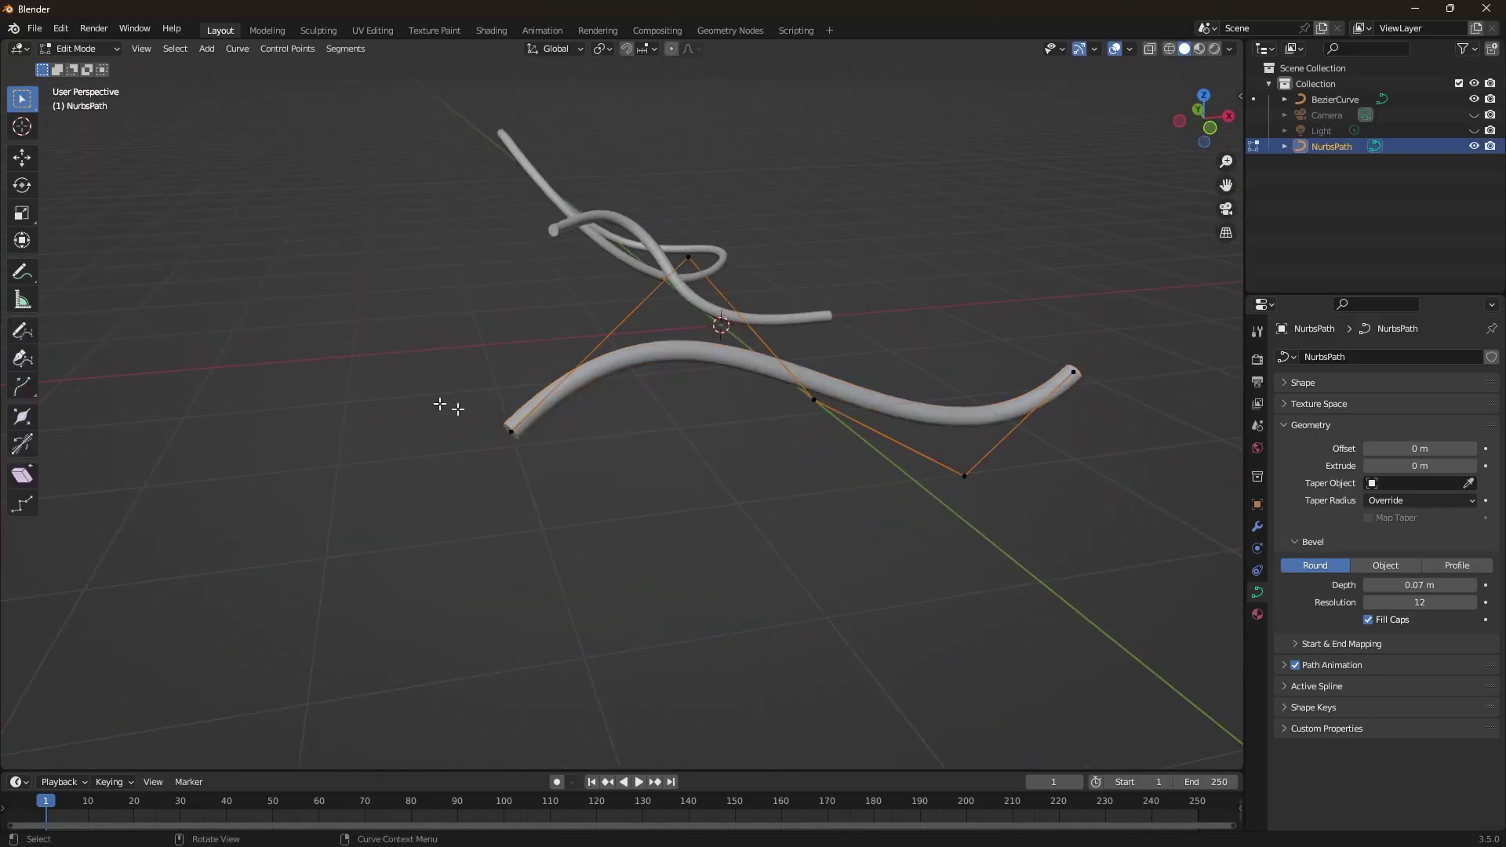
{"action": "left_click", "coordinate": [515, 441]}
{"action": "left_click", "coordinate": [816, 401], "text": "shift"}
{"action": "key", "text": "g"}
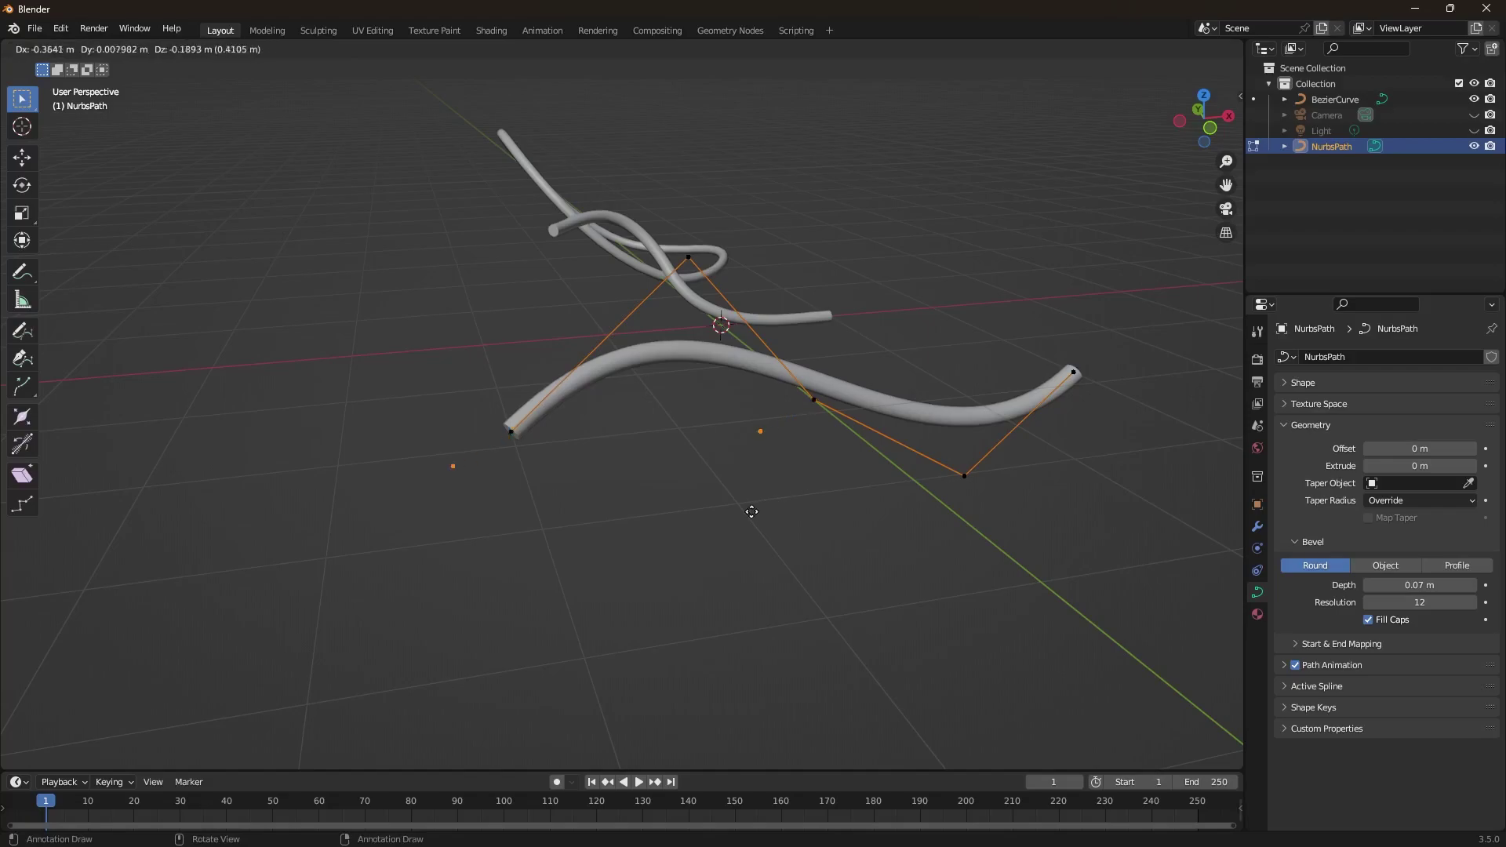
{"action": "left_click", "coordinate": [596, 598]}
{"action": "key", "text": "ctrl+z"}
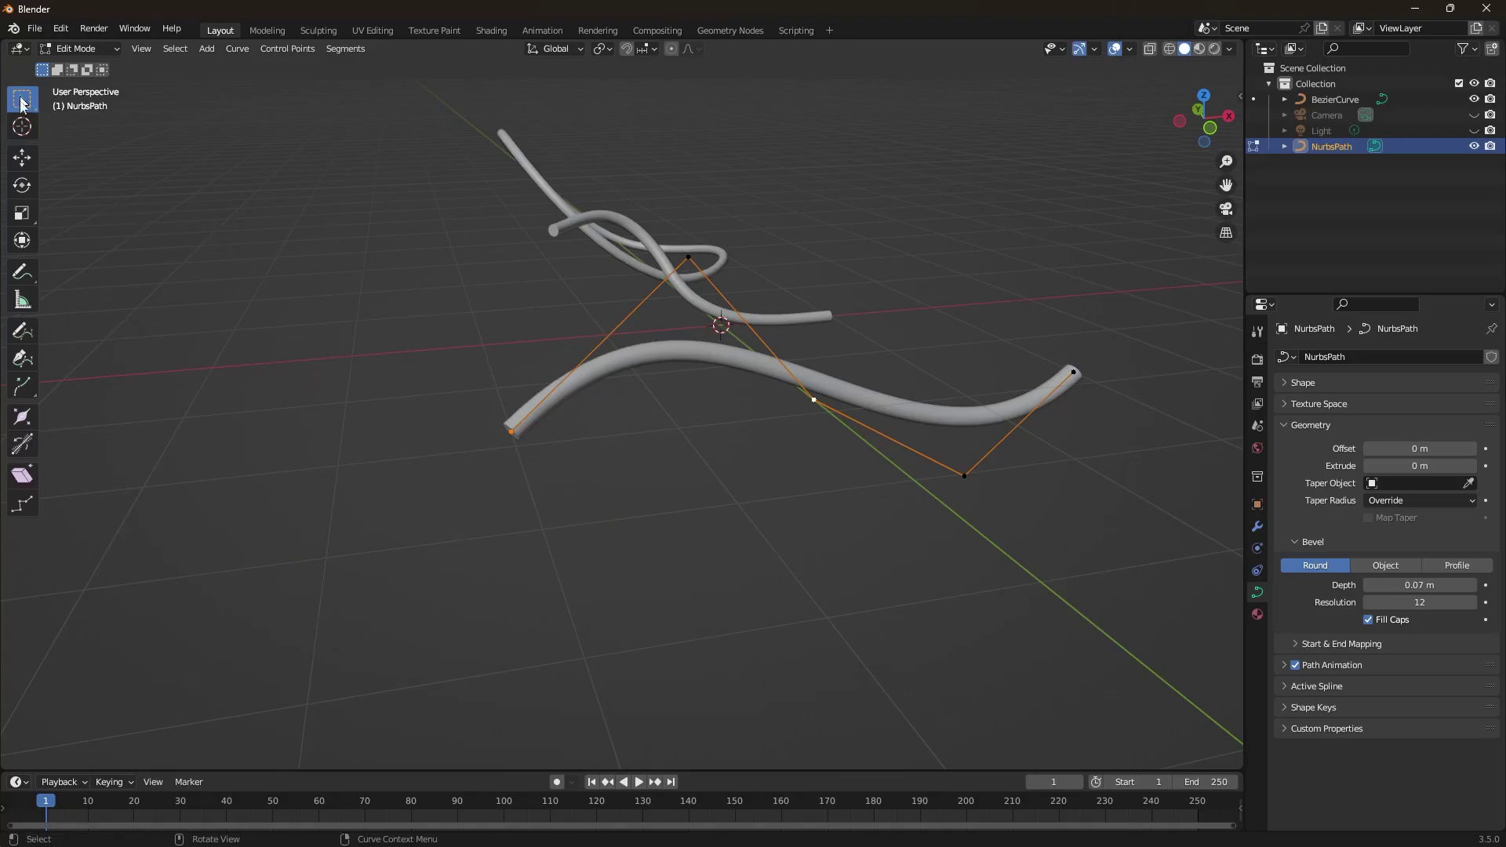
{"action": "left_click", "coordinate": [528, 444]}
{"action": "key", "text": "Tab"}
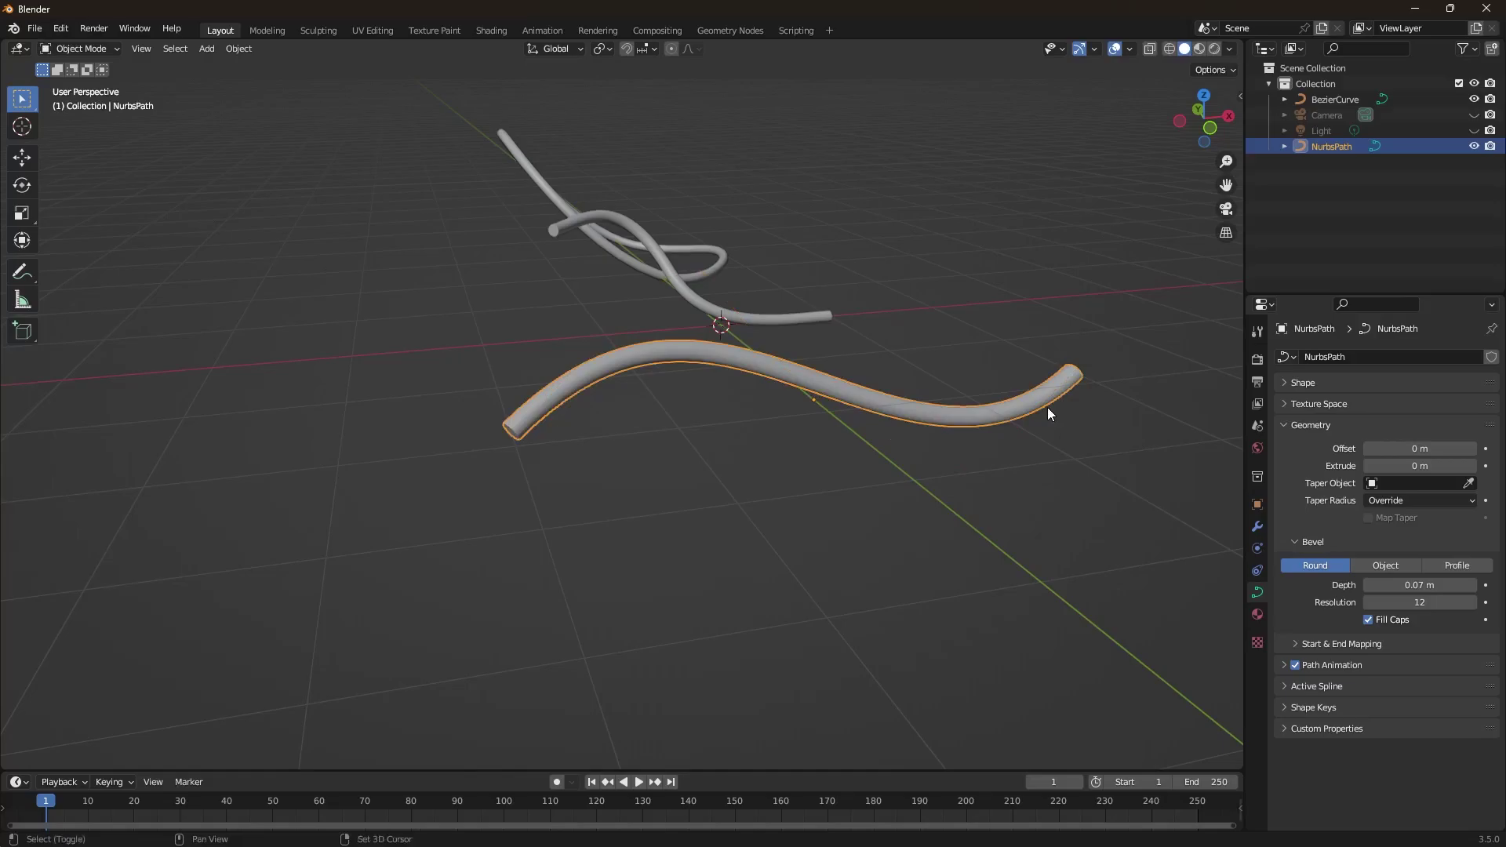
Step: Duplicate the NURBS path and place the copy apart from the original, on its negative X side
{"action": "key", "text": "shift+d"}
{"action": "left_click_drag", "start_coordinate": [402, 533], "coordinate": [190, 581]}
{"action": "left_click", "coordinate": [191, 580]}
{"action": "mouse_move", "coordinate": [626, 564]}
{"action": "middle_mouse_down"}
{"action": "mouse_move", "coordinate": [511, 605]}
{"action": "mouse_move", "coordinate": [634, 625]}
{"action": "mouse_move", "coordinate": [786, 586]}
{"action": "mouse_move", "coordinate": [638, 566]}
{"action": "middle_mouse_up"}
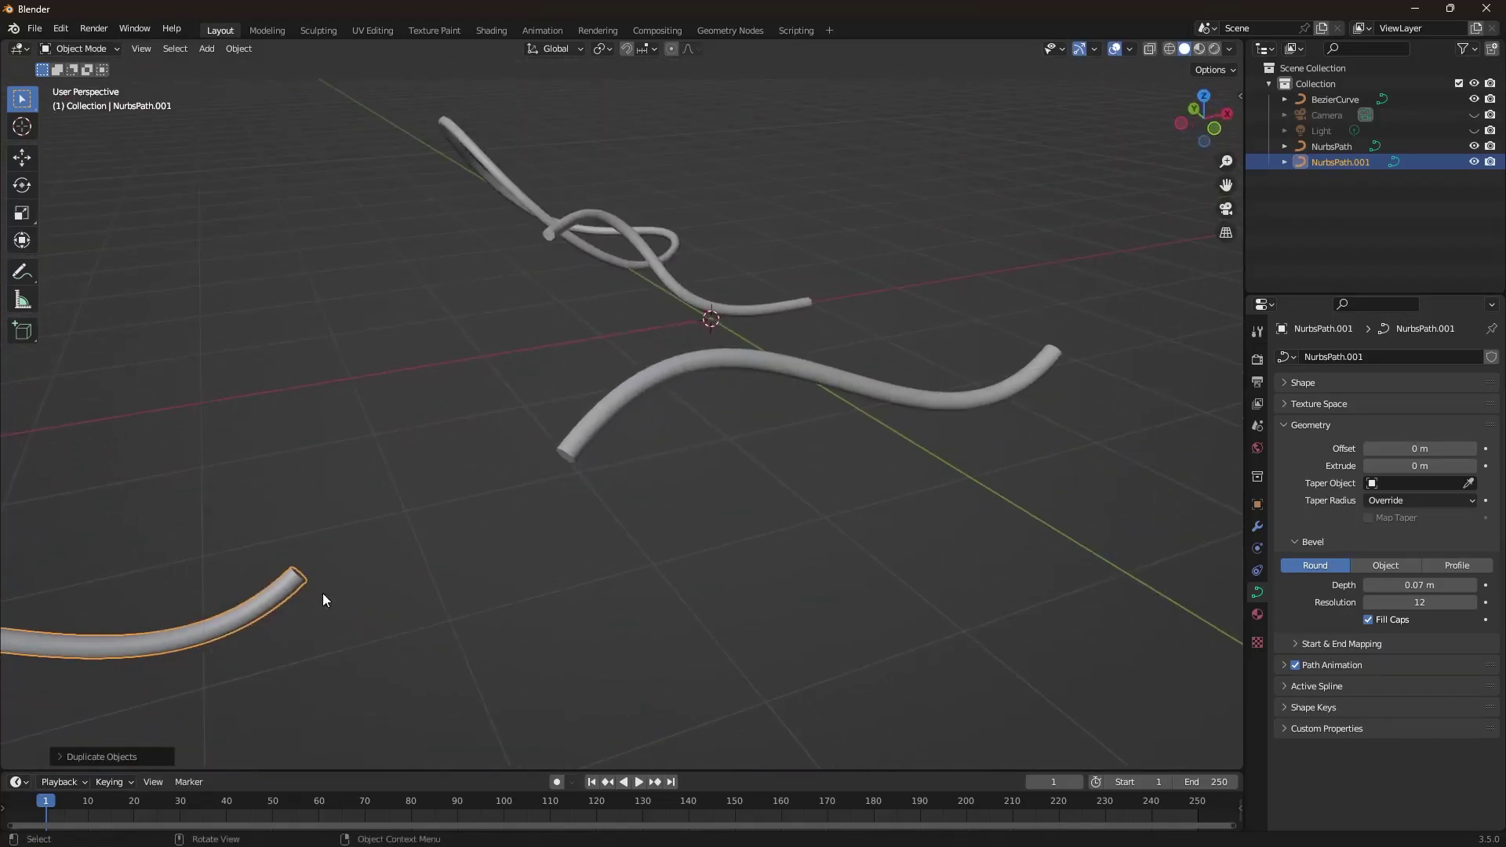
Step: Switch to a top perspective view and place the 3D cursor on the duplicate path
{"action": "key", "text": "grave"}
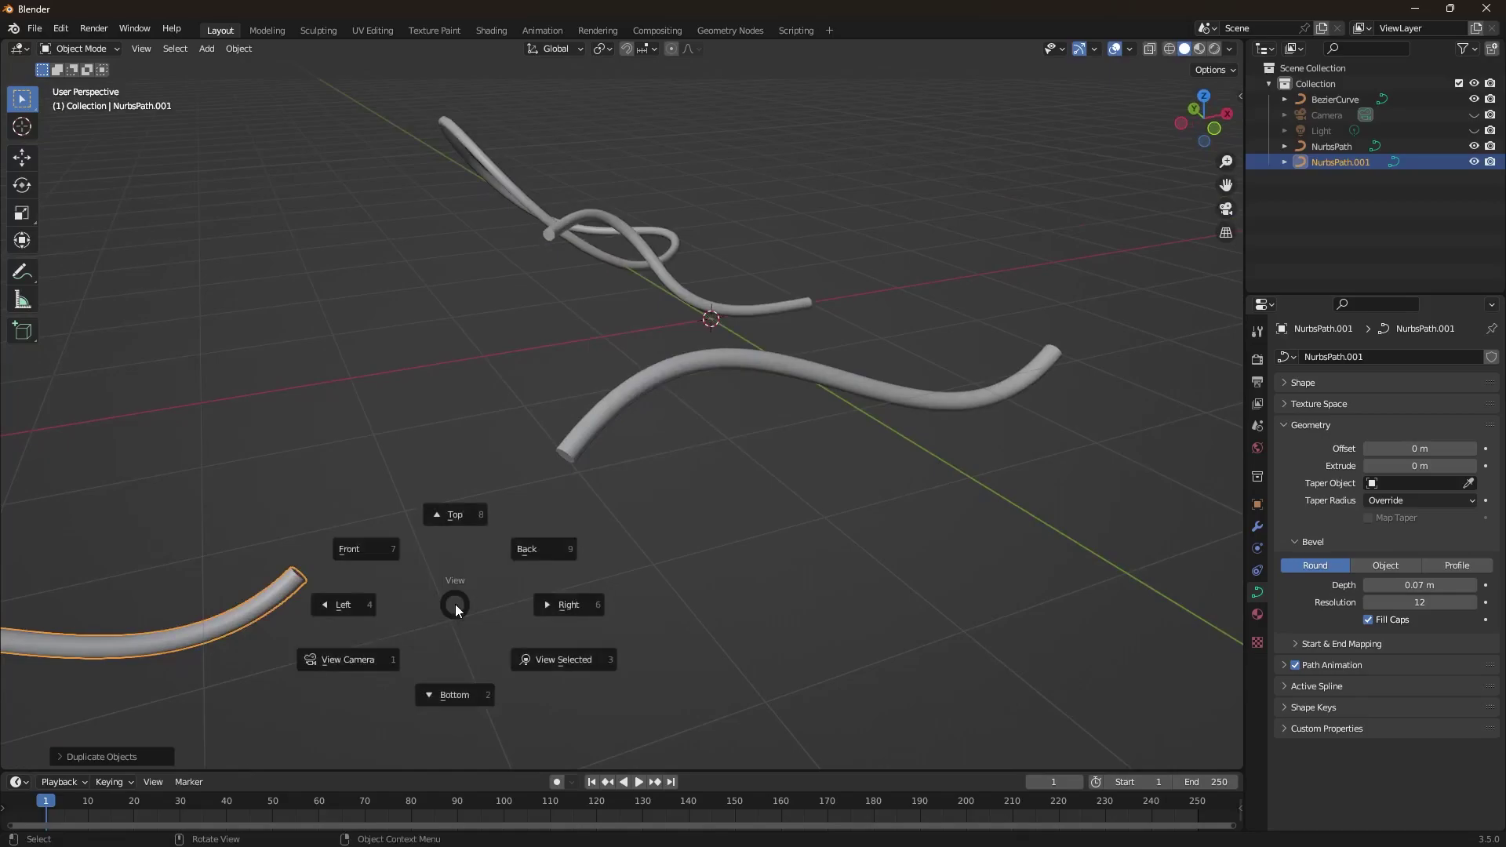
{"action": "left_click", "coordinate": [456, 520]}
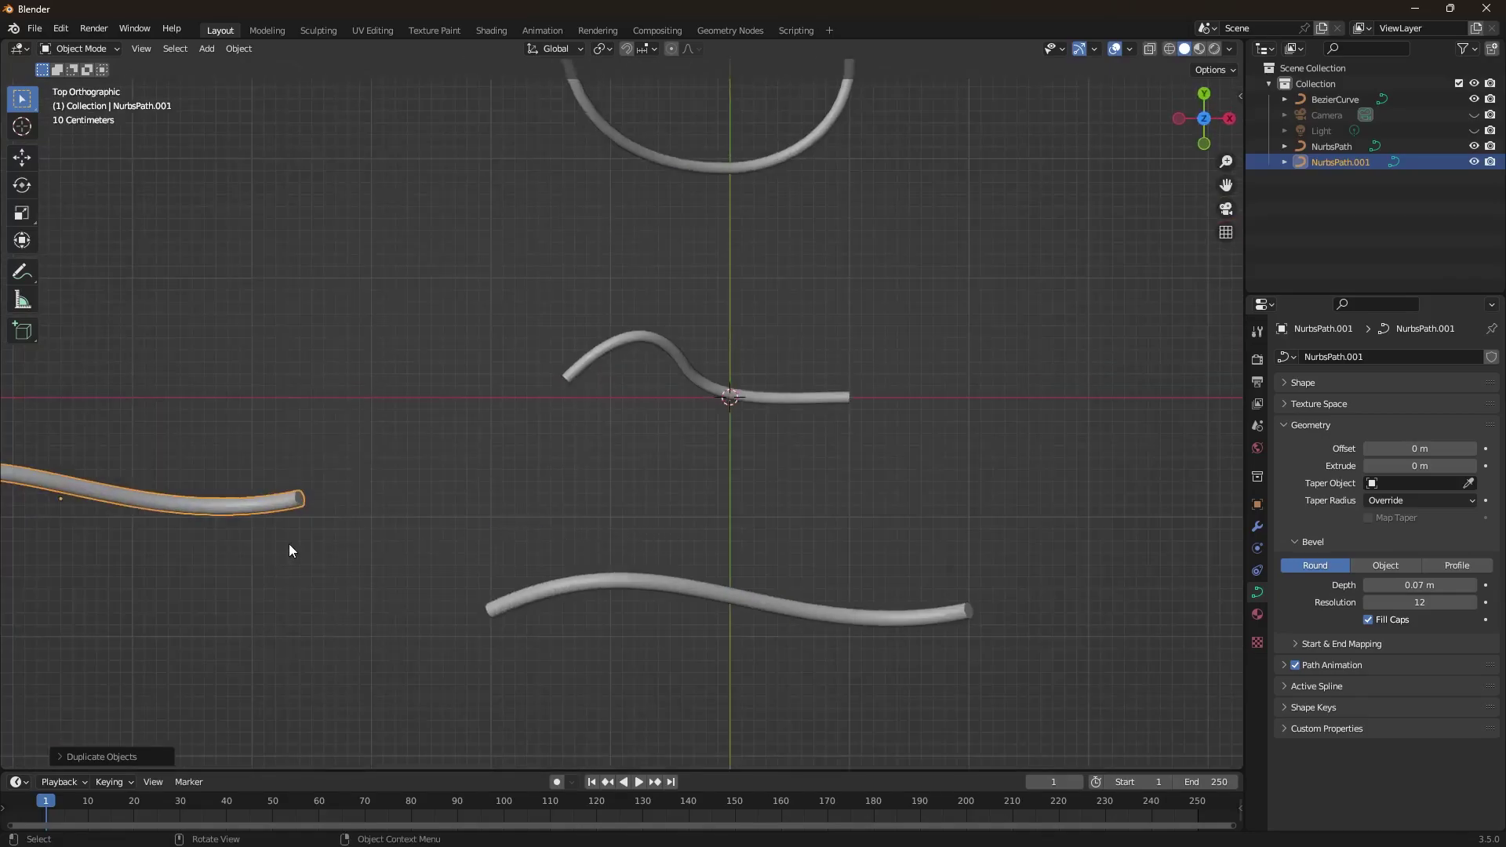
{"action": "key", "text": "KP_5"}
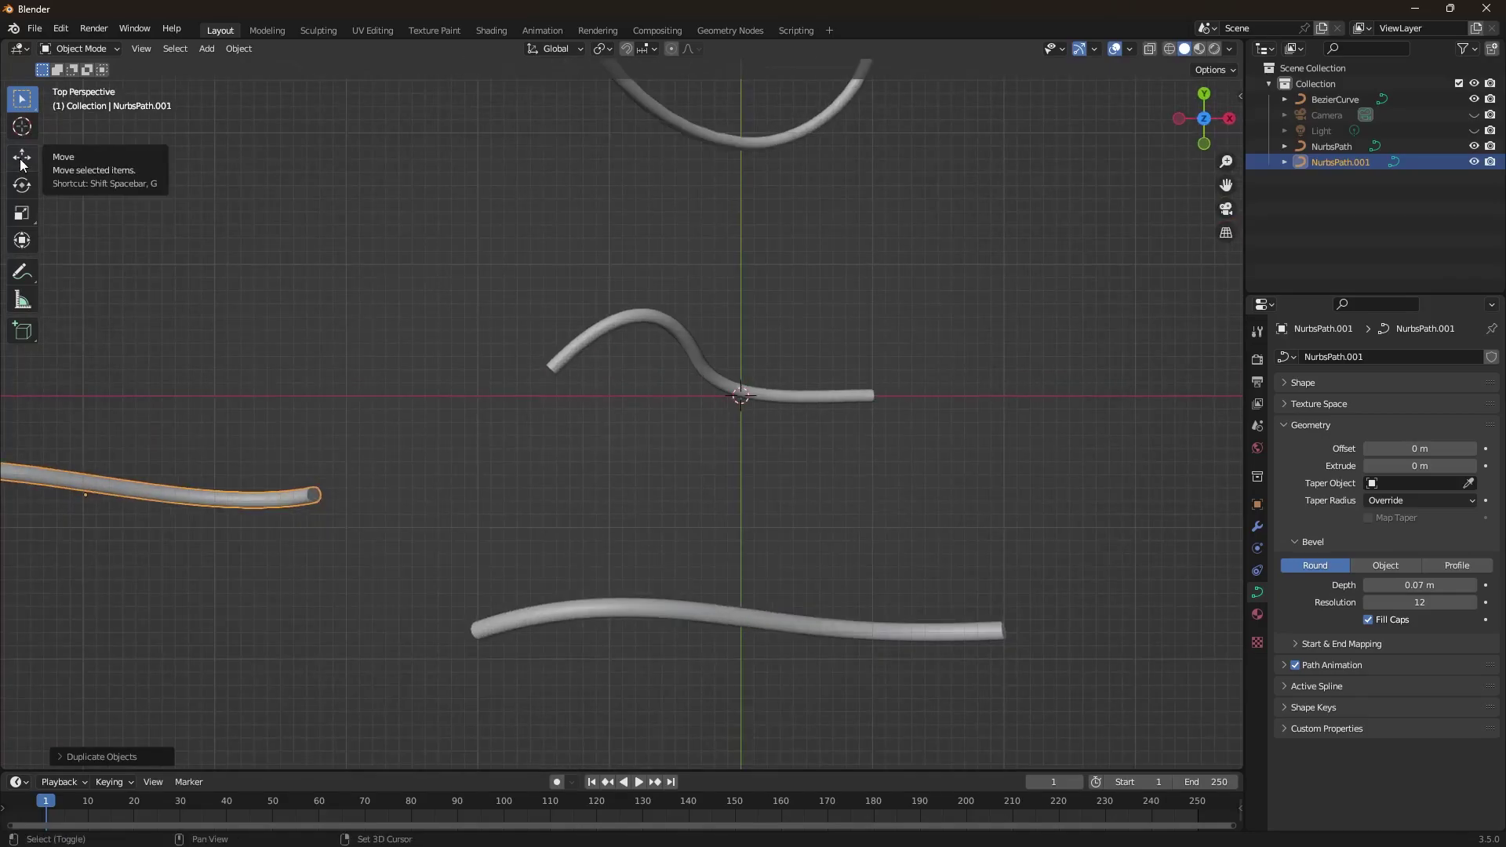
{"action": "left_click", "coordinate": [21, 126]}
{"action": "left_click", "coordinate": [148, 495]}
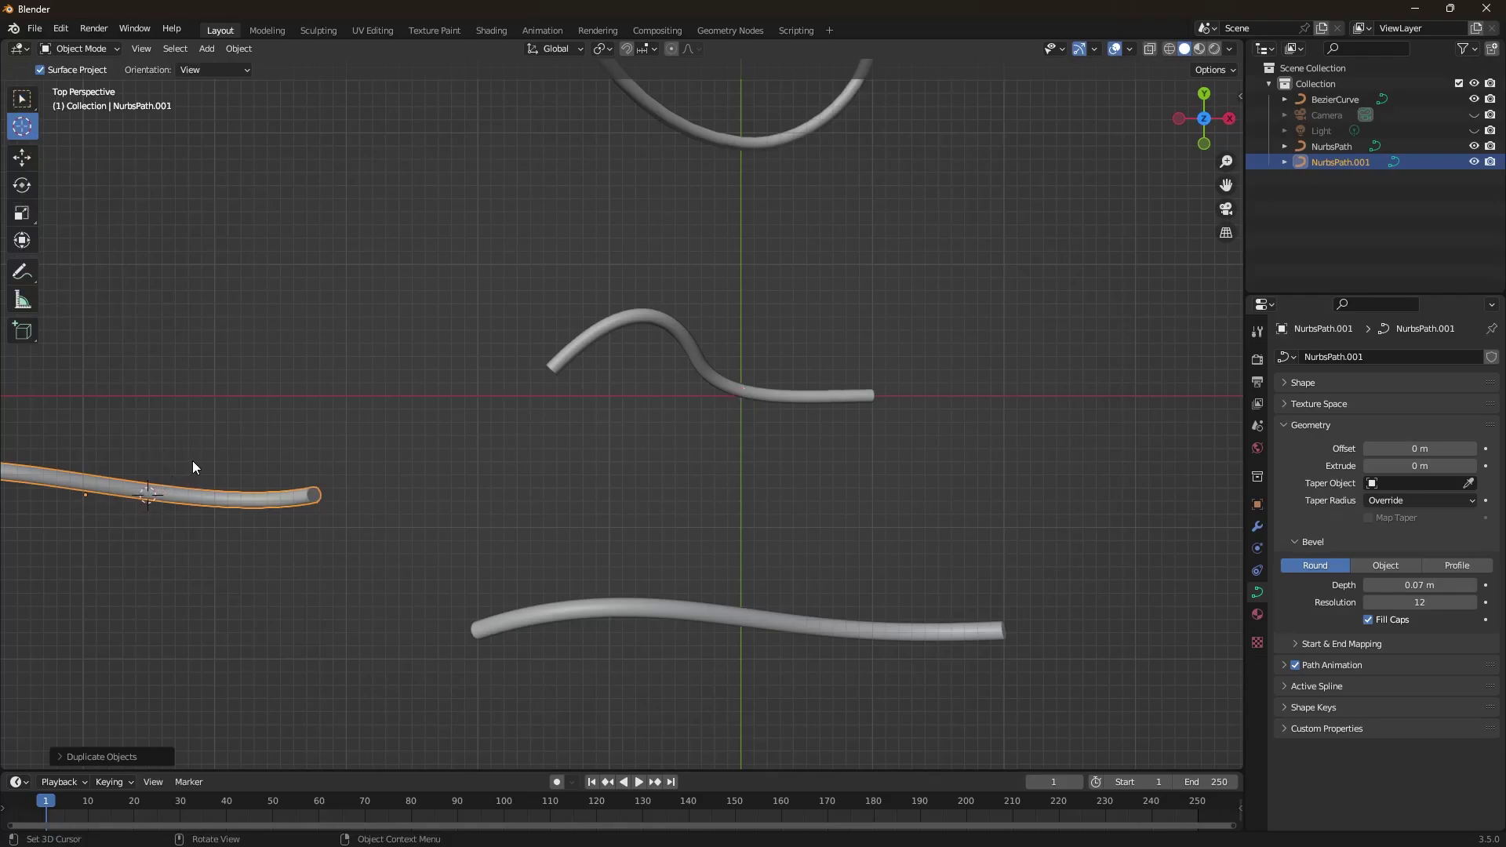
Step: Move the duplicate path along the Y axis to line up with the original, and deselect it
{"action": "left_click", "coordinate": [29, 159]}
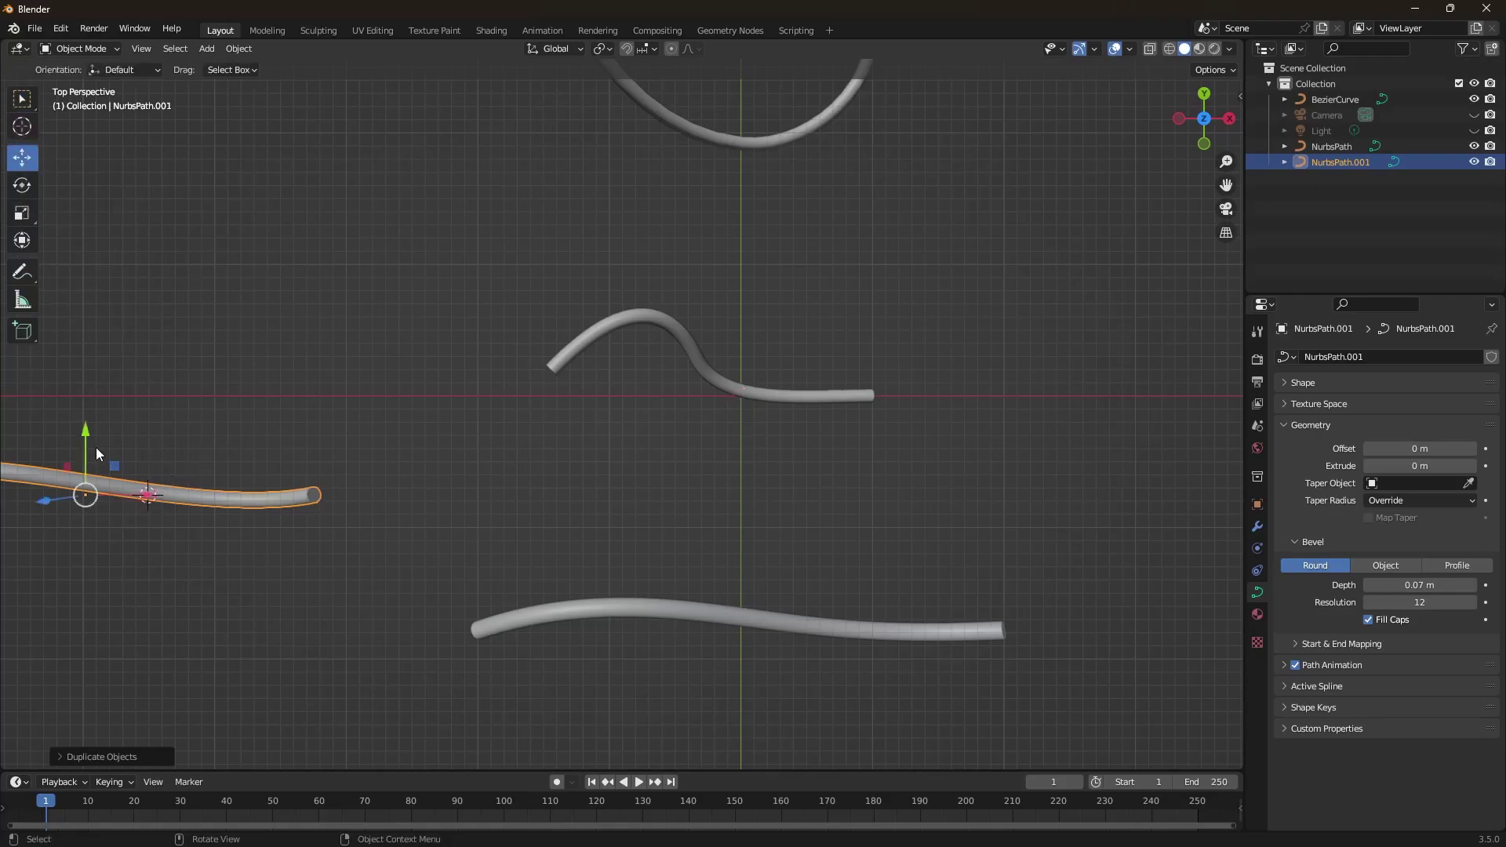
{"action": "left_click_drag", "start_coordinate": [86, 430], "coordinate": [88, 578]}
{"action": "middle_click_drag", "start_coordinate": [346, 573], "coordinate": [414, 404]}
{"action": "middle_click_drag", "start_coordinate": [459, 556], "coordinate": [370, 558]}
{"action": "left_click", "coordinate": [370, 558]}
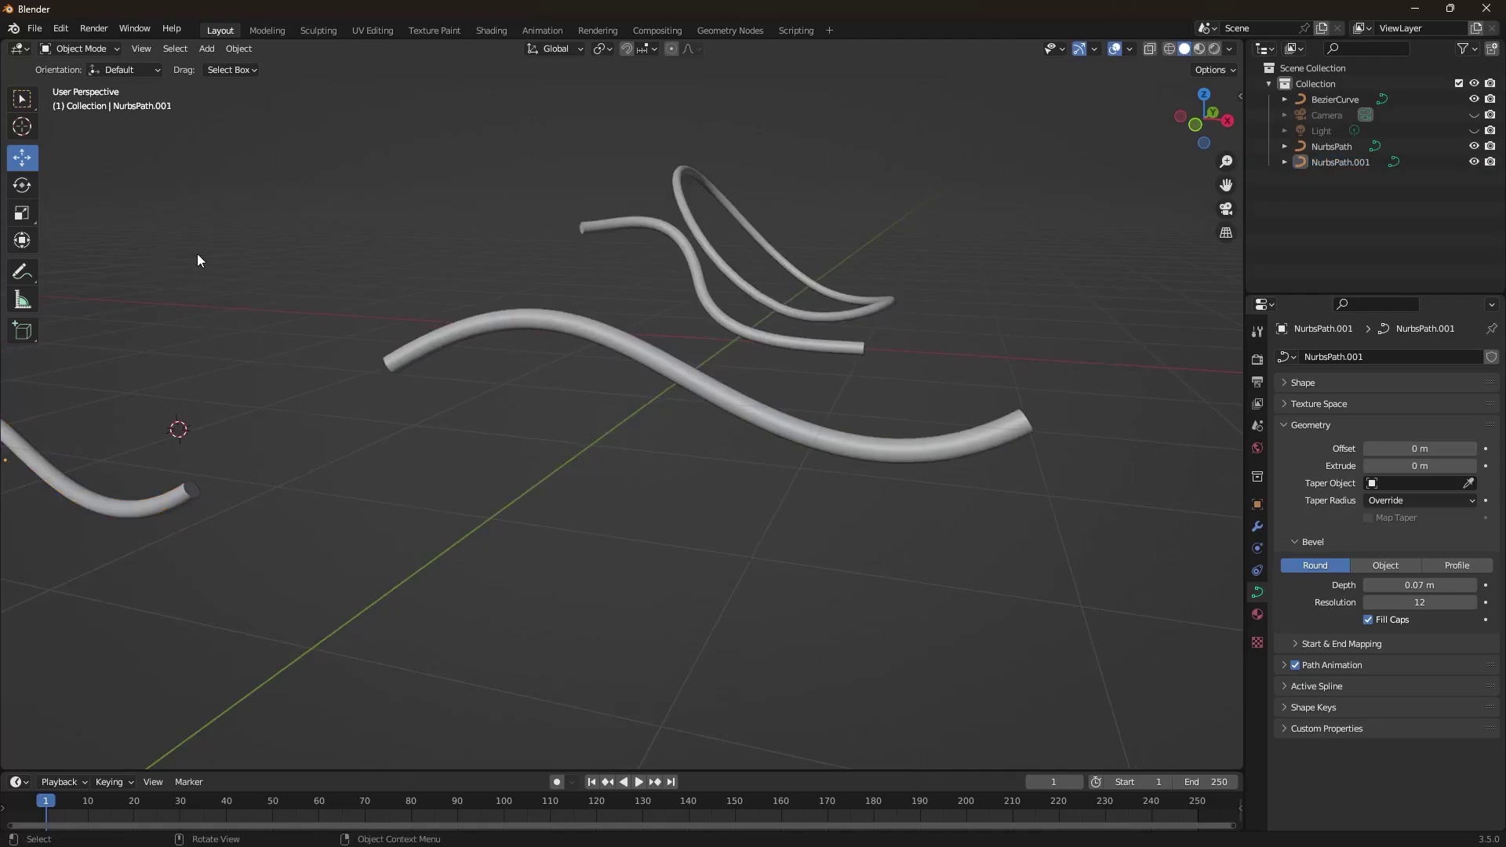
Step: Select the duplicate path's end control point facing the original in Edit Mode, and return to Object Mode
{"action": "key", "text": "Tab"}
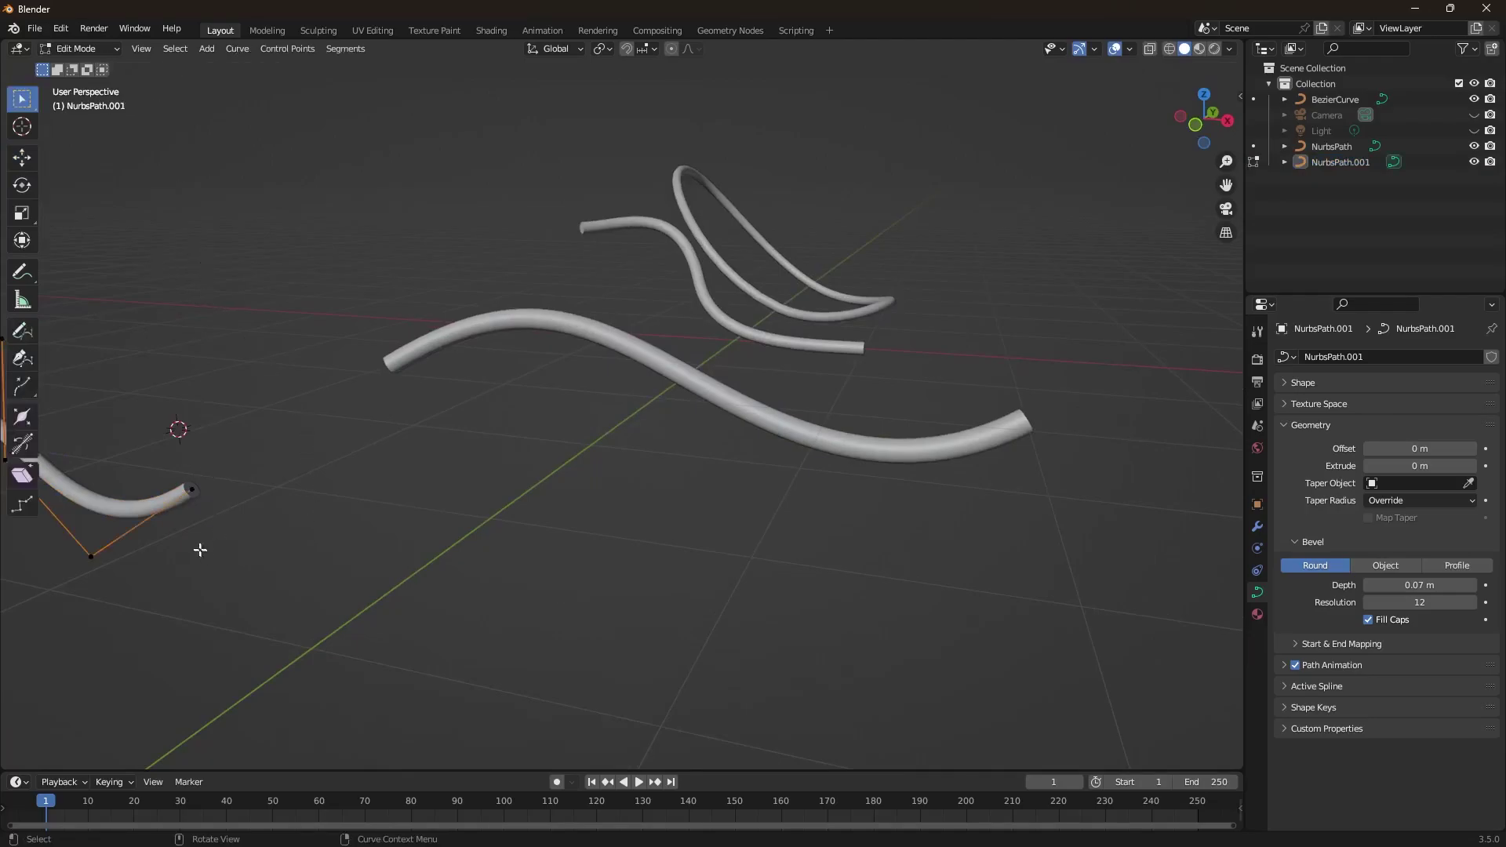
{"action": "middle_click_drag", "start_coordinate": [362, 453], "coordinate": [684, 388]}
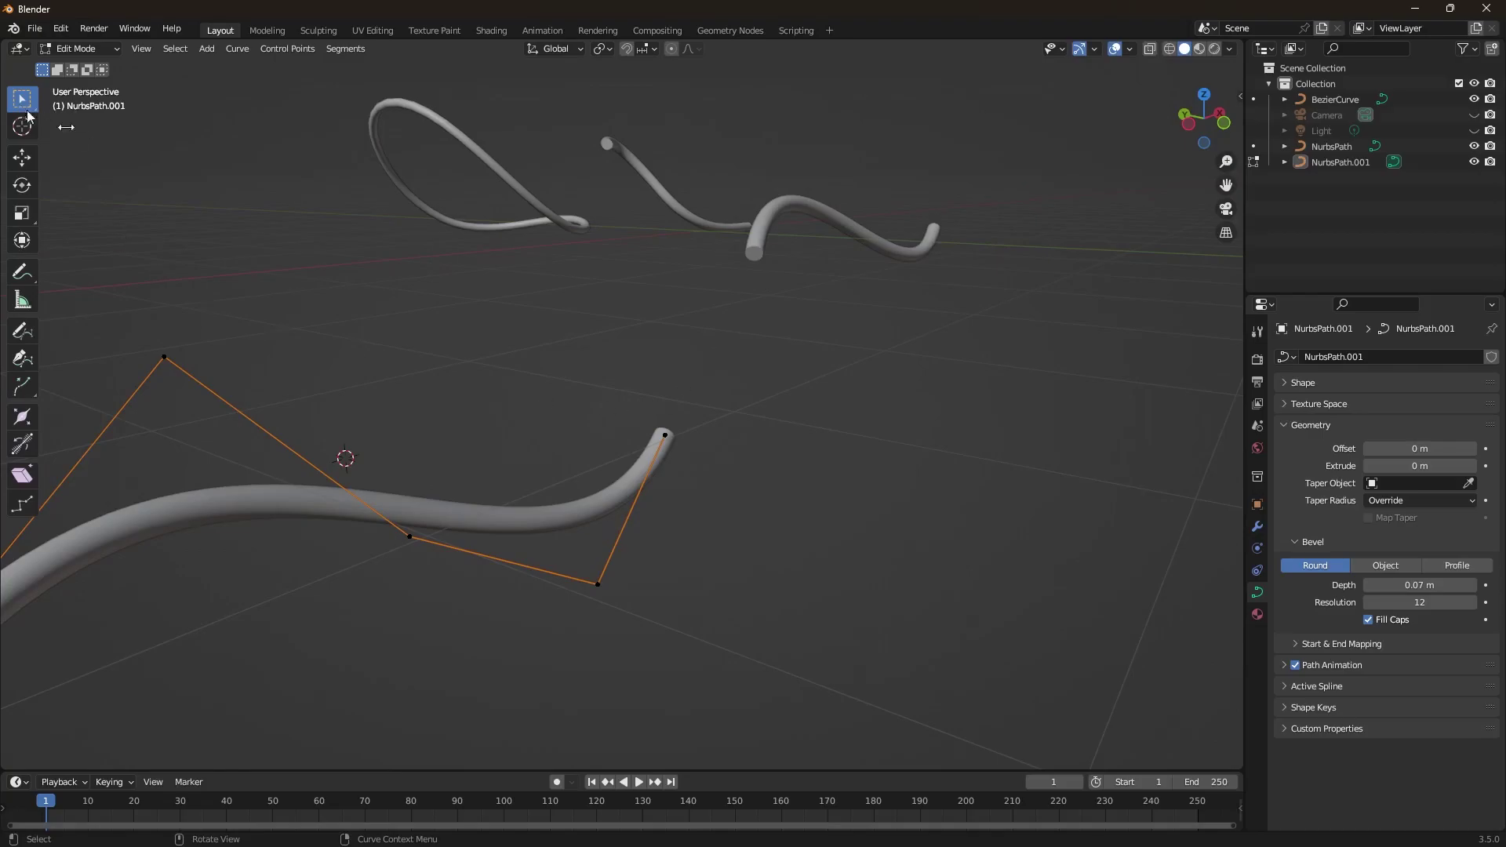
{"action": "middle_click_drag", "start_coordinate": [777, 475], "coordinate": [642, 527]}
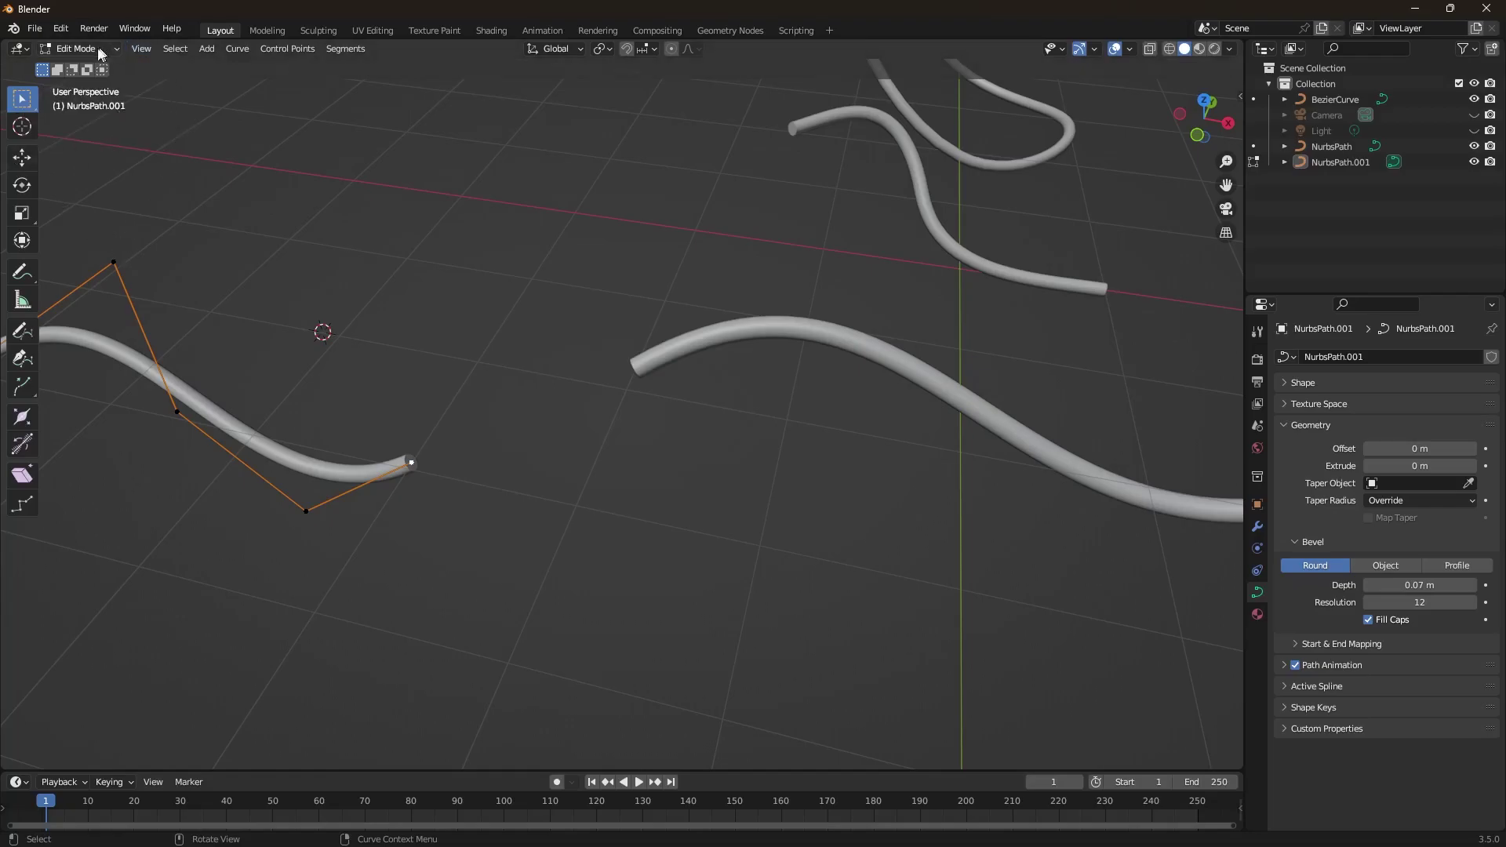
{"action": "left_click", "coordinate": [75, 49]}
{"action": "left_click", "coordinate": [81, 64]}
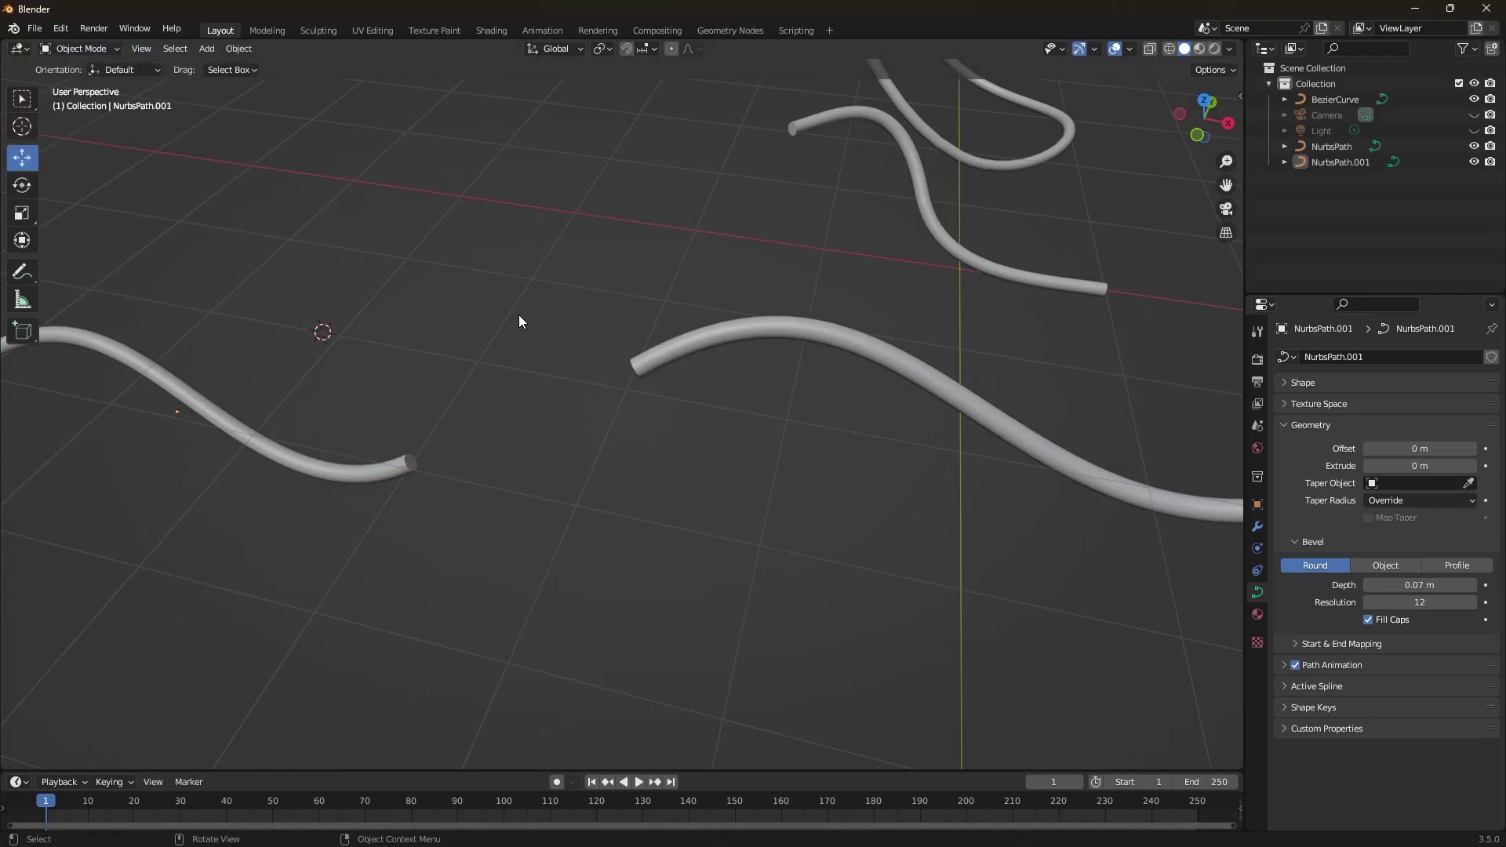
Step: Select both NURBS paths and open them together in Edit Mode
{"action": "left_click", "coordinate": [661, 365]}
{"action": "left_click", "coordinate": [401, 474], "text": "shift"}
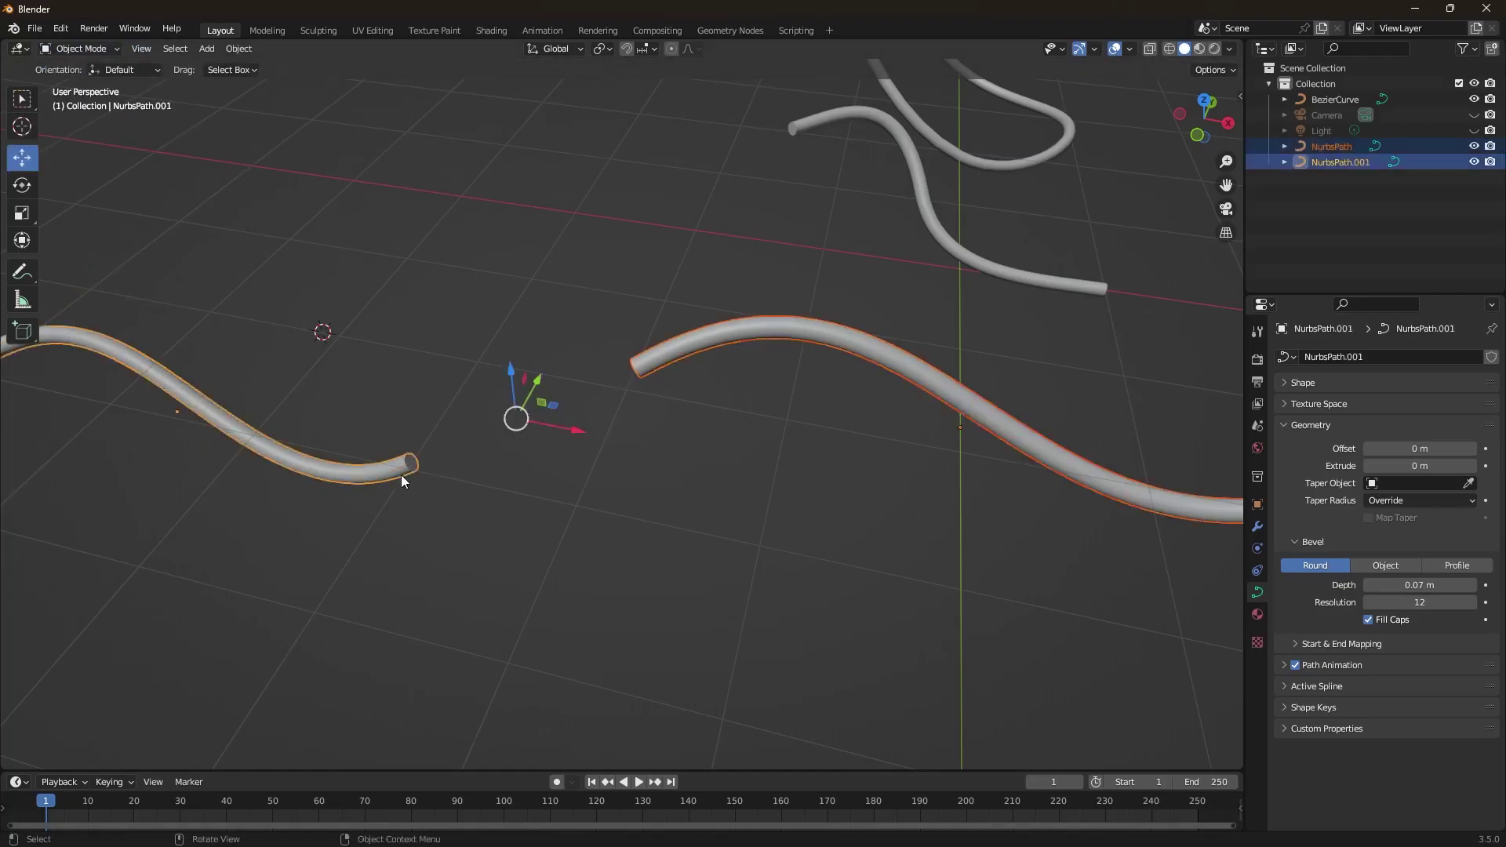
{"action": "left_click", "coordinate": [91, 50]}
{"action": "left_click", "coordinate": [88, 82]}
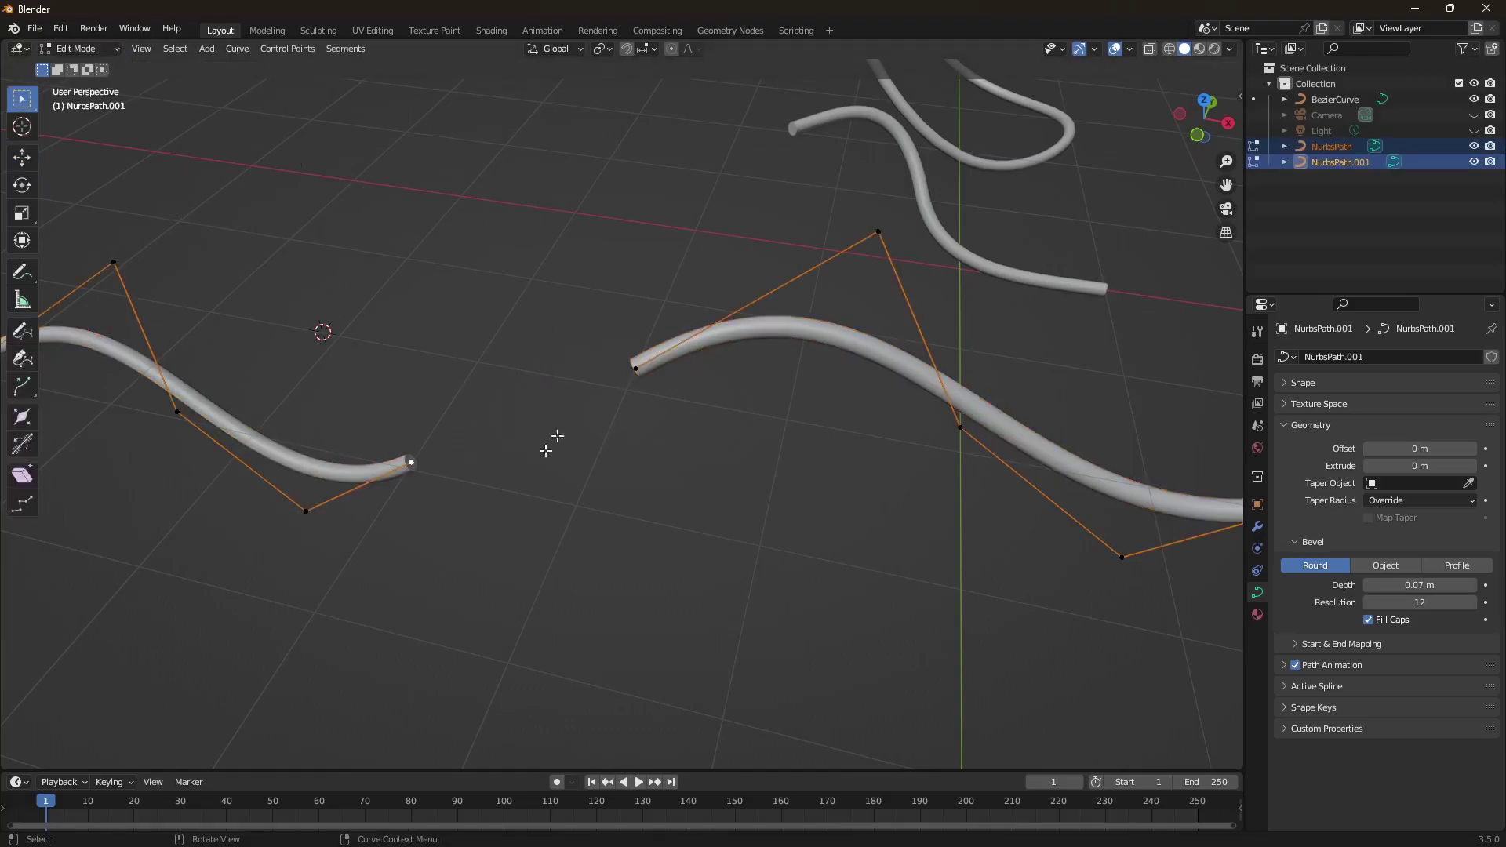
Step: Try to make a segment between the facing end control points of the two separate paths
{"action": "left_click", "coordinate": [636, 369], "text": "shift"}
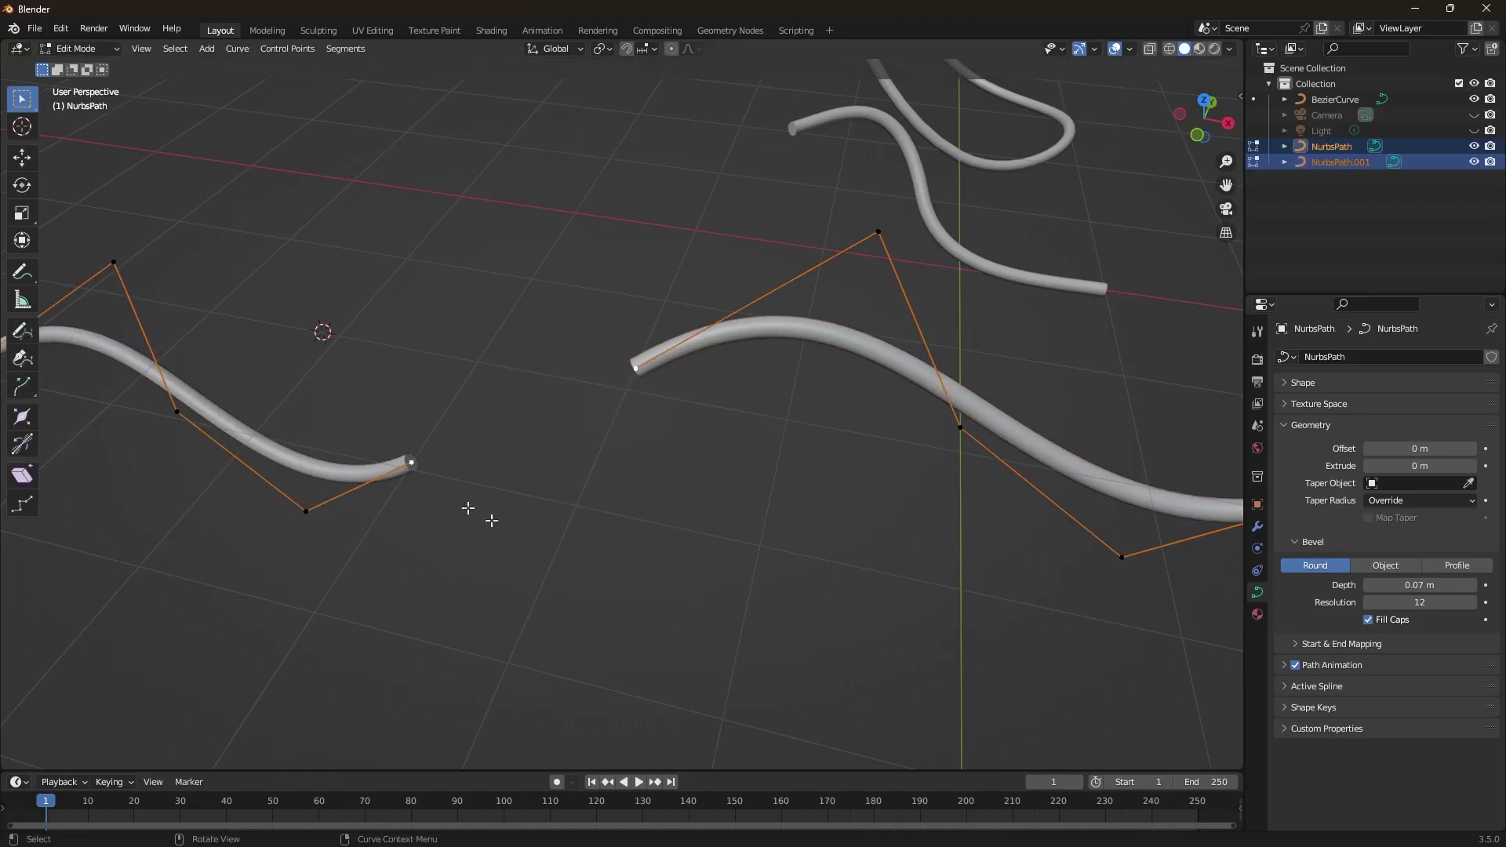
{"action": "middle_click_drag", "start_coordinate": [535, 495], "coordinate": [549, 492]}
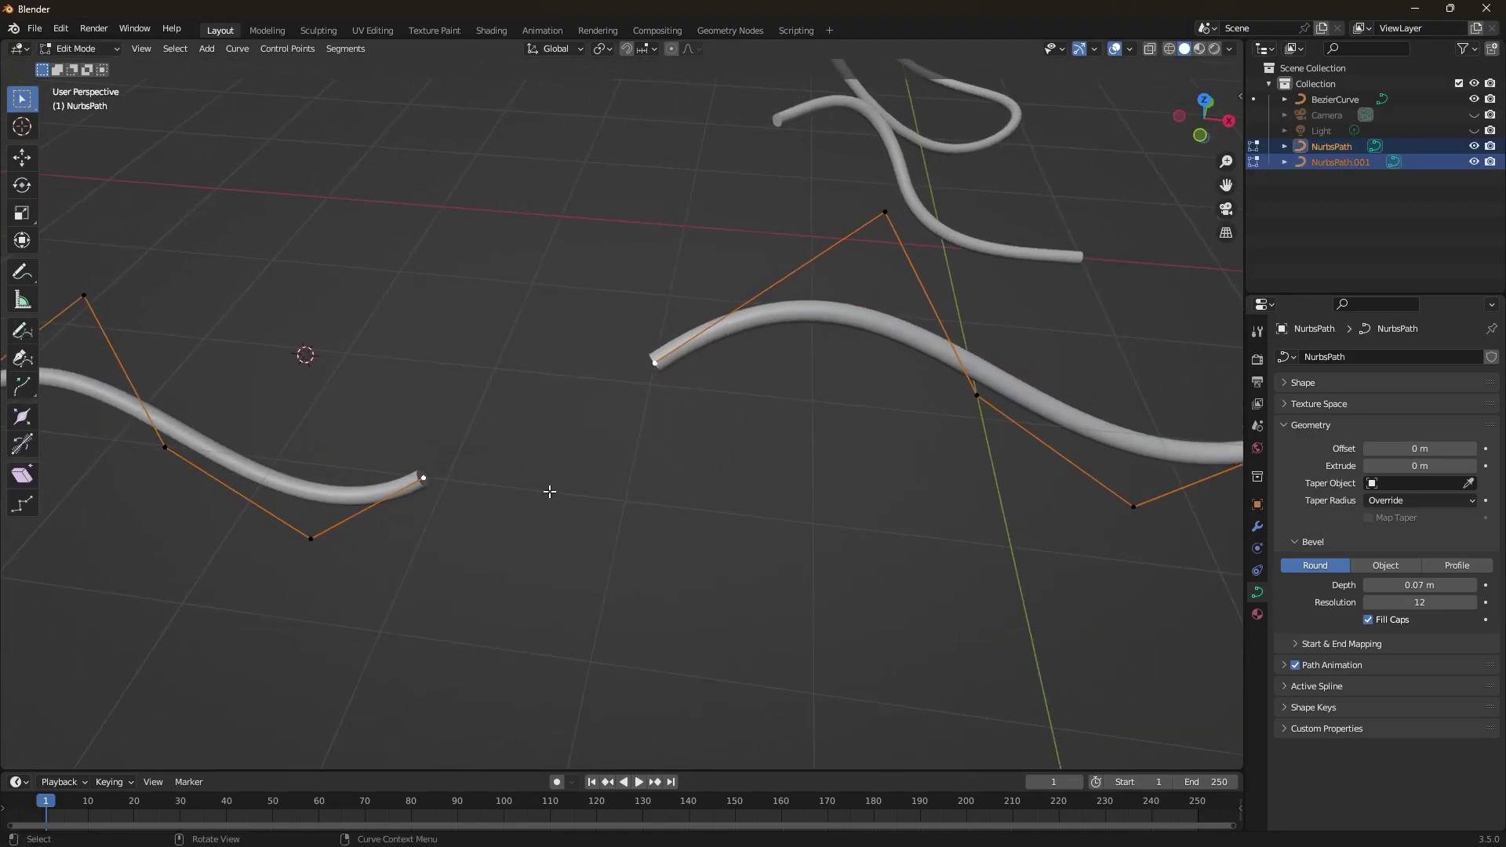
{"action": "key", "text": "f"}
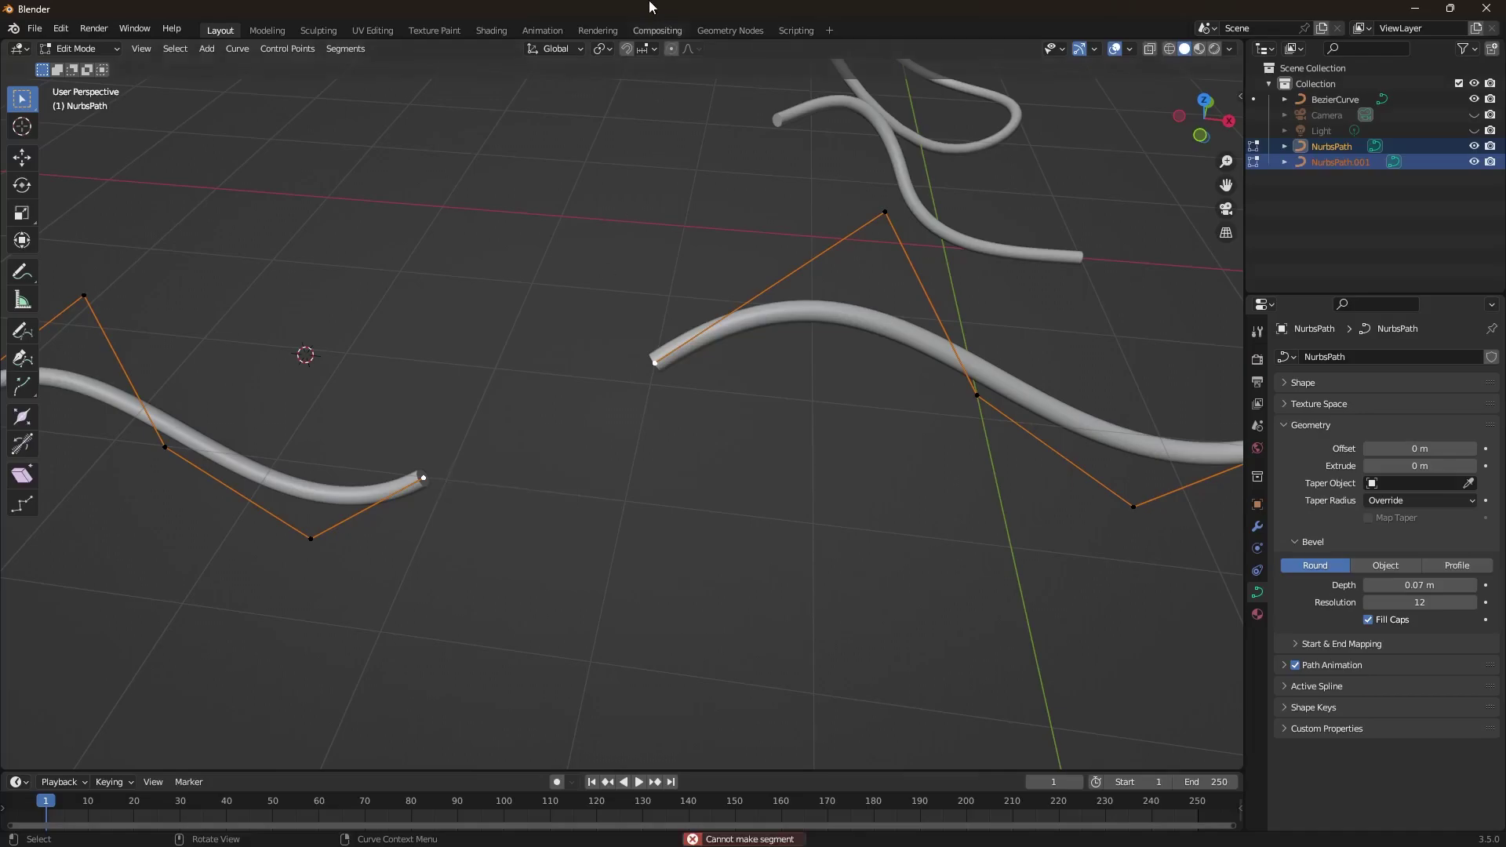
{"action": "middle_click_drag", "start_coordinate": [654, 371], "coordinate": [575, 468]}
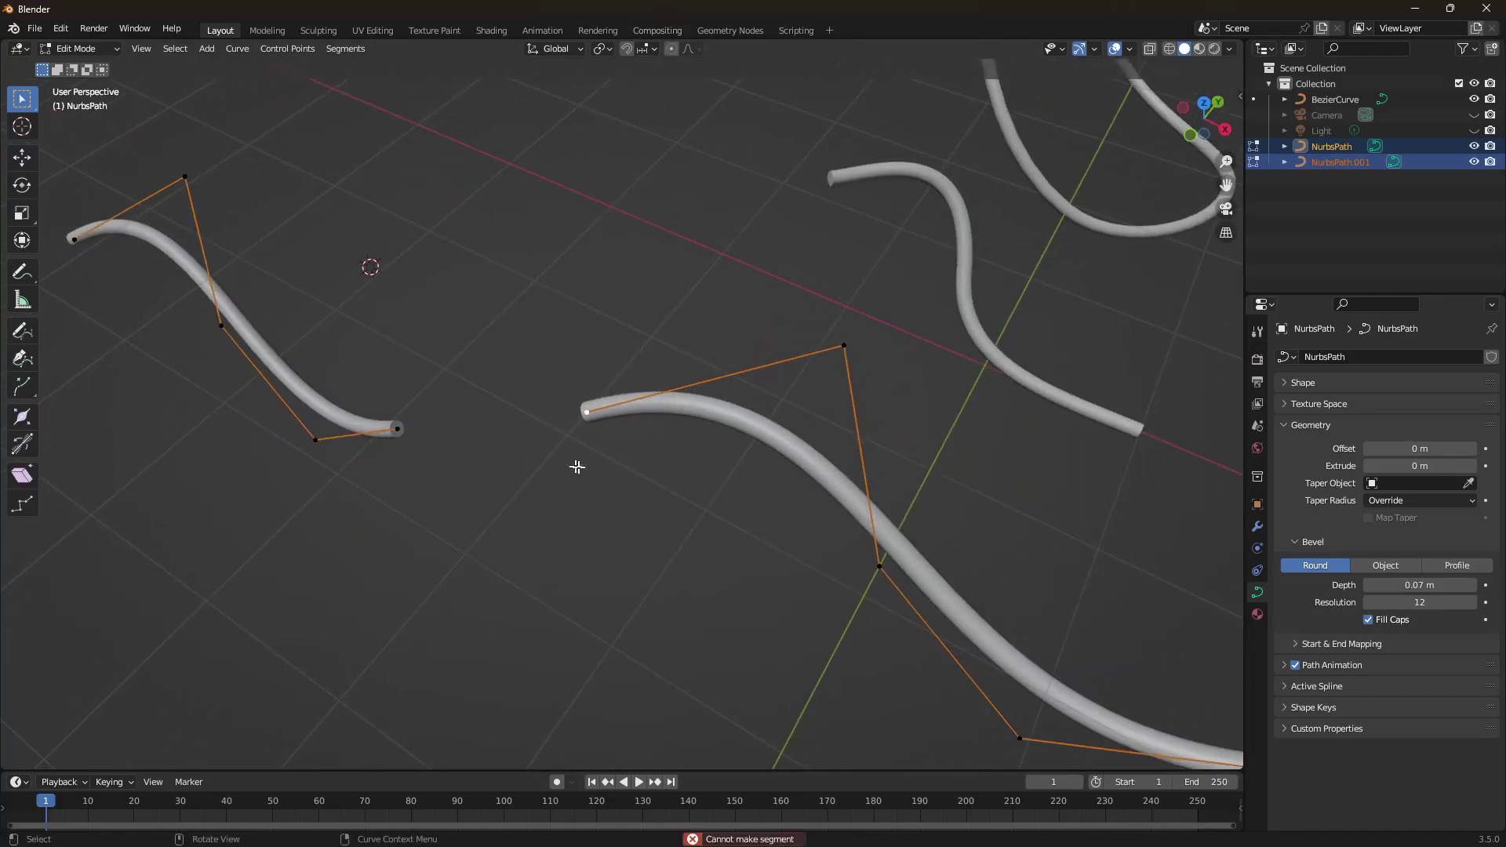
{"action": "left_click", "coordinate": [398, 429]}
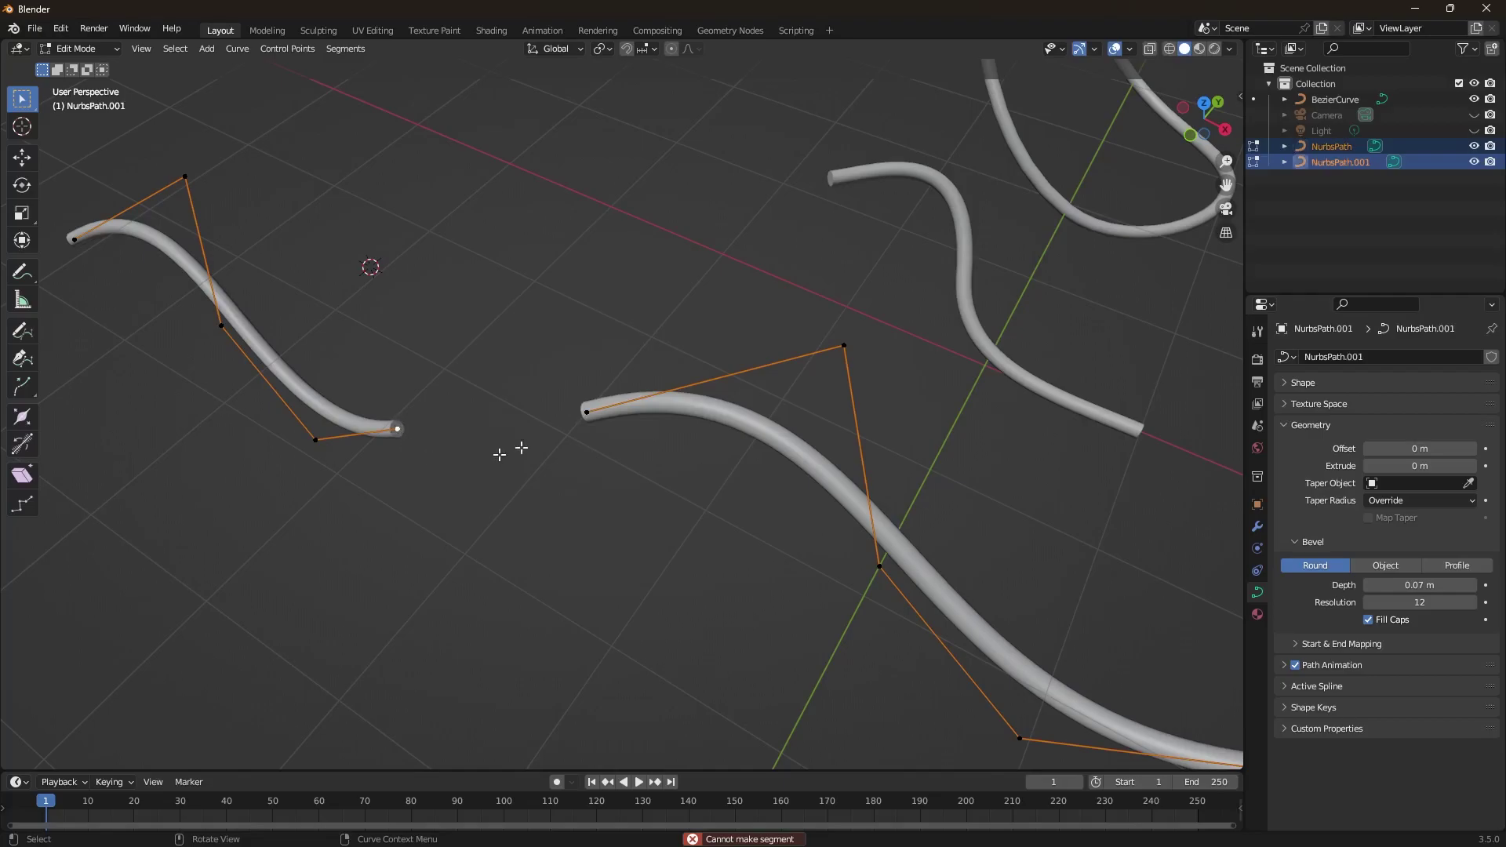
{"action": "left_click", "coordinate": [584, 413], "text": "shift"}
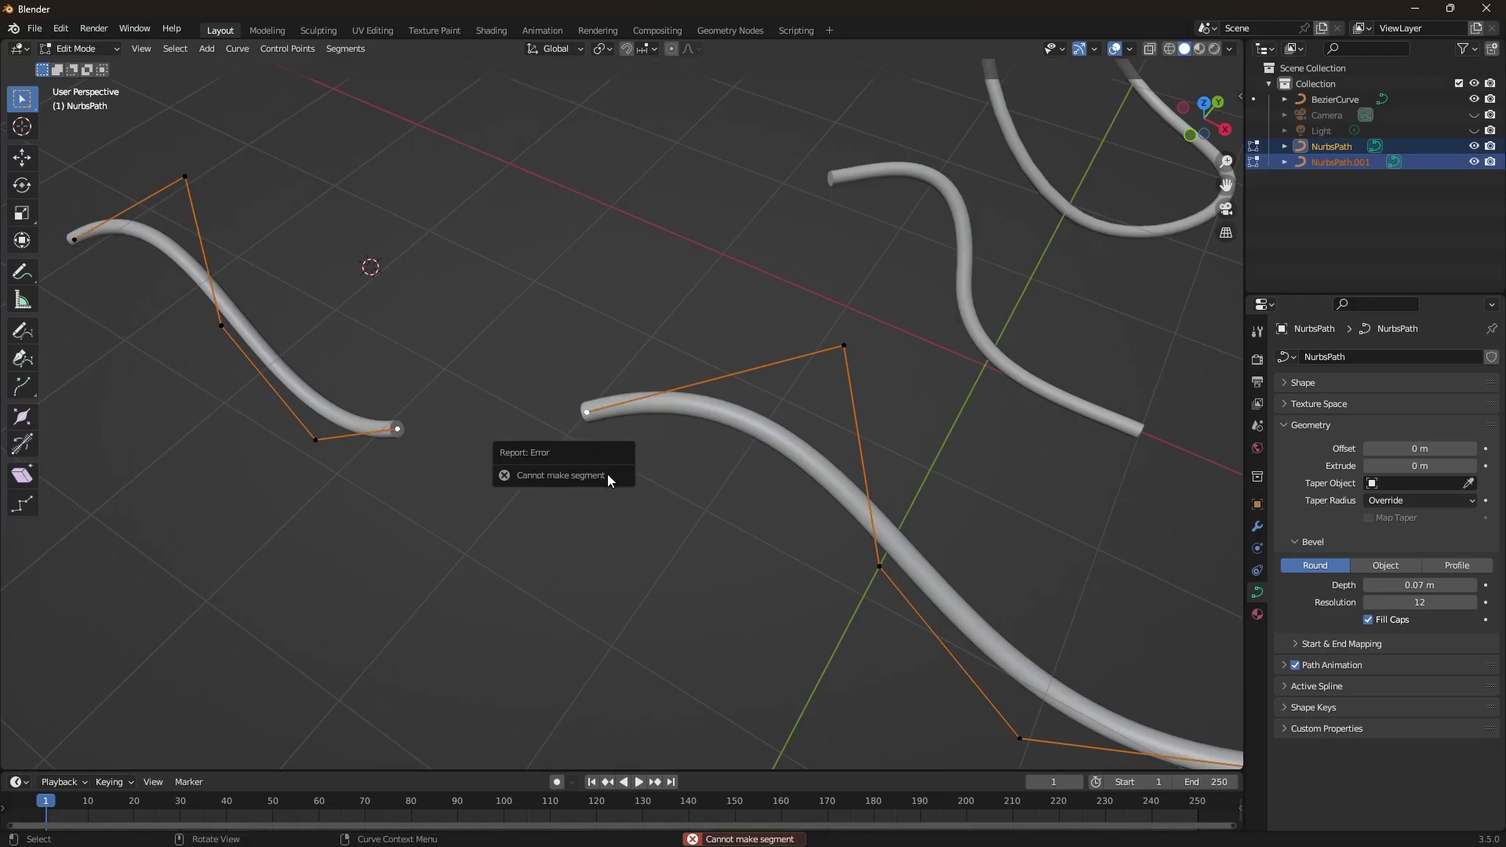
Step: Select only the duplicate path's end control point facing the original and move it slightly
{"action": "left_click", "coordinate": [402, 442]}
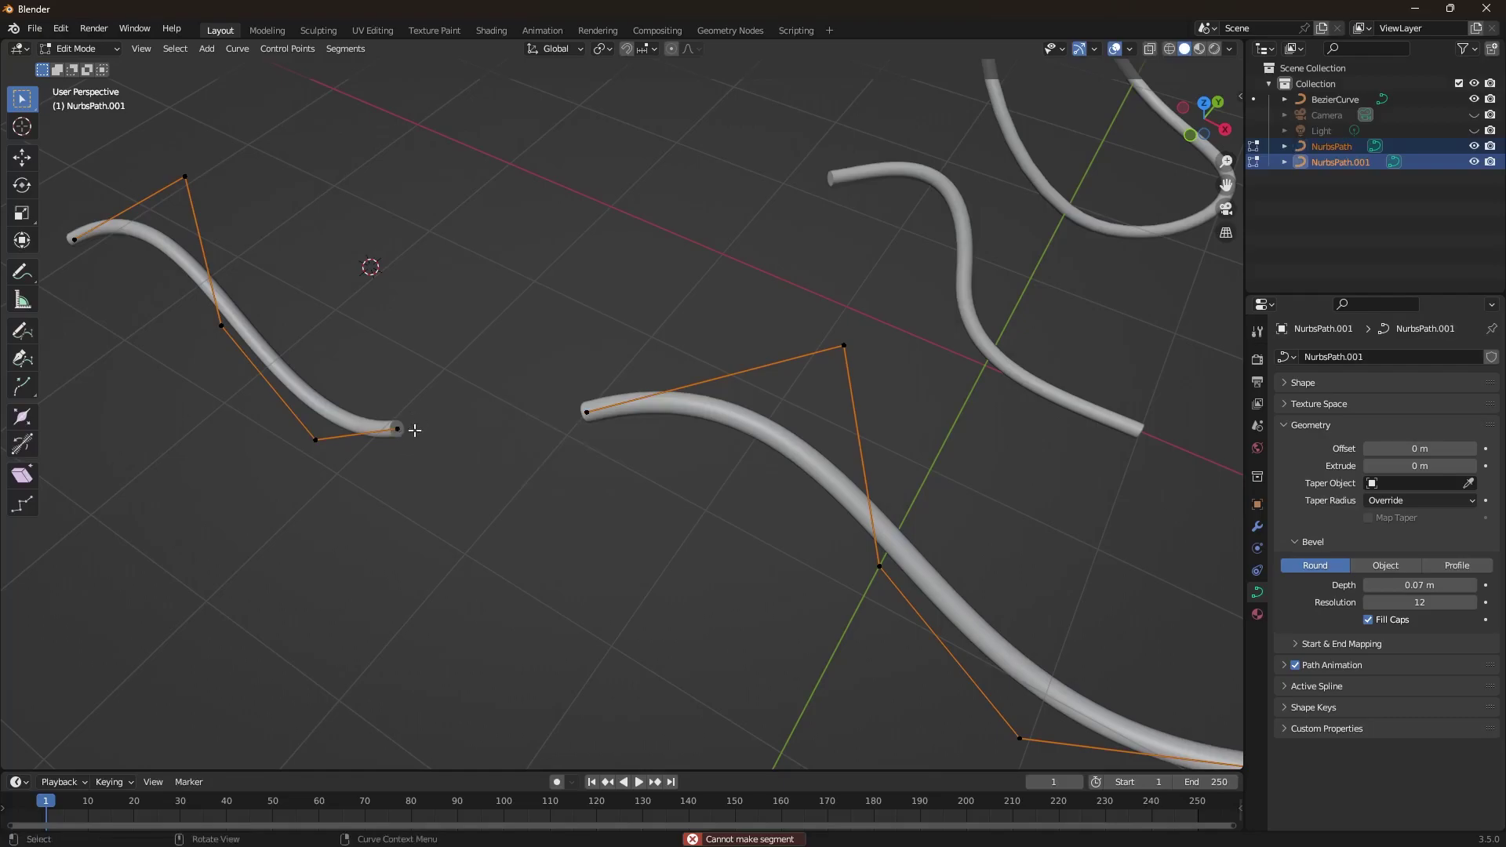
{"action": "left_click", "coordinate": [397, 429]}
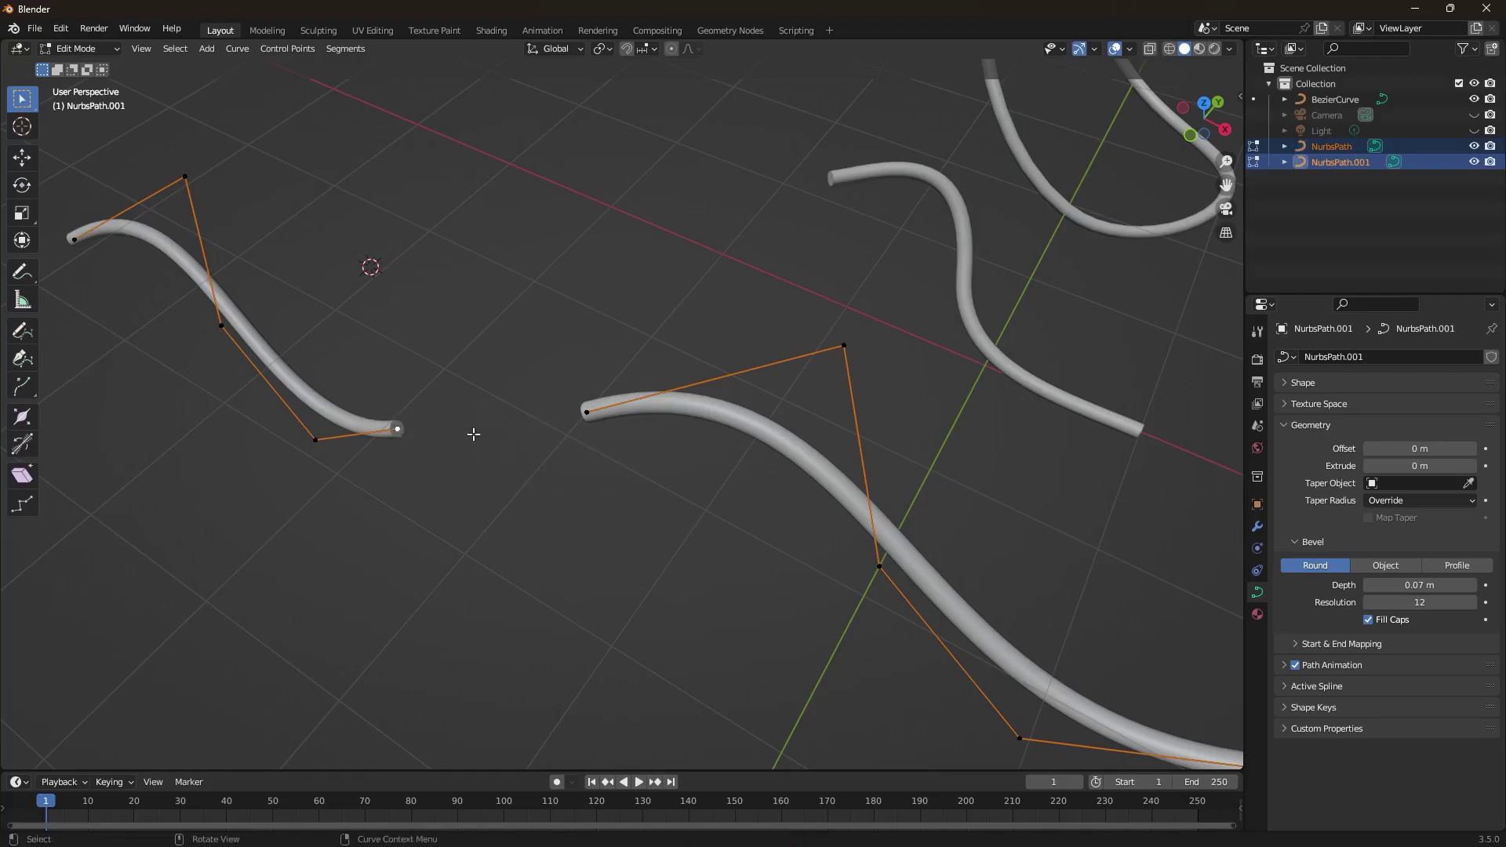
{"action": "key", "text": "g"}
{"action": "left_click", "coordinate": [460, 403]}
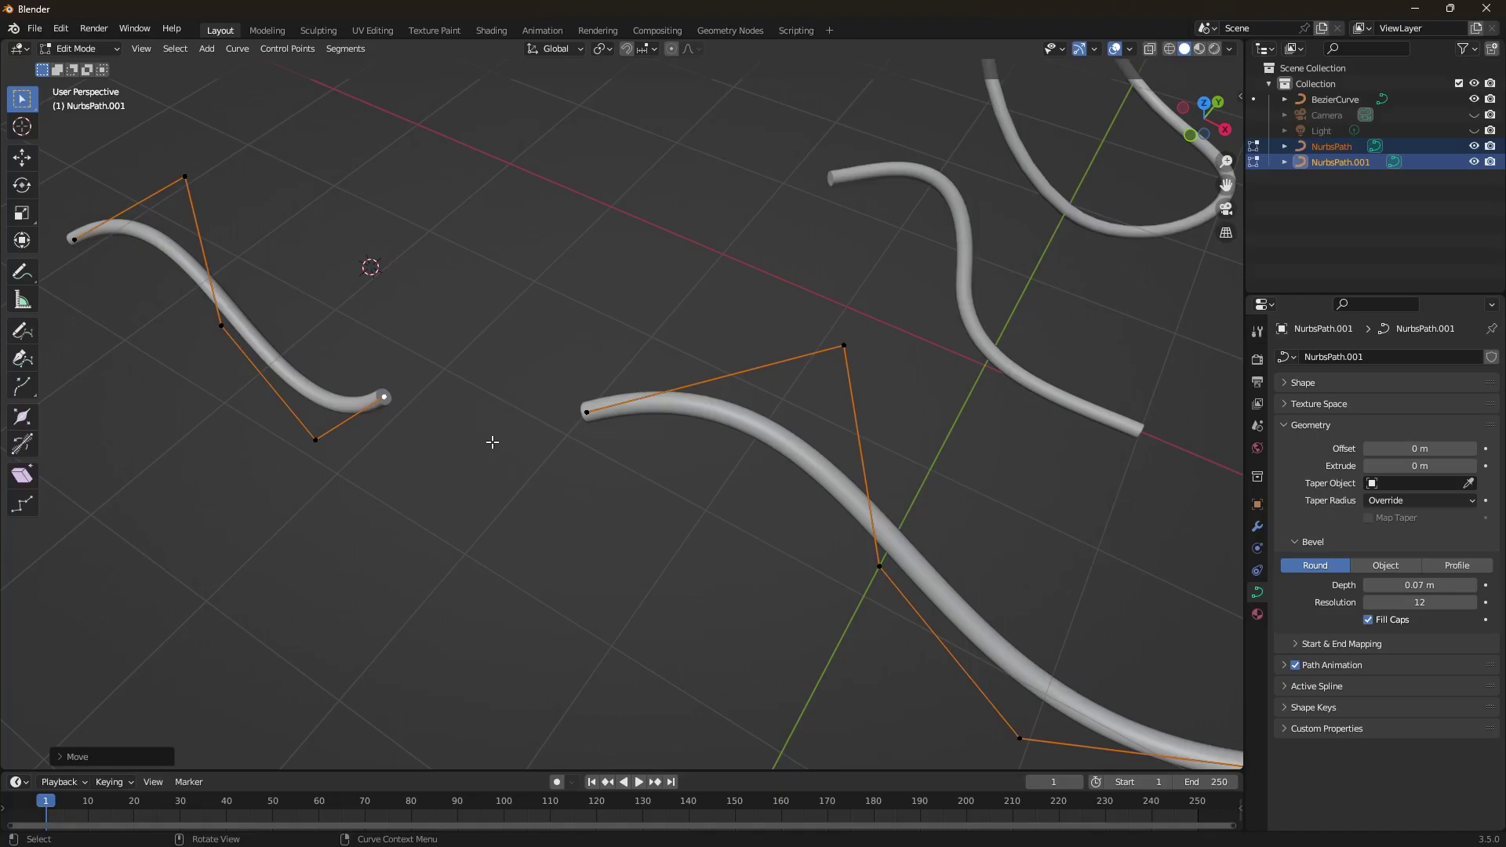
Step: Duplicate the moved end control point and place the loose point a short distance beyond the 3D cursor
{"action": "key", "text": "shift+d"}
{"action": "left_click", "coordinate": [617, 284]}
{"action": "left_click", "coordinate": [386, 398], "text": "shift"}
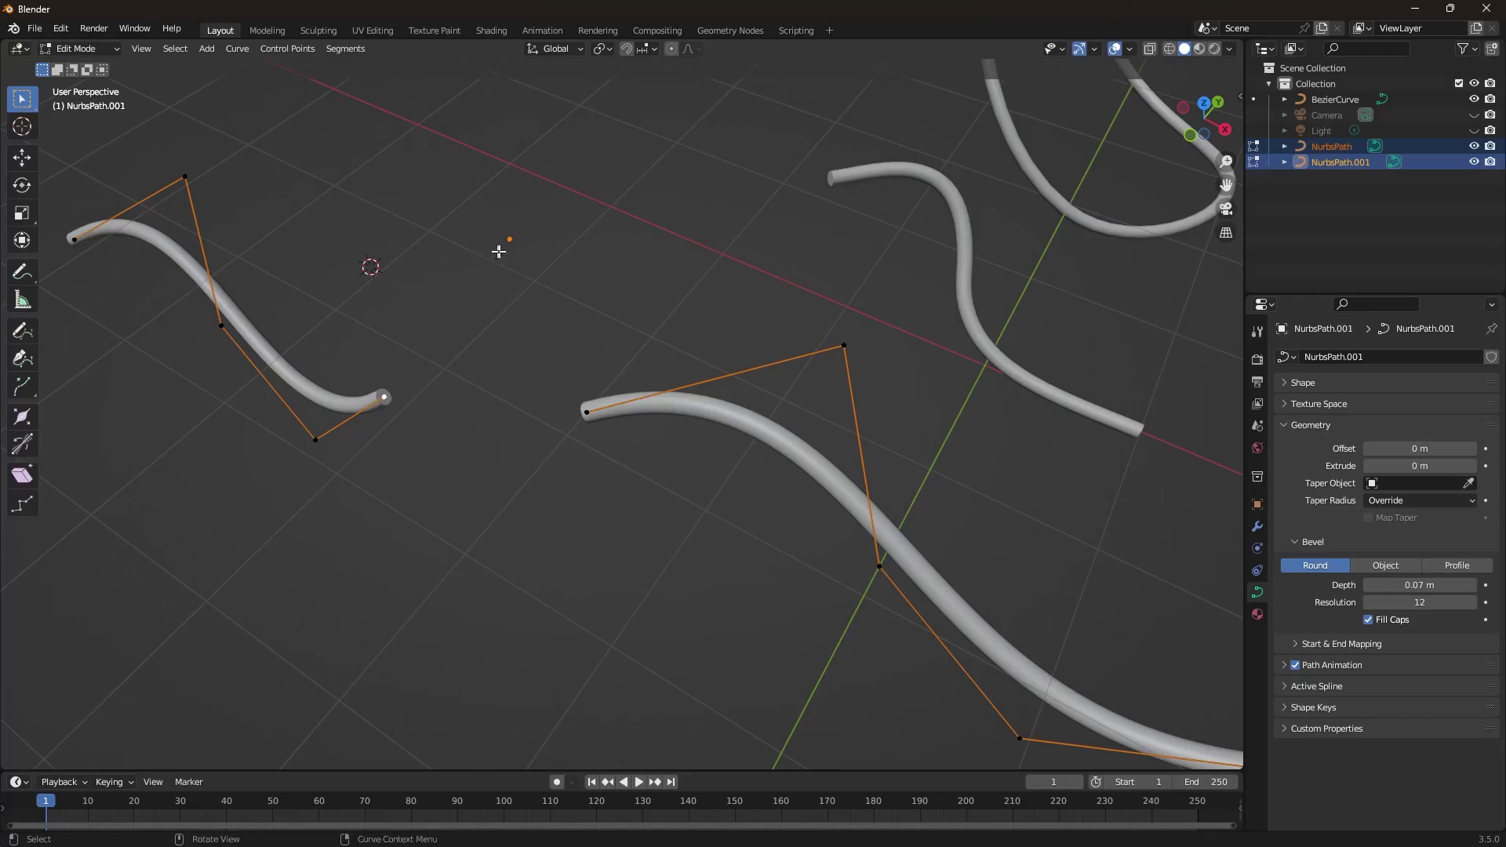
Step: Try making a segment between the loose point and the duplicate path's end point, and undo it
{"action": "left_click_drag", "start_coordinate": [527, 224], "coordinate": [490, 272]}
{"action": "left_click", "coordinate": [385, 398], "text": "shift"}
{"action": "key", "text": "f"}
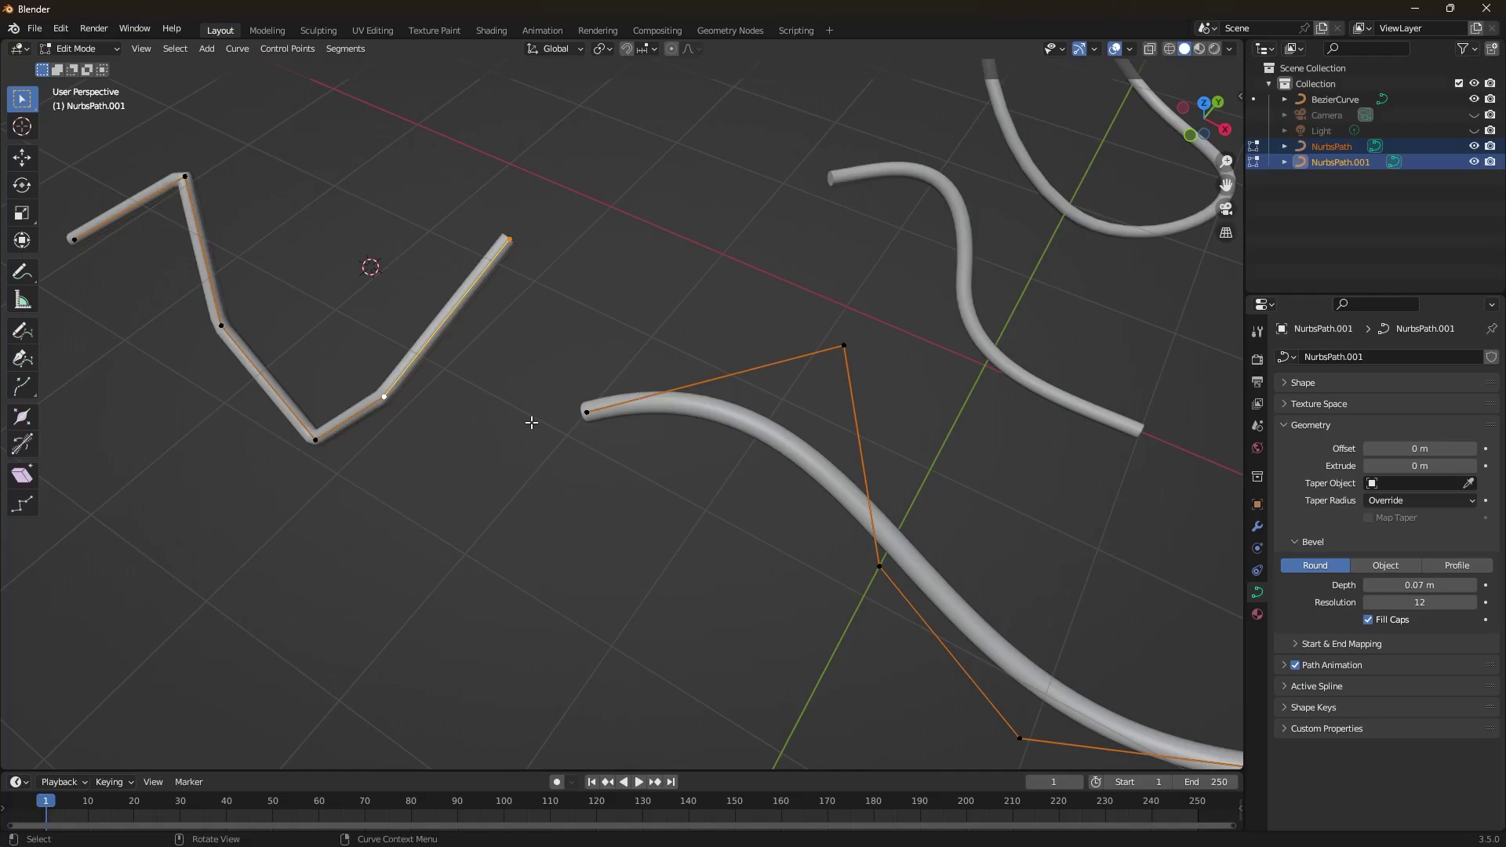
{"action": "key", "text": "ctrl+z"}
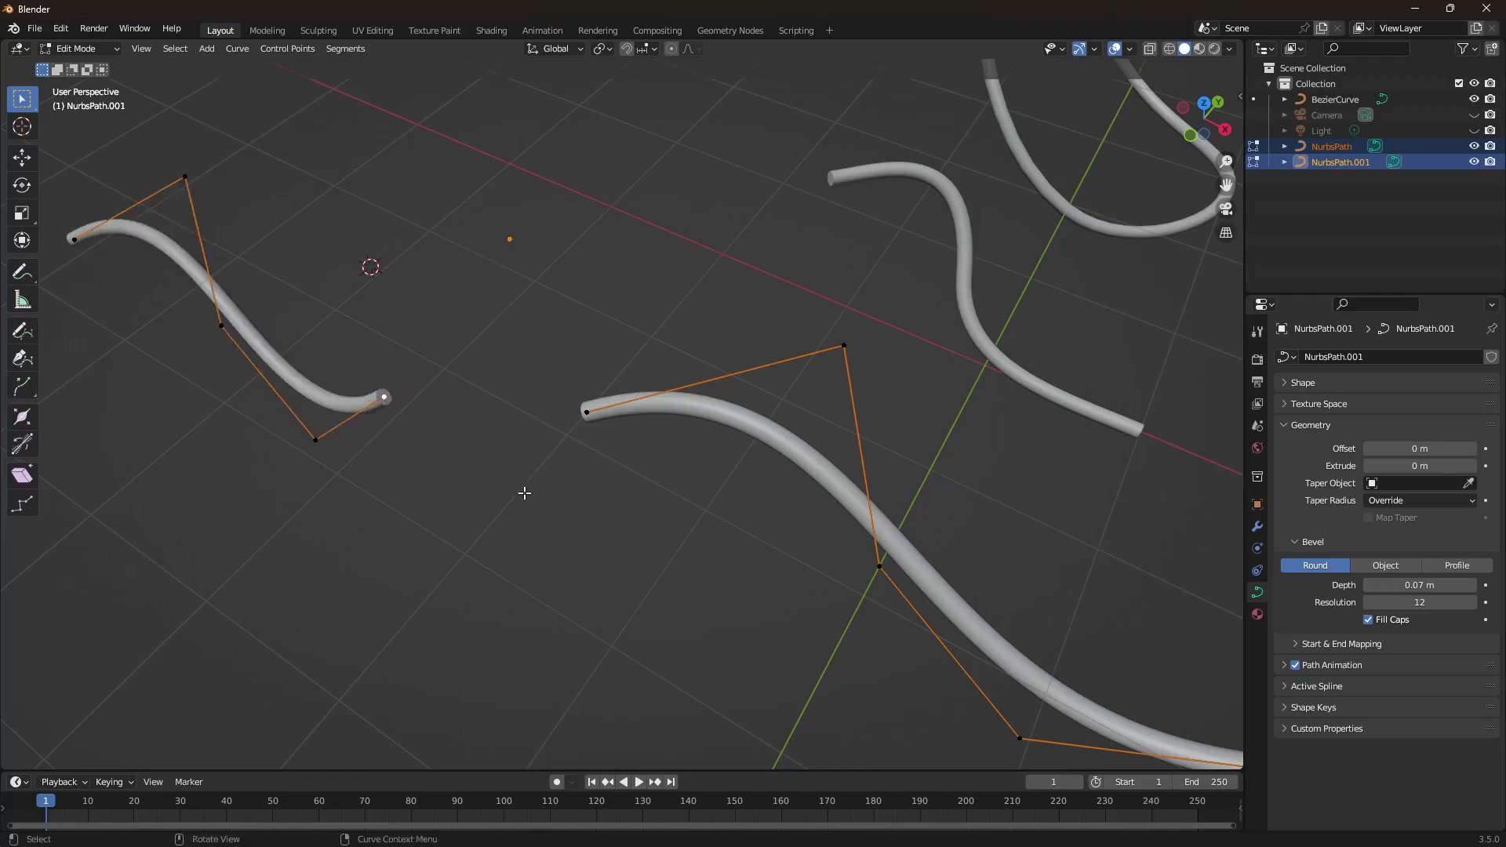
Step: Duplicate the selected end control point of the second path, place the copy well away, and join both points with a segment
{"action": "middle_click_drag", "start_coordinate": [521, 494], "coordinate": [500, 380]}
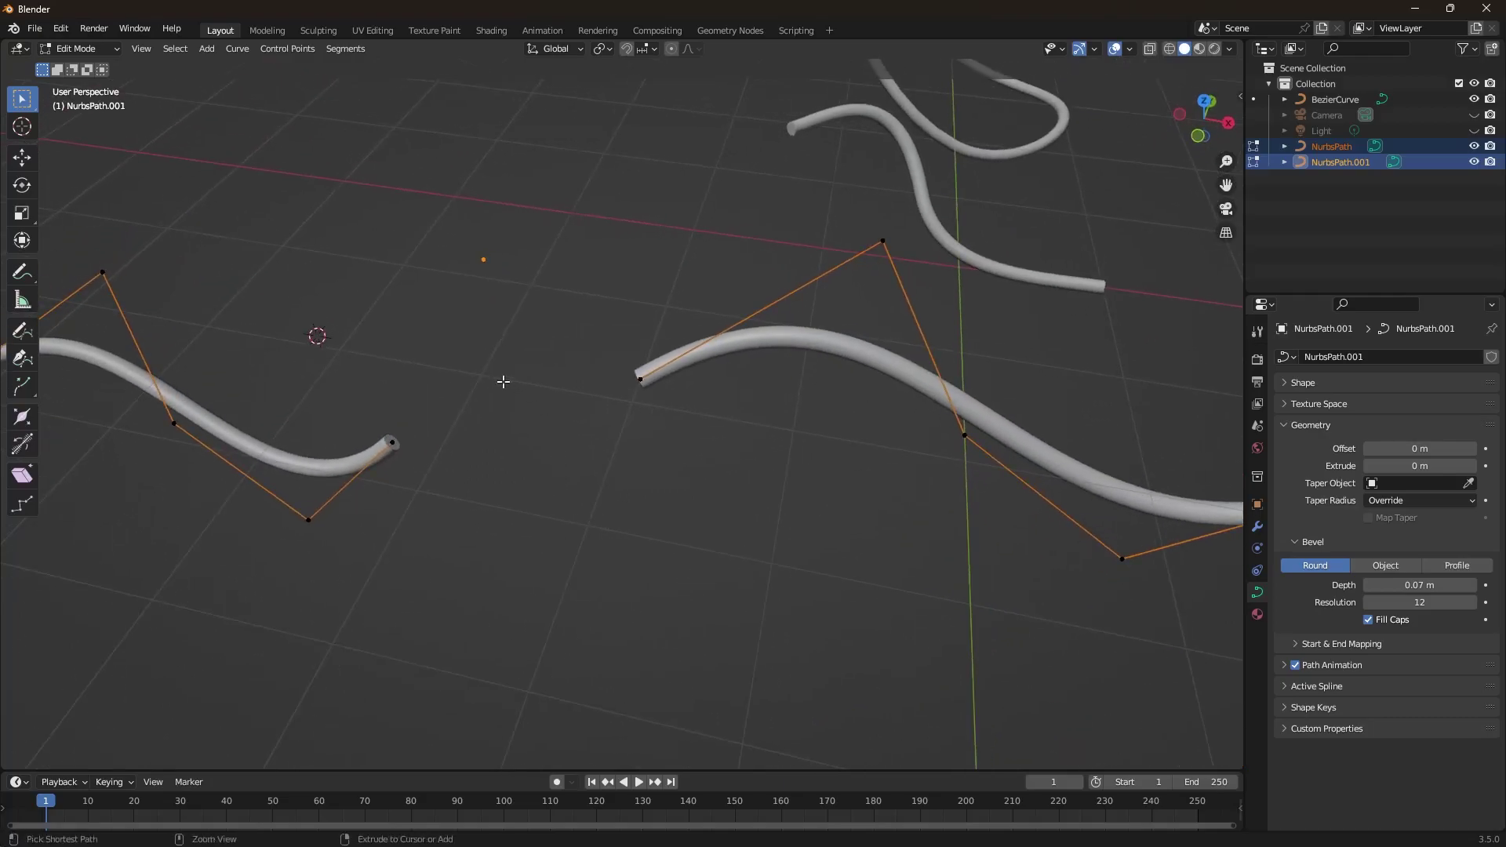
{"action": "middle_click_drag", "start_coordinate": [497, 437], "coordinate": [695, 438]}
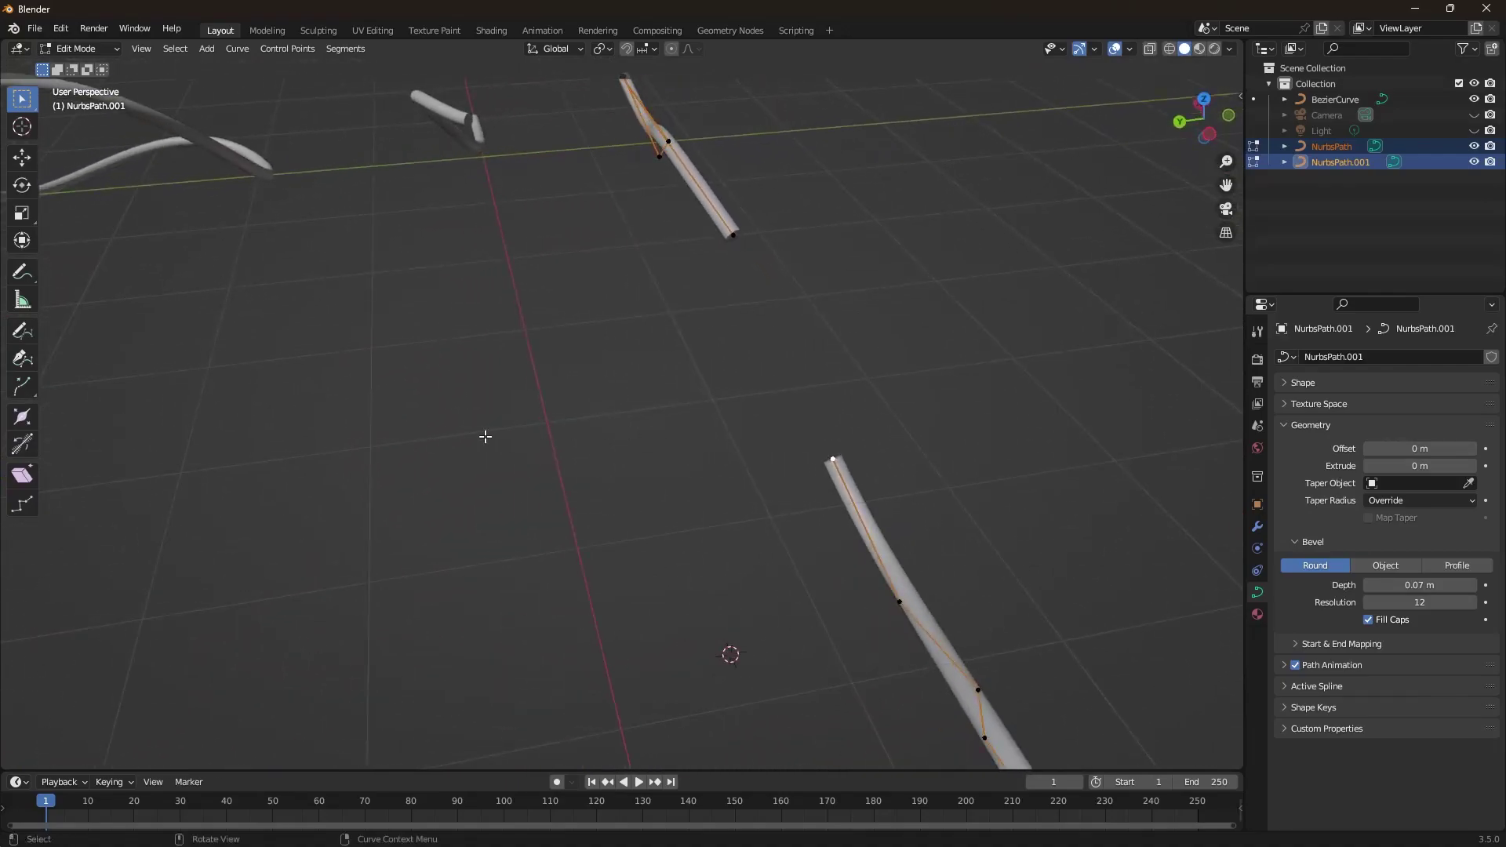
{"action": "key", "text": "shift"}
{"action": "key", "text": "shift+d"}
{"action": "left_click", "coordinate": [206, 431]}
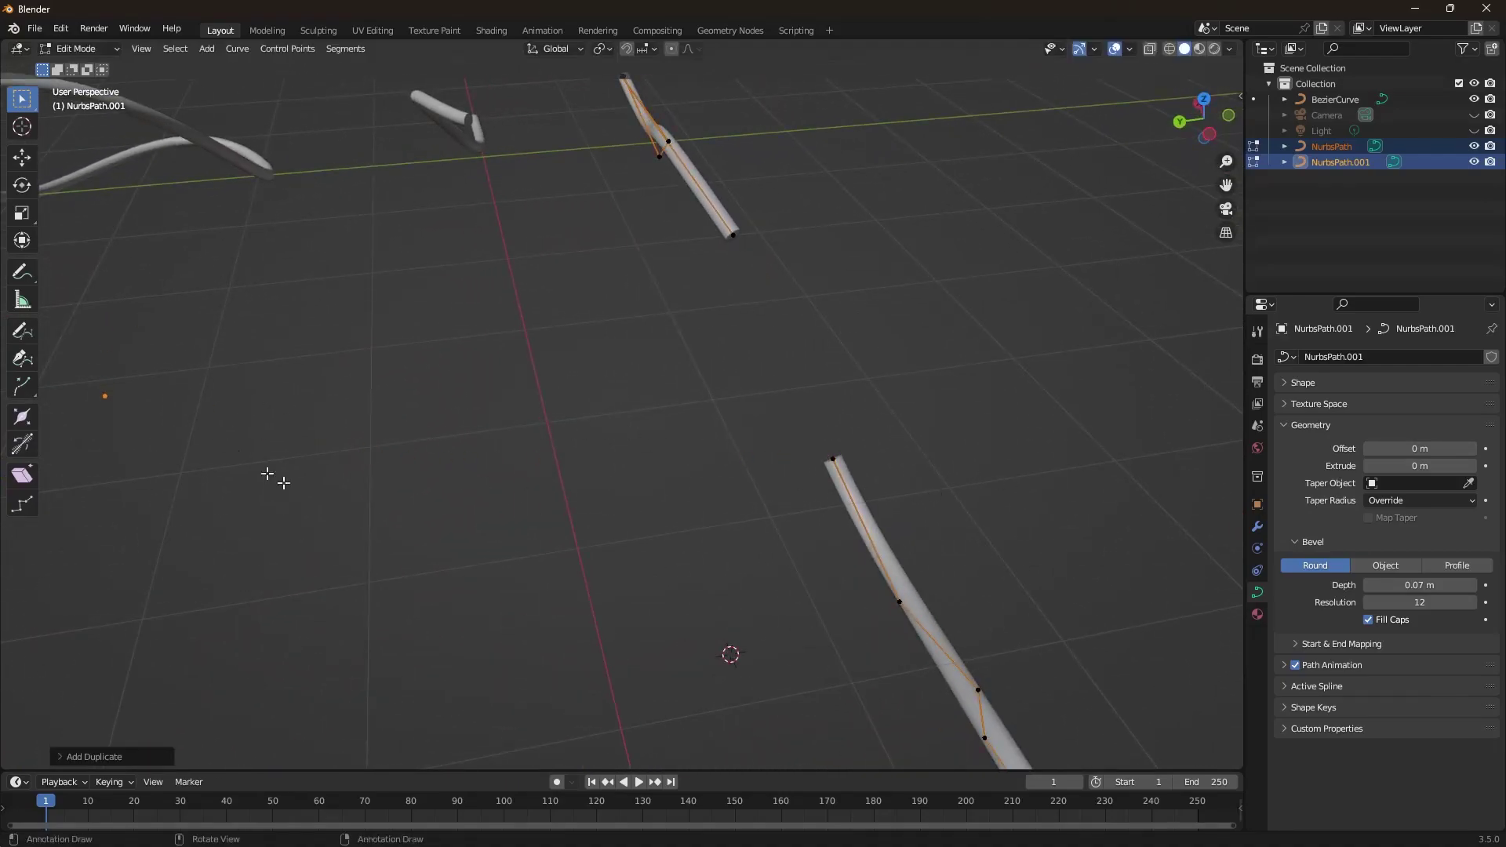
{"action": "left_click", "coordinate": [832, 463]}
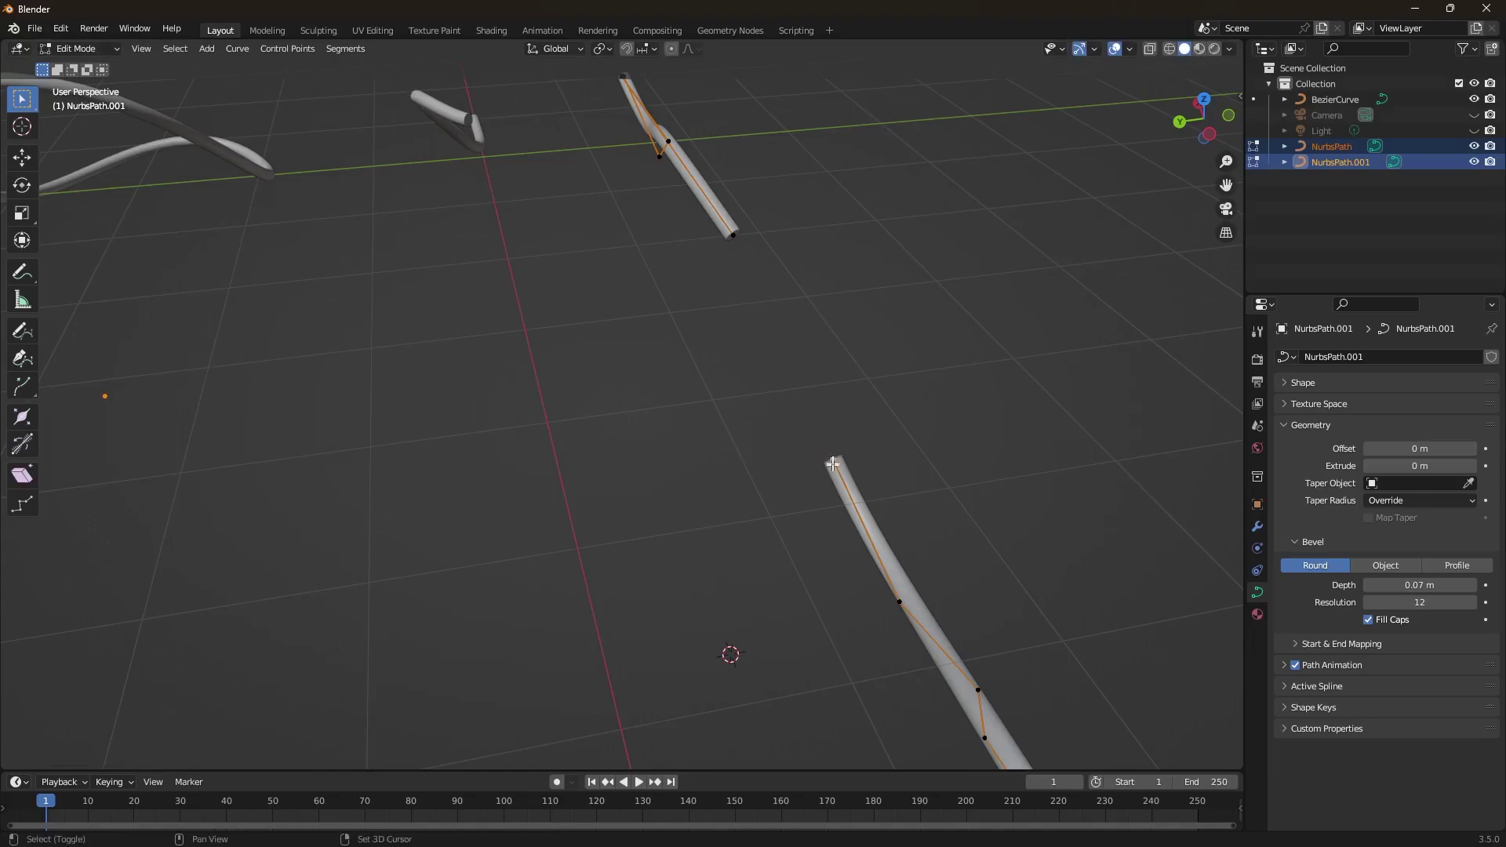
{"action": "key", "text": "f"}
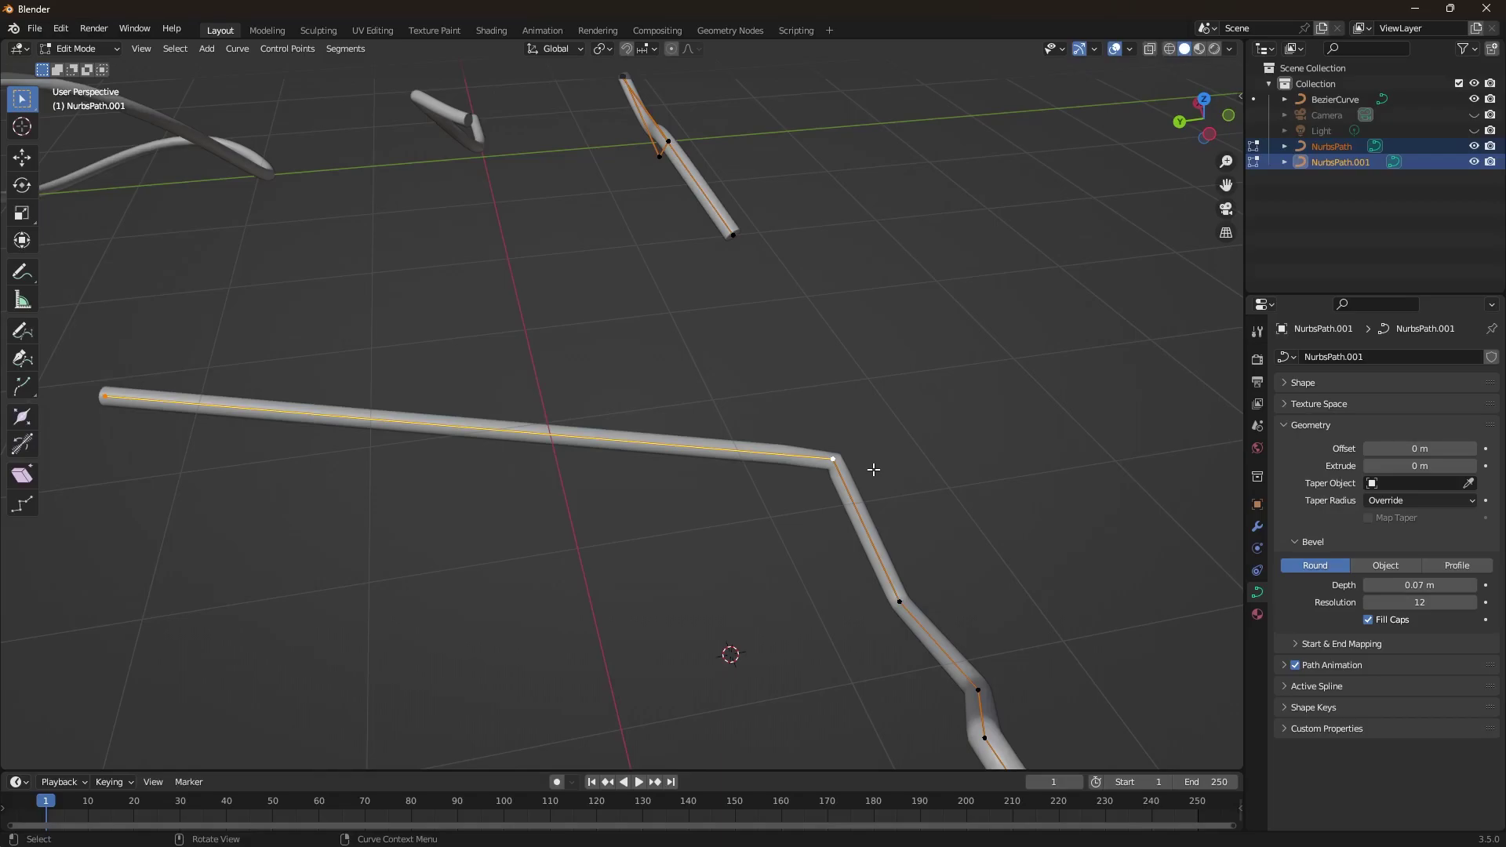
Step: Select the free end of the new long segment and extrude four connected segments that turn back alongside it
{"action": "middle_click_drag", "start_coordinate": [251, 487], "coordinate": [485, 424]}
{"action": "left_click", "coordinate": [477, 385]}
{"action": "middle_click_drag", "start_coordinate": [582, 467], "coordinate": [544, 482]}
{"action": "key", "text": "e"}
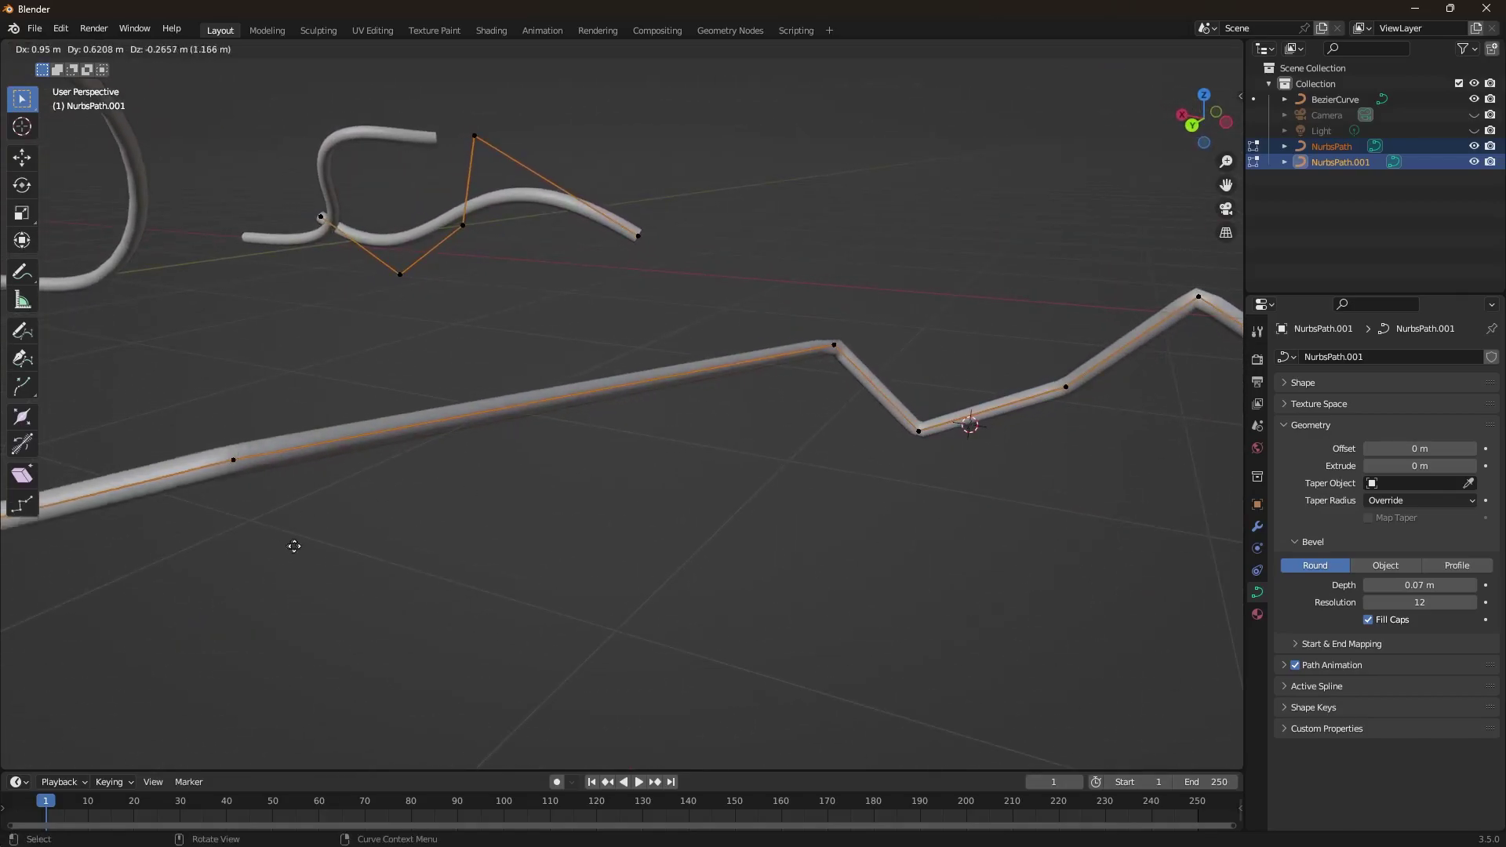
{"action": "left_click", "coordinate": [479, 656]}
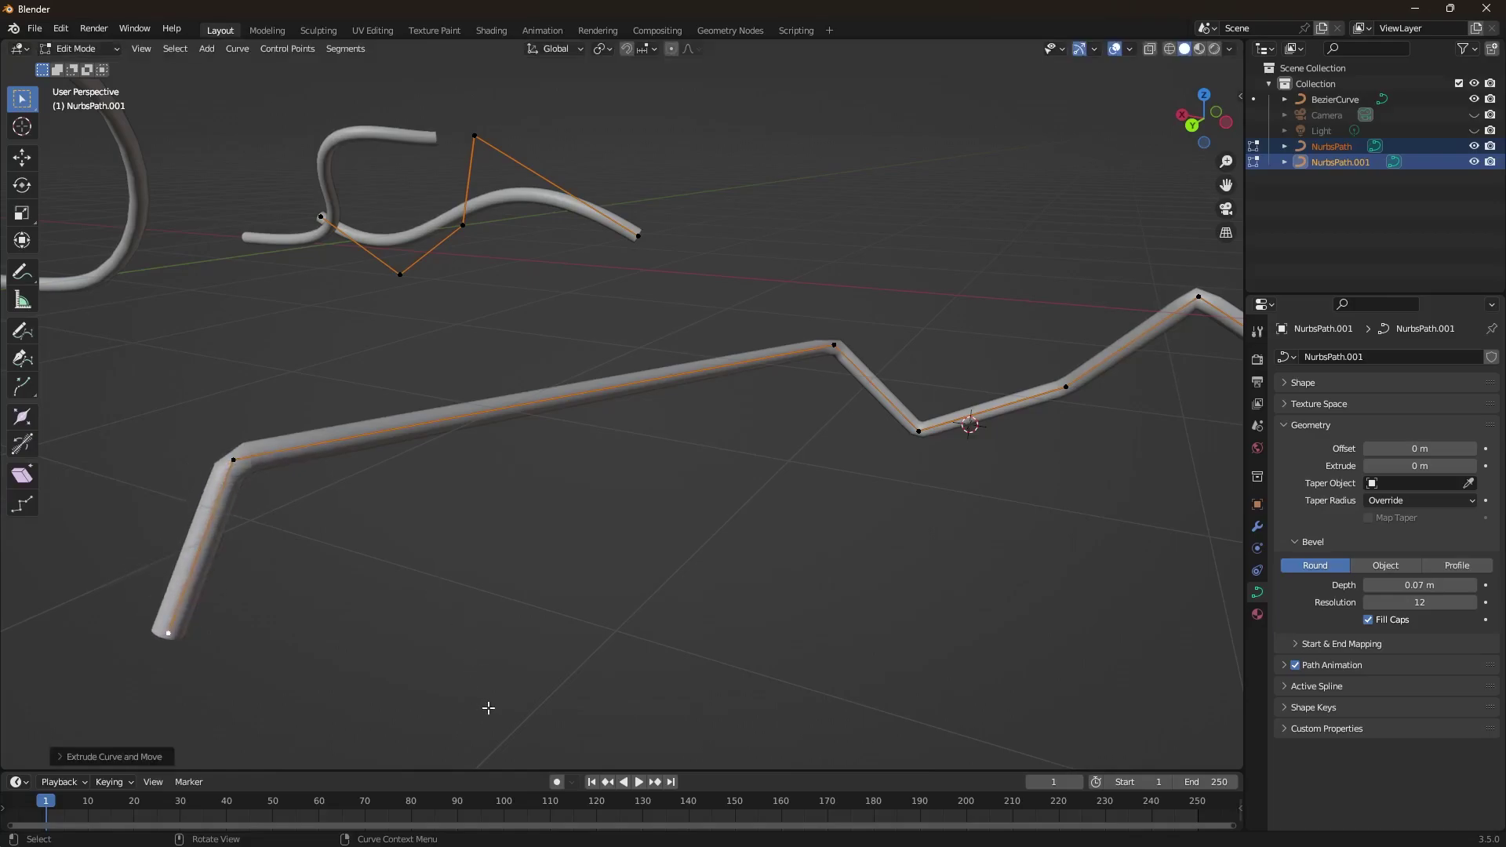
{"action": "key", "text": "e"}
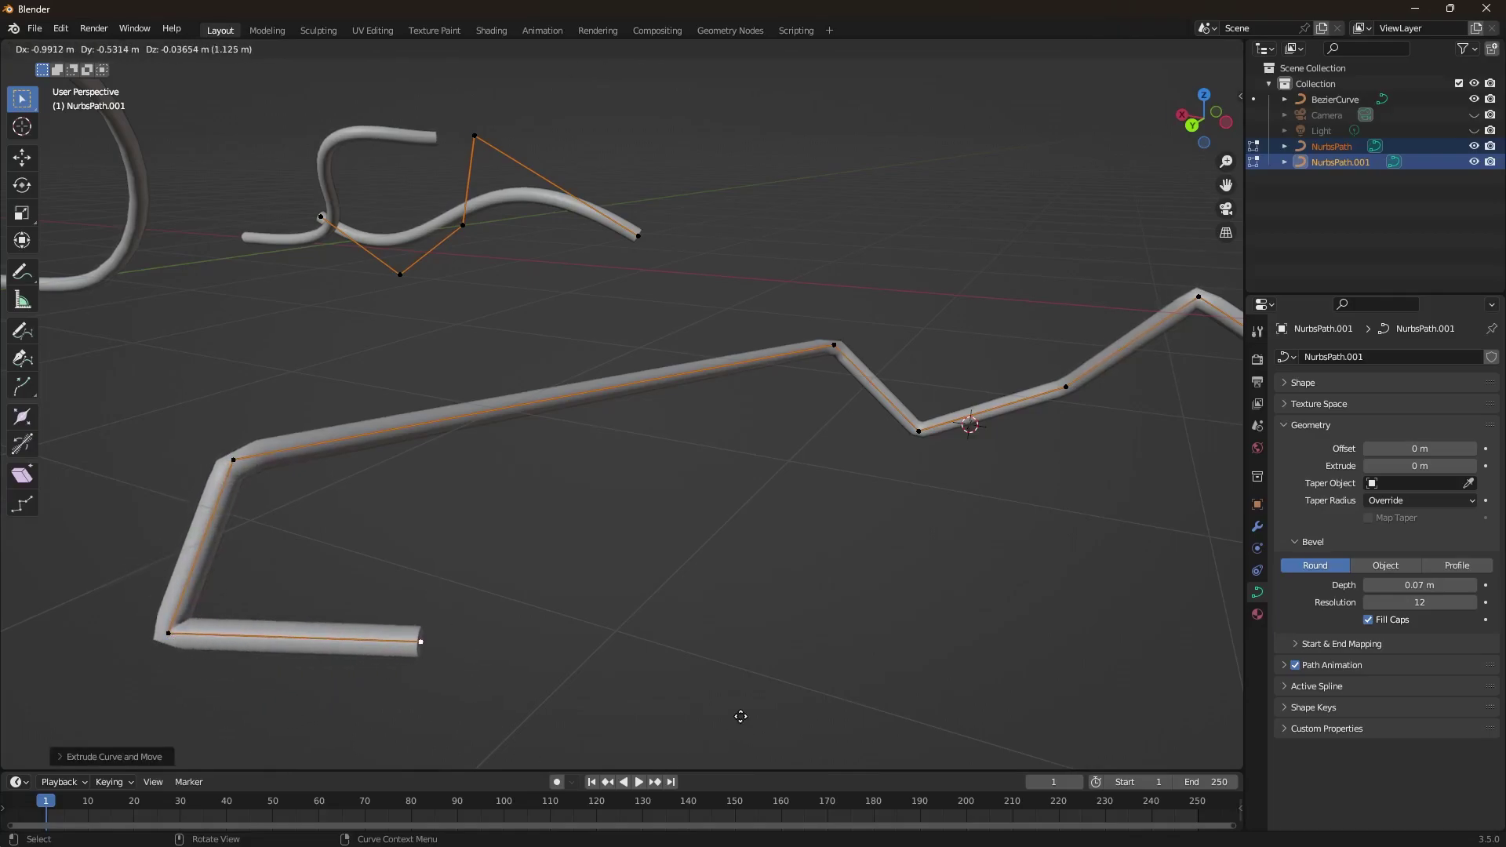
{"action": "left_click", "coordinate": [838, 669]}
{"action": "key", "text": "e"}
{"action": "left_click", "coordinate": [977, 630]}
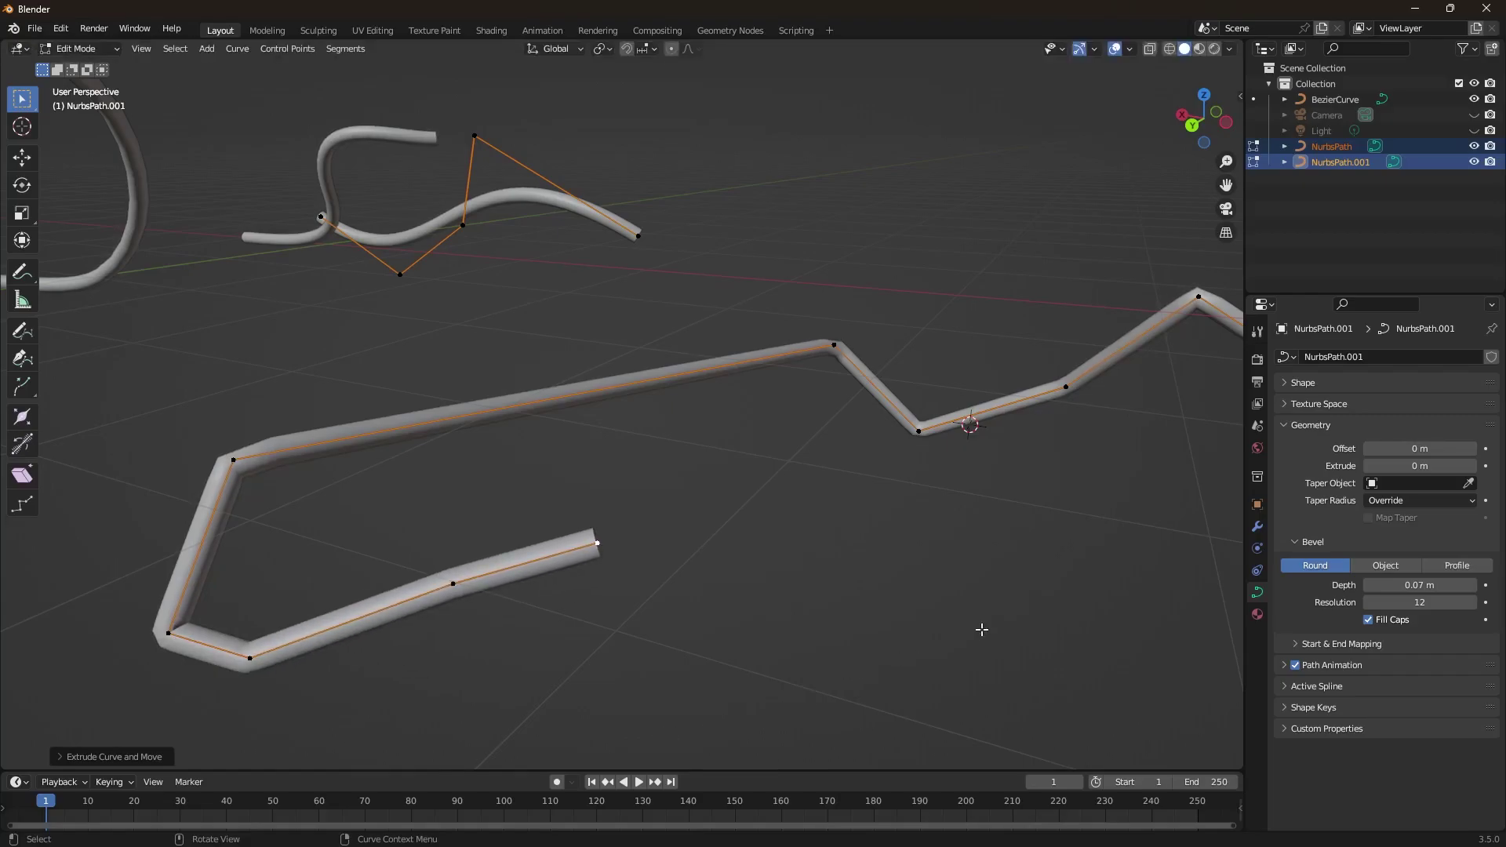
Step: Extrude three more segments from the free end, running past the 3D cursor and beyond the original path's far end
{"action": "scroll", "coordinate": [983, 630], "scroll_direction": "down", "scroll_amount": 2}
{"action": "middle_click_drag", "start_coordinate": [921, 612], "coordinate": [972, 641]}
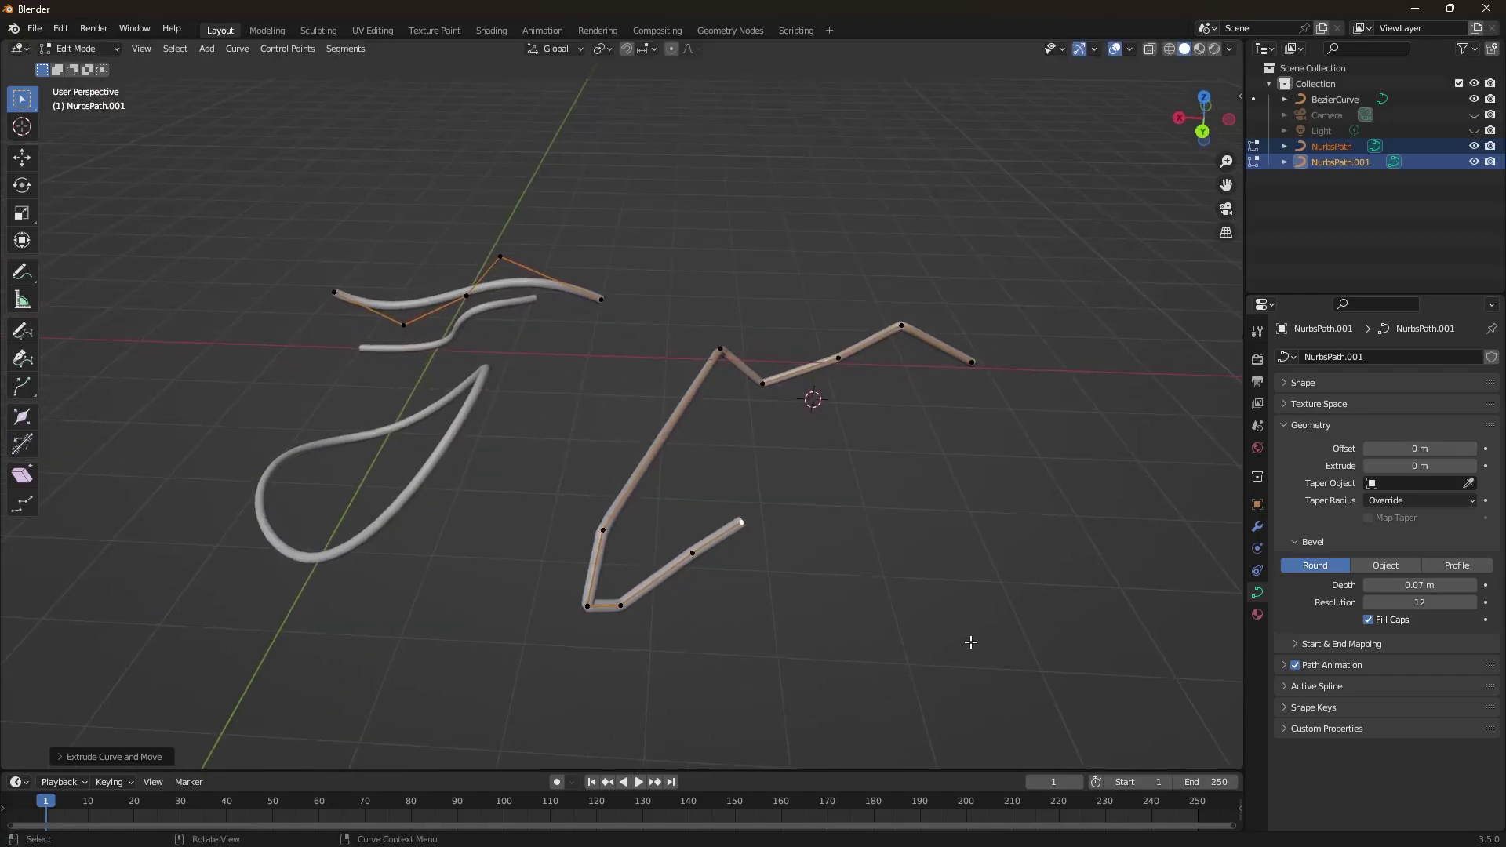
{"action": "key", "text": "e"}
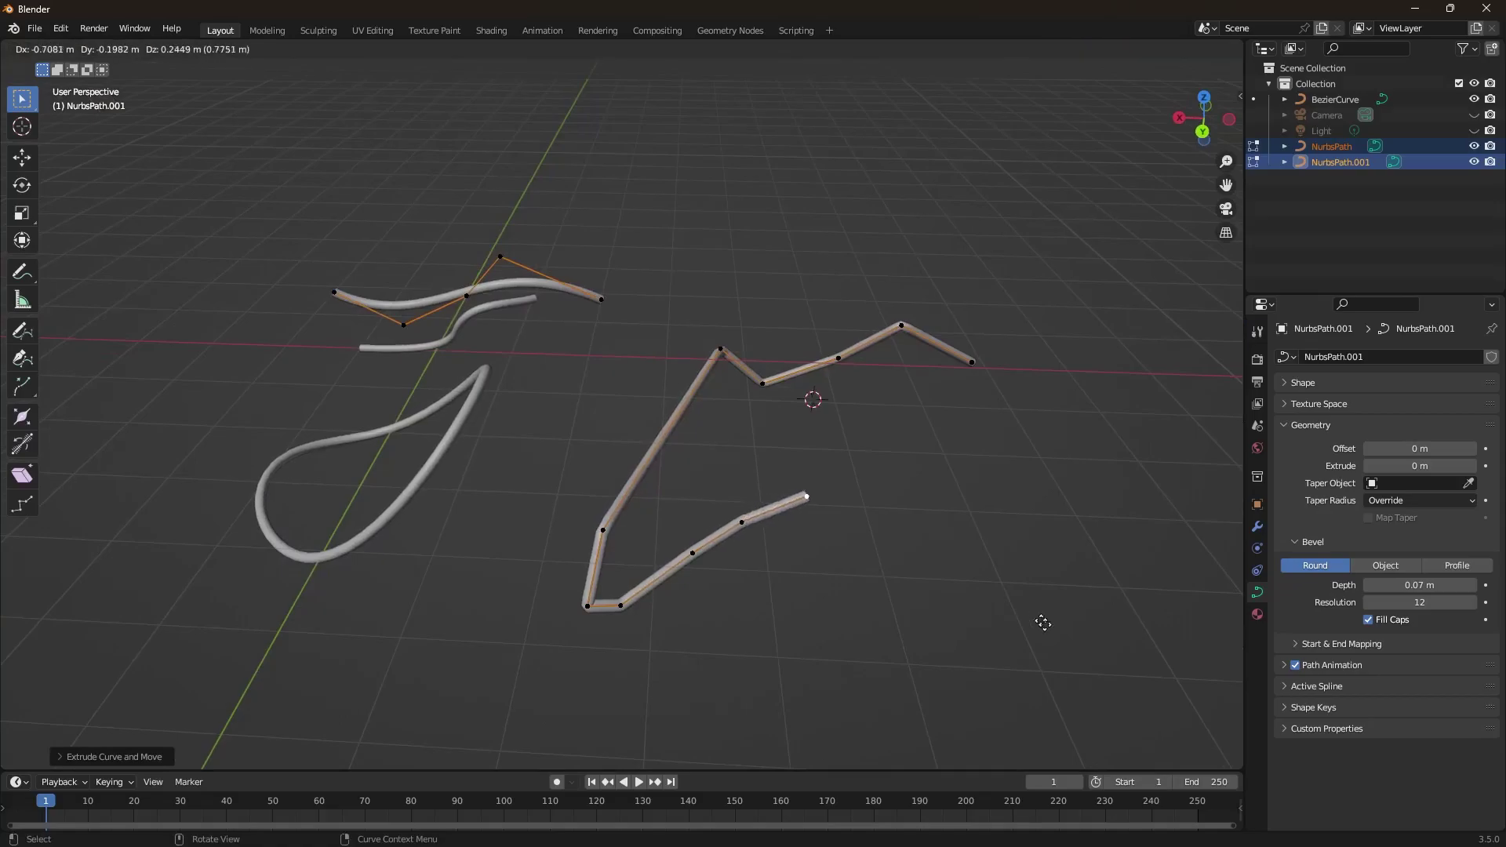
{"action": "left_click", "coordinate": [1106, 617]}
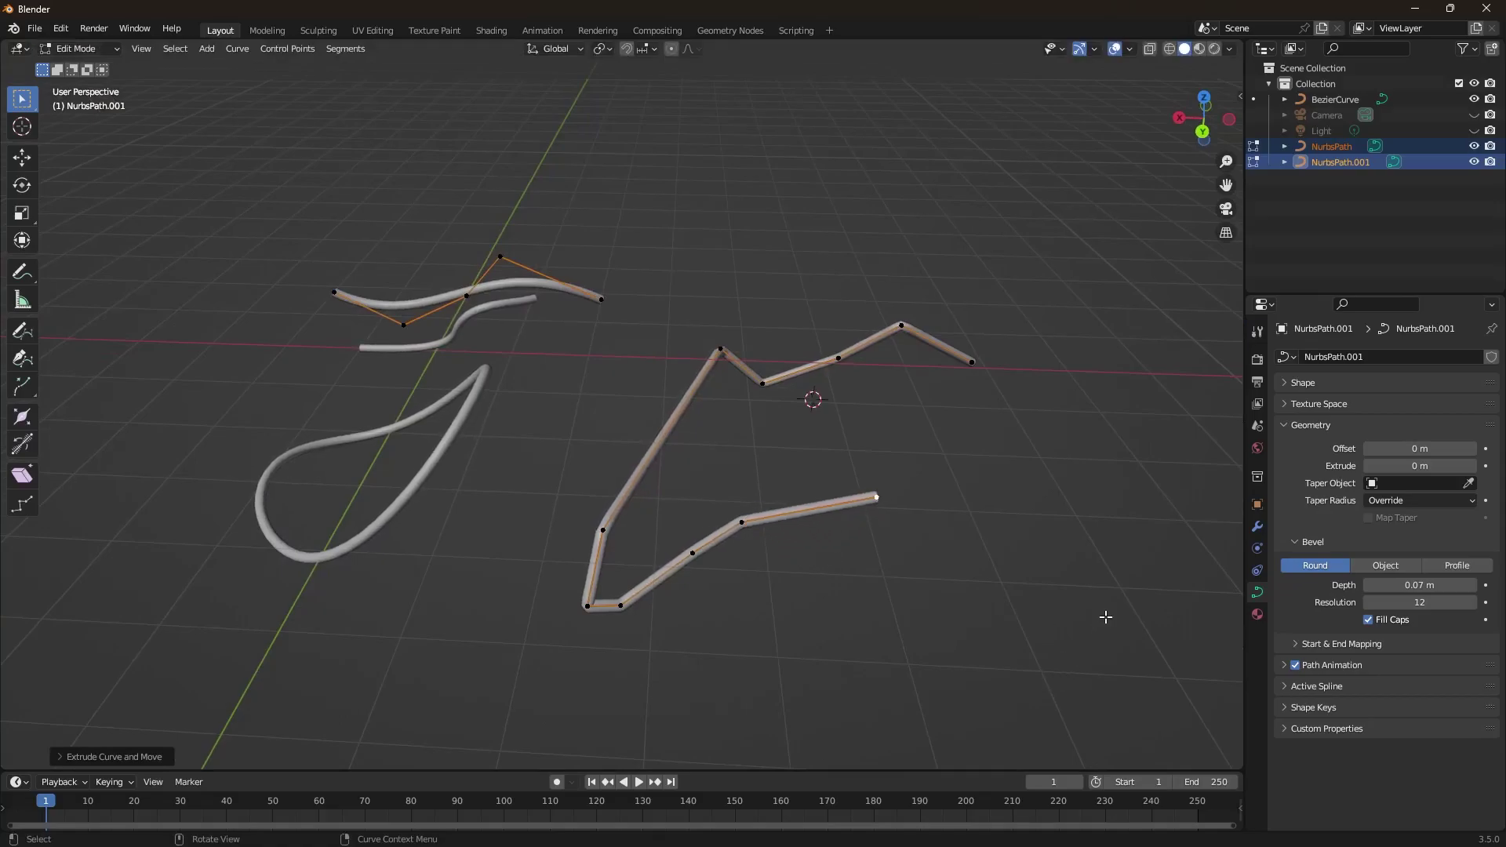
{"action": "key", "text": "e"}
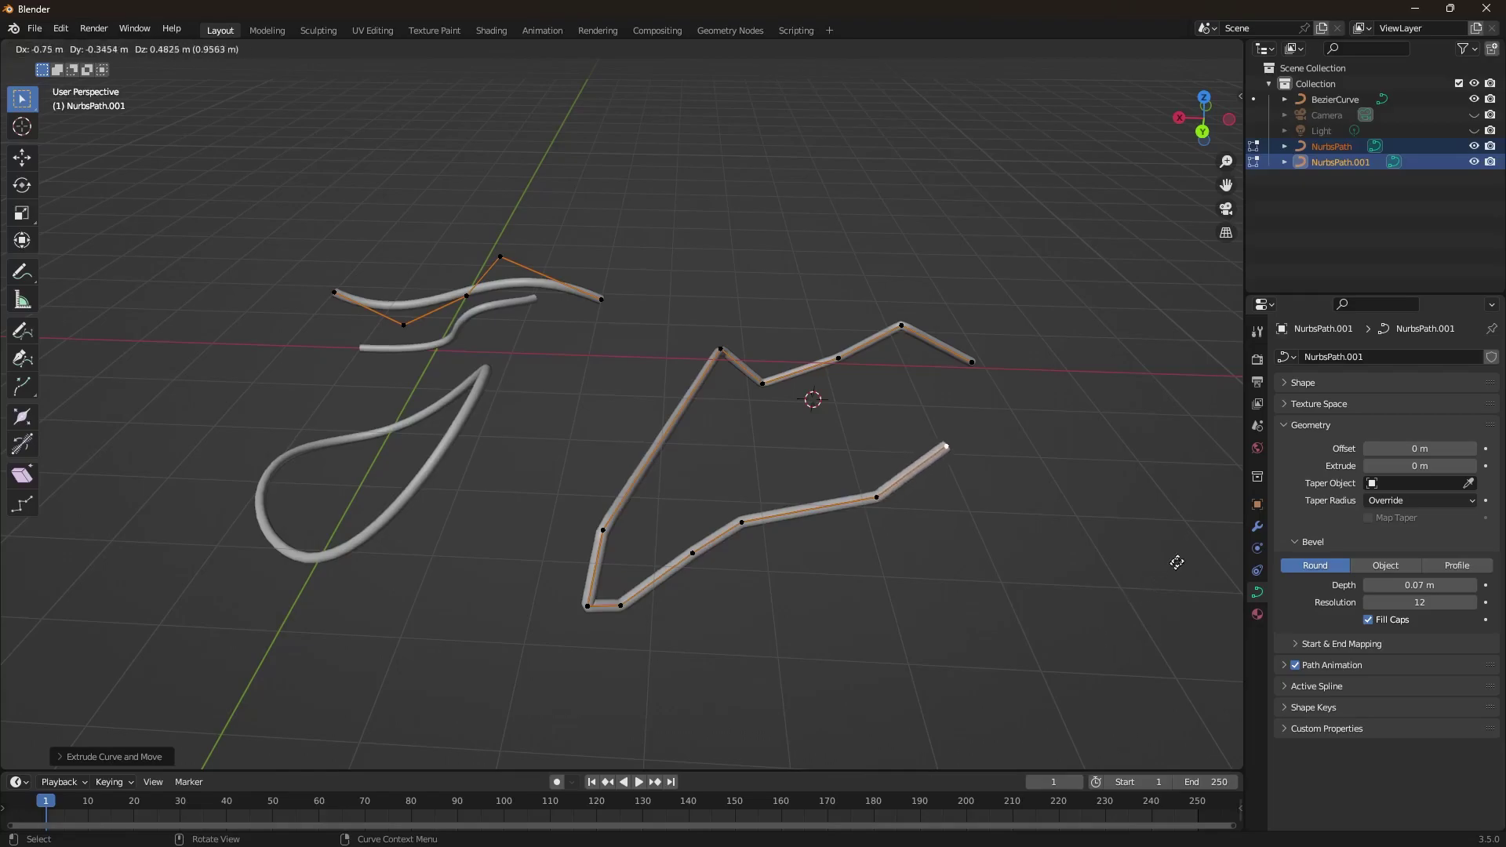
{"action": "left_click", "coordinate": [1181, 542]}
{"action": "key", "text": "e"}
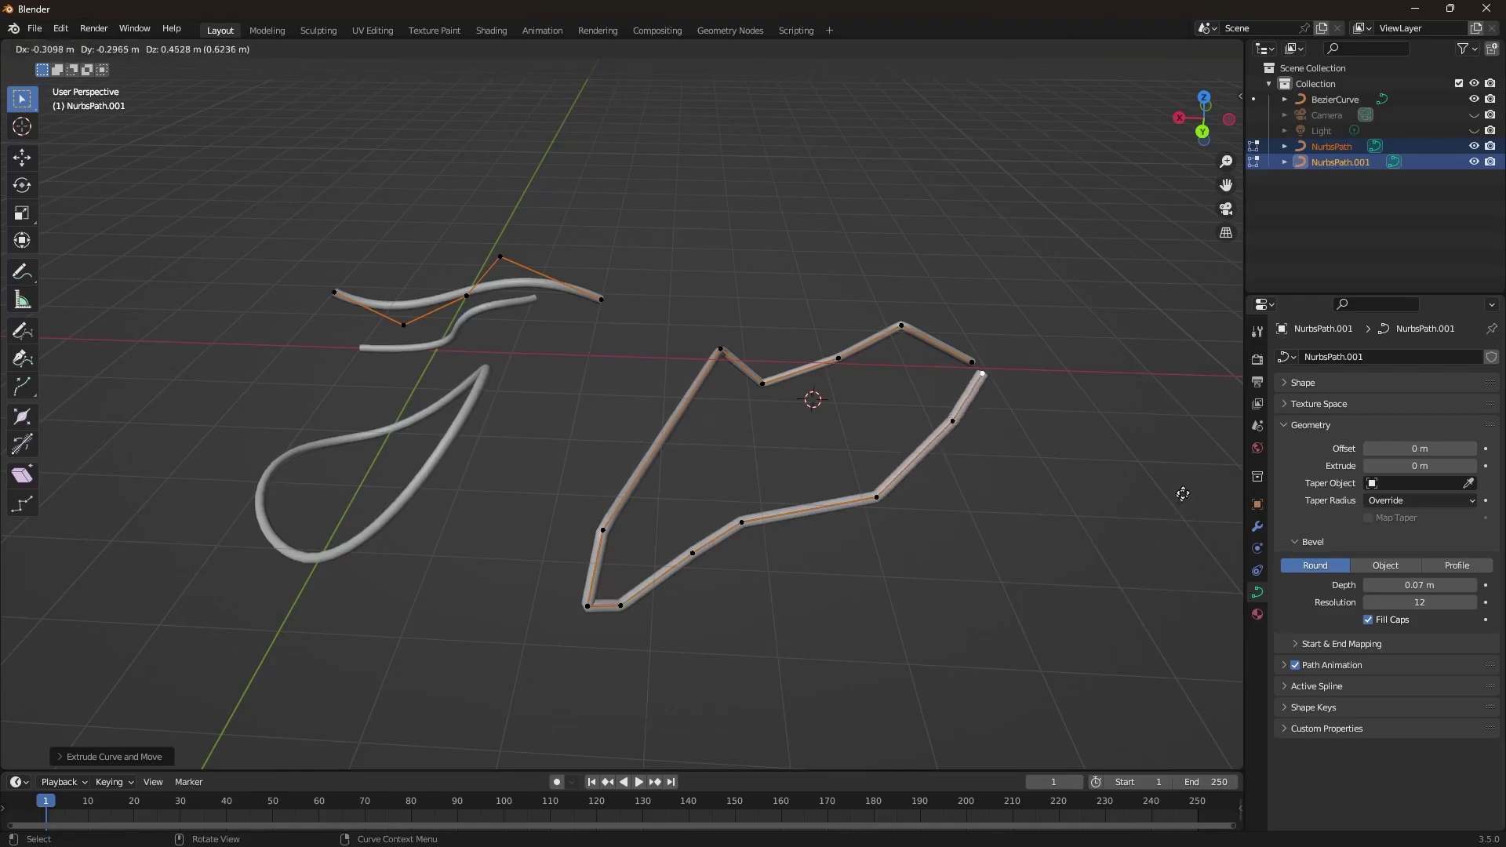
{"action": "left_click", "coordinate": [1215, 431]}
Step: Continue extruding the free end back over the path, forming an angular raised section with four segments
{"action": "key", "text": "e"}
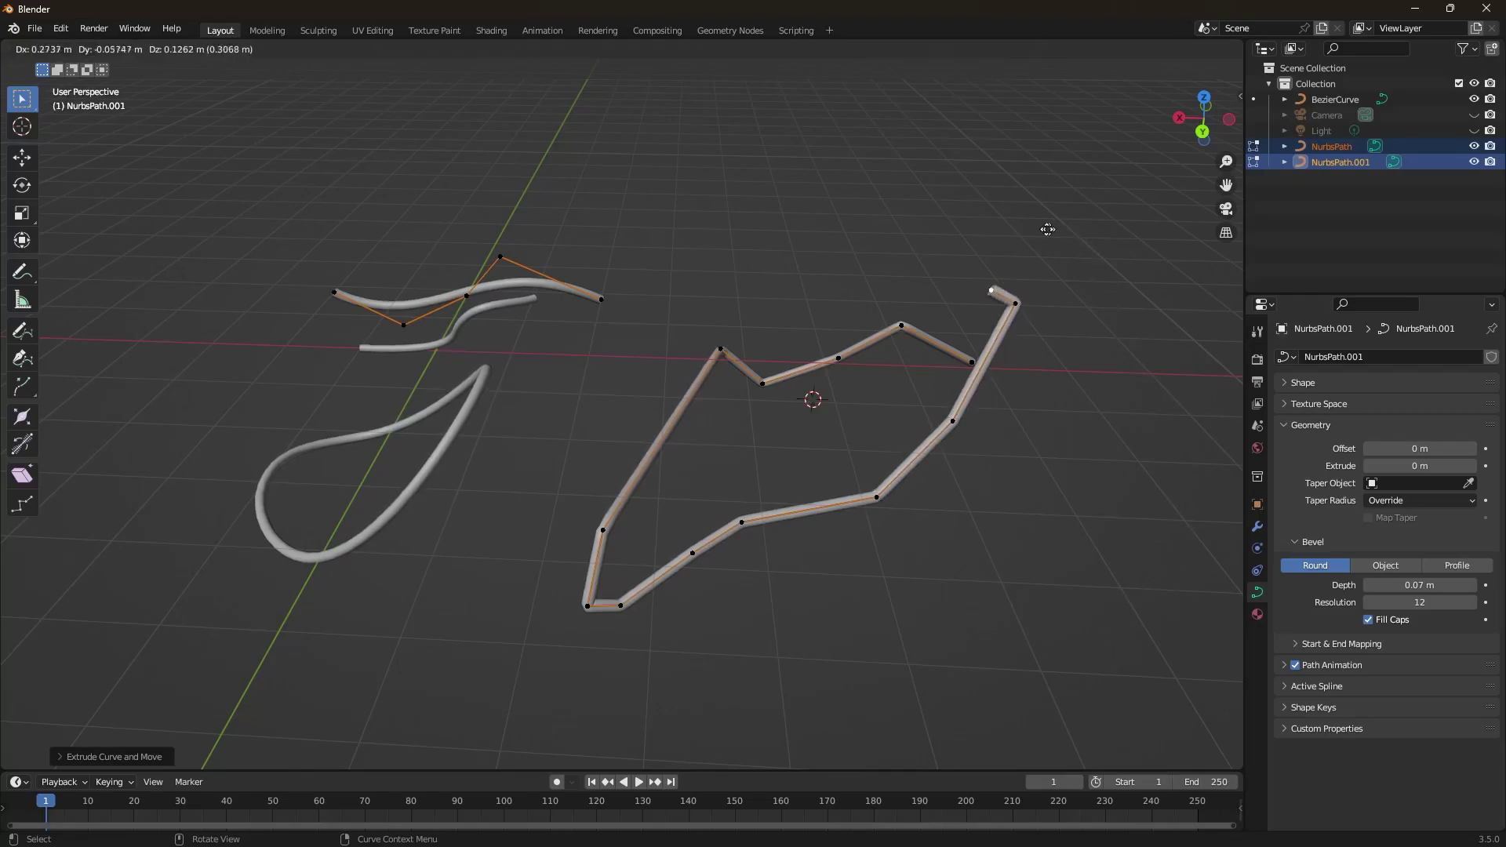
{"action": "left_click", "coordinate": [981, 210]}
{"action": "key", "text": "e"}
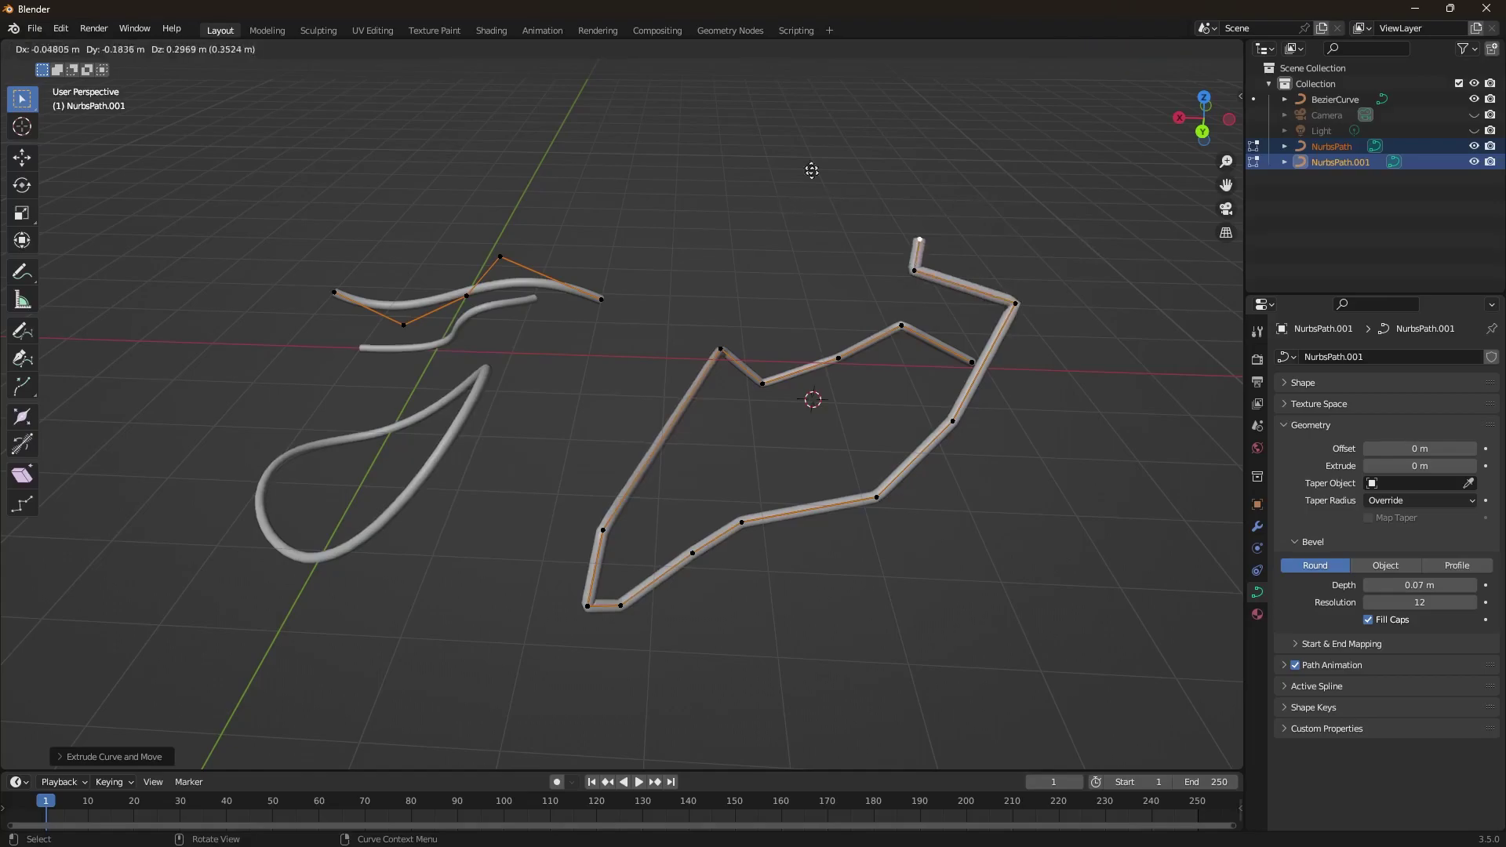
{"action": "left_click", "coordinate": [782, 136]}
{"action": "key", "text": "e"}
{"action": "left_click", "coordinate": [632, 175]}
{"action": "key", "text": "e"}
{"action": "left_click", "coordinate": [470, 263]}
Step: Extrude further connected segments from the free end, heading toward the teardrop-shaped curve
{"action": "key", "text": "e"}
{"action": "left_click", "coordinate": [475, 566]}
{"action": "key", "text": "e"}
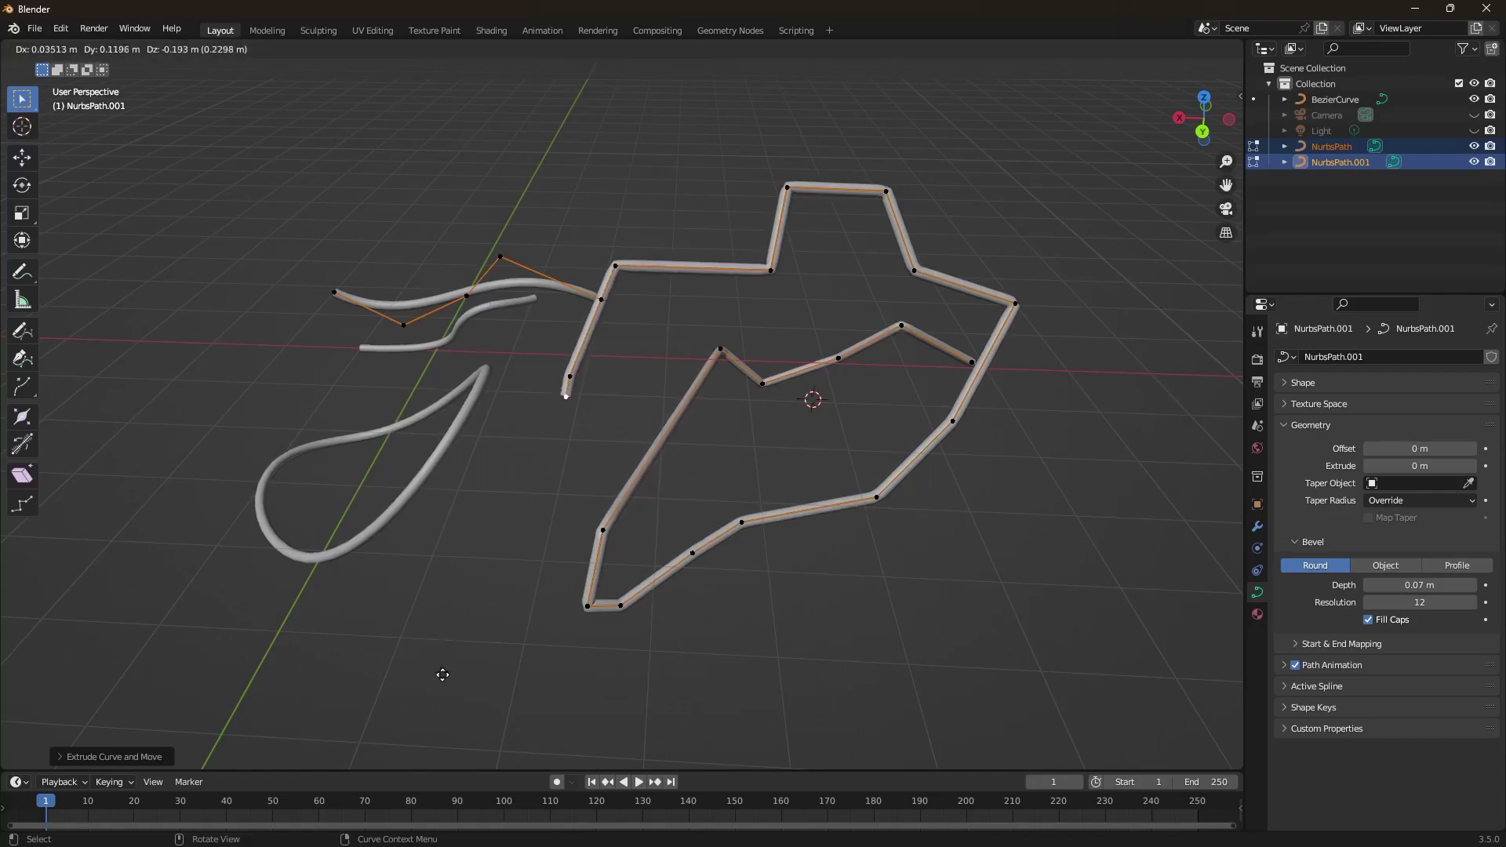
{"action": "left_click", "coordinate": [414, 697]}
{"action": "key", "text": "e"}
{"action": "left_click", "coordinate": [454, 766]}
{"action": "key", "text": "e"}
{"action": "left_click", "coordinate": [397, 139]}
Step: Box-select the extended path's control points, leaving out its final end point, and subdivide the segments between them
{"action": "middle_click_drag", "start_coordinate": [397, 139], "coordinate": [538, 340]}
{"action": "scroll", "coordinate": [538, 340], "scroll_direction": "up", "scroll_amount": 6}
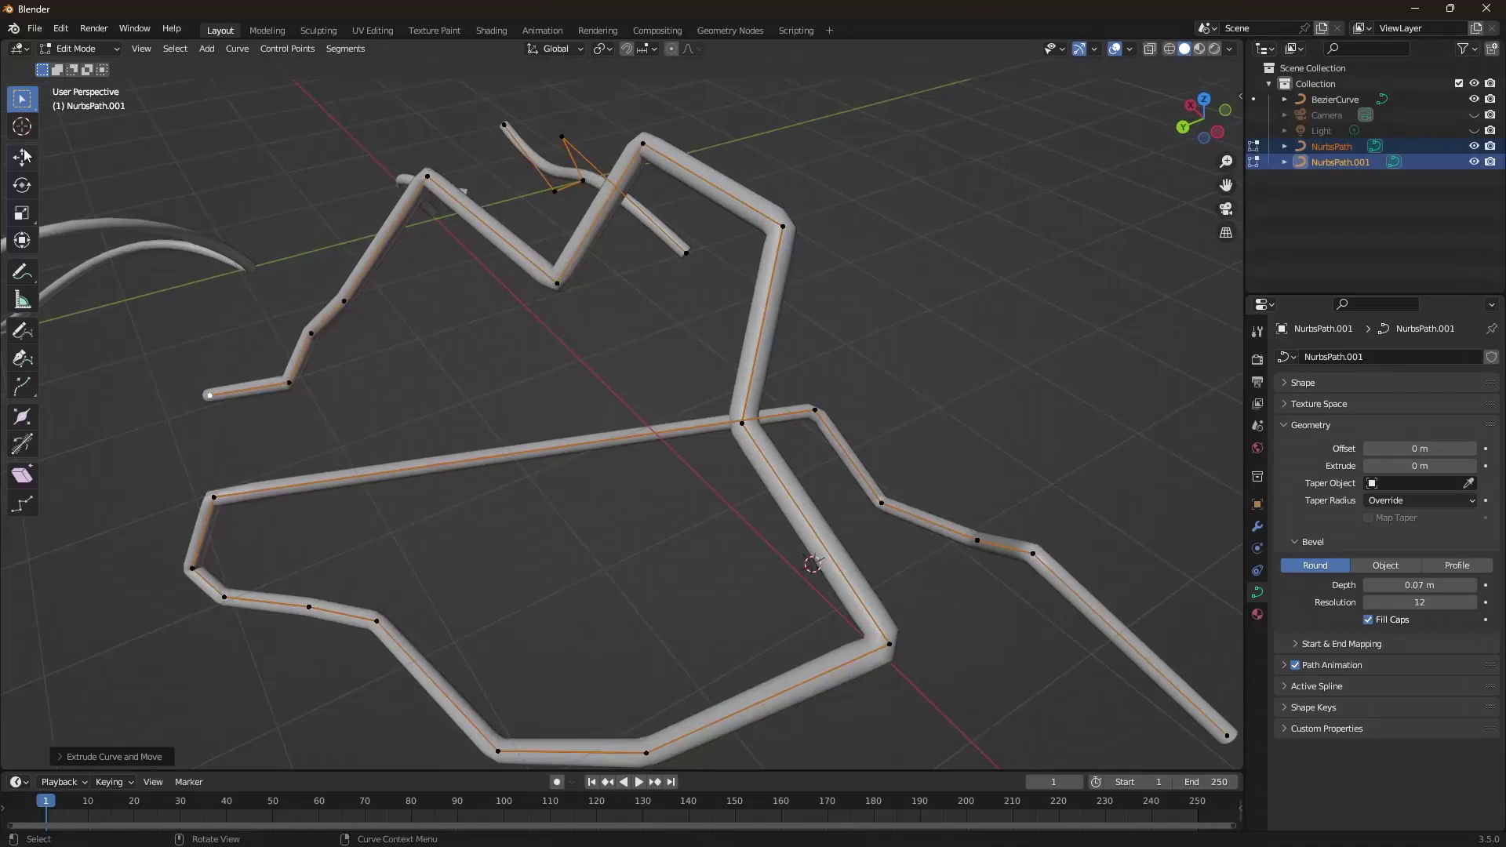
{"action": "scroll", "coordinate": [834, 255], "scroll_direction": "down", "scroll_amount": 4}
{"action": "middle_click_drag", "start_coordinate": [834, 256], "coordinate": [795, 287]}
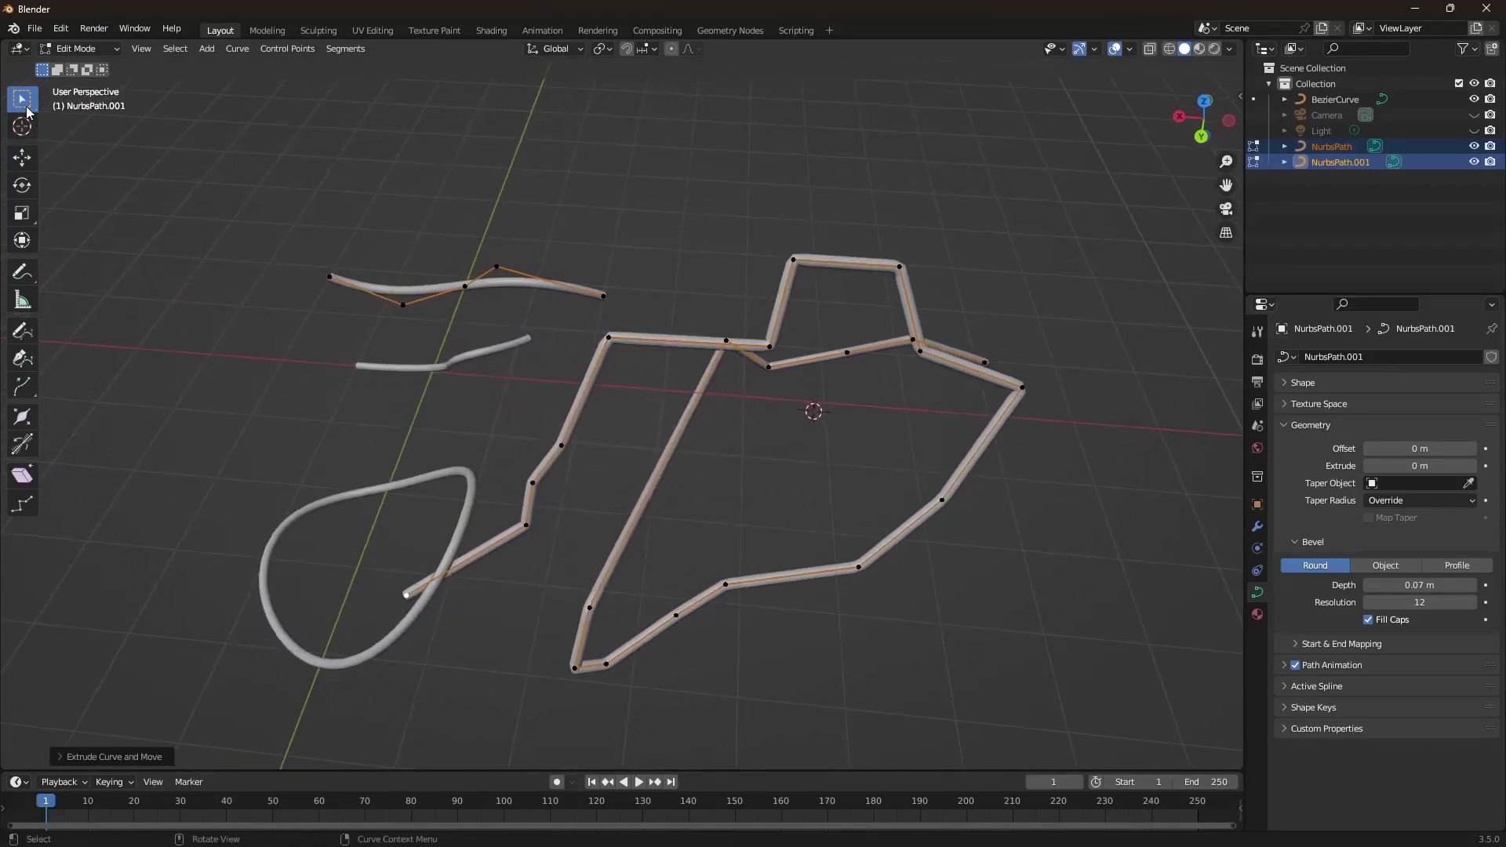
{"action": "left_click_drag", "start_coordinate": [1108, 226], "coordinate": [496, 681]}
{"action": "right_click", "coordinate": [791, 269]}
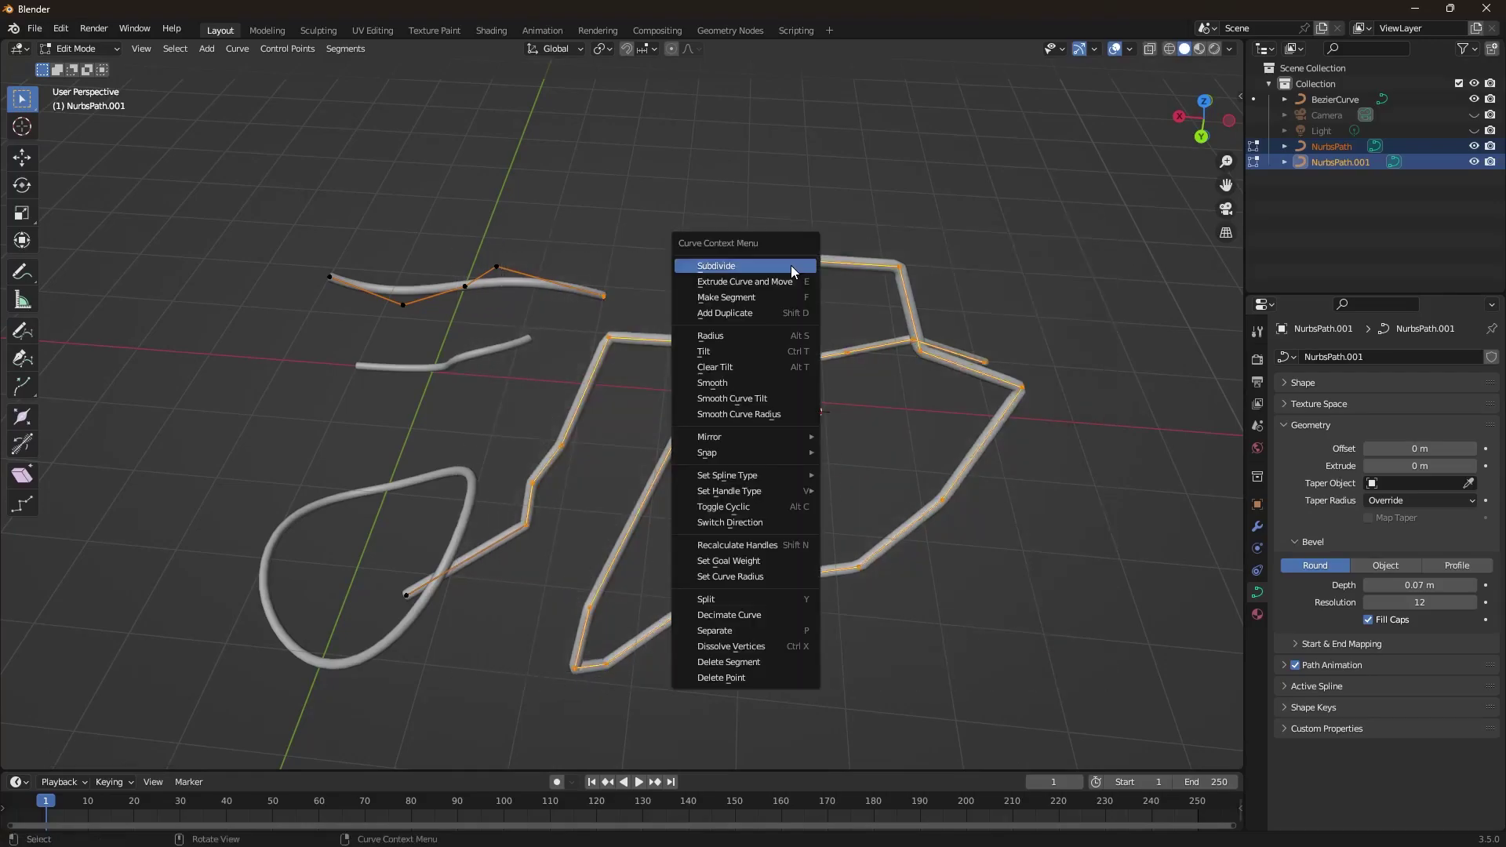
{"action": "left_click", "coordinate": [791, 265]}
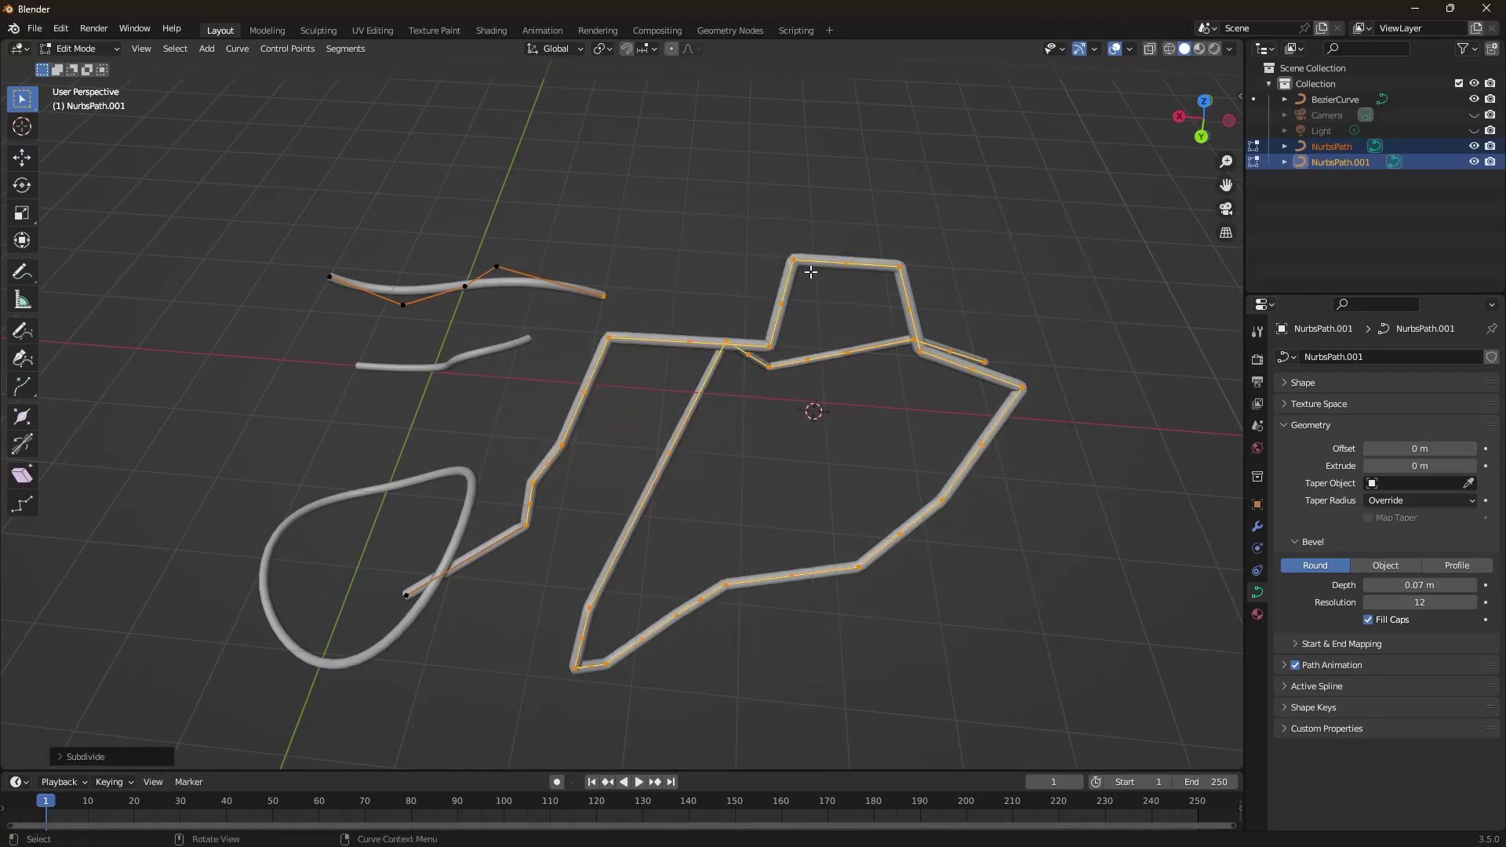
Step: Clear the selection and select only the corner control point at the base of the raised section
{"action": "scroll", "coordinate": [812, 273], "scroll_direction": "up", "scroll_amount": 7}
{"action": "scroll", "coordinate": [617, 251], "scroll_direction": "down", "scroll_amount": 6}
{"action": "middle_click_drag", "start_coordinate": [707, 252], "coordinate": [787, 293]}
{"action": "key", "text": "alt+a"}
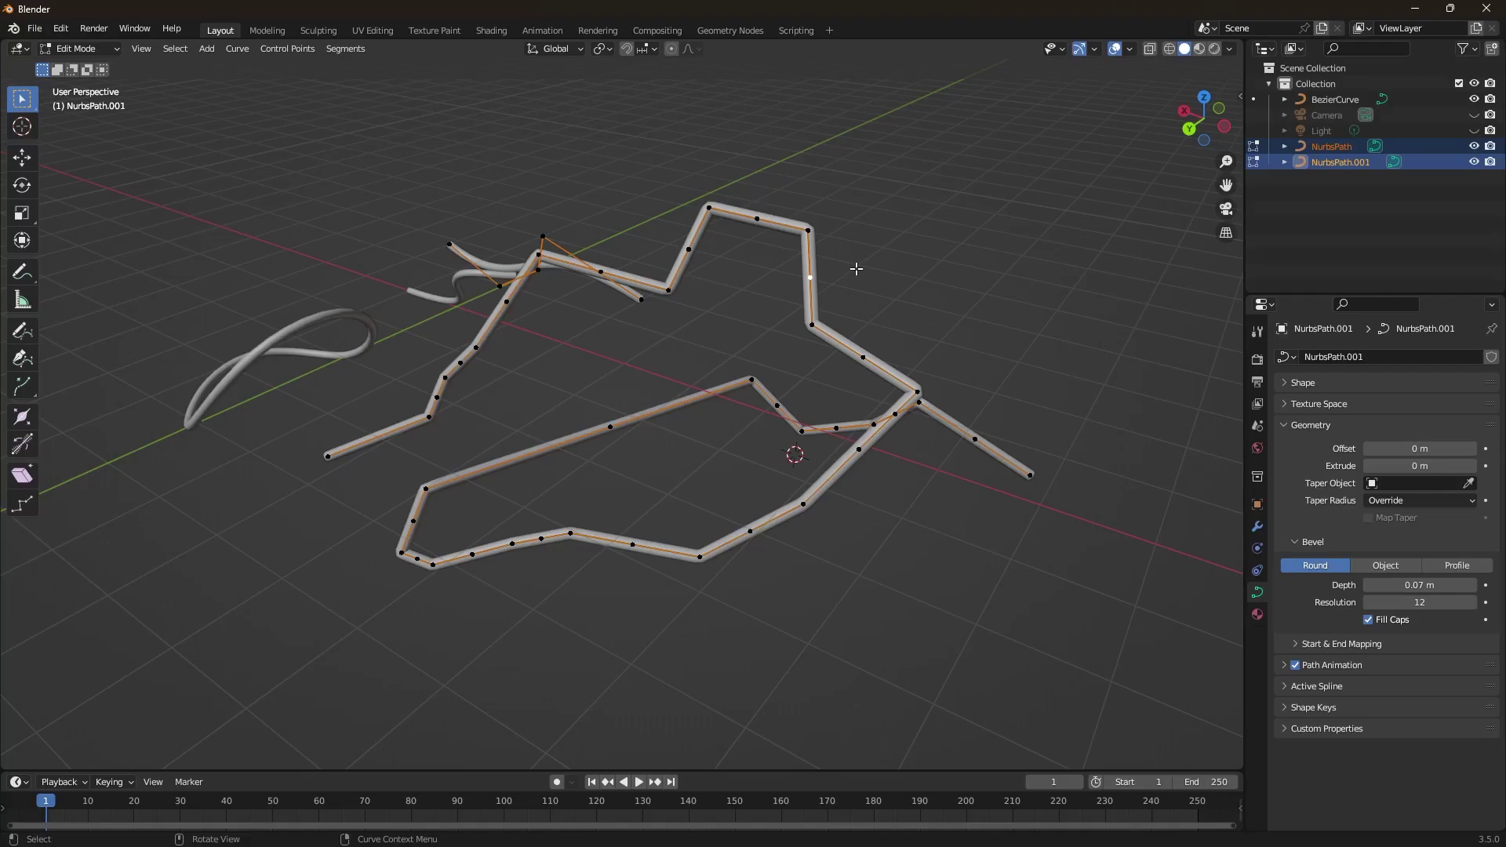
{"action": "scroll", "coordinate": [856, 269], "scroll_direction": "up", "scroll_amount": 3}
{"action": "middle_click_drag", "start_coordinate": [858, 262], "coordinate": [924, 327]}
{"action": "left_click", "coordinate": [774, 340]}
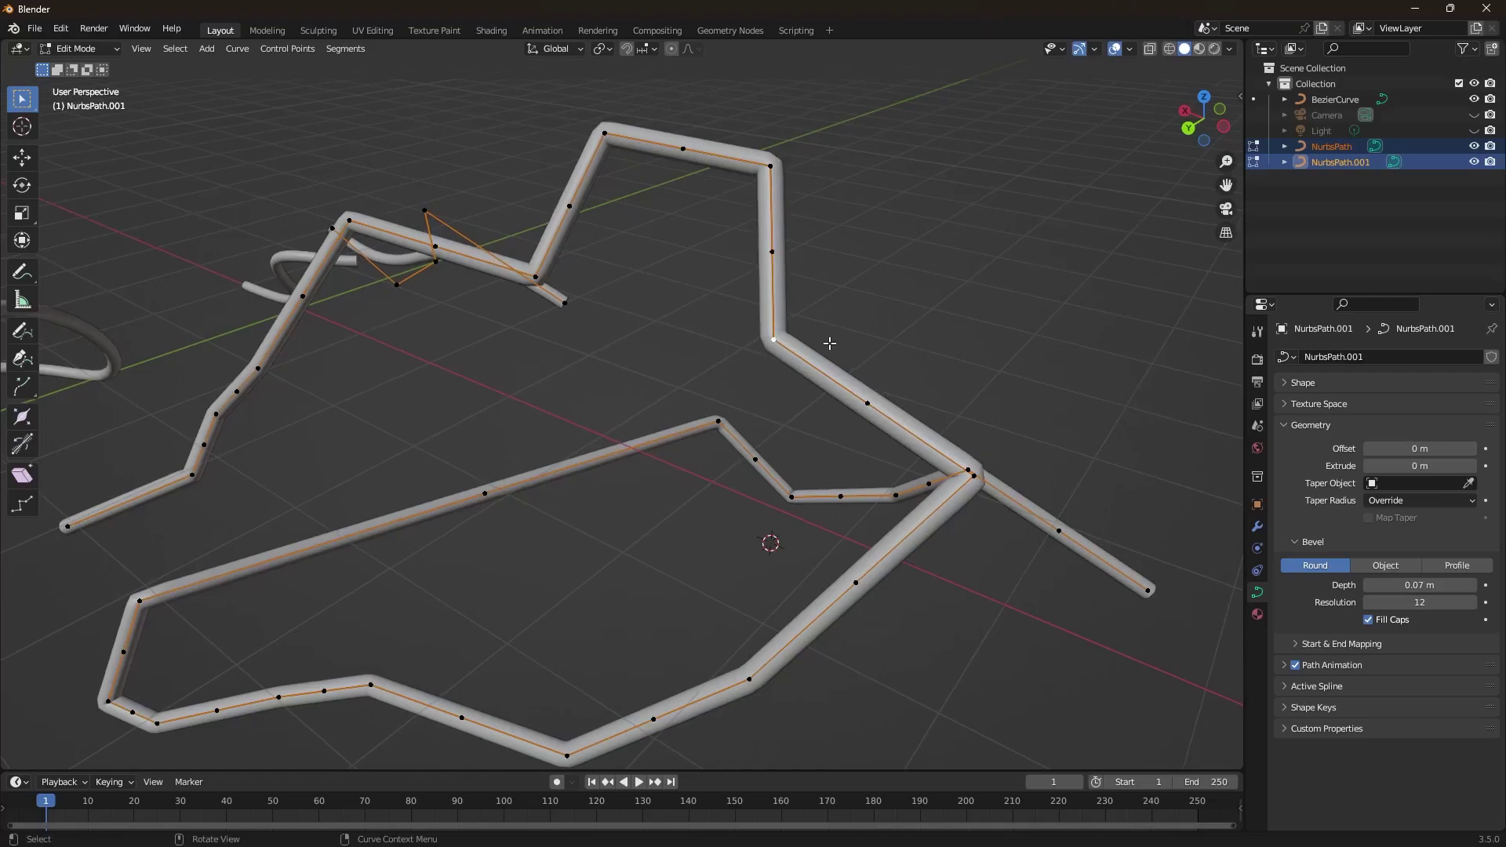
Step: Try to thicken the curve at the selected corner point with the Scale tool
{"action": "left_click", "coordinate": [29, 219]}
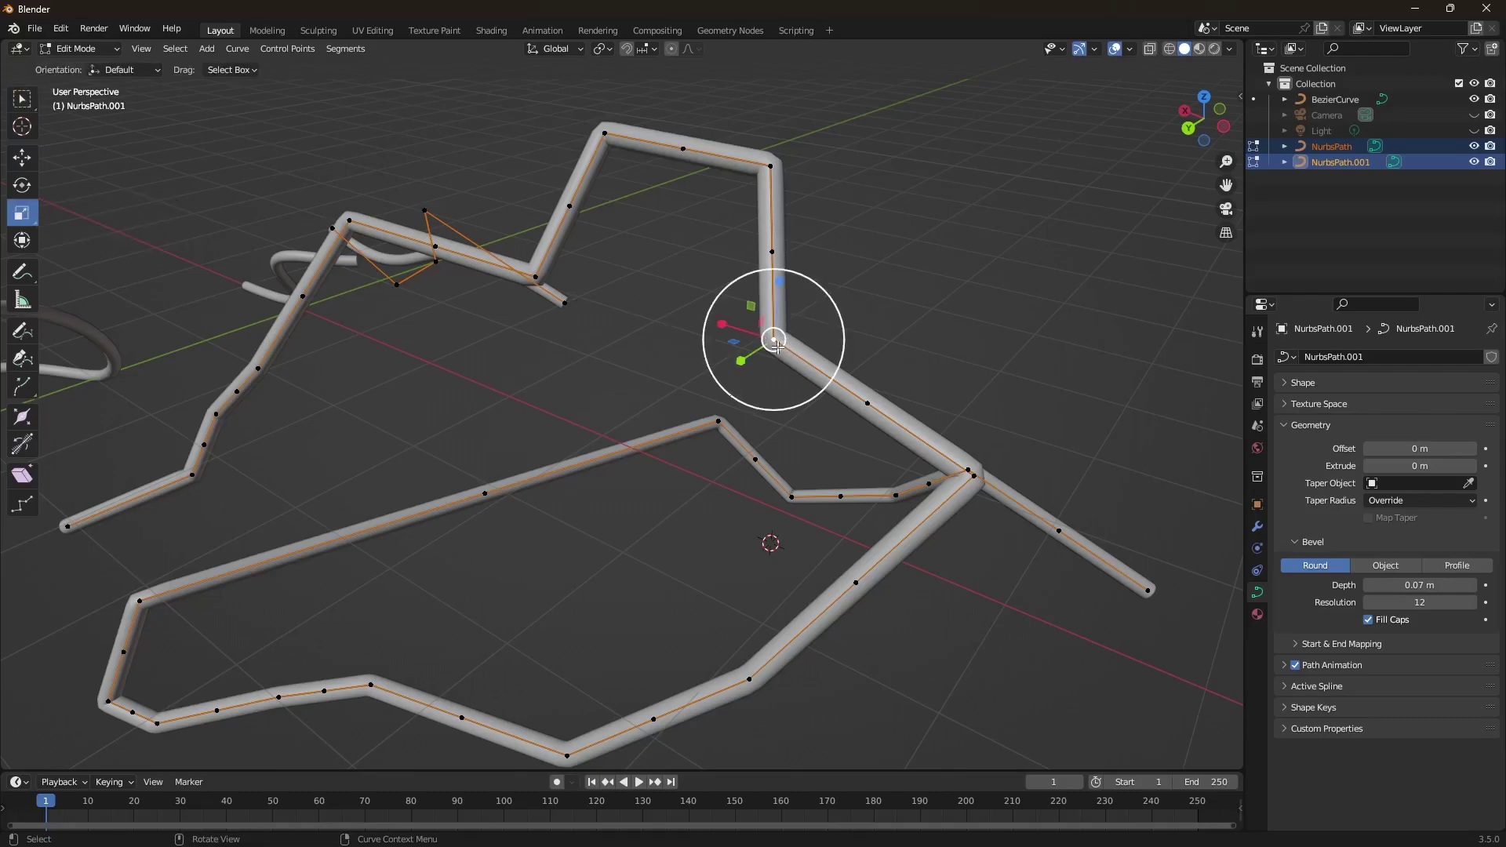
{"action": "left_click_drag", "start_coordinate": [782, 346], "coordinate": [683, 394]}
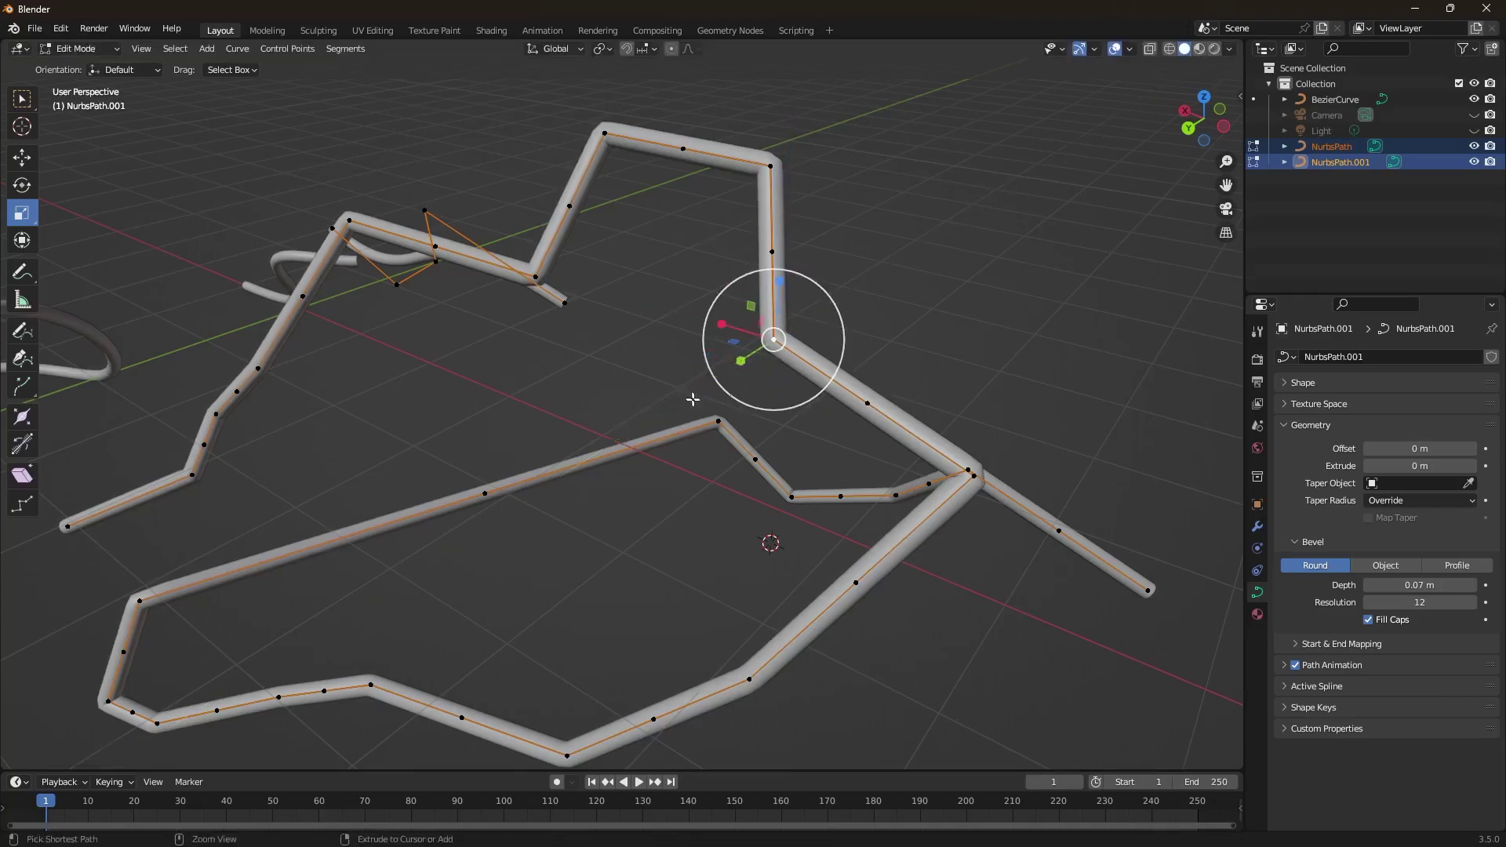
{"action": "left_click", "coordinate": [27, 100]}
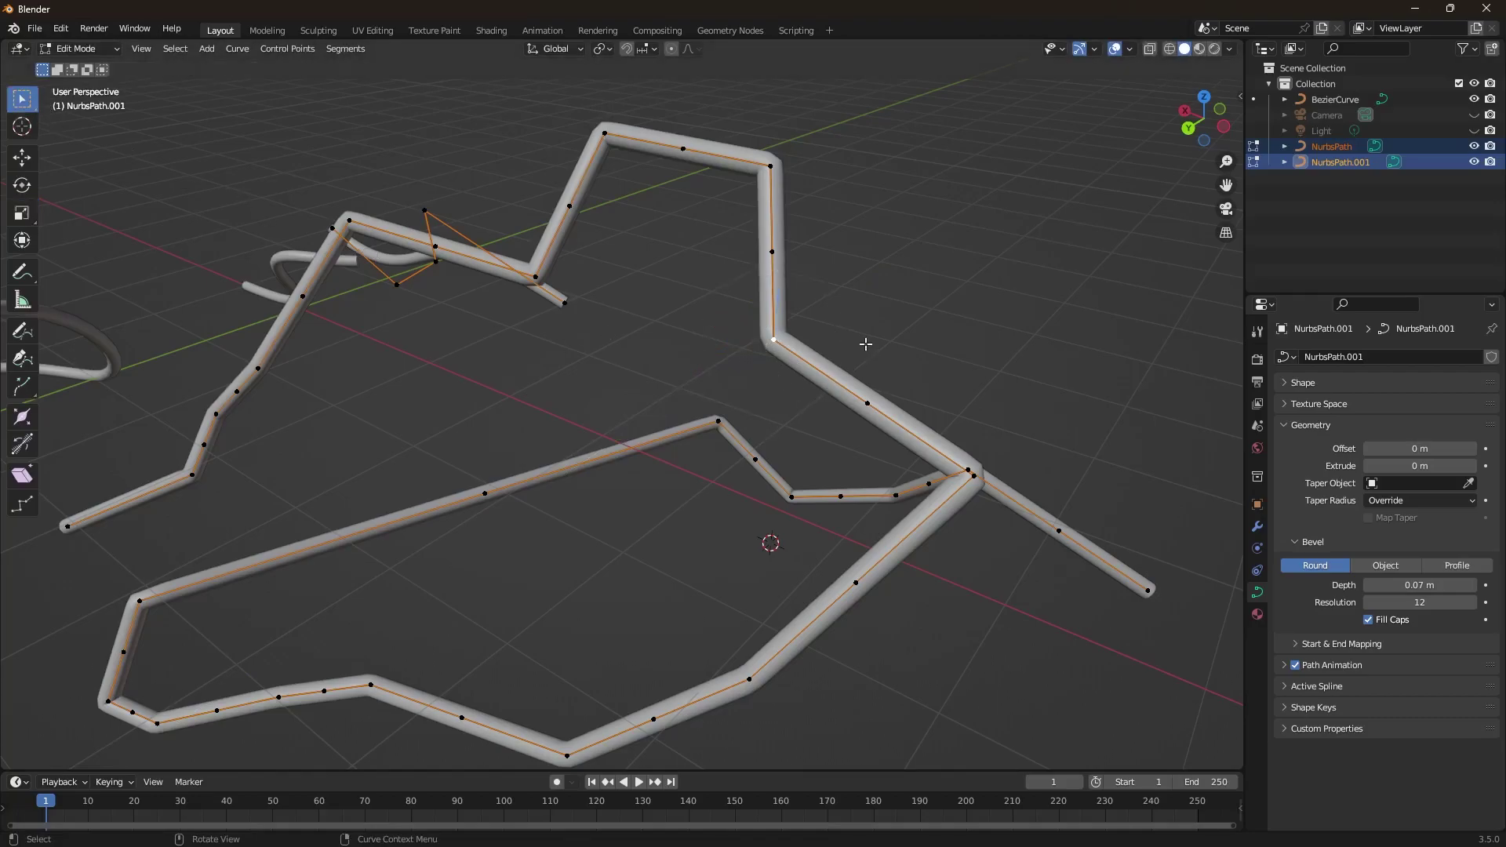
Step: Fatten the curve radius at the selected corner point, and by about 3.9 at the corner ending the long joining segment
{"action": "key", "text": "alt+s"}
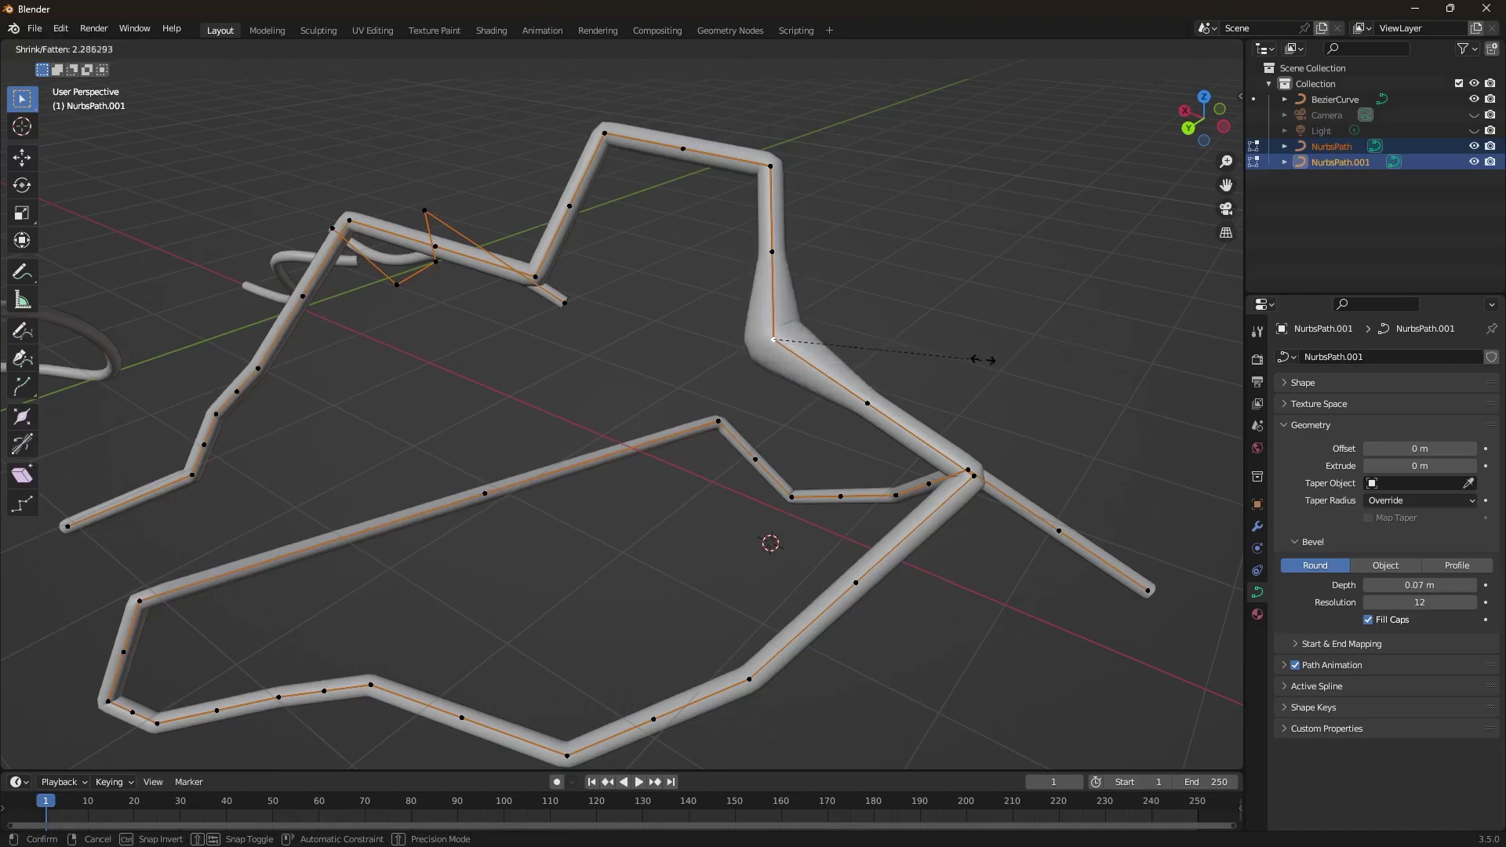
{"action": "left_click", "coordinate": [1051, 358]}
{"action": "middle_click_drag", "start_coordinate": [1043, 437], "coordinate": [971, 437]}
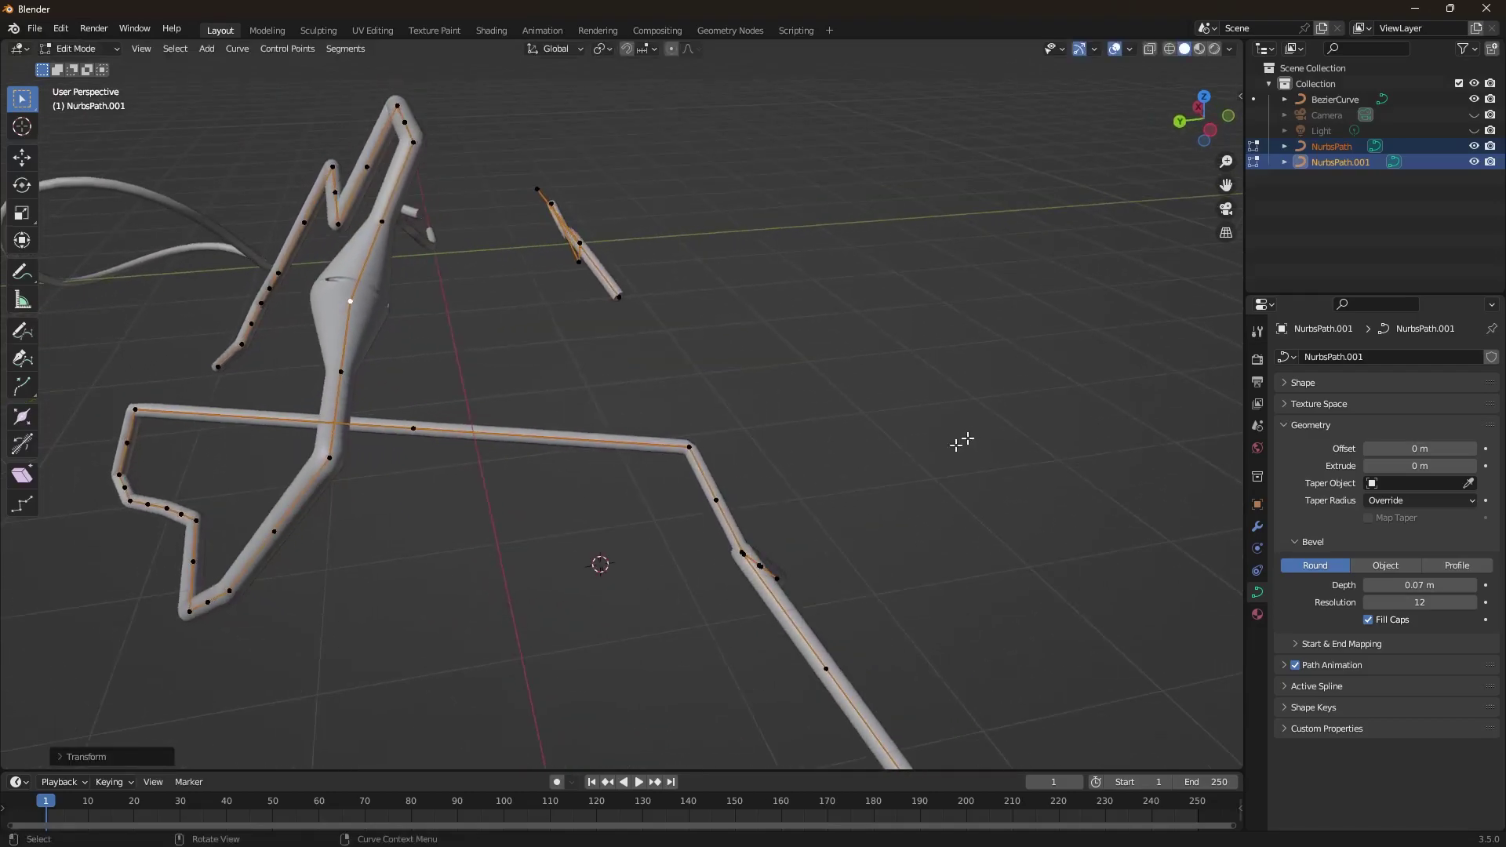
{"action": "left_click", "coordinate": [689, 447]}
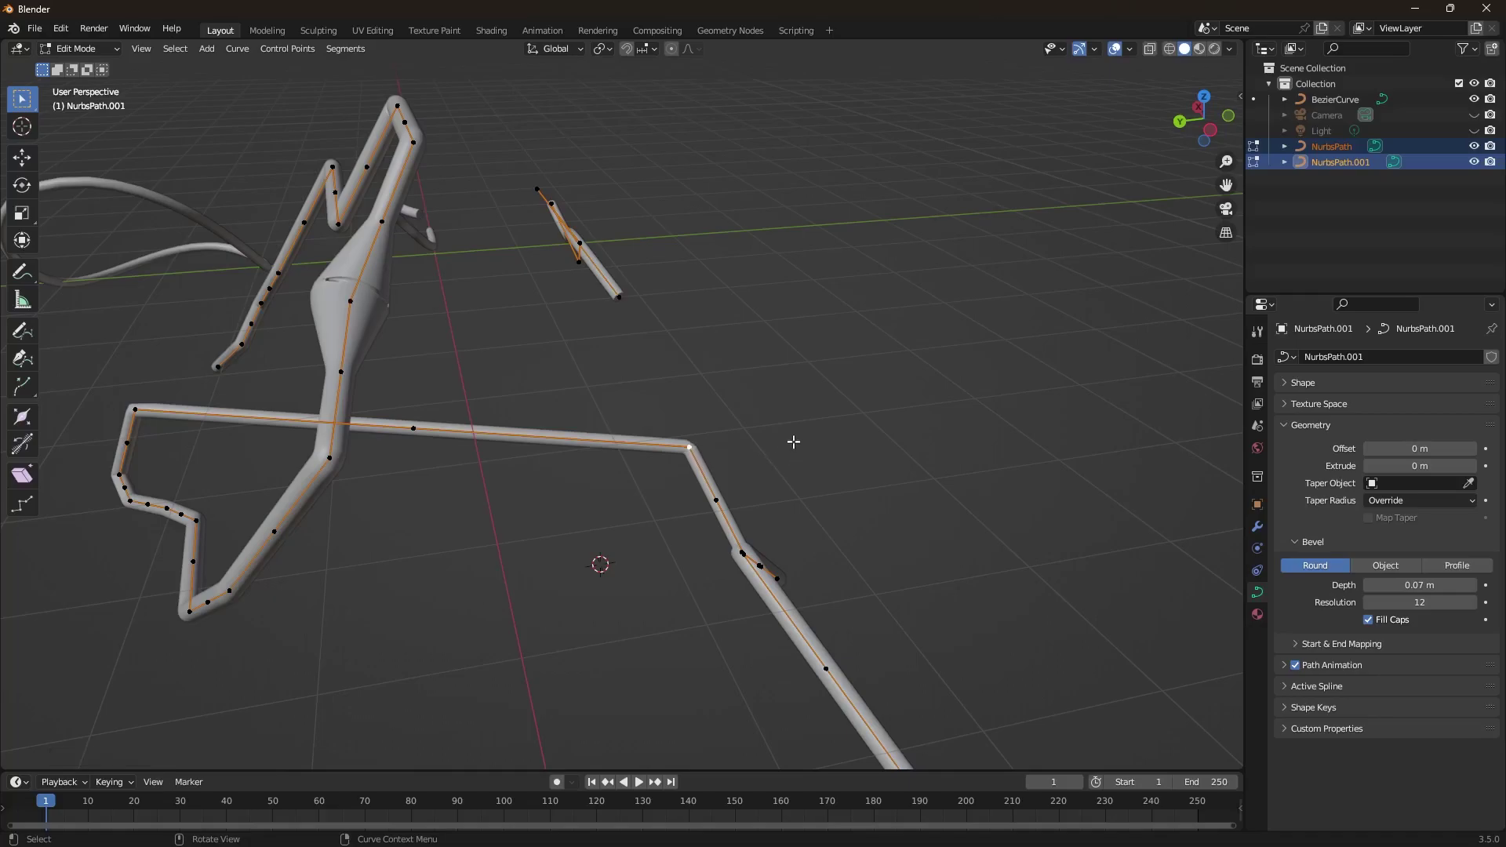
{"action": "key", "text": "alt+s"}
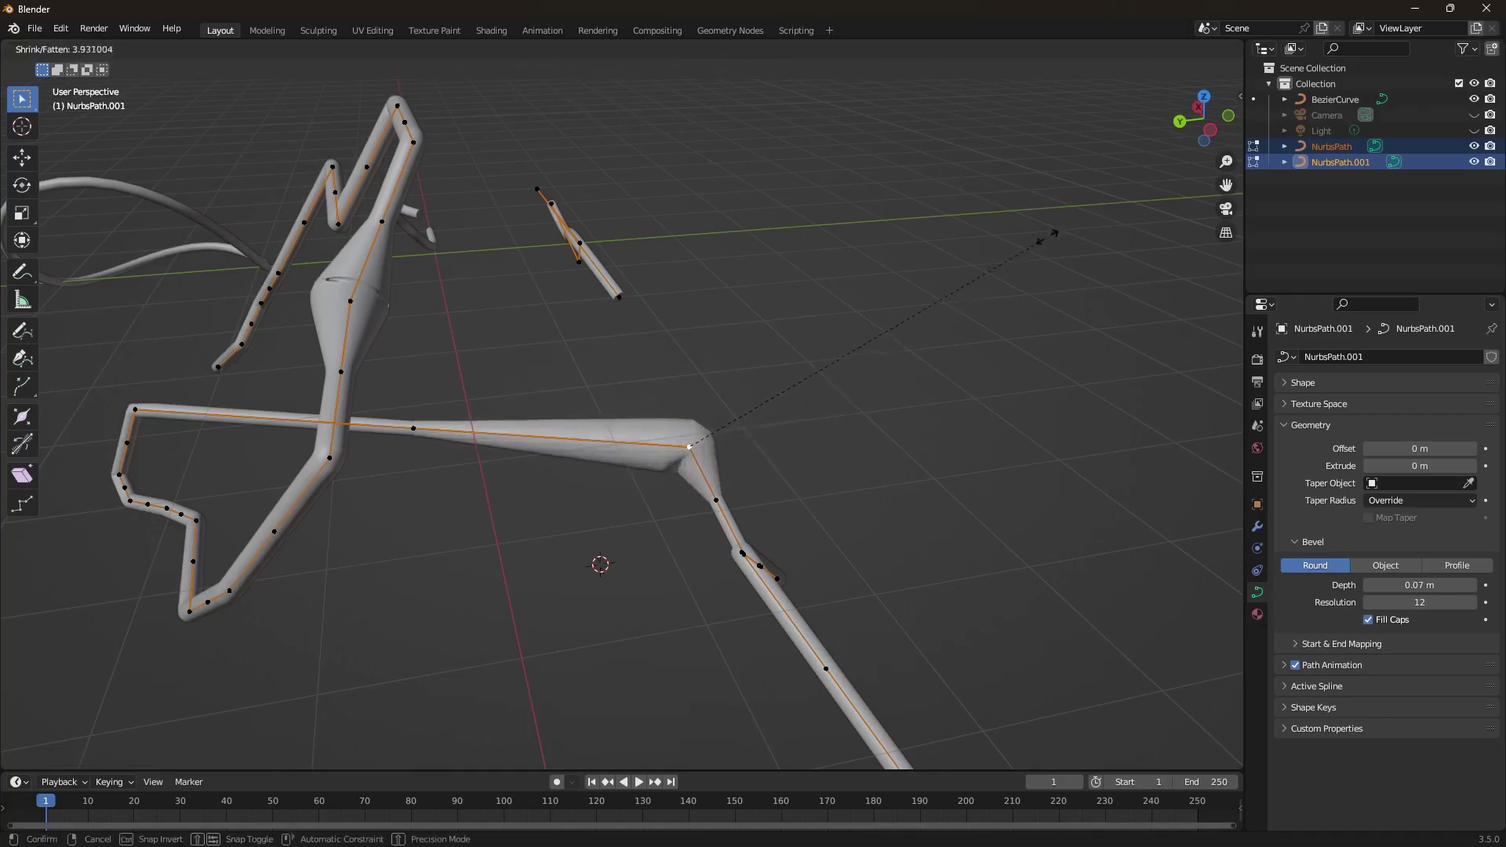
{"action": "left_click", "coordinate": [1049, 235]}
Step: Select the middle control point of the other, five-point path and fatten its radius roughly sevenfold
{"action": "middle_click_drag", "start_coordinate": [908, 515], "coordinate": [810, 514]}
{"action": "scroll", "coordinate": [773, 467], "scroll_direction": "up", "scroll_amount": 5}
{"action": "middle_click_drag", "start_coordinate": [1010, 351], "coordinate": [703, 375]}
{"action": "left_click", "coordinate": [663, 401]}
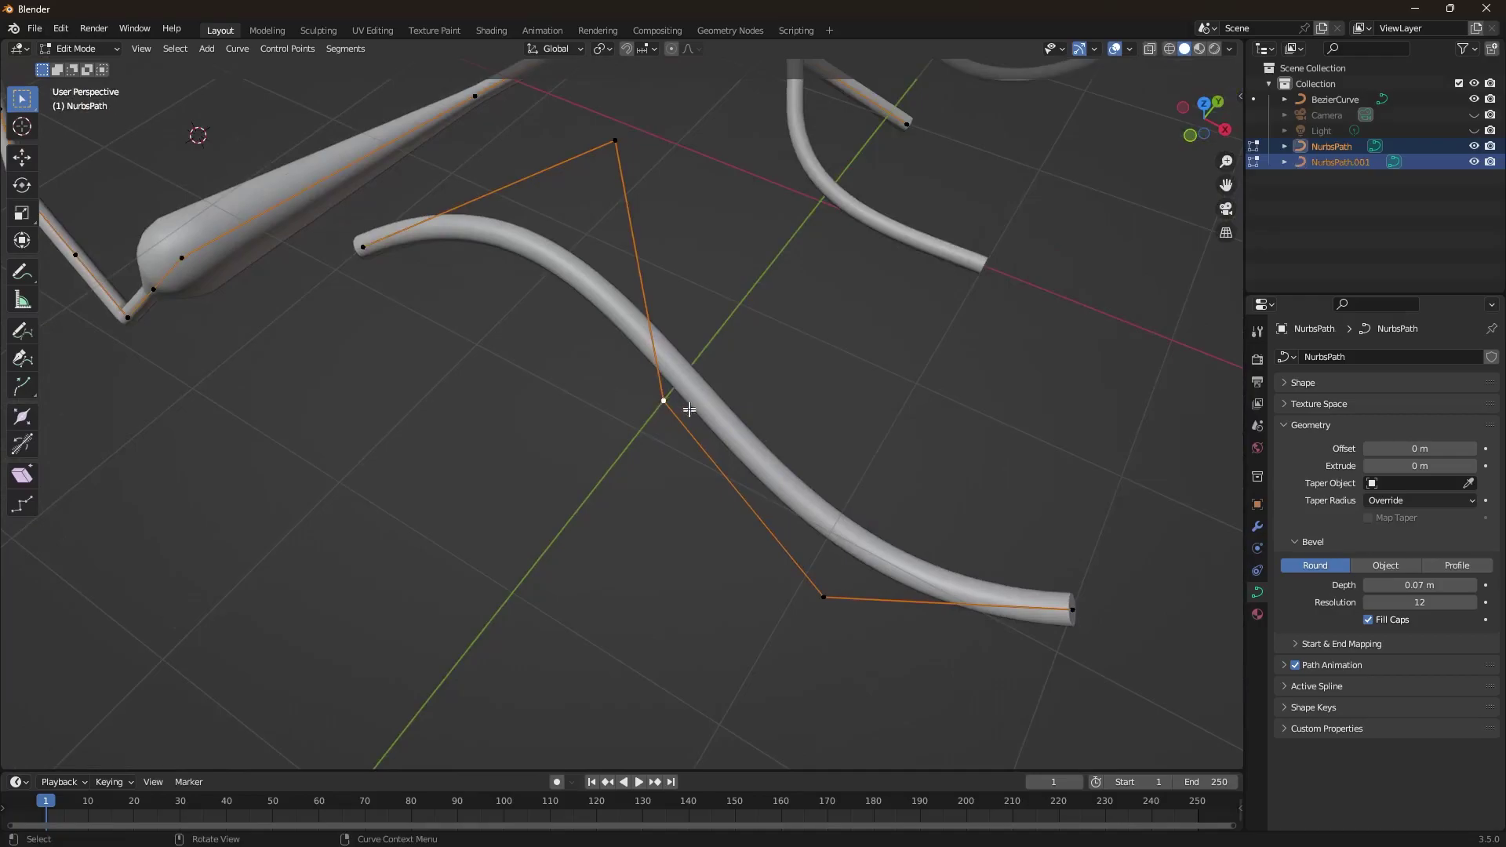
{"action": "key", "text": "alt+s"}
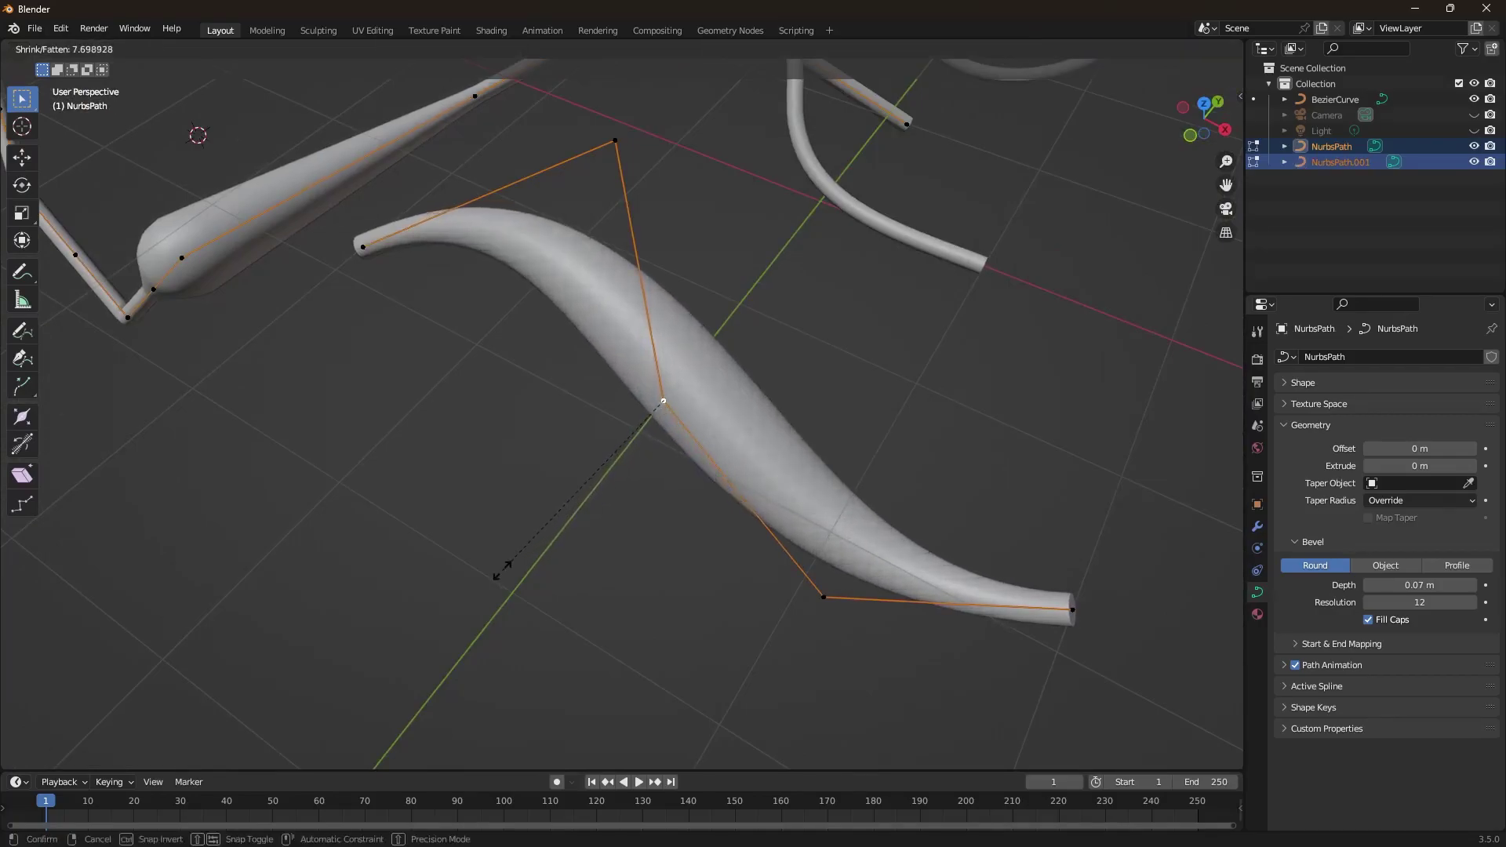
{"action": "left_click", "coordinate": [518, 565]}
Step: Leave Edit Mode and return both NURBS paths to Object Mode
{"action": "middle_click_drag", "start_coordinate": [549, 559], "coordinate": [773, 440]}
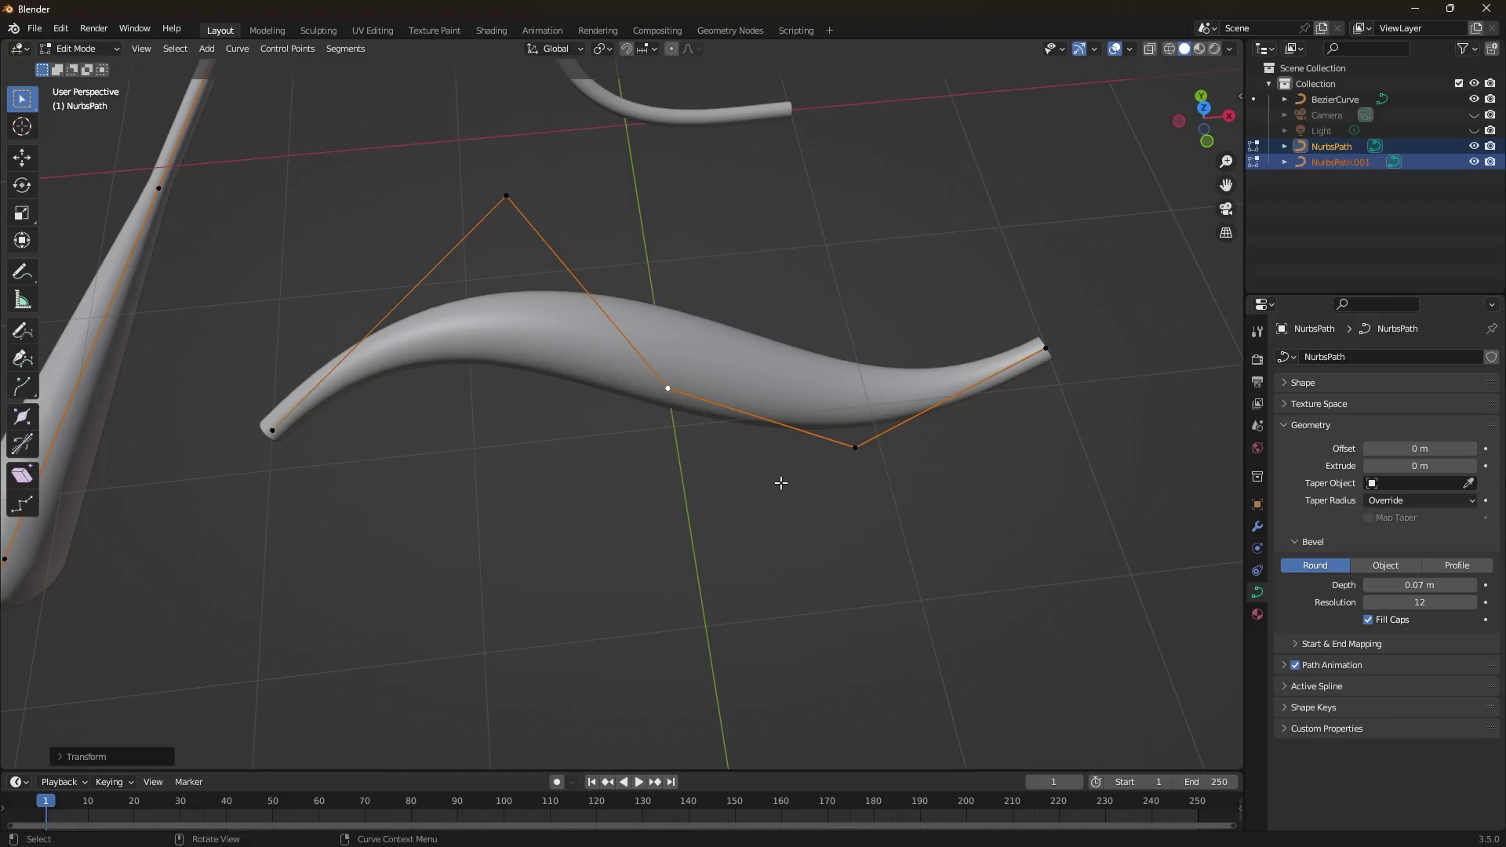
{"action": "scroll", "coordinate": [843, 307], "scroll_direction": "down", "scroll_amount": 2}
{"action": "middle_click_drag", "start_coordinate": [647, 192], "coordinate": [535, 260], "text": "shift"}
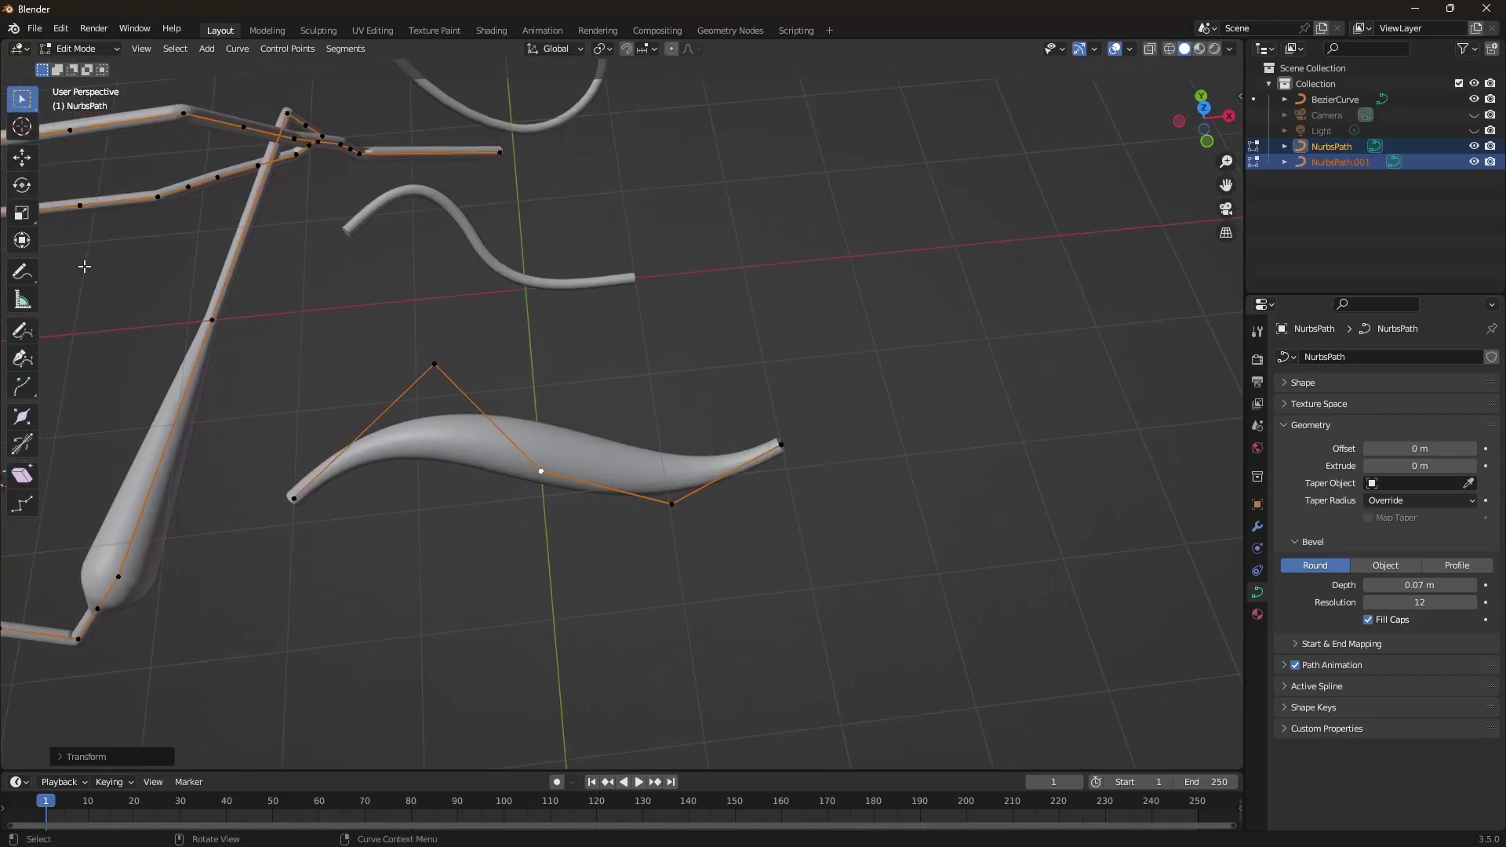
{"action": "left_click", "coordinate": [85, 266]}
{"action": "key", "text": "Tab"}
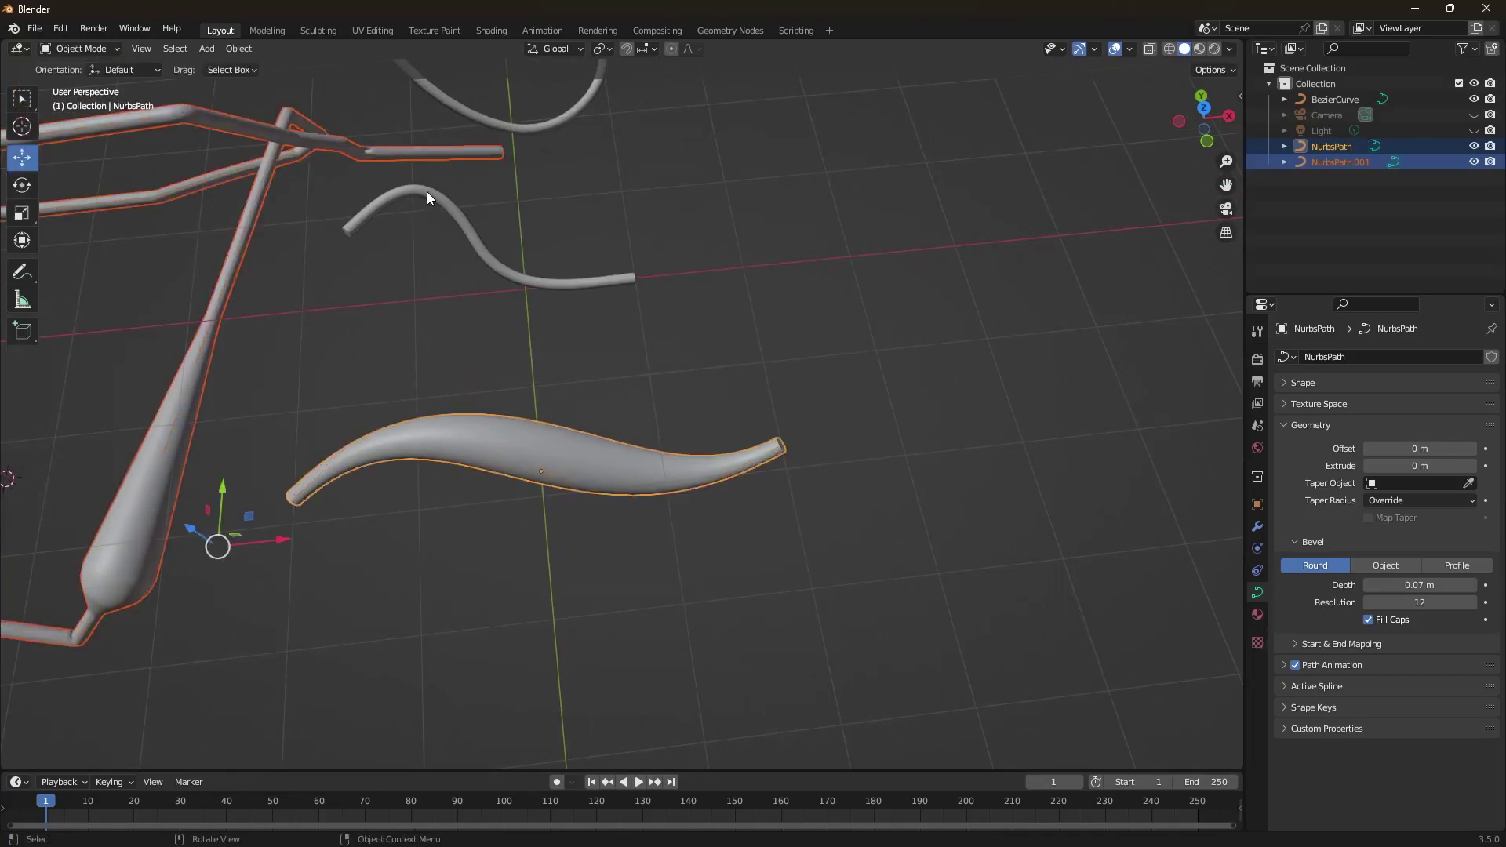
Step: Select the Bézier curve object containing the S-shaped curve and enter Edit Mode on it
{"action": "left_click", "coordinate": [426, 192]}
{"action": "left_click_drag", "start_coordinate": [577, 291], "coordinate": [1020, 398]}
{"action": "middle_click_drag", "start_coordinate": [1018, 392], "coordinate": [562, 379]}
{"action": "left_click", "coordinate": [744, 377]}
{"action": "left_click", "coordinate": [723, 355]}
{"action": "mouse_move", "coordinate": [582, 471]}
{"action": "middle_mouse_down", "text": "shift"}
{"action": "mouse_move", "coordinate": [609, 438]}
{"action": "mouse_move", "coordinate": [603, 463]}
{"action": "middle_mouse_up", "text": "shift"}
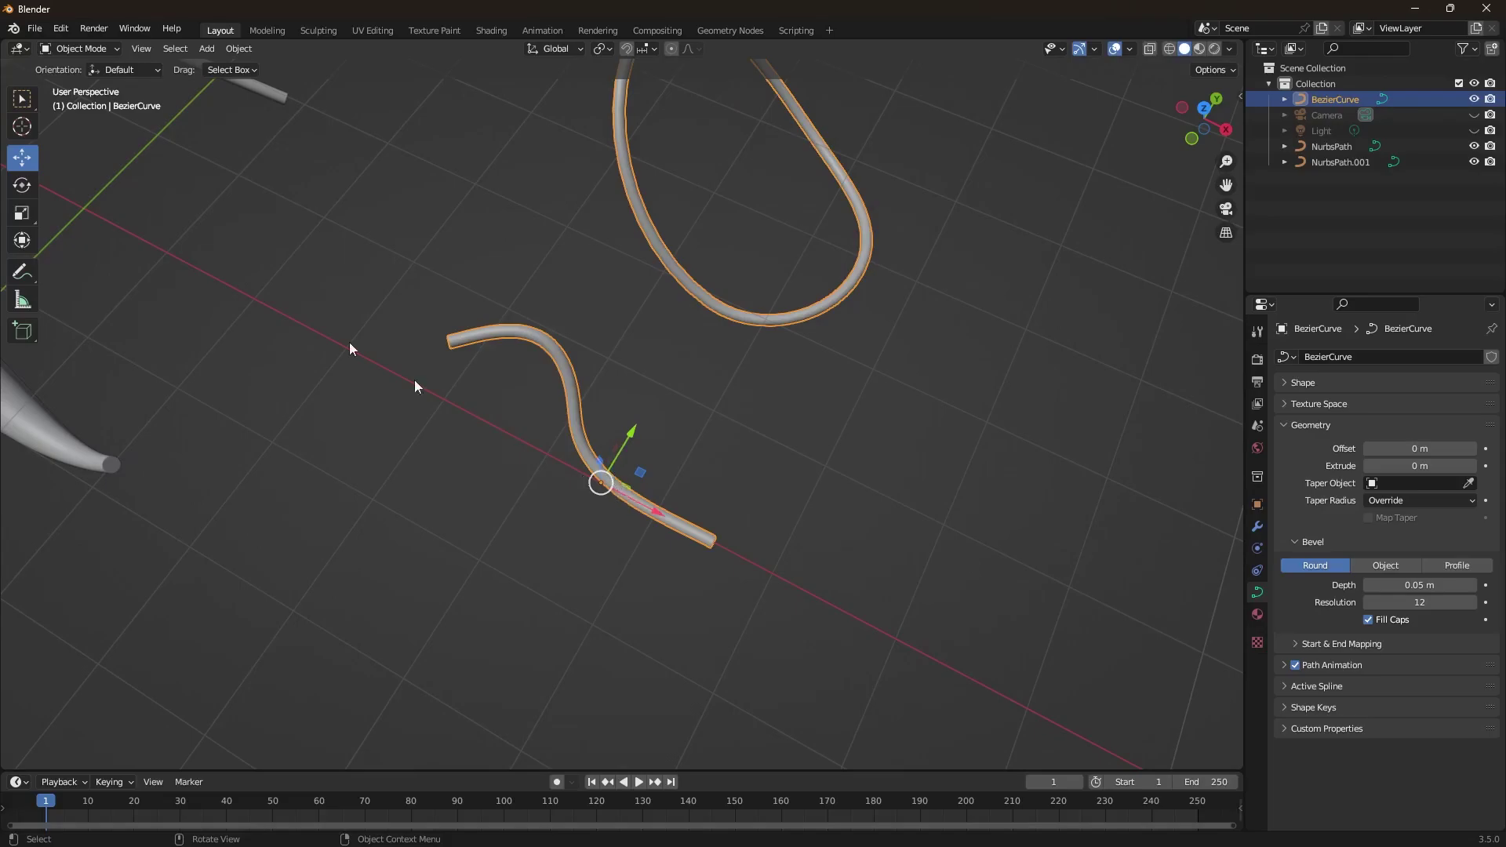
{"action": "key", "text": "Tab"}
Step: Select the middle control point of the S-shaped curve and fatten its radius by about 3.3
{"action": "middle_click_drag", "start_coordinate": [680, 521], "coordinate": [666, 380]}
{"action": "scroll", "coordinate": [666, 380], "scroll_direction": "up", "scroll_amount": 3}
{"action": "scroll", "coordinate": [666, 380], "scroll_direction": "up", "scroll_amount": 2}
{"action": "left_click", "coordinate": [641, 355]}
{"action": "left_click", "coordinate": [615, 273]}
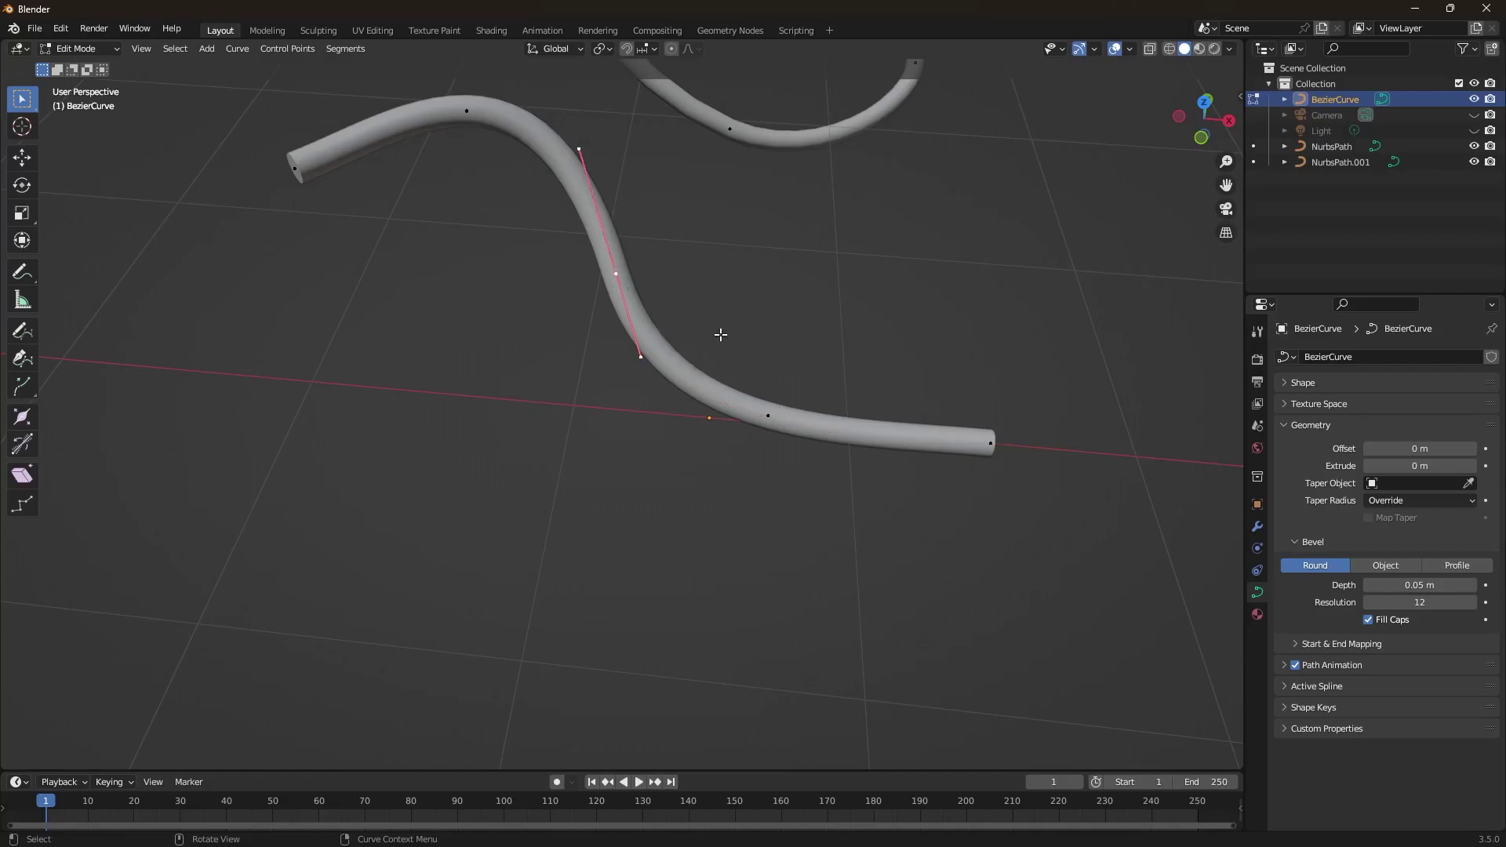
{"action": "key", "text": "alt+s"}
{"action": "left_click", "coordinate": [721, 332]}
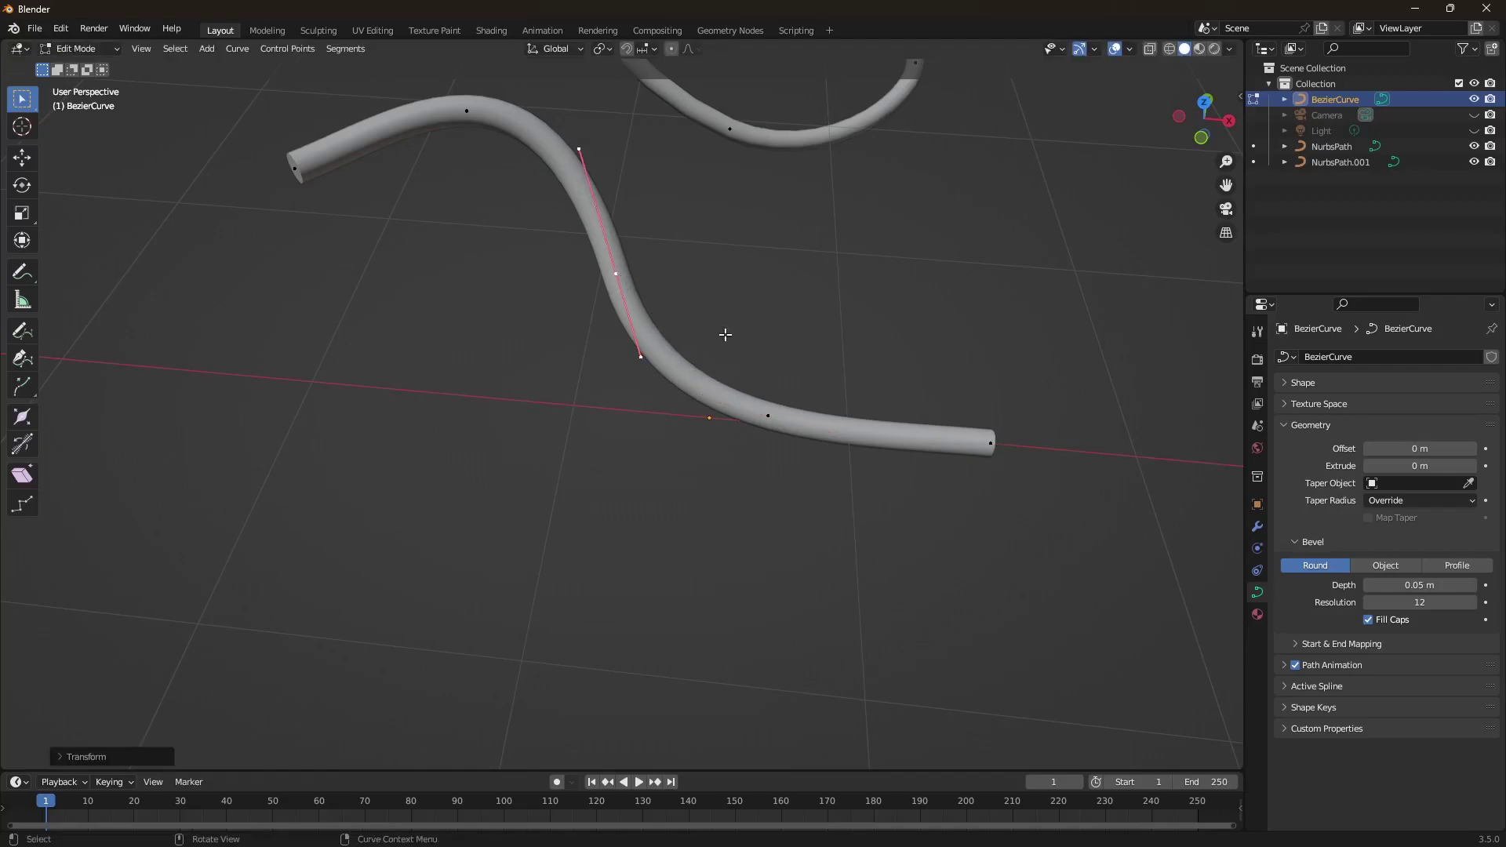
{"action": "key", "text": "alt+s"}
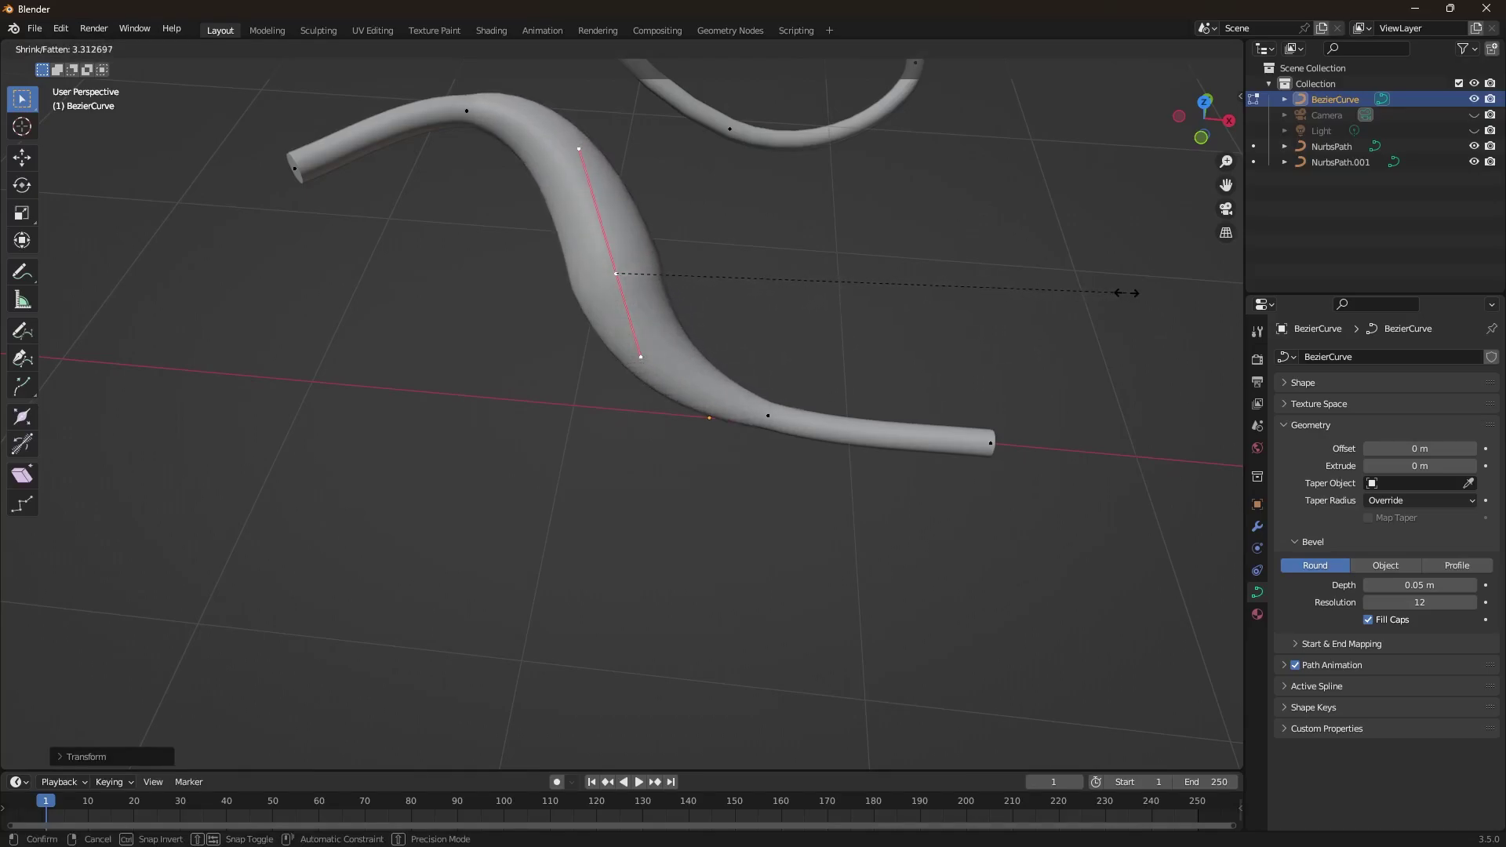
{"action": "left_click", "coordinate": [1117, 292]}
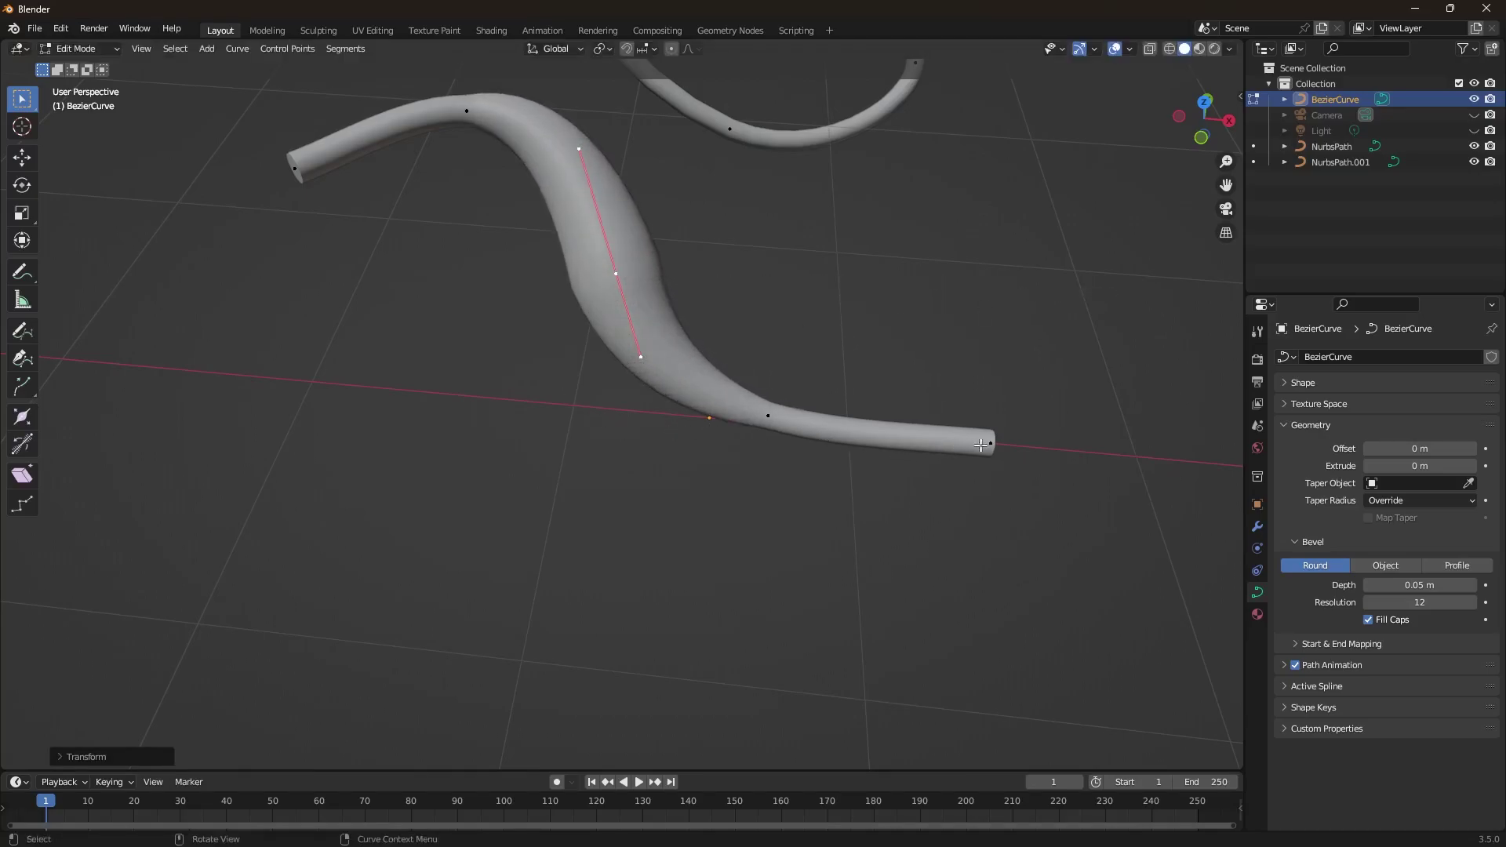
Step: Shrink the radius at the S-shaped curve's lower end point to about 0.29, and fatten the opposite end point by about 5.2
{"action": "left_click", "coordinate": [991, 444]}
{"action": "key", "text": "alt+s"}
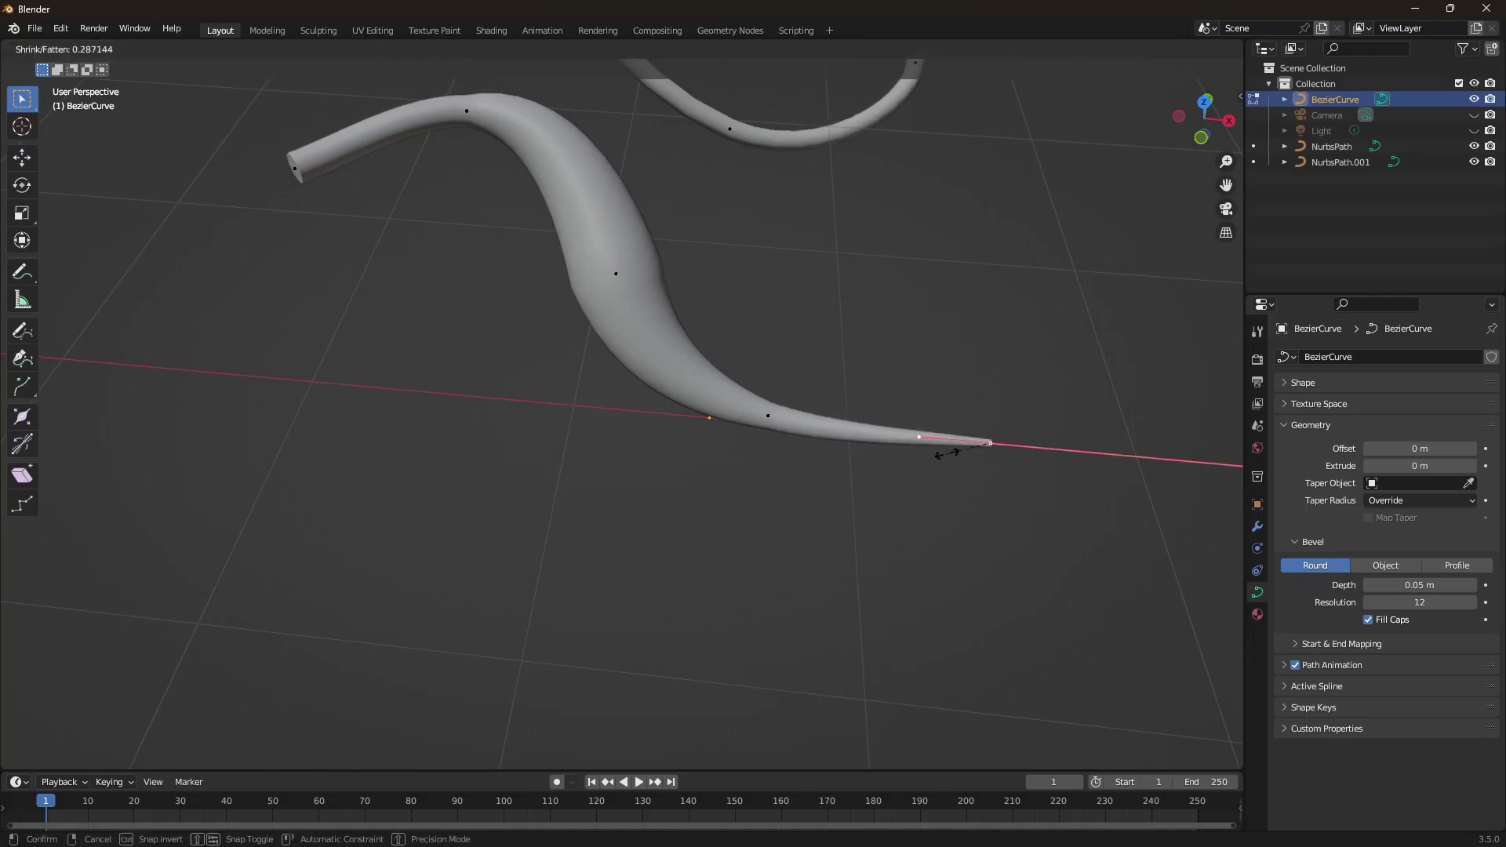
{"action": "left_click", "coordinate": [949, 454]}
{"action": "left_click", "coordinate": [295, 169]}
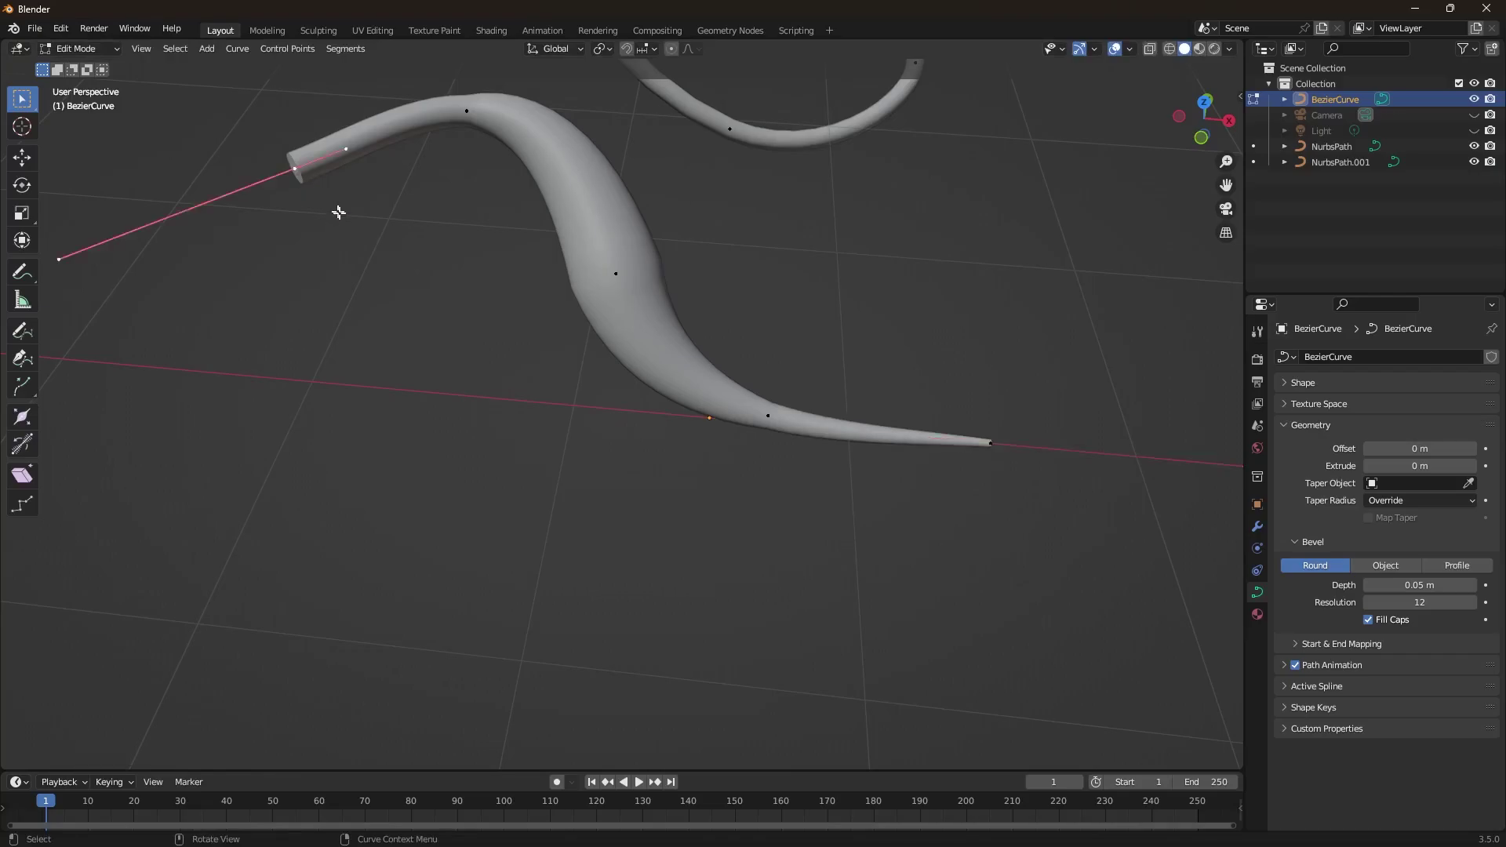
{"action": "key", "text": "alt+s"}
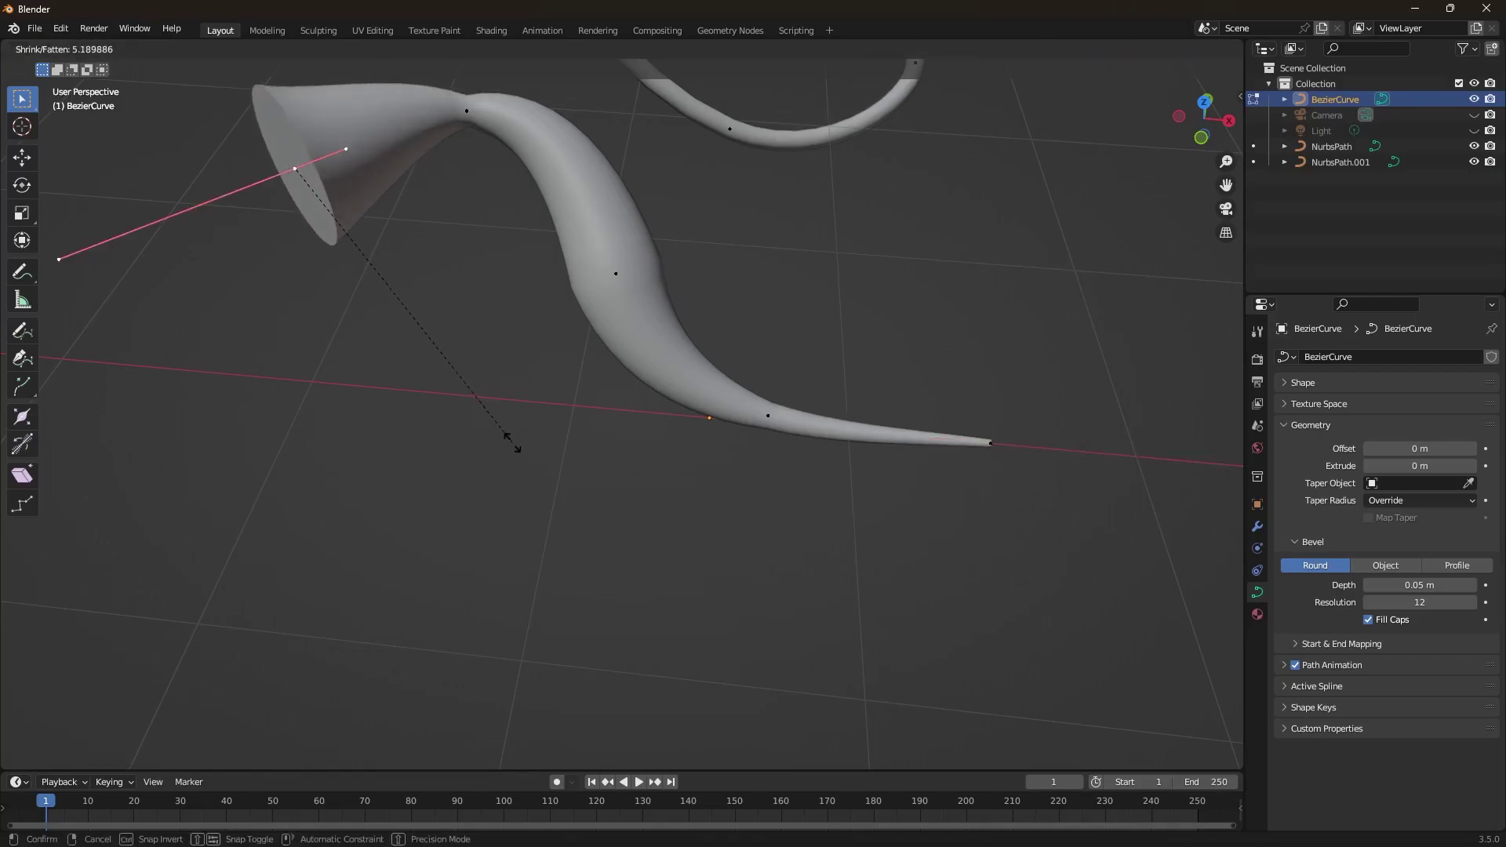
{"action": "left_click", "coordinate": [512, 444]}
Step: Fatten the radius at the control point next to the wide end into a smooth horn shape, and deselect all points
{"action": "mouse_move", "coordinate": [485, 518]}
{"action": "middle_mouse_down"}
{"action": "mouse_move", "coordinate": [505, 521]}
{"action": "mouse_move", "coordinate": [360, 545]}
{"action": "mouse_move", "coordinate": [516, 530]}
{"action": "mouse_move", "coordinate": [498, 521]}
{"action": "middle_mouse_up"}
{"action": "left_click", "coordinate": [485, 162]}
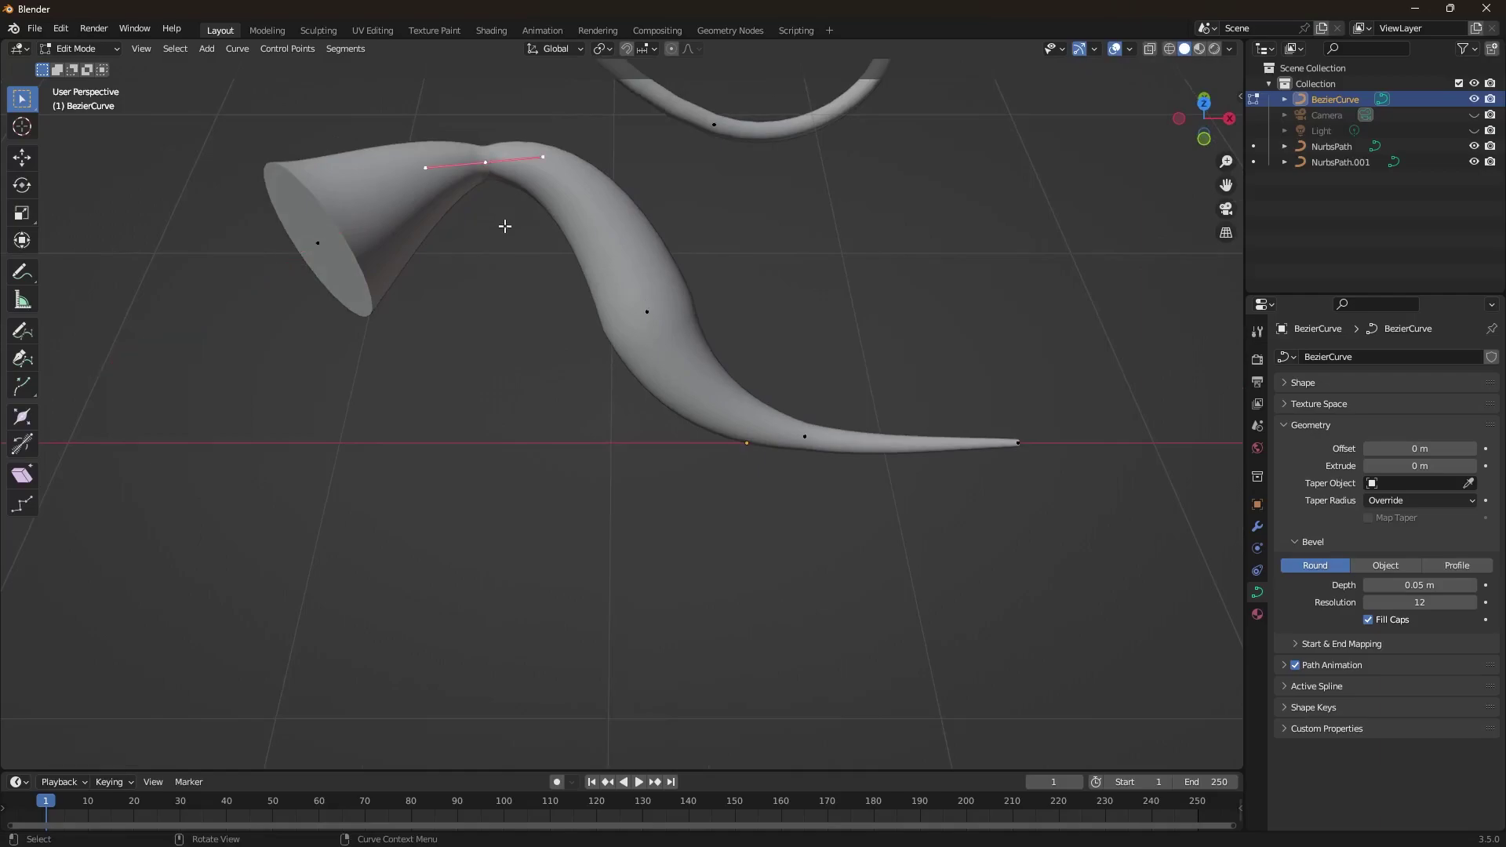
{"action": "key", "text": "alt+s"}
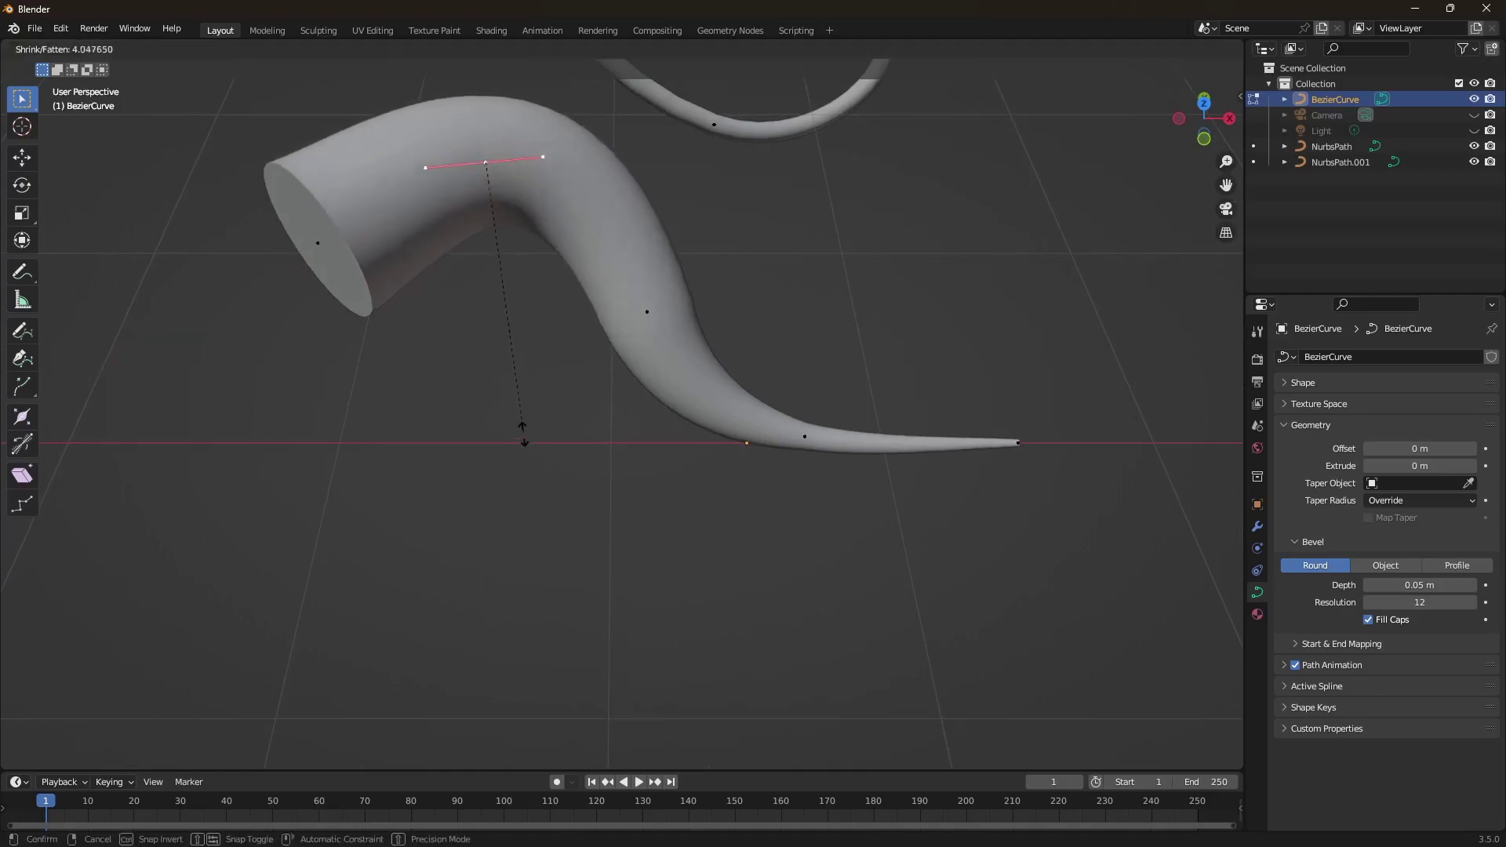
{"action": "left_click", "coordinate": [579, 494]}
{"action": "middle_click_drag", "start_coordinate": [578, 494], "coordinate": [693, 495]}
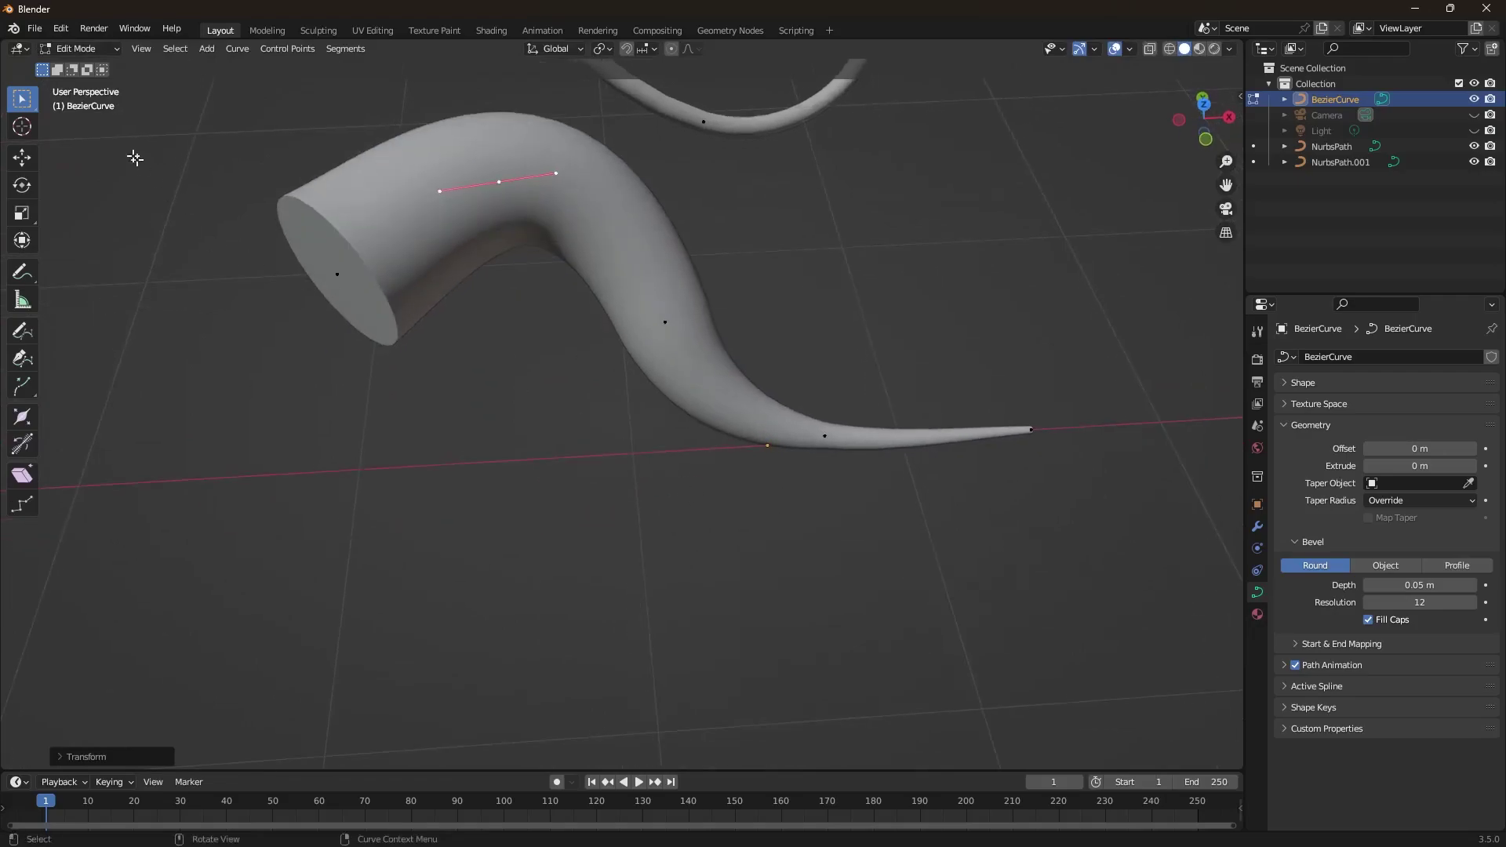
{"action": "left_click", "coordinate": [116, 249]}
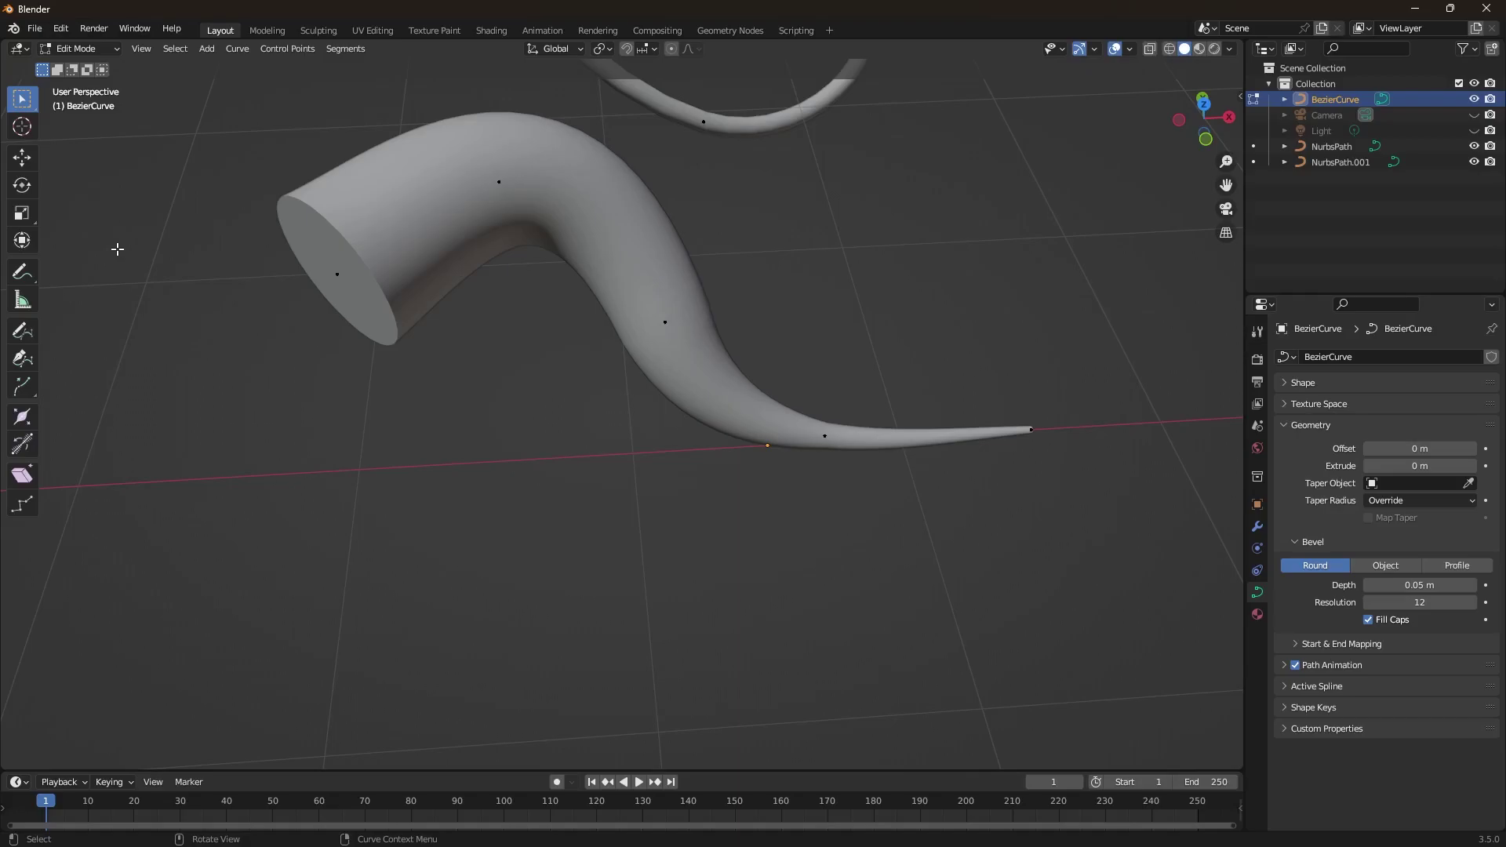
Step: Set the Bézier curve's bevel depth to 0.03 m
{"action": "mouse_move", "coordinate": [1424, 585]}
{"action": "left_mouse_down"}
{"action": "mouse_move", "coordinate": [1381, 585]}
{"action": "mouse_move", "coordinate": [1475, 586]}
{"action": "mouse_move", "coordinate": [1400, 585]}
{"action": "left_mouse_up"}
{"action": "scroll", "coordinate": [753, 355], "scroll_direction": "up", "scroll_amount": 2}
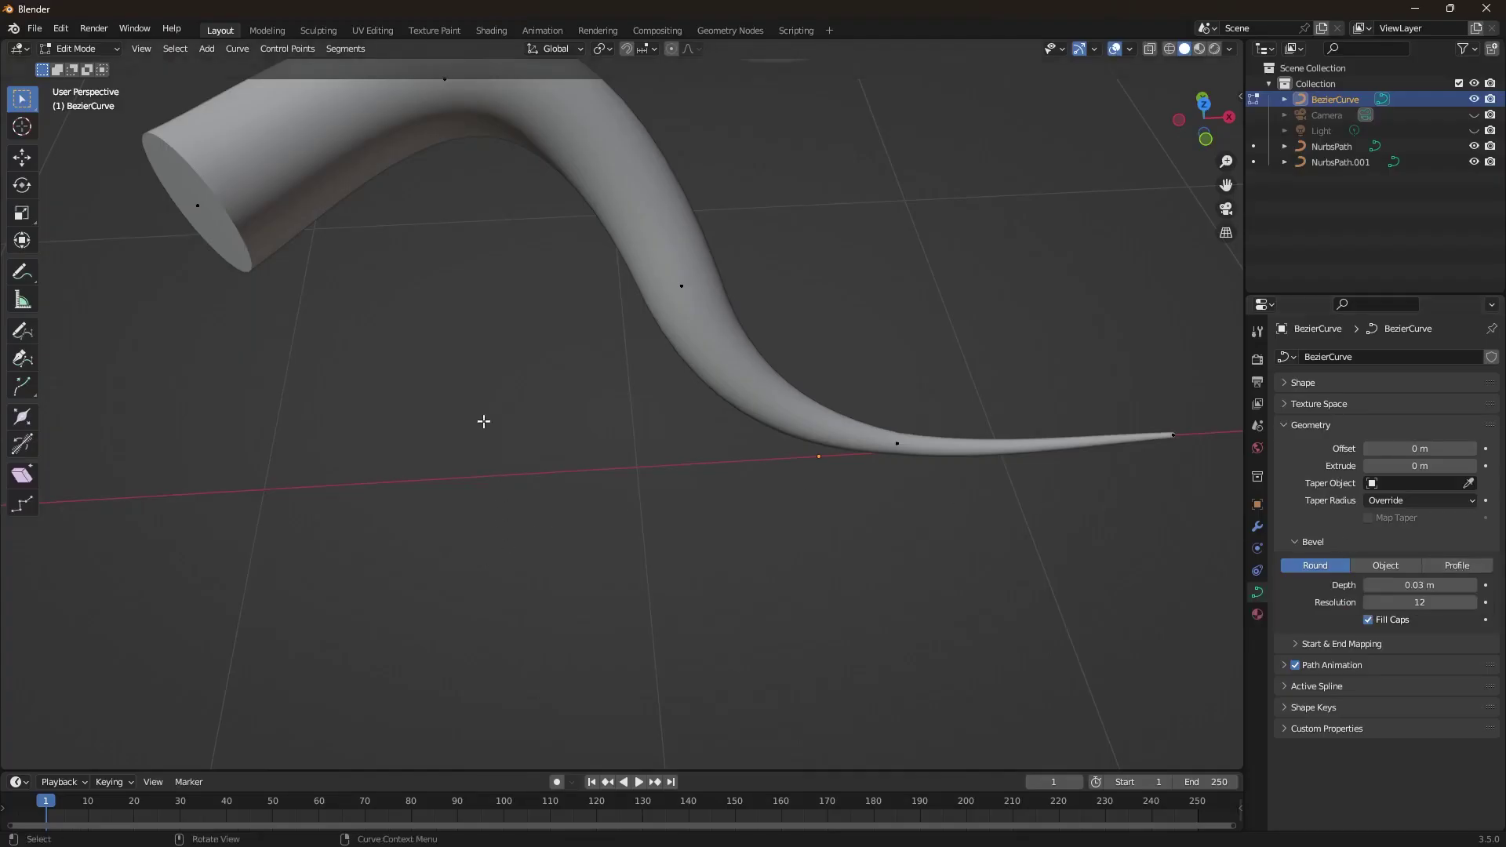
{"action": "middle_click_drag", "start_coordinate": [485, 421], "coordinate": [495, 430]}
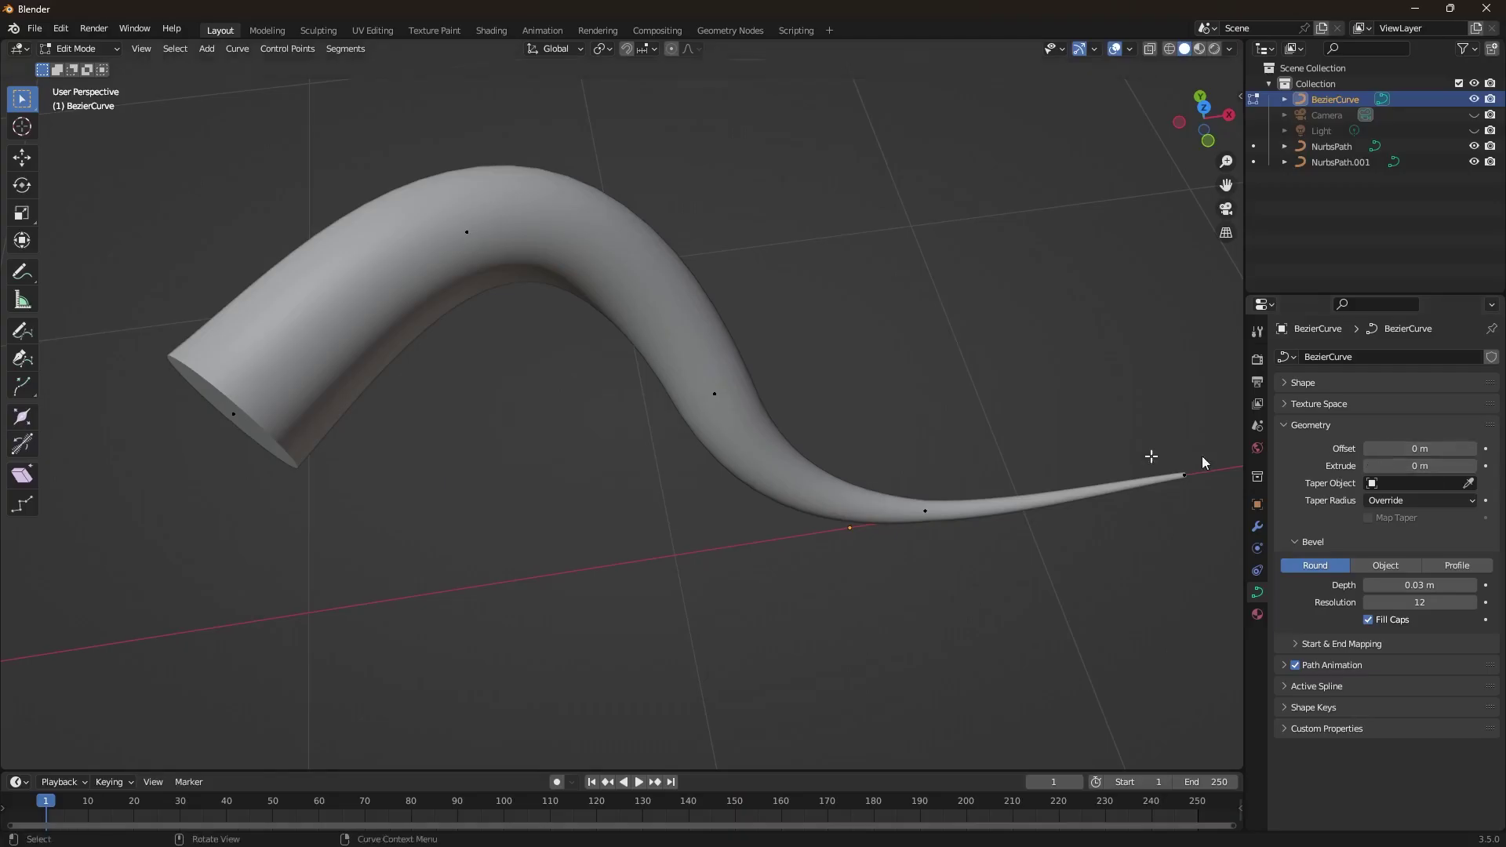
{"action": "middle_click_drag", "start_coordinate": [1151, 455], "coordinate": [884, 455]}
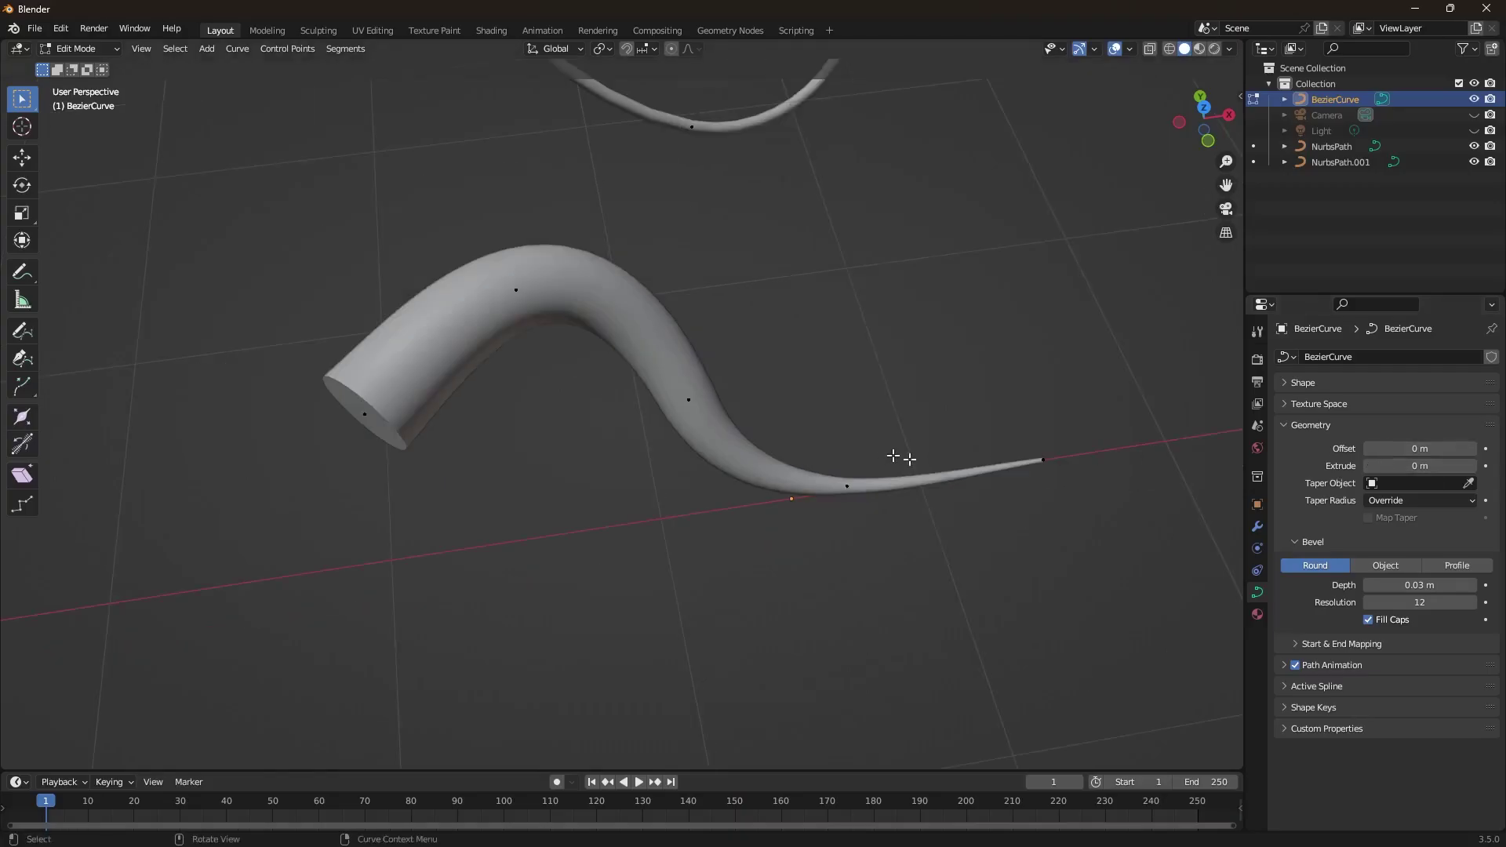
Step: Try a geometry offset of -0.34 m on the Bézier curve and reset the offset to 0 m
{"action": "left_click_drag", "start_coordinate": [1387, 448], "coordinate": [1326, 448]}
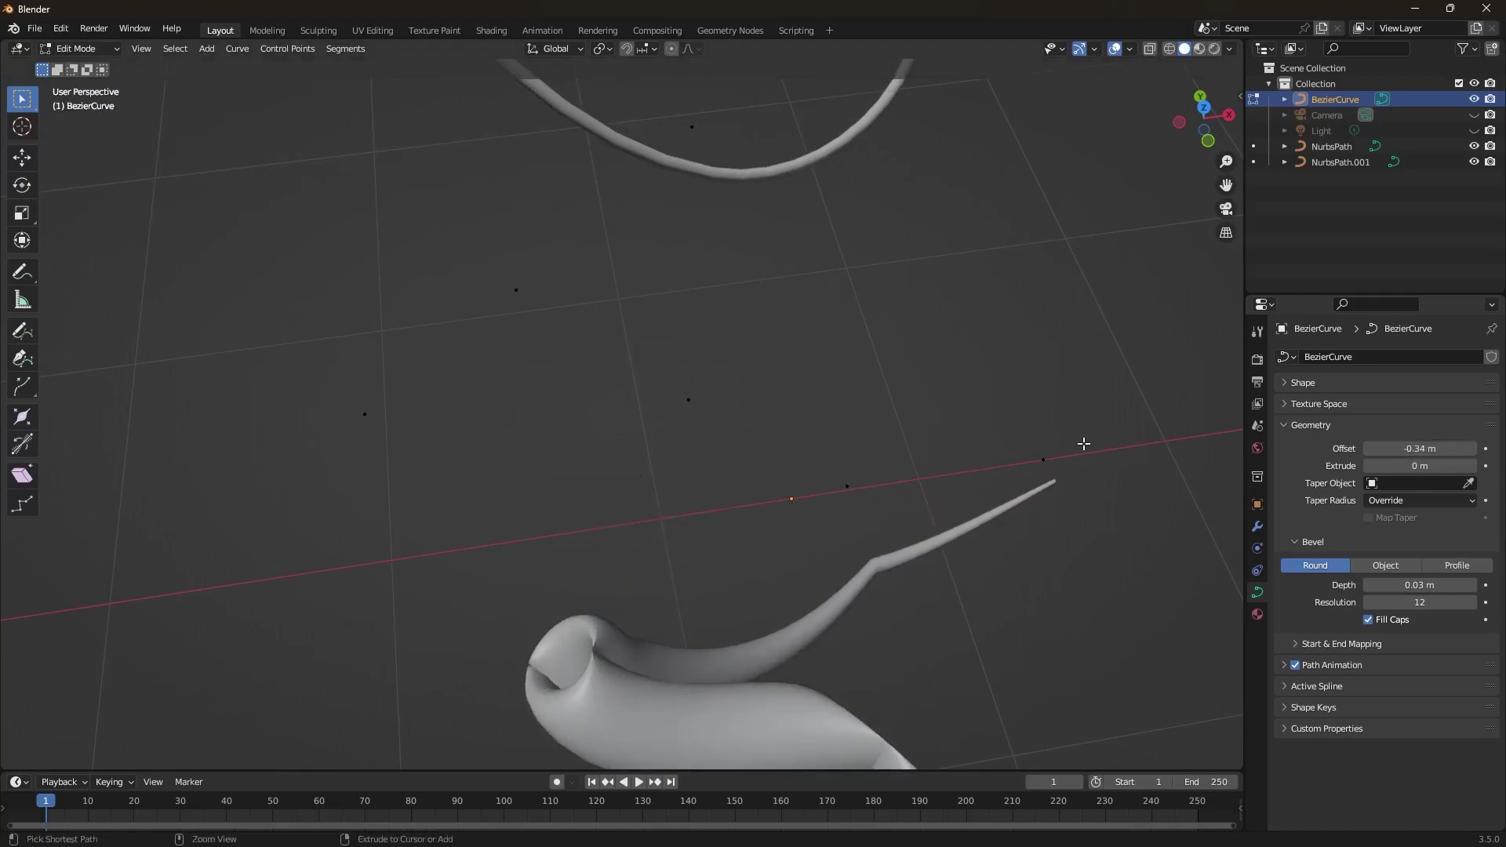
{"action": "left_click", "coordinate": [1435, 448]}
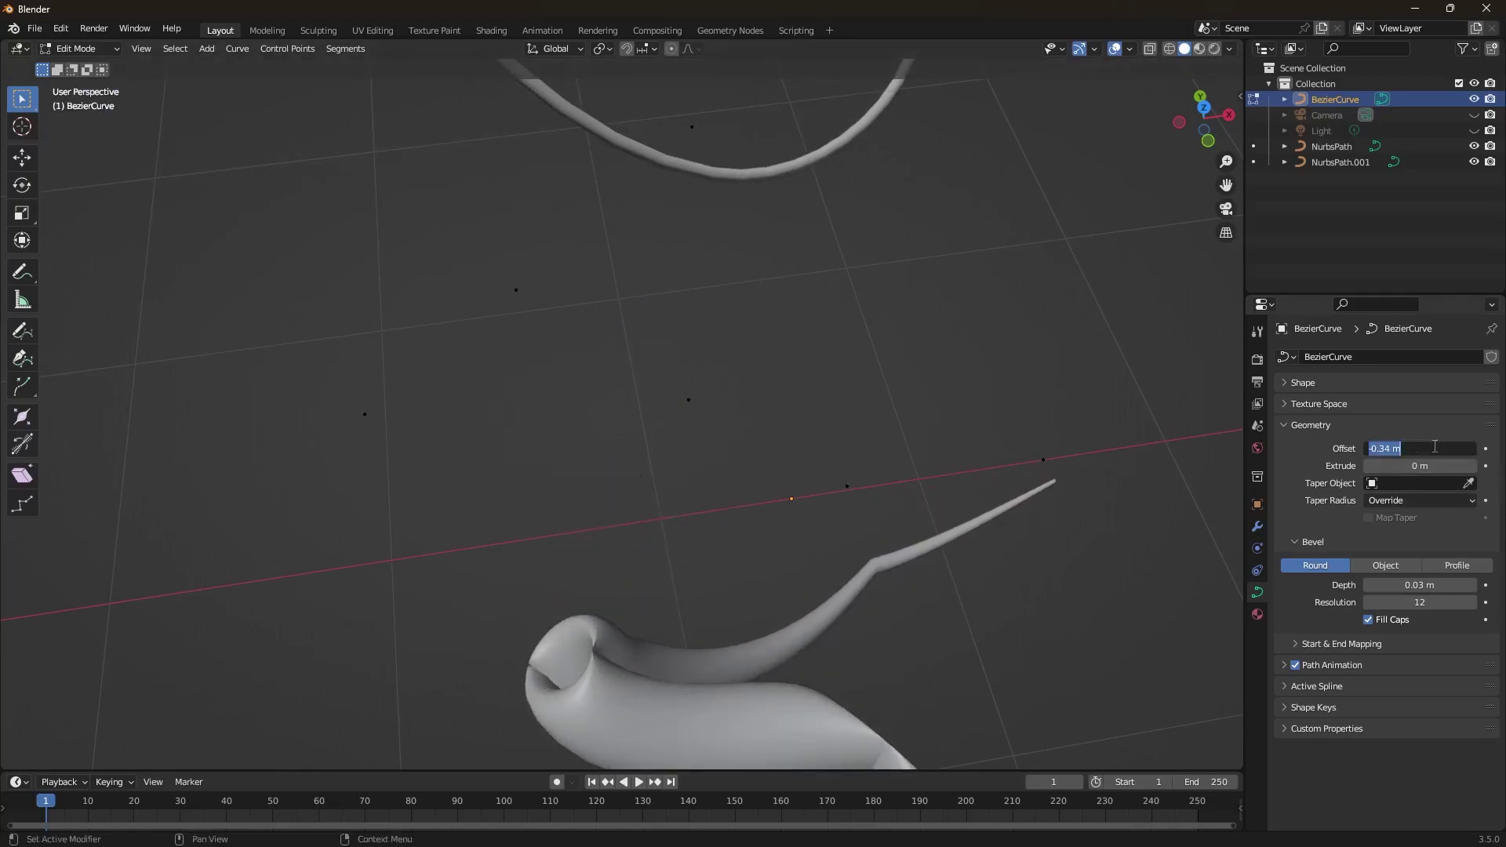
{"action": "type", "text": "0"}
{"action": "key", "text": "Return"}
Step: Set the Bézier curve's geometry extrusion to 0.12 m
{"action": "left_click_drag", "start_coordinate": [1426, 465], "coordinate": [1467, 465]}
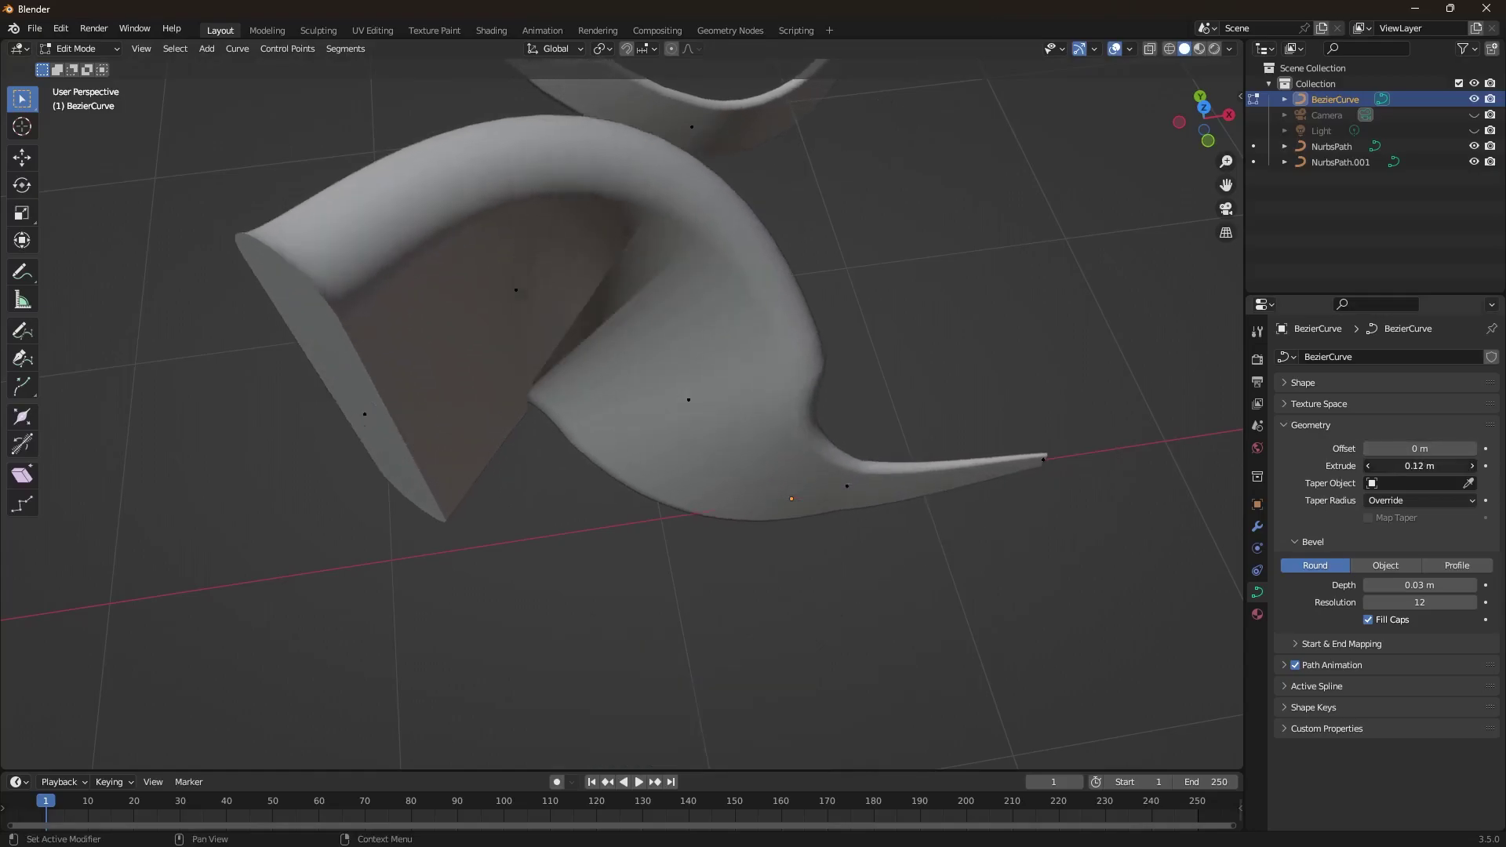
{"action": "mouse_move", "coordinate": [717, 474]}
{"action": "middle_mouse_down"}
{"action": "mouse_move", "coordinate": [717, 437]}
{"action": "mouse_move", "coordinate": [878, 397]}
{"action": "mouse_move", "coordinate": [716, 464]}
{"action": "middle_mouse_up"}
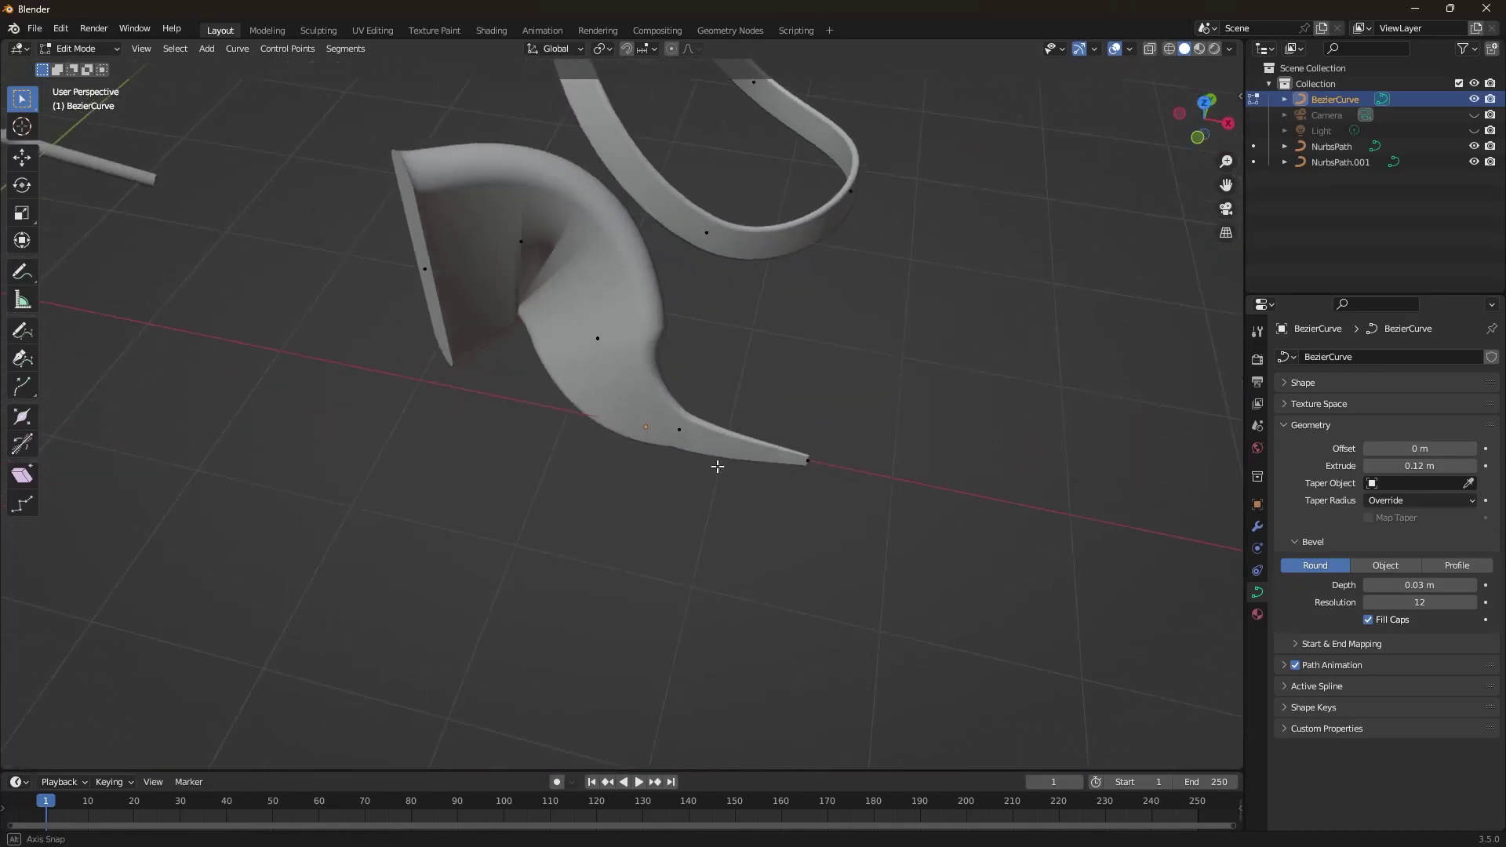
{"action": "scroll", "coordinate": [682, 377], "scroll_direction": "up", "scroll_amount": 3}
{"action": "middle_click_drag", "start_coordinate": [706, 360], "coordinate": [798, 540]}
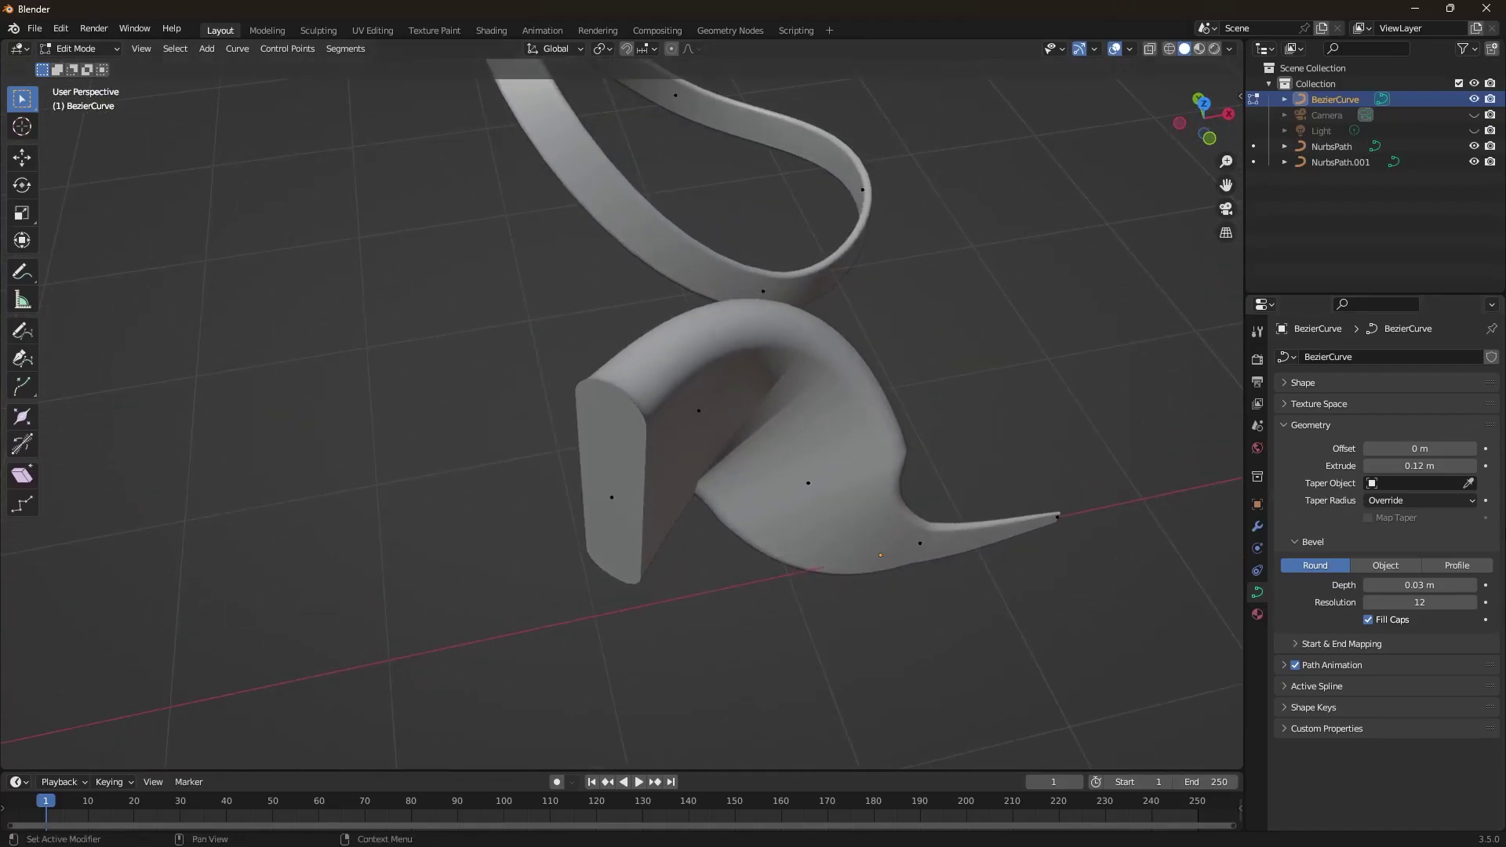
Step: Reduce the Bézier curve's extrusion to 0.04 m and 0.004 m, and finally set it to 0.054 m
{"action": "left_click_drag", "start_coordinate": [1420, 466], "coordinate": [1381, 466]}
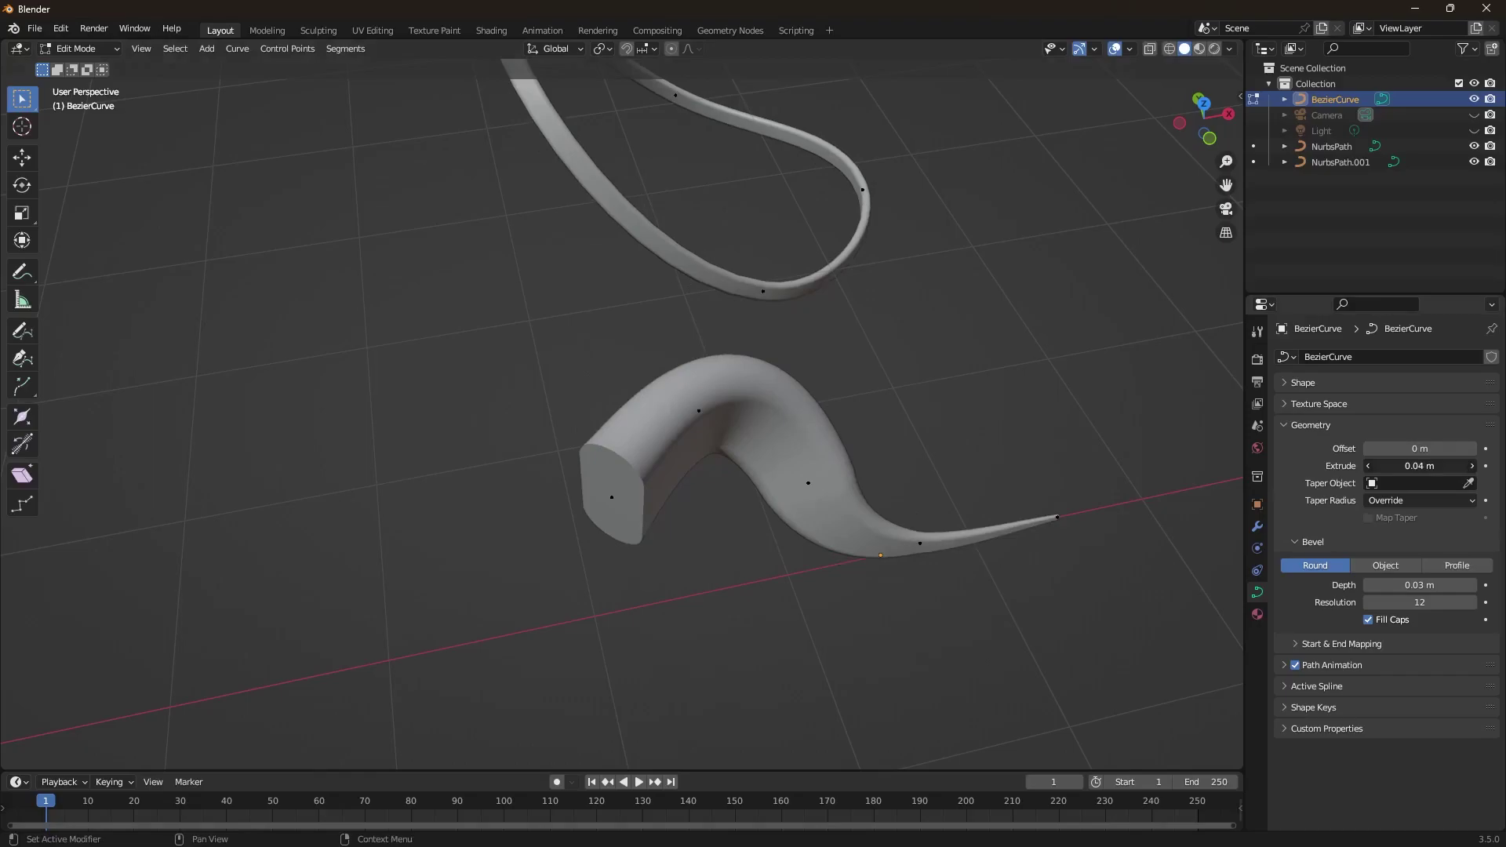
{"action": "left_click", "coordinate": [1424, 468]}
{"action": "left_click", "coordinate": [1382, 466]}
{"action": "type", "text": "0"}
{"action": "key", "text": "Return"}
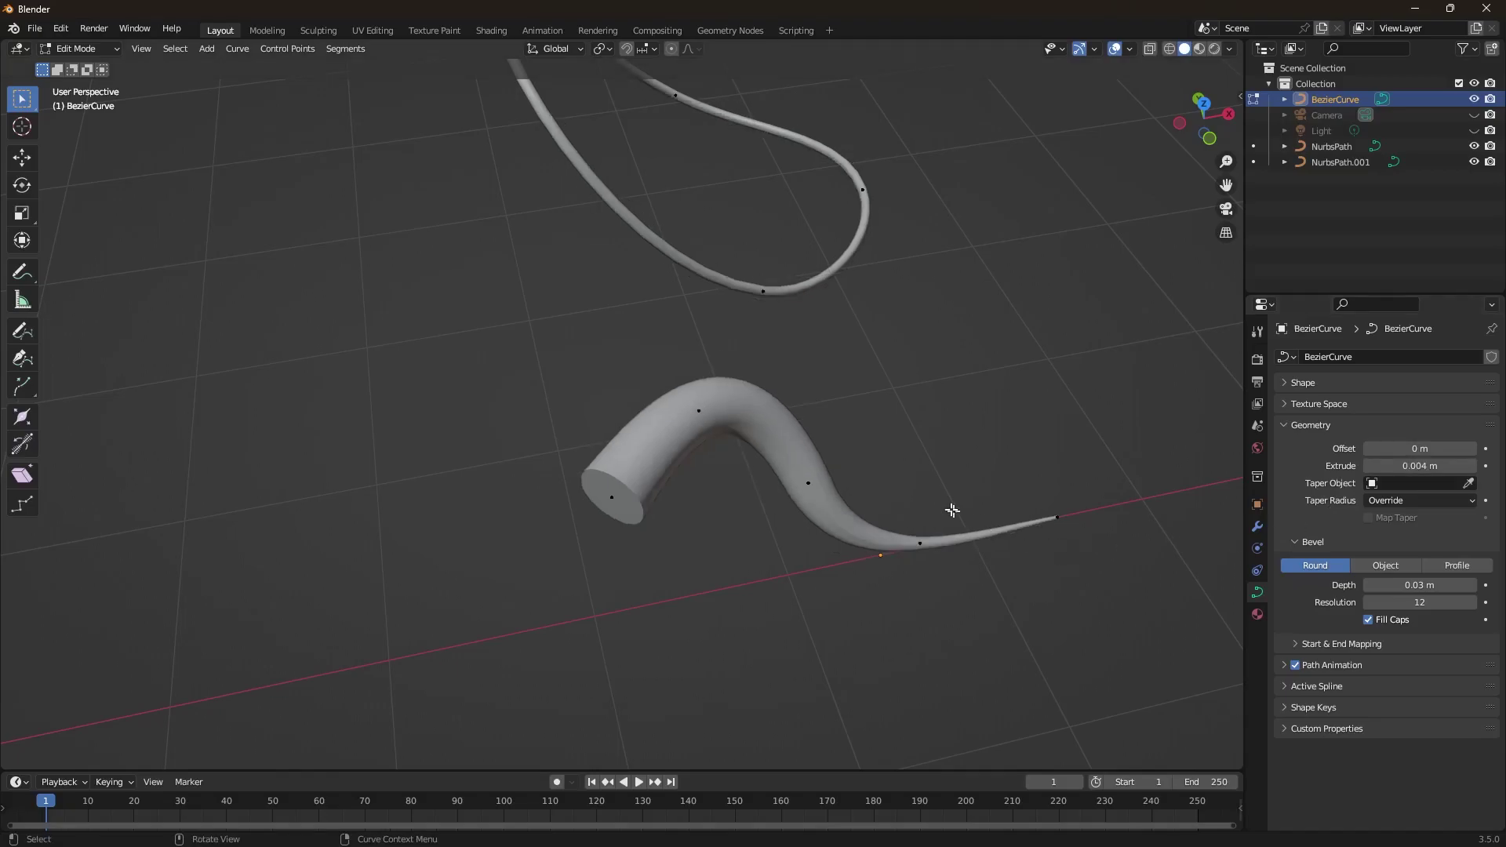
{"action": "mouse_move", "coordinate": [1404, 466]}
{"action": "left_mouse_down"}
{"action": "mouse_move", "coordinate": [1460, 466]}
{"action": "mouse_move", "coordinate": [1428, 466]}
{"action": "left_mouse_up"}
Step: Examine the extruded profile of the closed loop and the horn-shaped curve up close from several angles
{"action": "middle_click_drag", "start_coordinate": [868, 437], "coordinate": [437, 370]}
{"action": "scroll", "coordinate": [467, 299], "scroll_direction": "up", "scroll_amount": 5}
{"action": "scroll", "coordinate": [400, 316], "scroll_direction": "down", "scroll_amount": 3}
{"action": "middle_click_drag", "start_coordinate": [417, 309], "coordinate": [455, 298]}
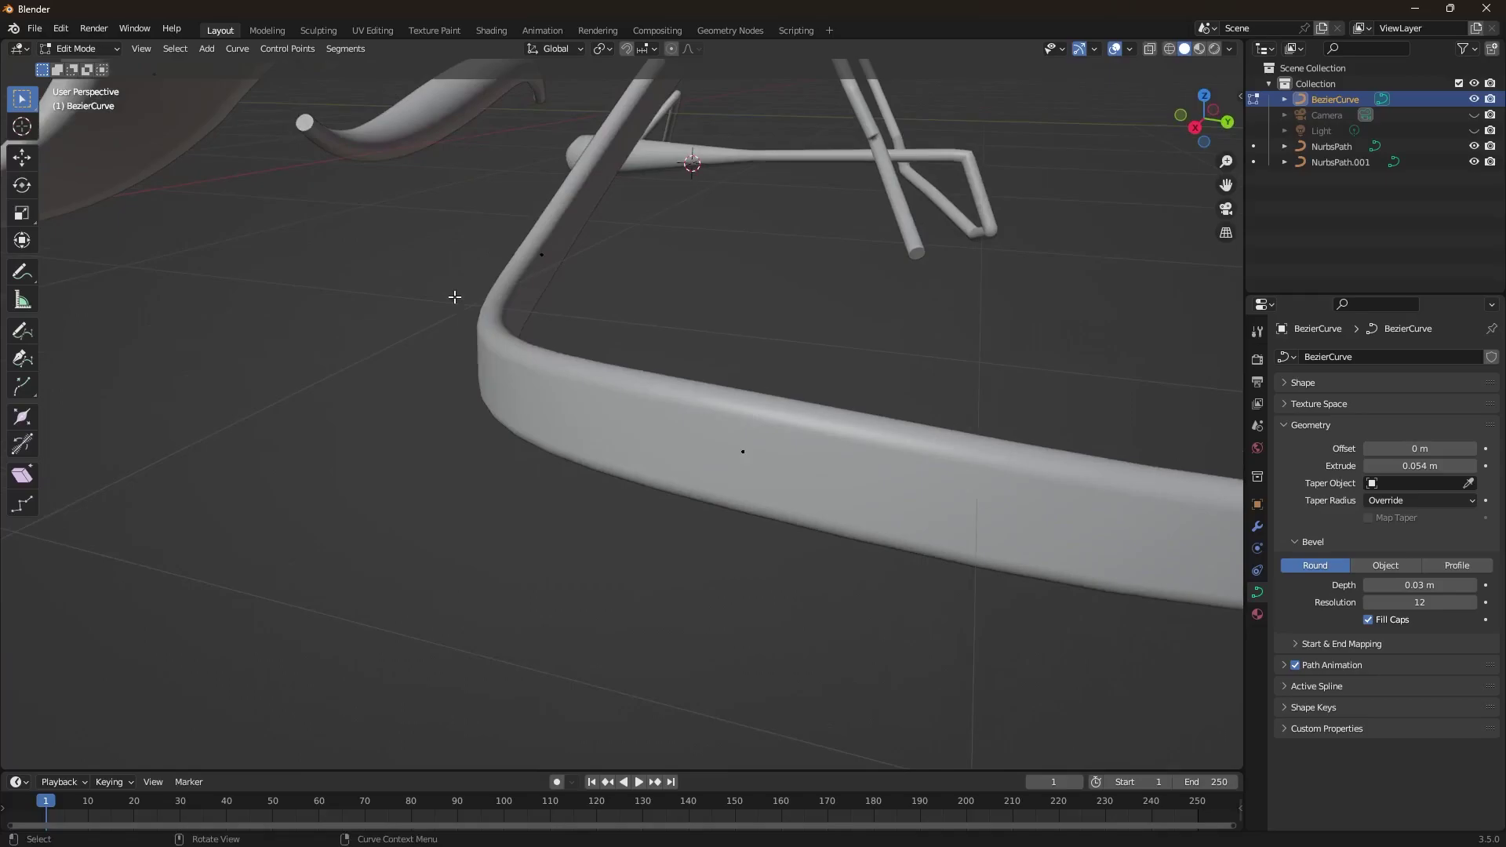
{"action": "middle_click_drag", "start_coordinate": [522, 410], "coordinate": [744, 402]}
{"action": "scroll", "coordinate": [596, 412], "scroll_direction": "down", "scroll_amount": 5}
{"action": "scroll", "coordinate": [702, 382], "scroll_direction": "up", "scroll_amount": 2}
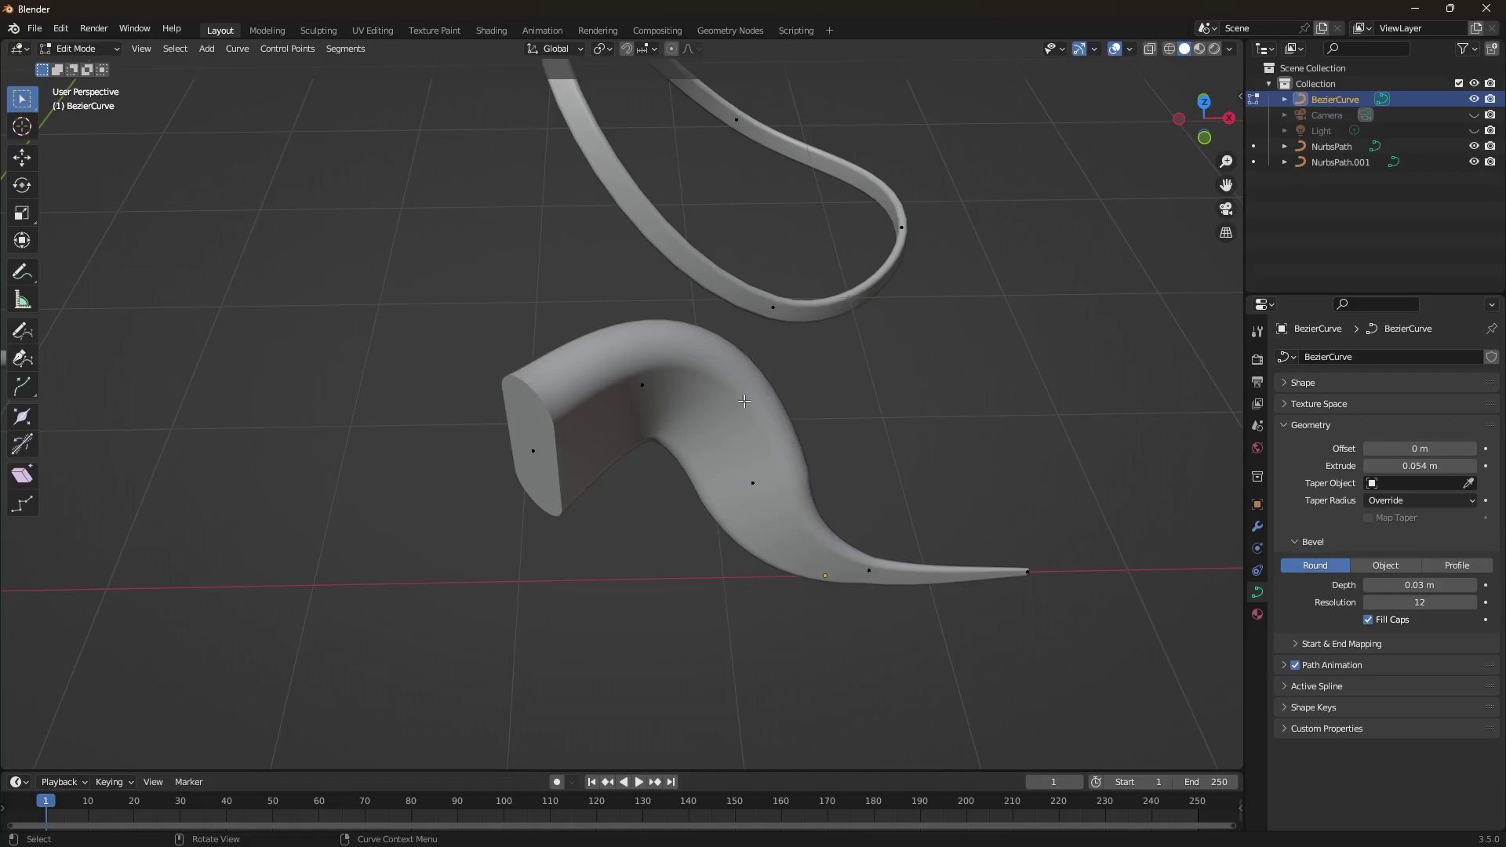
{"action": "middle_click_drag", "start_coordinate": [638, 511], "coordinate": [659, 499]}
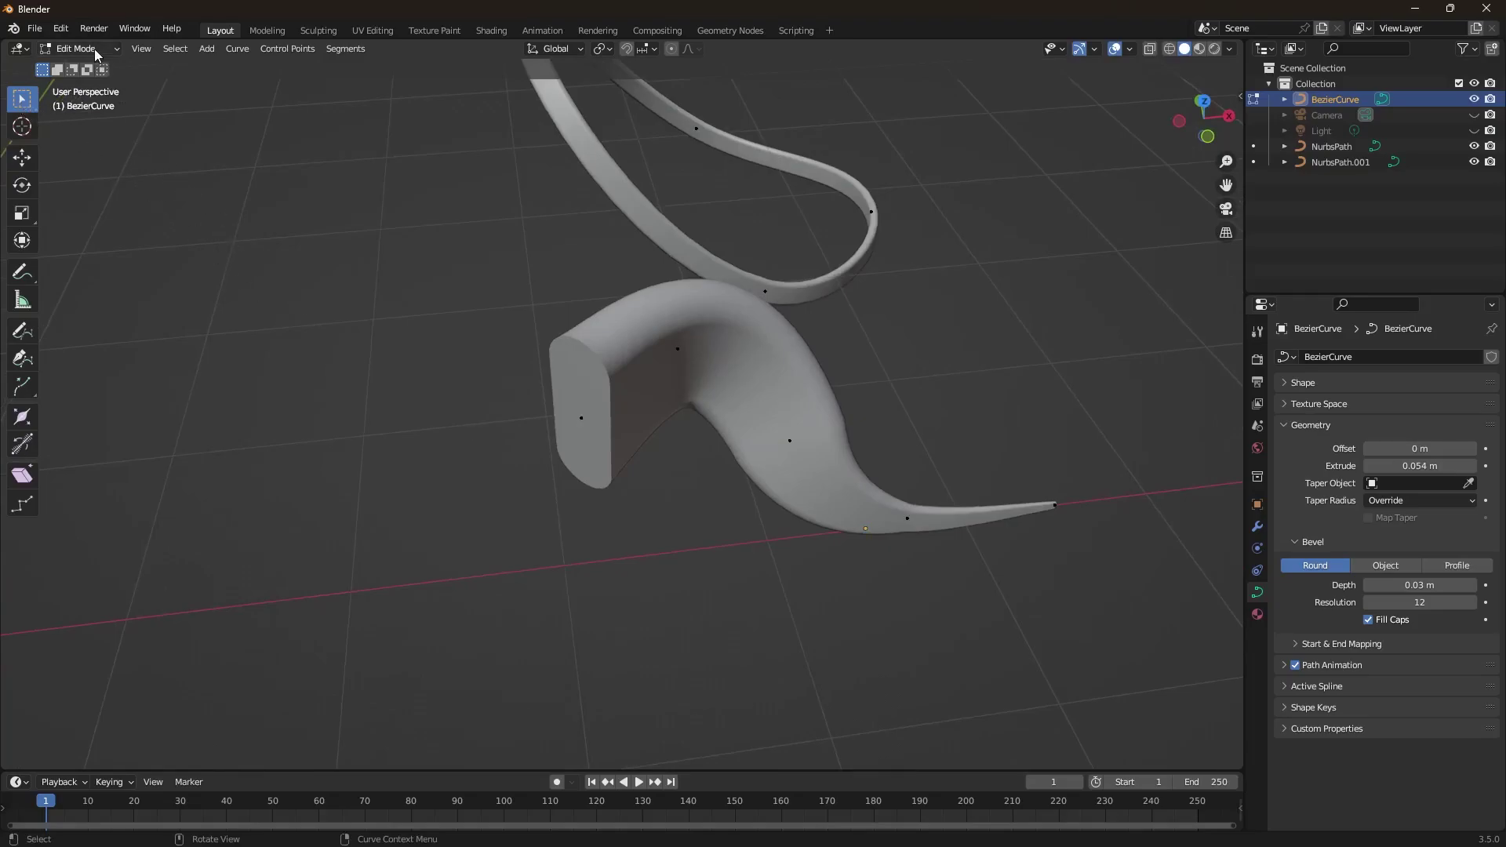
Step: Return to Object Mode and reselect the Bézier curve to examine which shapes belong to the same object
{"action": "key", "text": "Tab"}
{"action": "left_click", "coordinate": [339, 464]}
{"action": "left_click", "coordinate": [700, 397]}
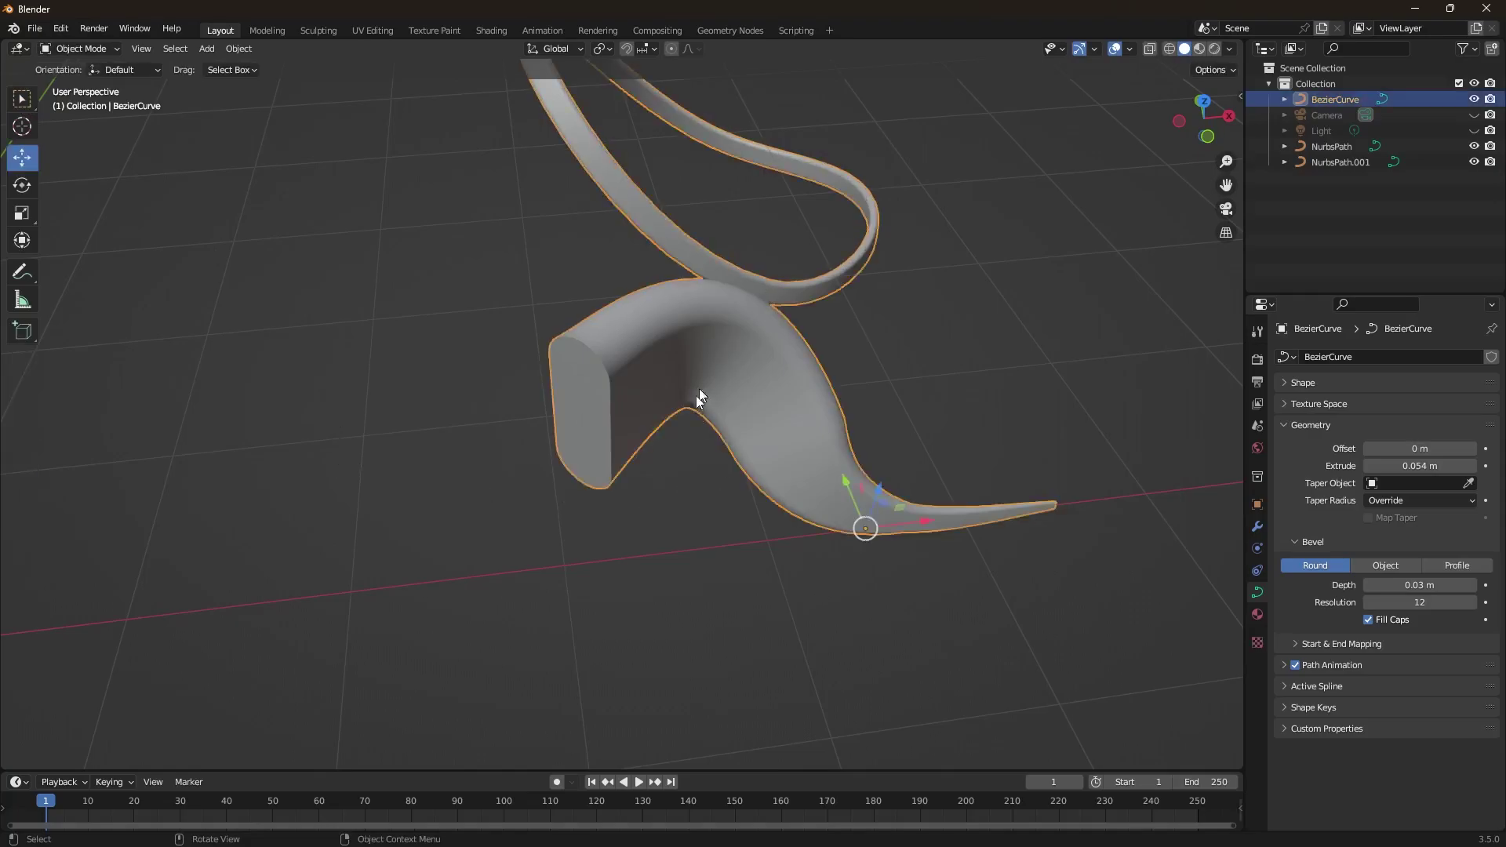
{"action": "middle_click_drag", "start_coordinate": [773, 504], "coordinate": [732, 508]}
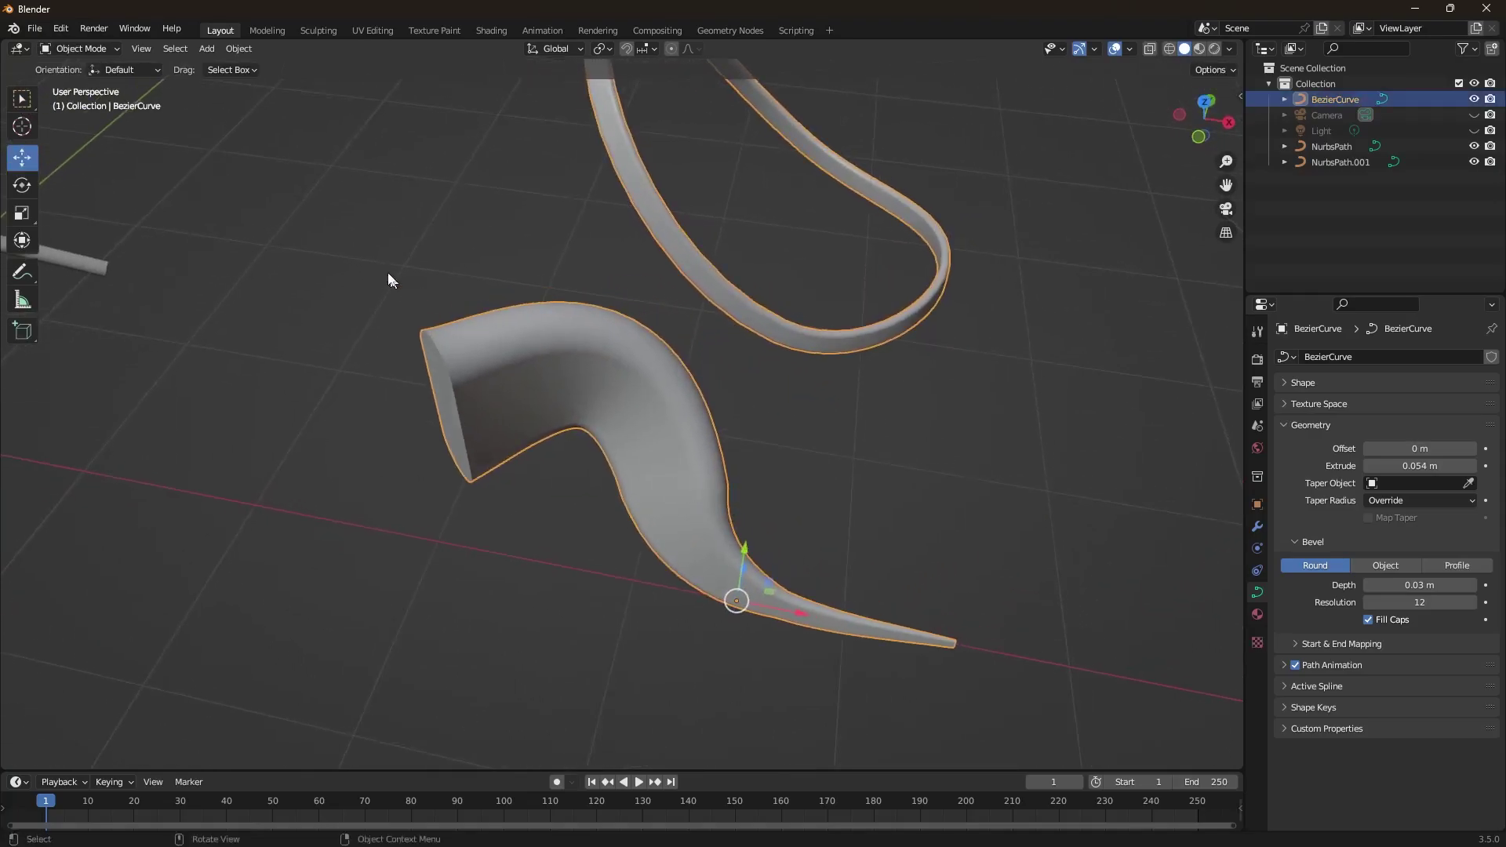
{"action": "key", "text": "Tab"}
{"action": "left_click", "coordinate": [448, 411], "text": "shift"}
{"action": "left_click", "coordinate": [573, 369], "text": "shift"}
{"action": "left_click", "coordinate": [673, 489], "text": "shift"}
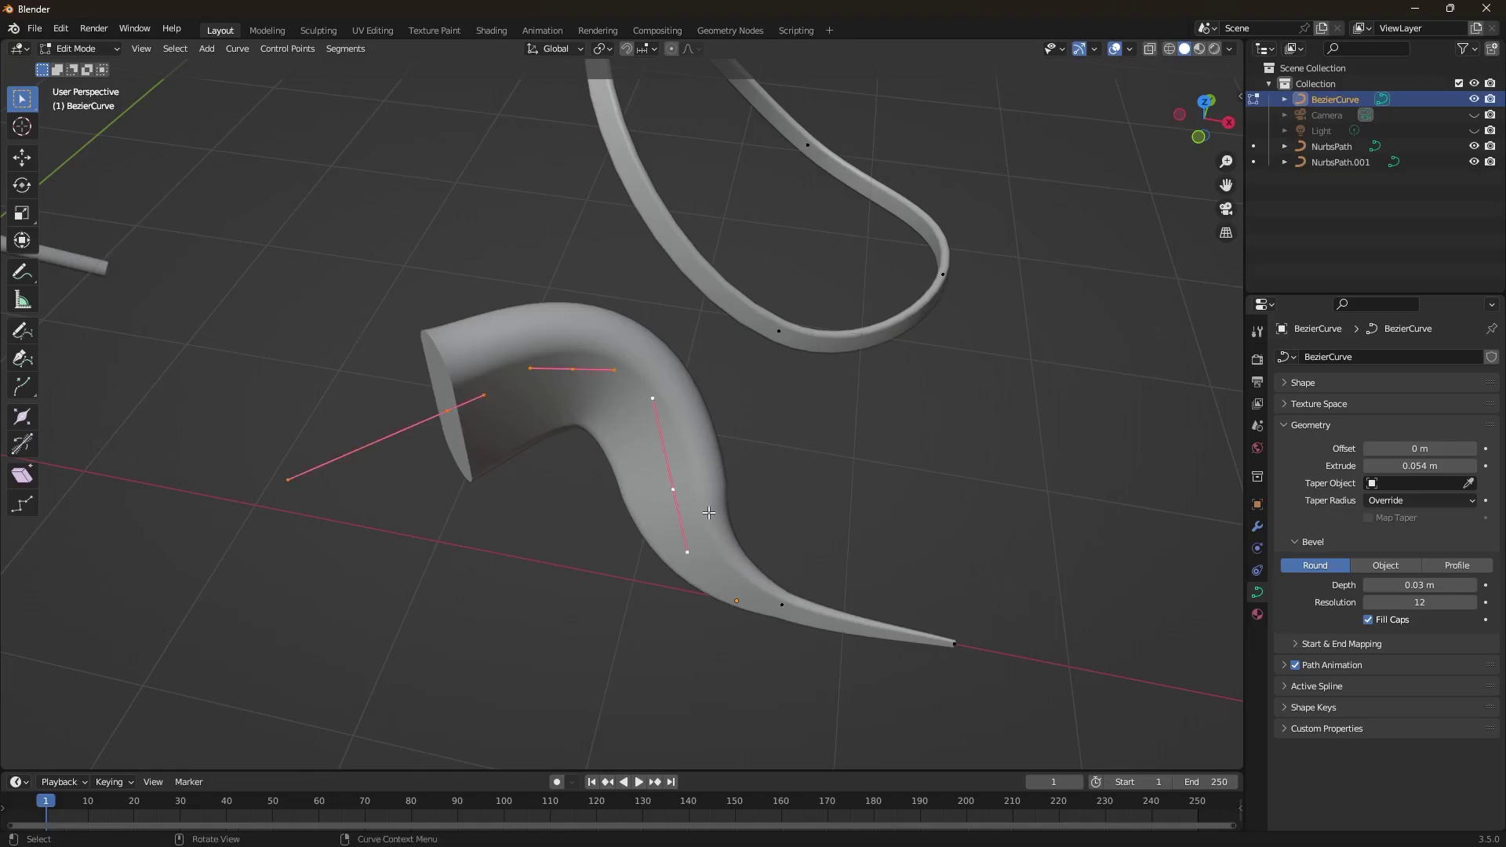
{"action": "right_click", "coordinate": [632, 412]}
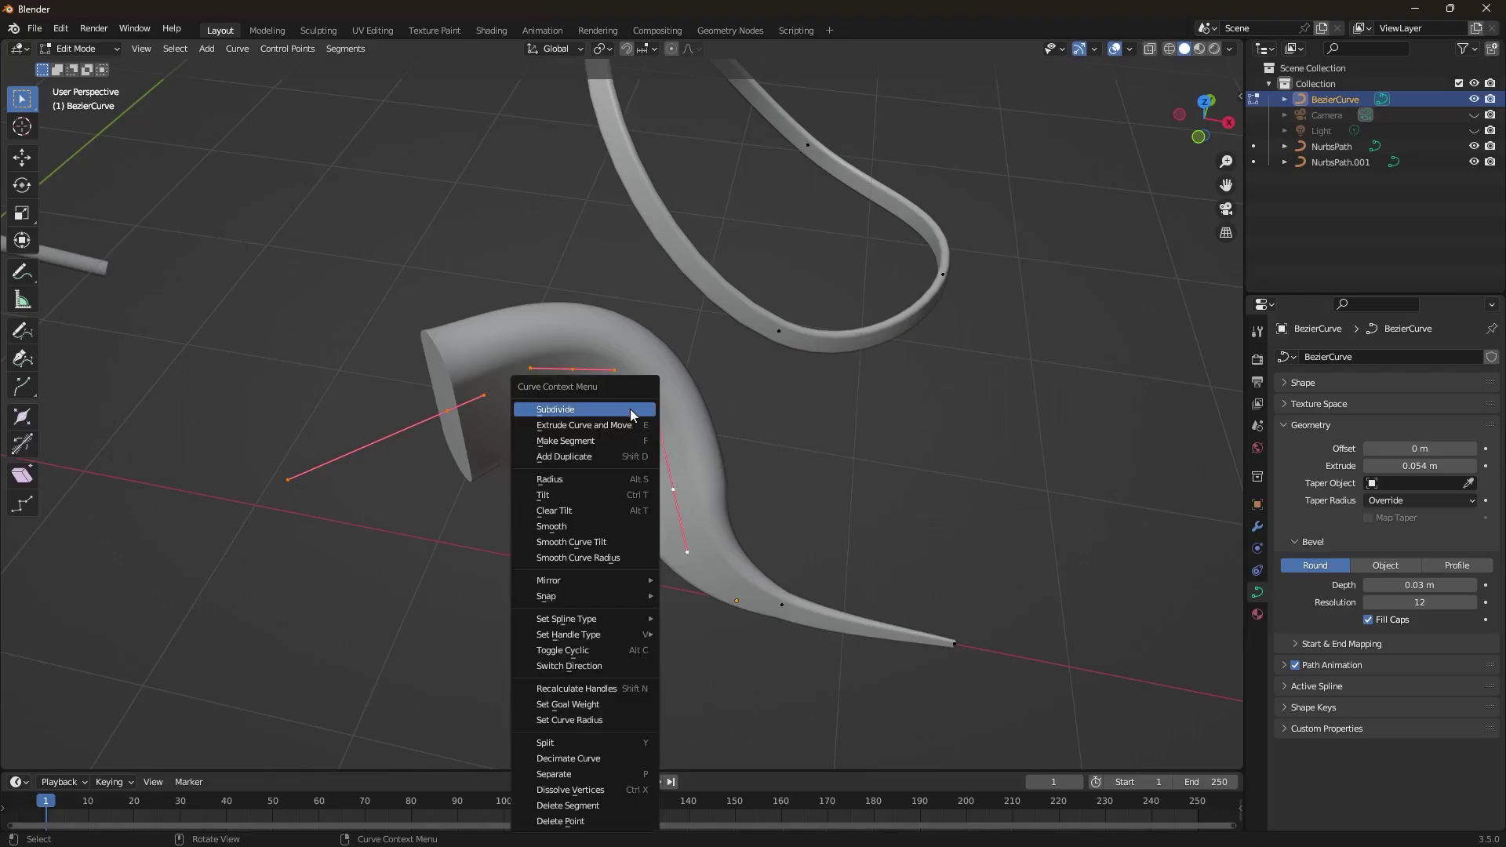
{"action": "left_click", "coordinate": [626, 777]}
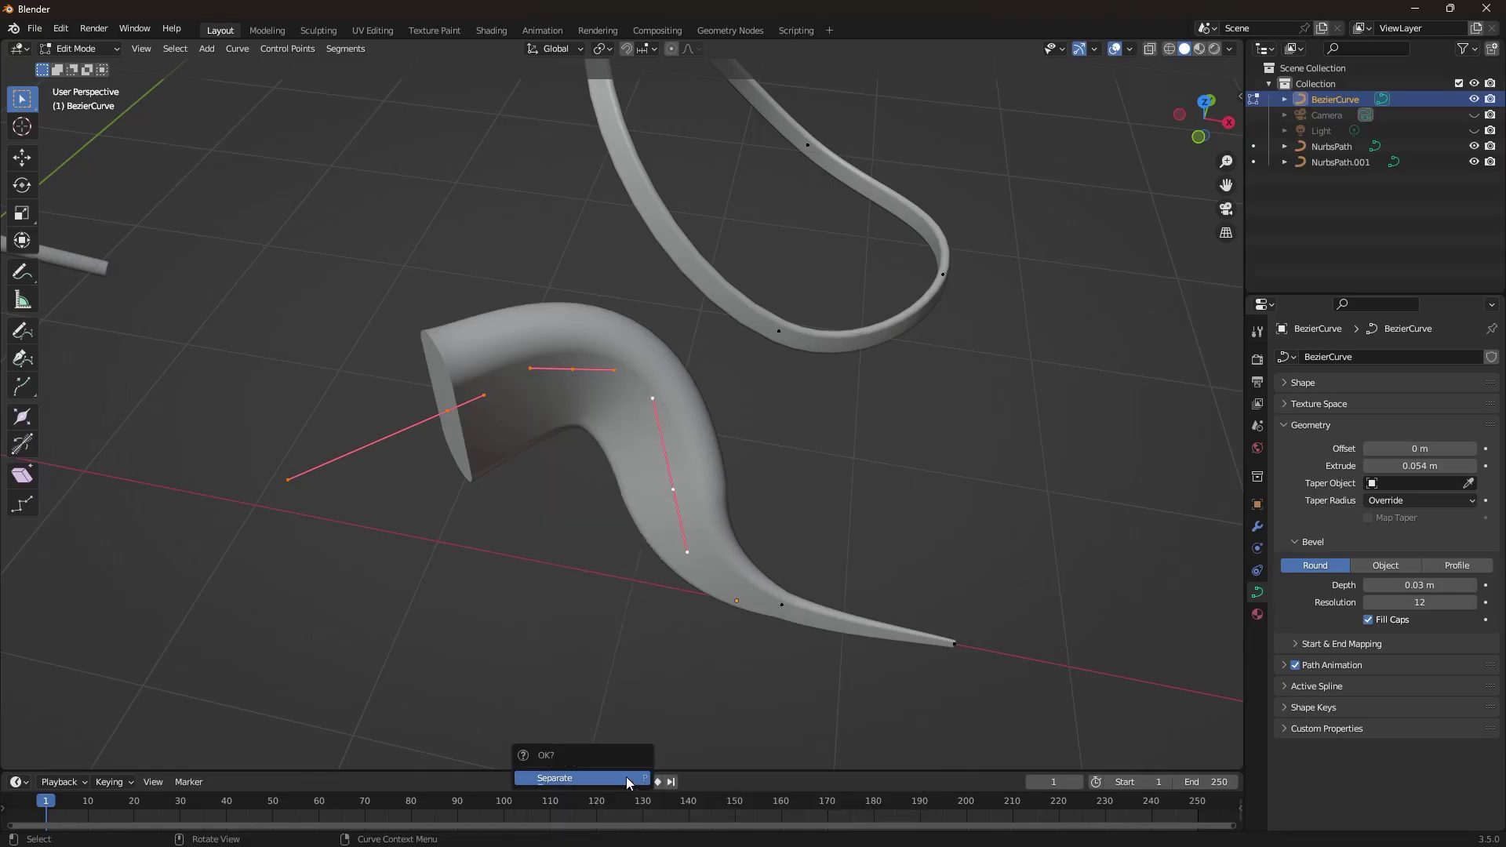
{"action": "left_click", "coordinate": [346, 581]}
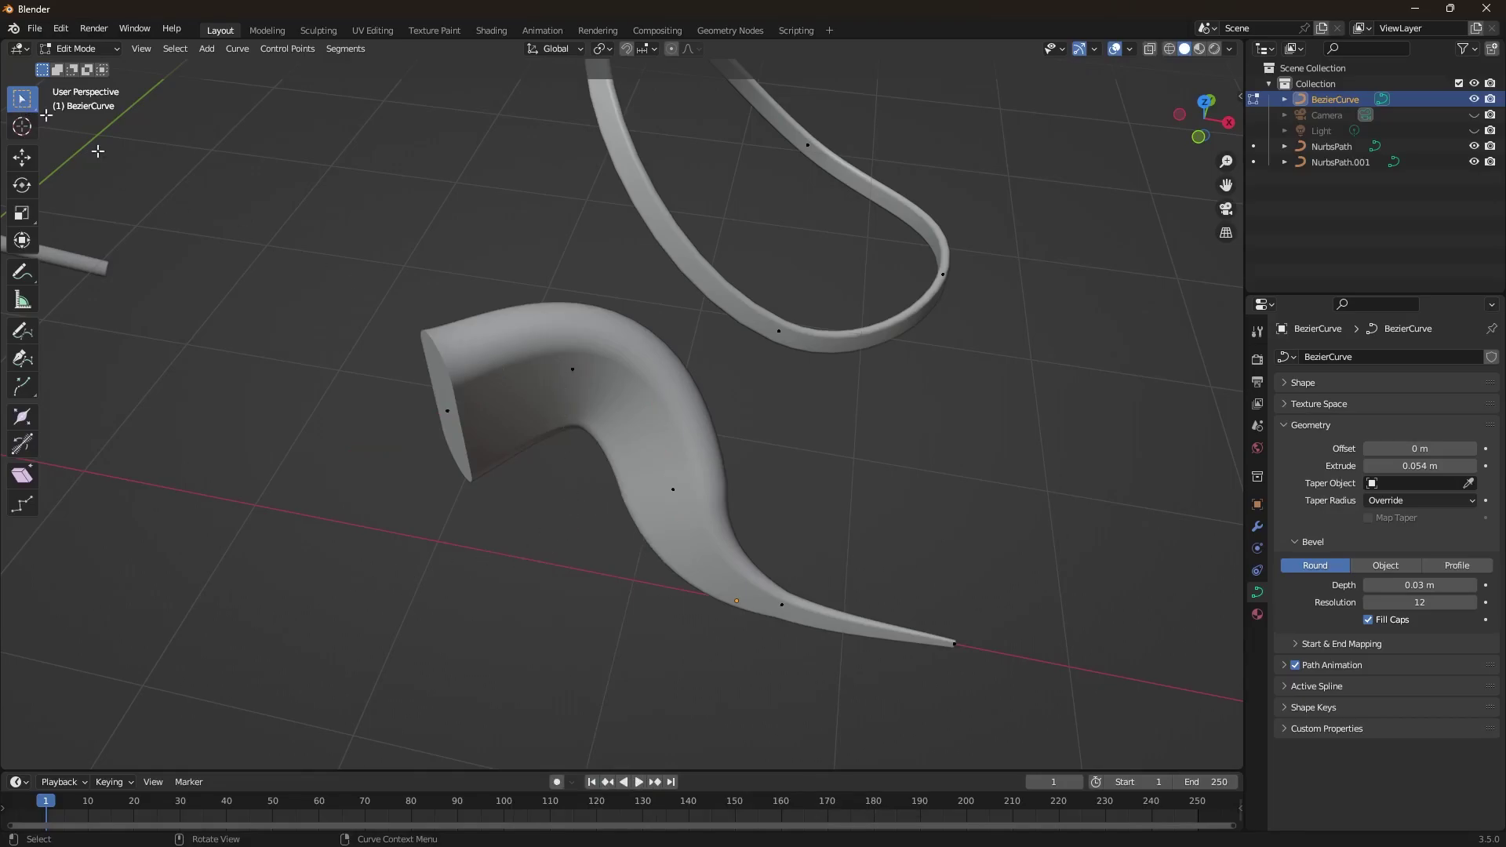
{"action": "key", "text": "Tab"}
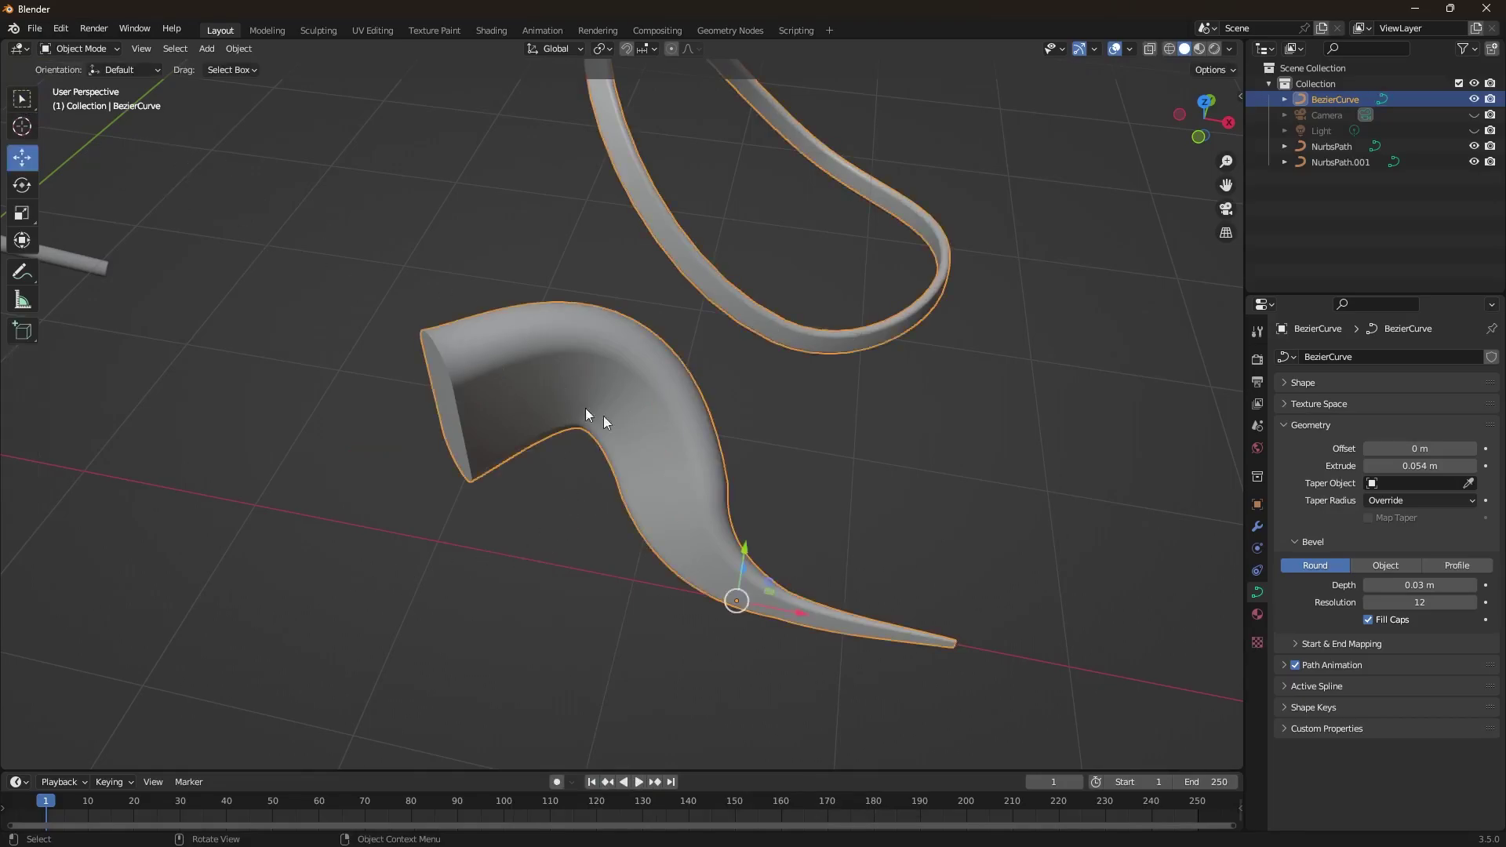
{"action": "middle_click_drag", "start_coordinate": [706, 424], "coordinate": [639, 383]}
Step: In Edit Mode, separate the horn-shaped curve's three control points from the wide end to the middle into their own curve object
{"action": "key", "text": "Tab"}
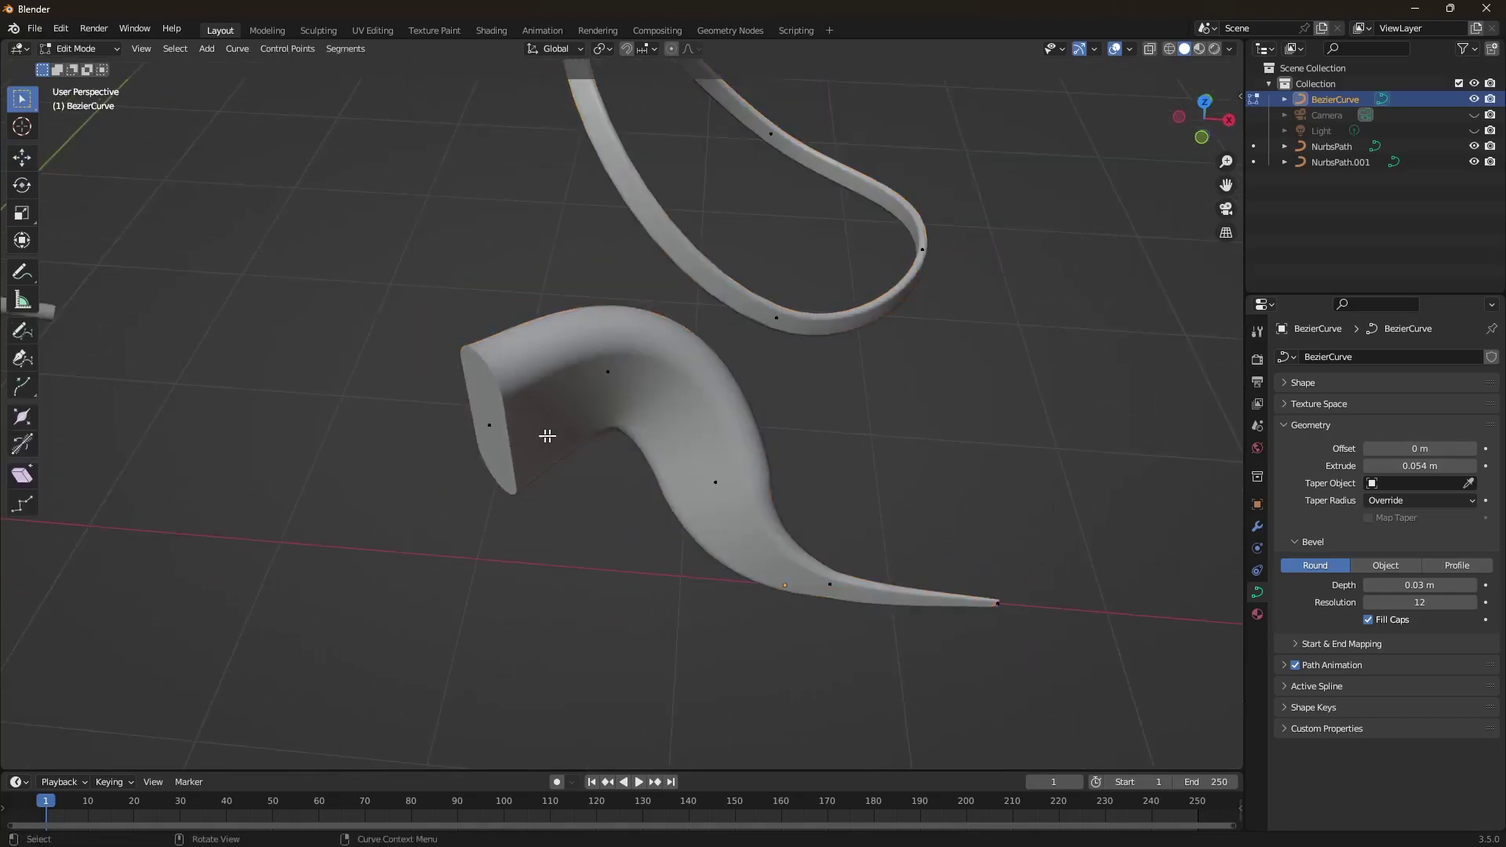
{"action": "left_click", "coordinate": [489, 426]}
{"action": "left_click", "coordinate": [608, 370]}
{"action": "left_click", "coordinate": [715, 482], "text": "shift"}
{"action": "left_click", "coordinate": [490, 424], "text": "shift"}
{"action": "key", "text": "p"}
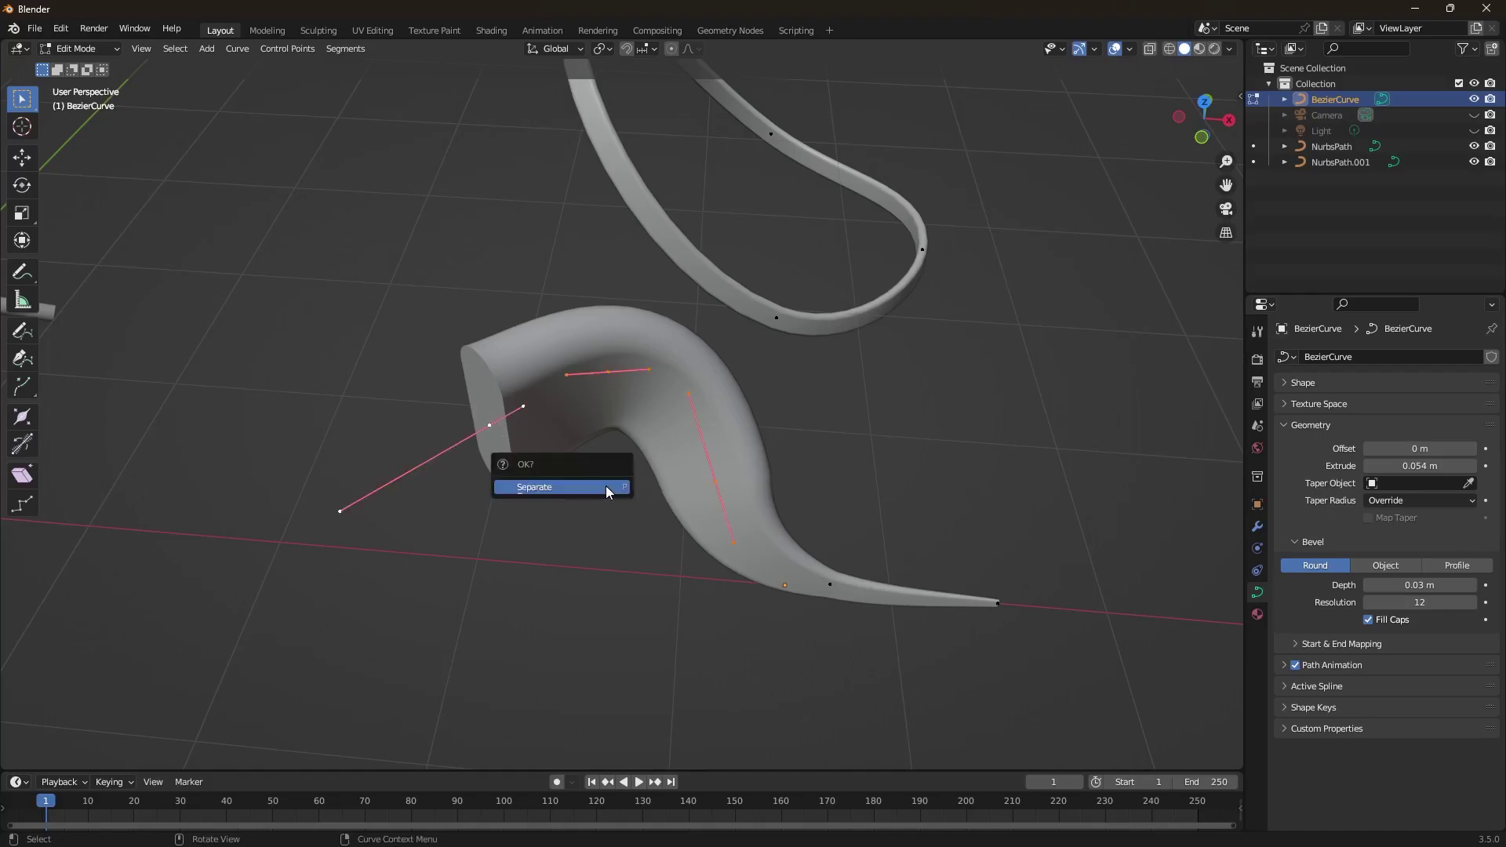
{"action": "left_click", "coordinate": [605, 486]}
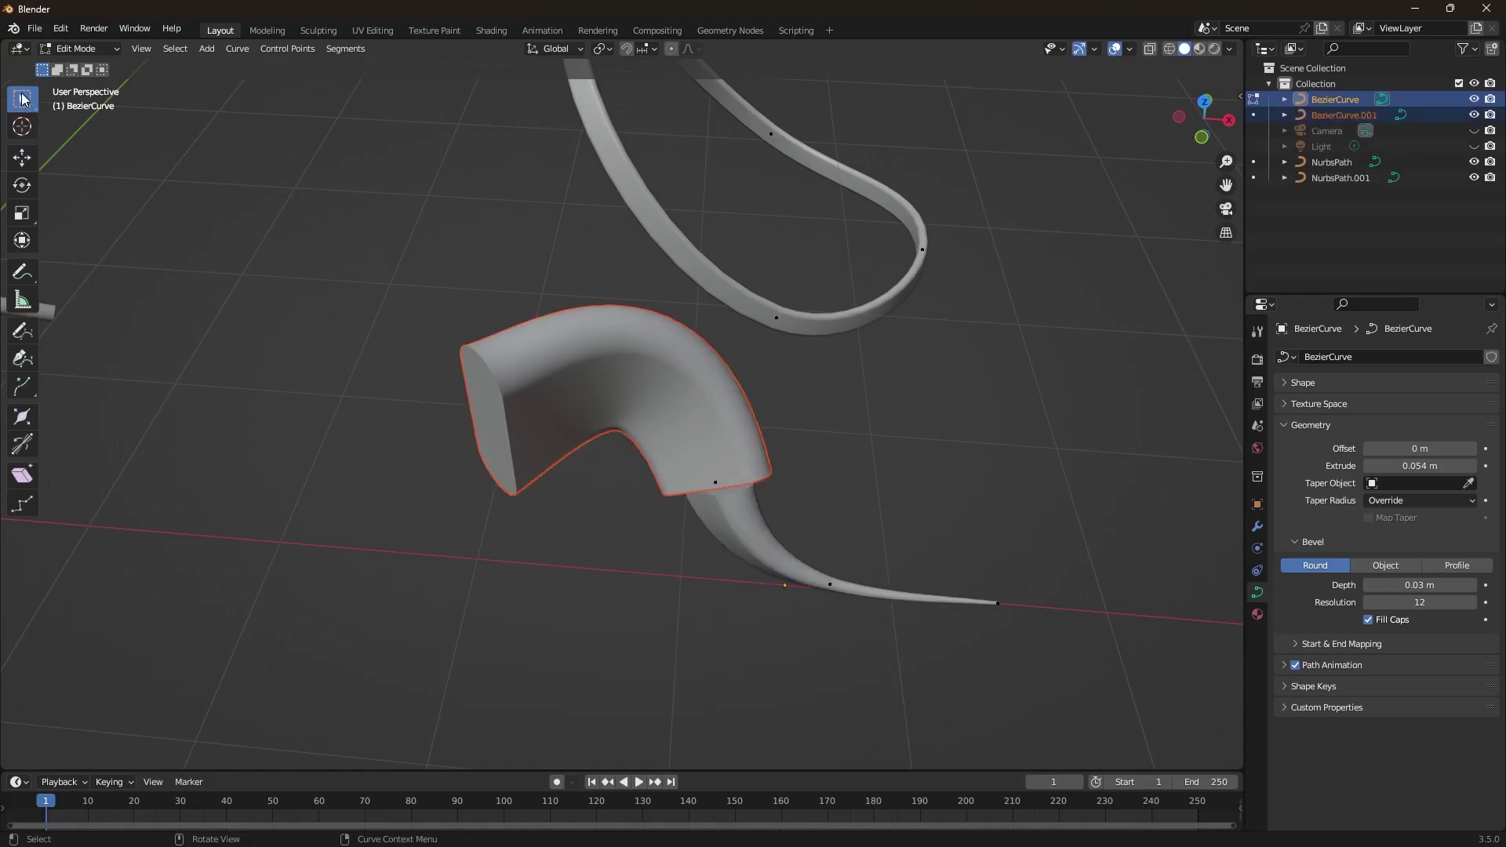
Step: Return to Object Mode and move the original Bézier curve along the X axis away from the separated elbow piece
{"action": "key", "text": "Tab"}
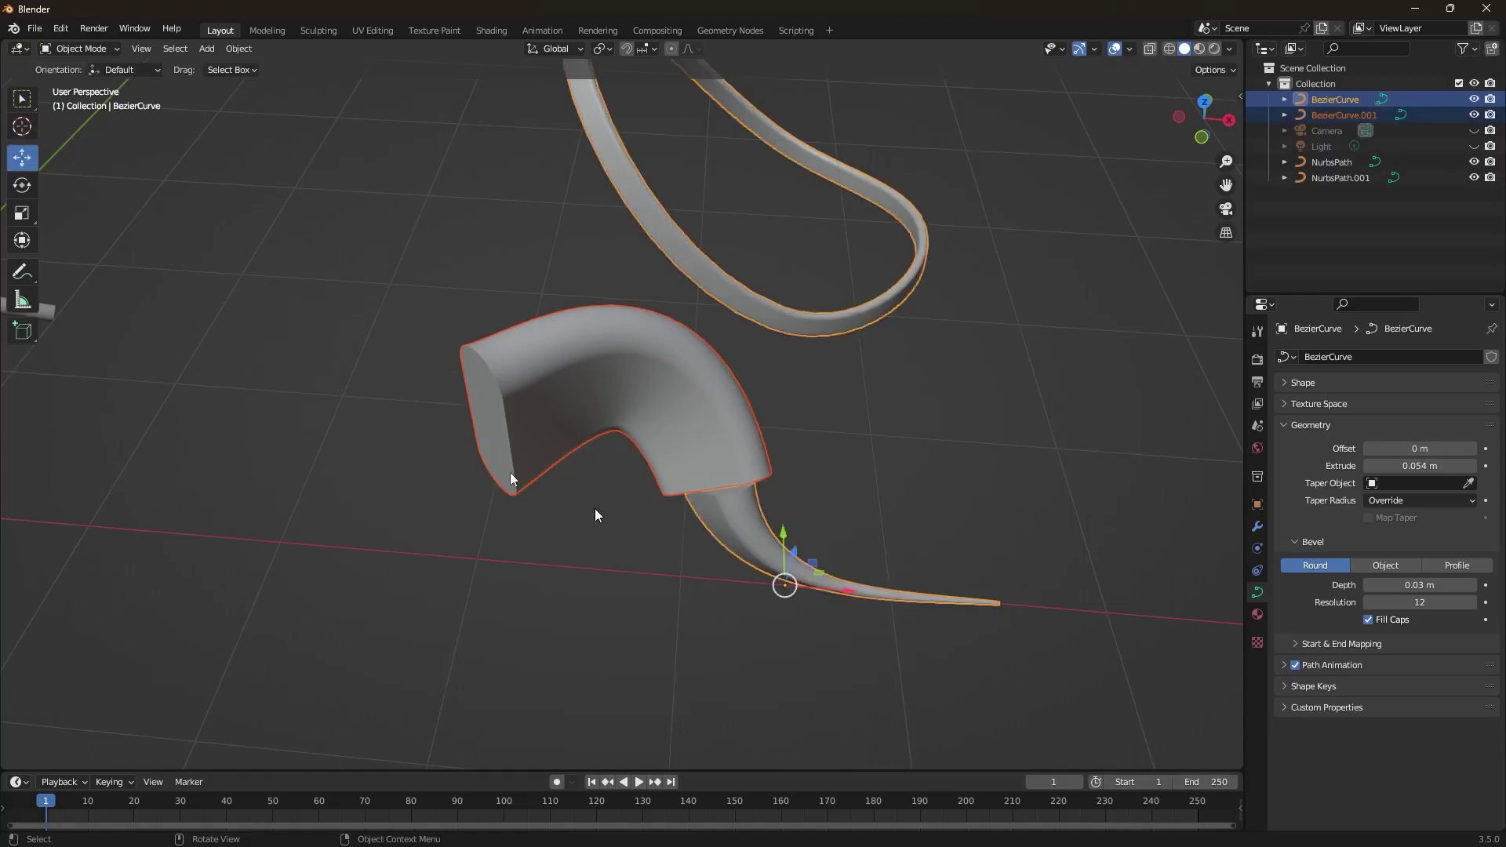
{"action": "middle_click_drag", "start_coordinate": [894, 451], "coordinate": [608, 328]}
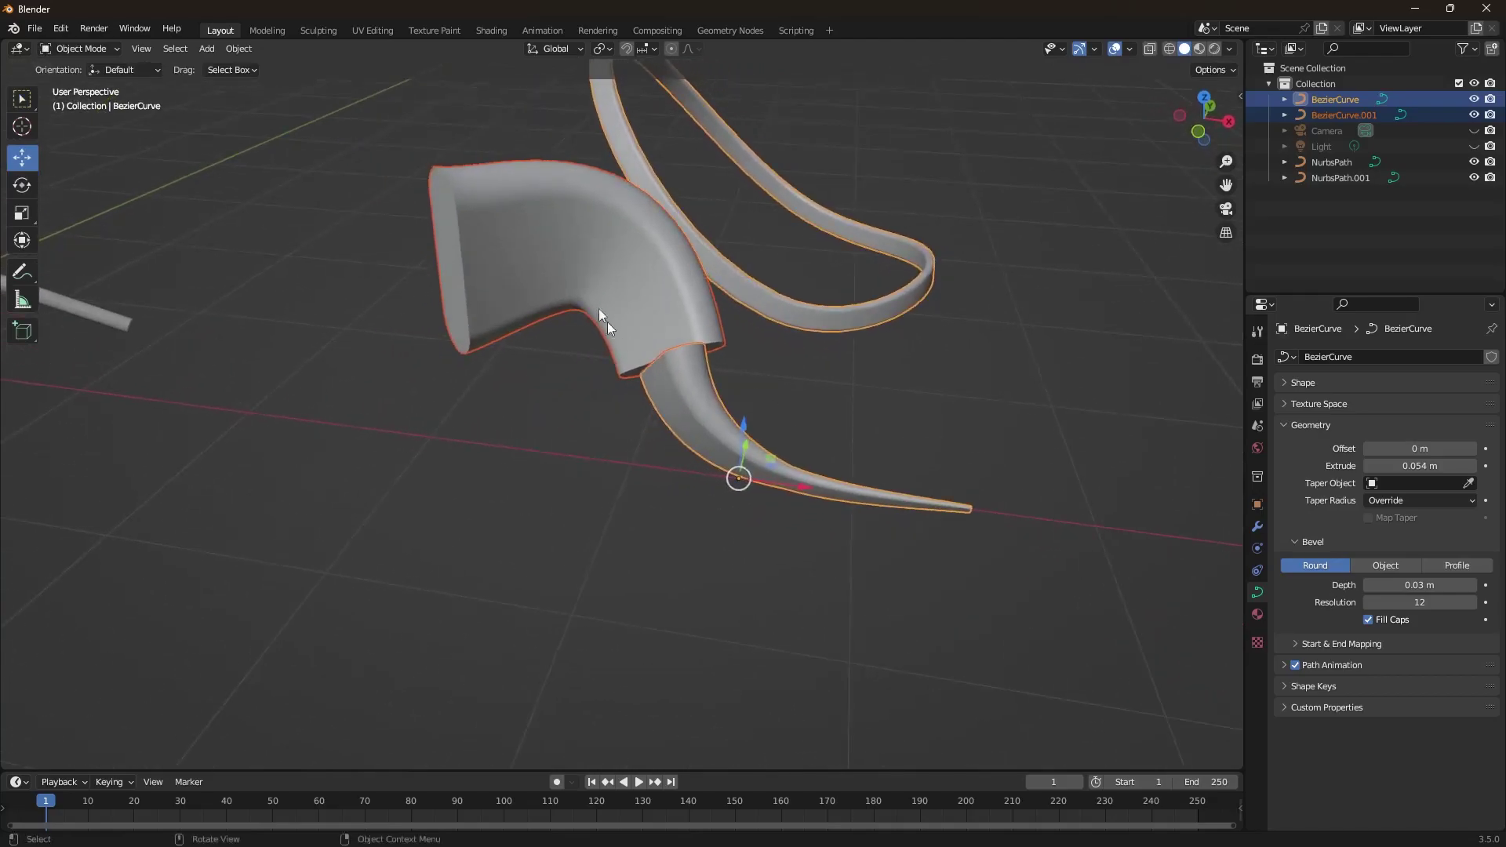
{"action": "left_click", "coordinate": [723, 433]}
{"action": "left_click_drag", "start_coordinate": [796, 496], "coordinate": [957, 521]}
{"action": "left_click", "coordinate": [769, 424]}
Step: Select the elbow piece and the horn piece in turn to examine which shapes are now separate objects
{"action": "middle_click_drag", "start_coordinate": [769, 423], "coordinate": [559, 257]}
{"action": "left_click", "coordinate": [549, 290]}
{"action": "middle_click_drag", "start_coordinate": [547, 369], "coordinate": [577, 417]}
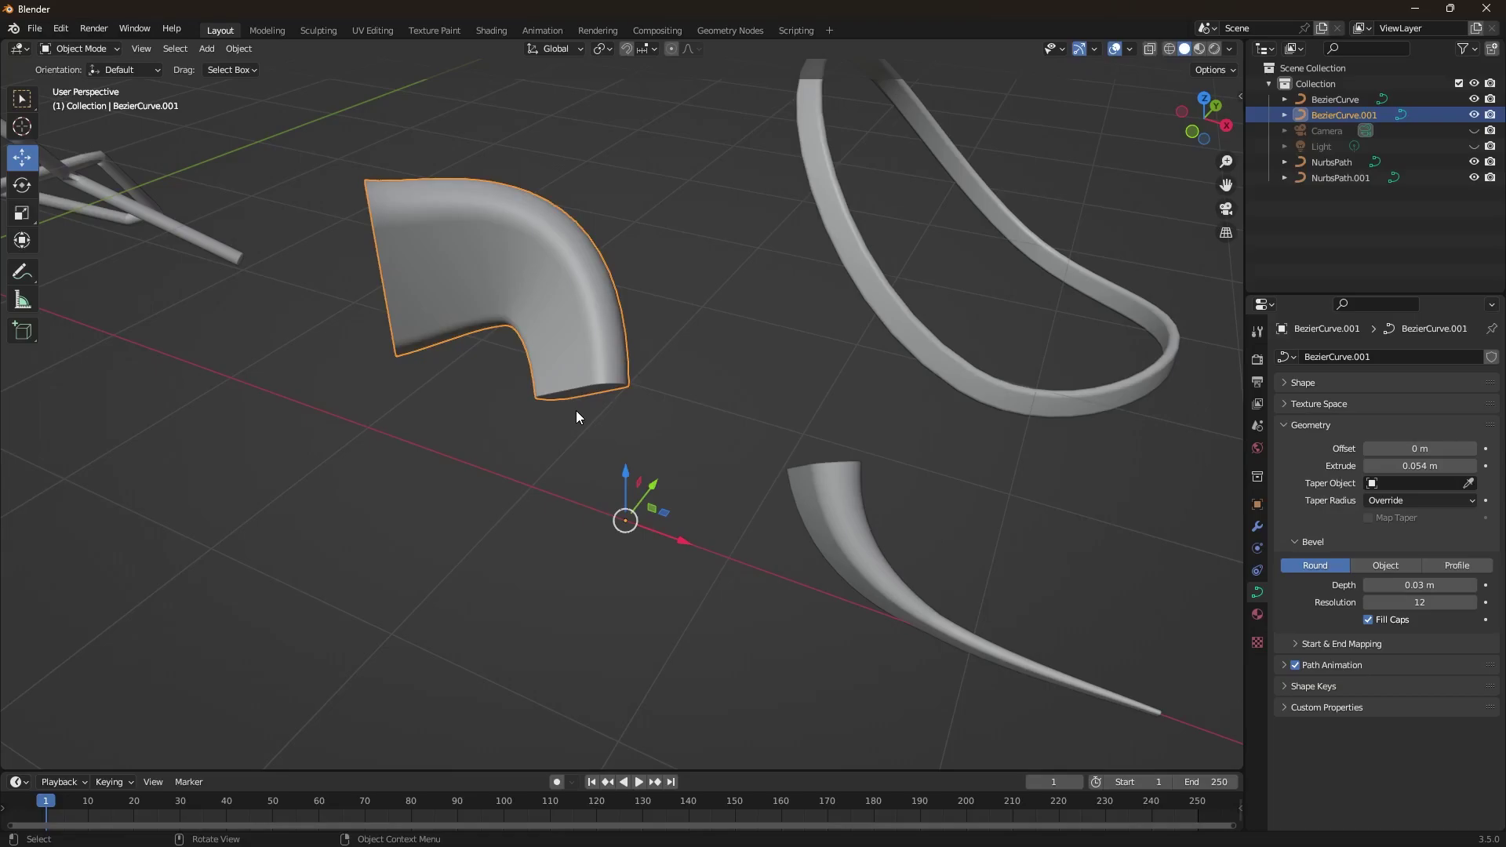
{"action": "middle_click_drag", "start_coordinate": [576, 416], "coordinate": [562, 342]}
{"action": "left_click", "coordinate": [608, 299]}
{"action": "left_click", "coordinate": [554, 262]}
{"action": "middle_click_drag", "start_coordinate": [554, 262], "coordinate": [613, 392]}
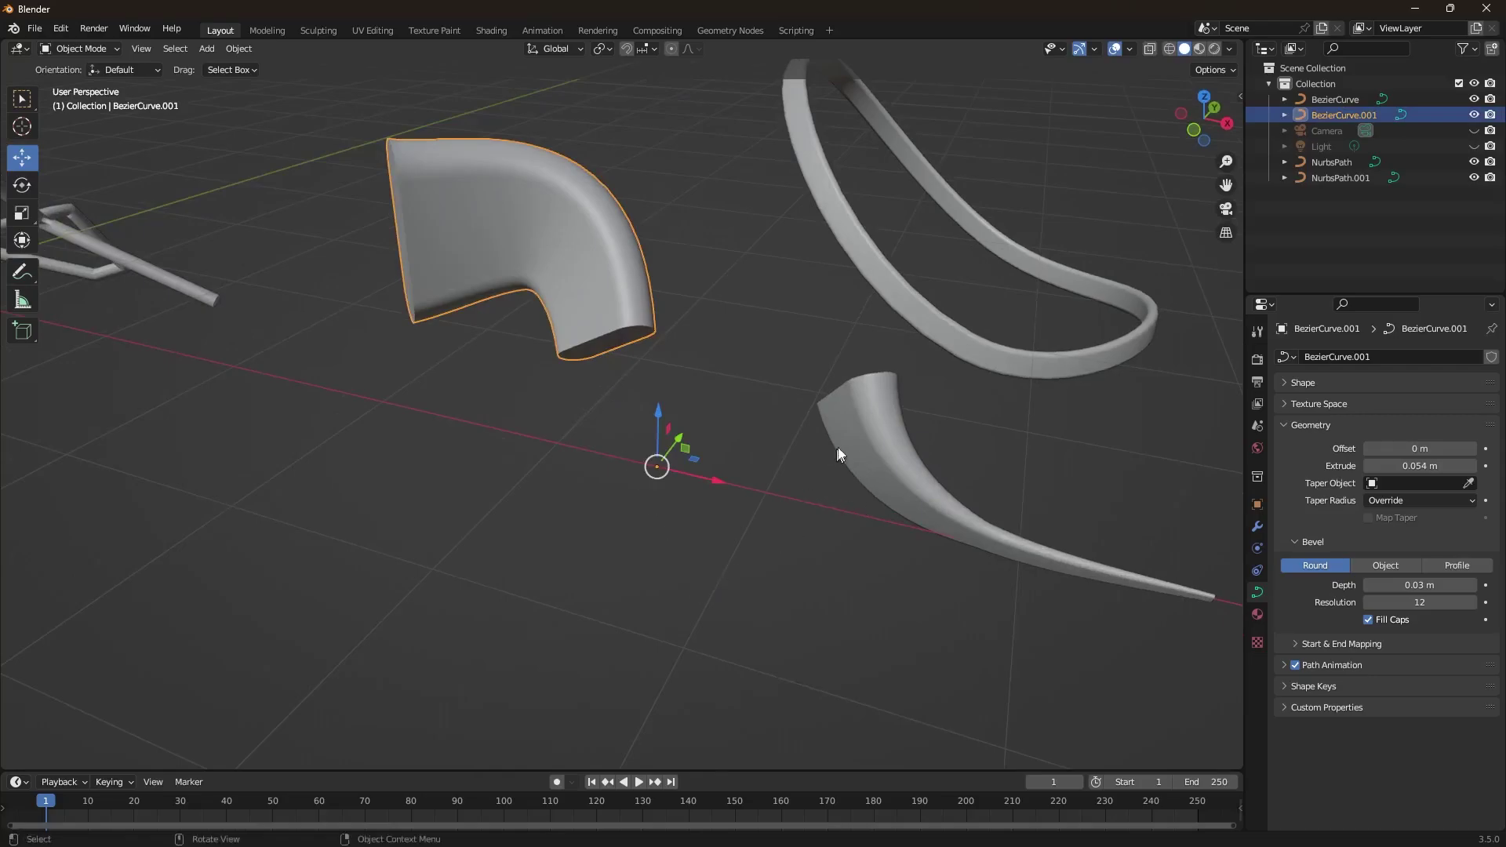
{"action": "left_click", "coordinate": [837, 480]}
Step: Open both Bézier curve objects in Edit Mode and try to make a segment between their facing end points
{"action": "left_click", "coordinate": [572, 317]}
{"action": "left_click", "coordinate": [864, 413], "text": "shift"}
{"action": "left_click", "coordinate": [97, 49]}
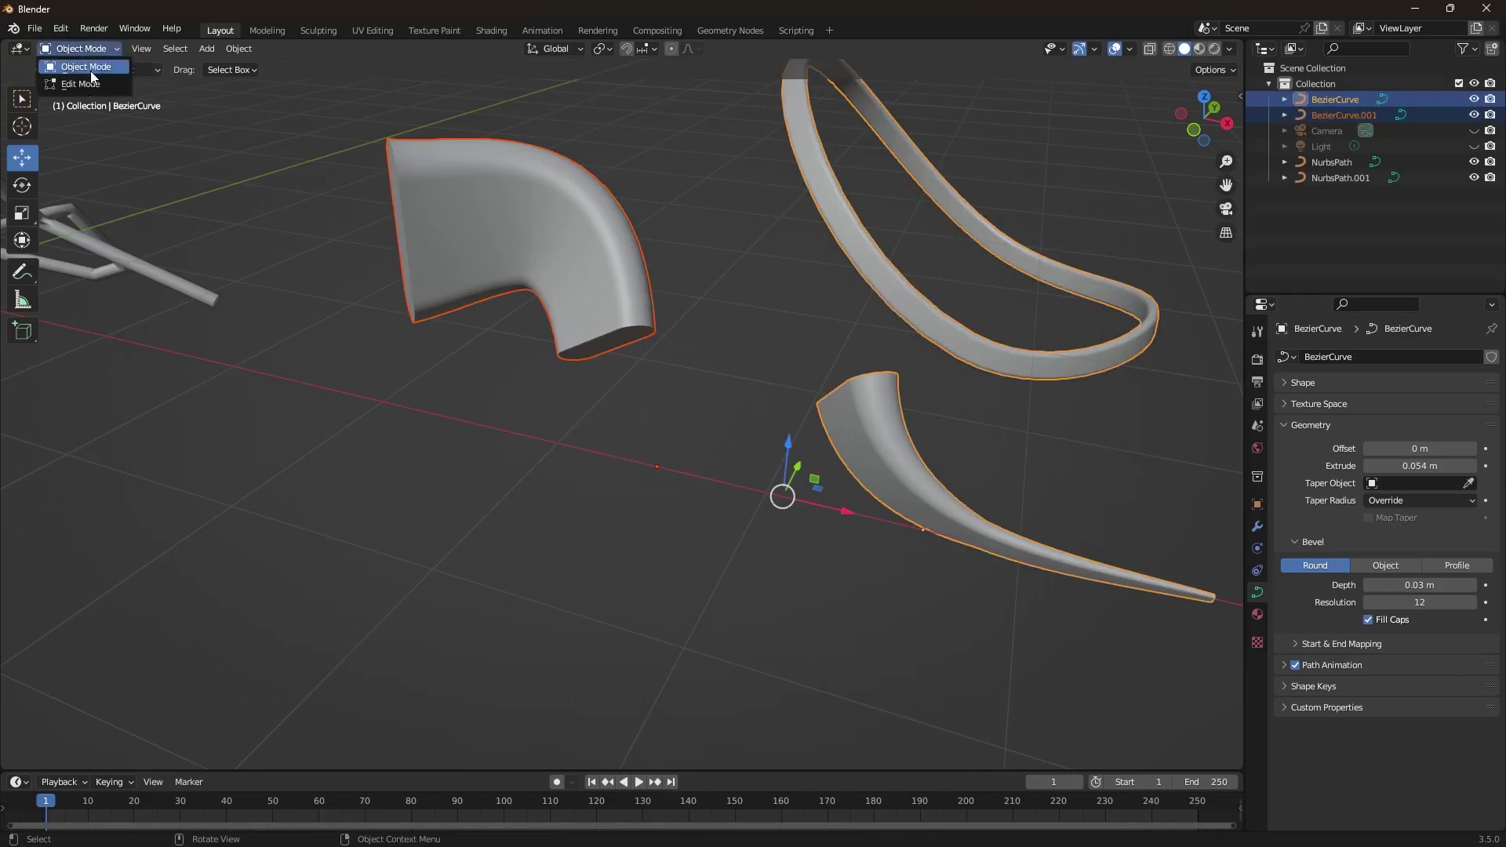
{"action": "left_click", "coordinate": [87, 82]}
{"action": "middle_click_drag", "start_coordinate": [722, 386], "coordinate": [786, 421]}
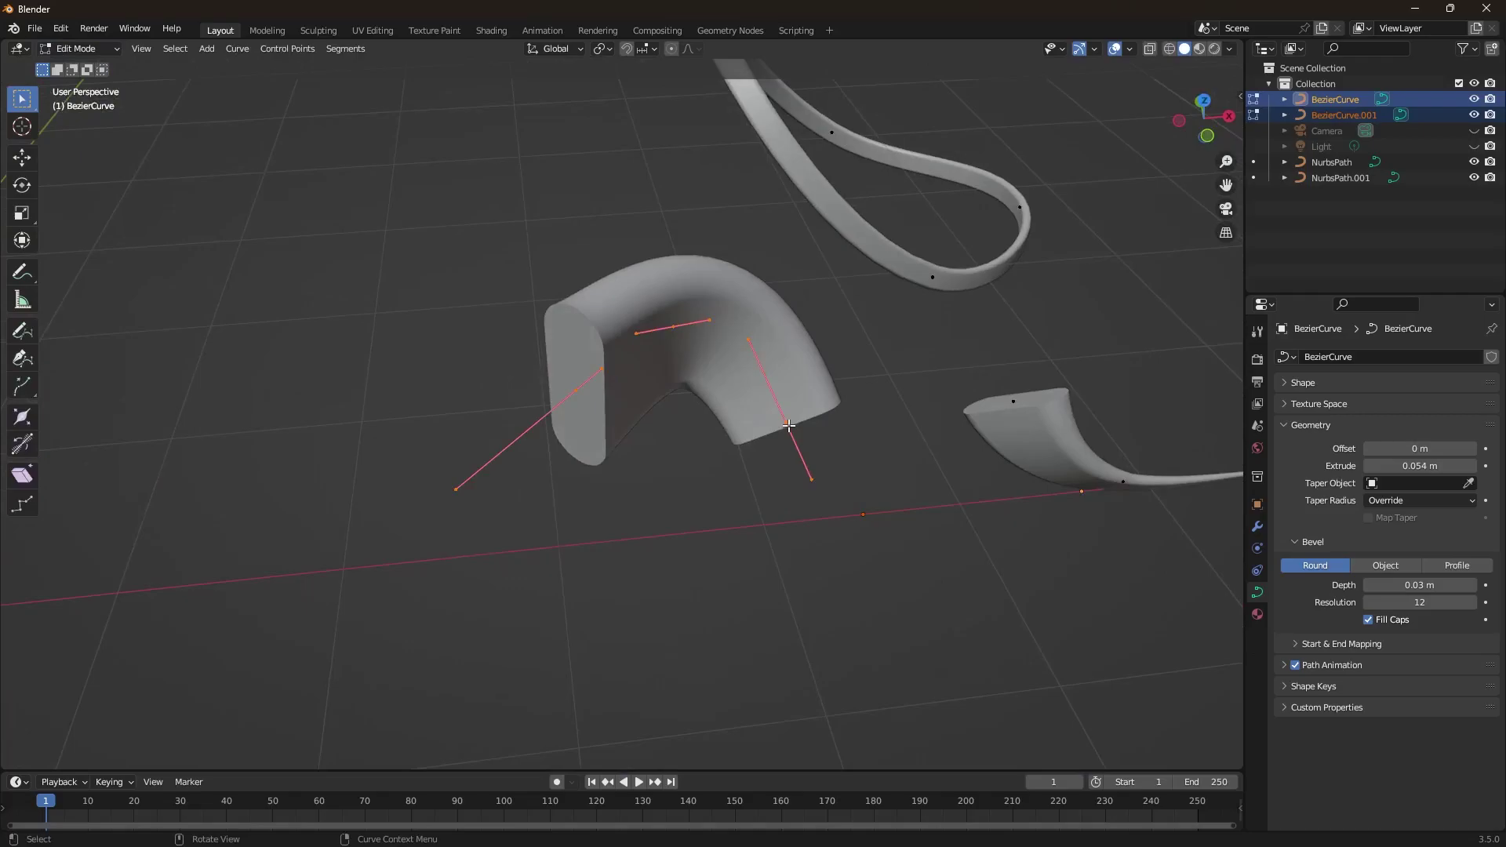
{"action": "left_click", "coordinate": [786, 422]}
{"action": "left_click", "coordinate": [1013, 396], "text": "shift"}
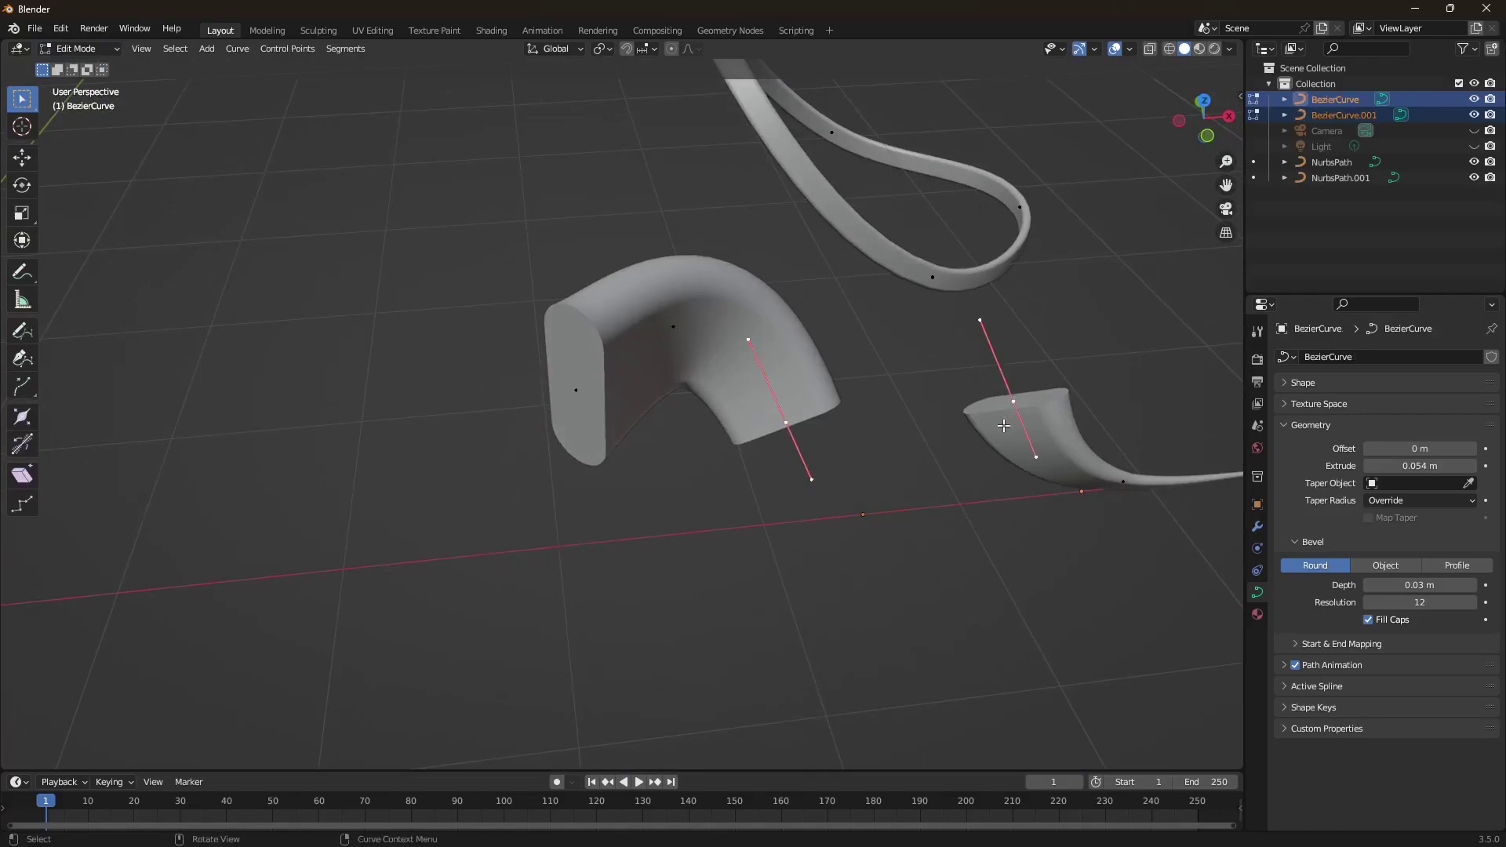
{"action": "key", "text": "f"}
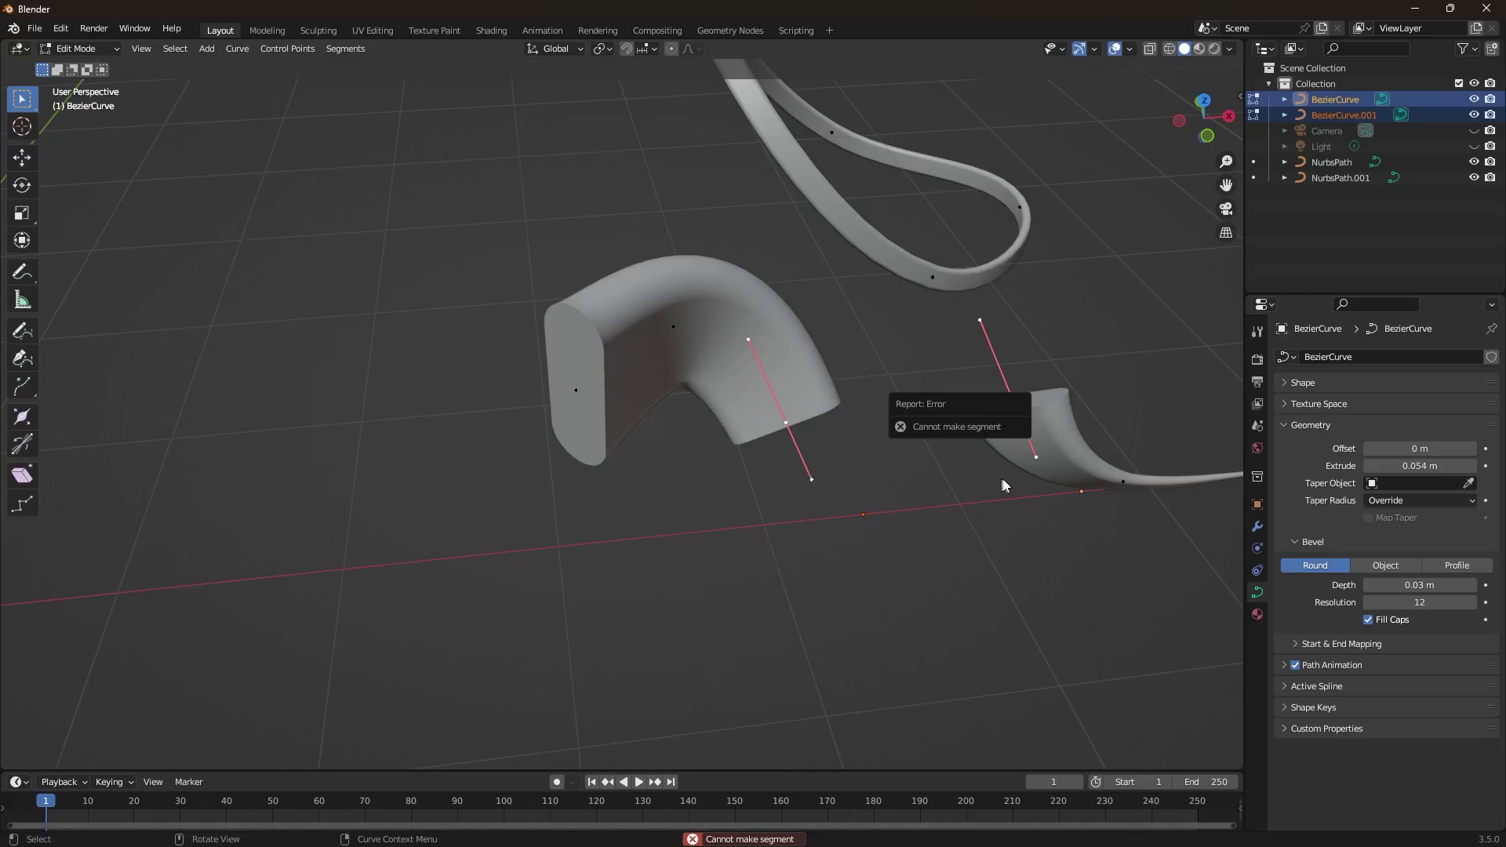
{"action": "middle_click_drag", "start_coordinate": [922, 440], "coordinate": [814, 437]}
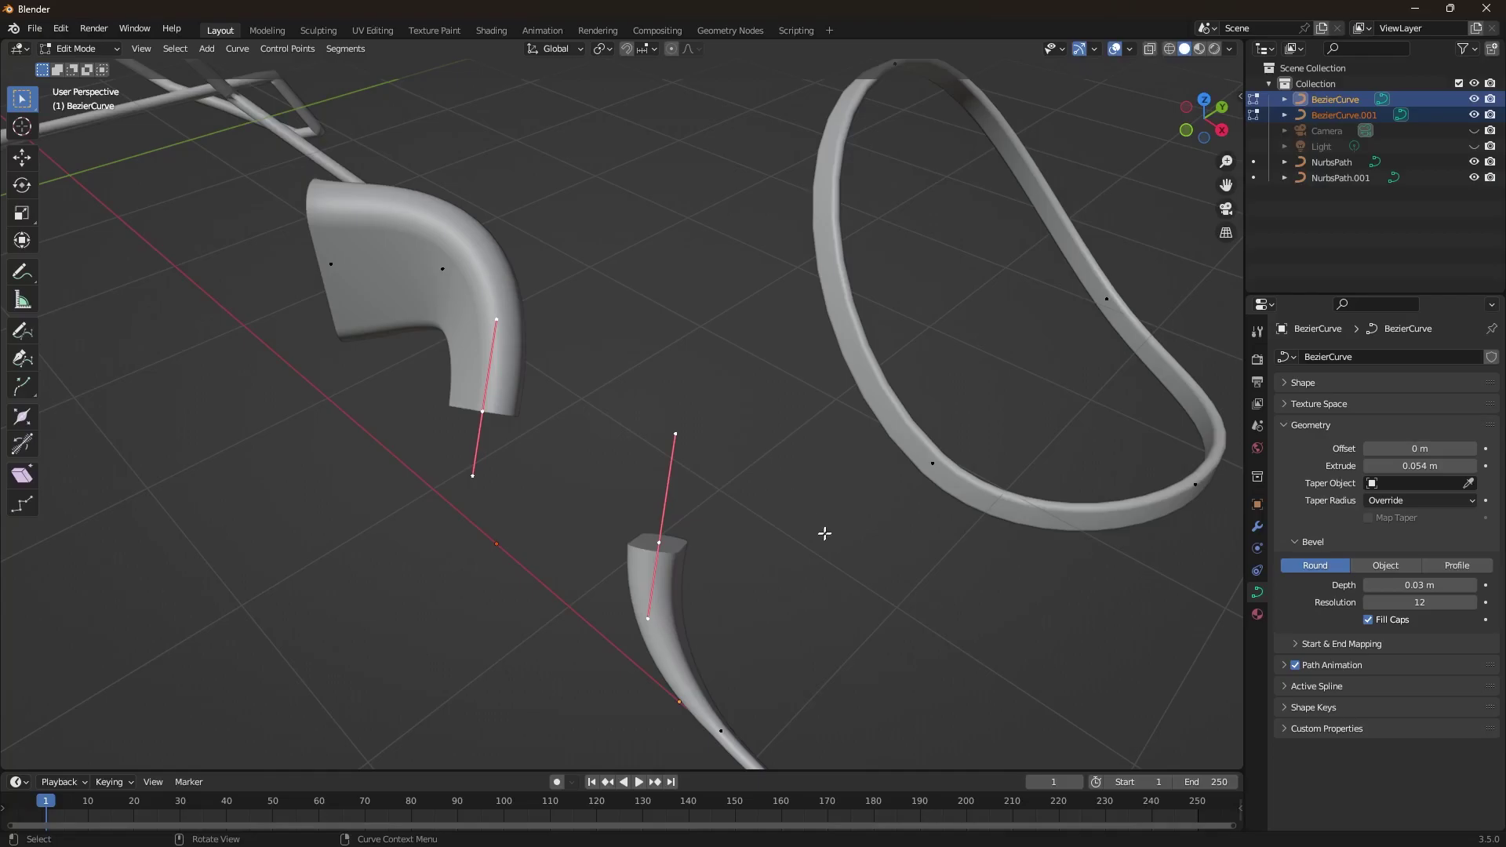
{"action": "middle_click_drag", "start_coordinate": [814, 510], "coordinate": [855, 492]}
{"action": "middle_click_drag", "start_coordinate": [928, 363], "coordinate": [927, 434]}
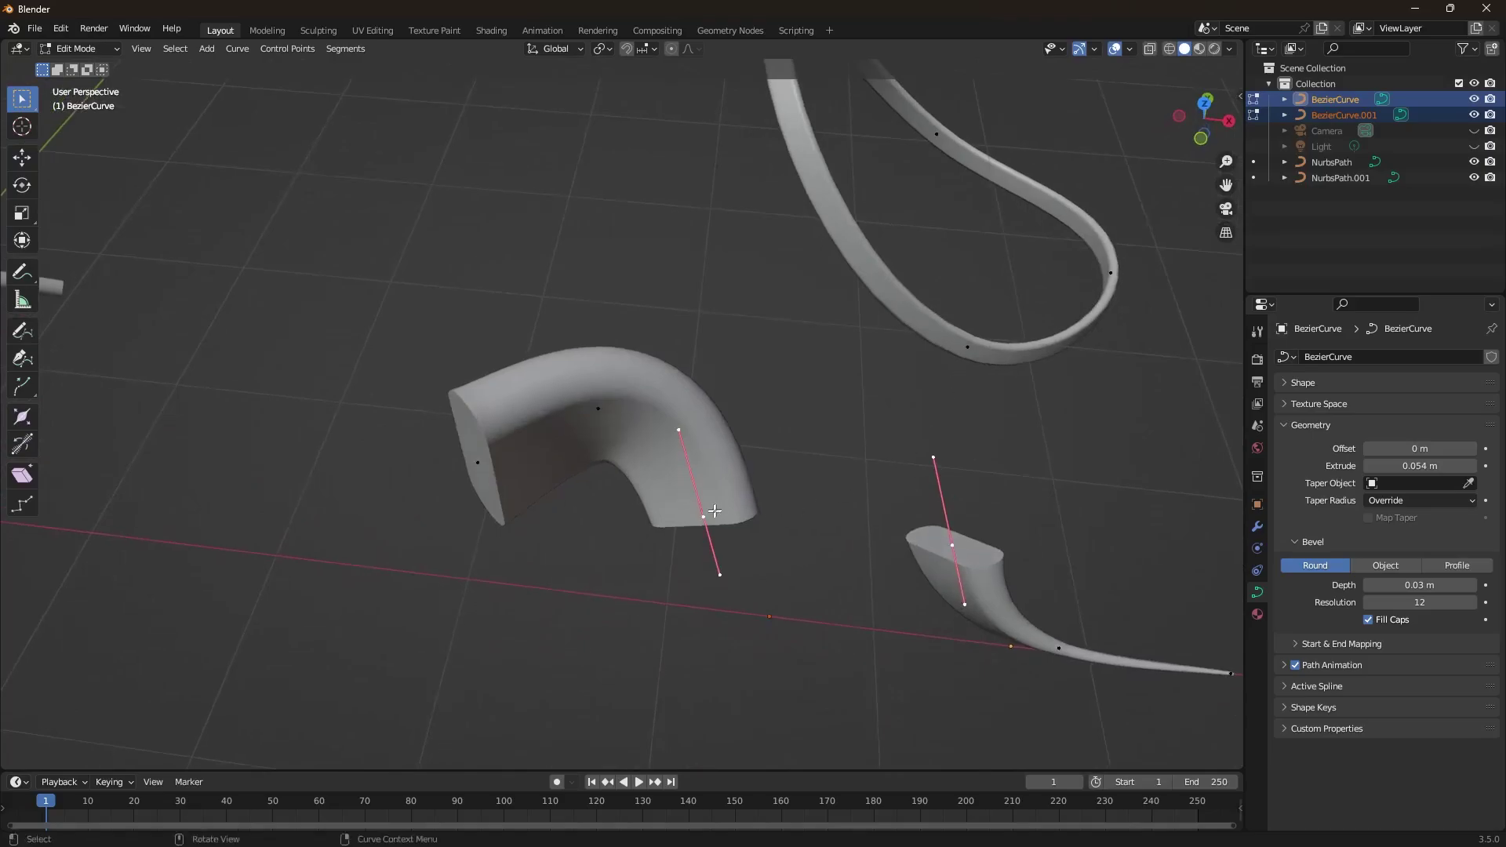
Step: Leave editing of both objects and reopen only the curve object containing the closed loop in Edit Mode
{"action": "middle_click_drag", "start_coordinate": [1051, 219], "coordinate": [801, 393], "text": "shift"}
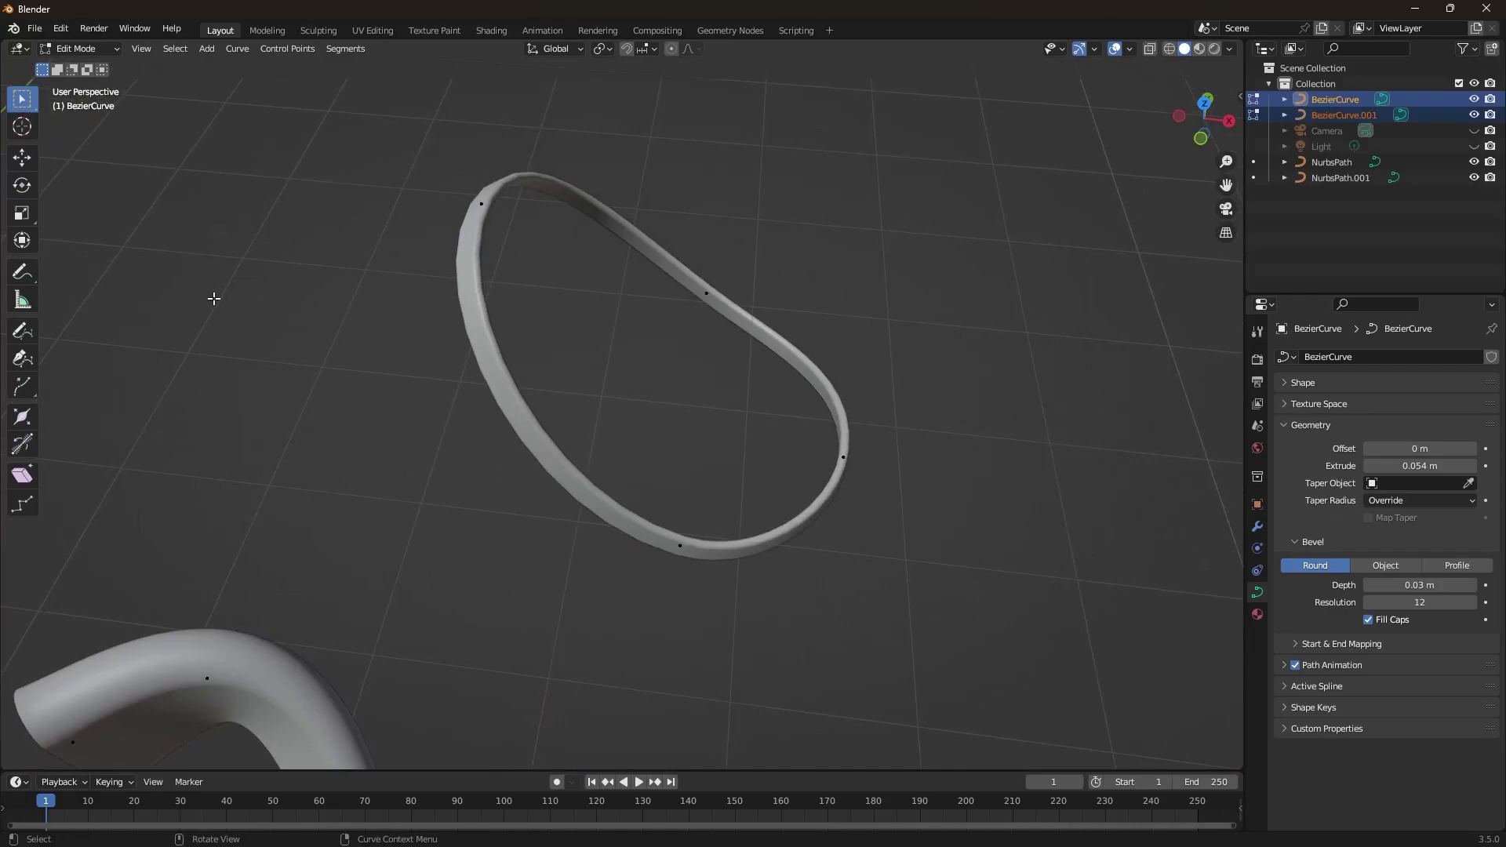
{"action": "key", "text": "Tab"}
{"action": "left_click", "coordinate": [421, 364]}
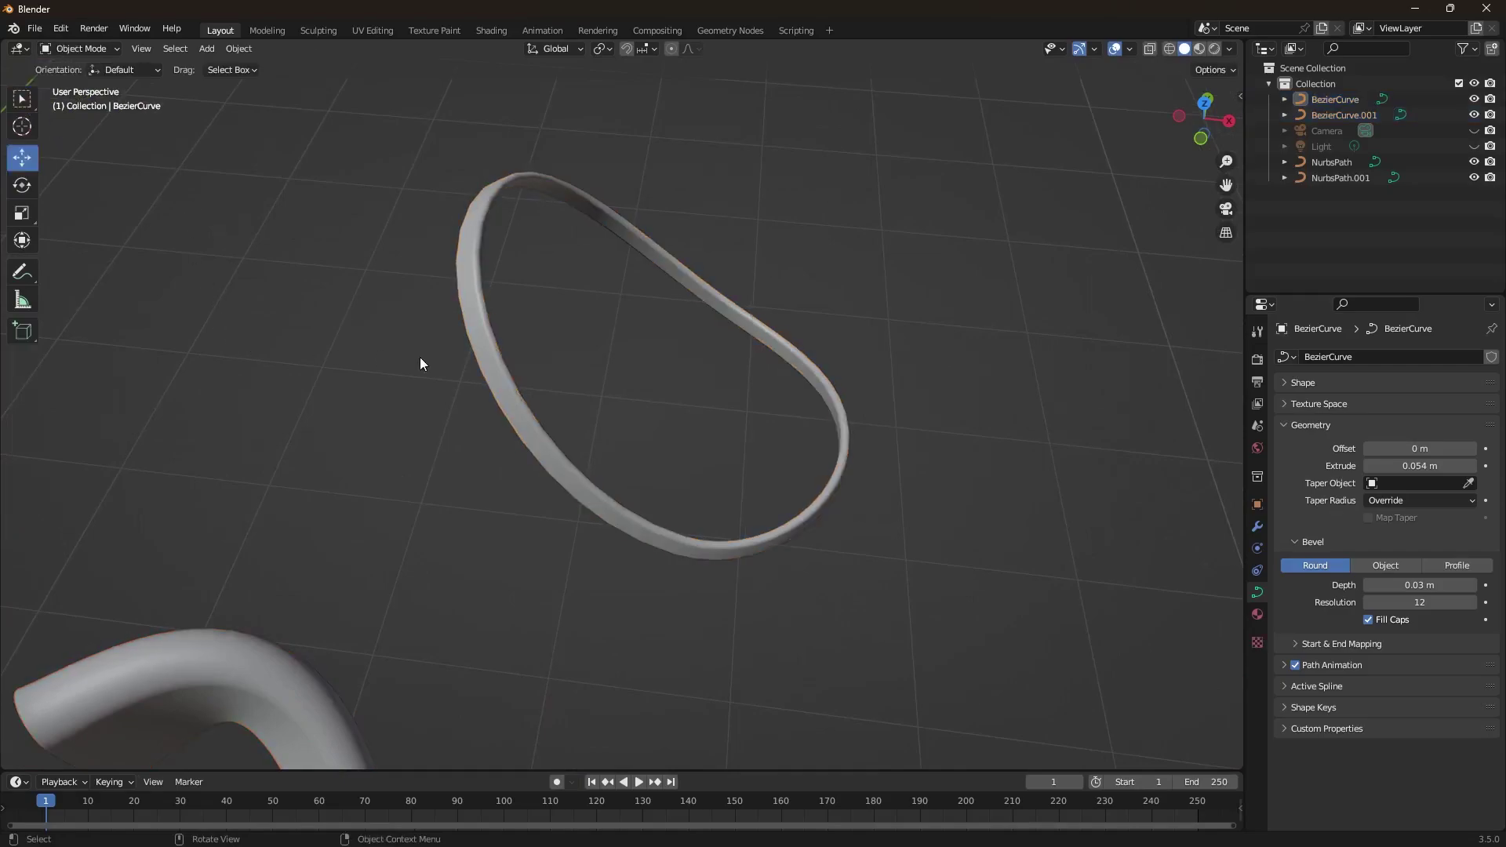
{"action": "left_click", "coordinate": [469, 295]}
{"action": "key", "text": "Tab"}
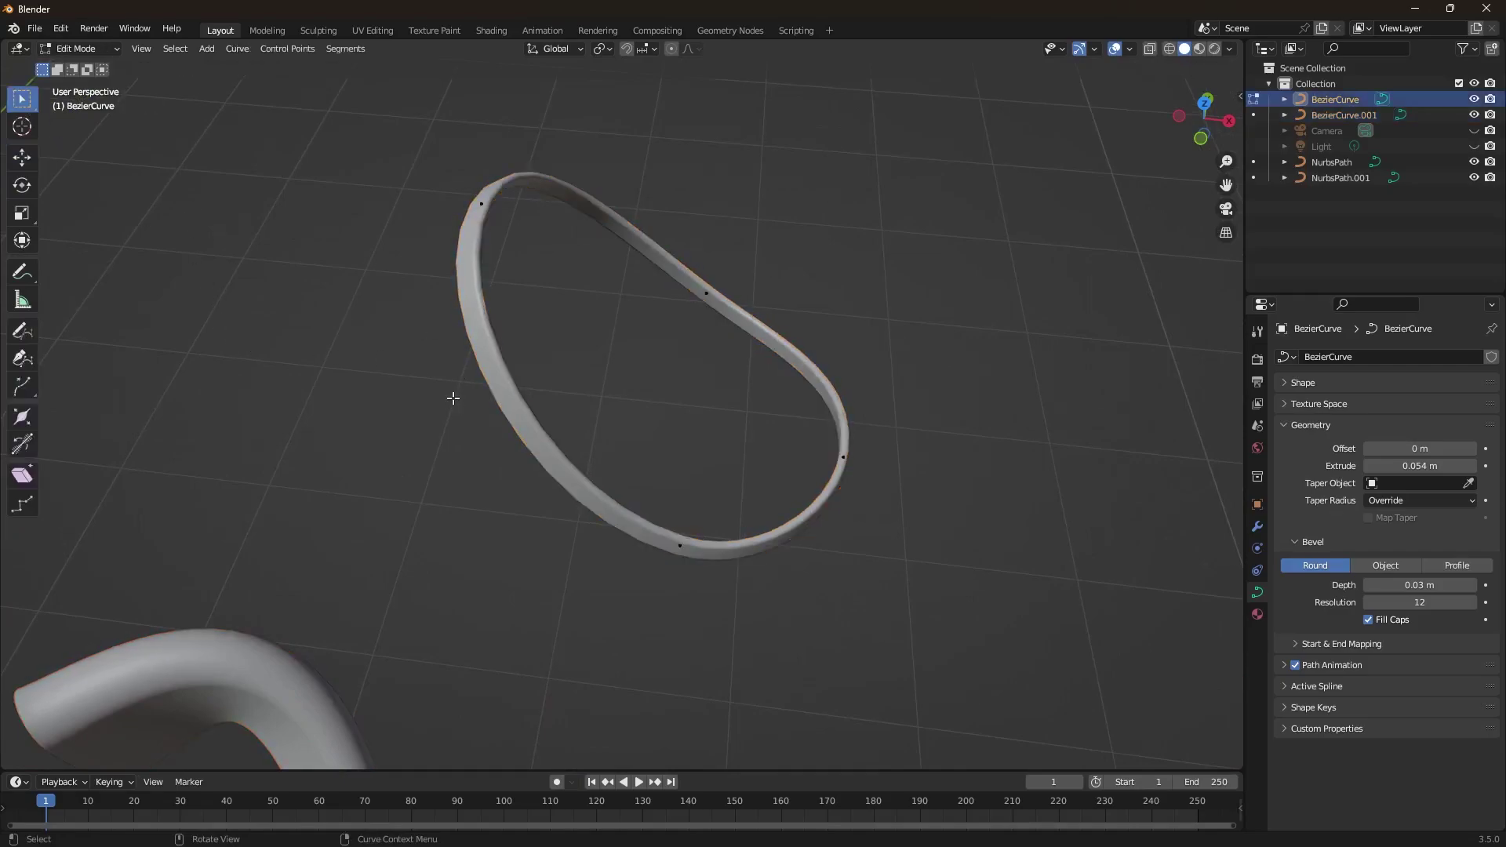
Step: Set the handle type of the control point at the closed loop's far wide end to Automatic
{"action": "left_click", "coordinate": [481, 205]}
{"action": "right_click", "coordinate": [468, 238]}
{"action": "mouse_move", "coordinate": [468, 237]}
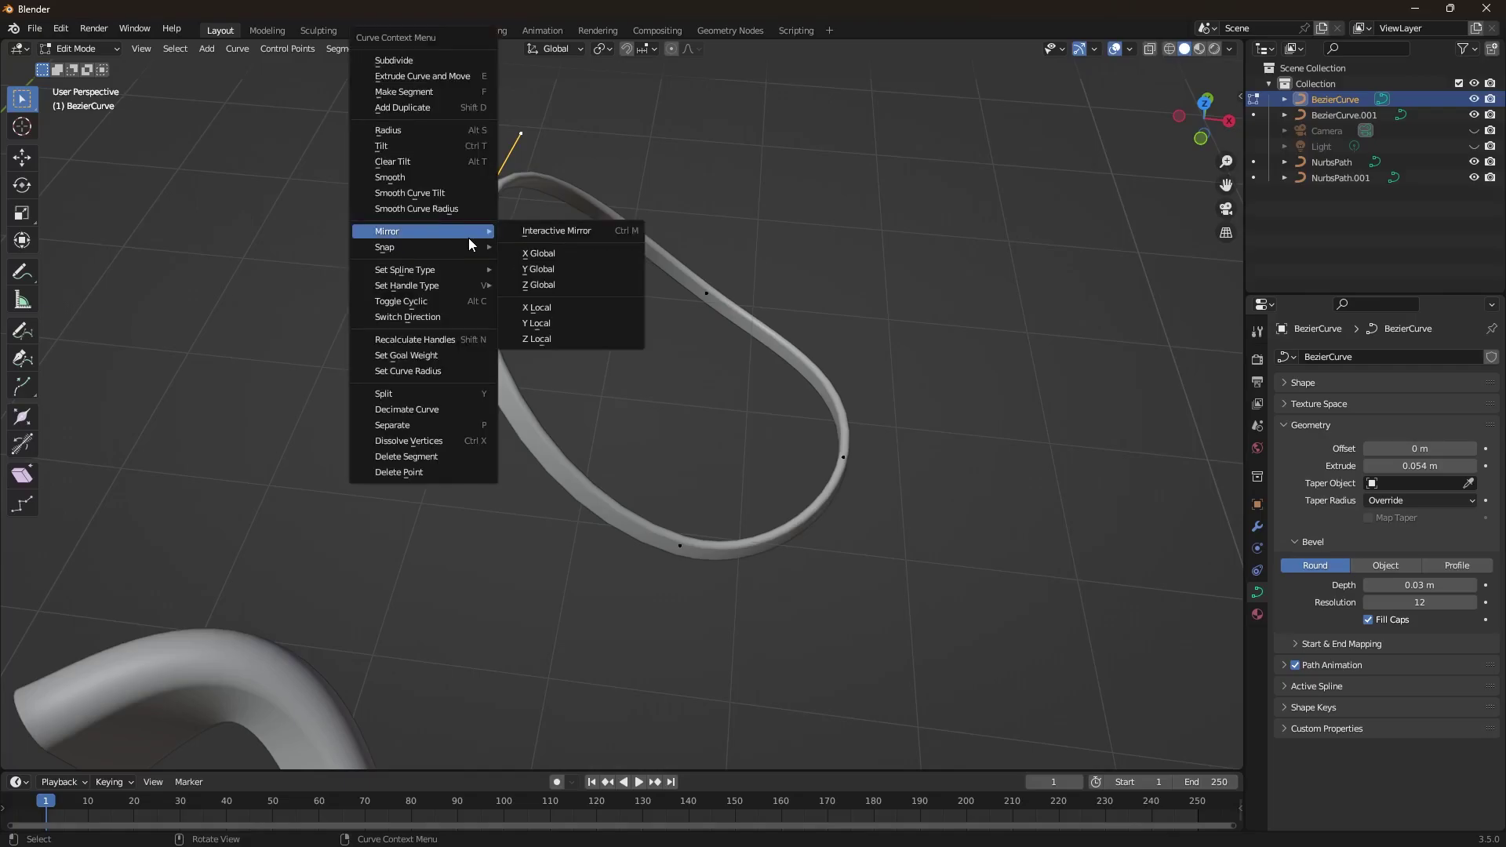
{"action": "mouse_move", "coordinate": [419, 284]}
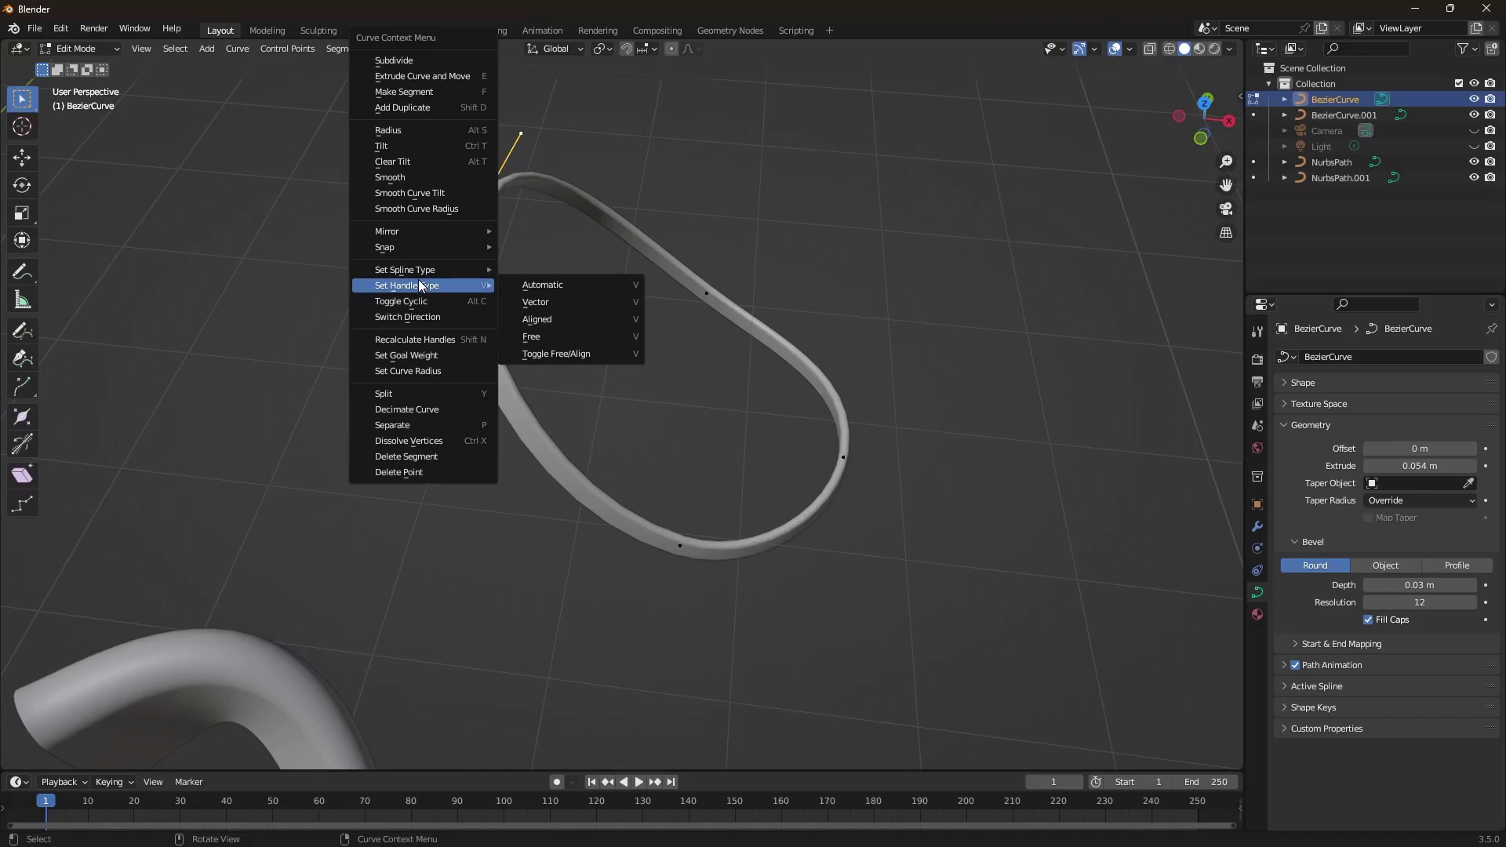
{"action": "left_click", "coordinate": [527, 286]}
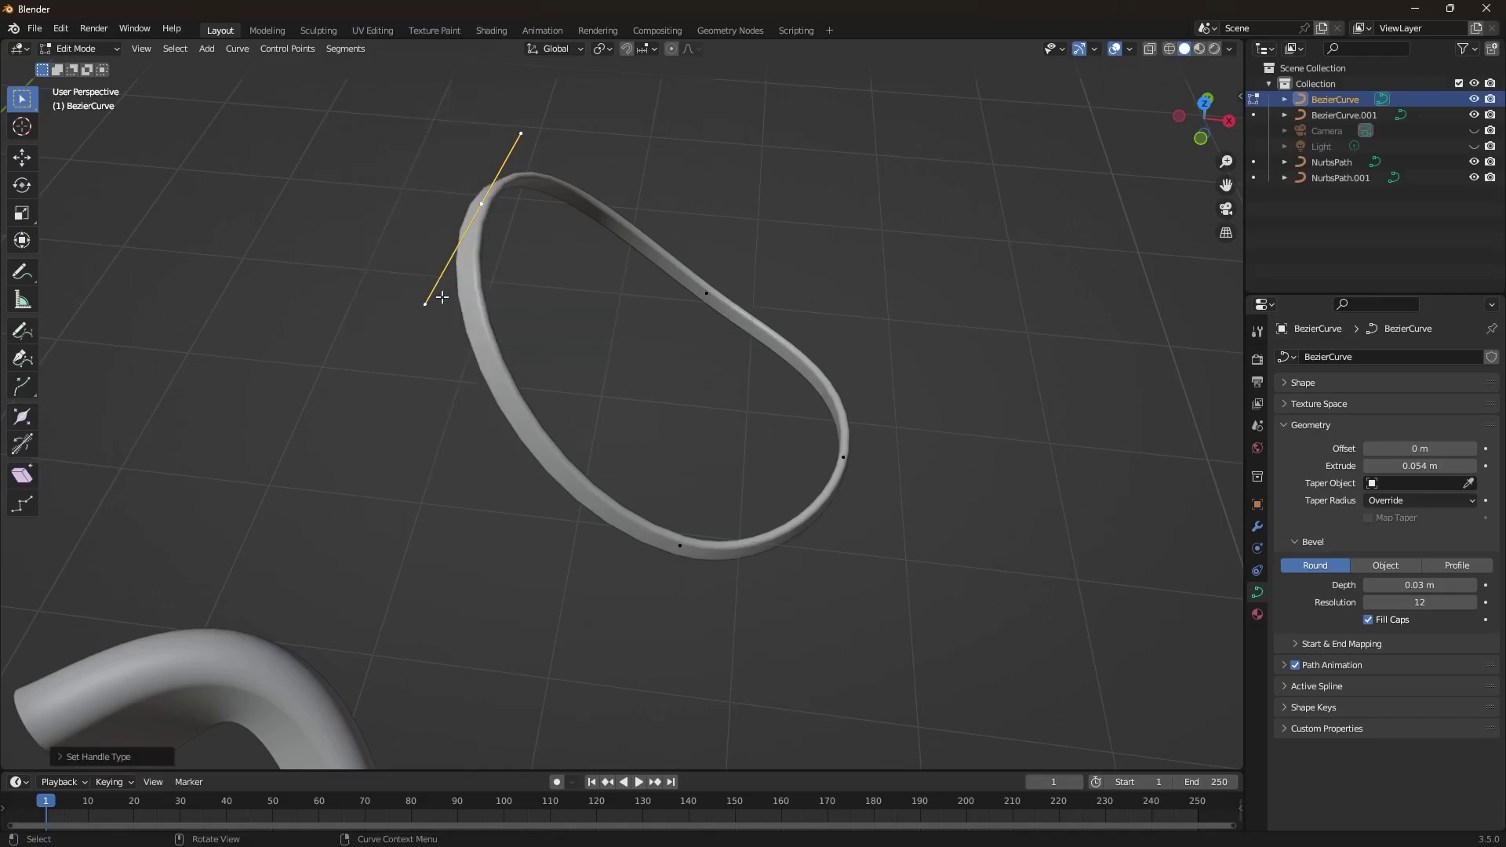
Step: Set the selected loop point's handle type to Vector, then to Aligned to compare the shapes
{"action": "key", "text": "v"}
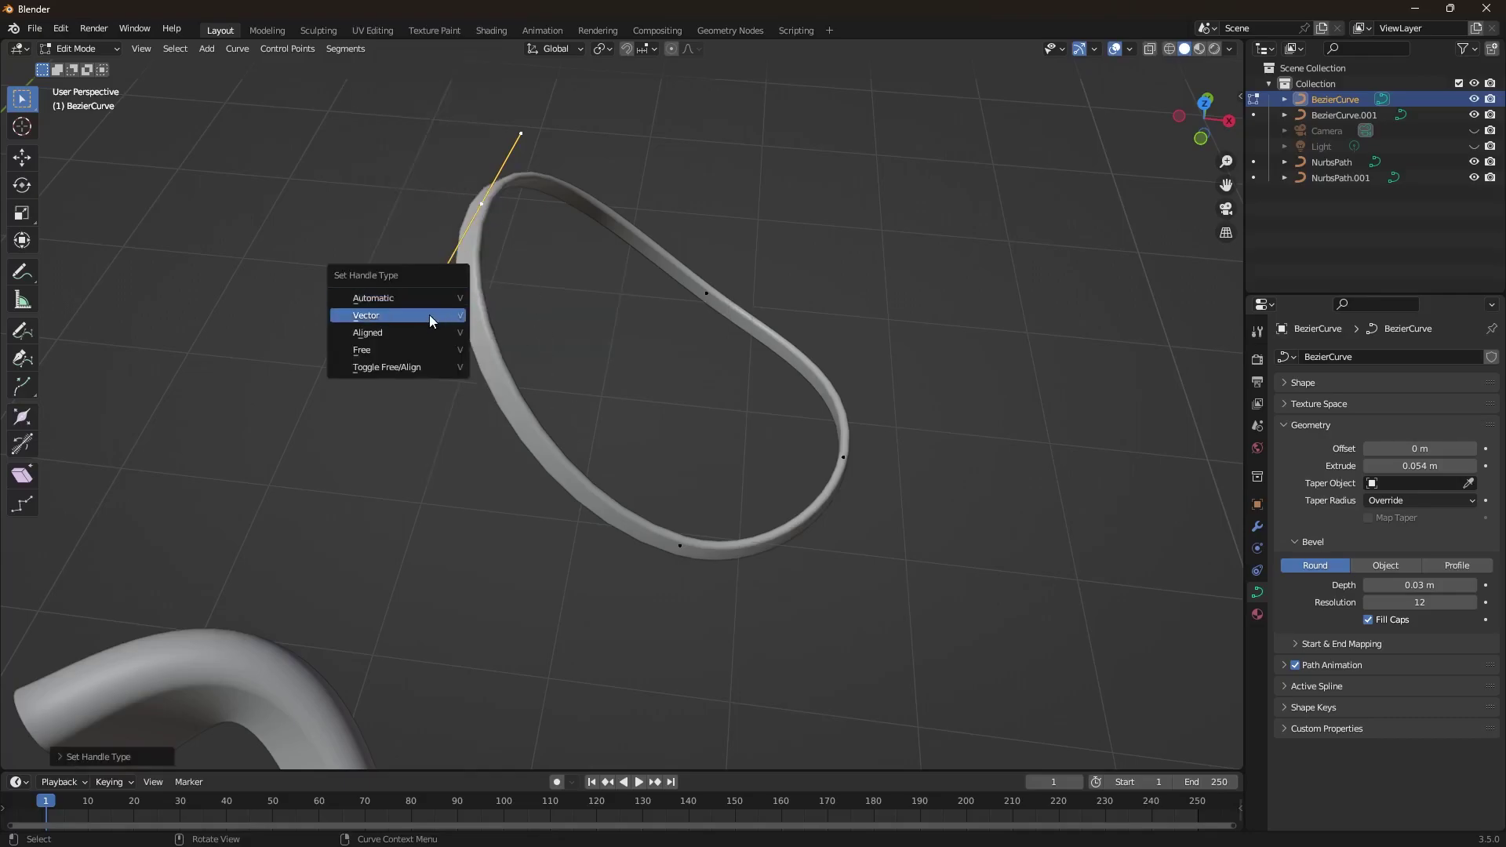
{"action": "left_click", "coordinate": [431, 313]}
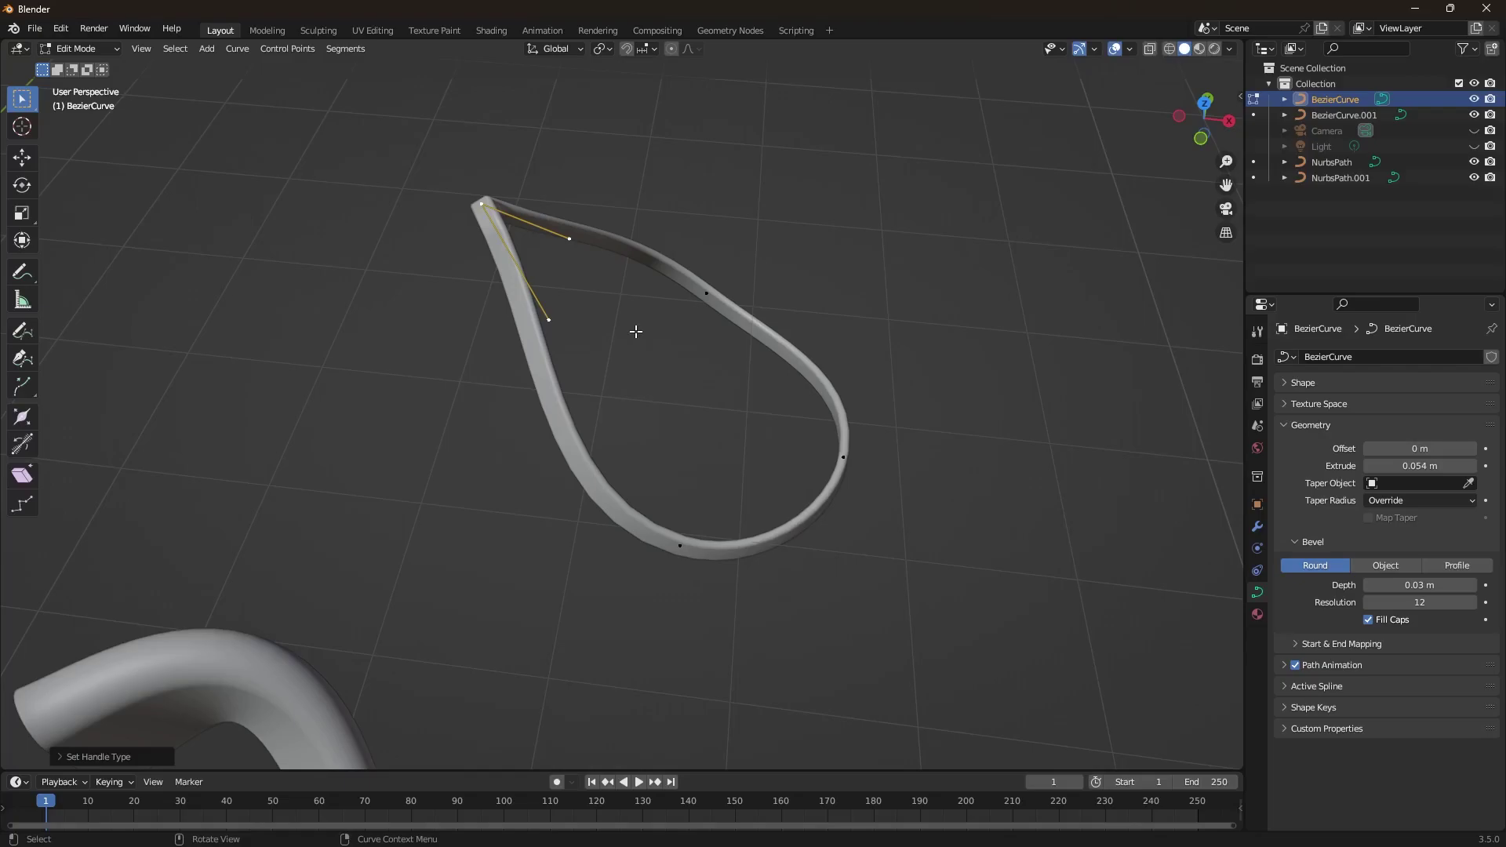
{"action": "middle_click_drag", "start_coordinate": [636, 332], "coordinate": [658, 364]}
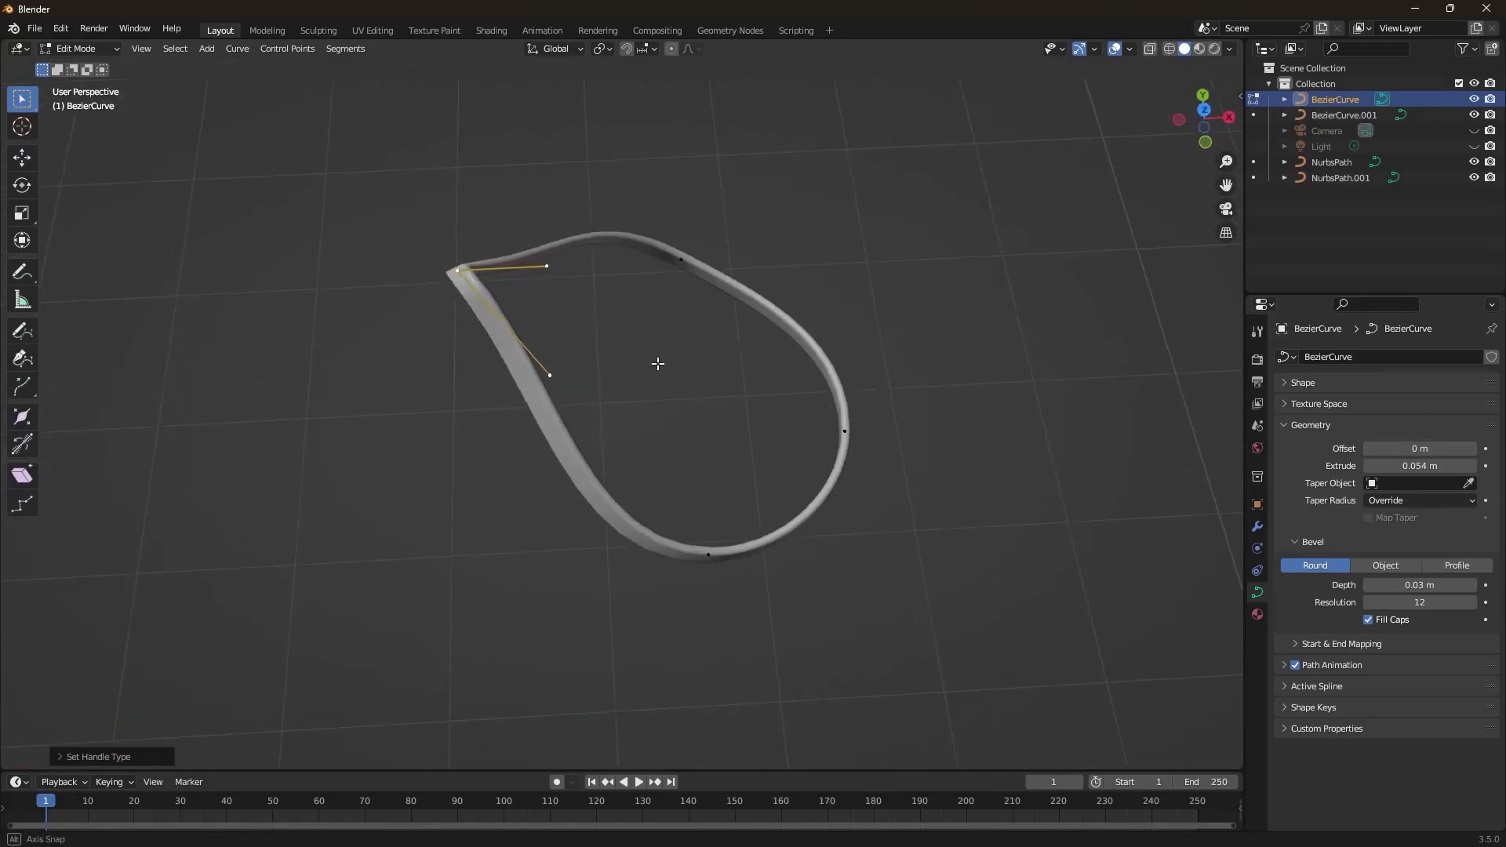
{"action": "key", "text": "v"}
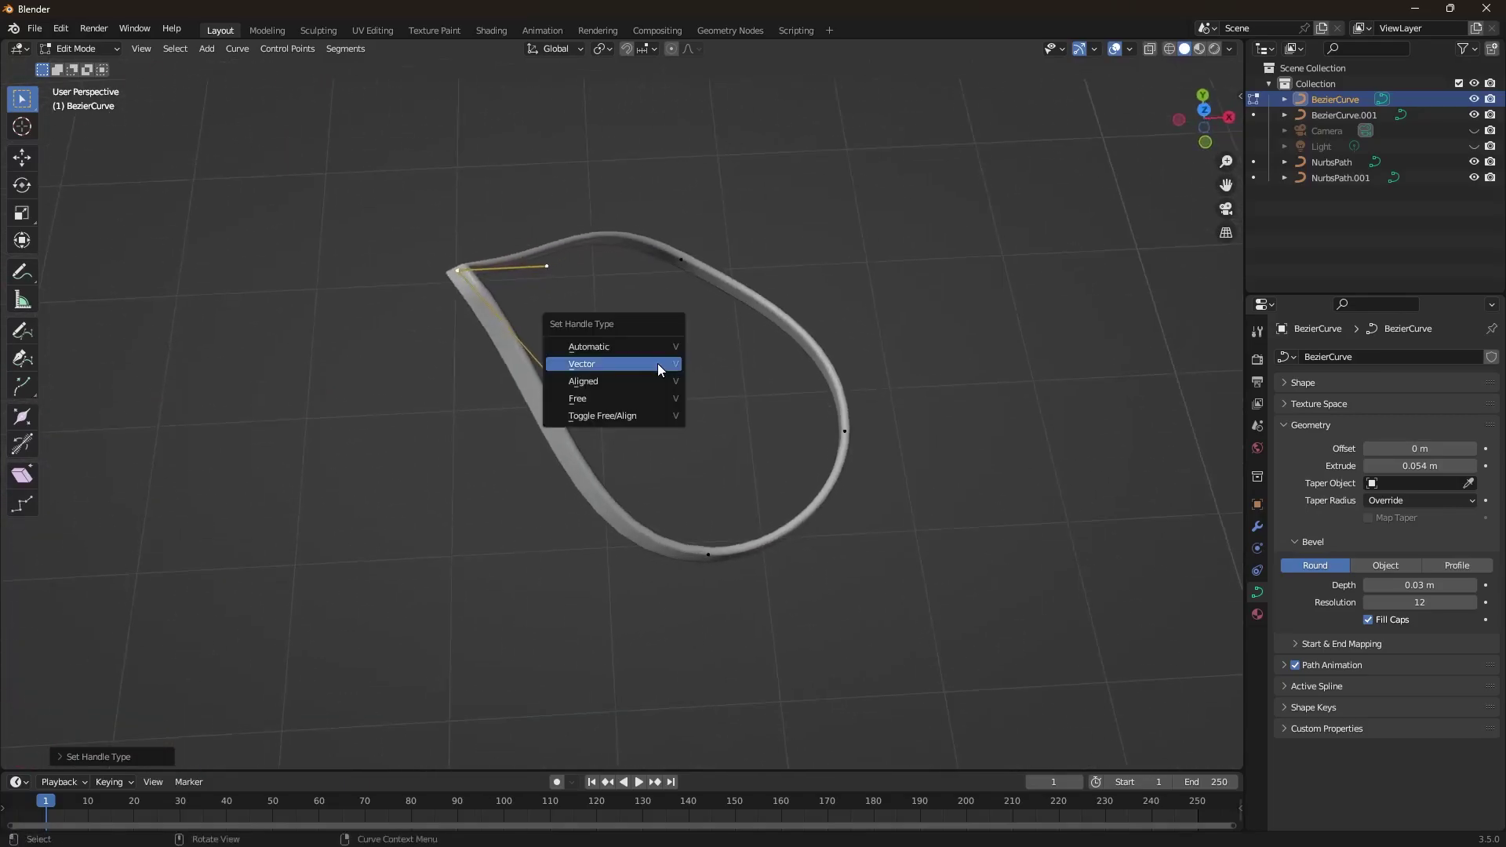
{"action": "left_click", "coordinate": [652, 384]}
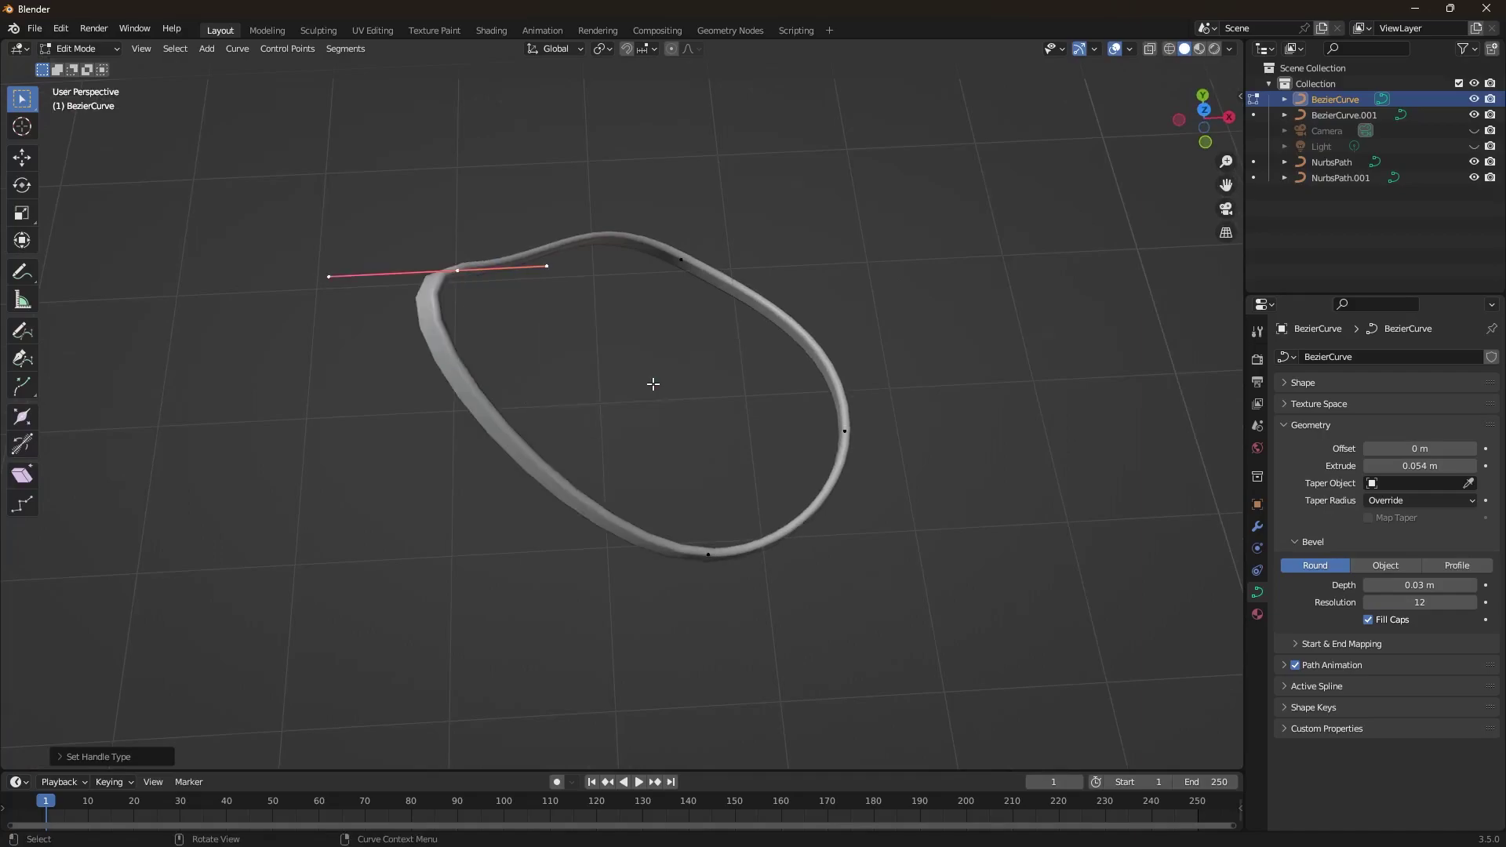
Step: Set the loop point's handle type to Free and move each of its two handles independently
{"action": "key", "text": "v"}
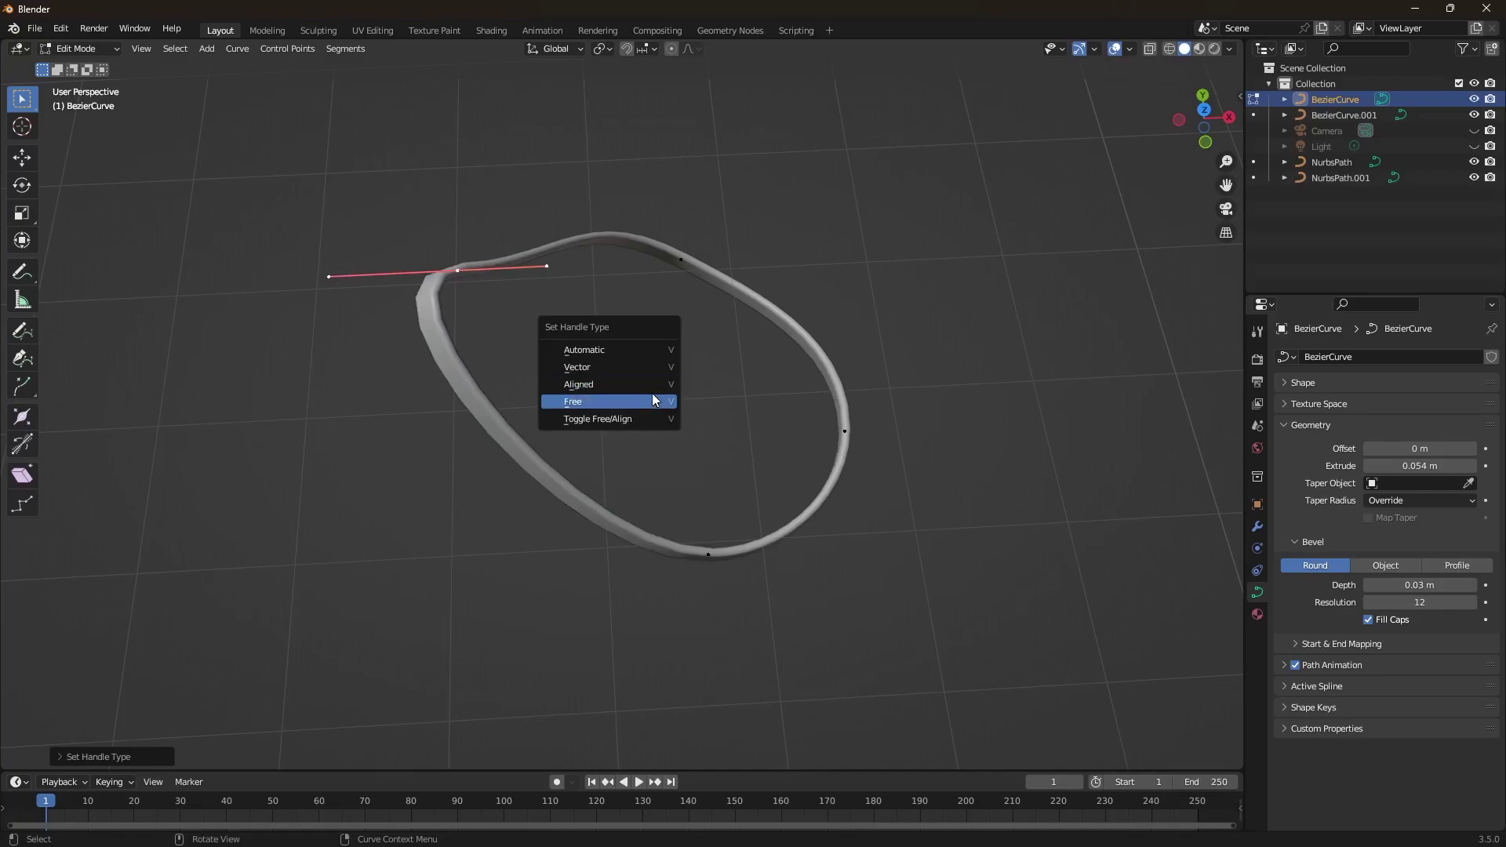
{"action": "left_click", "coordinate": [647, 398]}
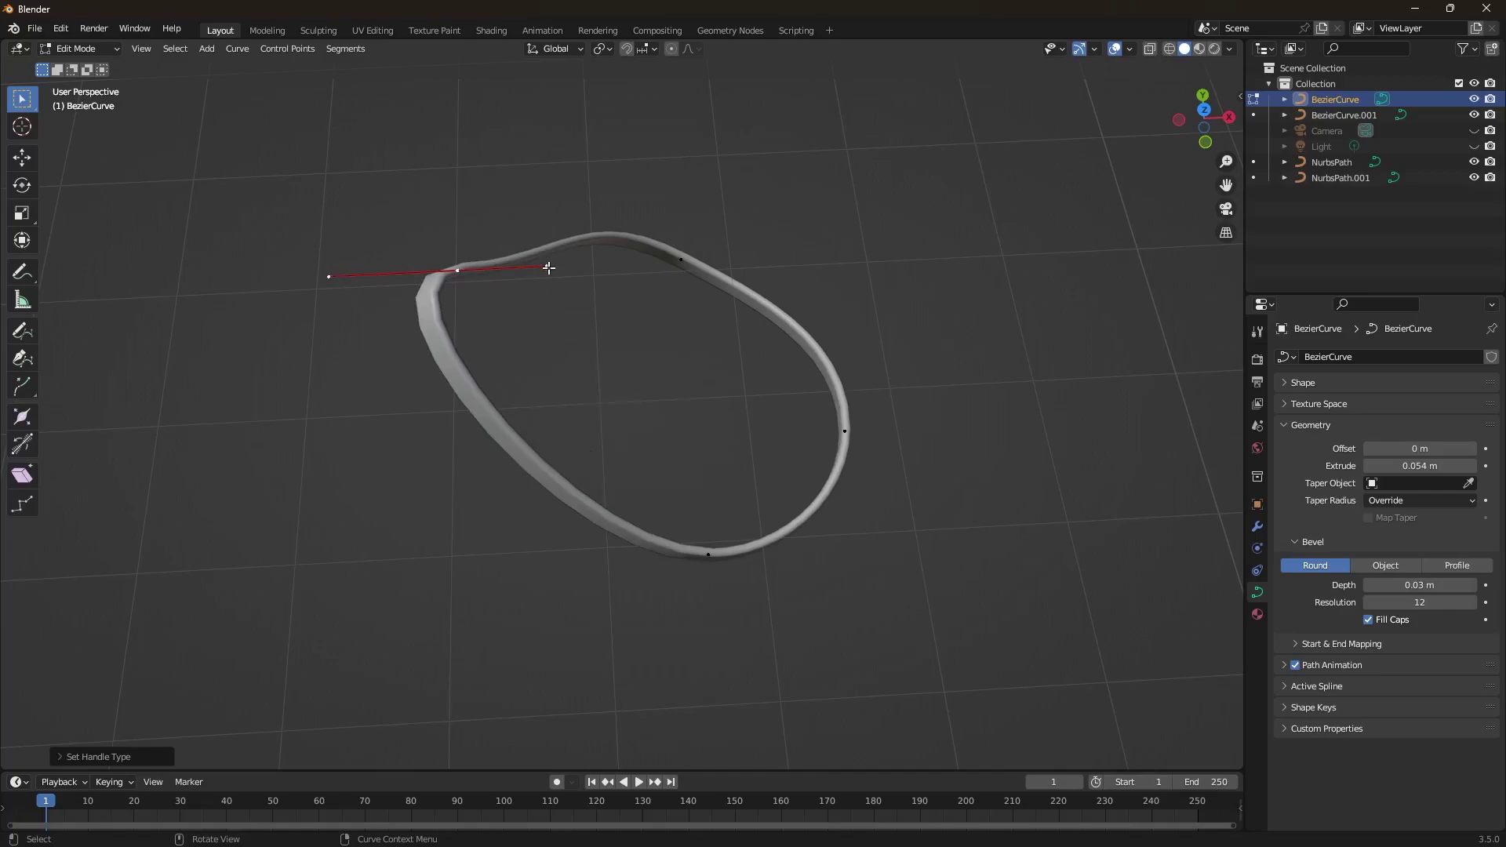
{"action": "left_click", "coordinate": [548, 267]}
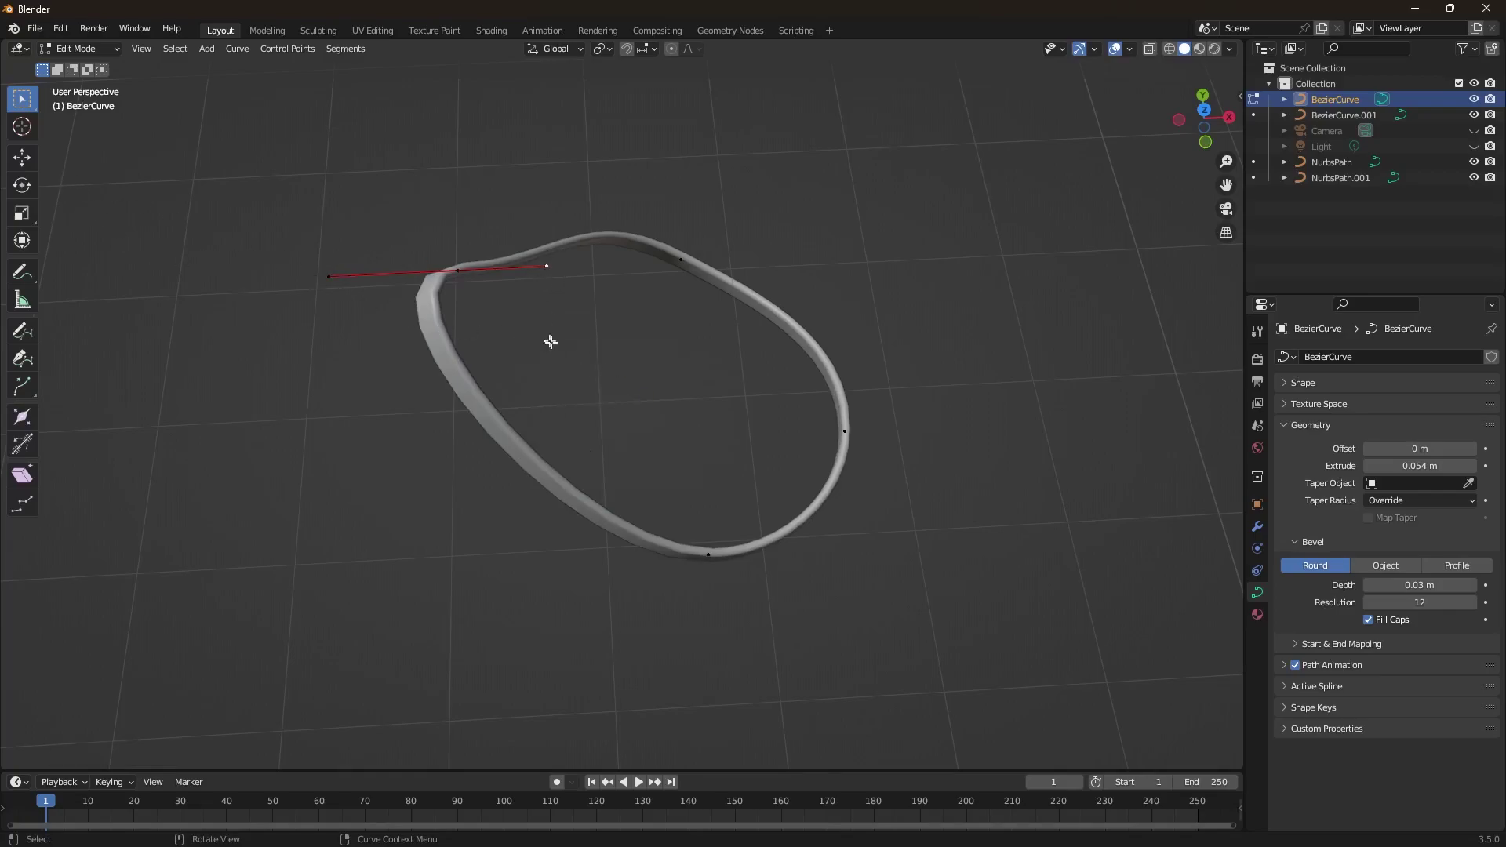
{"action": "key", "text": "g"}
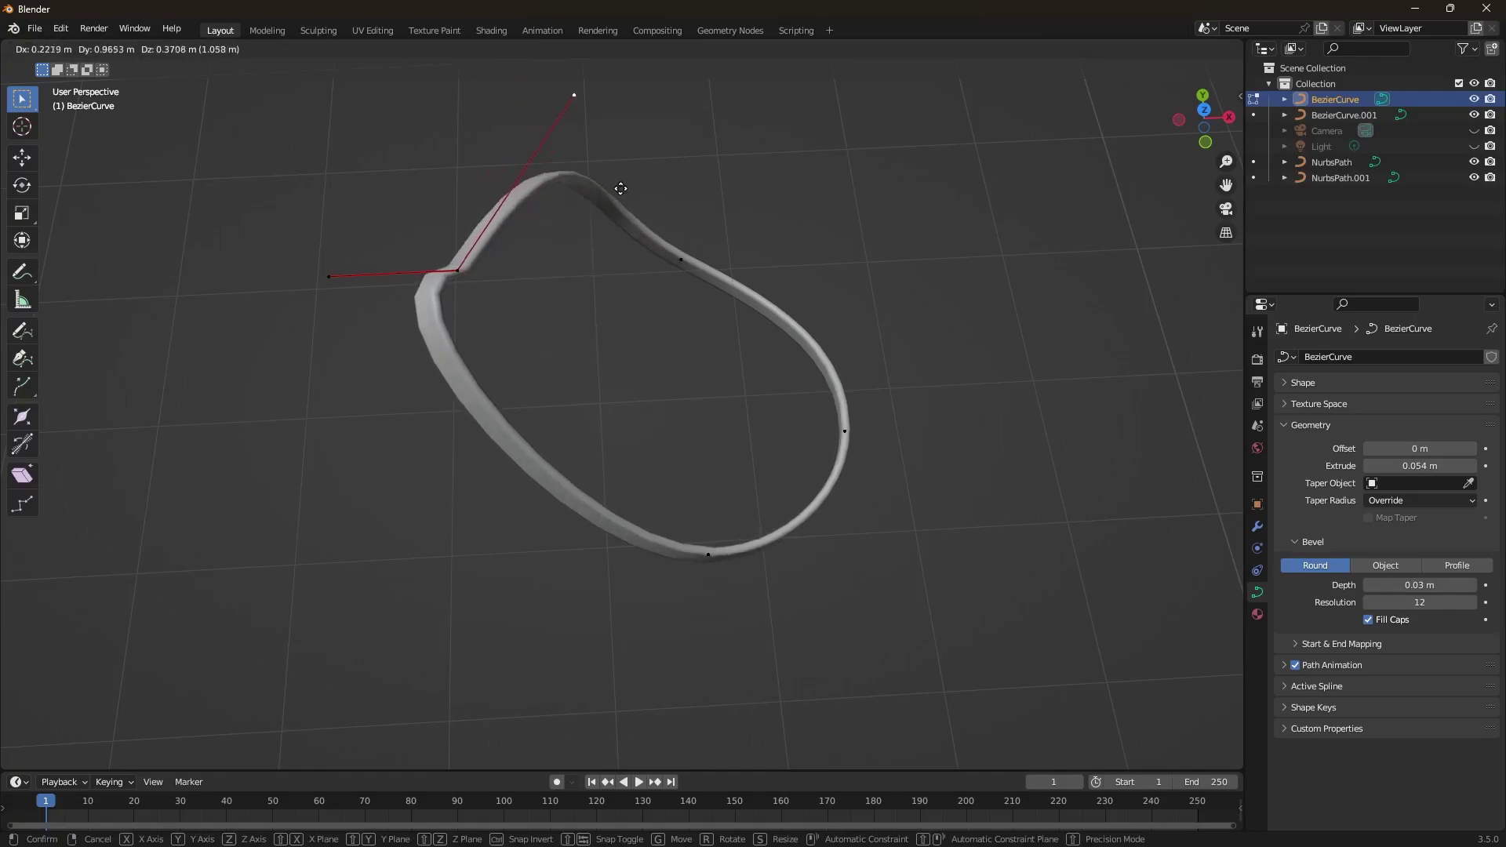
{"action": "left_click", "coordinate": [630, 377]}
{"action": "left_click", "coordinate": [328, 277]}
{"action": "key", "text": "g"}
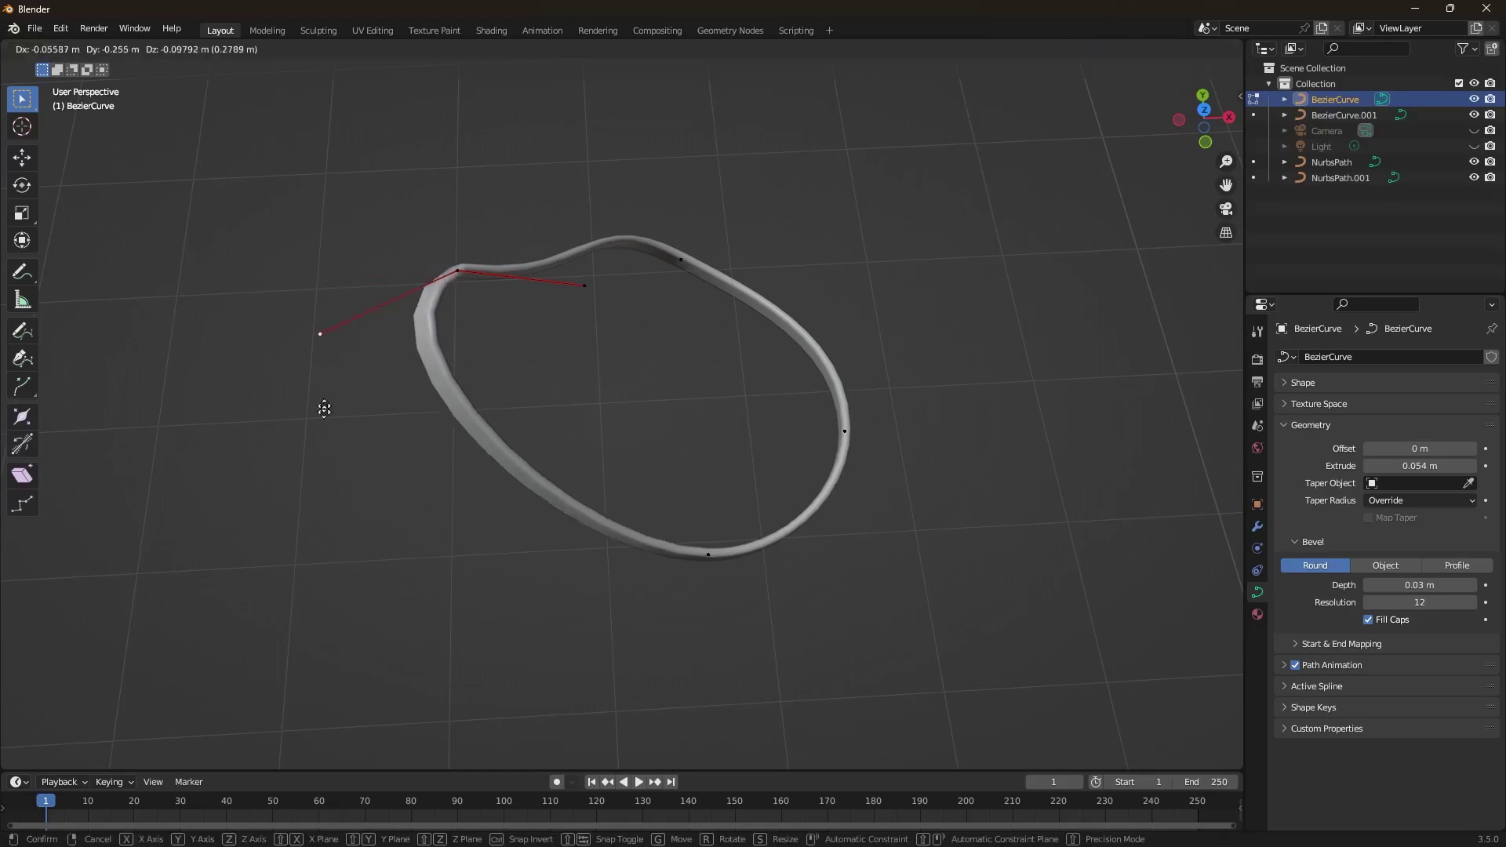
{"action": "left_click", "coordinate": [317, 387]}
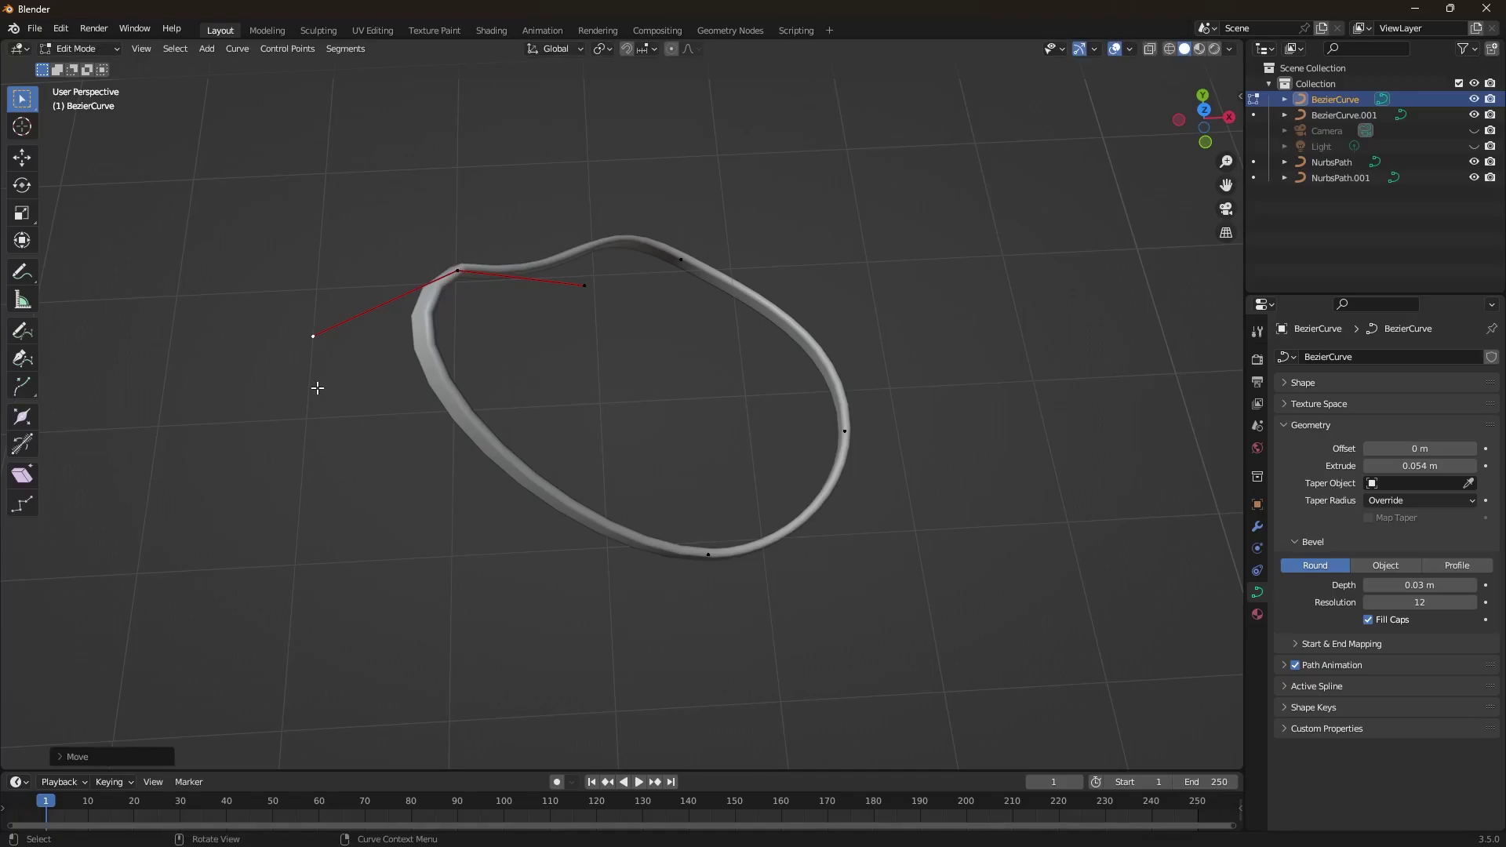
Step: Apply Toggle Free/Align to the moved handle, and once more to the loop point's handles
{"action": "key", "text": "v"}
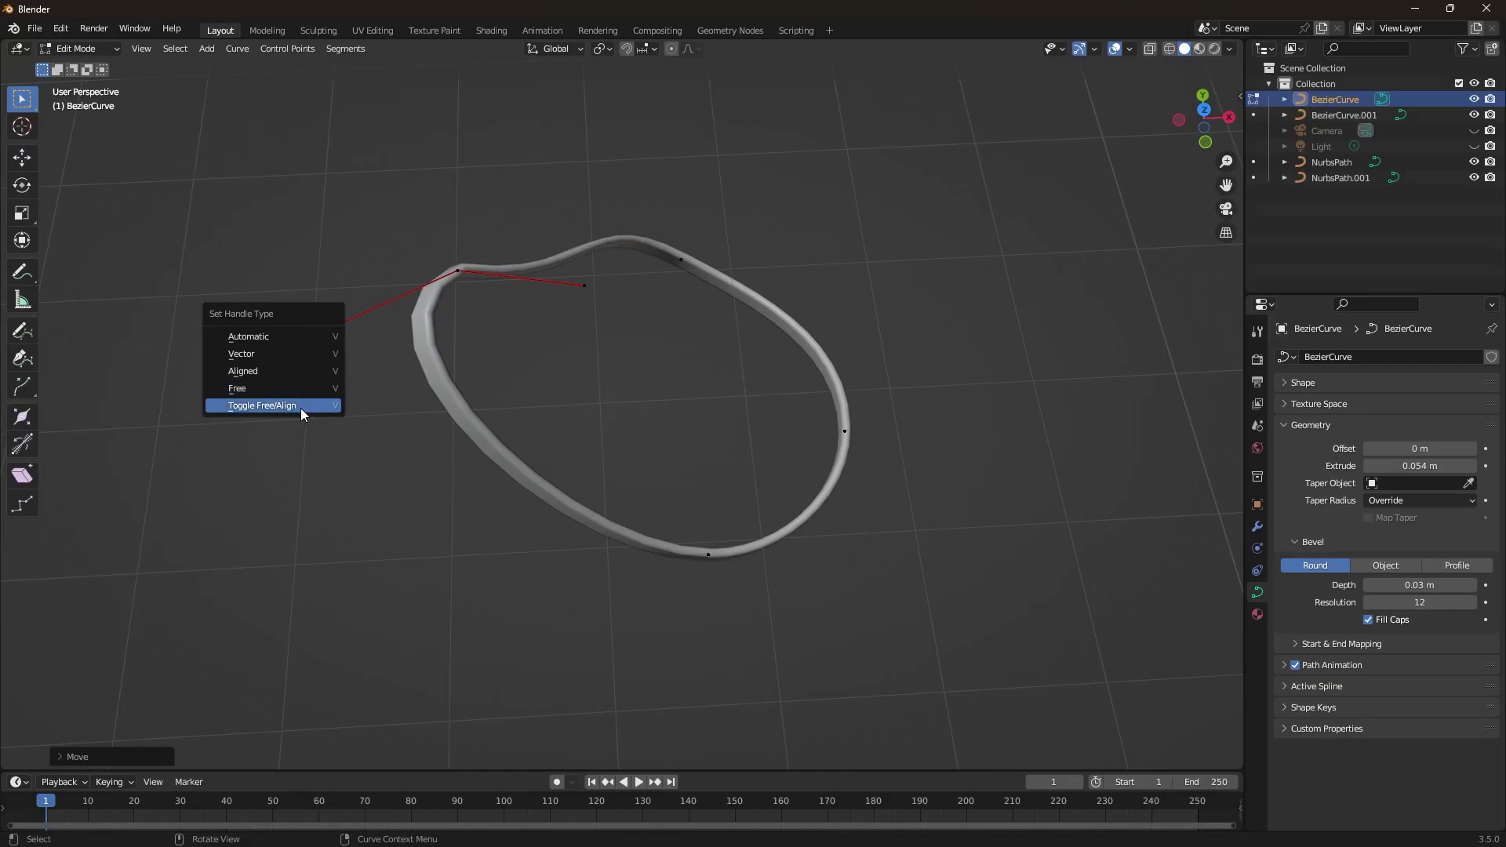
{"action": "left_click", "coordinate": [301, 408]}
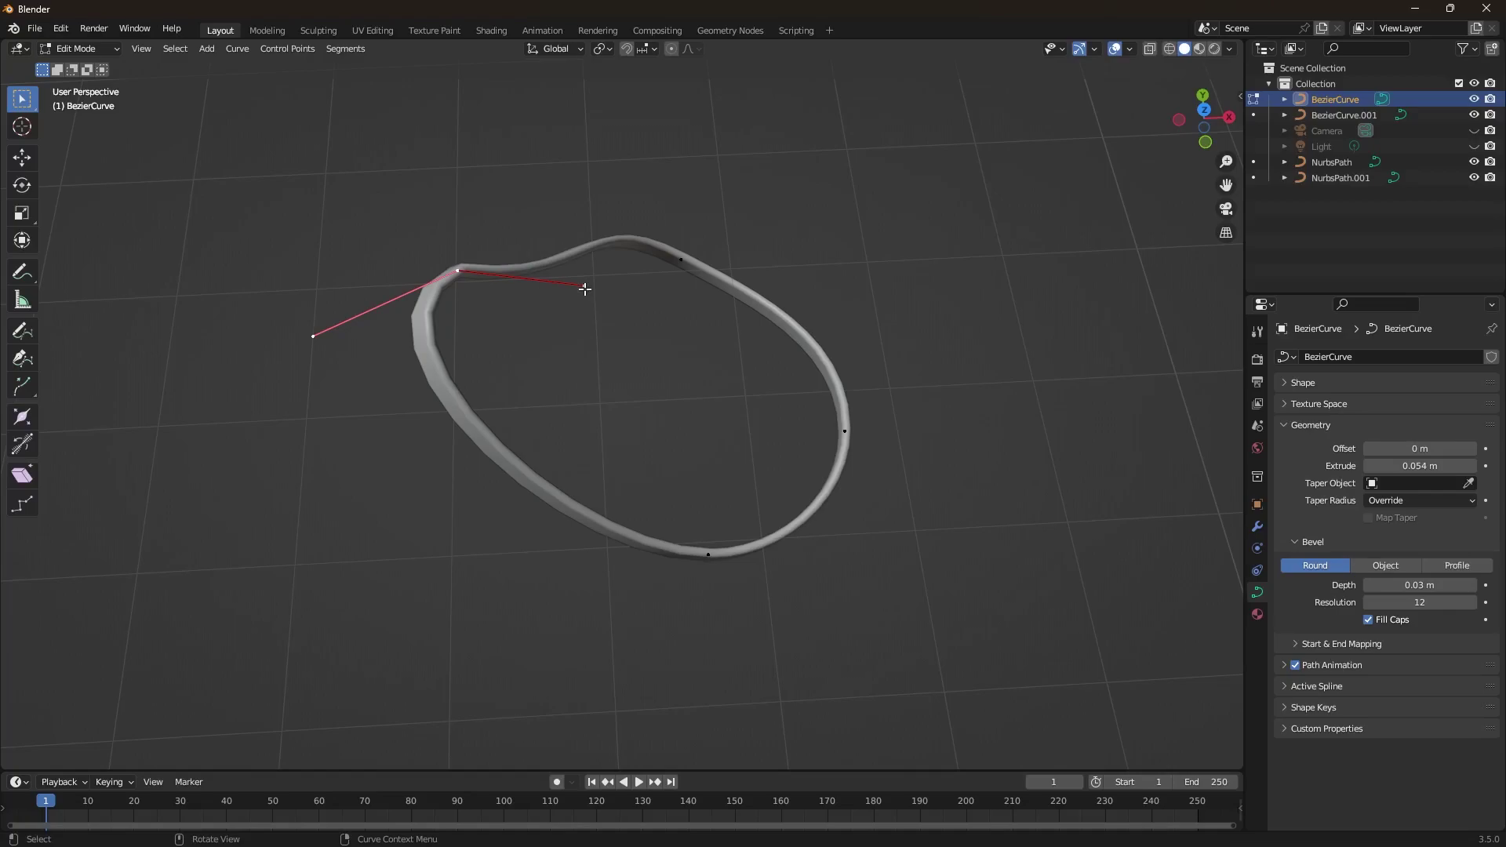
{"action": "key", "text": "v"}
{"action": "left_click", "coordinate": [539, 284]}
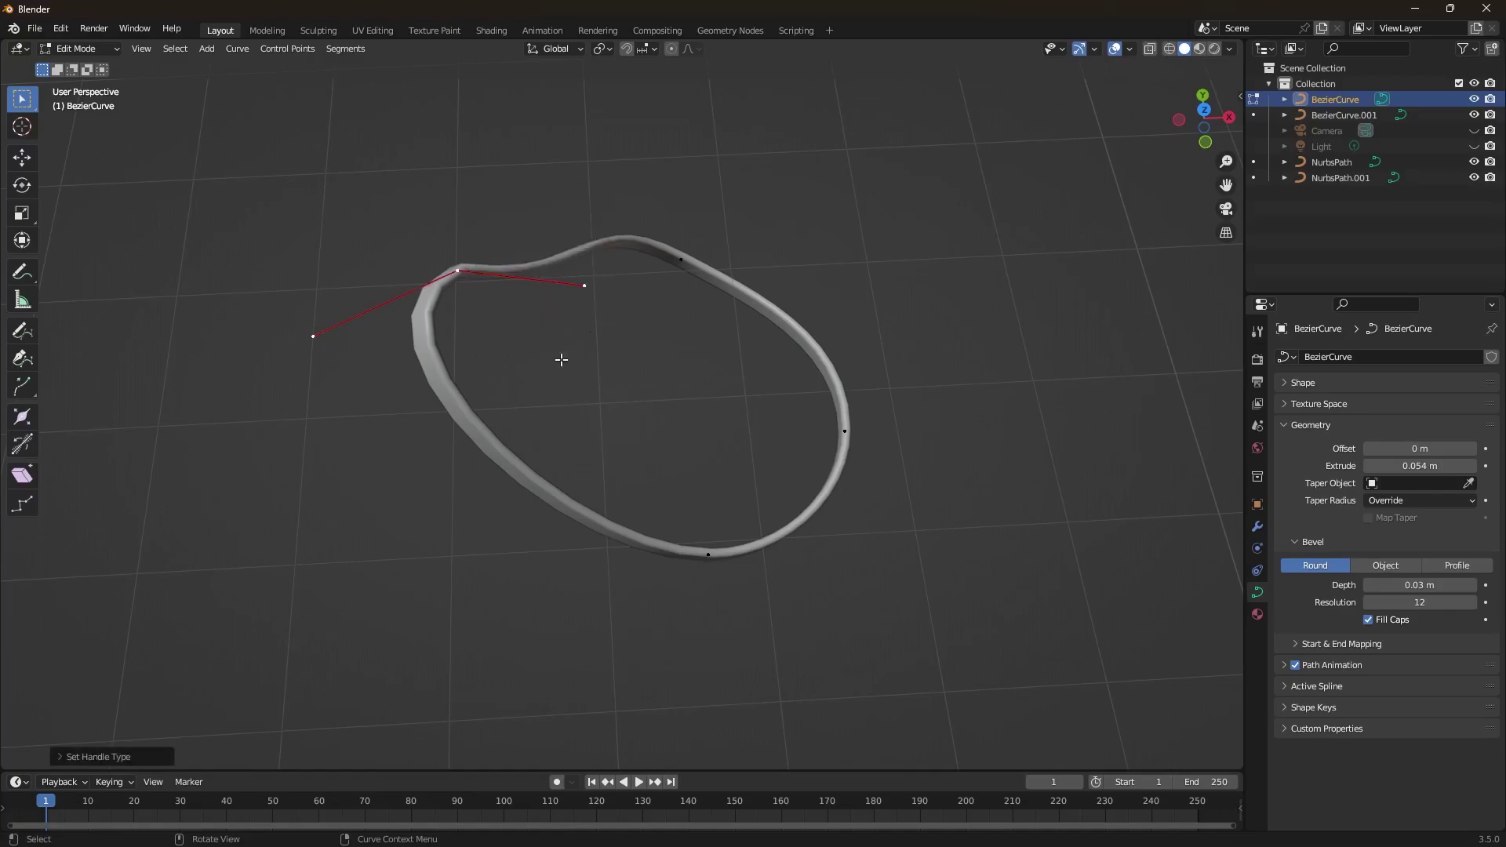
Step: Set the loop point's handle type to Automatic and finally to Vector for a sharp corner
{"action": "key", "text": "v"}
{"action": "left_click", "coordinate": [526, 311]}
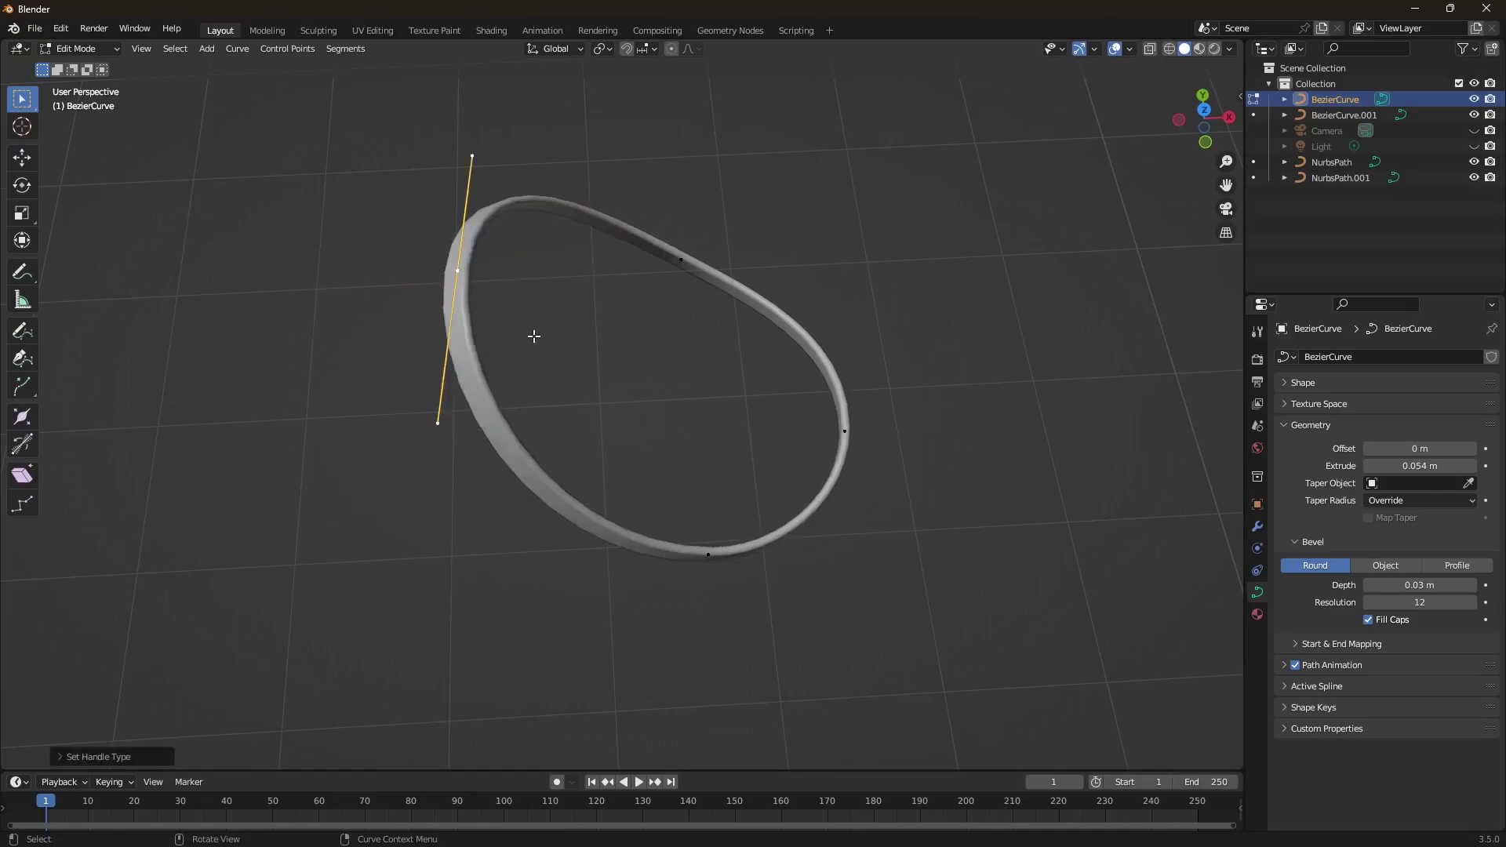
{"action": "key", "text": "v"}
{"action": "left_click", "coordinate": [513, 349]}
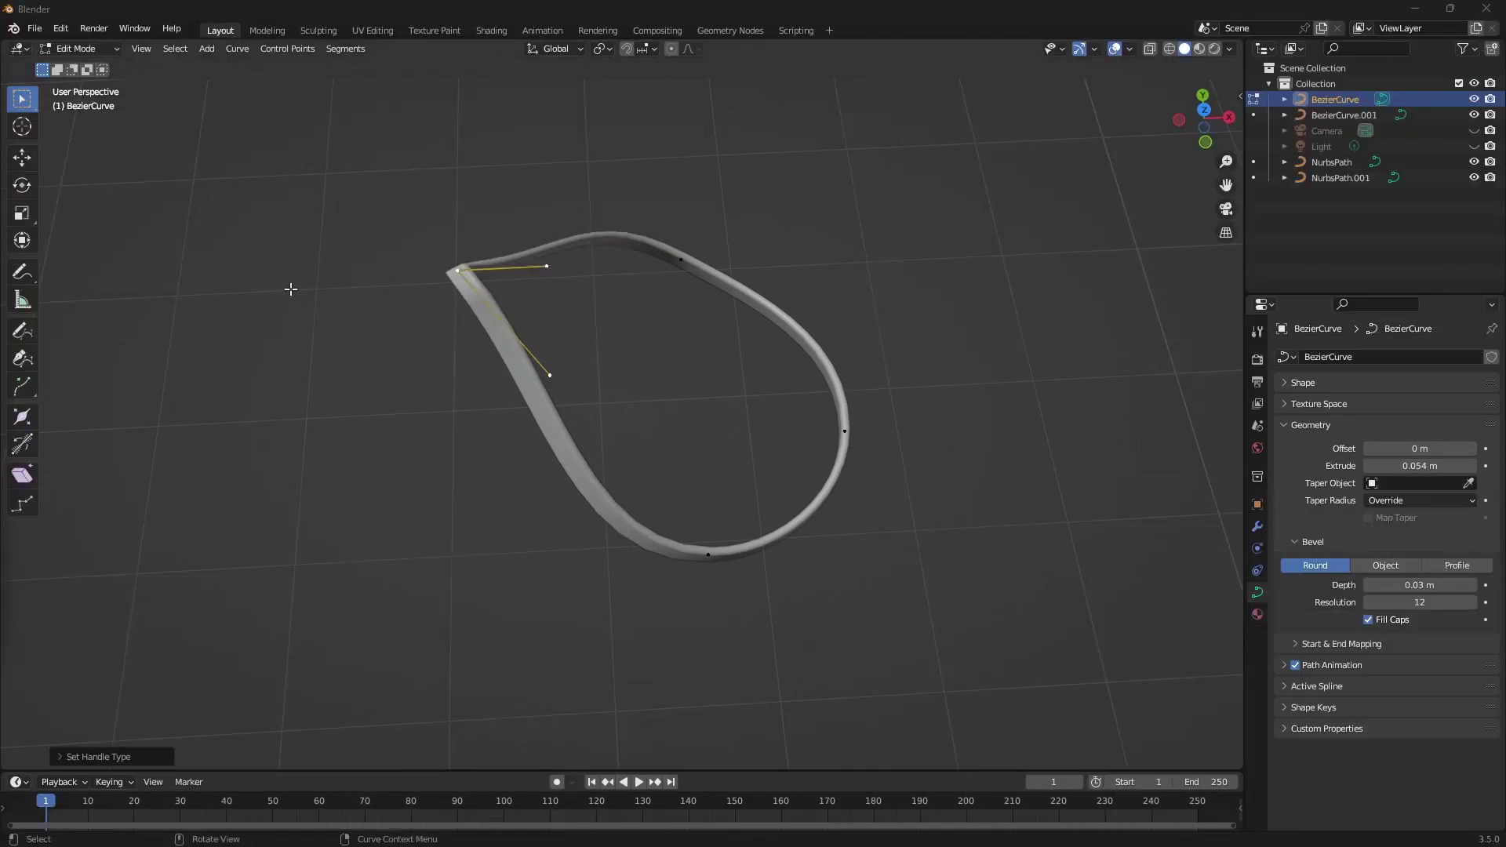
Step: Finish editing the Bézier curve and return to Object Mode by the NURBS path curves
{"action": "scroll", "coordinate": [309, 421], "scroll_direction": "down", "scroll_amount": 5}
{"action": "middle_click_drag", "start_coordinate": [465, 507], "coordinate": [306, 471]}
{"action": "scroll", "coordinate": [209, 410], "scroll_direction": "up", "scroll_amount": 3}
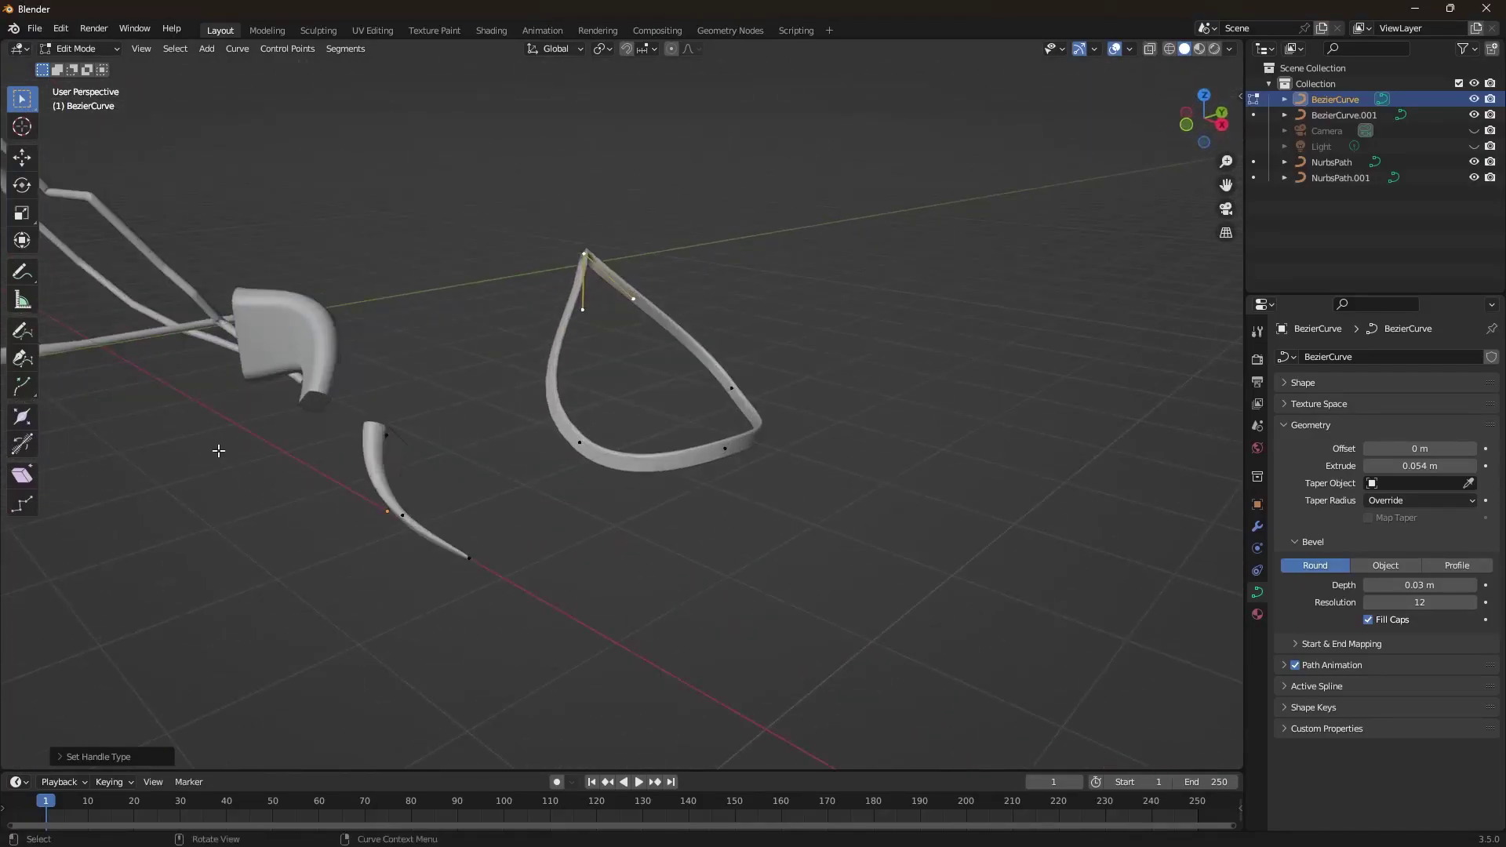
{"action": "middle_click_drag", "start_coordinate": [218, 444], "coordinate": [688, 475], "text": "shift"}
{"action": "scroll", "coordinate": [237, 443], "scroll_direction": "up", "scroll_amount": 1}
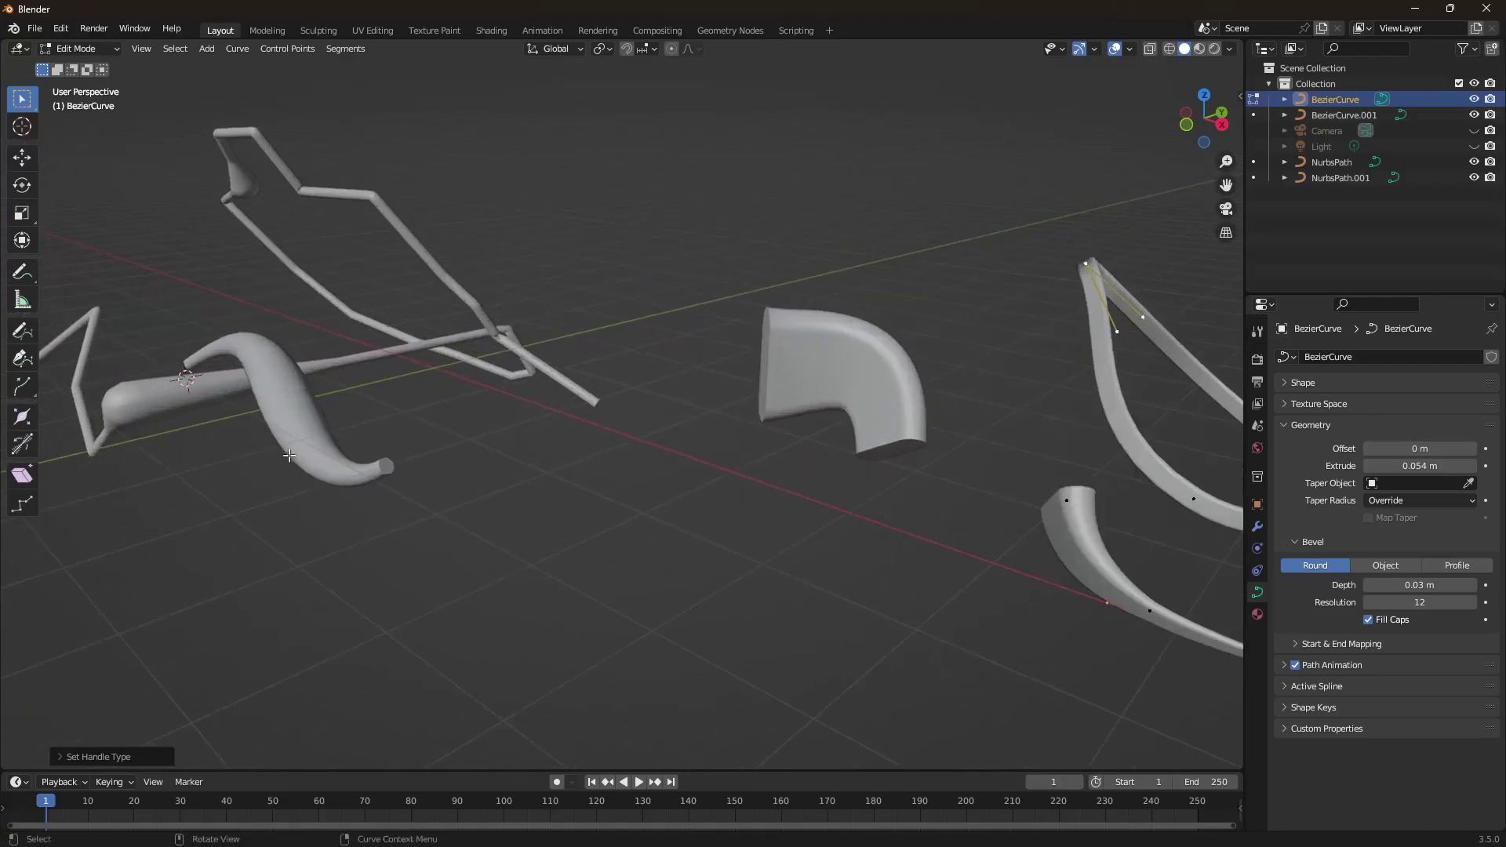
{"action": "left_click", "coordinate": [414, 348]}
{"action": "key", "text": "Tab"}
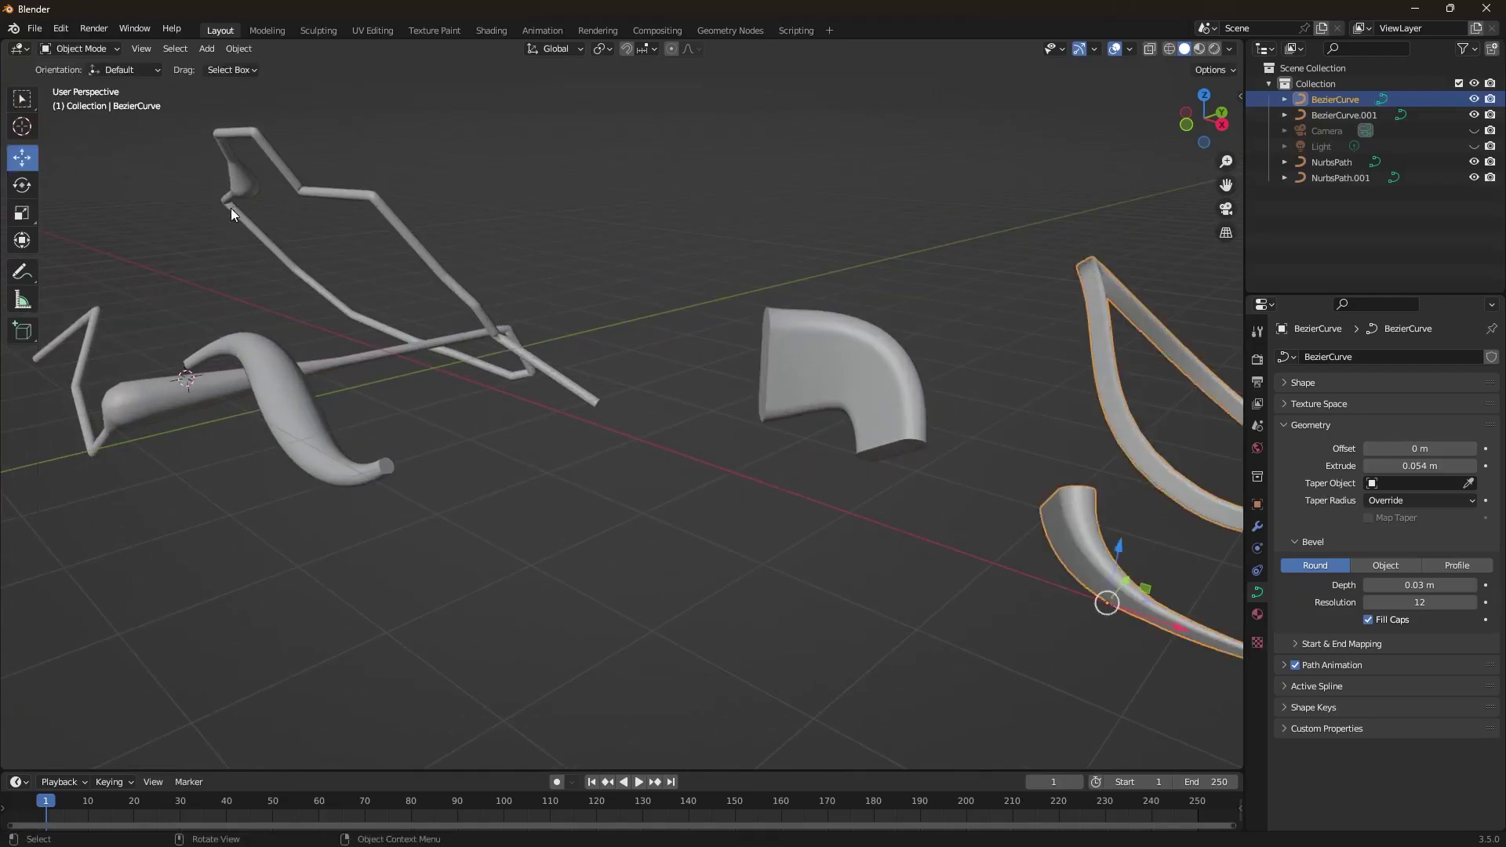
Step: Delete the angular NURBS path curve and the thick Bézier curve bent like a pipe elbow
{"action": "left_click", "coordinate": [249, 185]}
{"action": "key", "text": "Delete"}
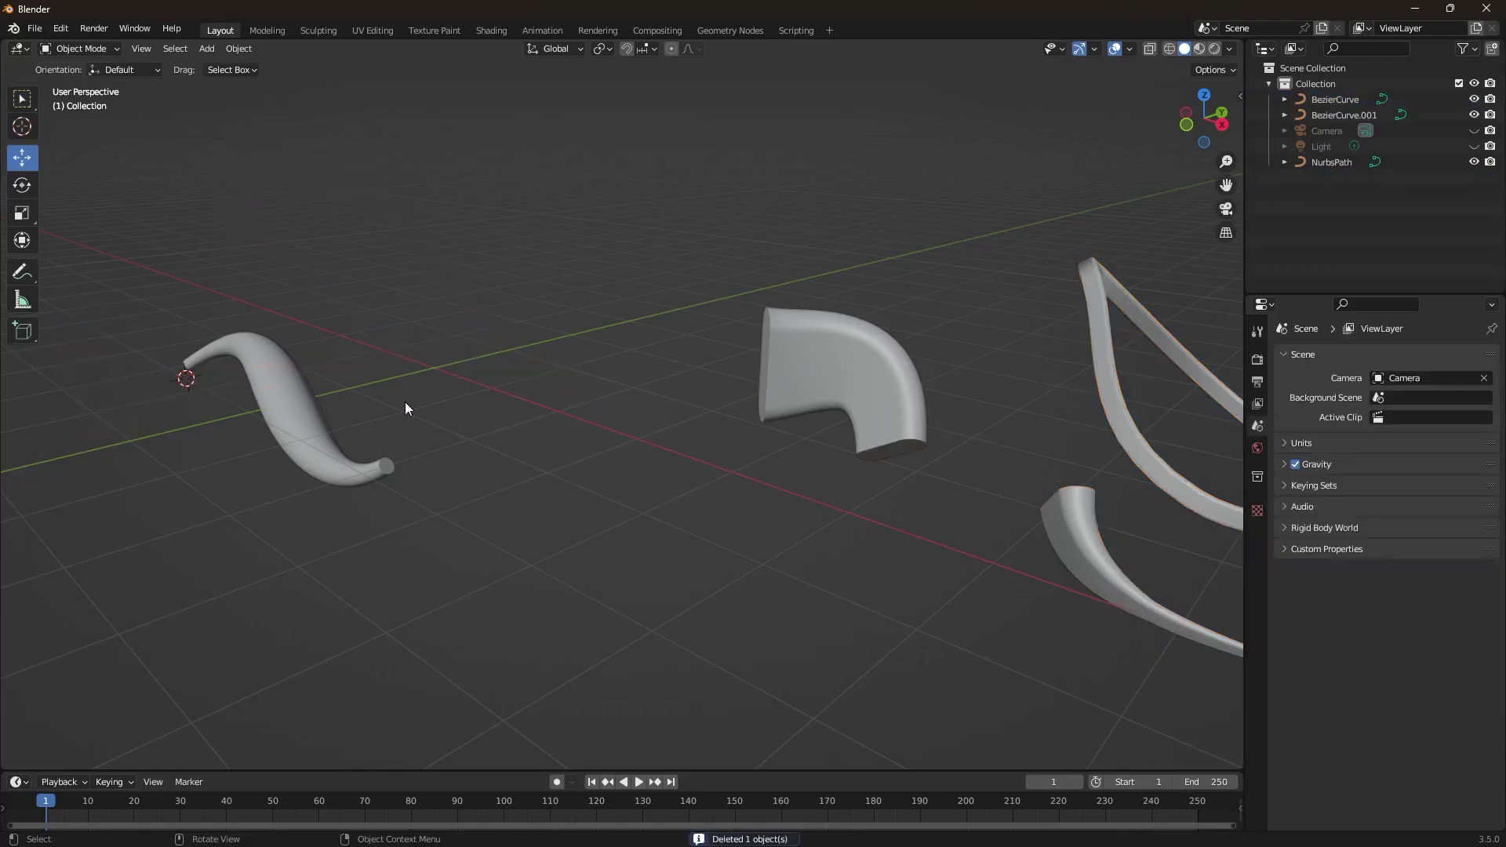
{"action": "left_click", "coordinate": [827, 425]}
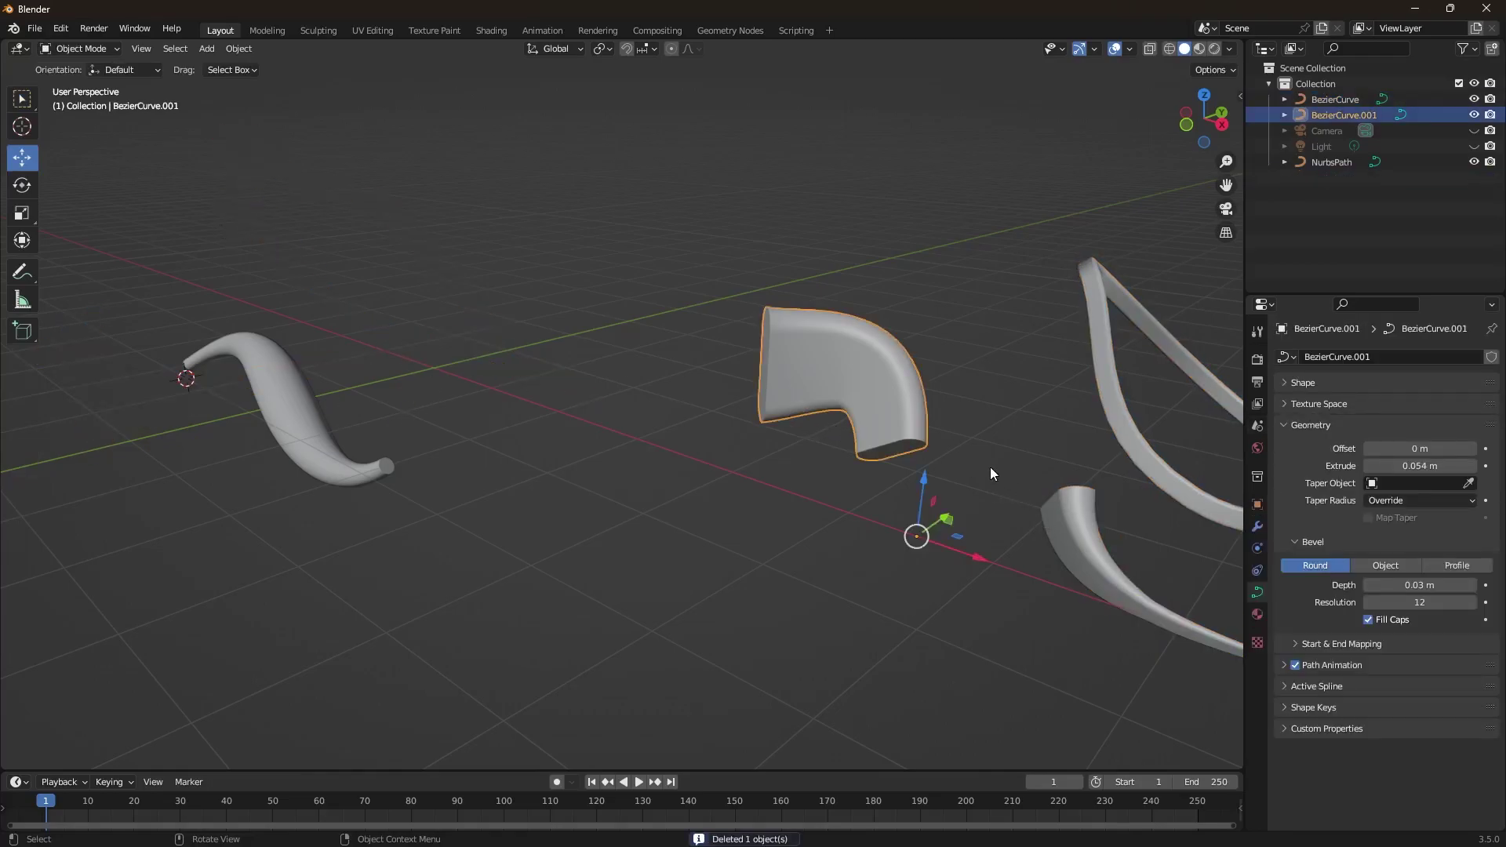
{"action": "key", "text": "Delete"}
Step: Add a Bézier circle and move it along Y and X into the empty space away from the NURBS path
{"action": "left_click", "coordinate": [298, 424]}
{"action": "middle_click_drag", "start_coordinate": [299, 426], "coordinate": [630, 463]}
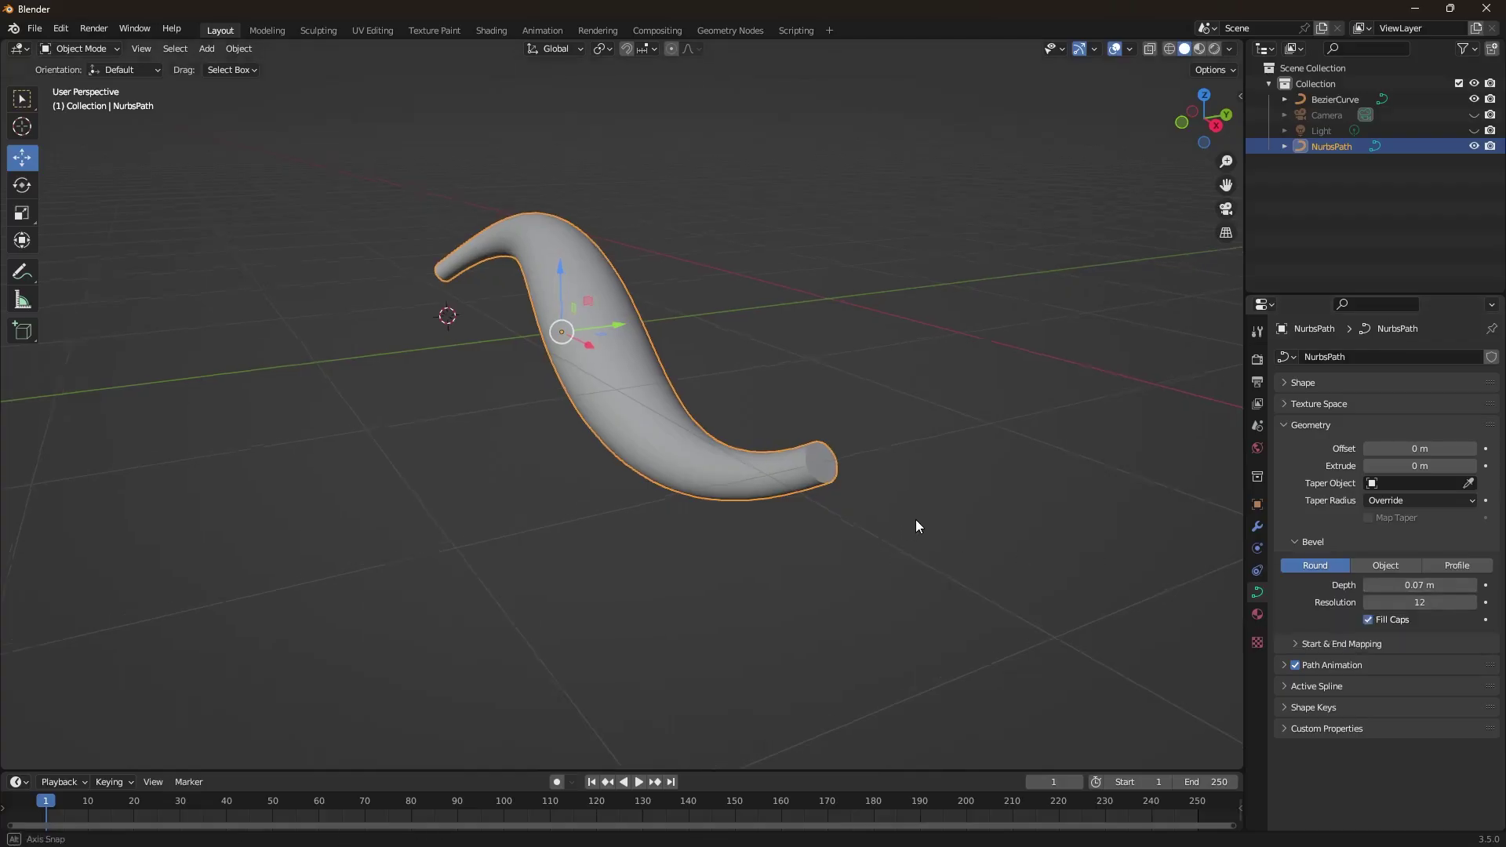
{"action": "middle_click_drag", "start_coordinate": [916, 521], "coordinate": [672, 550]}
{"action": "left_click", "coordinate": [703, 526]}
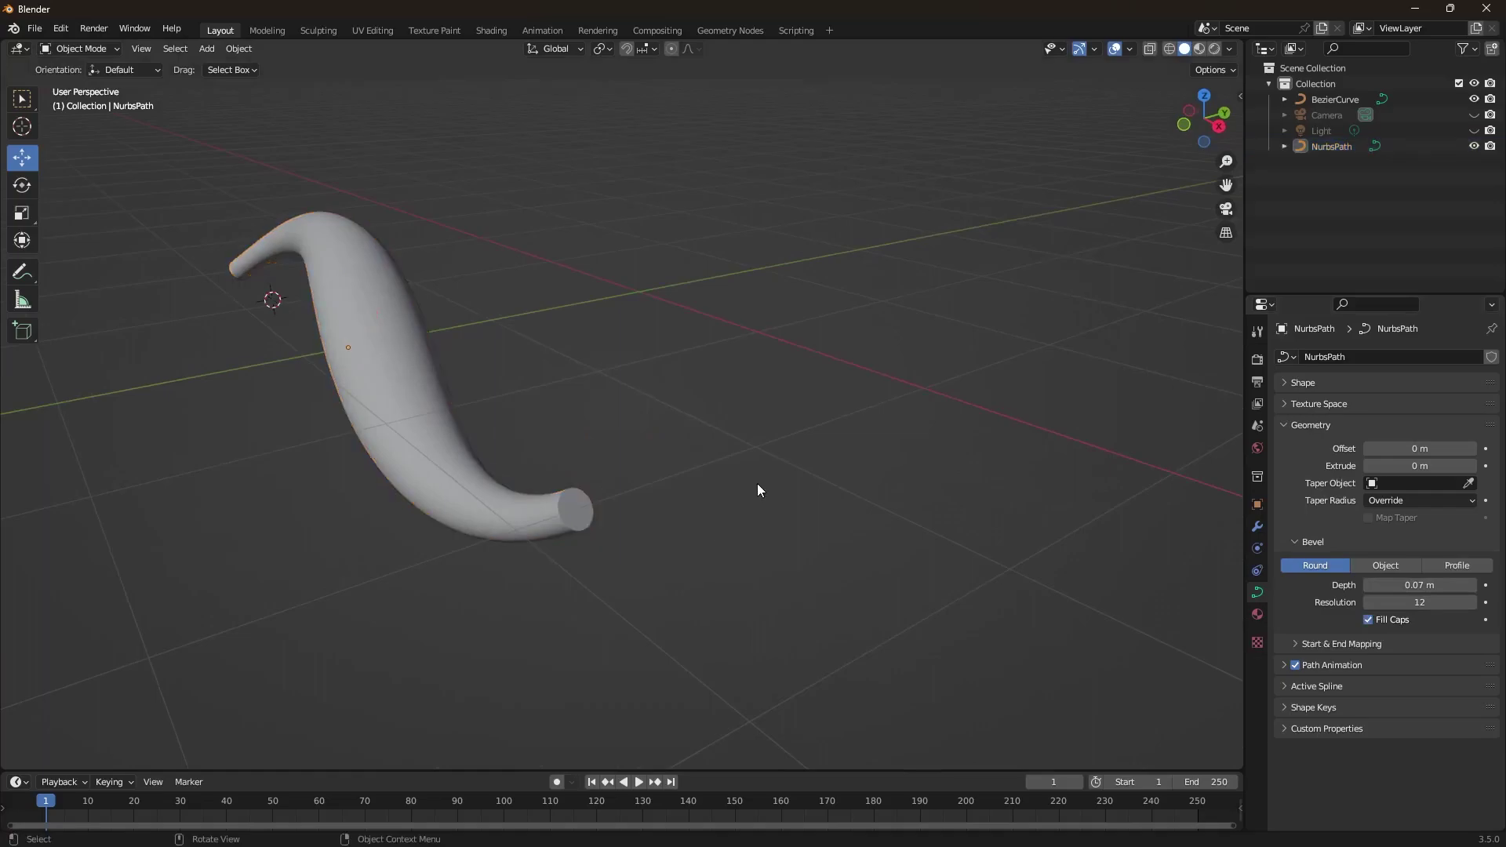
{"action": "key", "text": "shift+a"}
{"action": "mouse_move", "coordinate": [757, 484]}
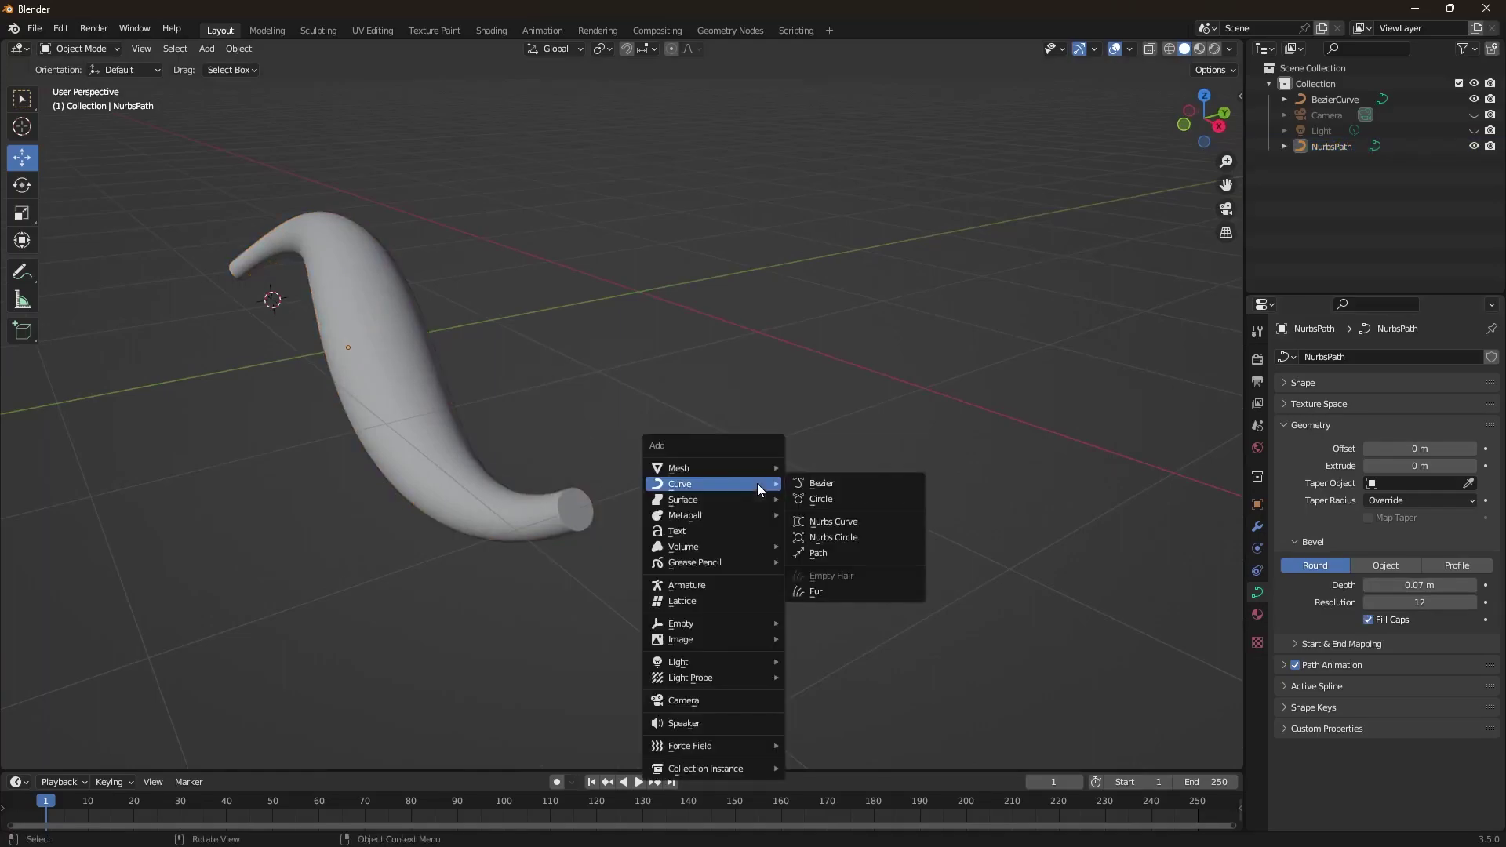
{"action": "left_click", "coordinate": [835, 498]}
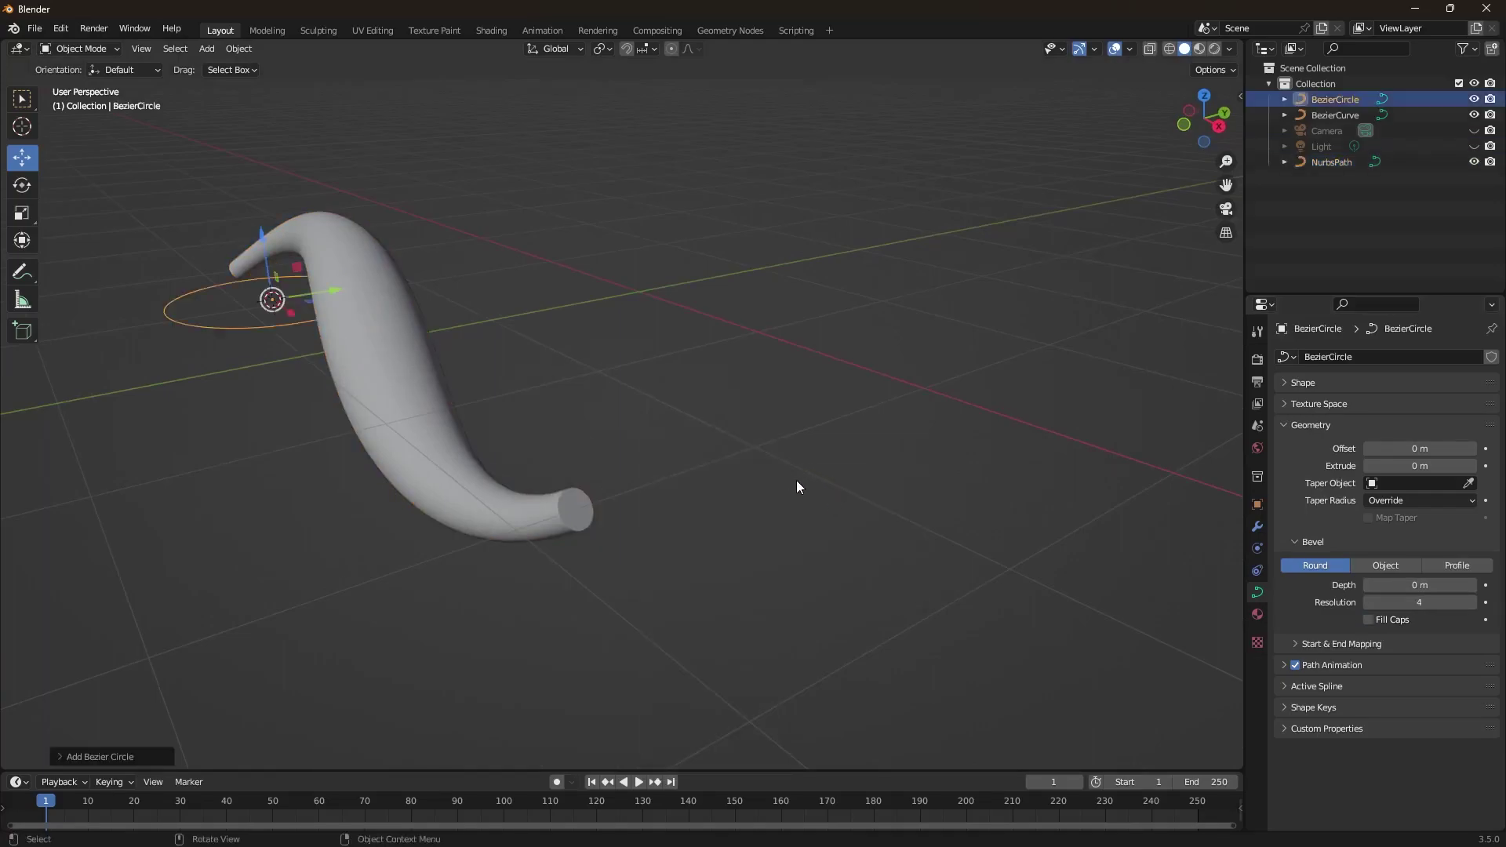
{"action": "key", "text": "g"}
{"action": "key", "text": "y"}
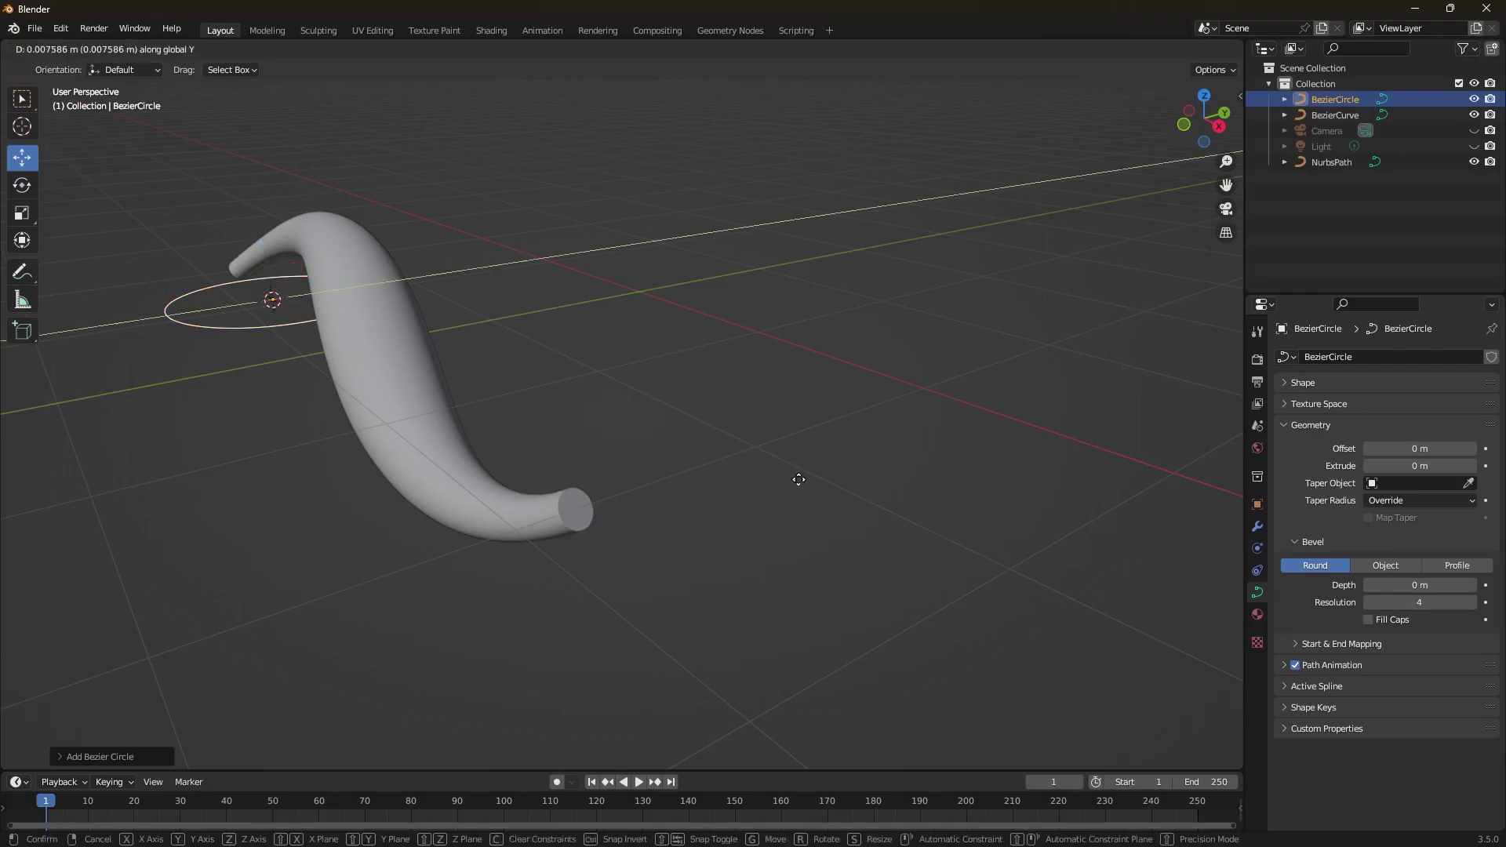
{"action": "left_click", "coordinate": [1173, 416]}
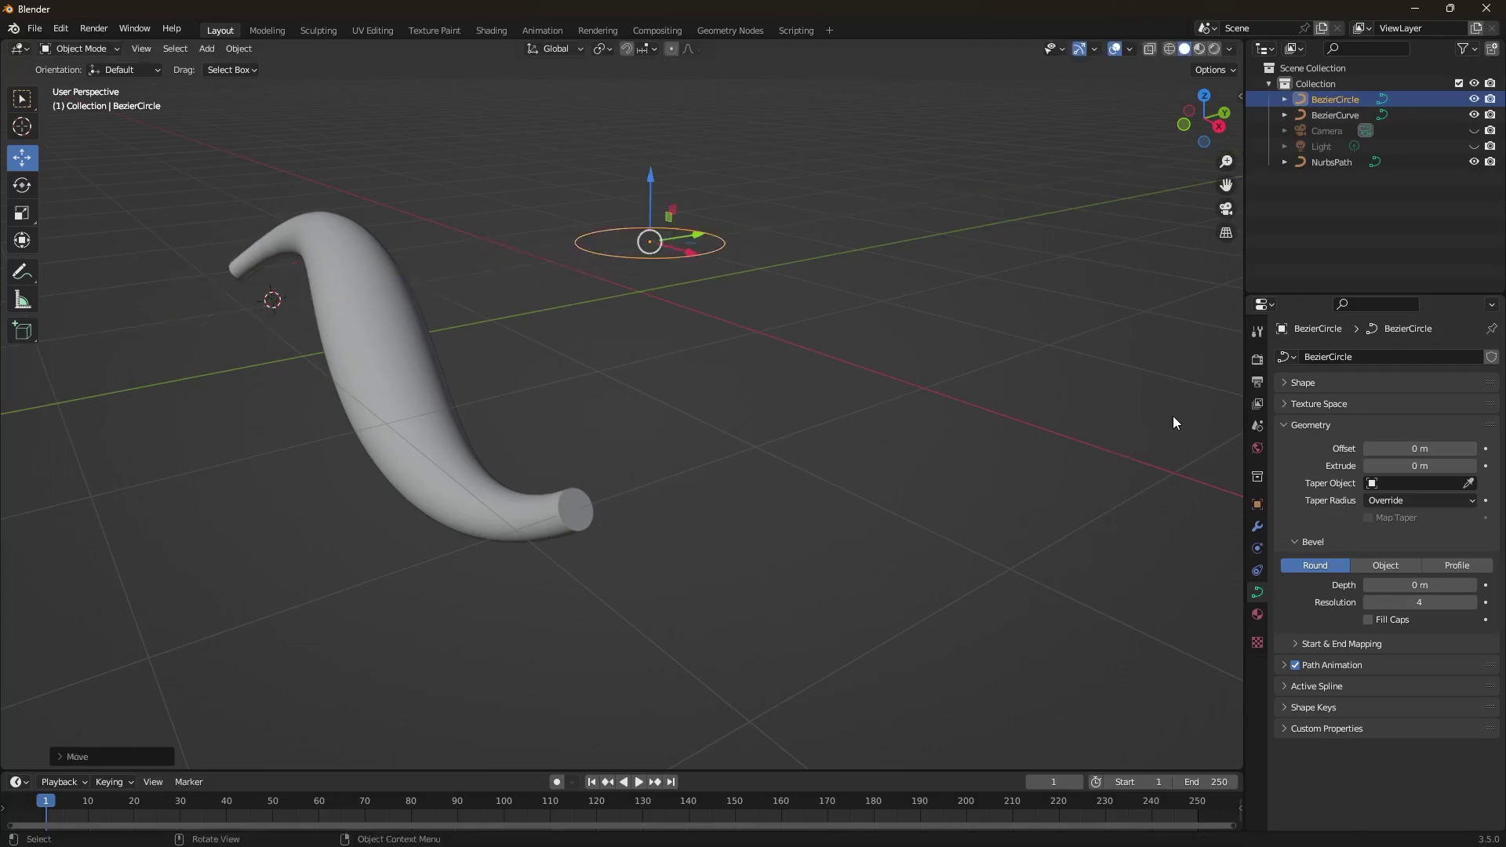
{"action": "left_click_drag", "start_coordinate": [689, 248], "coordinate": [1023, 346]}
Step: Rotate the Bézier circle by about 39° in the view and scale it down
{"action": "key", "text": "r"}
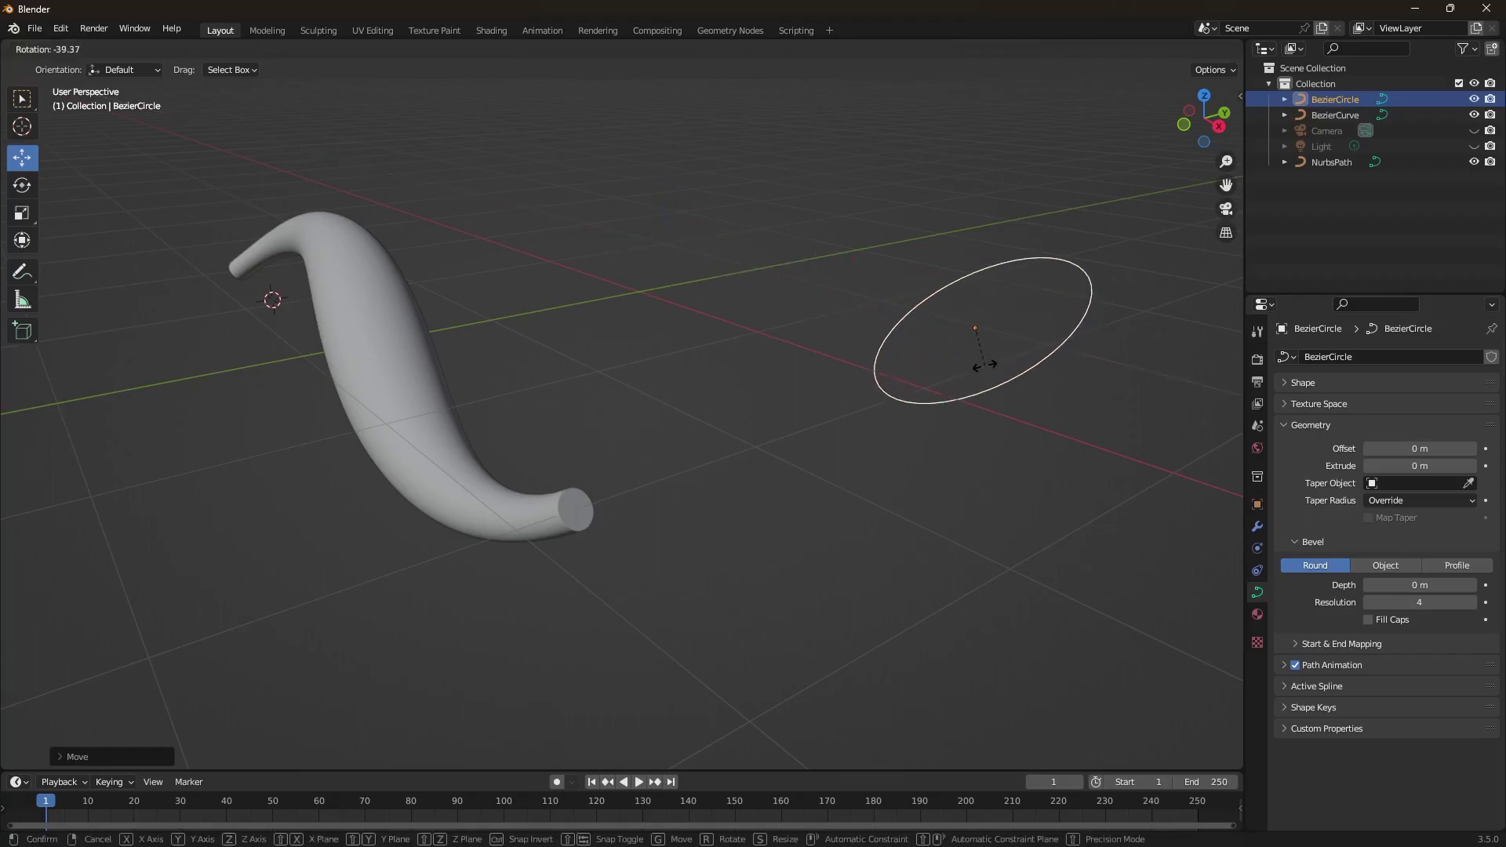
{"action": "left_click", "coordinate": [981, 374]}
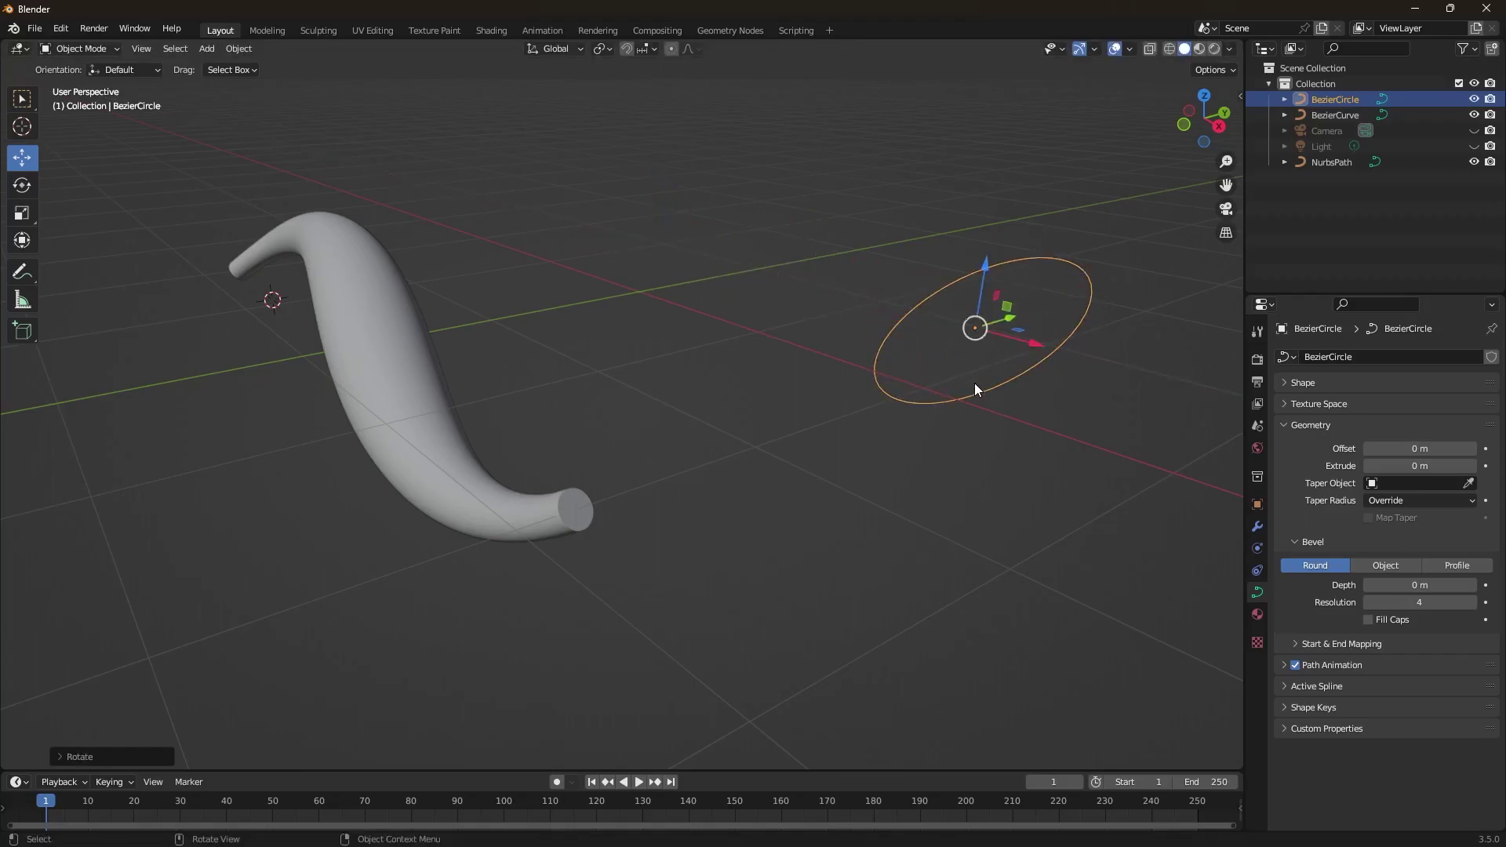
{"action": "key", "text": "s"}
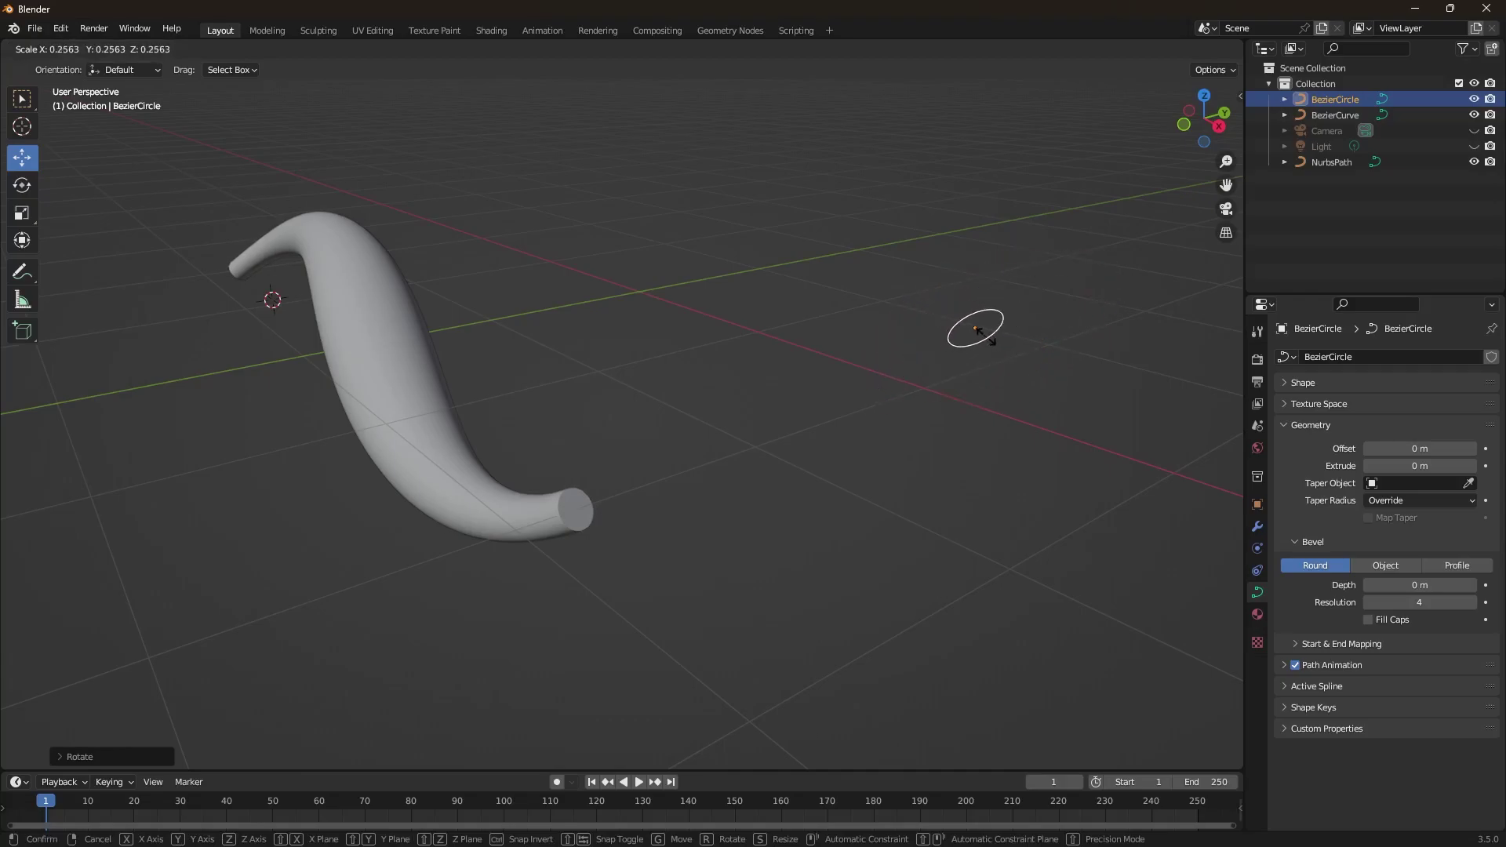
{"action": "left_click", "coordinate": [992, 343]}
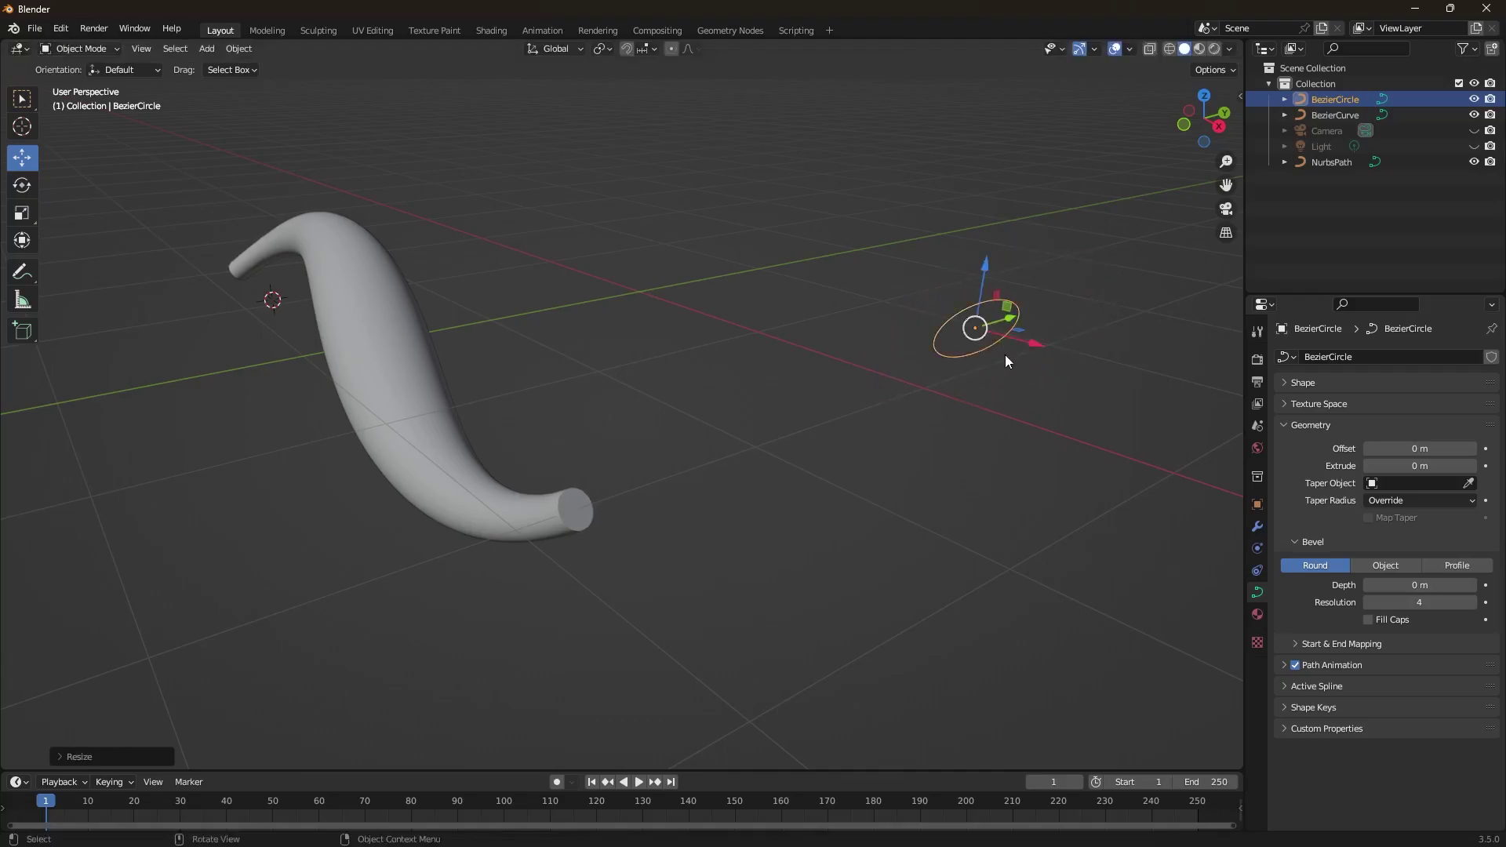
Step: Move one control point of the Bézier circle inward to form a crescent shape, and return to Object Mode
{"action": "key", "text": "Tab"}
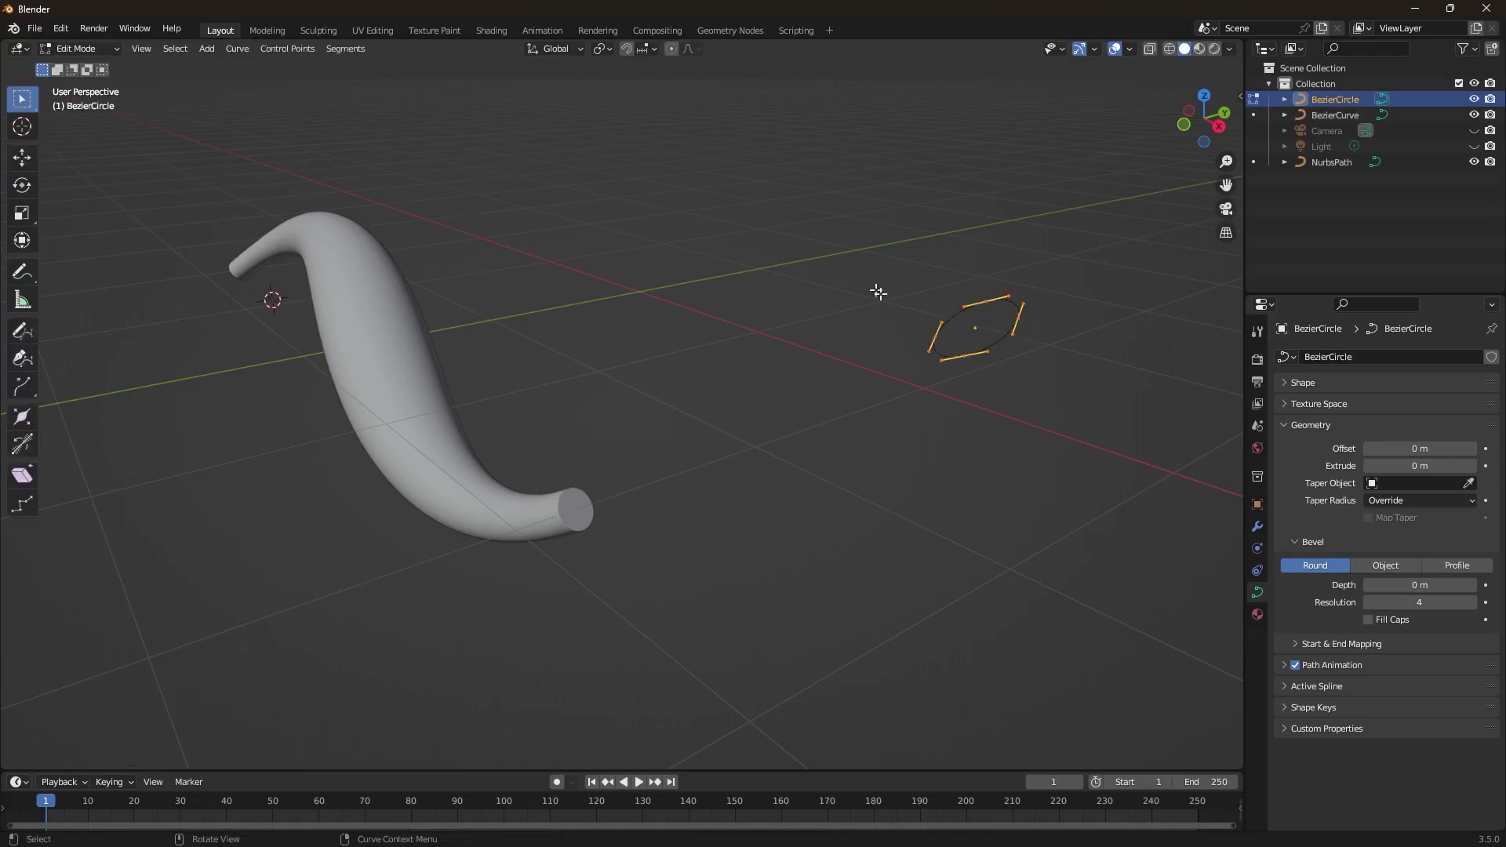
{"action": "left_click", "coordinate": [1018, 319]}
{"action": "key", "text": "g"}
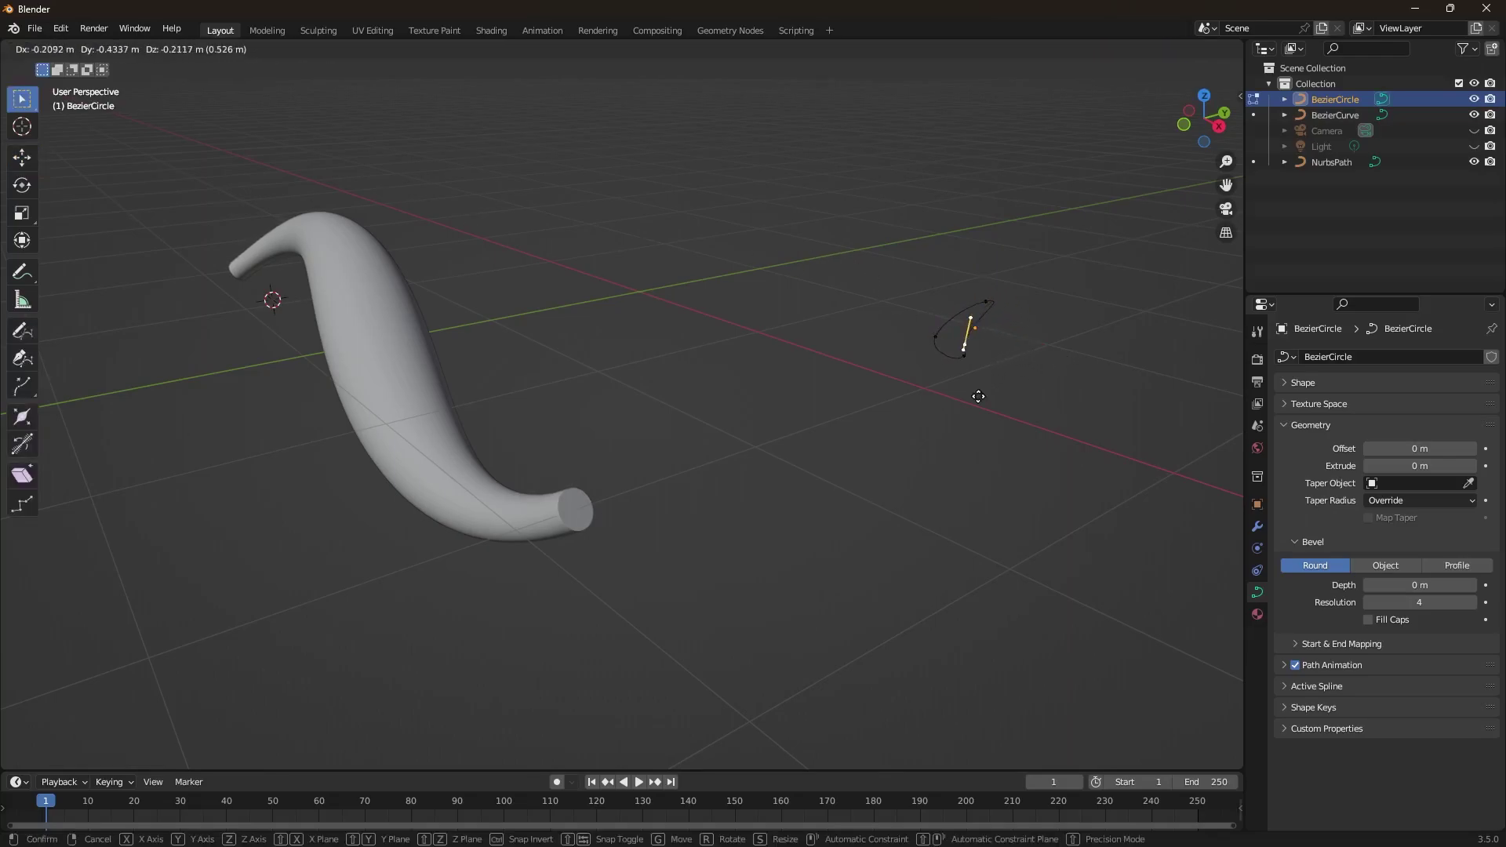
{"action": "left_click", "coordinate": [975, 390]}
{"action": "middle_click_drag", "start_coordinate": [976, 389], "coordinate": [968, 431]}
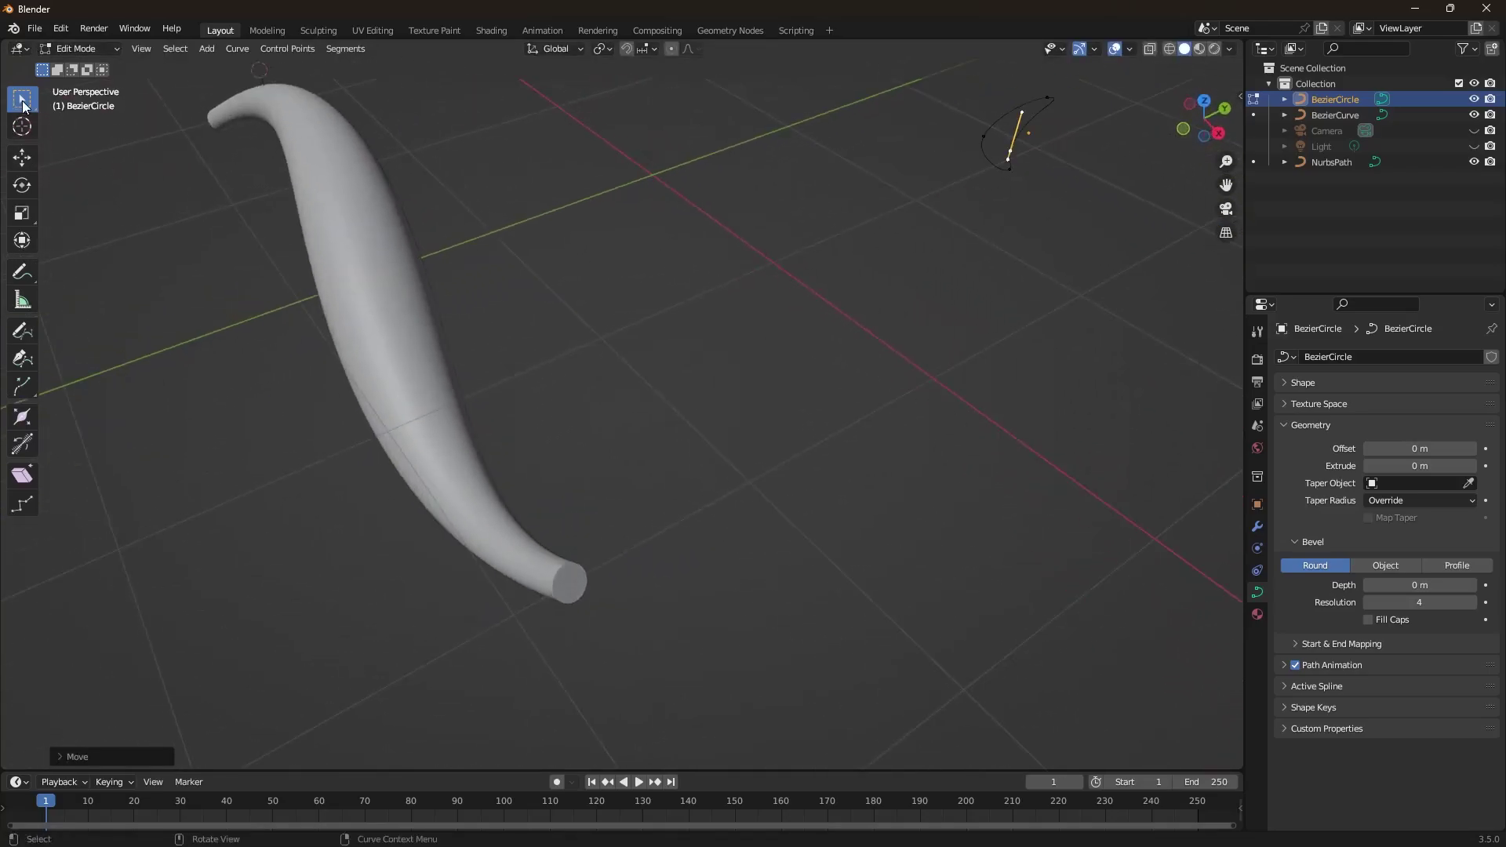
{"action": "left_click", "coordinate": [140, 226]}
{"action": "middle_click_drag", "start_coordinate": [871, 201], "coordinate": [412, 343]}
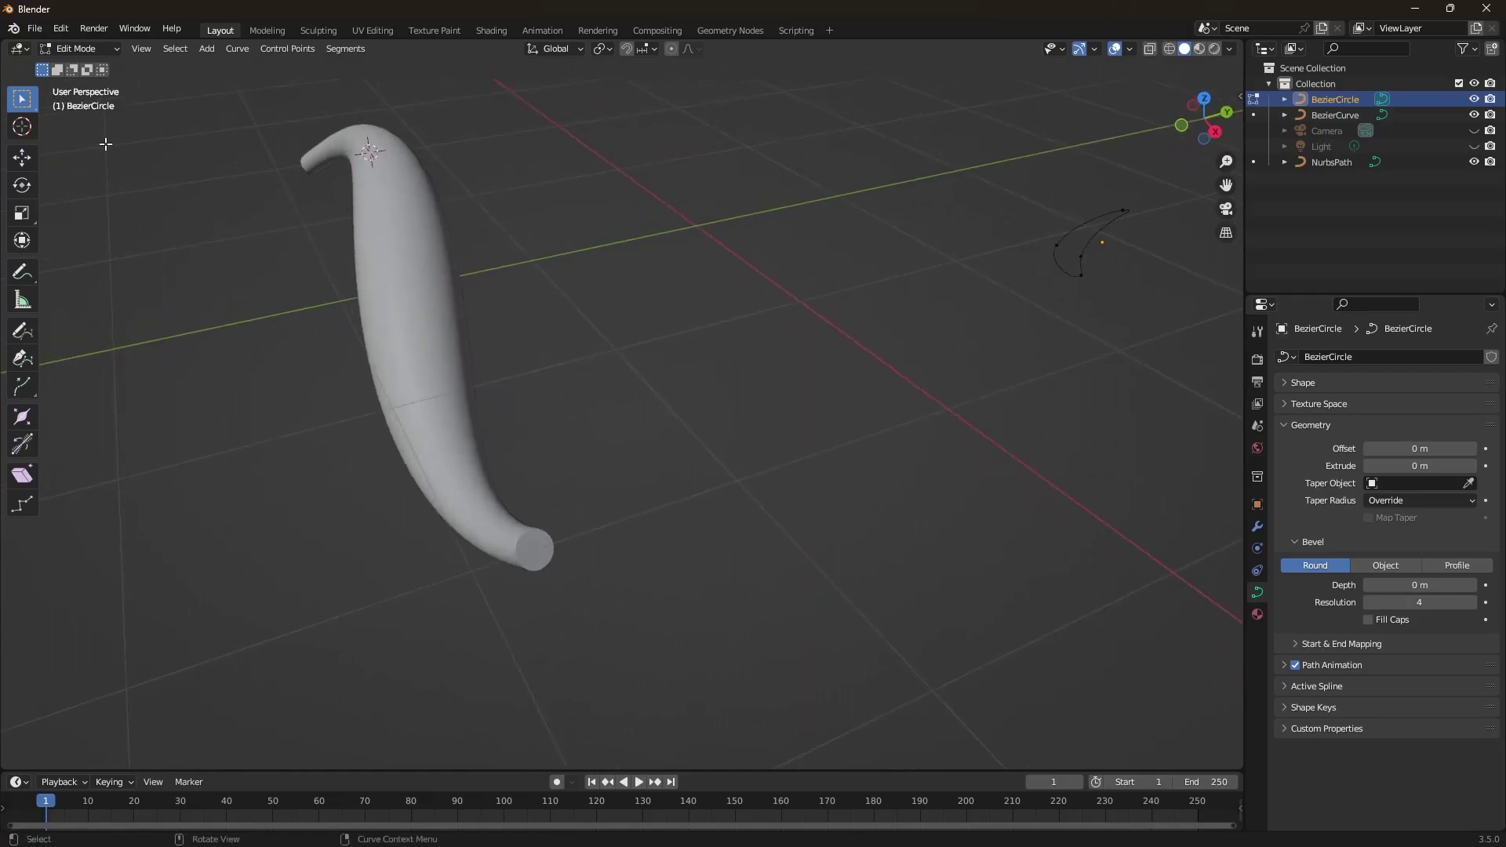
{"action": "key", "text": "Tab"}
Step: Set the NURBS path's bevel type to Object with BezierCircle as the bevel object, and return to Object Mode
{"action": "left_click", "coordinate": [414, 265]}
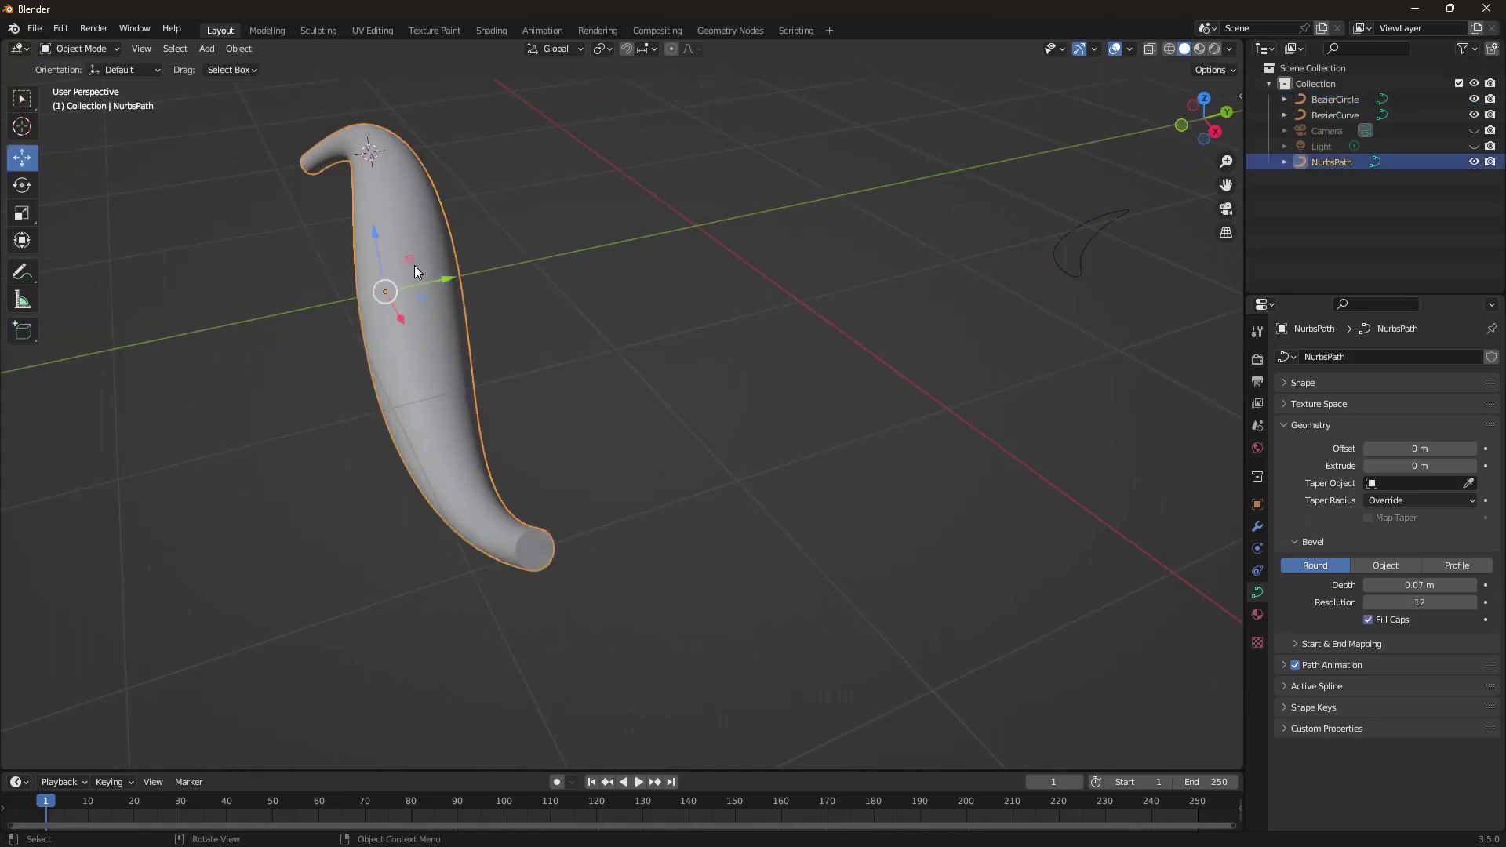
{"action": "key", "text": "Tab"}
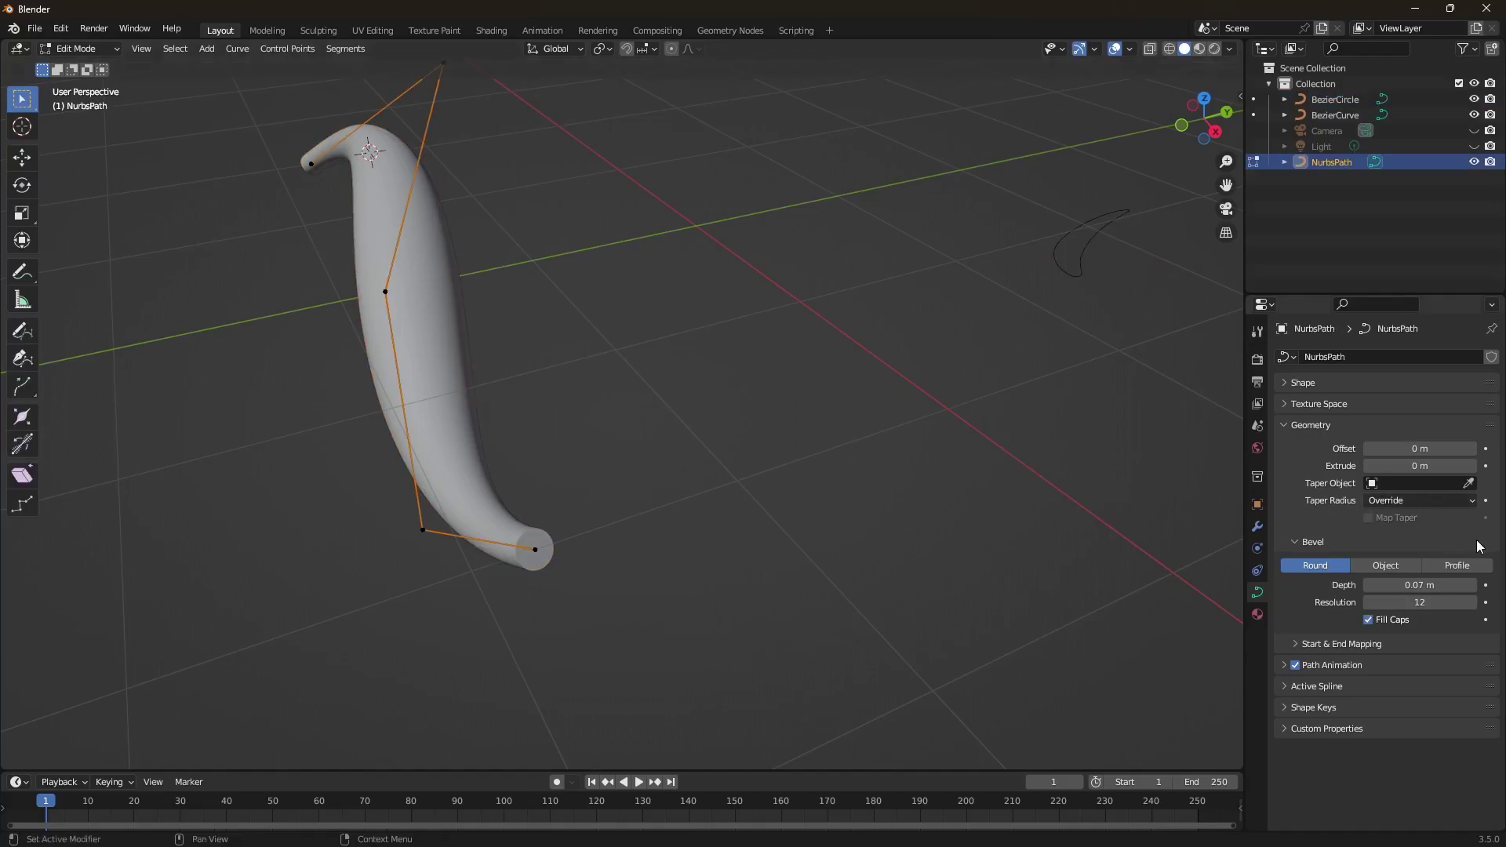
{"action": "left_click", "coordinate": [1397, 564]}
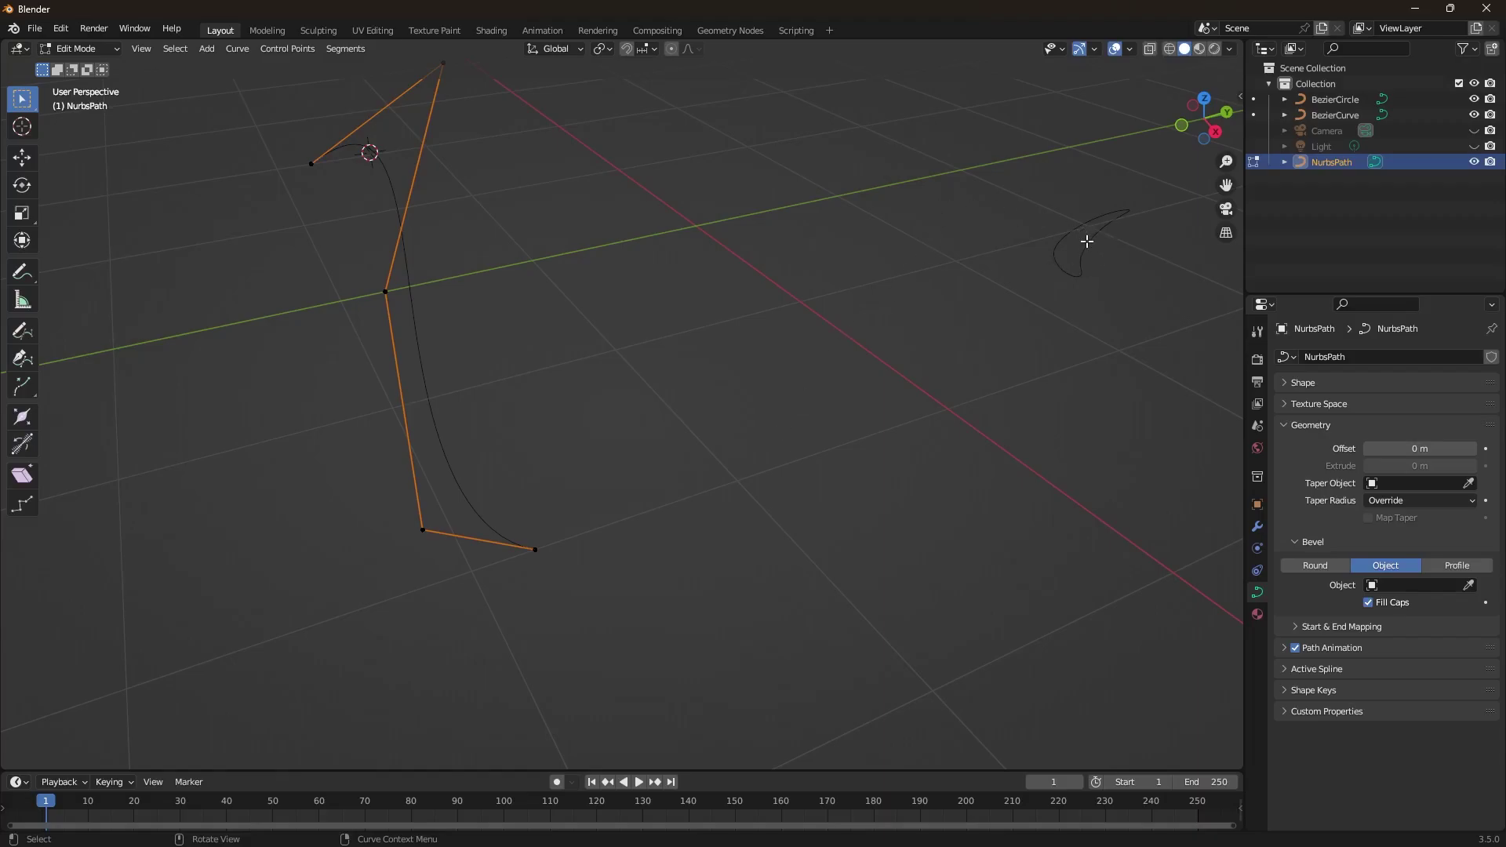
{"action": "left_click", "coordinate": [1469, 585]}
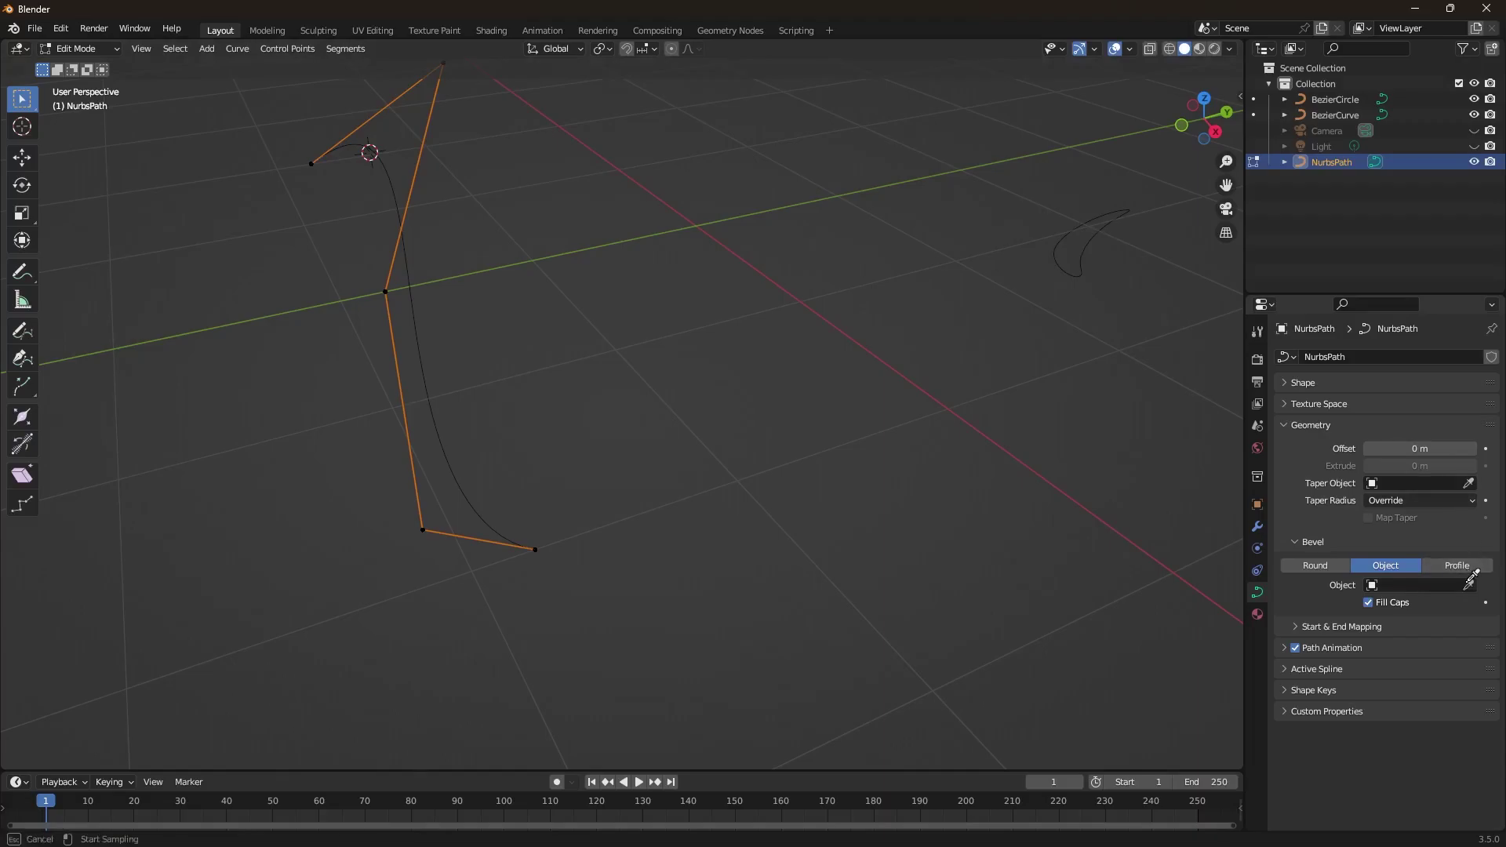
{"action": "left_click", "coordinate": [1098, 229]}
{"action": "middle_click_drag", "start_coordinate": [817, 413], "coordinate": [840, 382]}
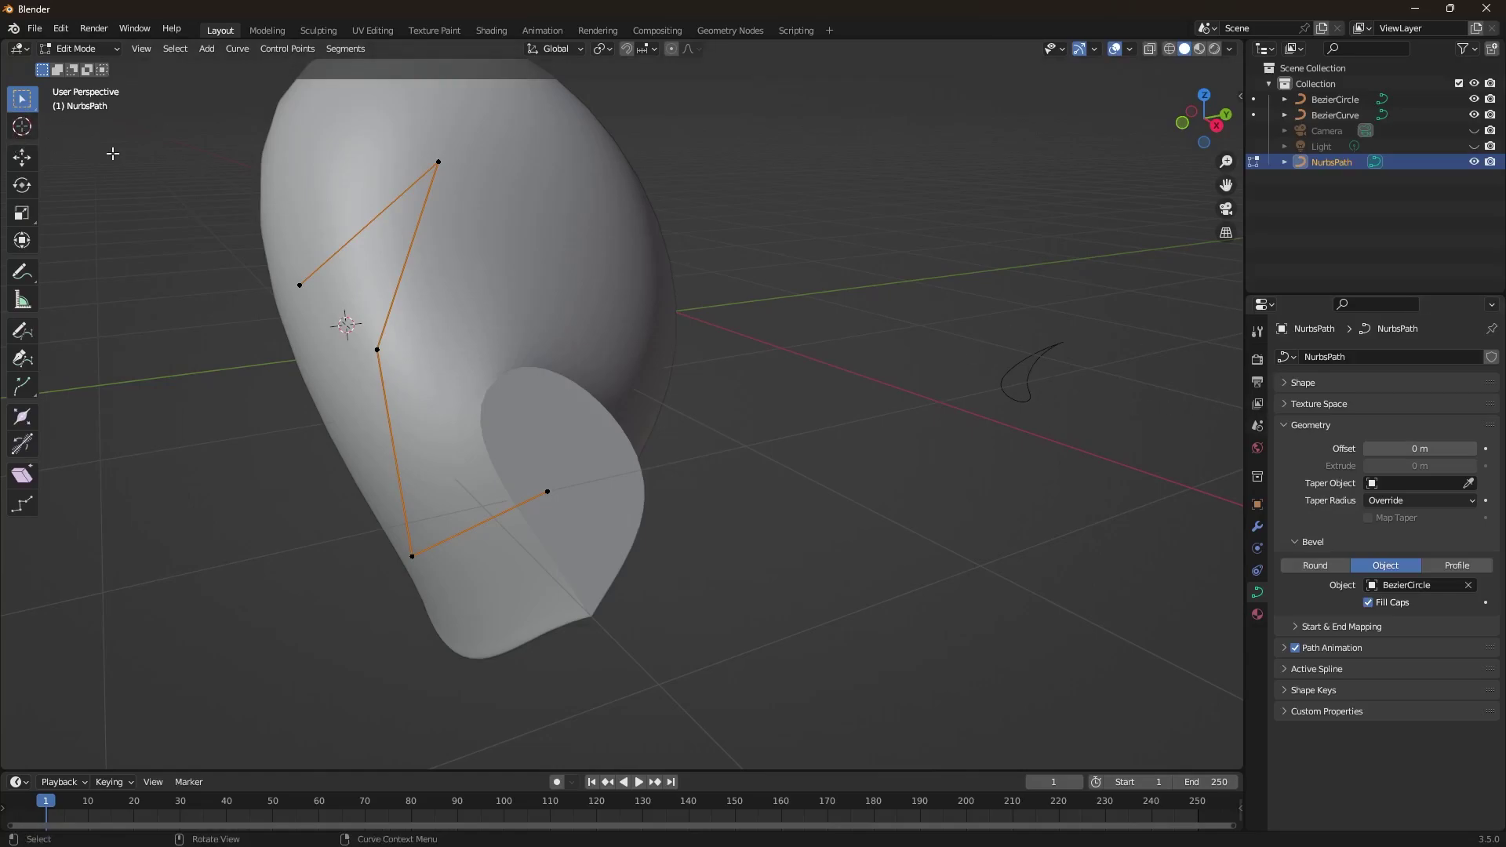
{"action": "right_click", "coordinate": [116, 190]}
{"action": "key", "text": "Tab"}
Step: Edit the Bézier circle and move its inner control point back outward to round out the bevel shape
{"action": "left_click", "coordinate": [1033, 383]}
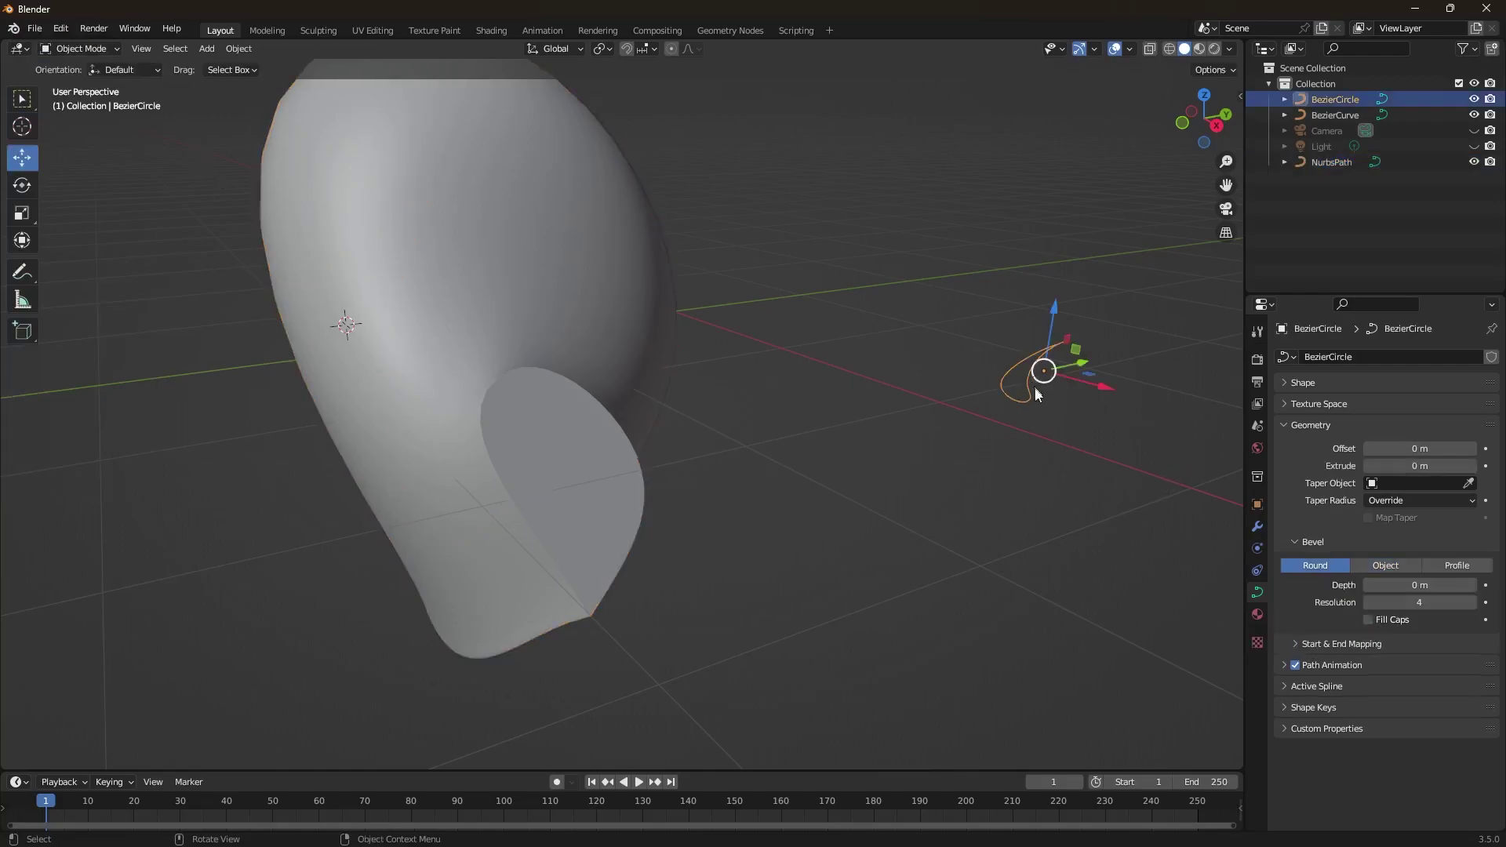
{"action": "key", "text": "Tab"}
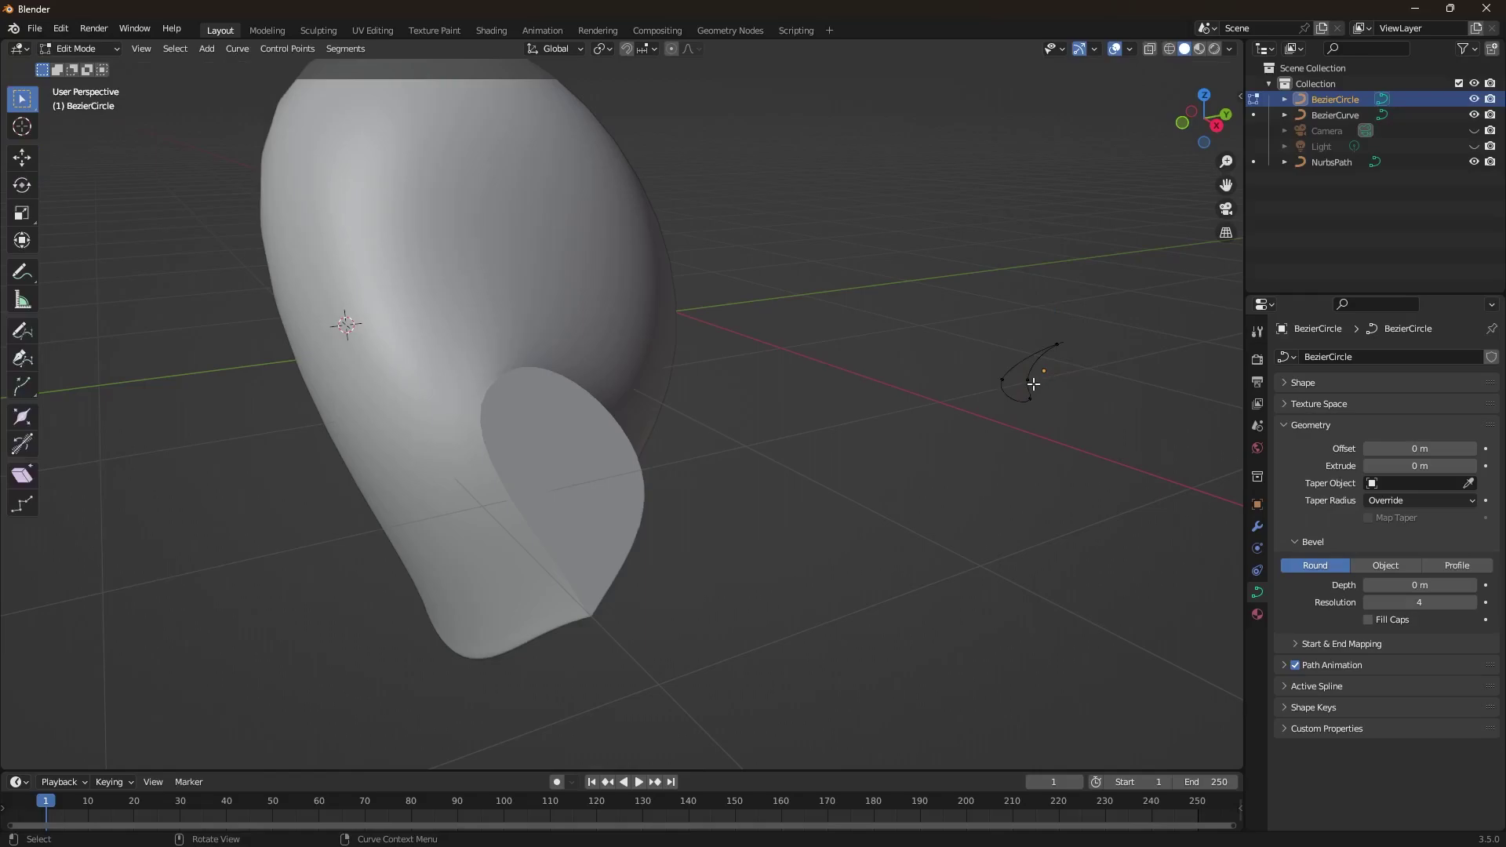
{"action": "left_click", "coordinate": [1030, 384]}
{"action": "key", "text": "g"}
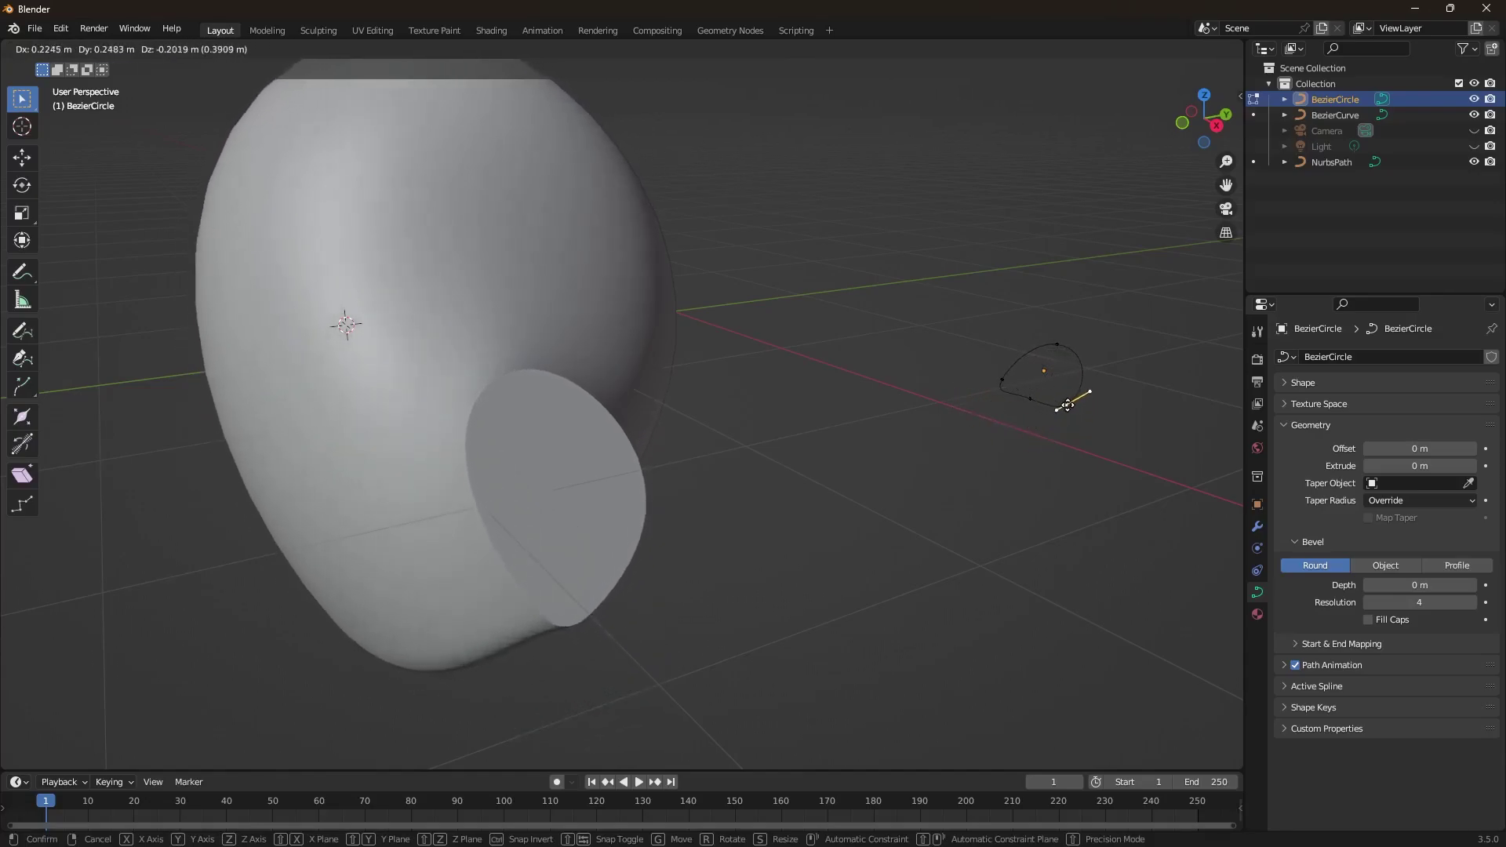
{"action": "left_click", "coordinate": [1074, 404]}
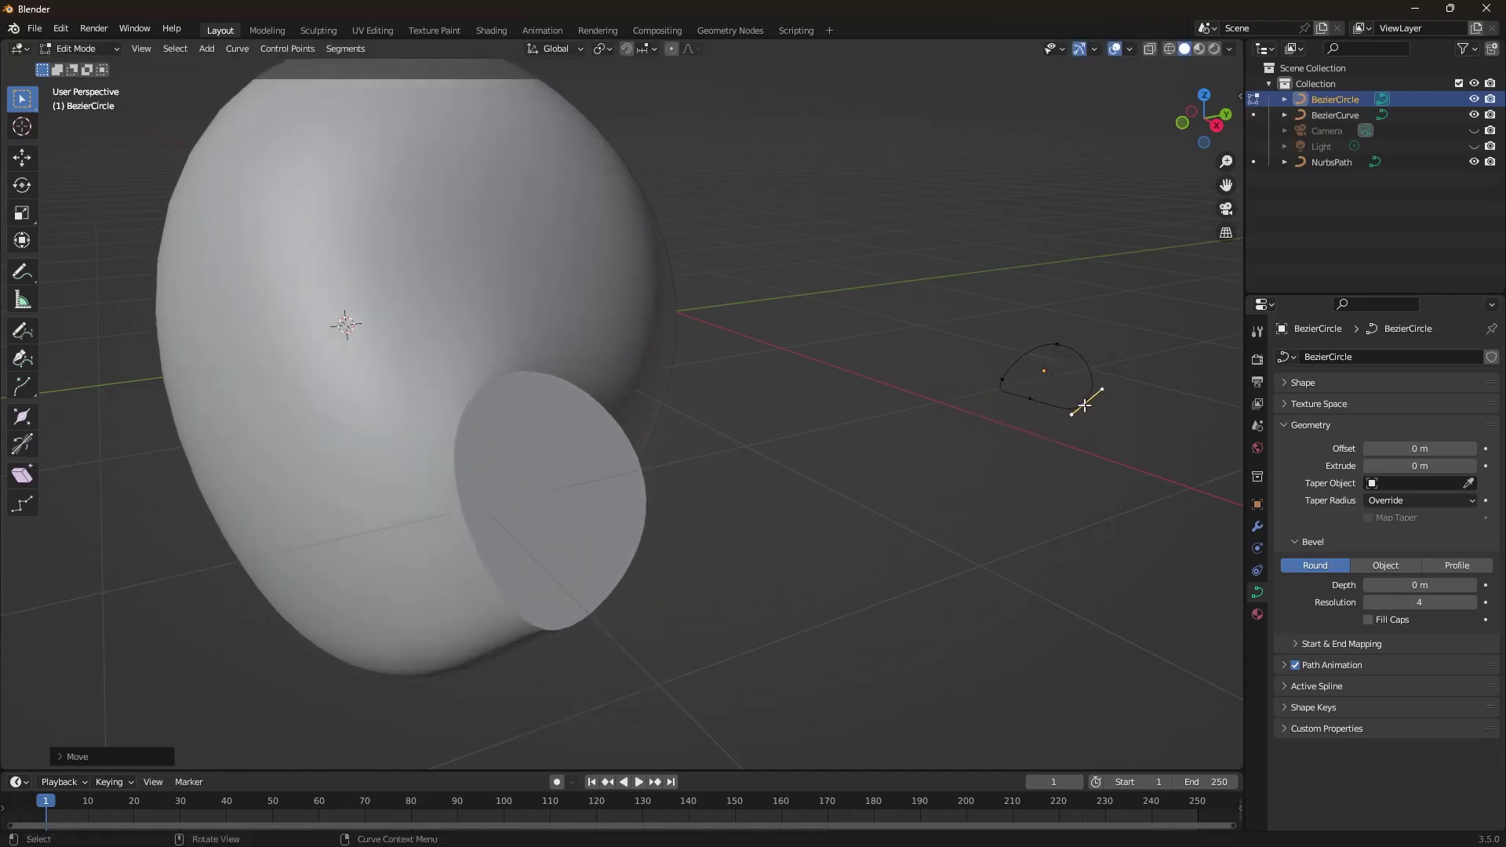
Step: Scale up the handles of the Bézier circle's upper control point to widen the curve there, then deselect it
{"action": "left_click", "coordinate": [1059, 346]}
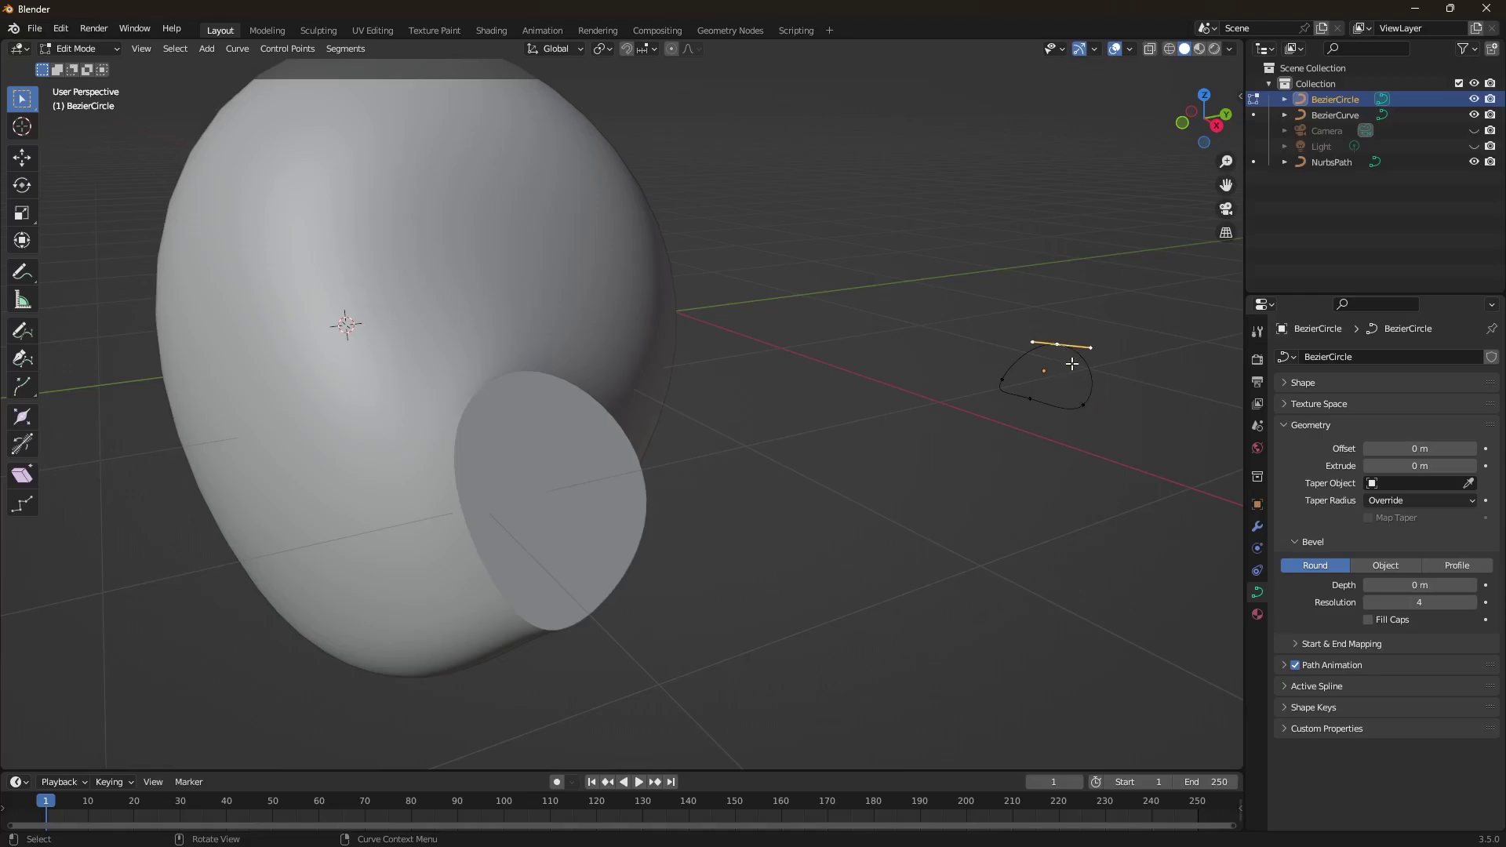
{"action": "key", "text": "s"}
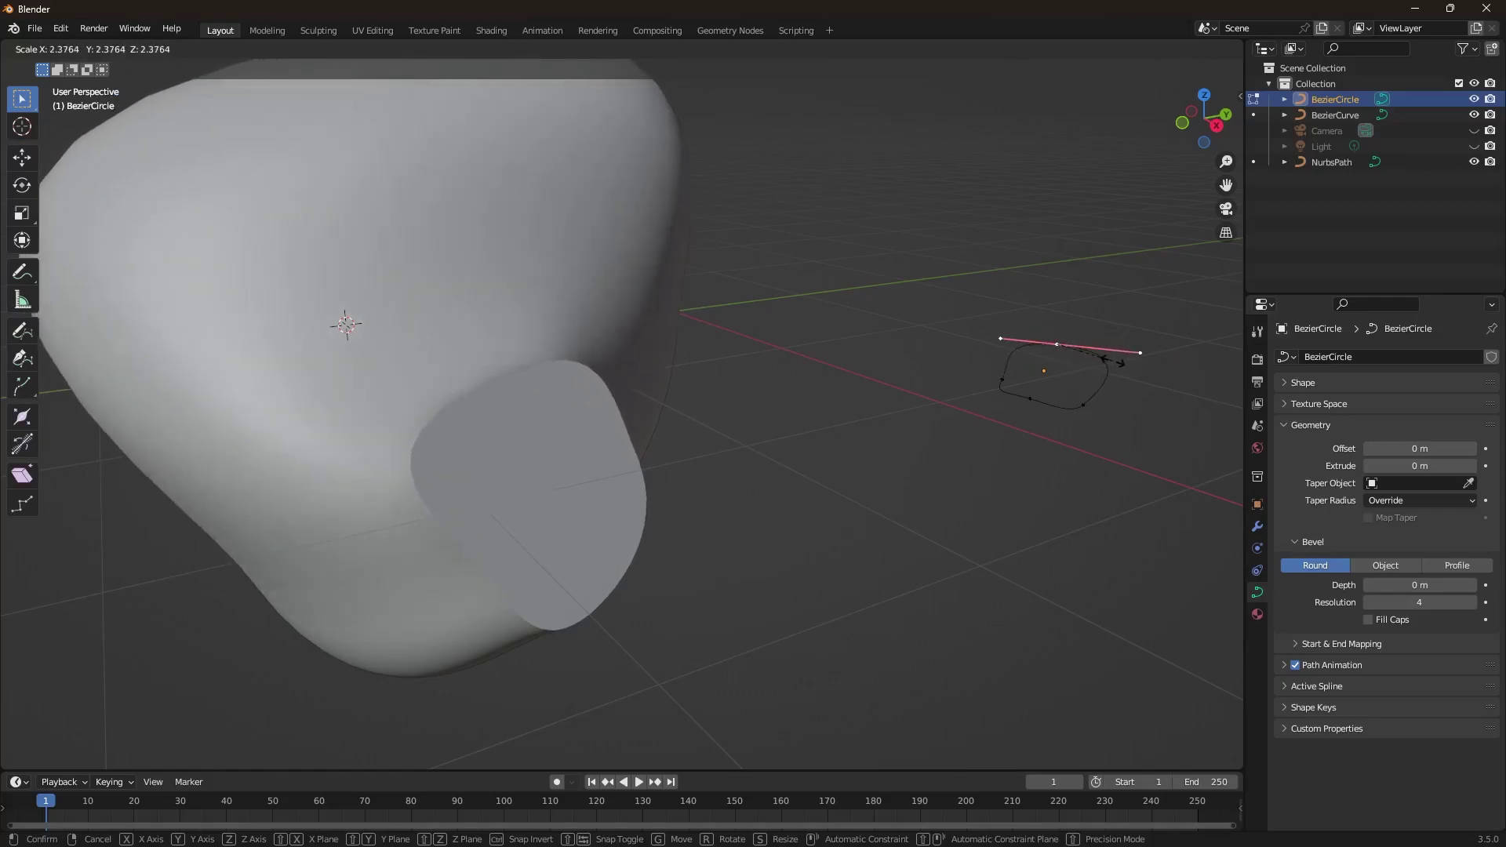
{"action": "left_click", "coordinate": [1128, 367]}
{"action": "scroll", "coordinate": [1087, 412], "scroll_direction": "down", "scroll_amount": 1}
{"action": "mouse_move", "coordinate": [1085, 417]}
{"action": "middle_mouse_down"}
{"action": "mouse_move", "coordinate": [1009, 380]}
{"action": "mouse_move", "coordinate": [884, 390]}
{"action": "mouse_move", "coordinate": [885, 427]}
{"action": "mouse_move", "coordinate": [984, 455]}
{"action": "mouse_move", "coordinate": [975, 437]}
{"action": "mouse_move", "coordinate": [861, 414]}
{"action": "mouse_move", "coordinate": [968, 437]}
{"action": "mouse_move", "coordinate": [1085, 411]}
{"action": "middle_mouse_up"}
{"action": "left_click", "coordinate": [760, 378]}
Step: Move one handle of the Bézier circle's lower control point to adjust the curve, and return to Object Mode
{"action": "mouse_move", "coordinate": [820, 442]}
{"action": "middle_mouse_down"}
{"action": "mouse_move", "coordinate": [848, 424]}
{"action": "mouse_move", "coordinate": [824, 434]}
{"action": "middle_mouse_up"}
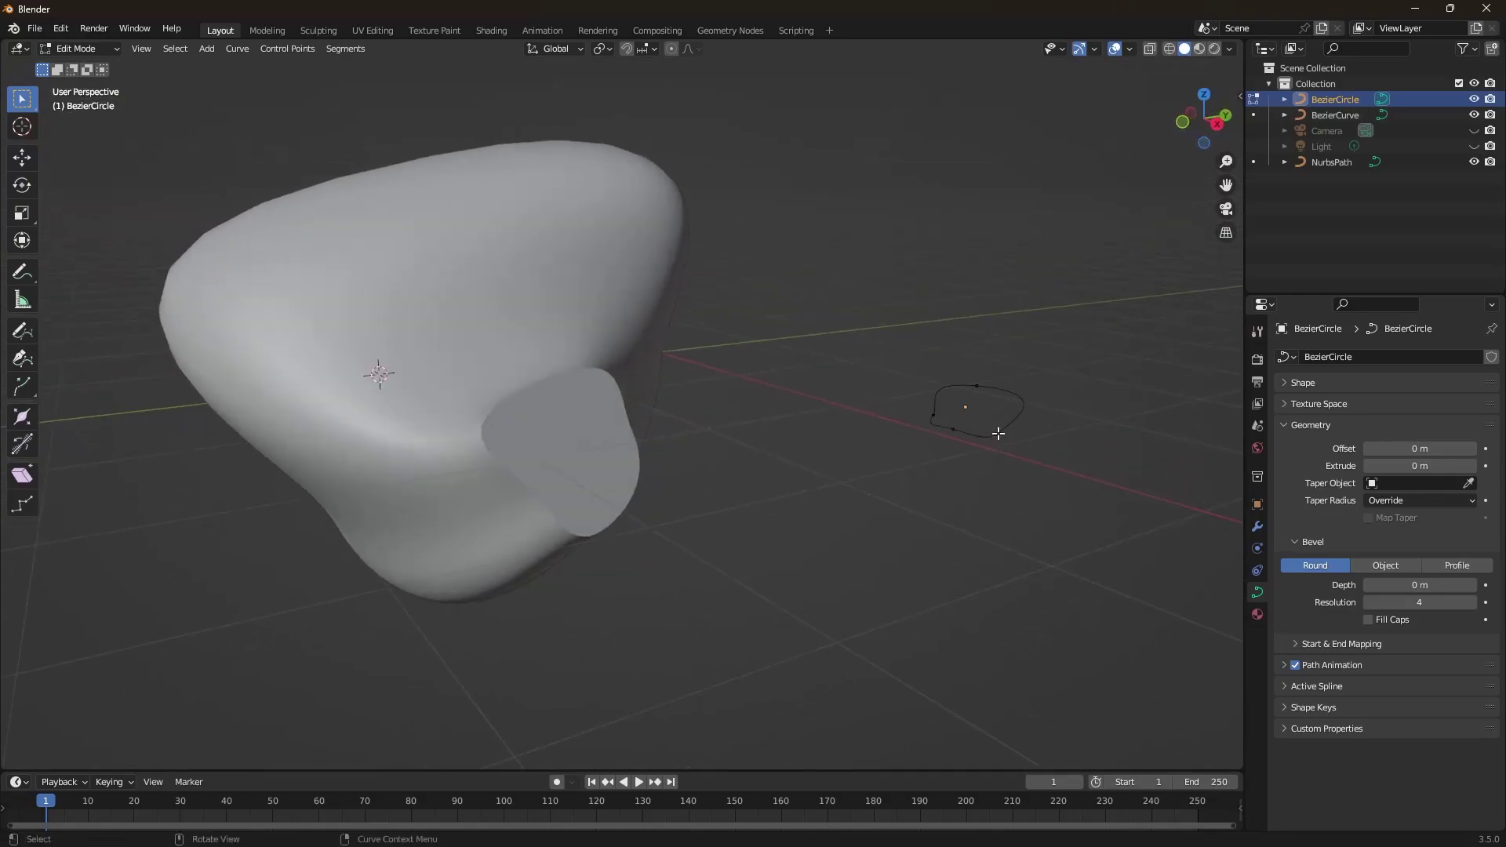
{"action": "mouse_move", "coordinate": [1035, 441]}
{"action": "middle_mouse_down"}
{"action": "mouse_move", "coordinate": [1019, 440]}
{"action": "mouse_move", "coordinate": [1017, 464]}
{"action": "middle_mouse_up"}
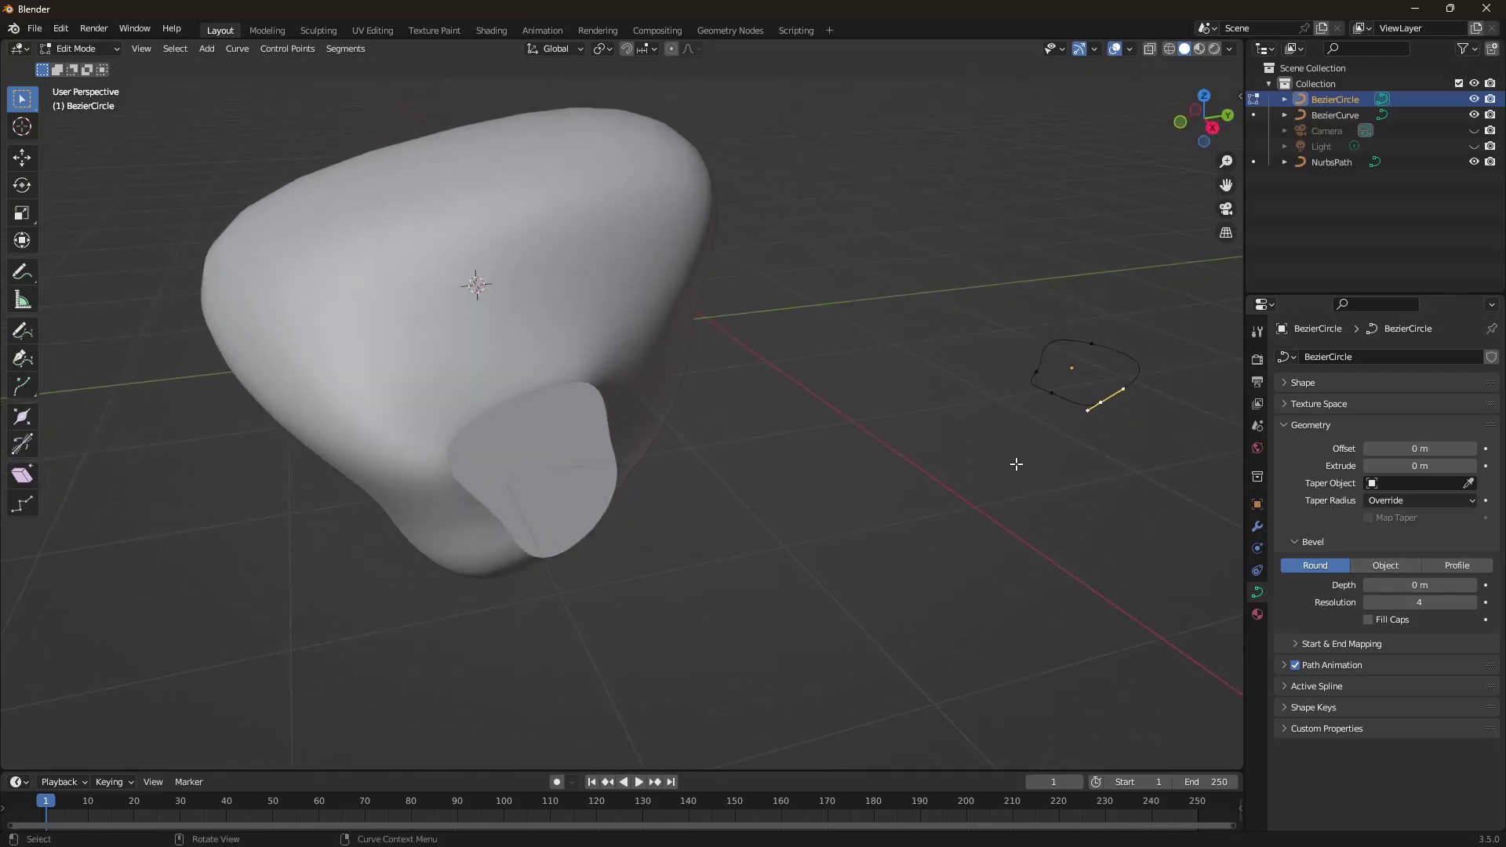
{"action": "left_click", "coordinate": [1125, 389]}
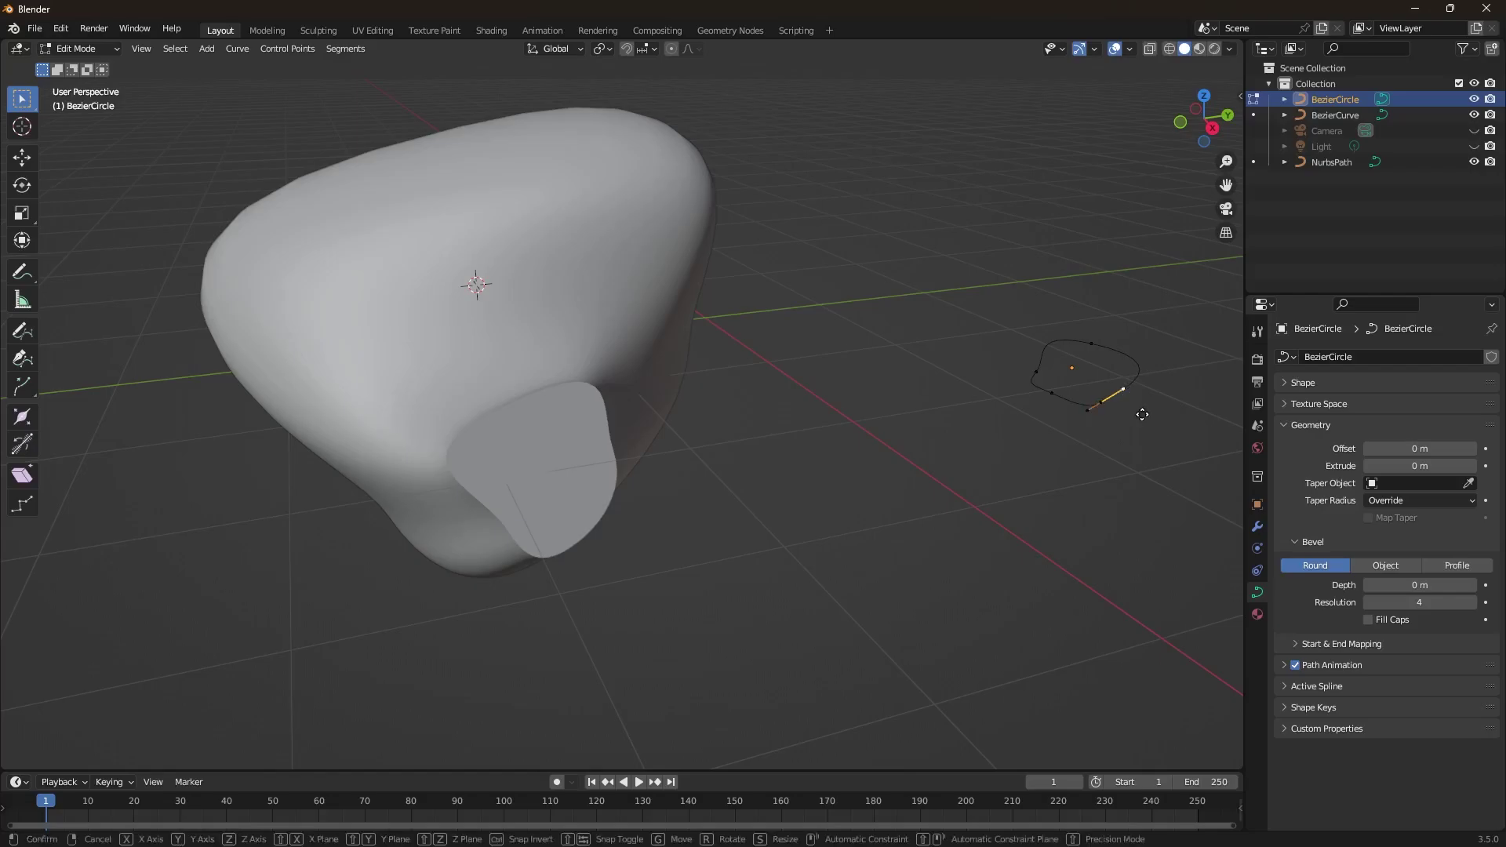
{"action": "key", "text": "g"}
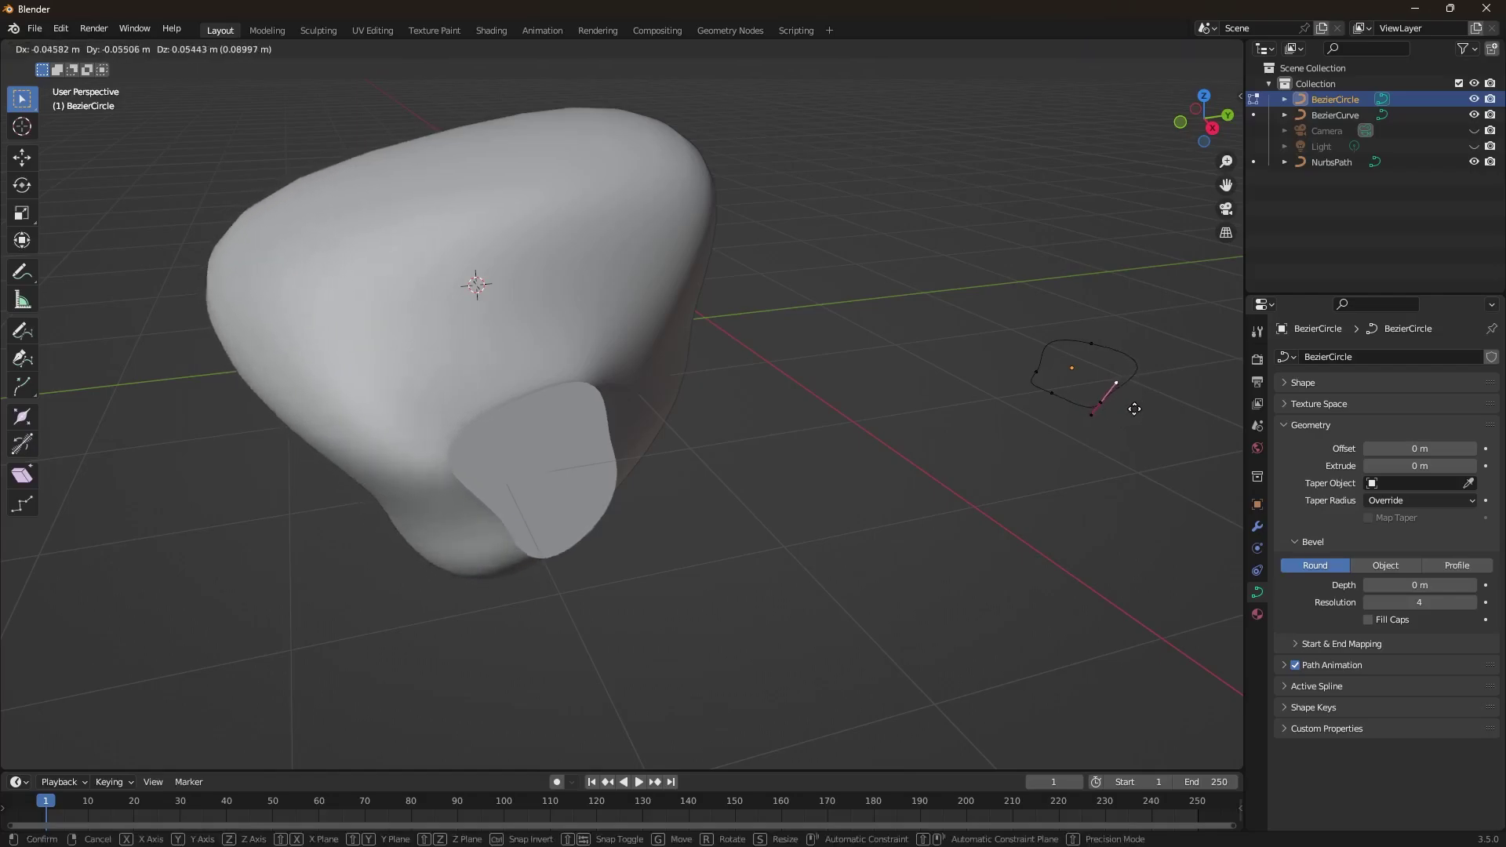
{"action": "left_click", "coordinate": [1127, 414]}
{"action": "middle_click_drag", "start_coordinate": [1079, 494], "coordinate": [146, 189]}
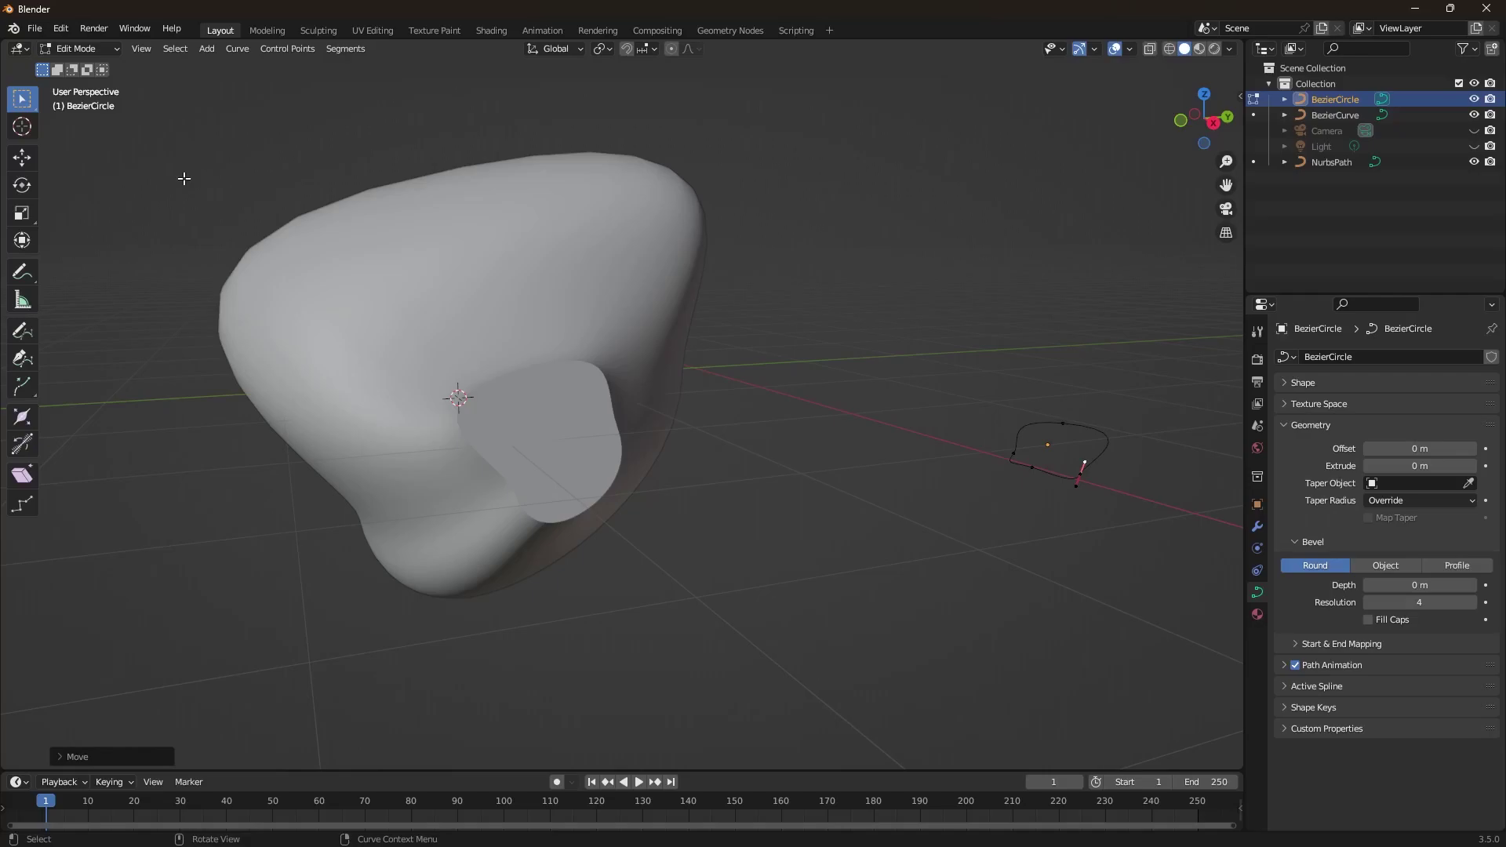
{"action": "key", "text": "Tab"}
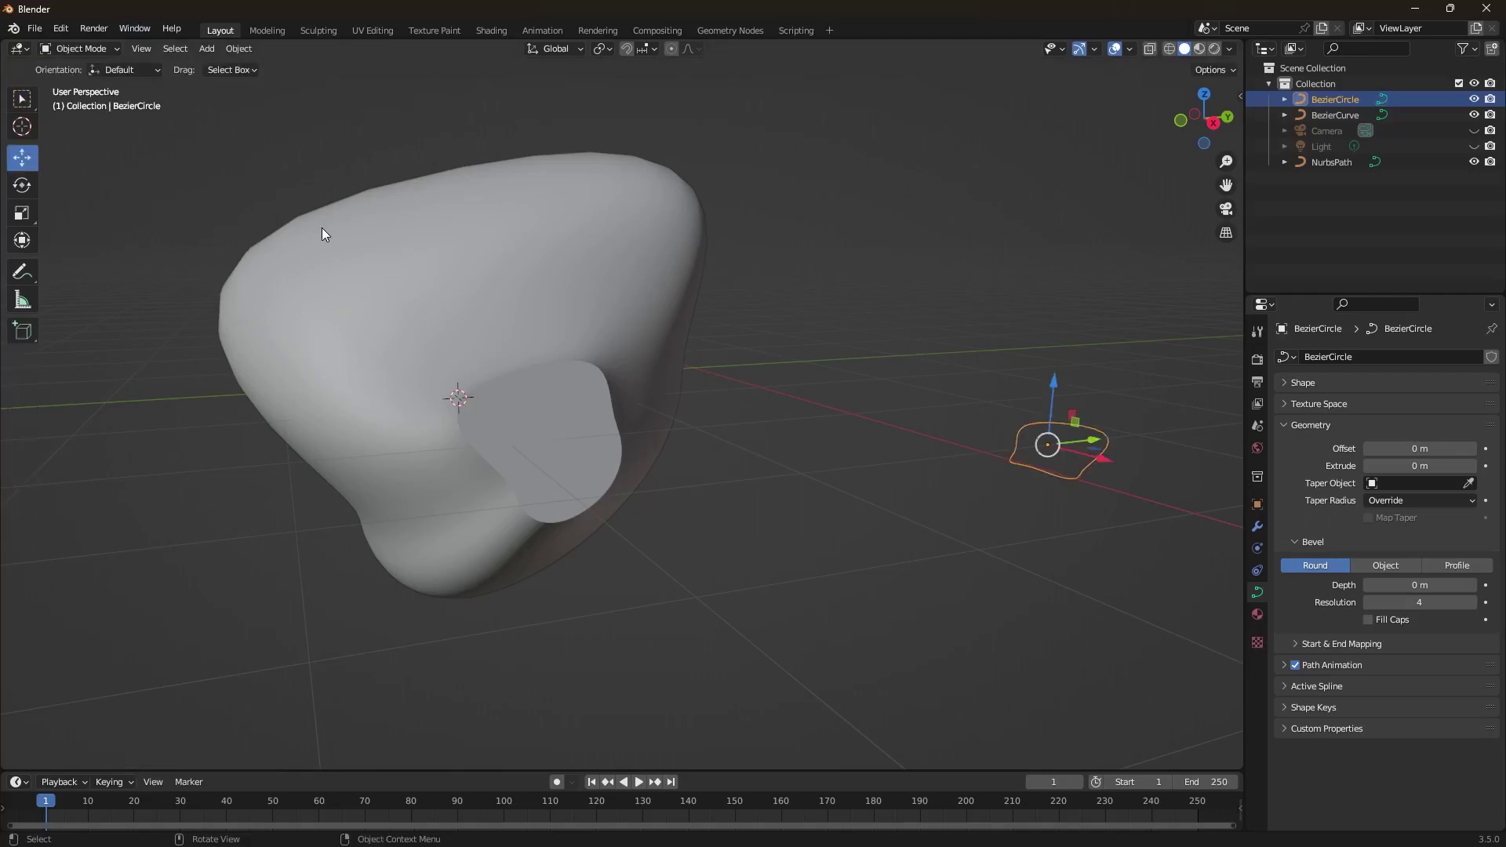
Step: Change the NURBS path's bevel type to Profile
{"action": "left_click", "coordinate": [403, 295]}
{"action": "scroll", "coordinate": [688, 466], "scroll_direction": "down", "scroll_amount": 2}
{"action": "middle_click_drag", "start_coordinate": [687, 466], "coordinate": [742, 488]}
{"action": "left_click", "coordinate": [1455, 568]}
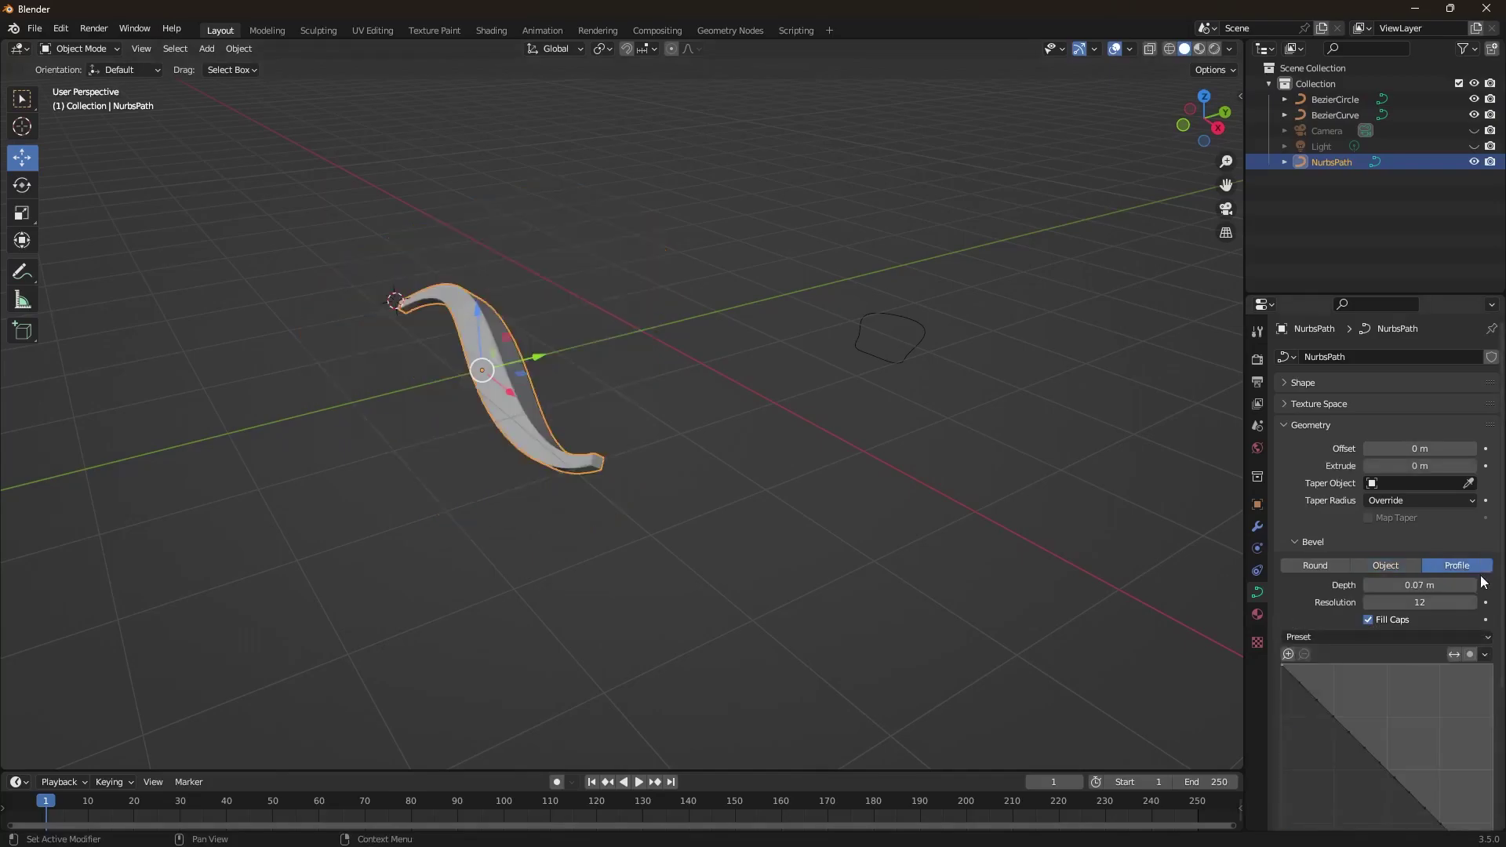
{"action": "middle_click_drag", "start_coordinate": [688, 480], "coordinate": [540, 502]}
{"action": "scroll", "coordinate": [1406, 658], "scroll_direction": "down", "scroll_amount": 5}
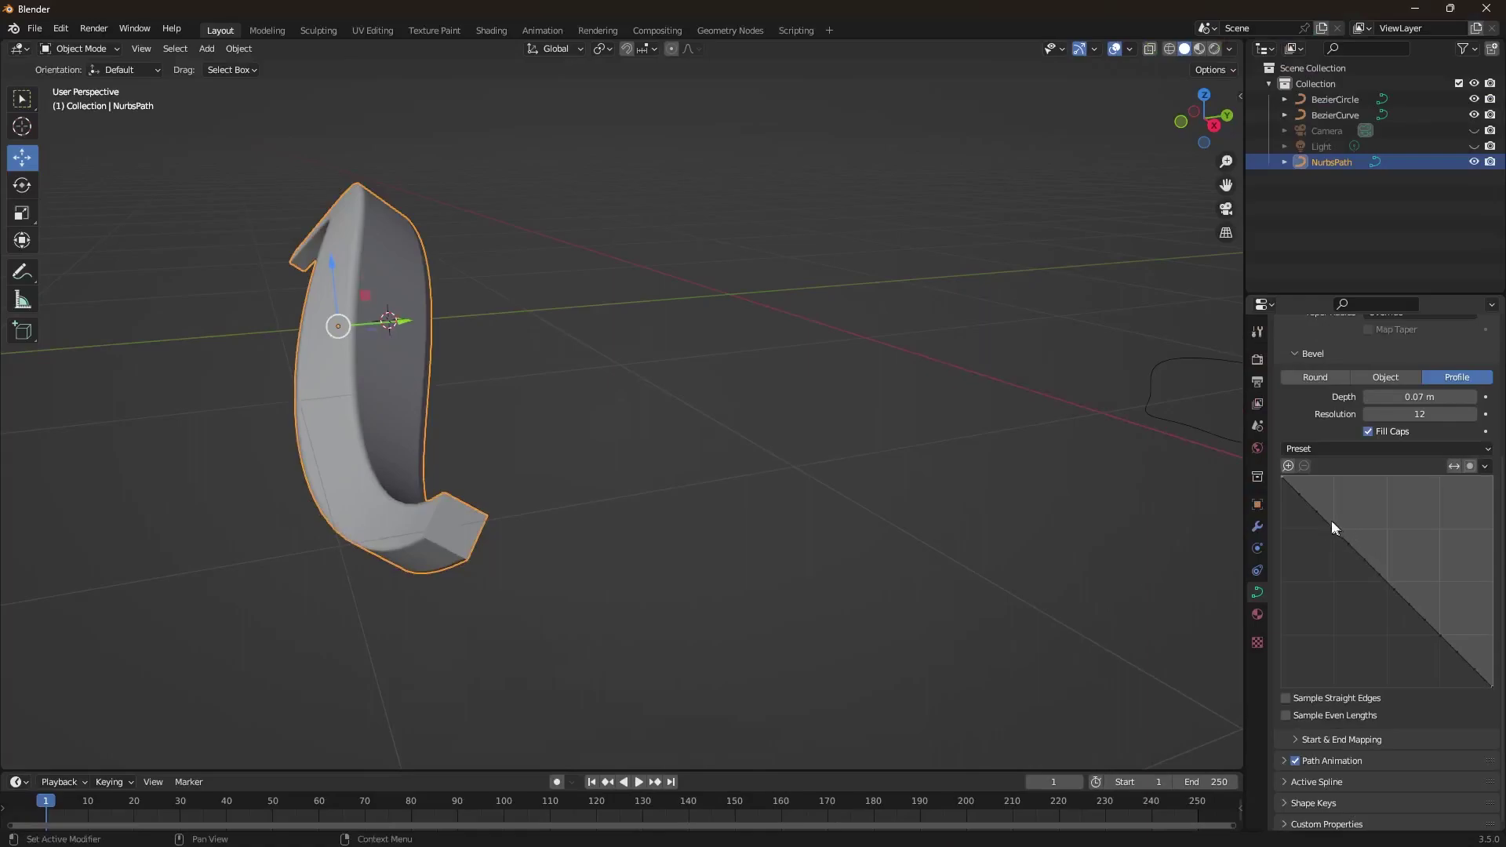
Step: Add three points to the NURBS path's bevel profile graph and position them into an S-shaped curve that bows inward
{"action": "left_click_drag", "start_coordinate": [1315, 510], "coordinate": [1340, 504]}
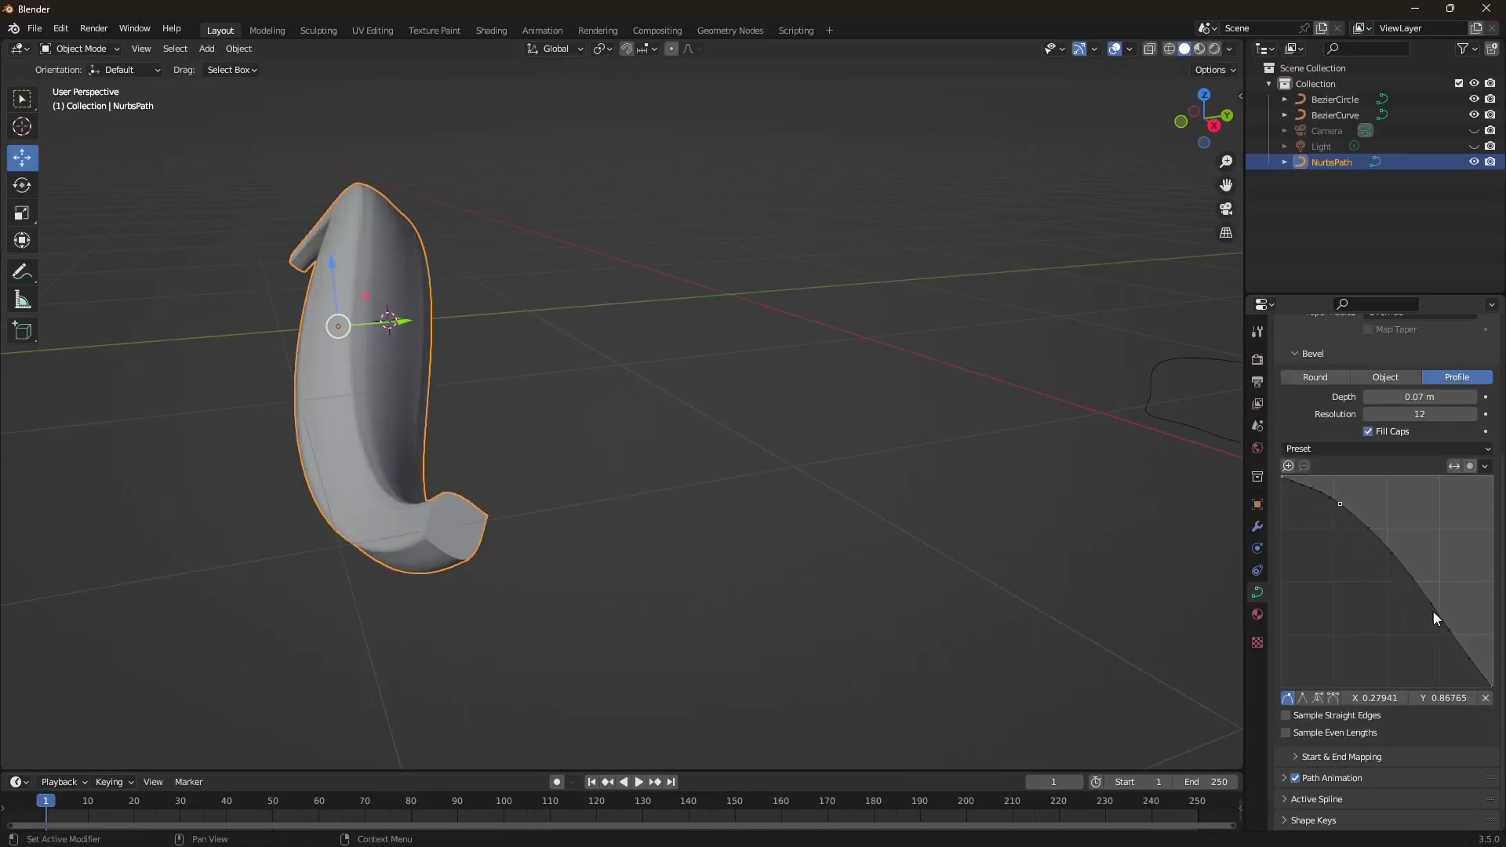
{"action": "left_click_drag", "start_coordinate": [1446, 631], "coordinate": [1405, 648]}
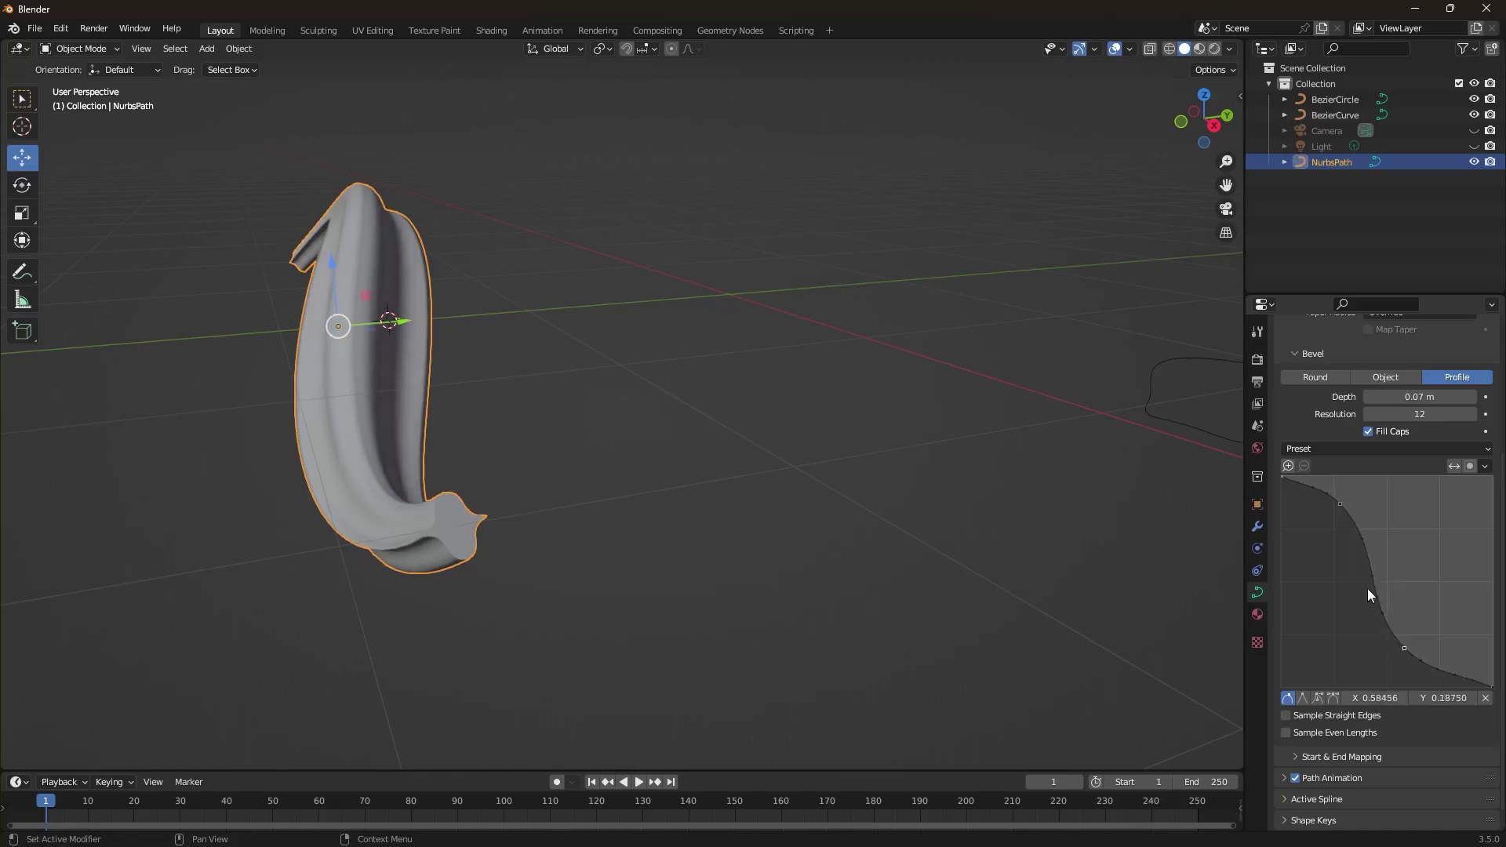
{"action": "left_click_drag", "start_coordinate": [1374, 592], "coordinate": [1354, 595]}
{"action": "scroll", "coordinate": [423, 496], "scroll_direction": "up", "scroll_amount": 1}
{"action": "middle_click_drag", "start_coordinate": [425, 496], "coordinate": [550, 479]}
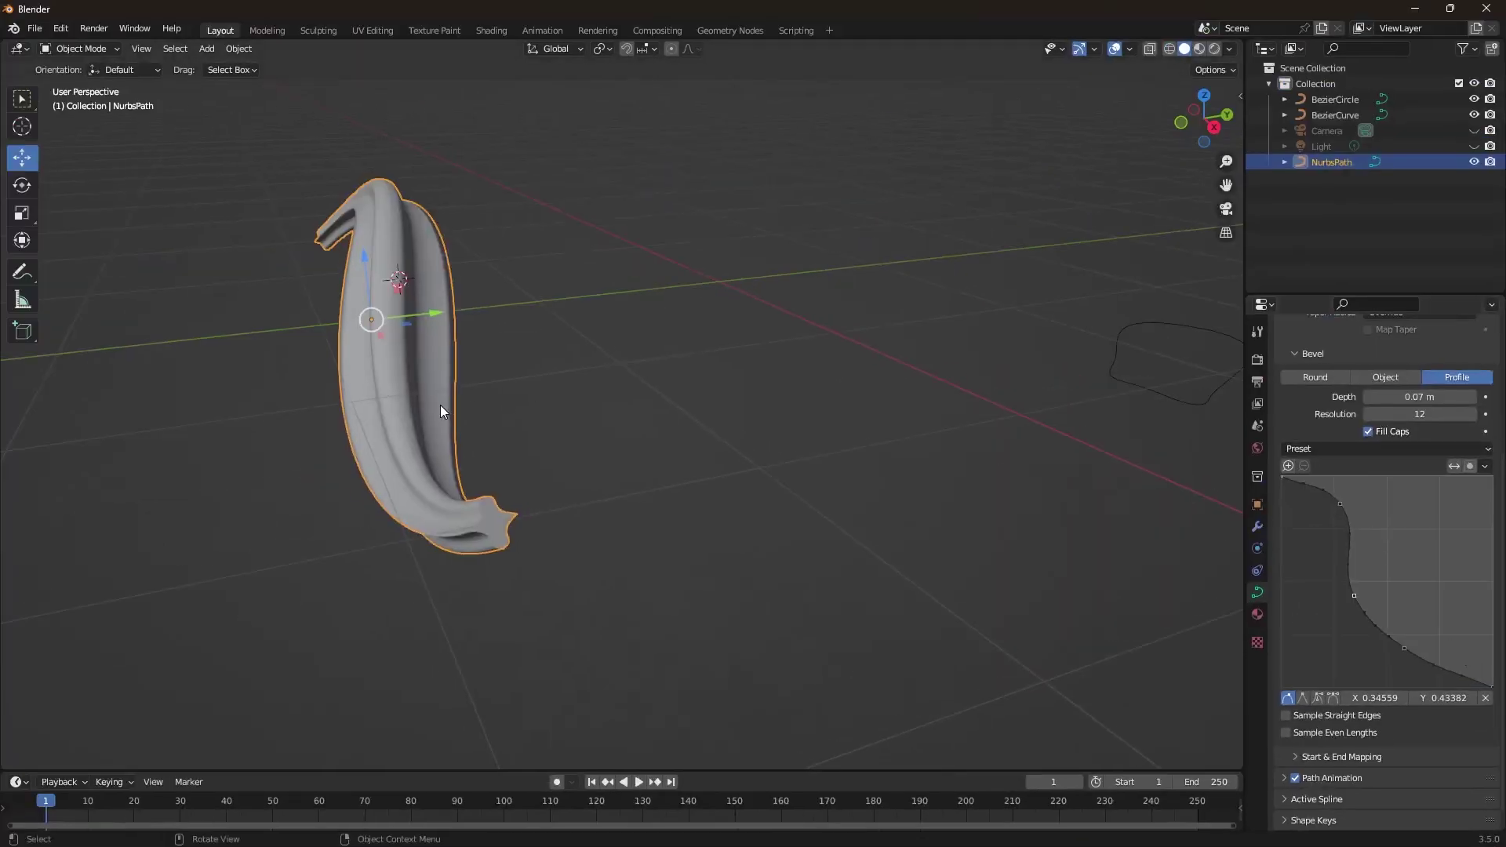
{"action": "mouse_move", "coordinate": [440, 405]}
{"action": "middle_mouse_down"}
{"action": "mouse_move", "coordinate": [502, 406]}
{"action": "mouse_move", "coordinate": [542, 369]}
{"action": "mouse_move", "coordinate": [433, 390]}
{"action": "middle_mouse_up"}
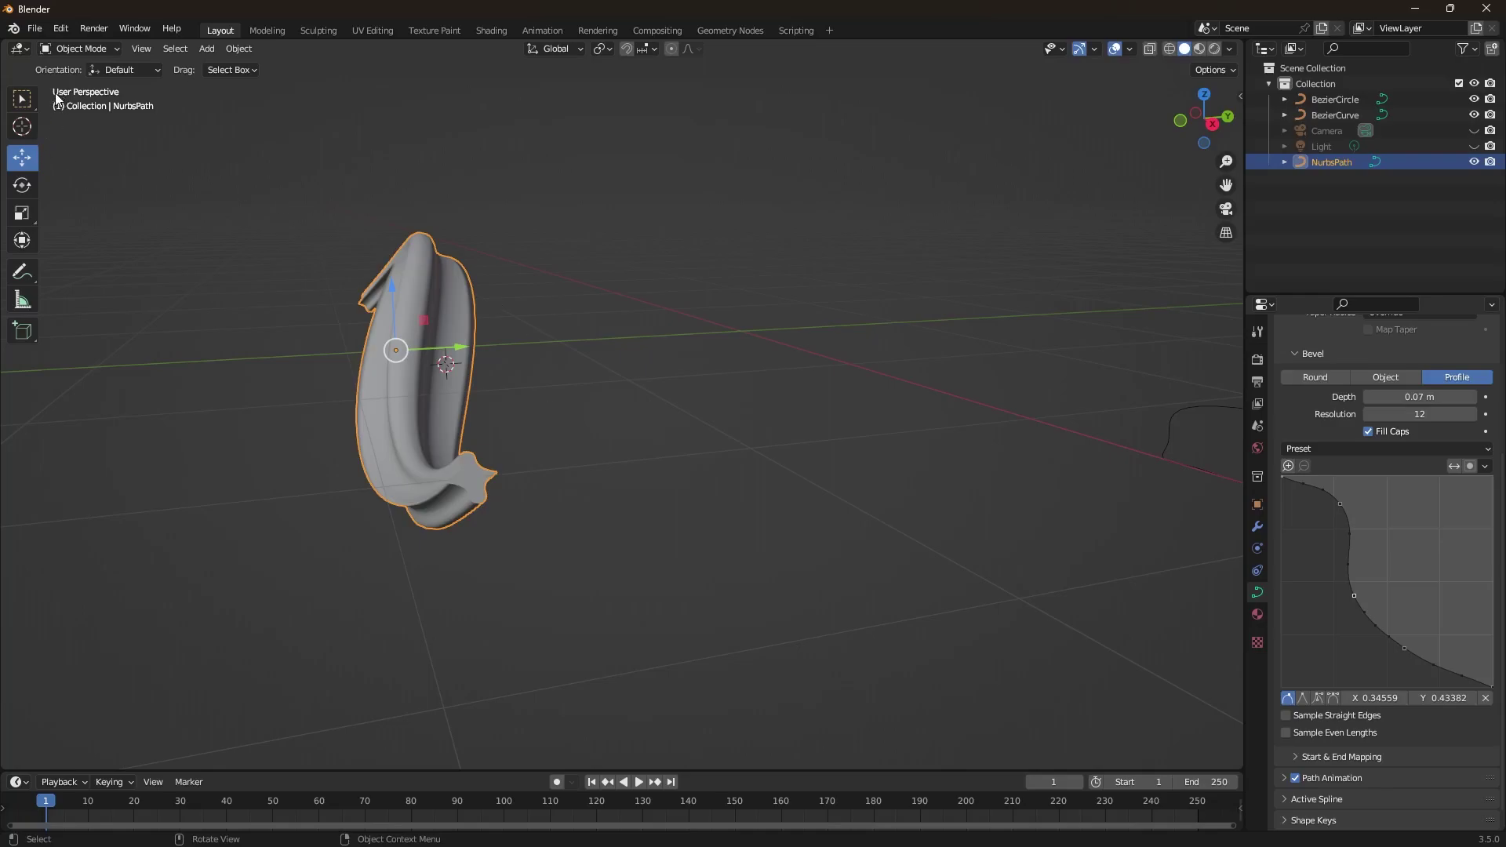
Step: In Object Mode, make sure the NURBS path is selected and convert it to a mesh
{"action": "left_click", "coordinate": [78, 48]}
{"action": "left_click", "coordinate": [80, 68]}
{"action": "left_click", "coordinate": [560, 348]}
{"action": "left_click", "coordinate": [424, 425]}
{"action": "mouse_move", "coordinate": [477, 407]}
{"action": "middle_mouse_down"}
{"action": "mouse_move", "coordinate": [559, 474]}
{"action": "mouse_move", "coordinate": [483, 422]}
{"action": "mouse_move", "coordinate": [515, 388]}
{"action": "mouse_move", "coordinate": [483, 397]}
{"action": "middle_mouse_up"}
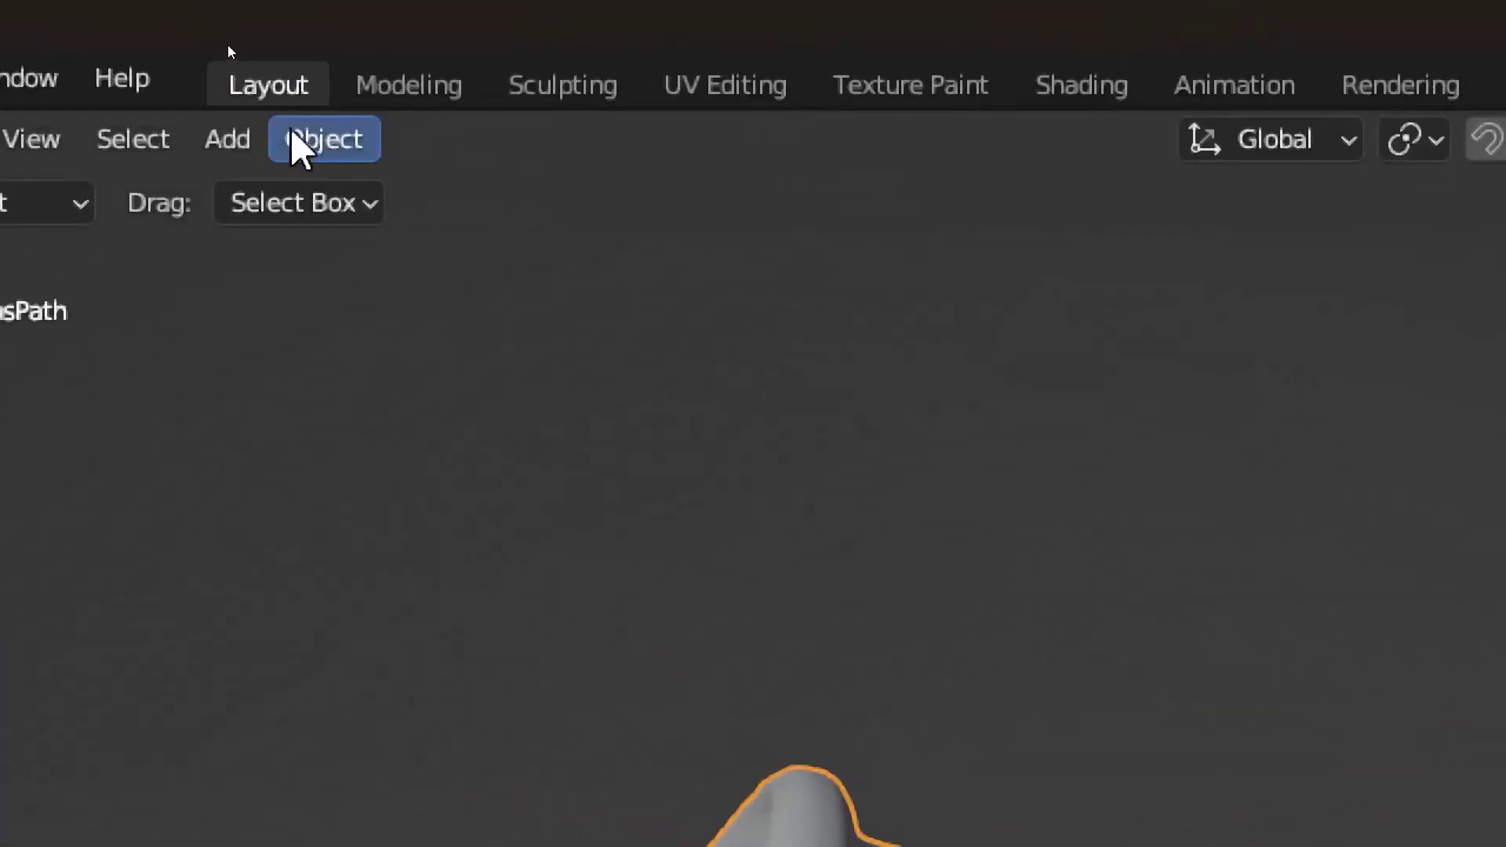
{"action": "left_click", "coordinate": [298, 149]}
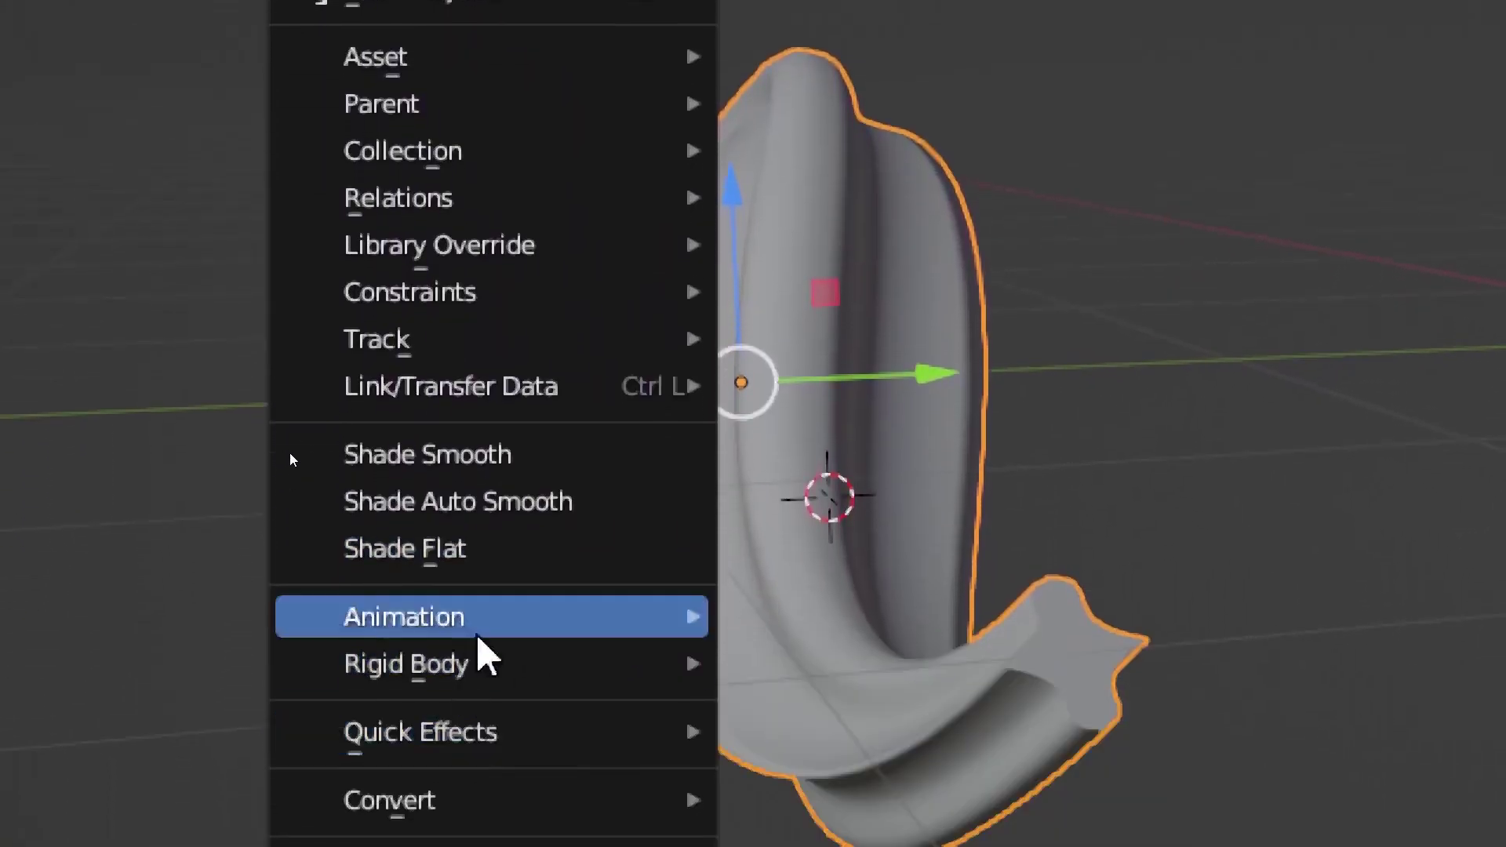
{"action": "mouse_move", "coordinate": [581, 802]}
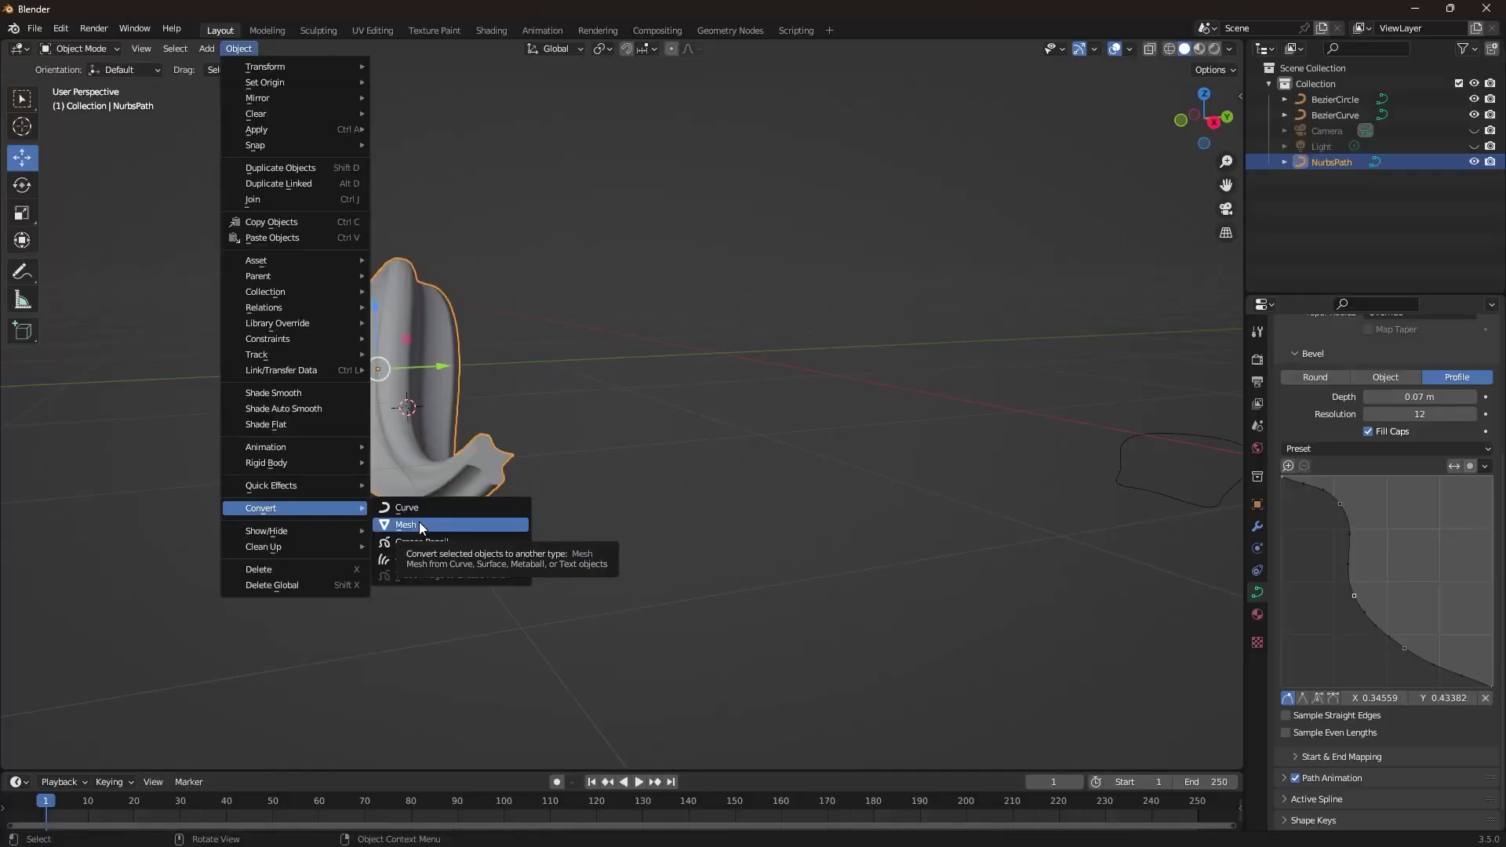
{"action": "left_click", "coordinate": [866, 534]}
{"action": "middle_click_drag", "start_coordinate": [380, 623], "coordinate": [408, 617]}
Step: Put the converted mesh in Edit Mode and box-select some of its middle part in edge select mode
{"action": "left_click", "coordinate": [103, 51]}
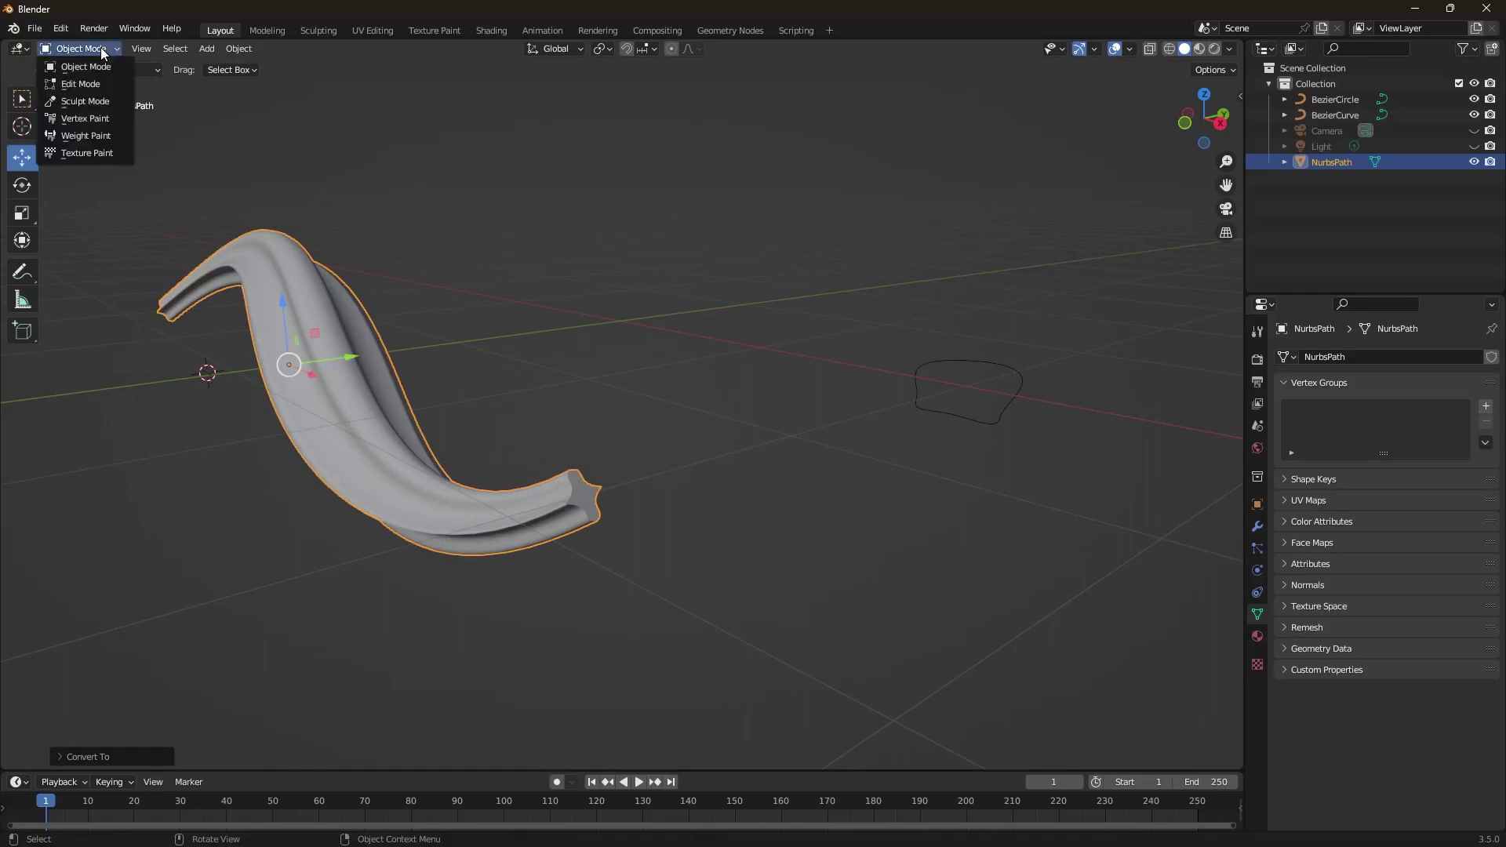
{"action": "left_click", "coordinate": [97, 84]}
{"action": "middle_click_drag", "start_coordinate": [544, 343], "coordinate": [548, 404]}
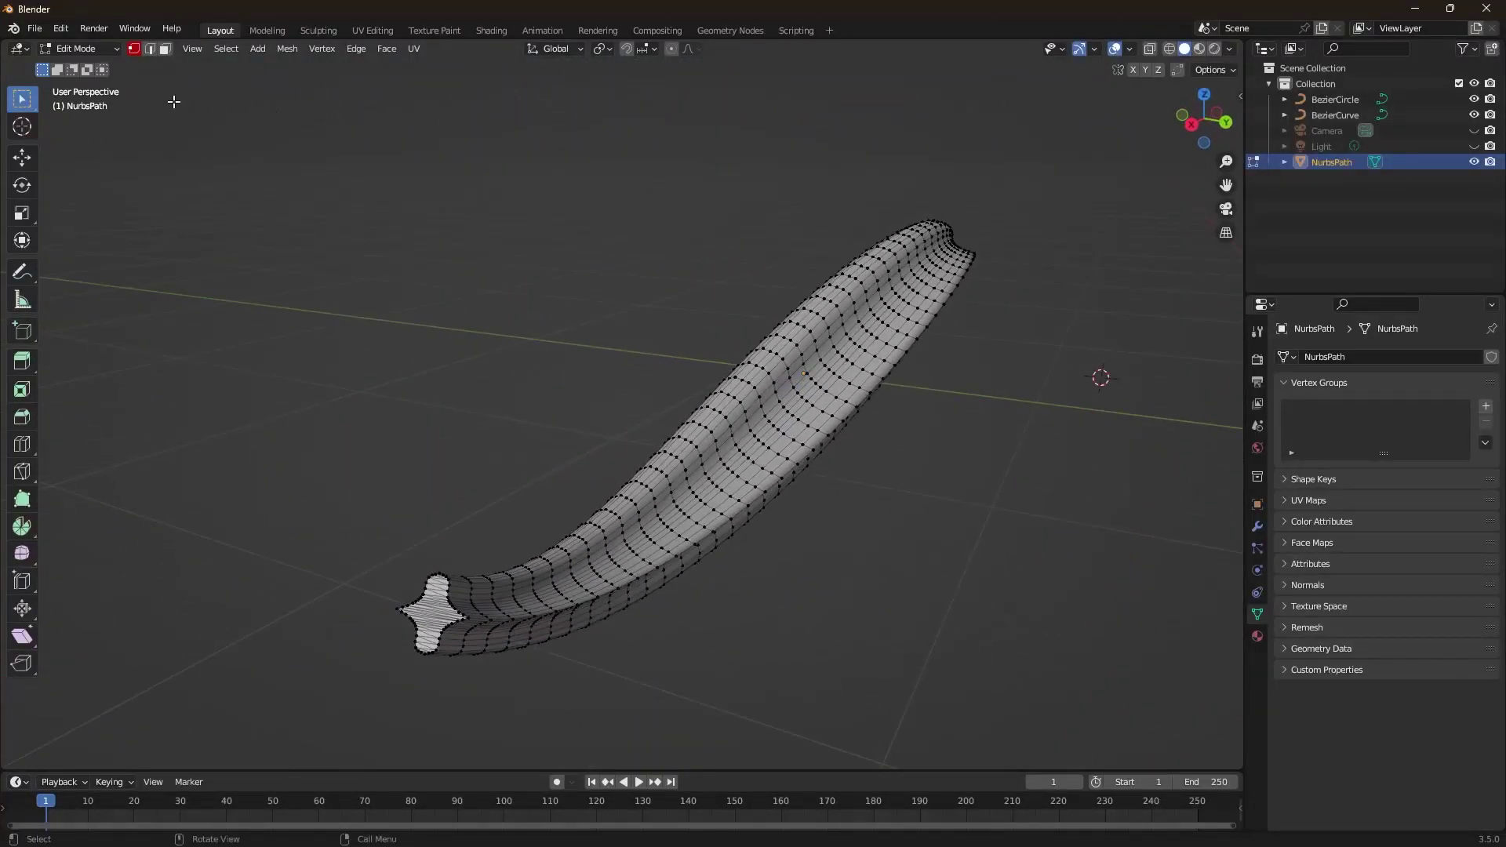
{"action": "left_click", "coordinate": [150, 48]}
{"action": "left_click_drag", "start_coordinate": [634, 432], "coordinate": [720, 542]}
Step: Use face select mode to box-select groups of faces around the middle of the mesh from several sides
{"action": "left_click", "coordinate": [165, 48]}
{"action": "left_click_drag", "start_coordinate": [581, 416], "coordinate": [790, 659]}
{"action": "middle_click_drag", "start_coordinate": [880, 612], "coordinate": [741, 556]}
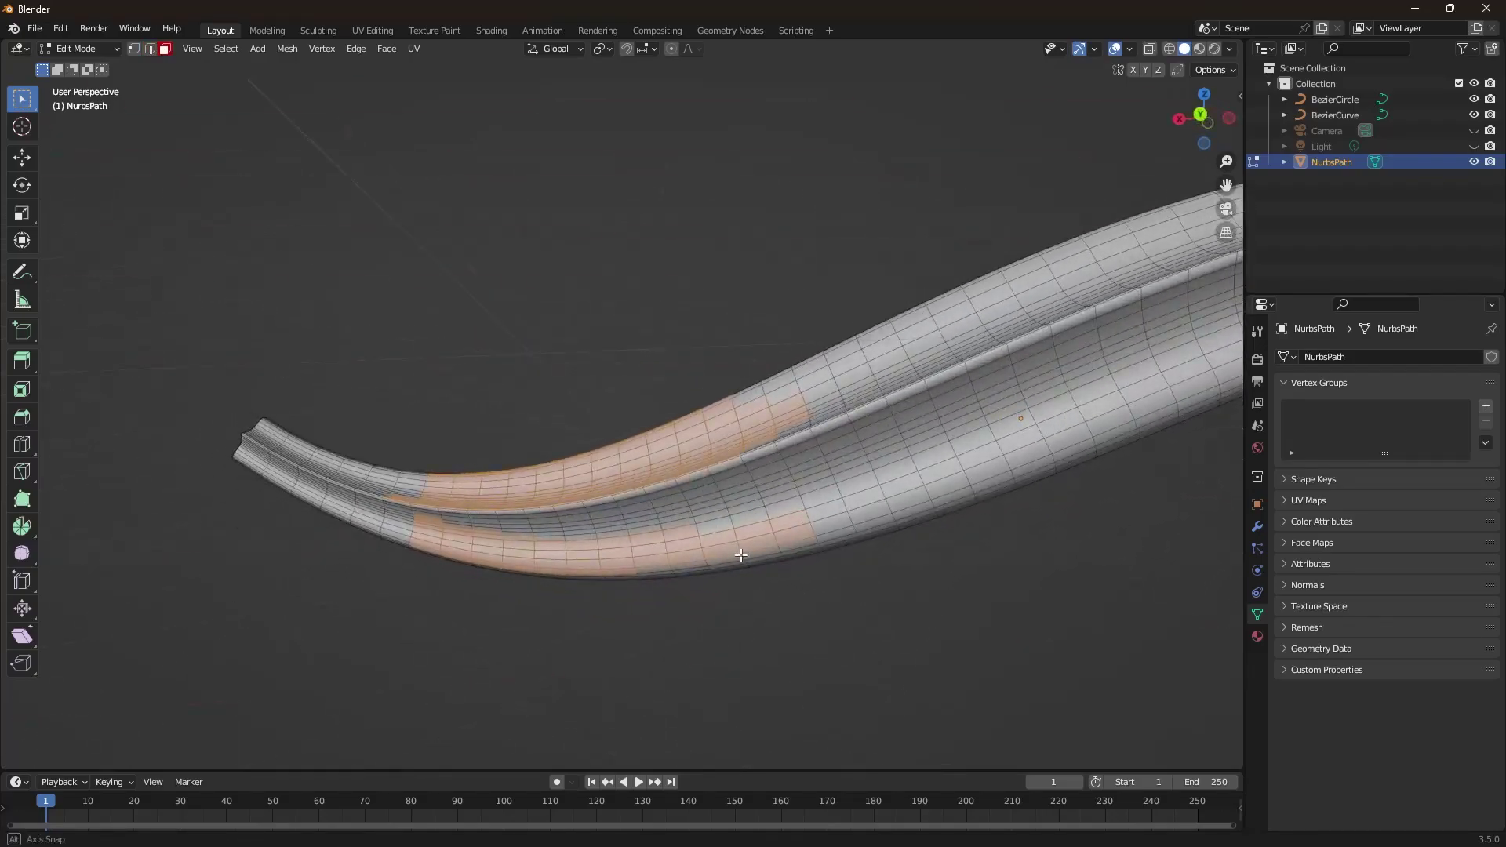
{"action": "left_click_drag", "start_coordinate": [609, 380], "coordinate": [817, 626]}
{"action": "middle_click_drag", "start_coordinate": [817, 626], "coordinate": [709, 459]}
{"action": "left_click_drag", "start_coordinate": [576, 347], "coordinate": [777, 481]}
{"action": "middle_click_drag", "start_coordinate": [811, 505], "coordinate": [820, 561]}
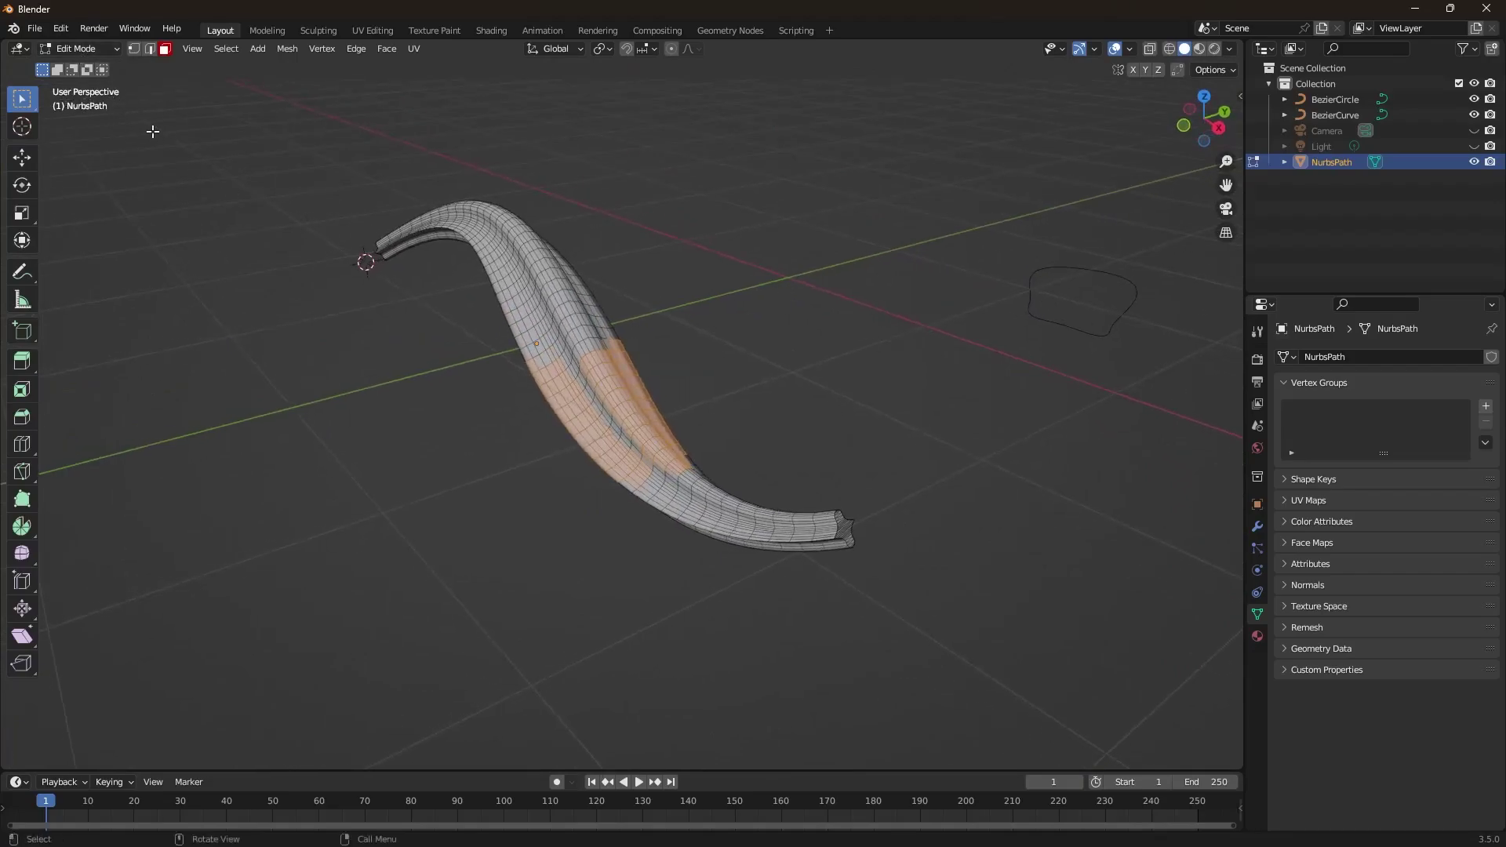
Step: Deselect all faces, view the mesh in Object Mode, and return to Edit Mode
{"action": "key", "text": "alt+a"}
{"action": "key", "text": "Tab"}
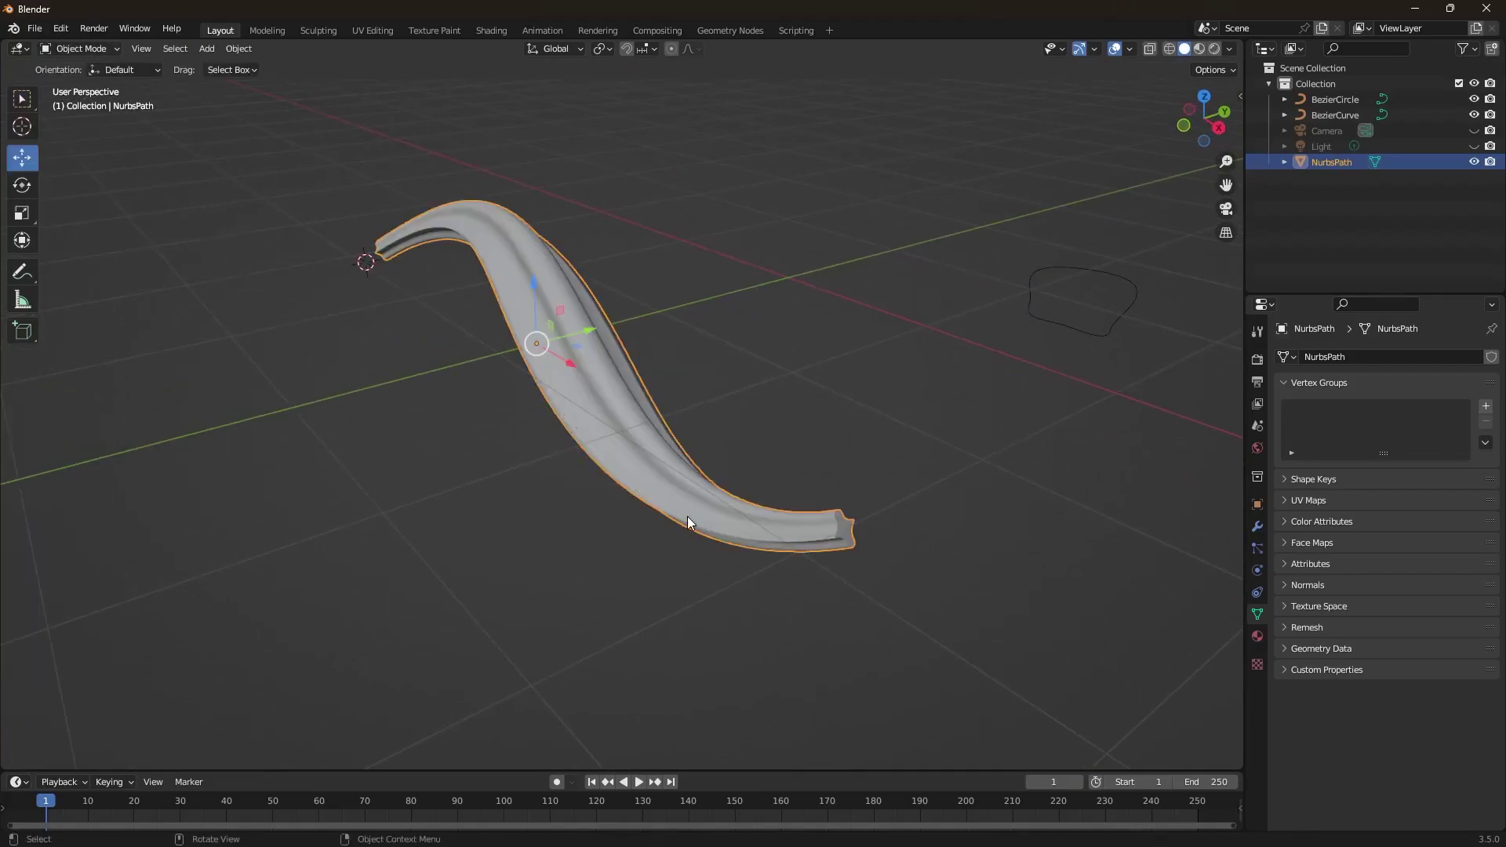
{"action": "key", "text": "Tab"}
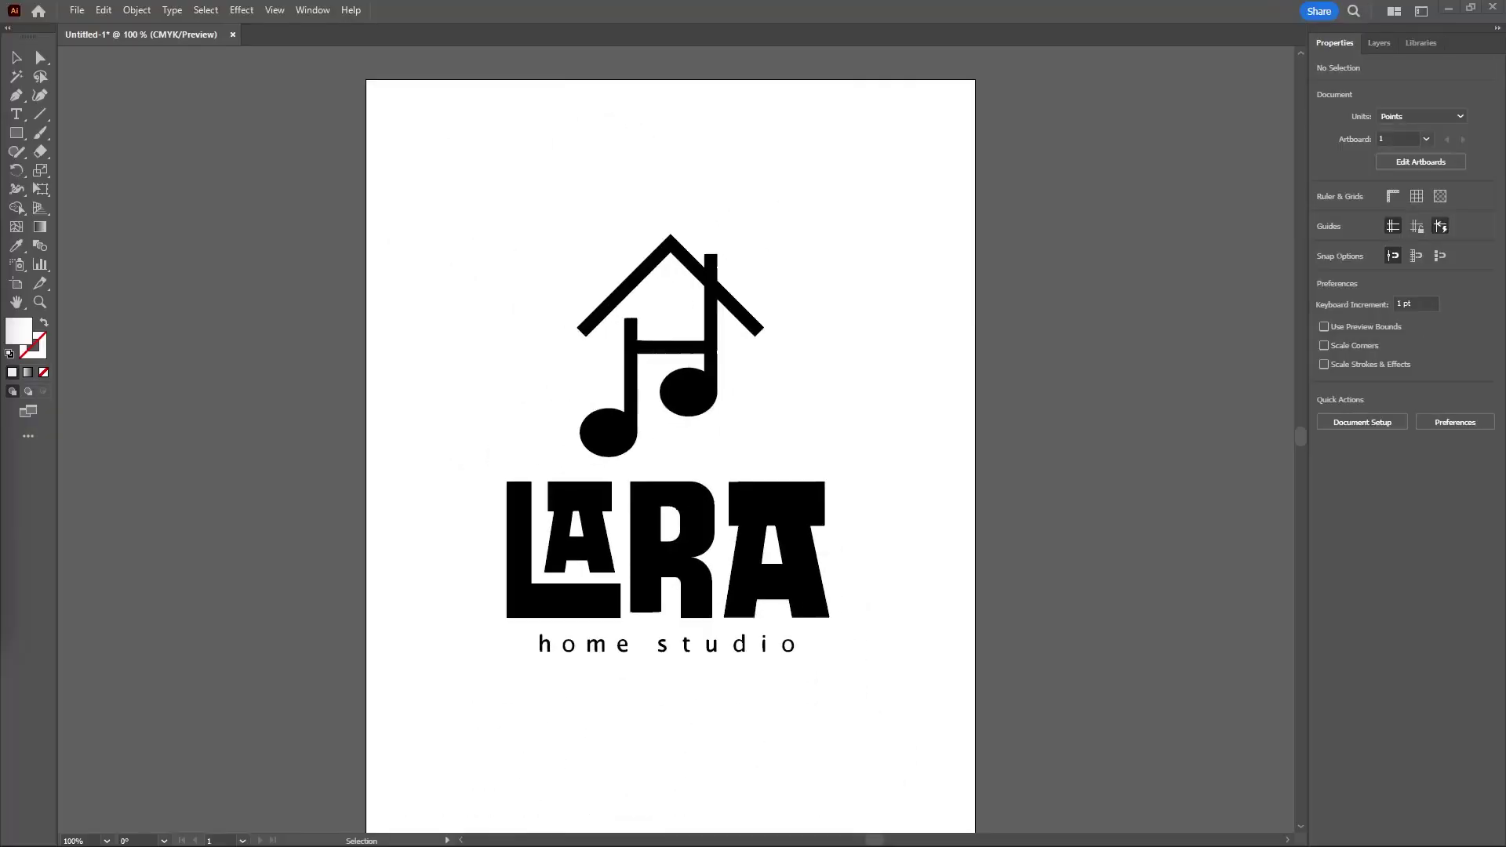
Step: In Illustrator, delete the white background shape behind the LARA home studio logo
{"action": "left_click", "coordinate": [515, 306]}
{"action": "key", "text": "ctrl+a"}
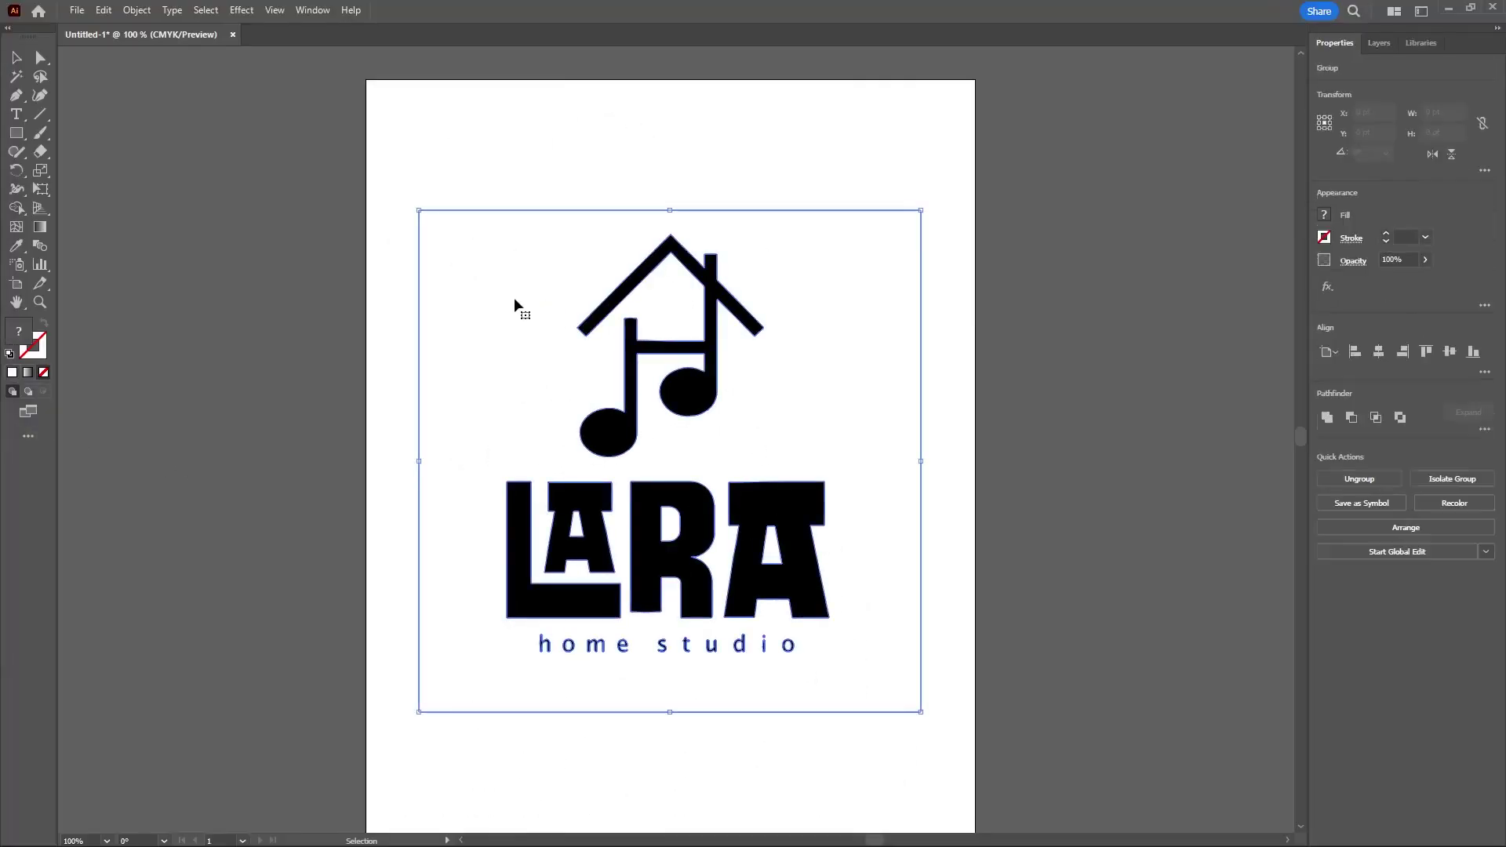
{"action": "key", "text": "a"}
{"action": "key", "text": "v"}
{"action": "left_click", "coordinate": [495, 129]}
{"action": "left_click", "coordinate": [486, 245]}
{"action": "key", "text": "Delete"}
Step: Select the entire logo and move it horizontally about 723 pt off the artboard to expose its white pieces, then deselect it
{"action": "scroll", "coordinate": [450, 267], "scroll_direction": "down", "scroll_amount": 1}
{"action": "scroll", "coordinate": [452, 269], "scroll_direction": "down", "scroll_amount": 1, "text": "alt"}
{"action": "left_click_drag", "start_coordinate": [463, 224], "coordinate": [808, 579]}
{"action": "left_click_drag", "start_coordinate": [676, 414], "coordinate": [1167, 414]}
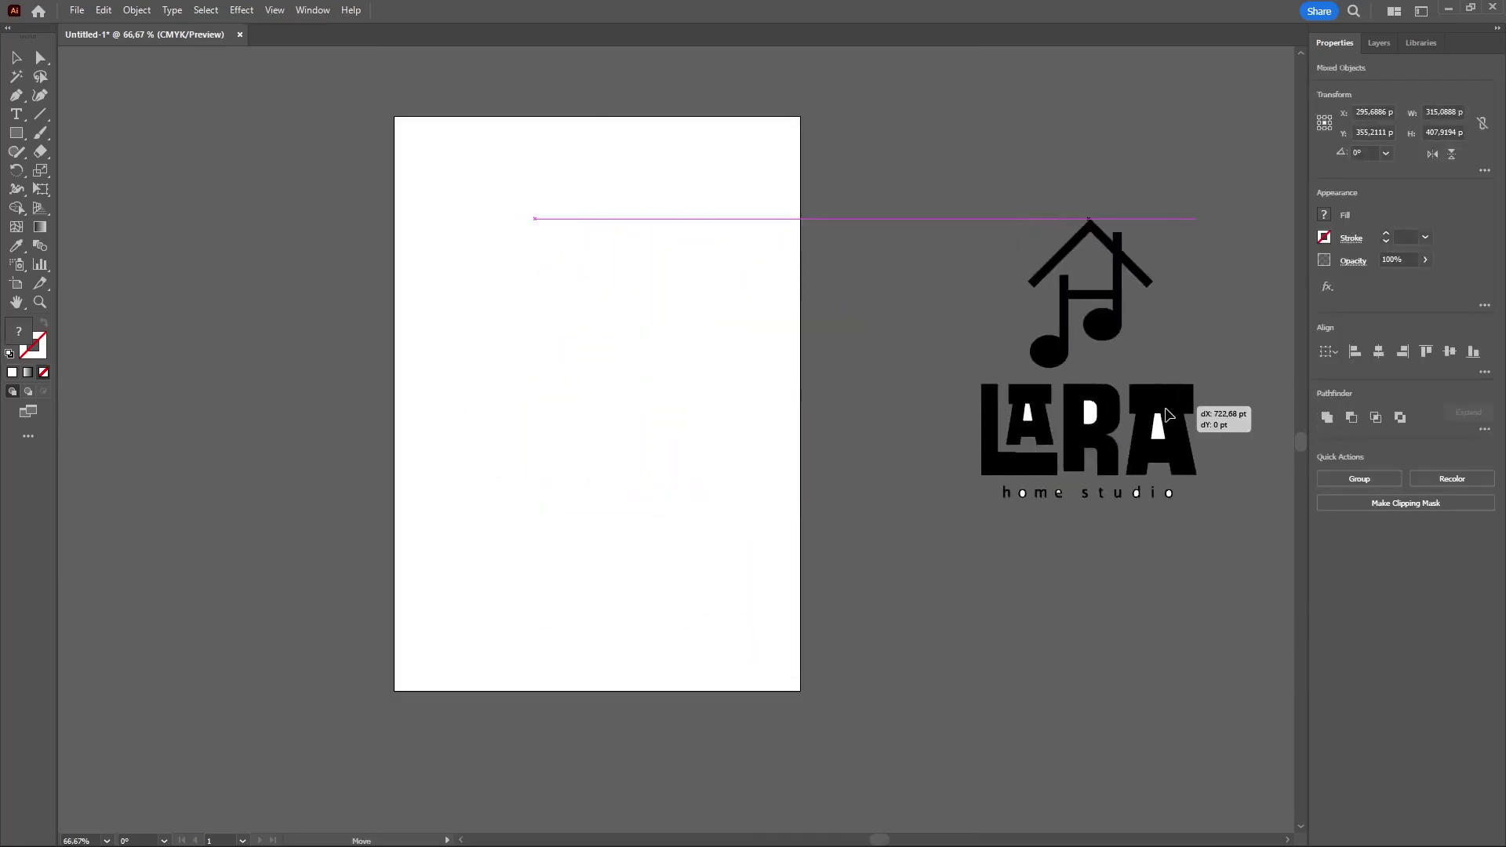
{"action": "scroll", "coordinate": [1170, 411], "scroll_direction": "up", "scroll_amount": 1, "text": "alt"}
{"action": "scroll", "coordinate": [1005, 400], "scroll_direction": "right", "scroll_amount": 5}
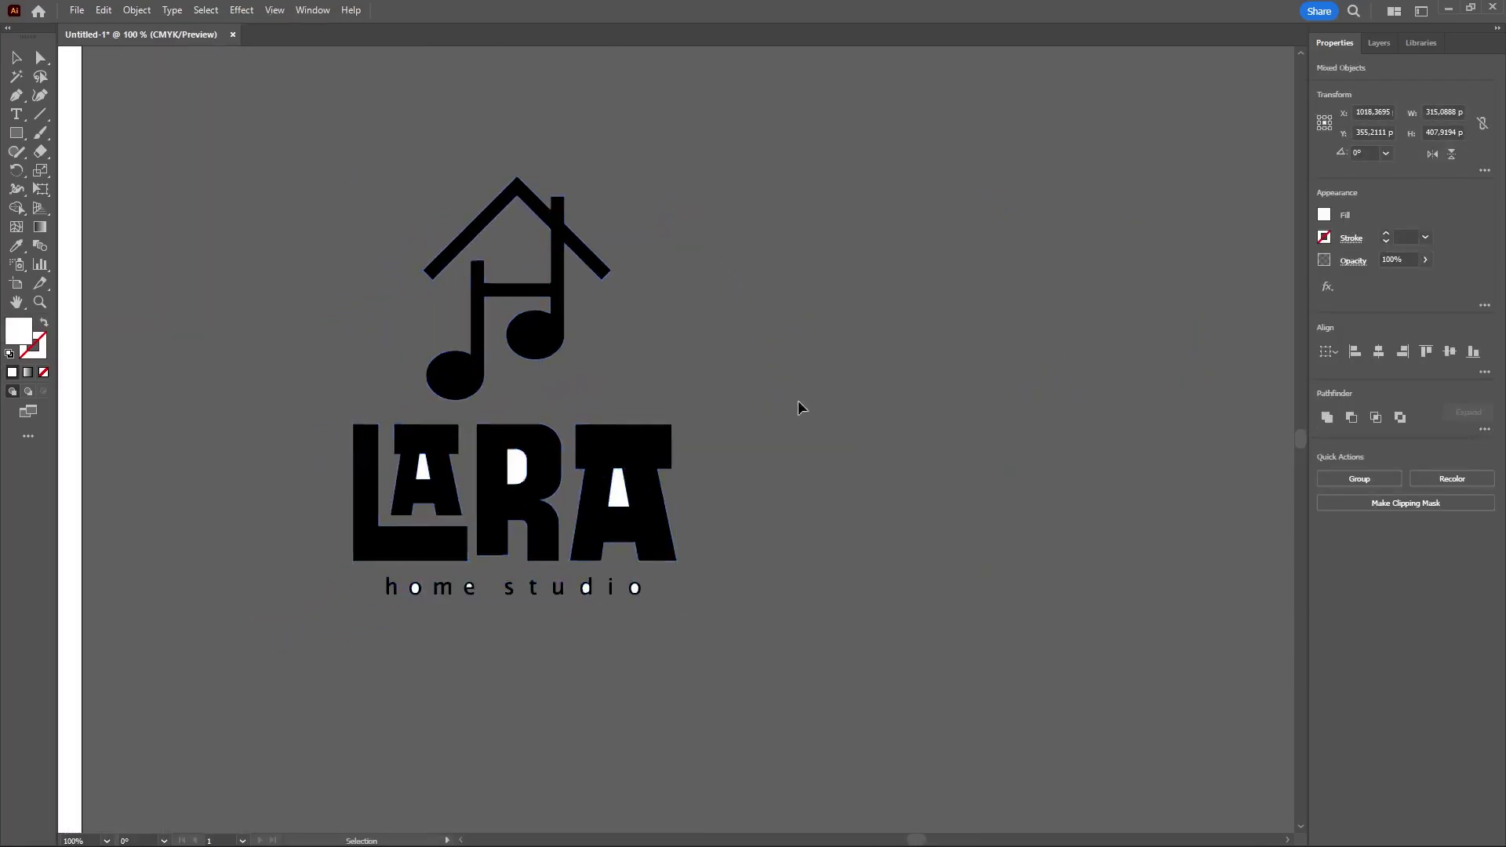
{"action": "left_click", "coordinate": [833, 384]}
Step: Delete the white filler shapes inside the small A, the R and the large A of LARA
{"action": "scroll", "coordinate": [521, 514], "scroll_direction": "up", "scroll_amount": 1, "text": "alt"}
{"action": "left_click_drag", "start_coordinate": [508, 547], "coordinate": [533, 550]}
{"action": "left_click", "coordinate": [407, 433]}
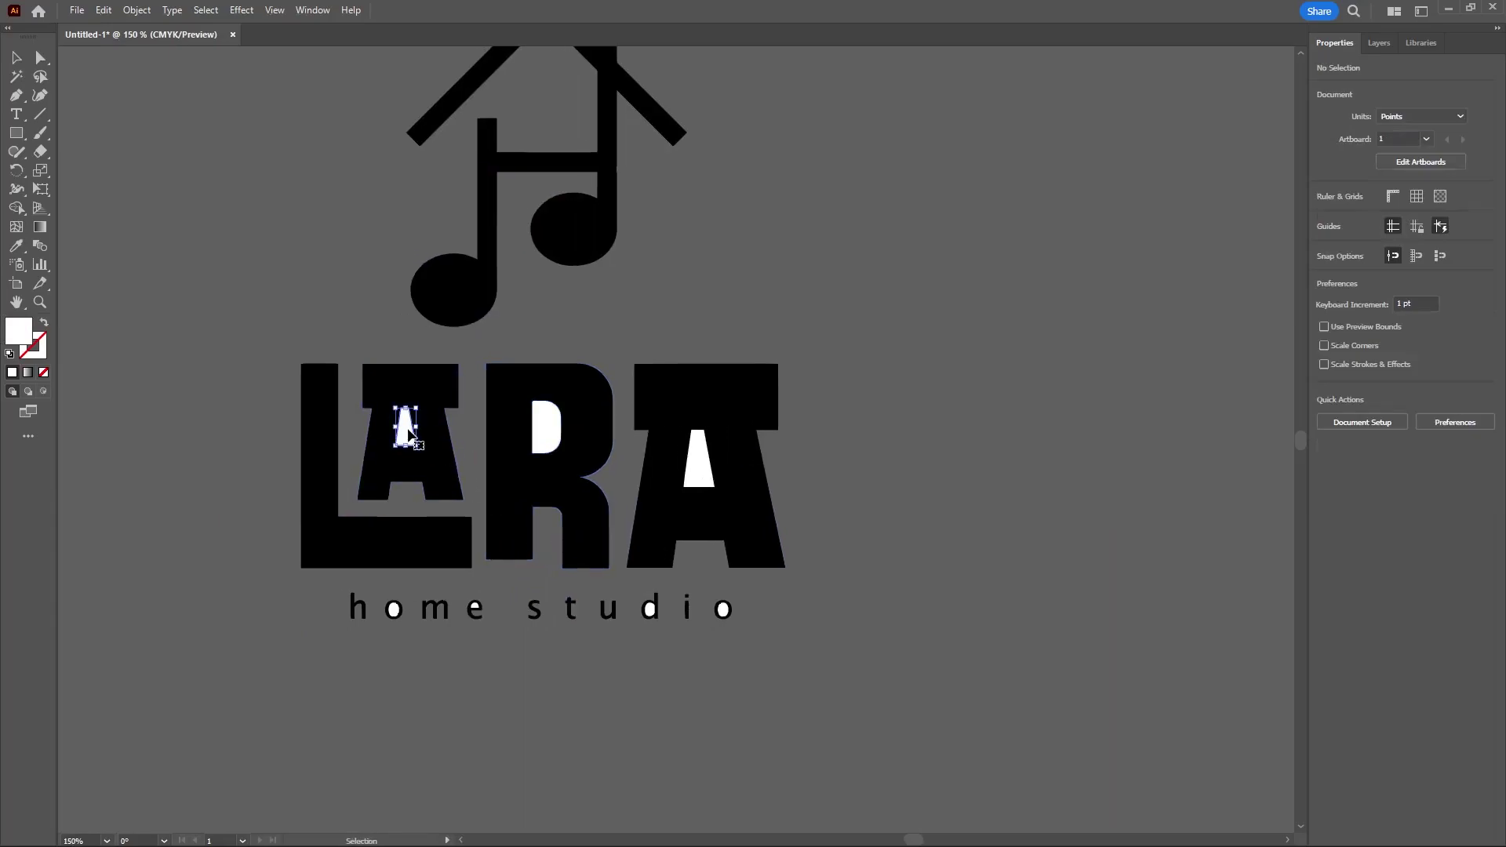
{"action": "key", "text": "Delete"}
{"action": "left_click", "coordinate": [562, 457]}
{"action": "left_click", "coordinate": [542, 428]}
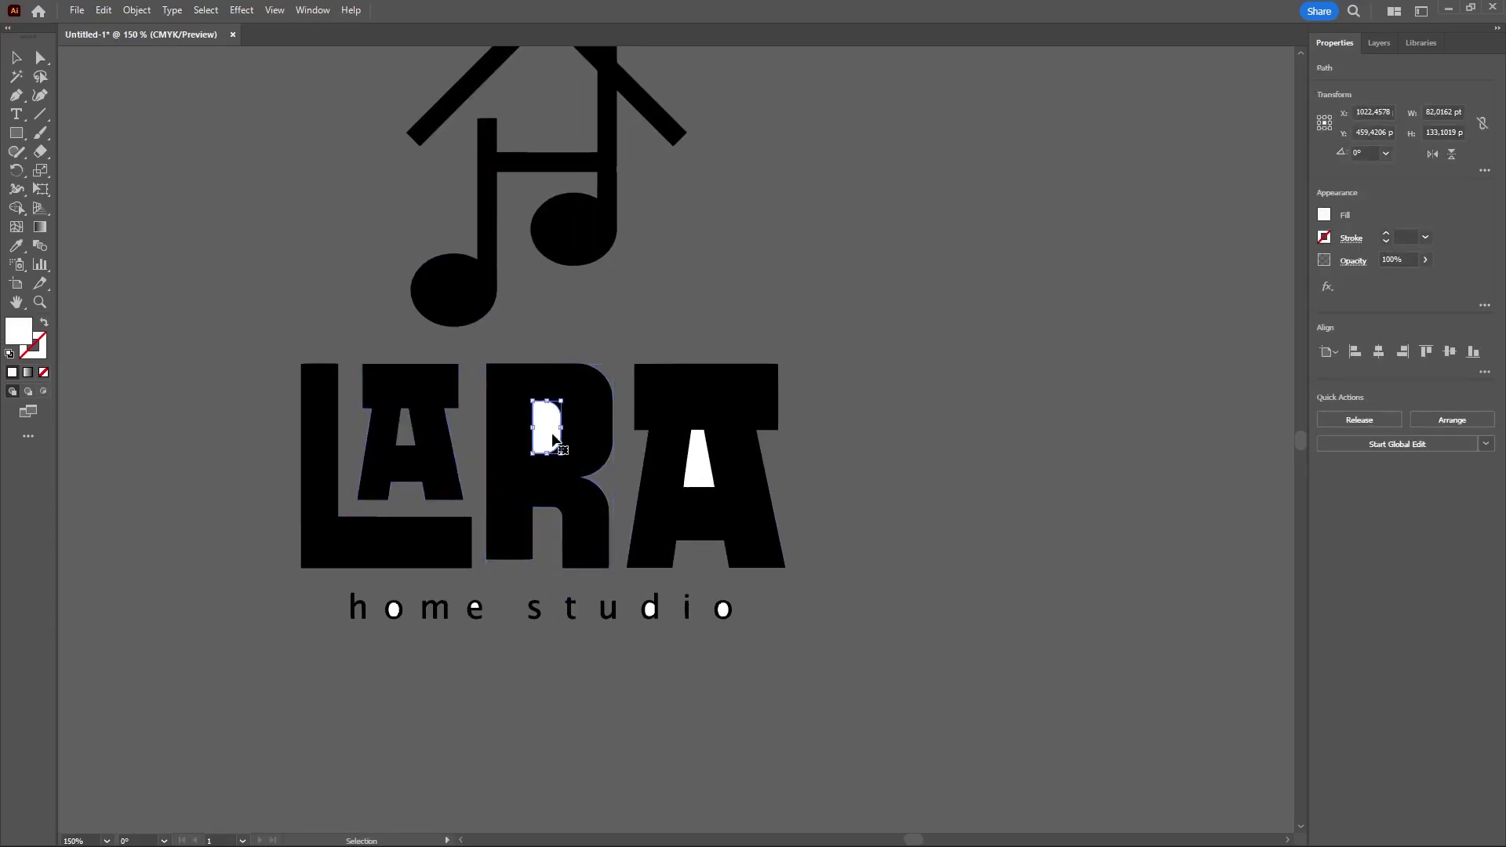
{"action": "key", "text": "Delete"}
{"action": "left_click", "coordinate": [695, 467]}
{"action": "key", "text": "Delete"}
Step: Delete the white filler shapes inside the d and o of "studio" and the e and o of "home"
{"action": "scroll", "coordinate": [665, 629], "scroll_direction": "up", "scroll_amount": 4, "text": "alt"}
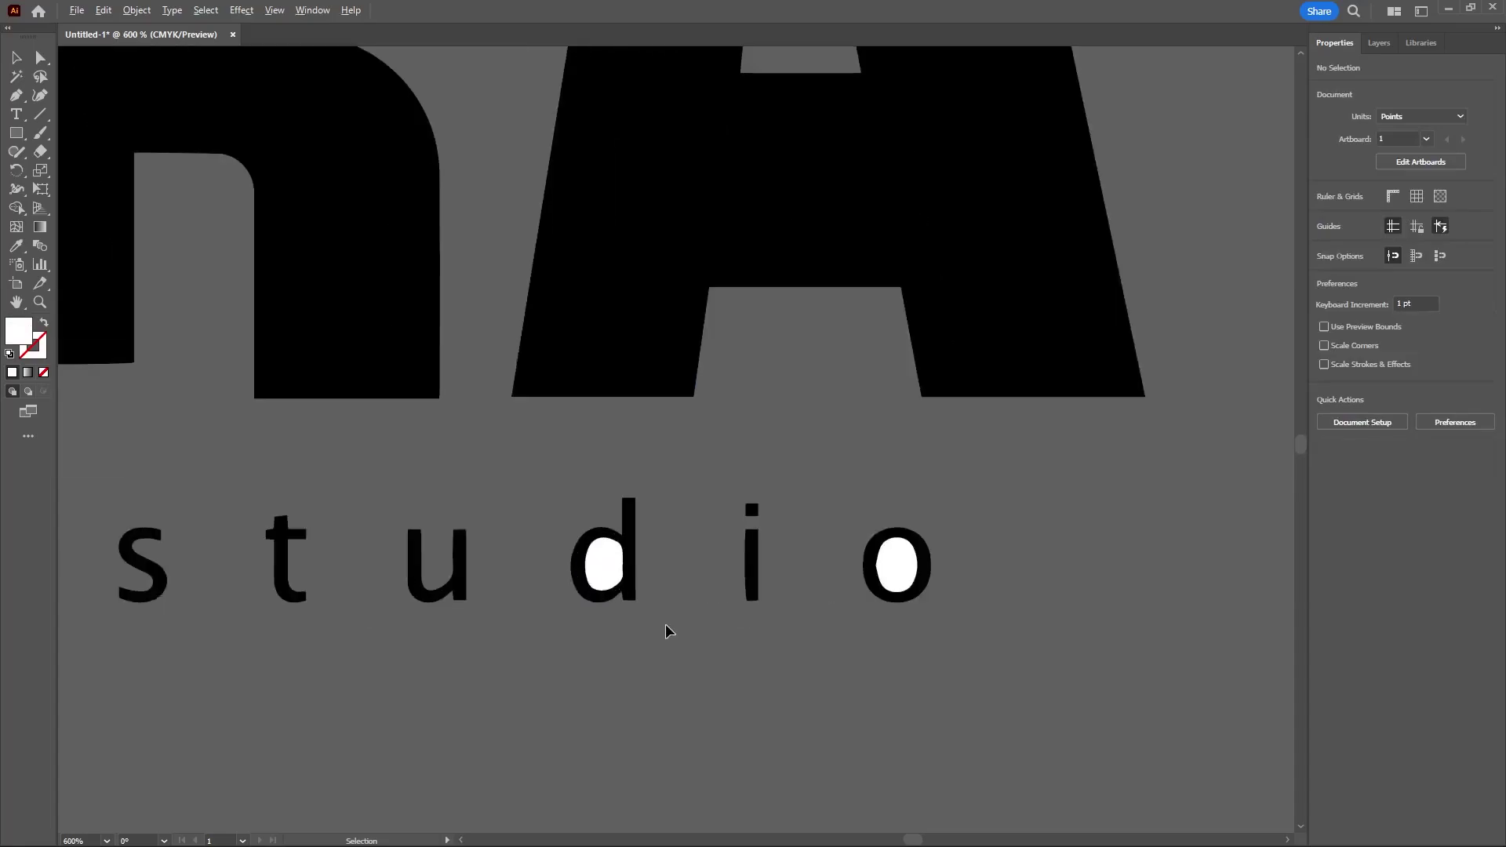
{"action": "left_click", "coordinate": [603, 572]}
{"action": "key", "text": "Delete"}
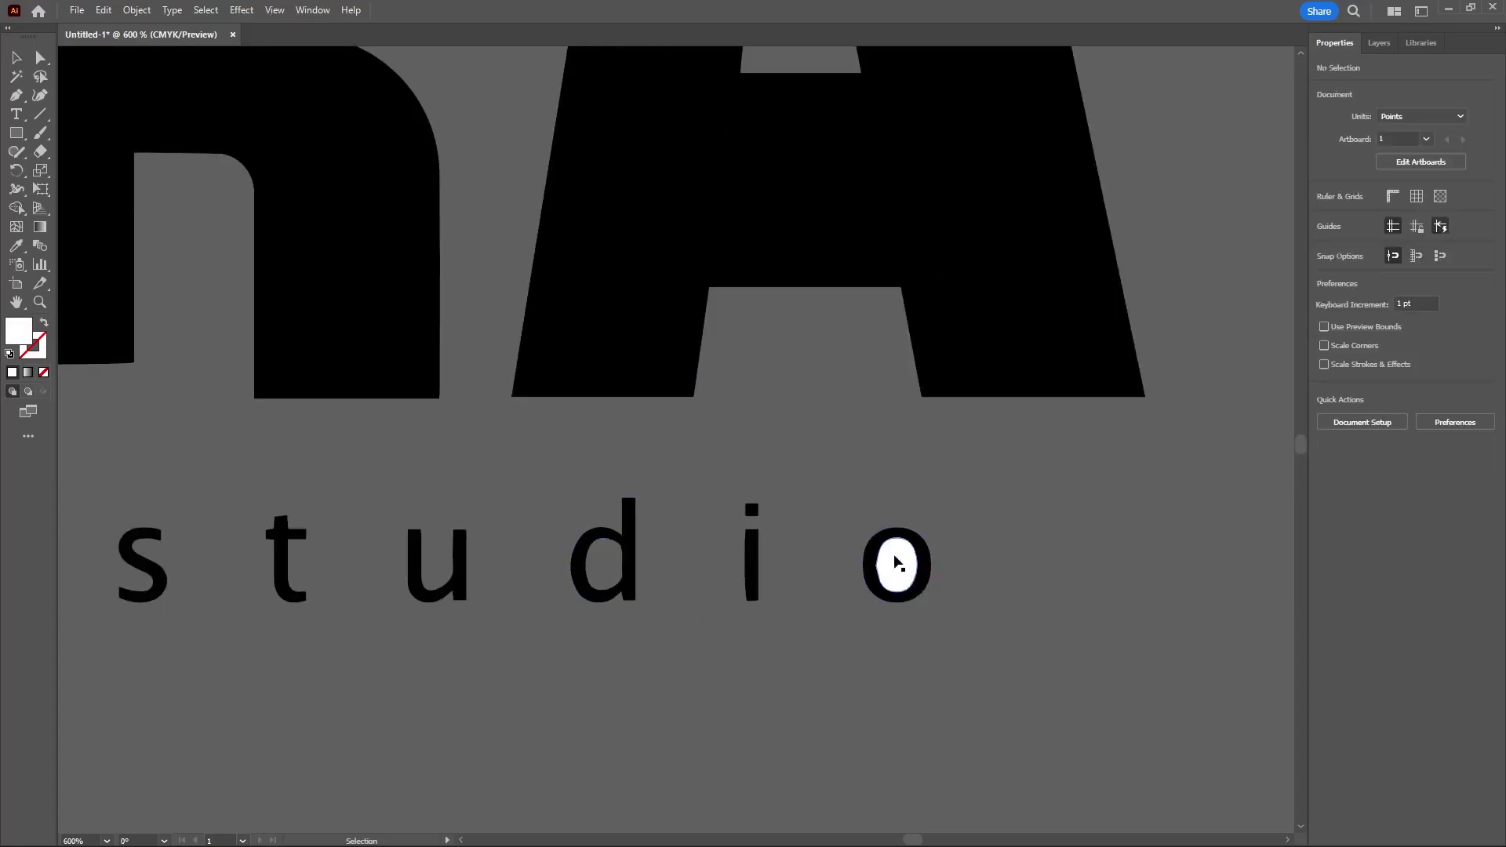
{"action": "left_click", "coordinate": [899, 565]}
{"action": "key", "text": "Delete"}
{"action": "scroll", "coordinate": [509, 642], "scroll_direction": "down", "scroll_amount": 2, "text": "alt"}
{"action": "left_click_drag", "start_coordinate": [465, 656], "coordinate": [710, 593]}
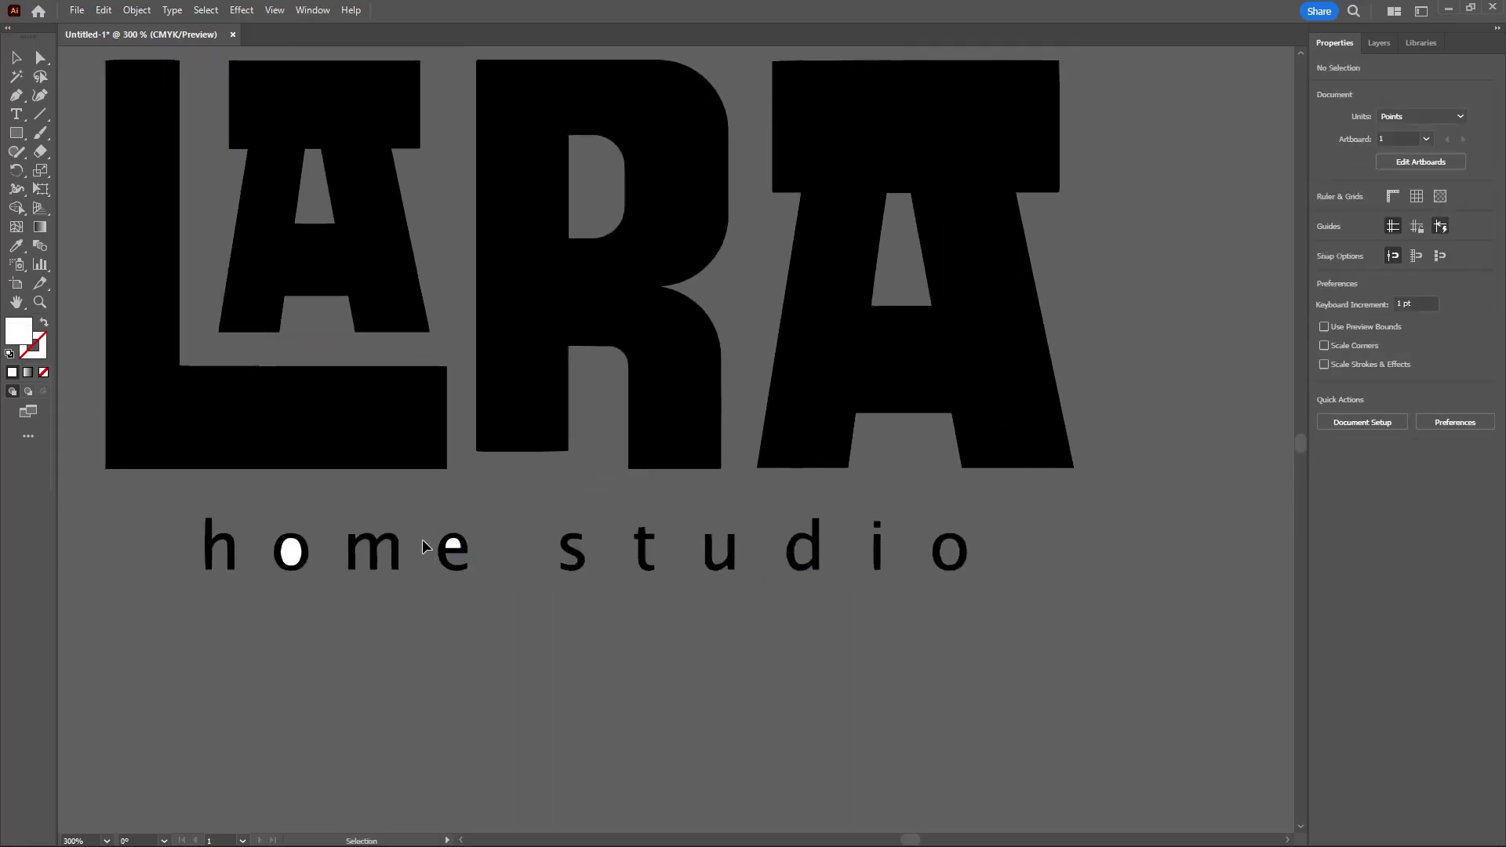
{"action": "left_click", "coordinate": [453, 548]}
{"action": "key", "text": "Delete"}
{"action": "left_click", "coordinate": [293, 548]}
{"action": "key", "text": "Delete"}
Step: Select the complete logo and move it back onto the artboard
{"action": "scroll", "coordinate": [467, 538], "scroll_direction": "down", "scroll_amount": 5, "text": "alt"}
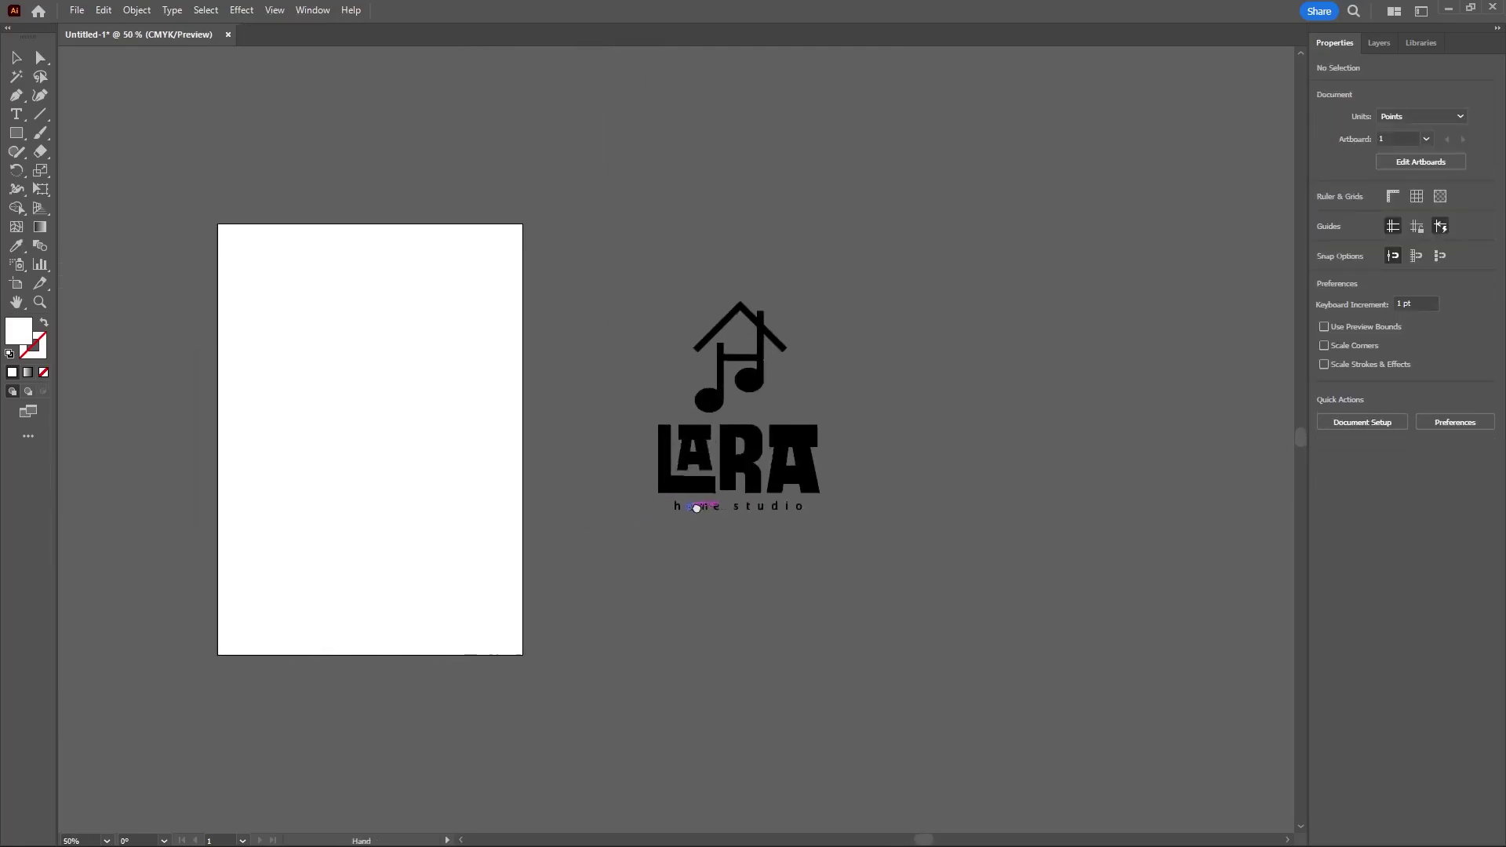
{"action": "left_click_drag", "start_coordinate": [662, 235], "coordinate": [415, 491]}
{"action": "left_click_drag", "start_coordinate": [415, 545], "coordinate": [668, 515]}
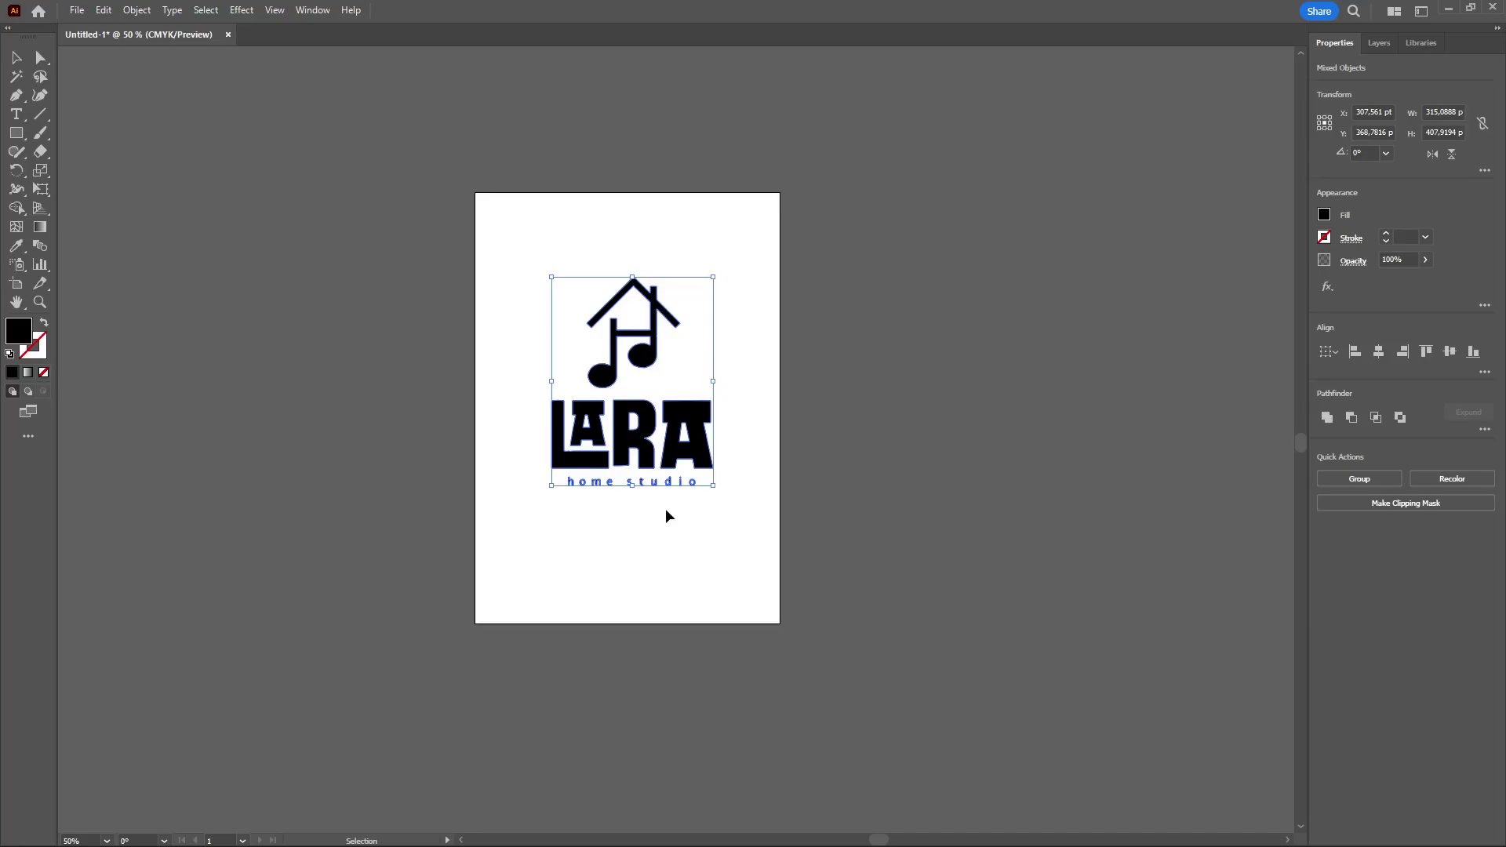
Step: Fit the artboard in view, enlarge the logo proportionally from its center to almost the artboard's width, and deselect it
{"action": "key", "text": "ctrl+0"}
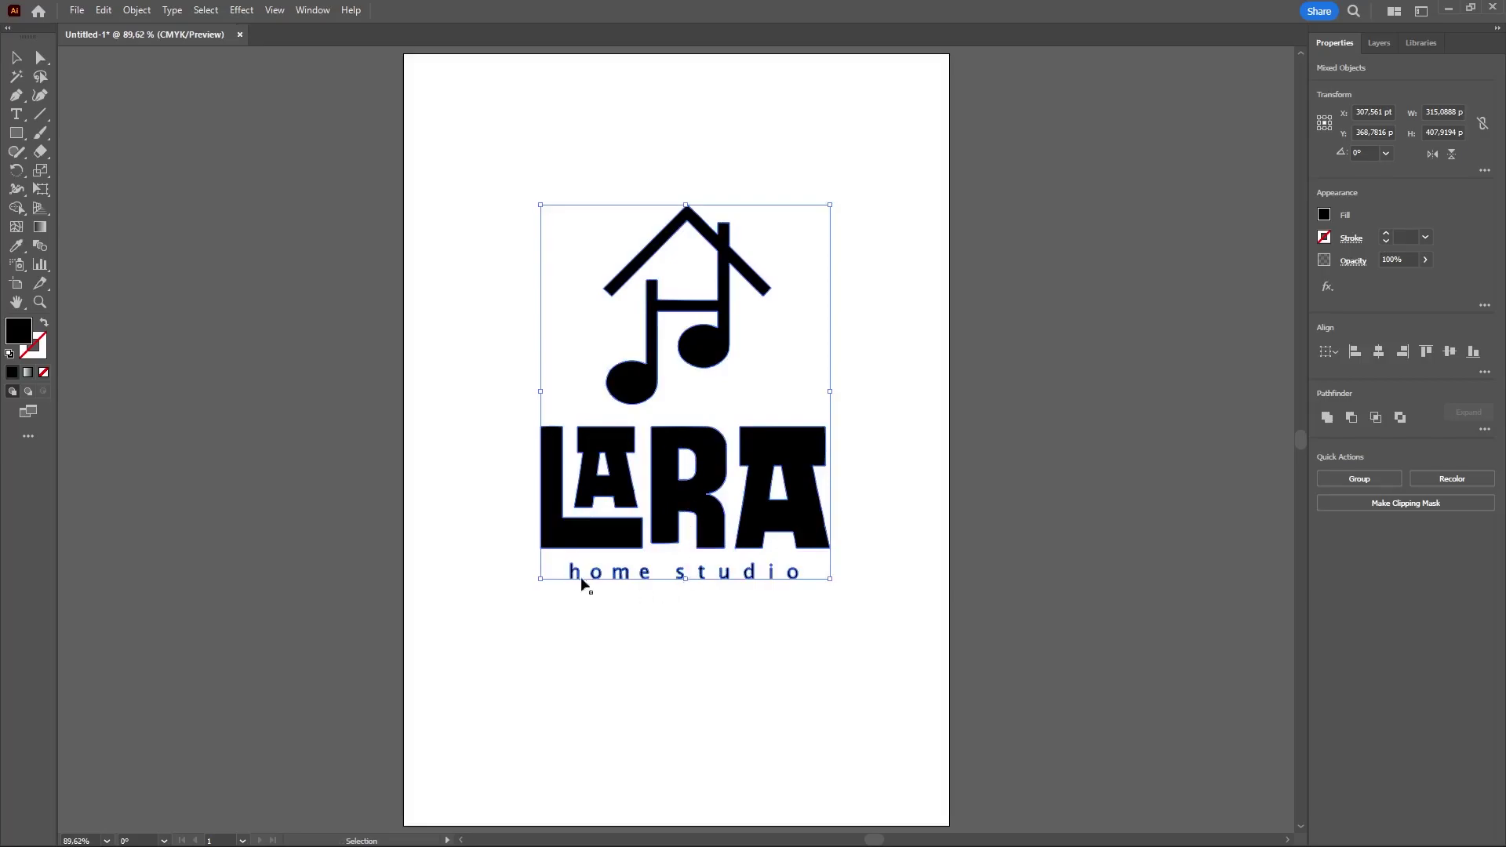
{"action": "left_click_drag", "start_coordinate": [542, 581], "coordinate": [455, 688], "text": "alt+shift"}
{"action": "left_click", "coordinate": [438, 327]}
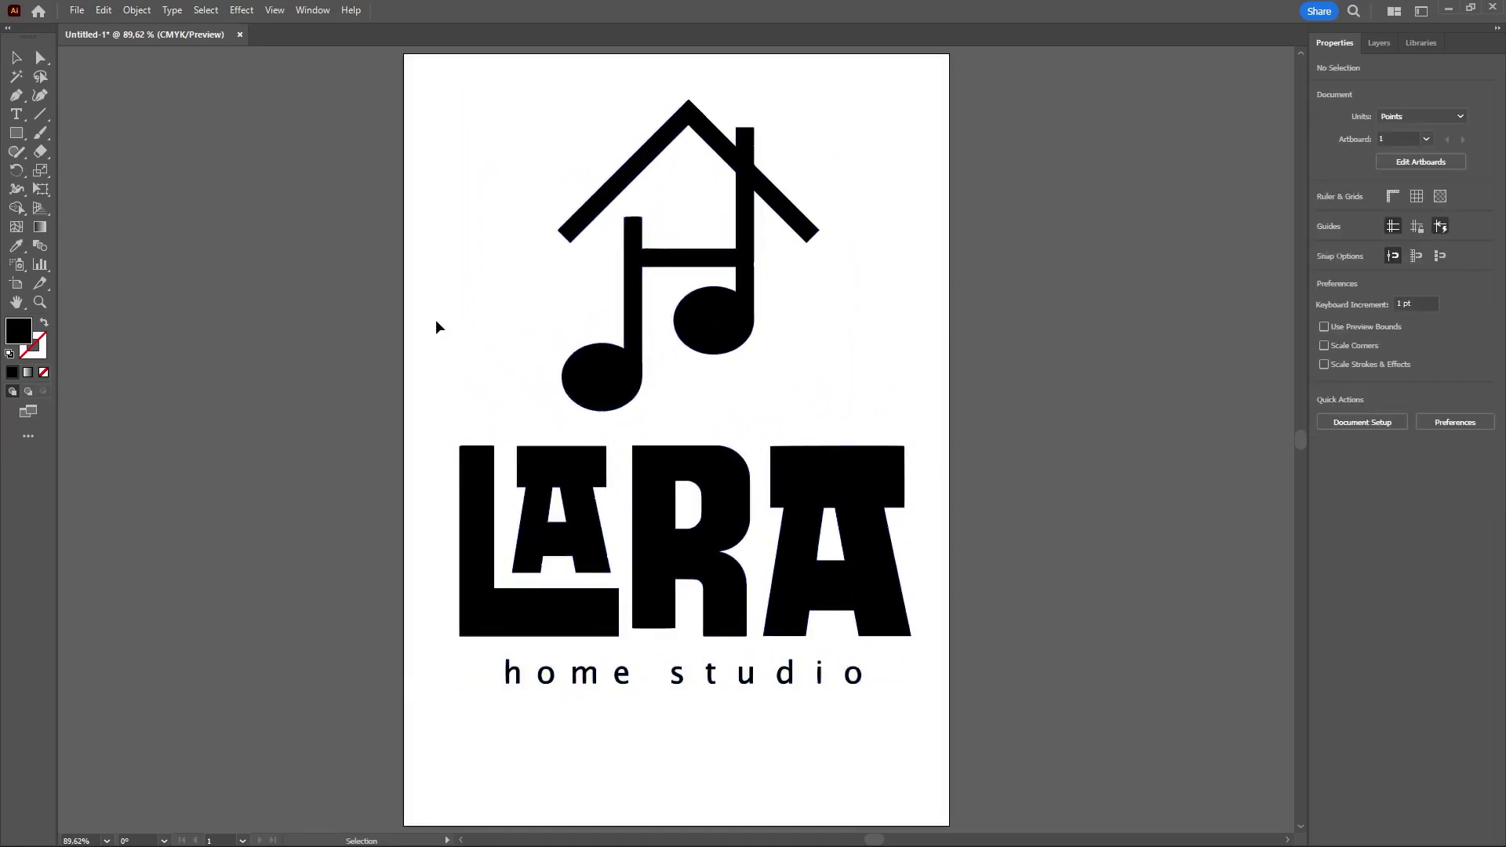
Step: Save the document under a new name on the computer, choosing SVG (*.SVG) as the file type
{"action": "left_click", "coordinate": [77, 9]}
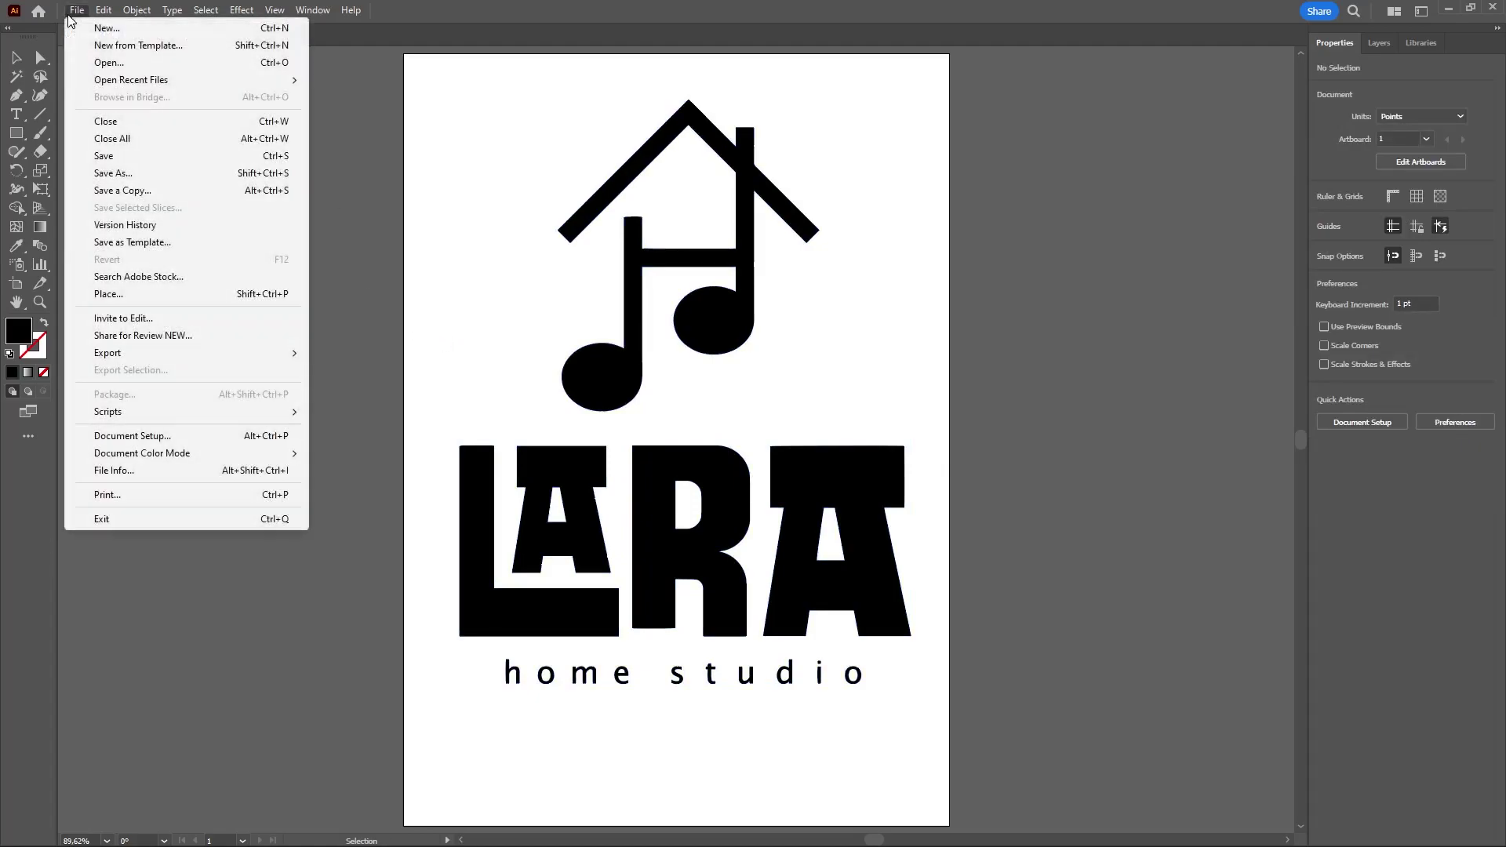
{"action": "left_click", "coordinate": [116, 174]}
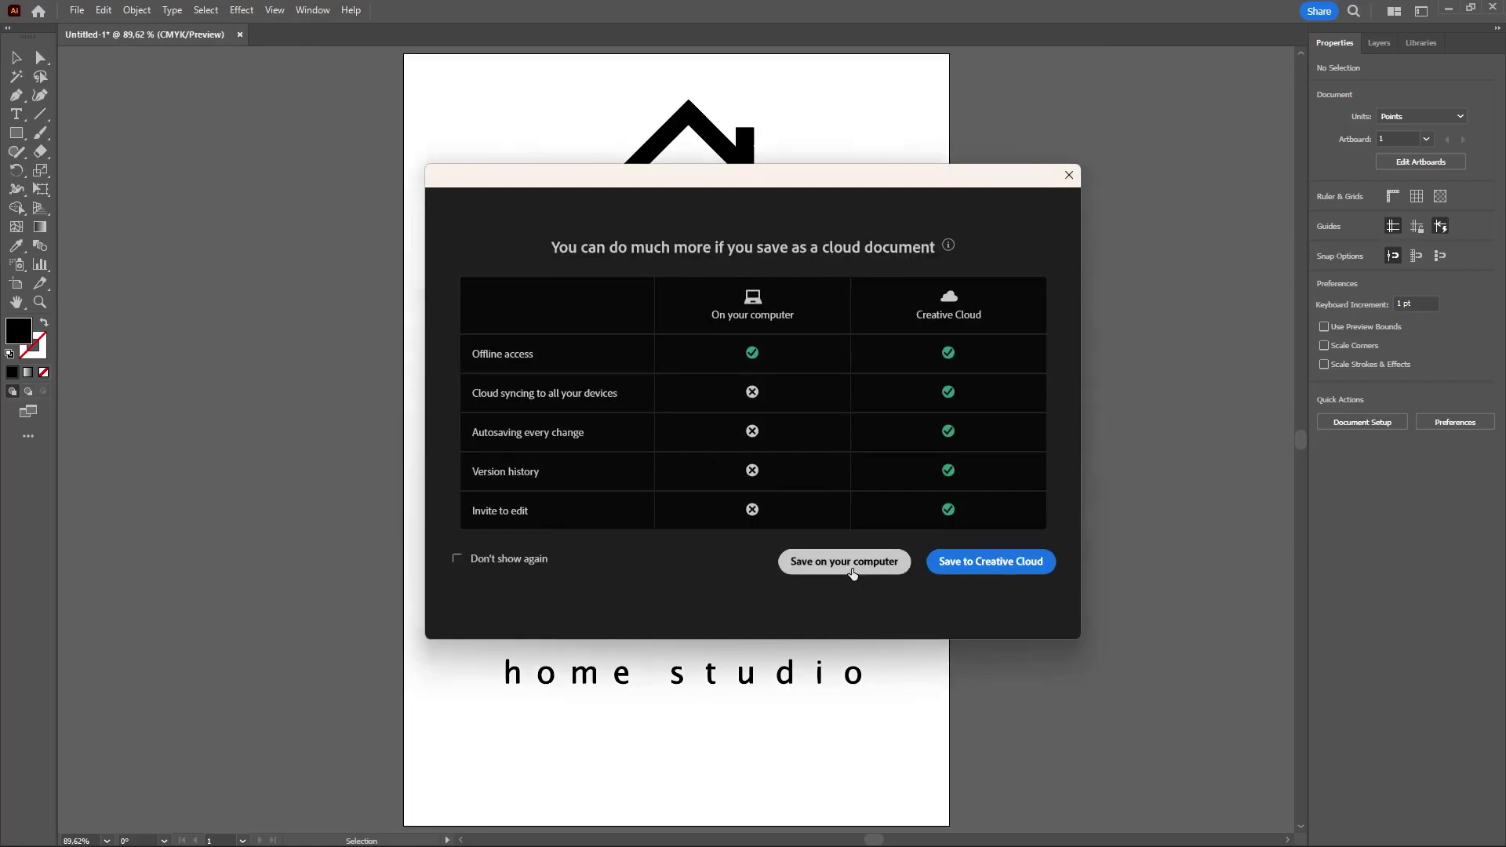
{"action": "left_click", "coordinate": [846, 564]}
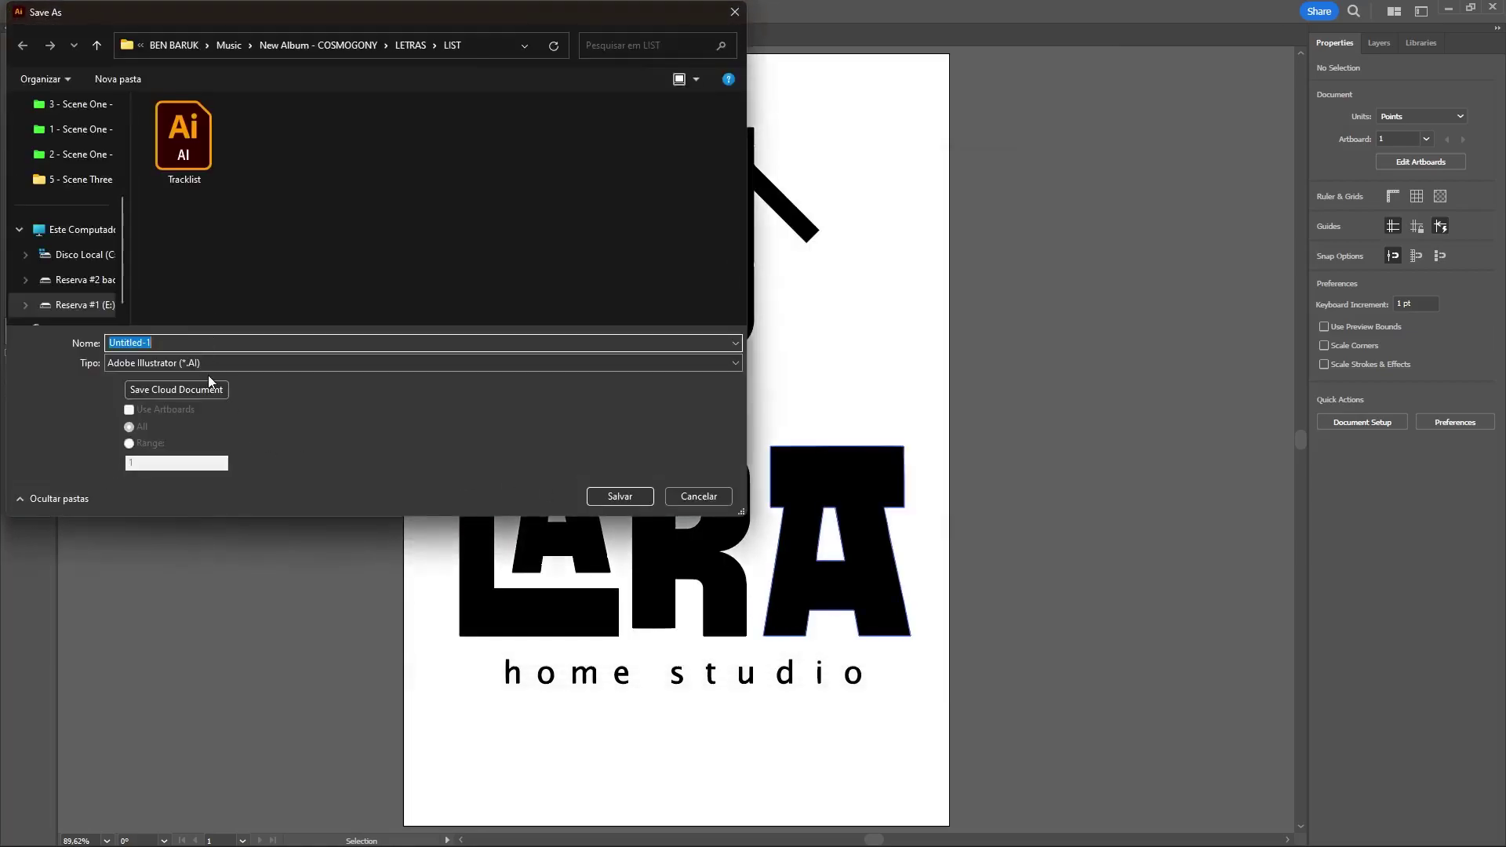
{"action": "left_click", "coordinate": [201, 367]}
{"action": "left_click", "coordinate": [190, 427]}
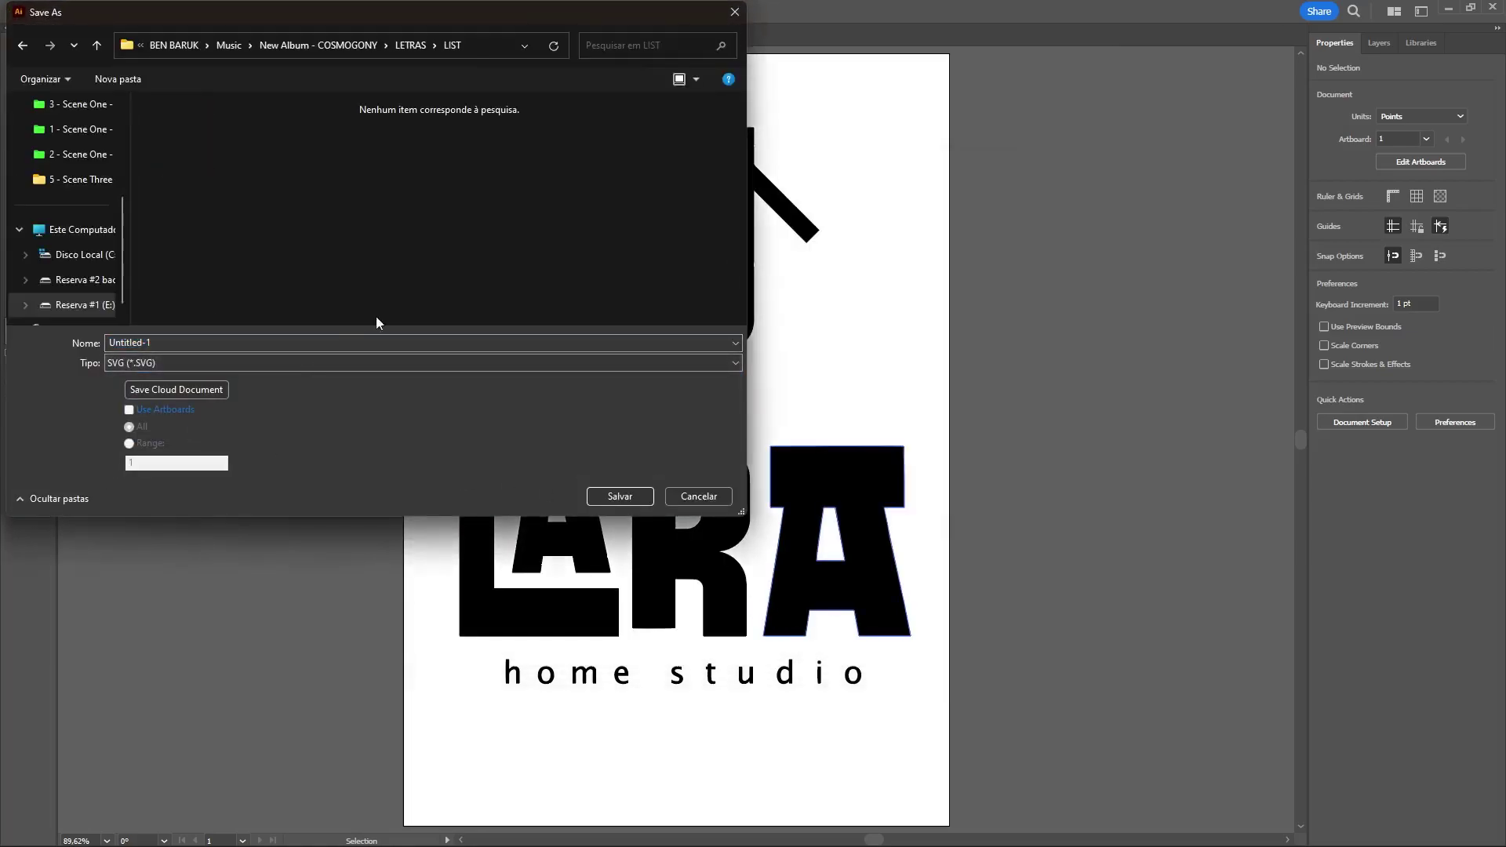
{"action": "left_click_drag", "start_coordinate": [335, 2], "coordinate": [657, 142]}
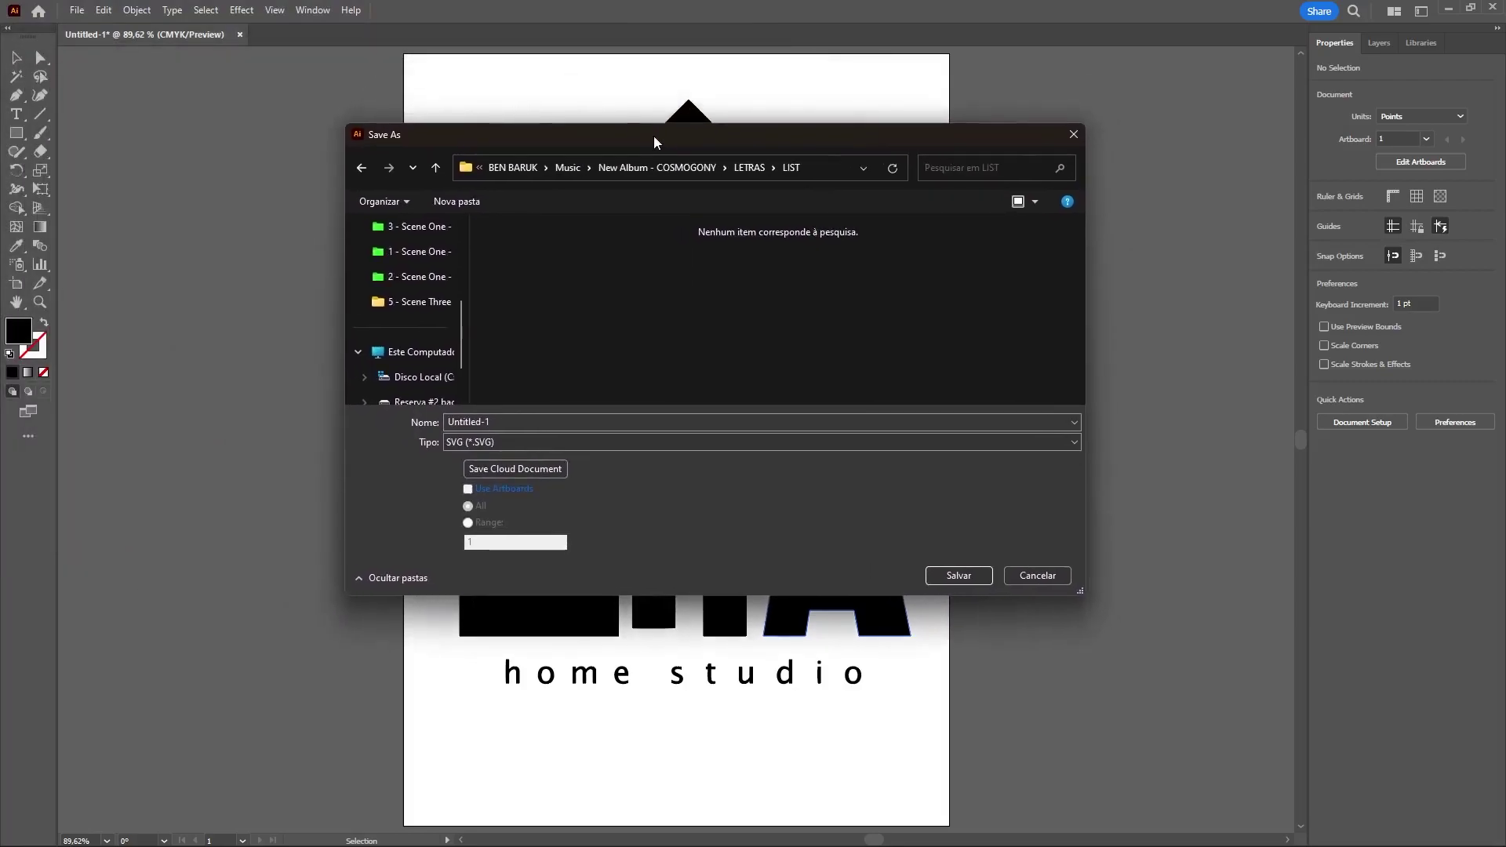
Step: Save the file as logo in the Downloads folder and accept the SVG options with the SVG 1.1 profile
{"action": "scroll", "coordinate": [420, 306], "scroll_direction": "up", "scroll_amount": 5}
{"action": "left_click", "coordinate": [413, 303]}
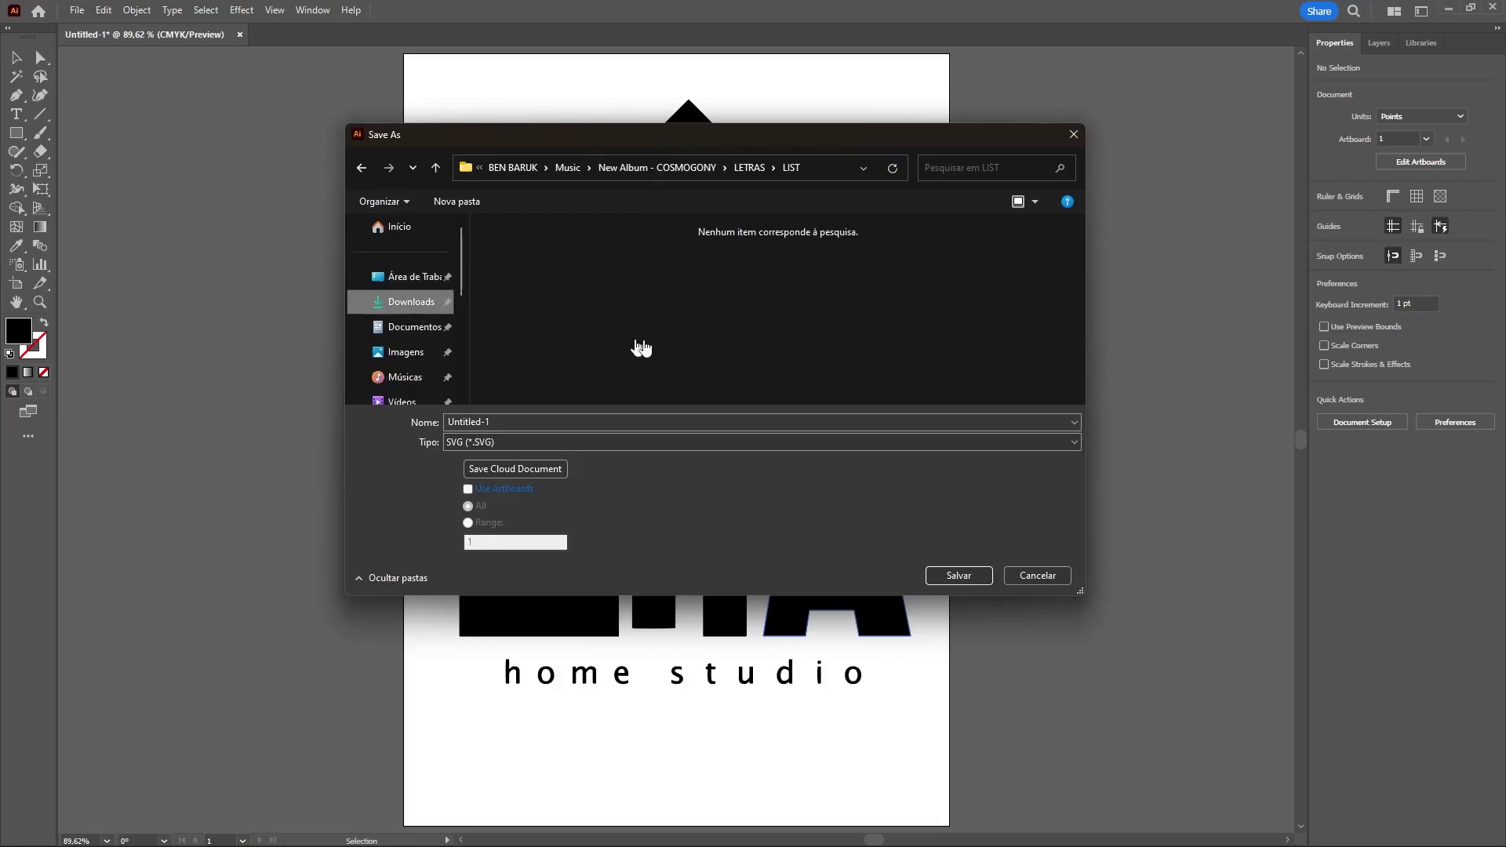
{"action": "left_click", "coordinate": [655, 421]}
{"action": "type", "text": "logo"}
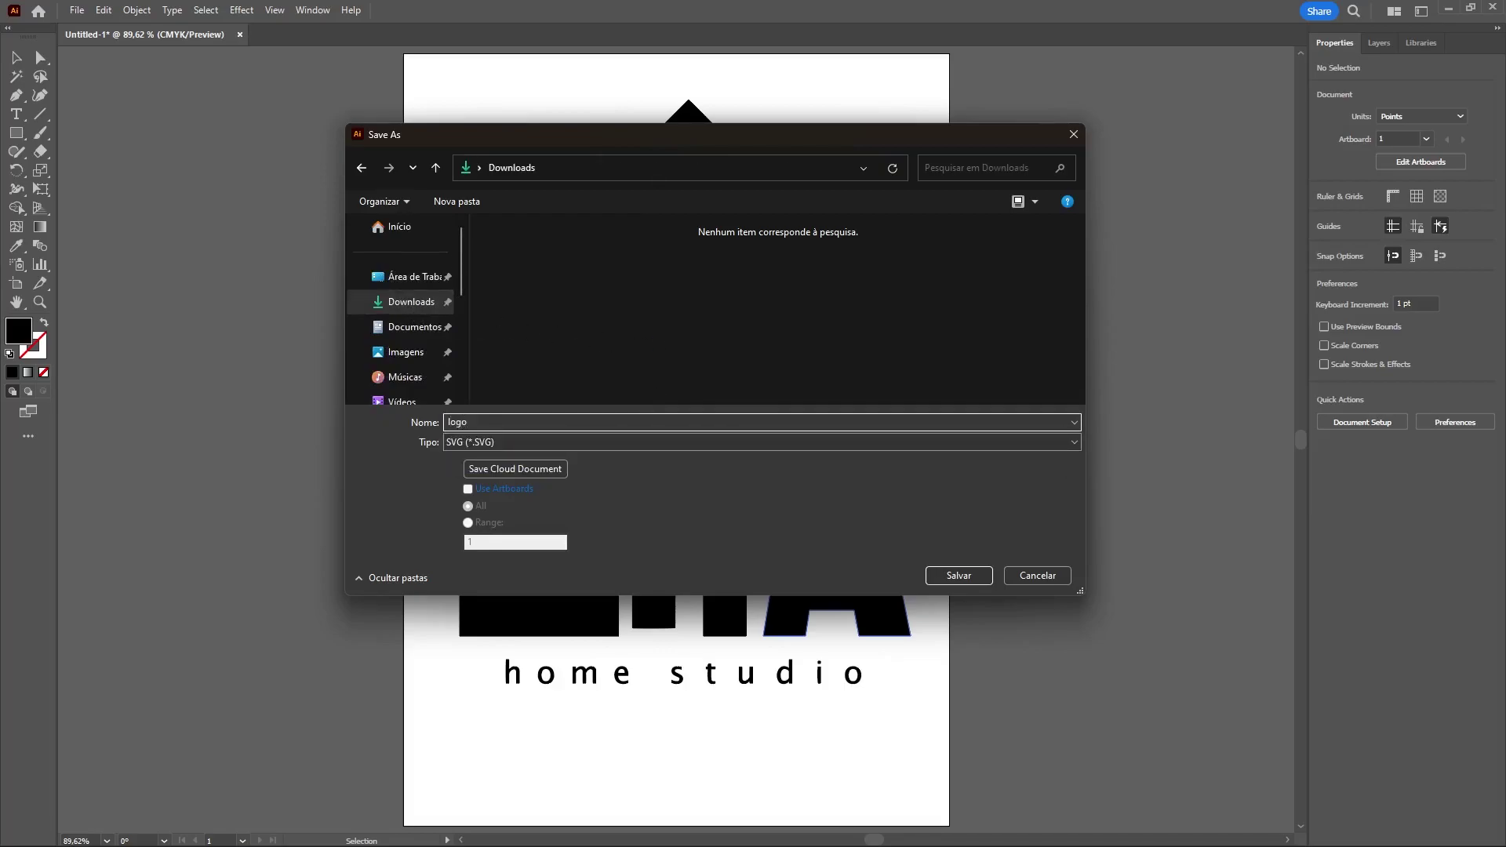
{"action": "left_click", "coordinate": [980, 582]}
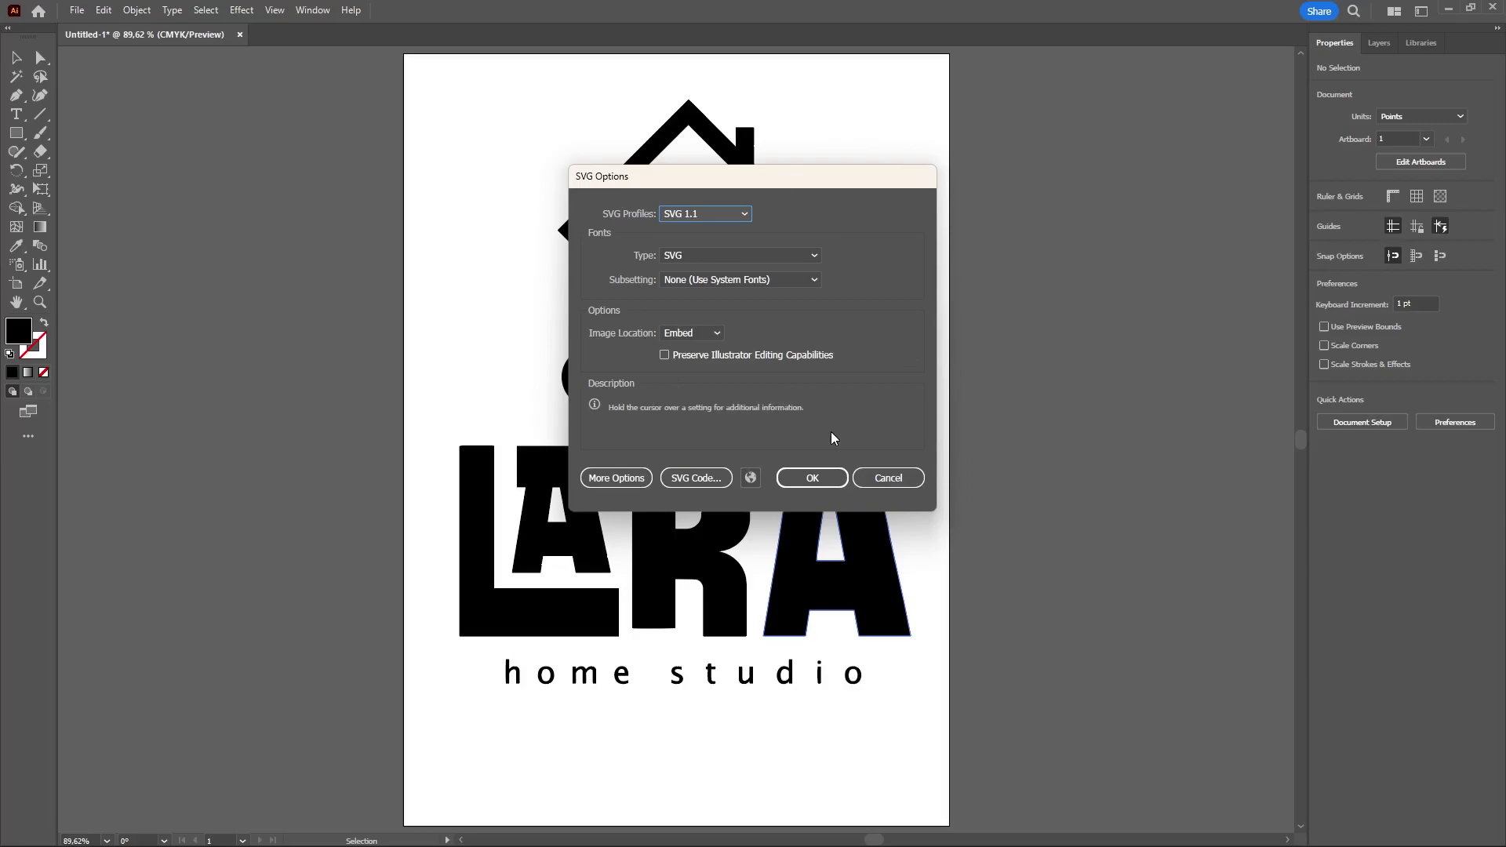
{"action": "left_click", "coordinate": [821, 477]}
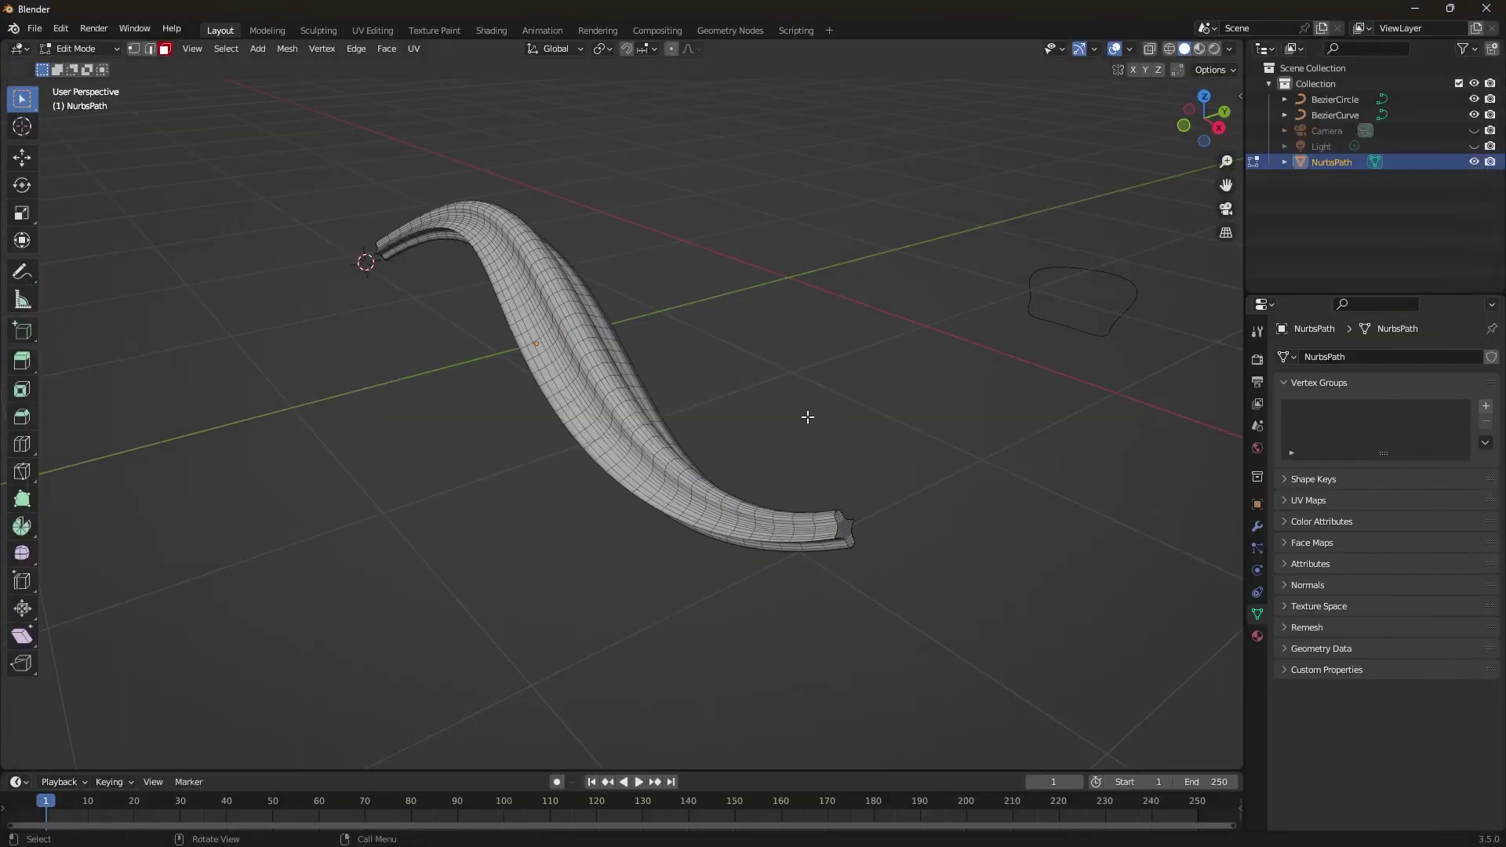
{"action": "middle_click_drag", "start_coordinate": [810, 410], "coordinate": [290, 382]}
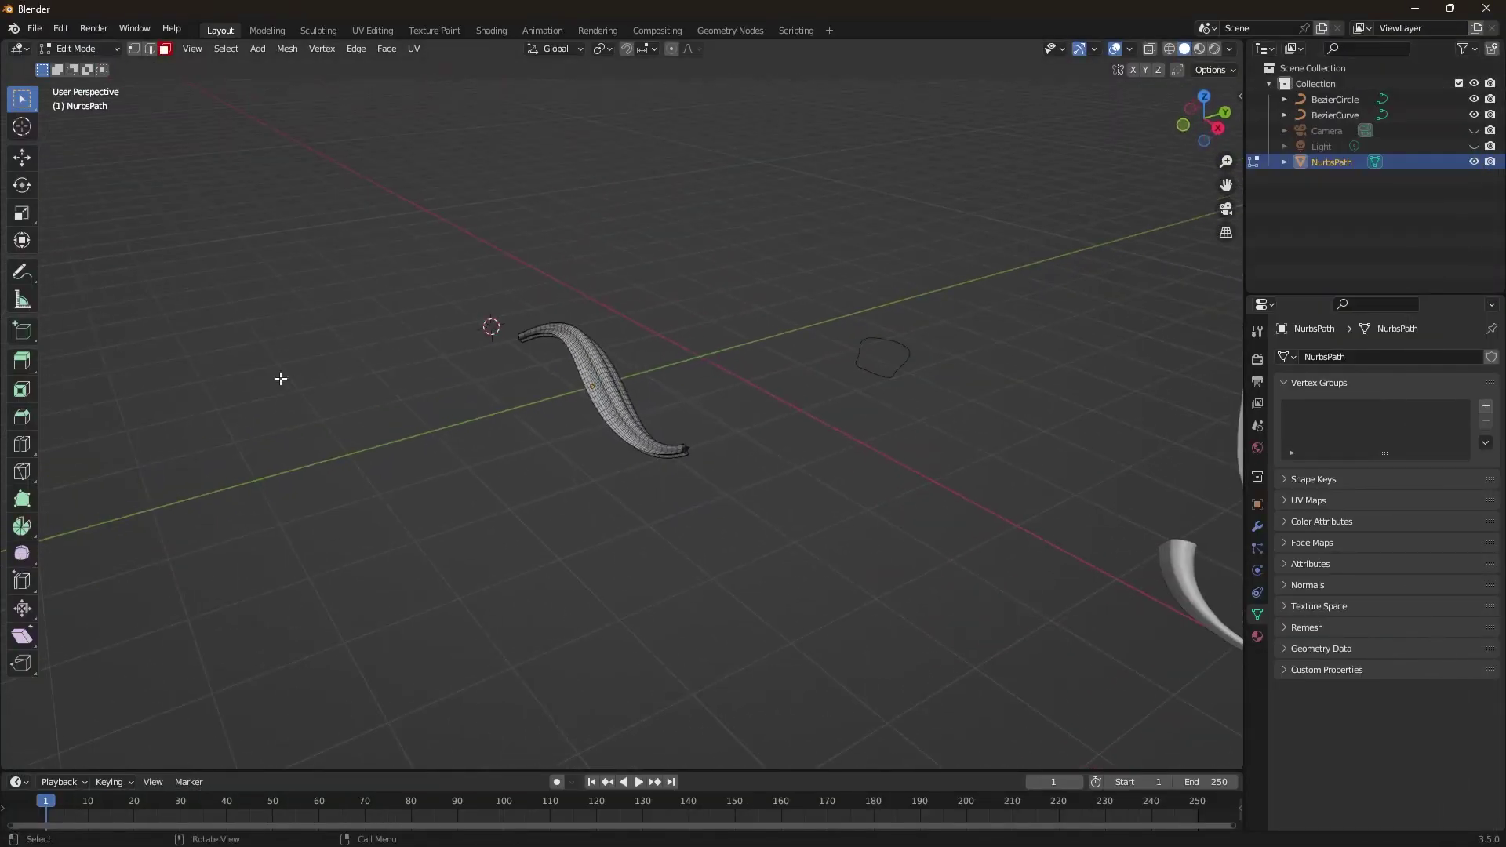
Step: Switch to Blender, place the 3D cursor on empty ground away from the existing curves, and return to Object Mode
{"action": "left_click", "coordinate": [22, 126]}
{"action": "left_click", "coordinate": [123, 514]}
{"action": "left_click", "coordinate": [22, 99]}
{"action": "left_click", "coordinate": [103, 48]}
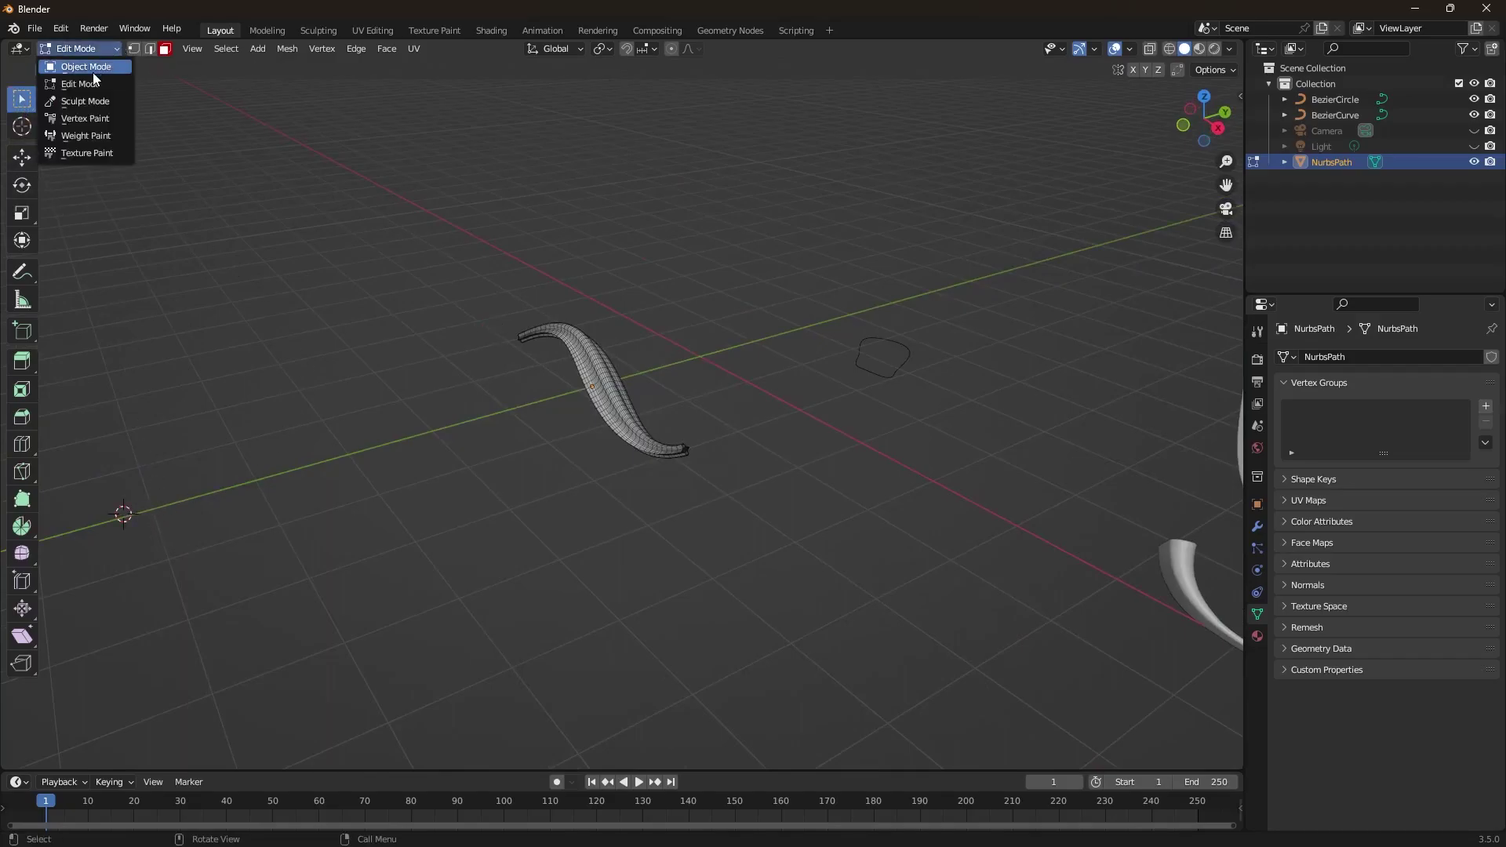
{"action": "left_click", "coordinate": [93, 70]}
{"action": "middle_click_drag", "start_coordinate": [351, 337], "coordinate": [578, 401]}
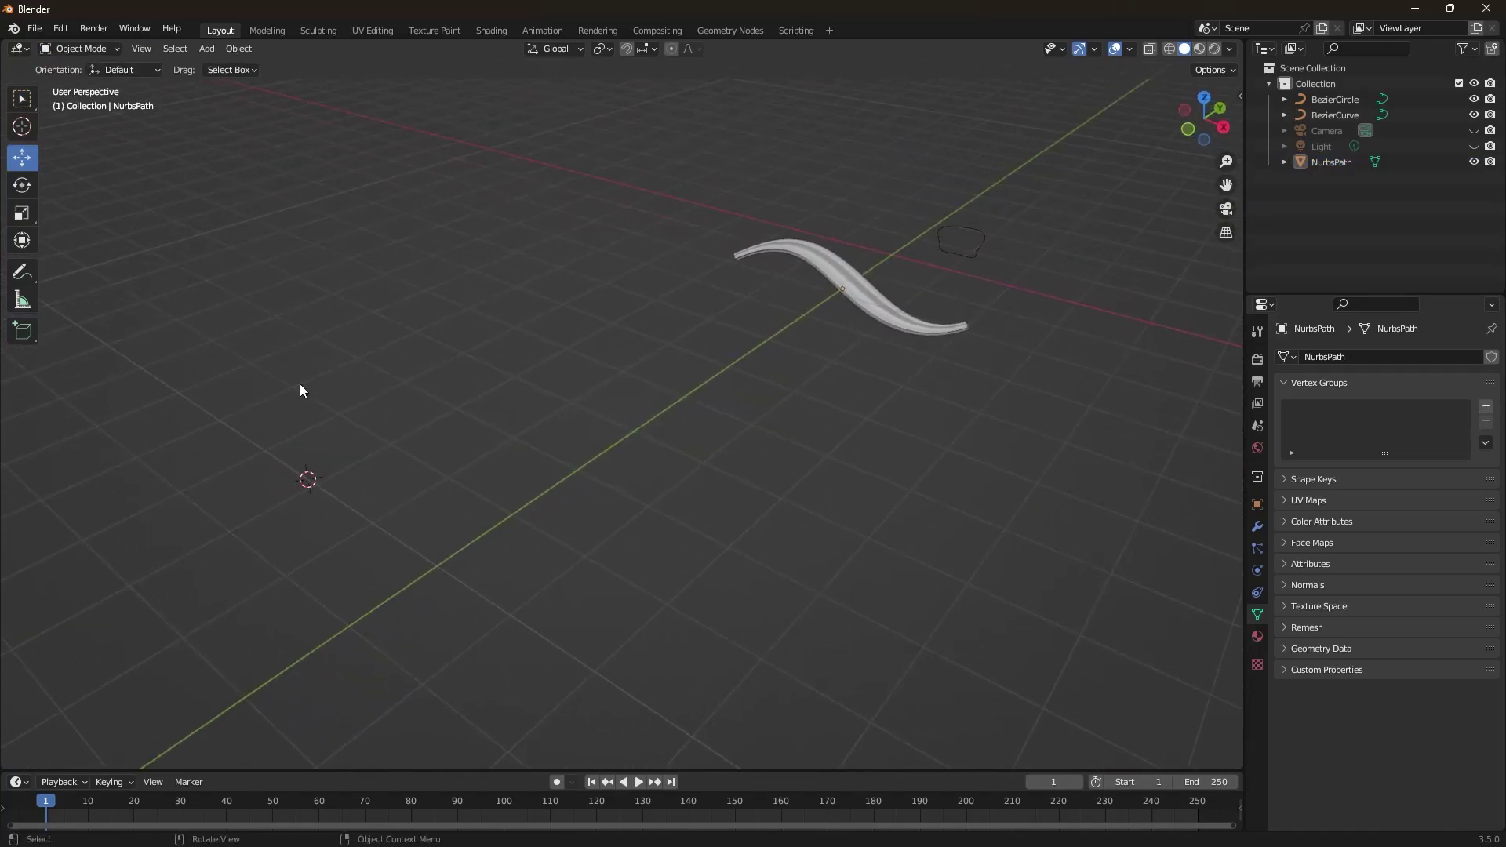
Step: Import logo.svg from the Downloads folder as a Scalable Vector Graphics file into the scene with the earlier curves
{"action": "left_click", "coordinate": [37, 30]}
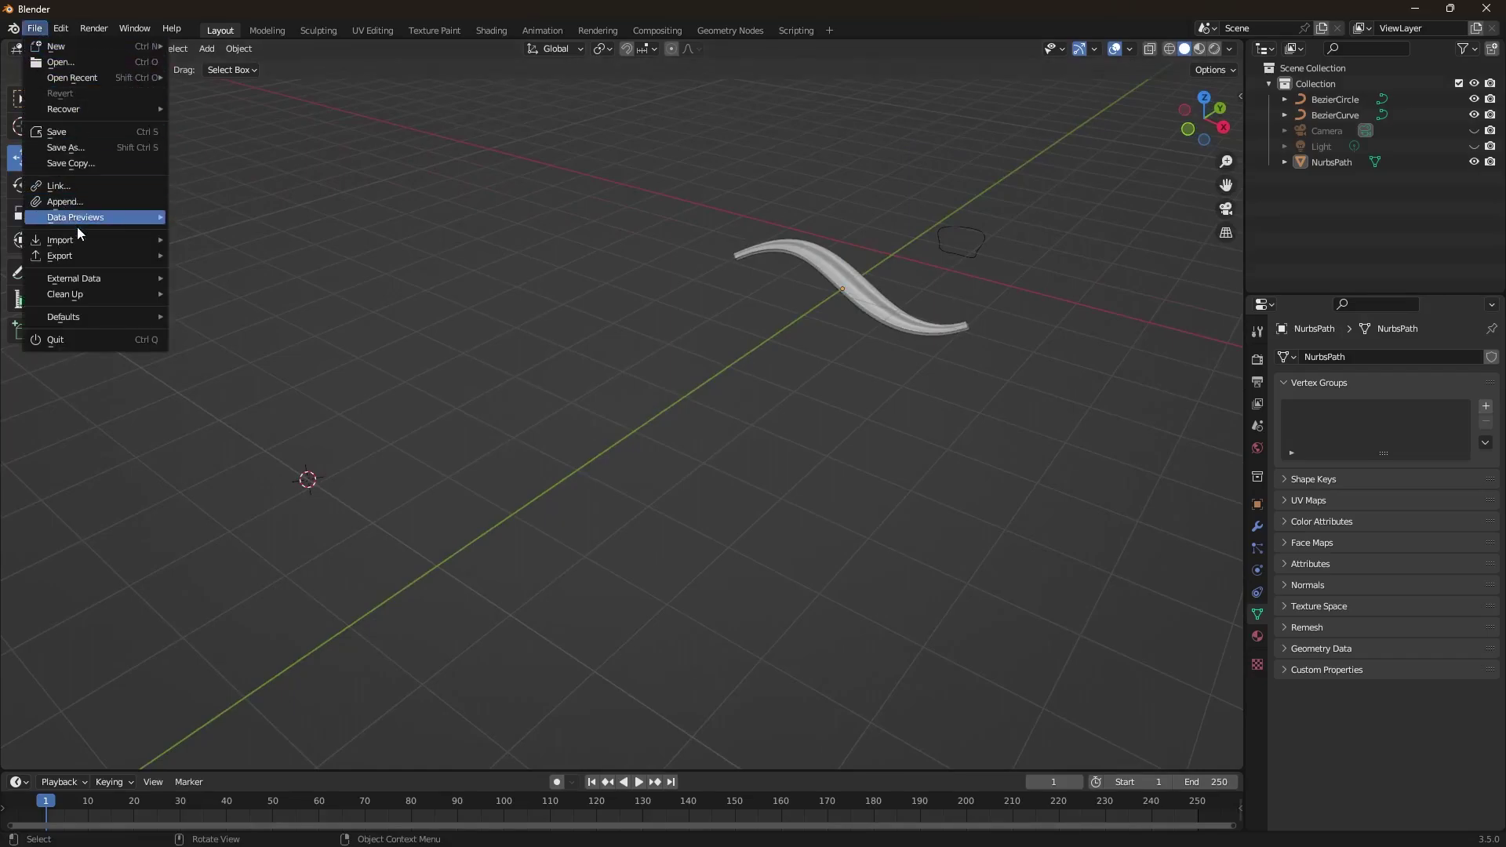
{"action": "mouse_move", "coordinate": [73, 239]}
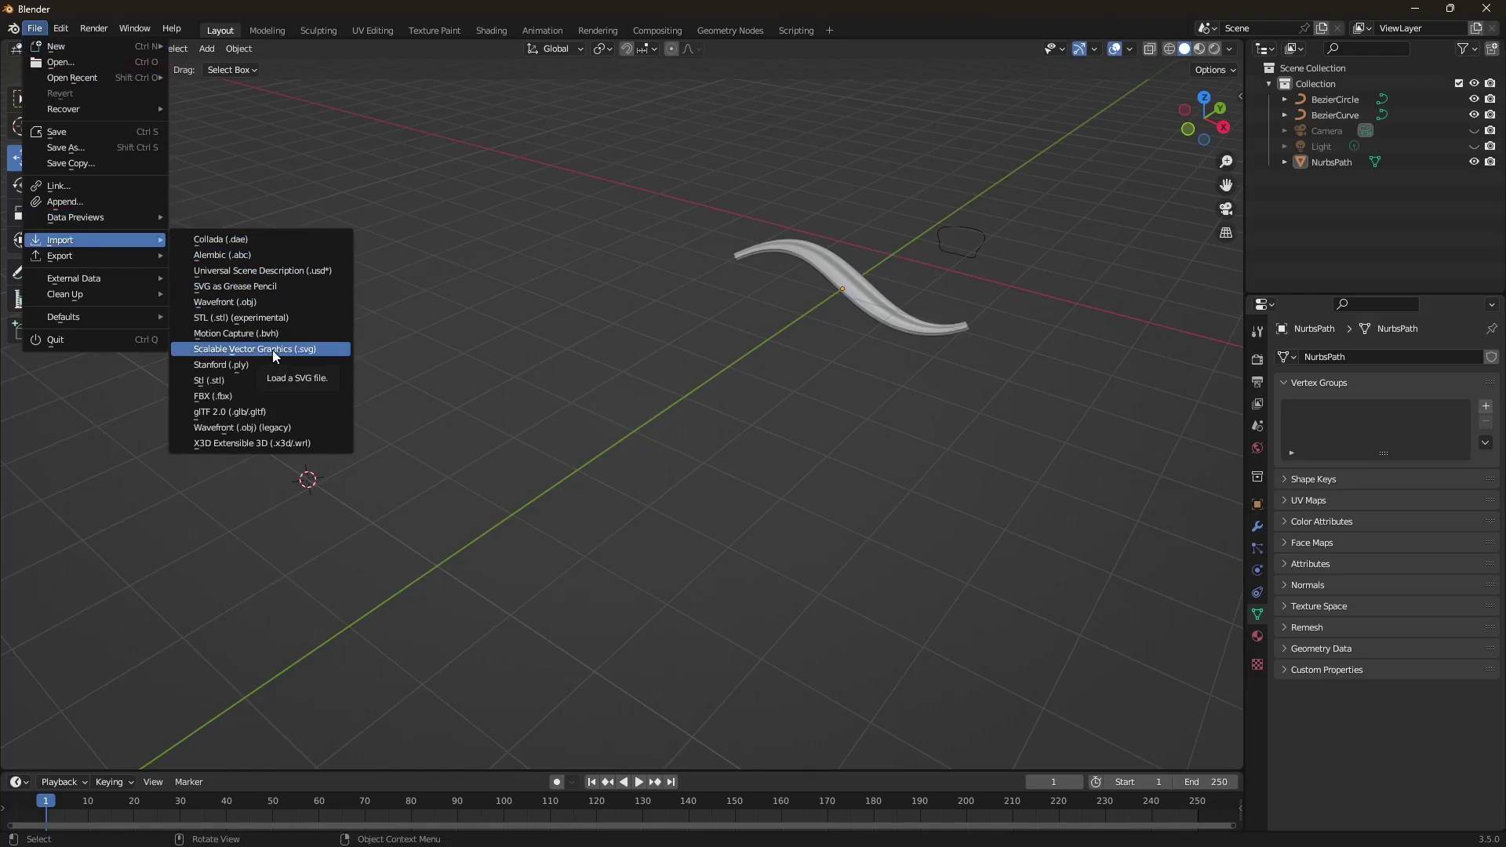
{"action": "left_click", "coordinate": [269, 350]}
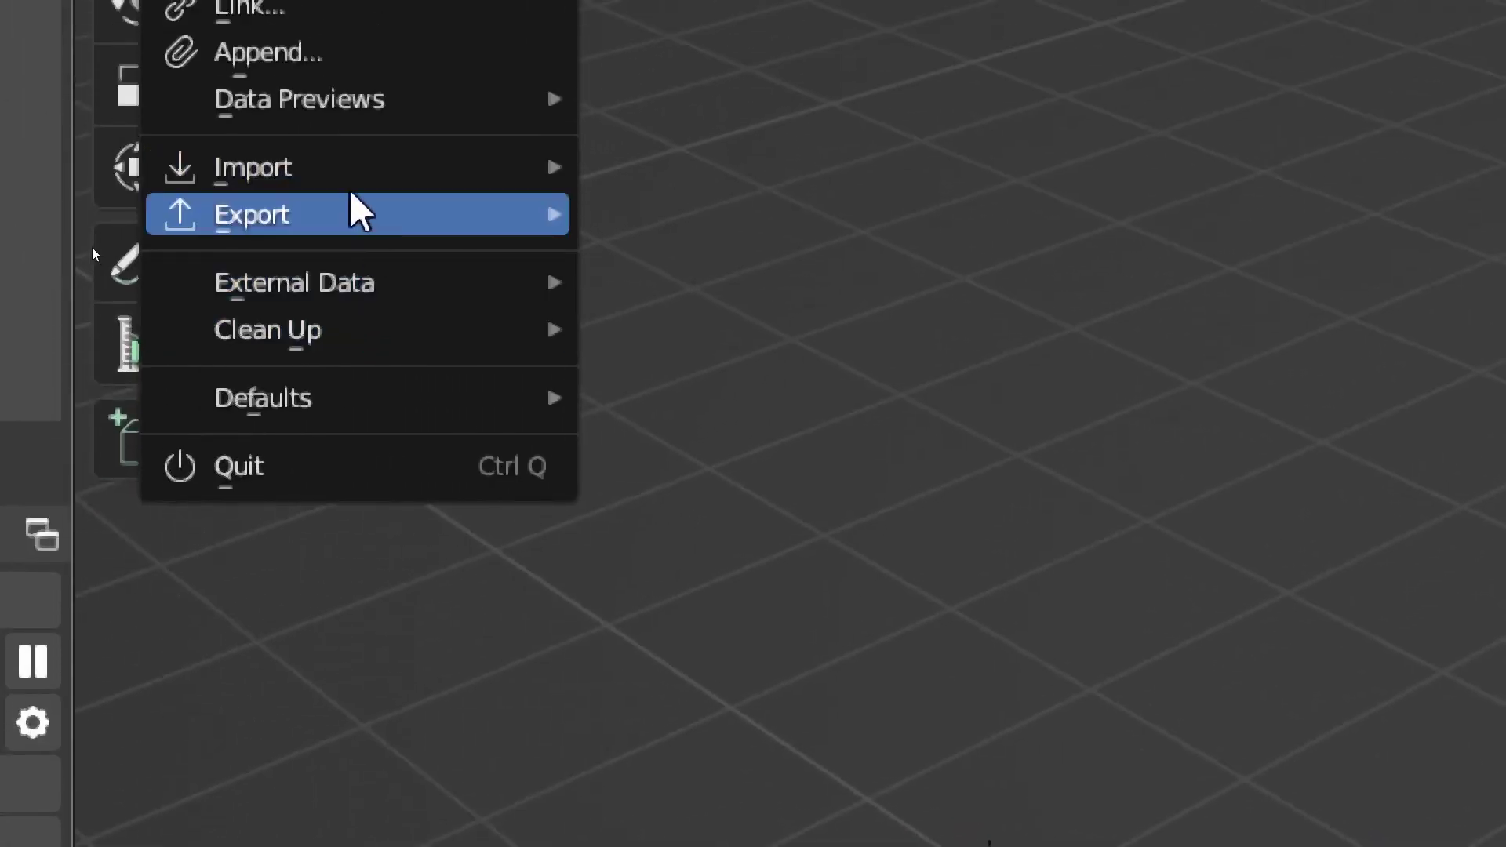
{"action": "mouse_move", "coordinate": [413, 186]}
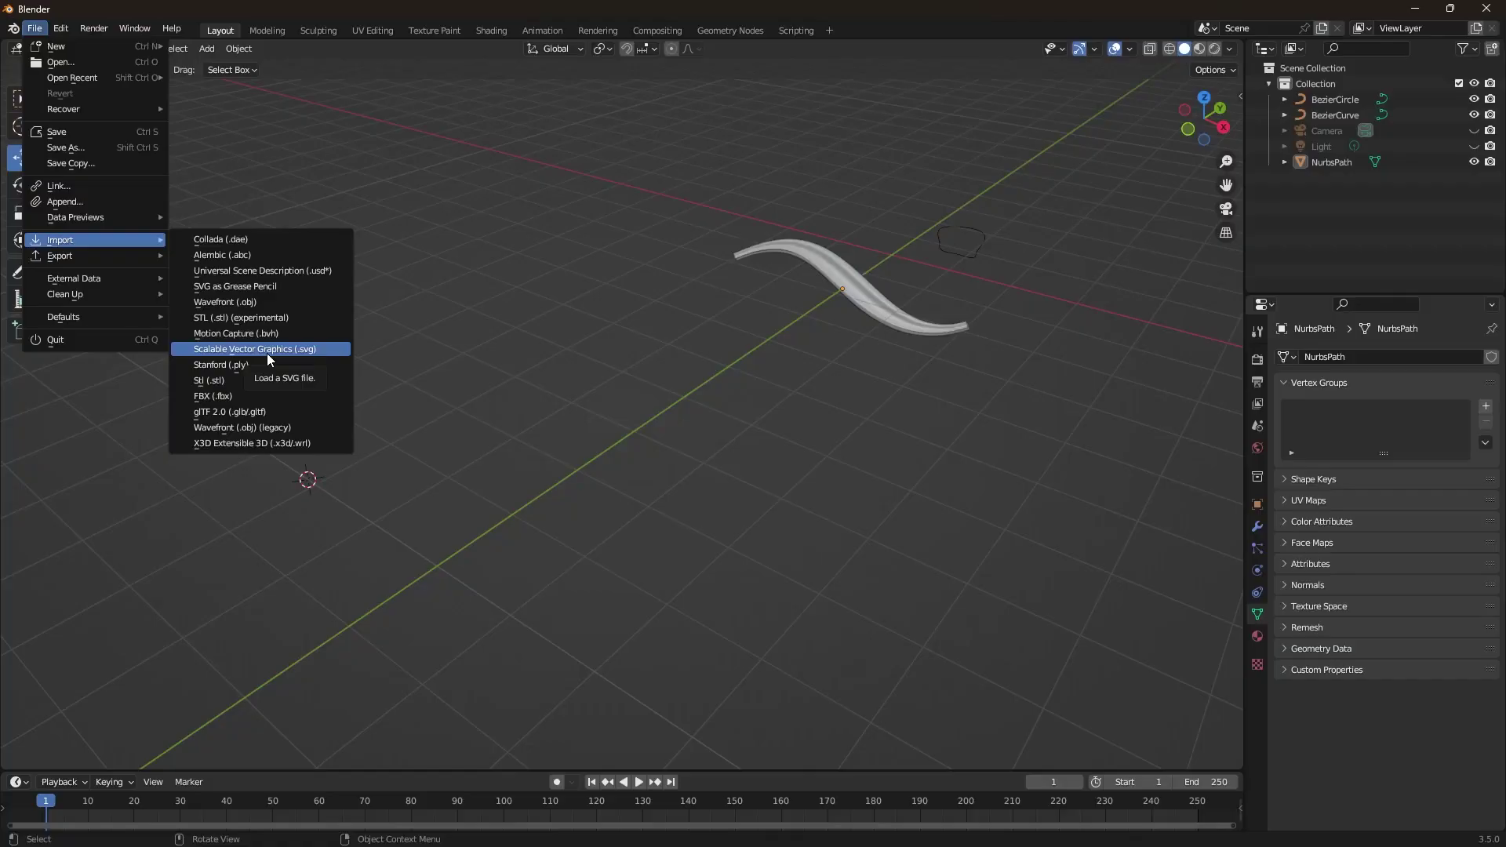
{"action": "left_click", "coordinate": [266, 353]}
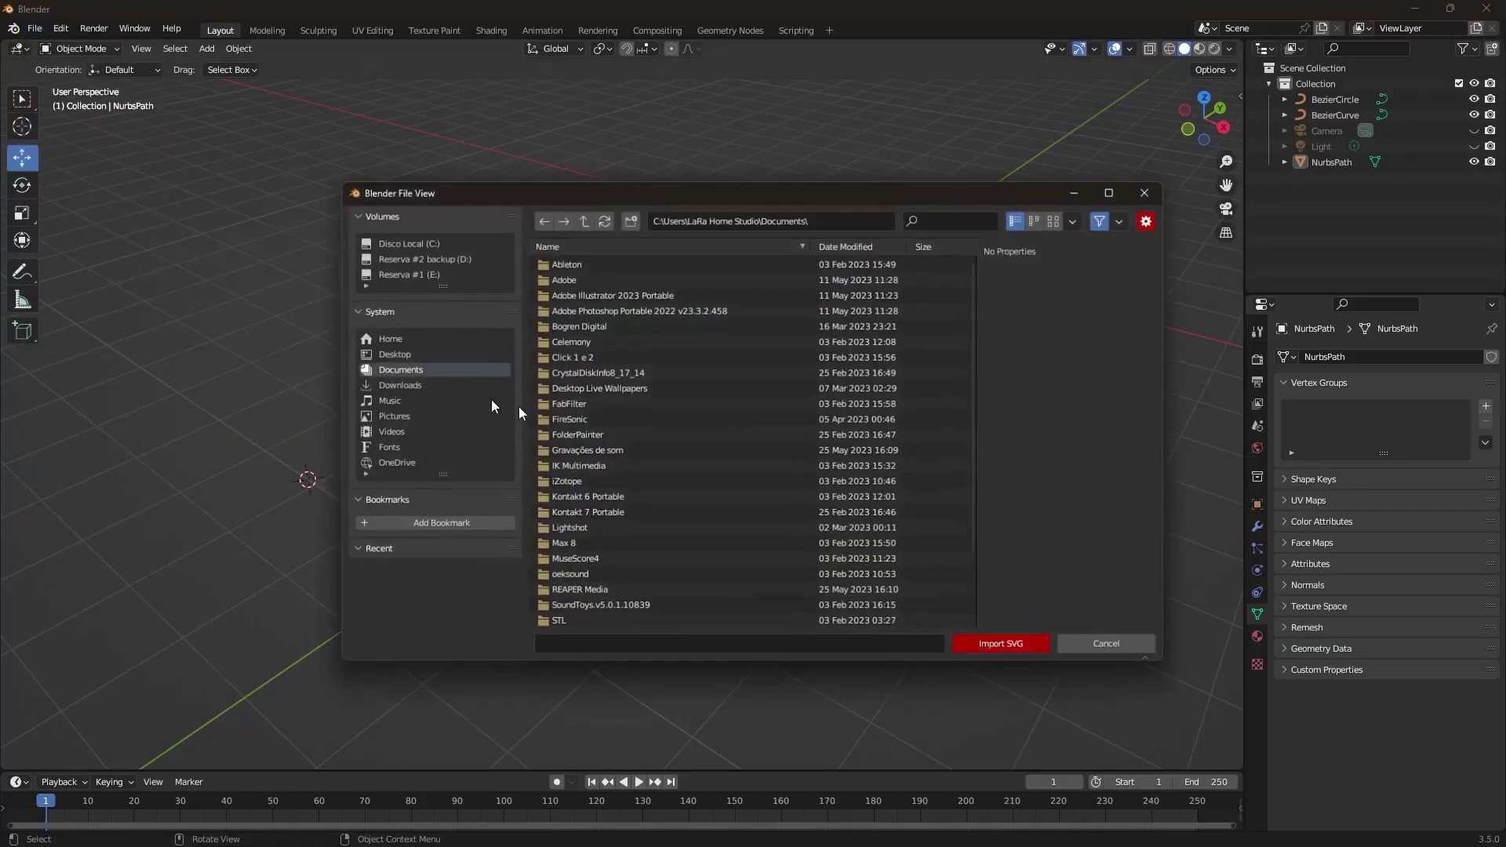
{"action": "left_click", "coordinate": [397, 384]}
{"action": "left_click", "coordinate": [565, 262]}
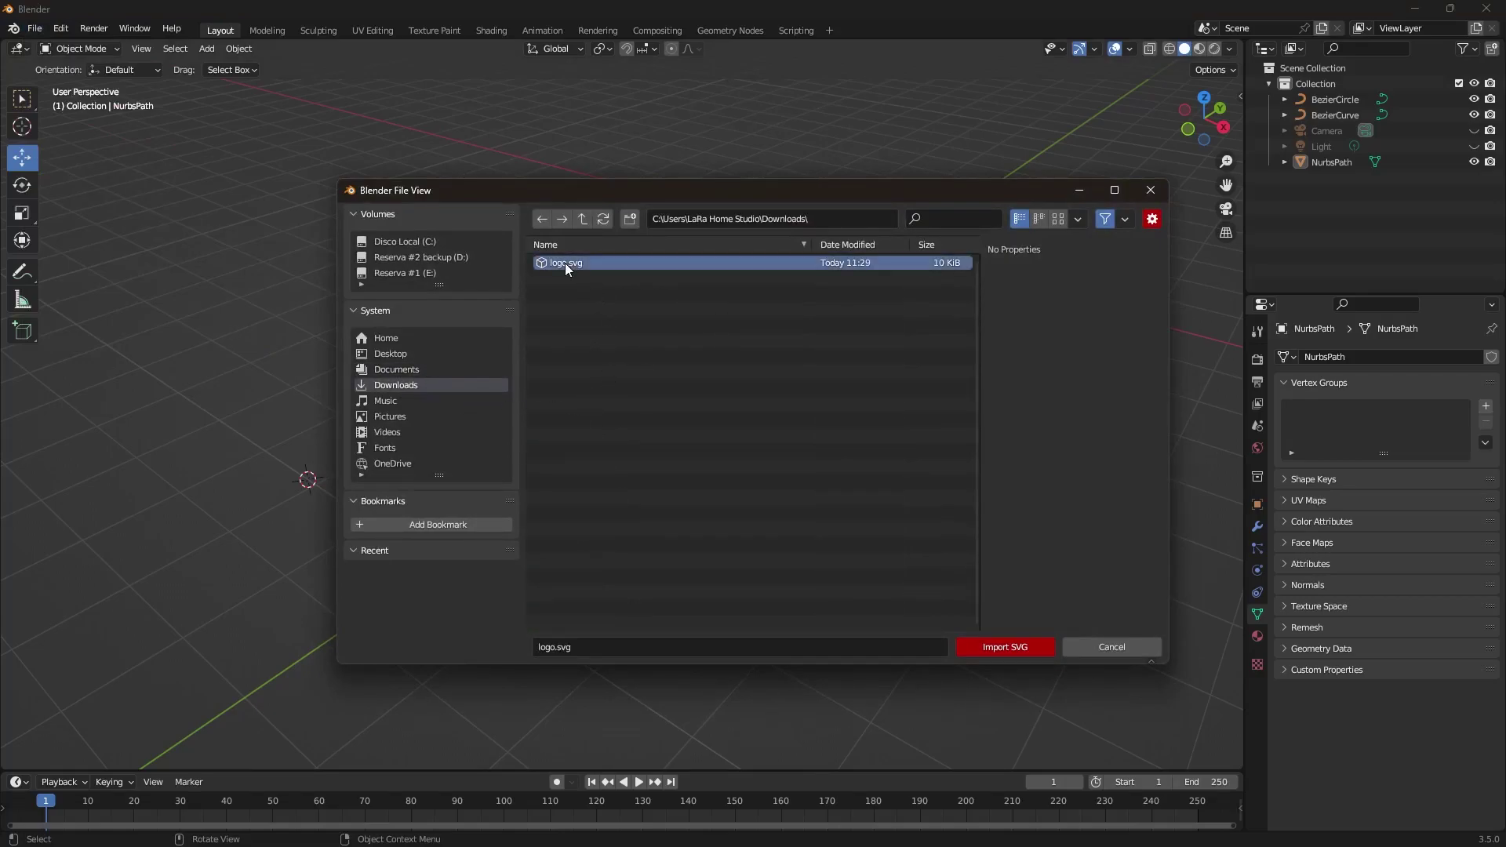
{"action": "left_click", "coordinate": [998, 646]}
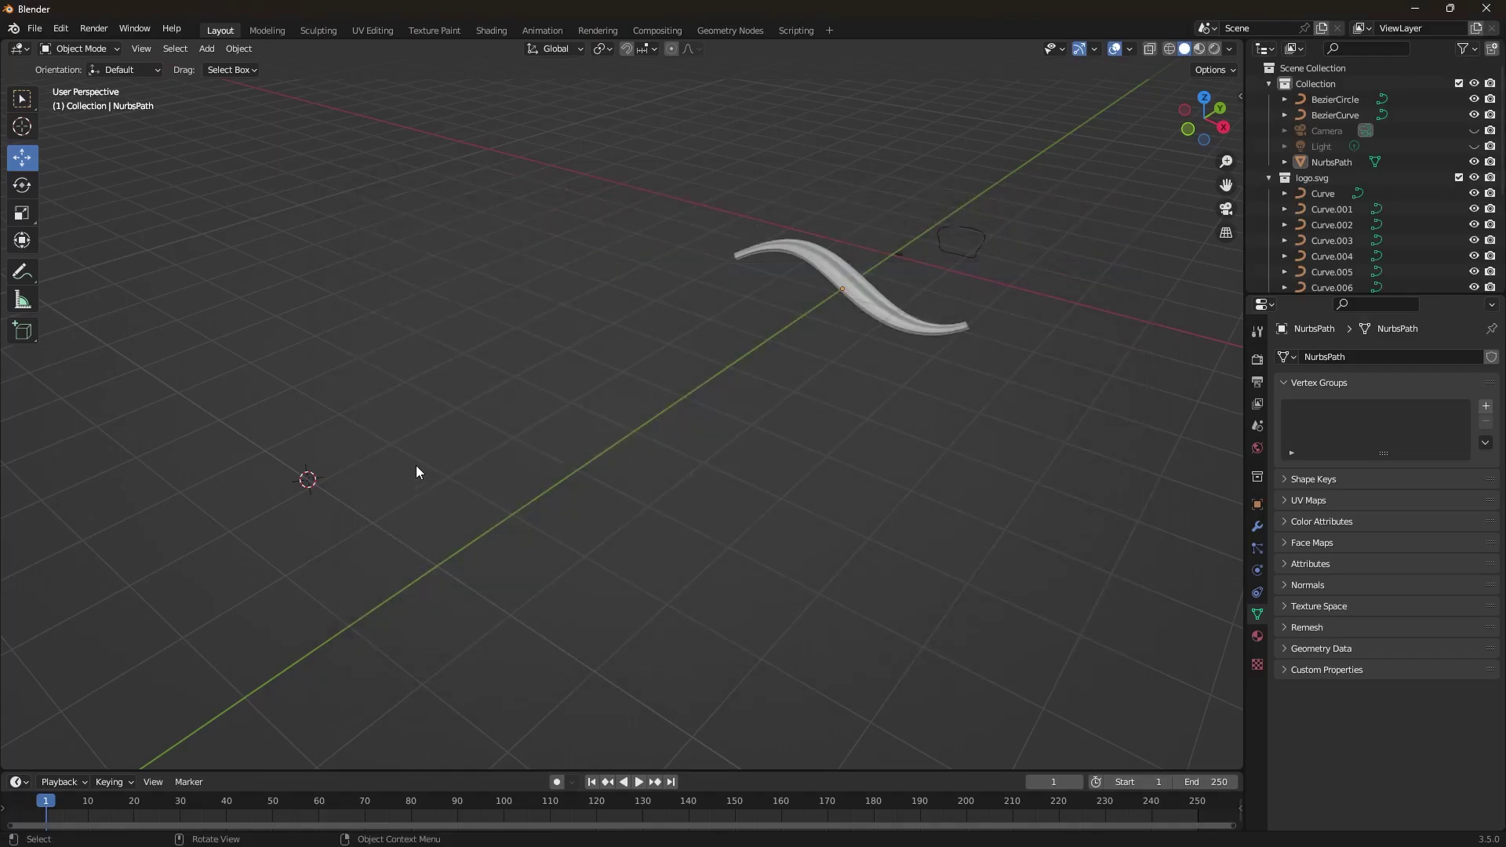
Step: Search the area around the 3D cursor and the rest of the scene for the imported logo
{"action": "left_click_drag", "start_coordinate": [410, 401], "coordinate": [224, 539]}
{"action": "left_click", "coordinate": [23, 212]}
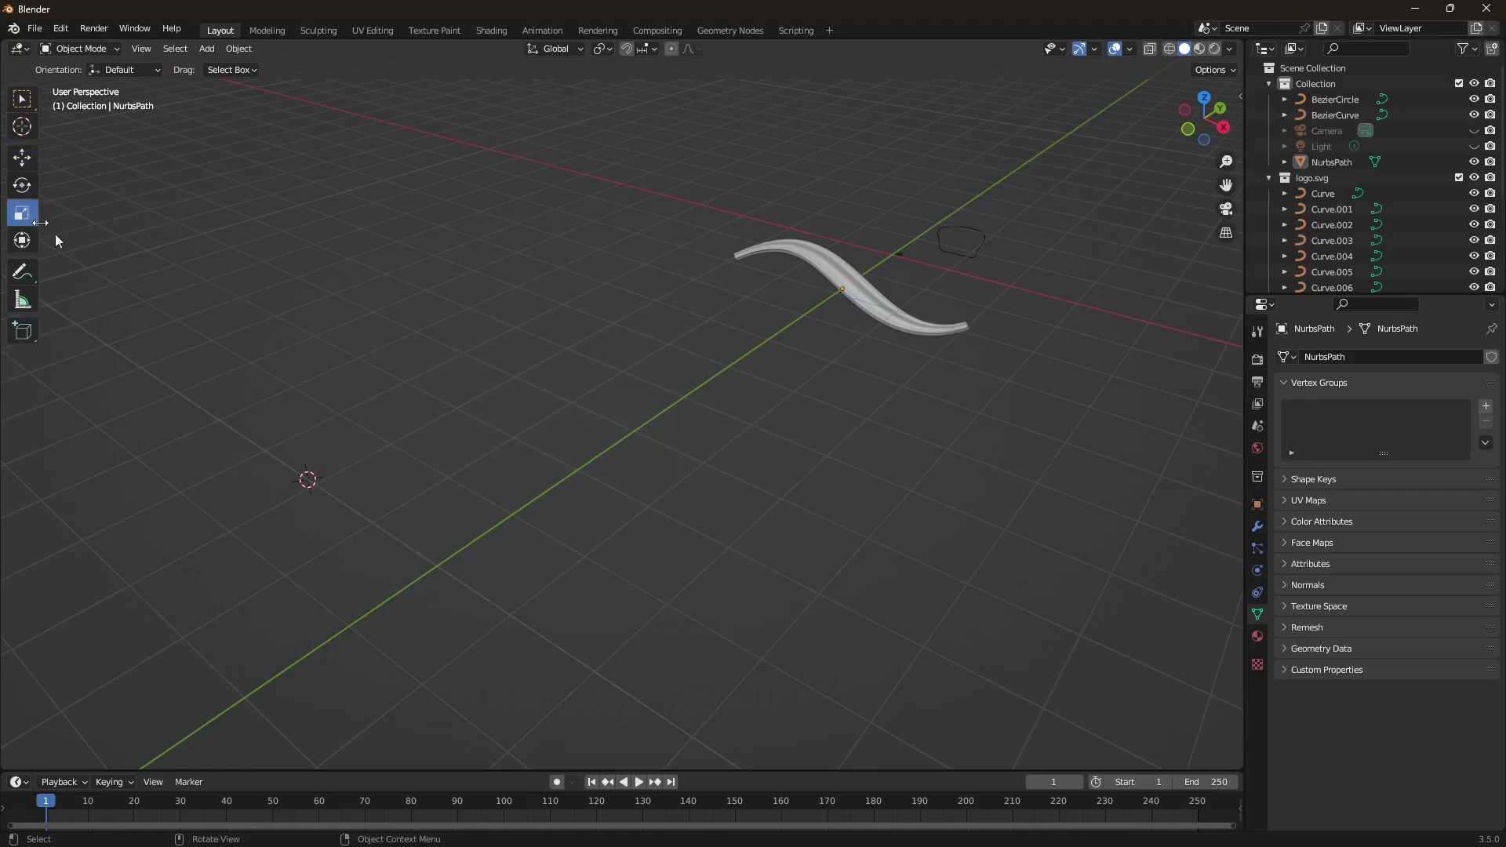
{"action": "scroll", "coordinate": [317, 489], "scroll_direction": "up", "scroll_amount": 2}
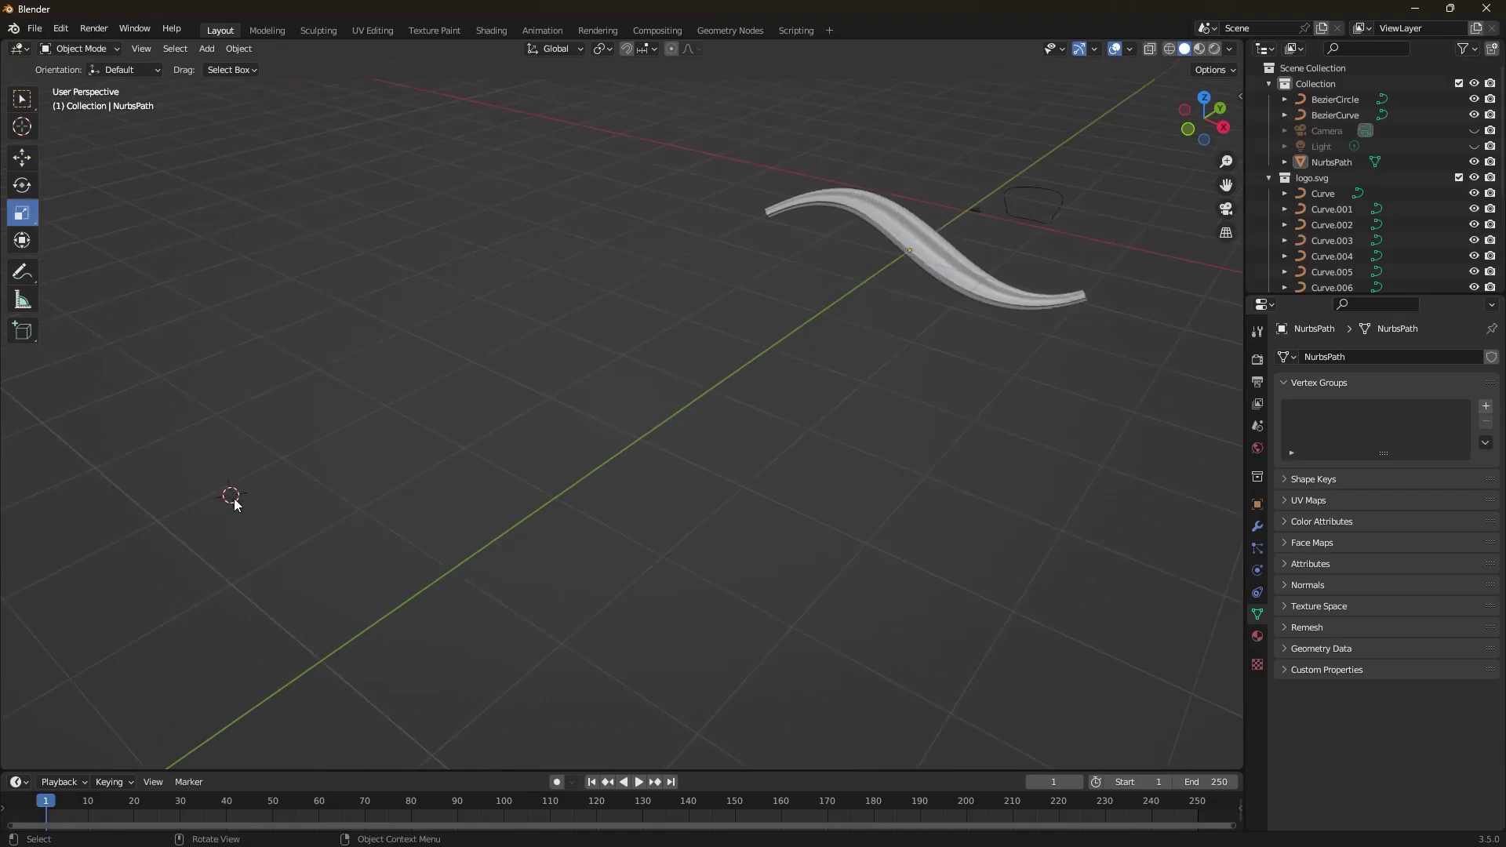
{"action": "scroll", "coordinate": [180, 506], "scroll_direction": "up", "scroll_amount": 1}
{"action": "middle_click_drag", "start_coordinate": [194, 500], "coordinate": [783, 317], "text": "shift"}
{"action": "scroll", "coordinate": [358, 433], "scroll_direction": "up", "scroll_amount": 4}
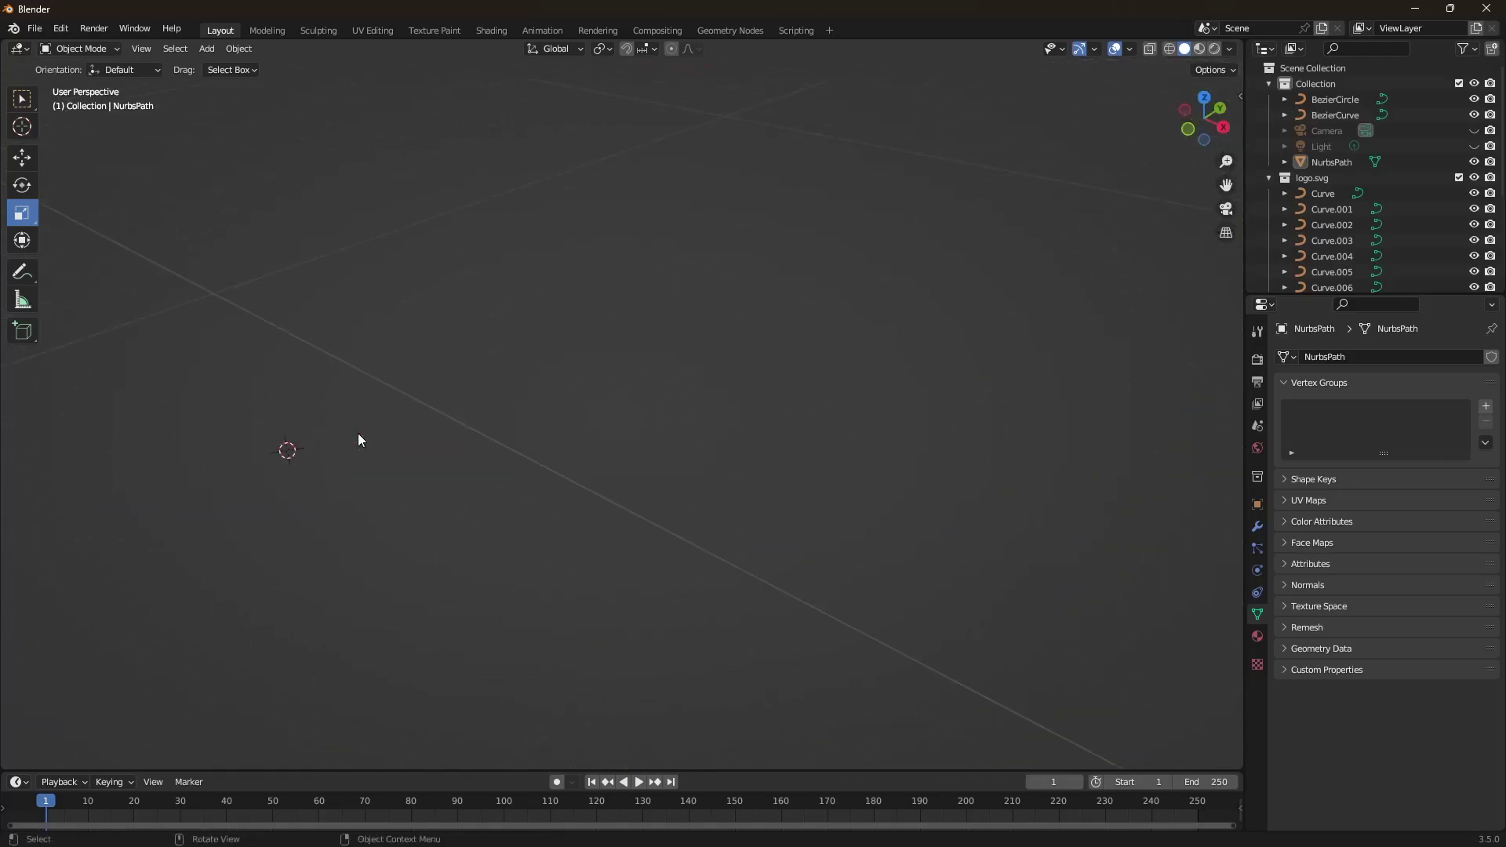
{"action": "scroll", "coordinate": [418, 497], "scroll_direction": "down", "scroll_amount": 4}
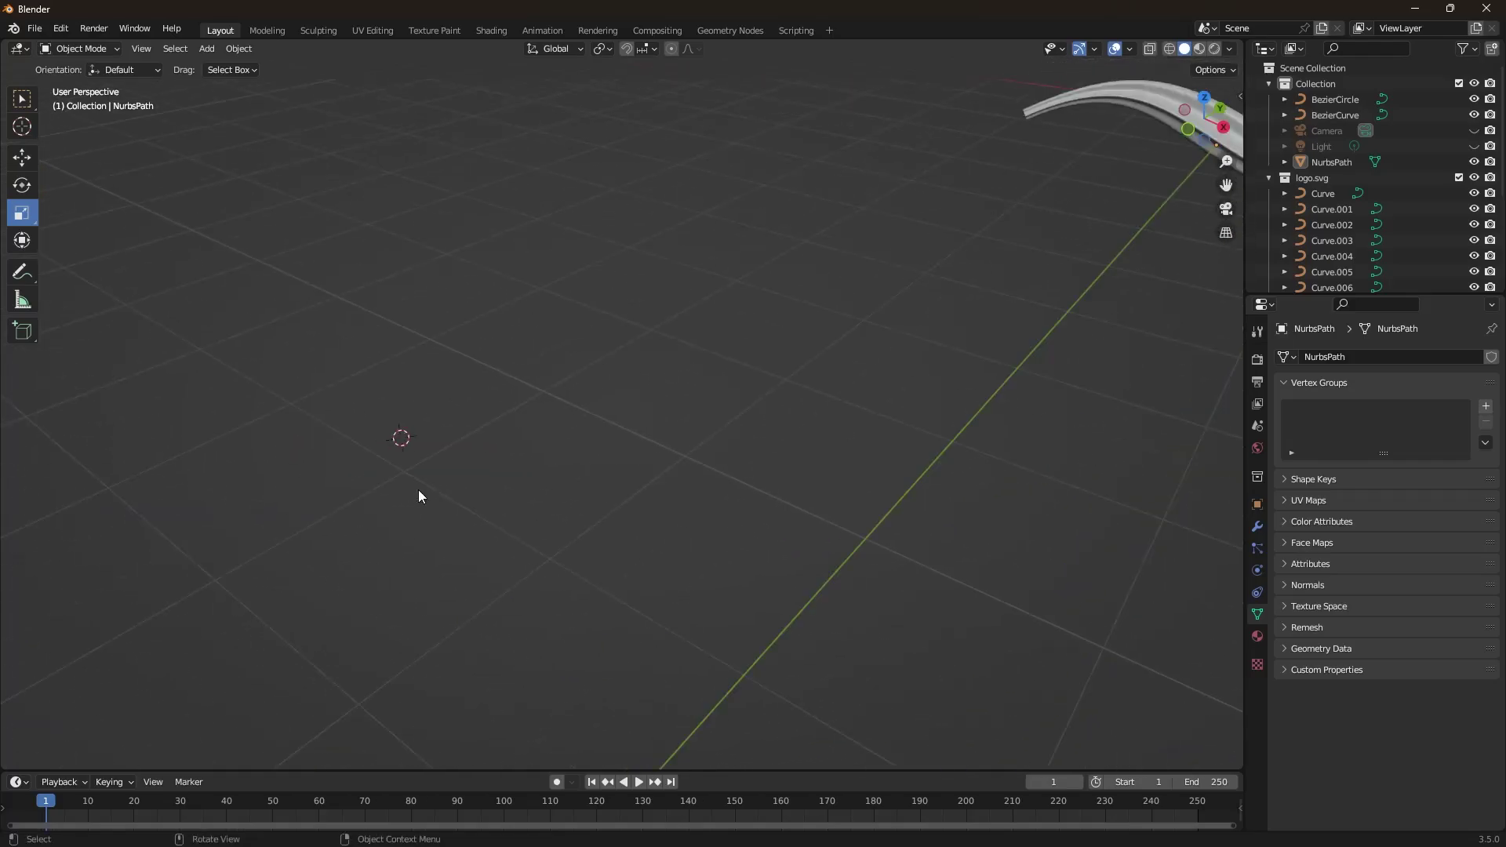
{"action": "left_click_drag", "start_coordinate": [363, 375], "coordinate": [538, 533]}
{"action": "left_click_drag", "start_coordinate": [502, 381], "coordinate": [330, 546]}
{"action": "middle_click_drag", "start_coordinate": [652, 481], "coordinate": [804, 525]}
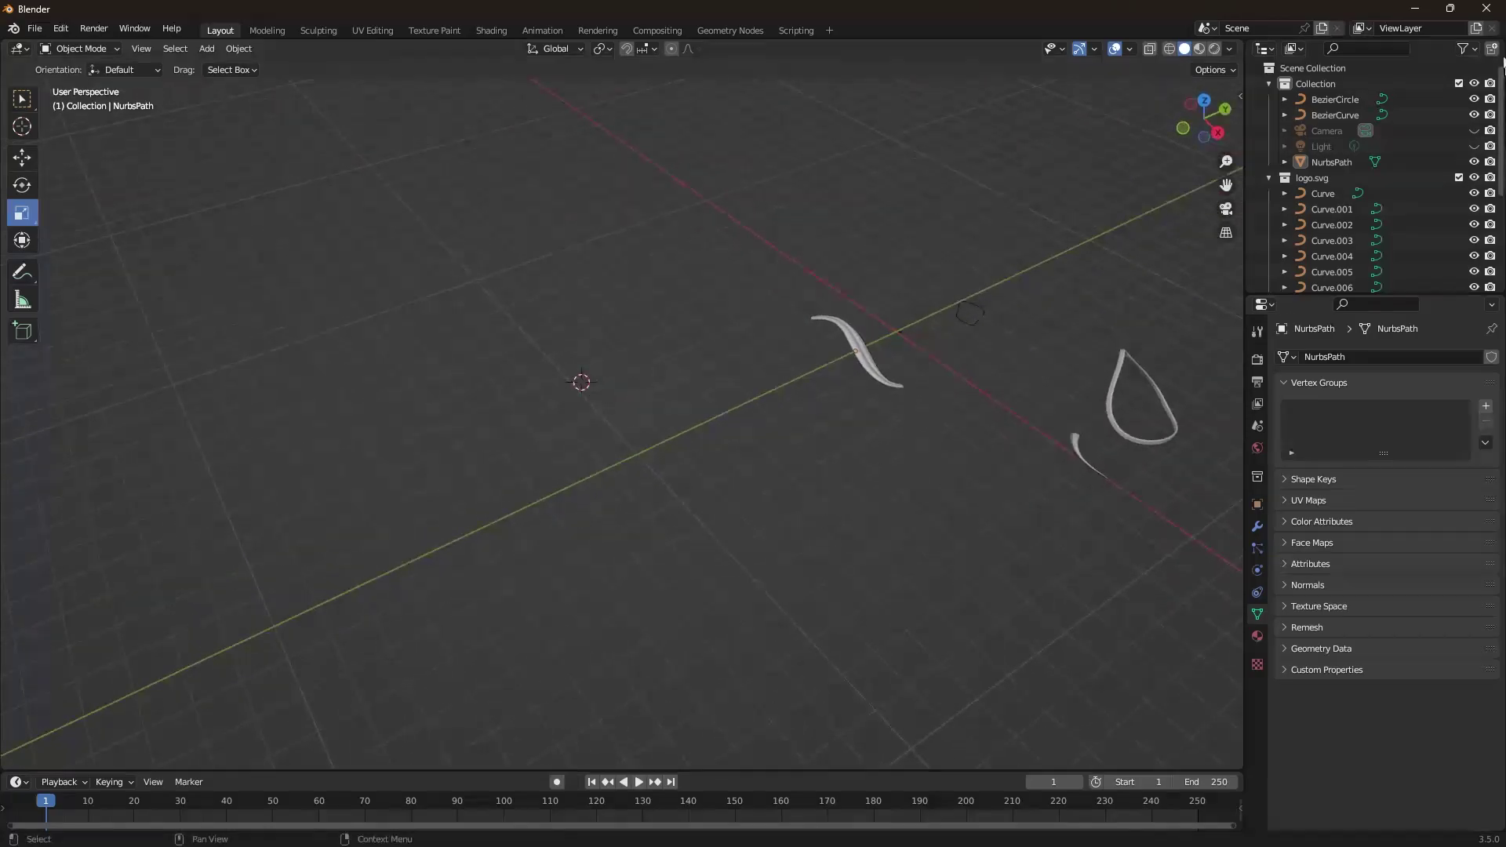
Step: Close the current Blender session without saving, relaunch Blender 3.5, and dismiss the splash screen to start with the default scene
{"action": "left_click", "coordinate": [1487, 8]}
{"action": "left_click", "coordinate": [817, 462]}
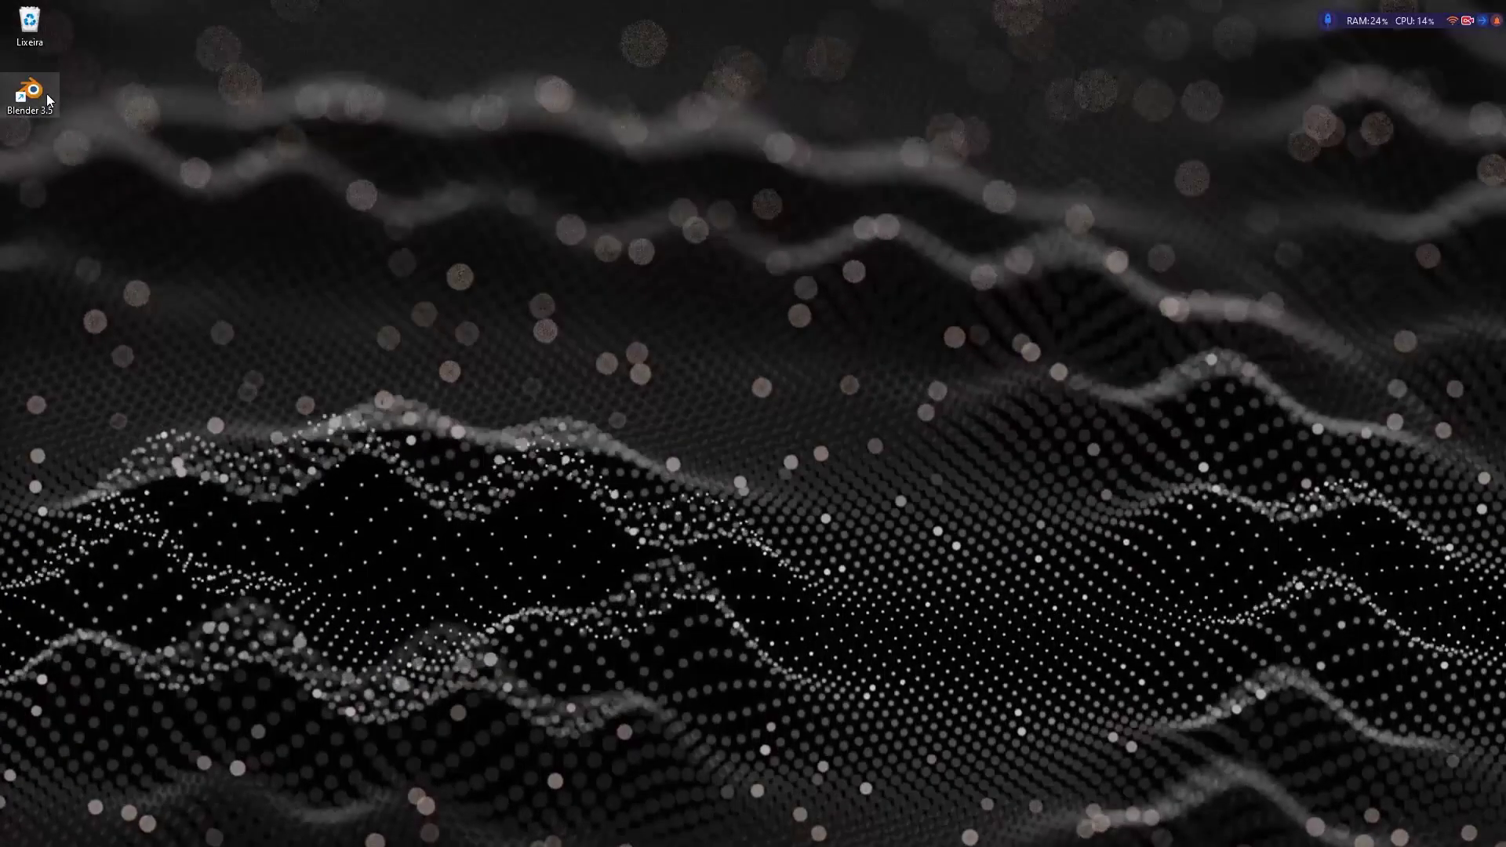
{"action": "double_click", "coordinate": [46, 98]}
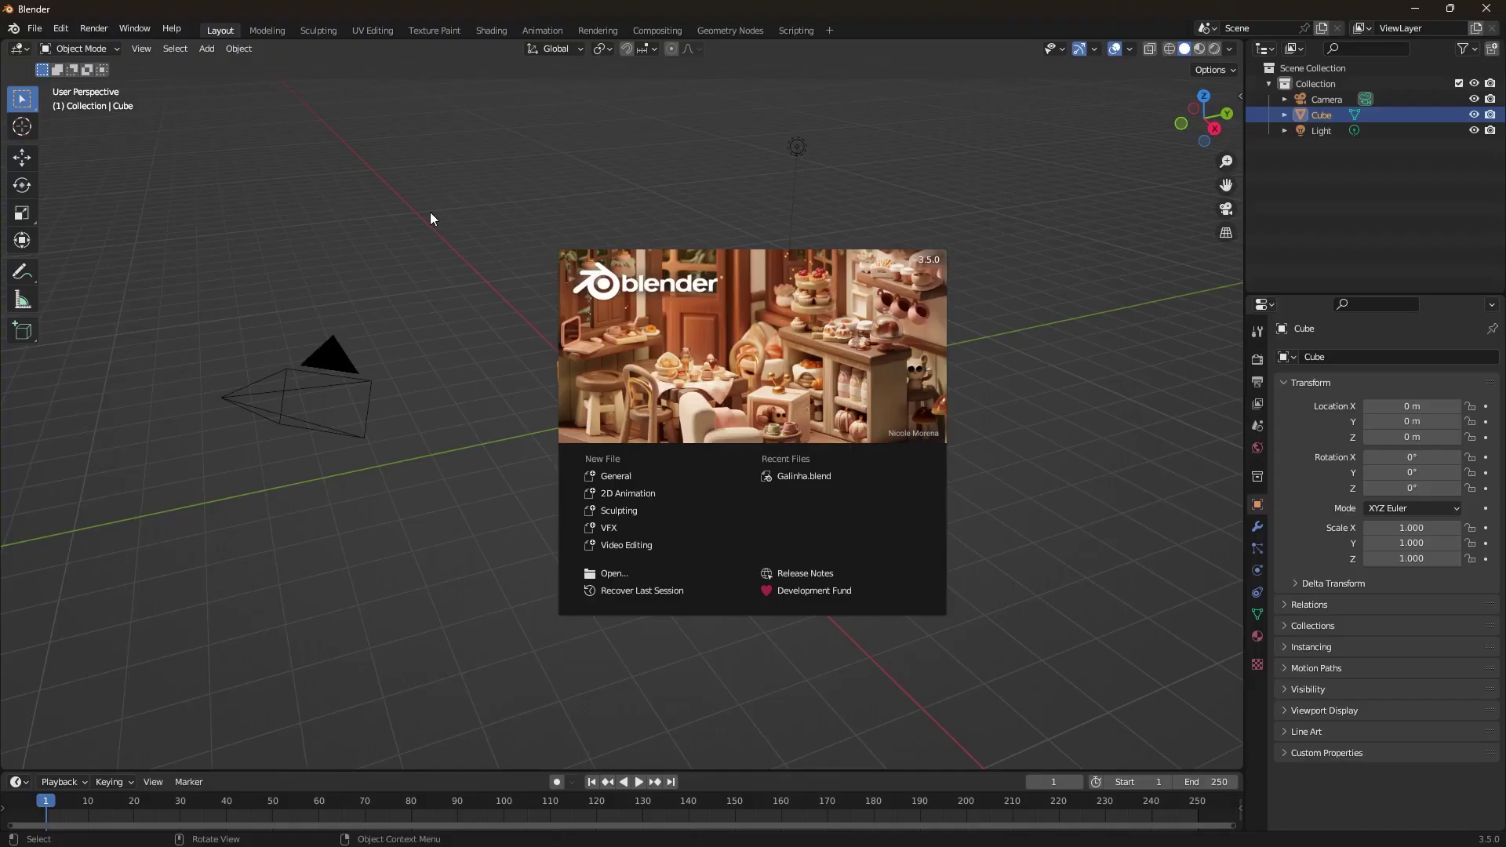
{"action": "left_click", "coordinate": [430, 214]}
Step: Hide the camera and the light in the viewport and delete the default cube
{"action": "left_click", "coordinate": [358, 374]}
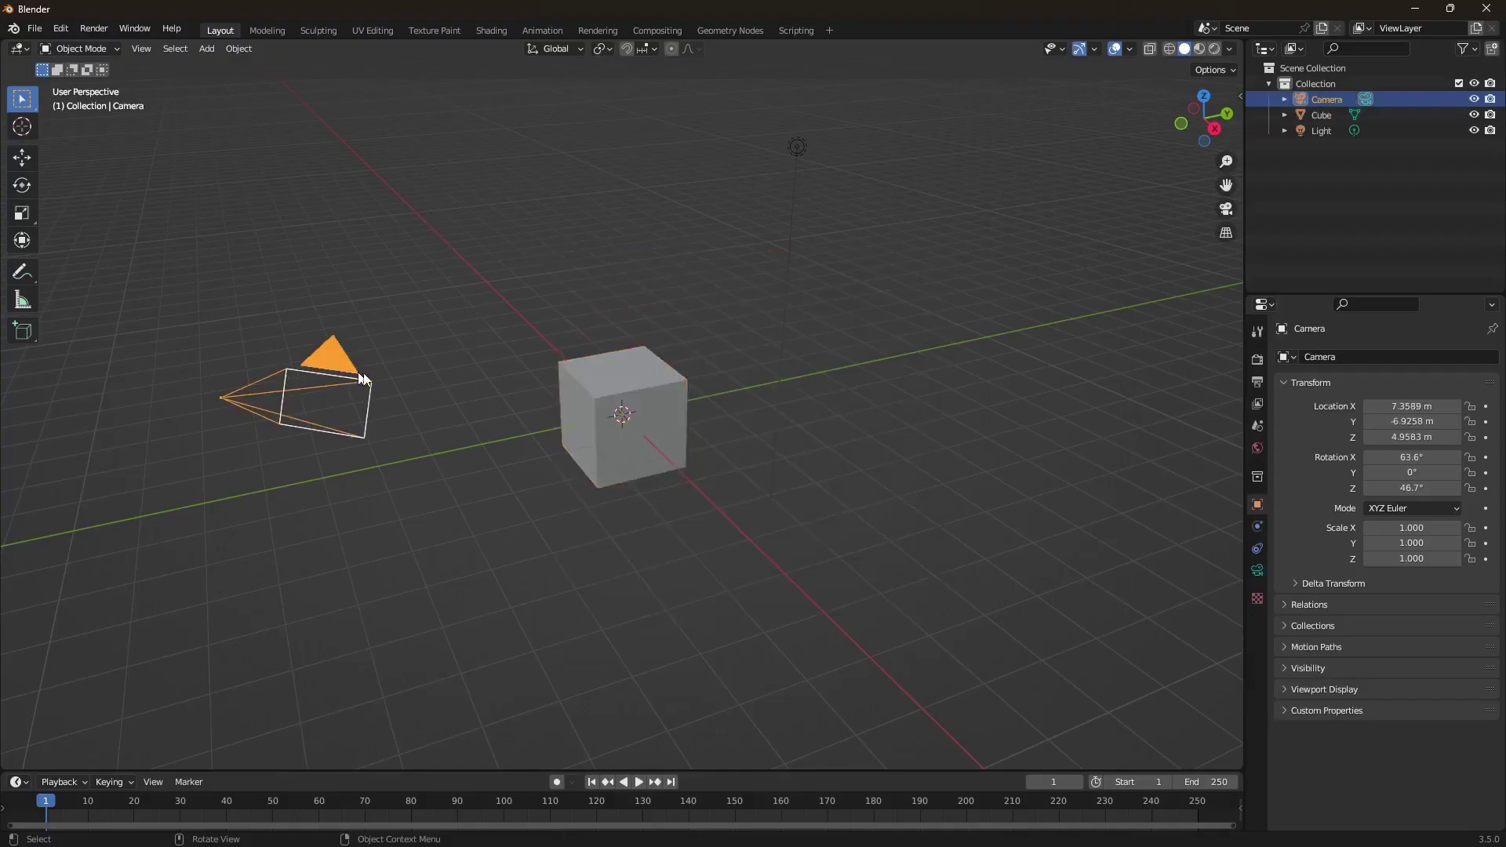
{"action": "left_click", "coordinate": [798, 146], "text": "shift"}
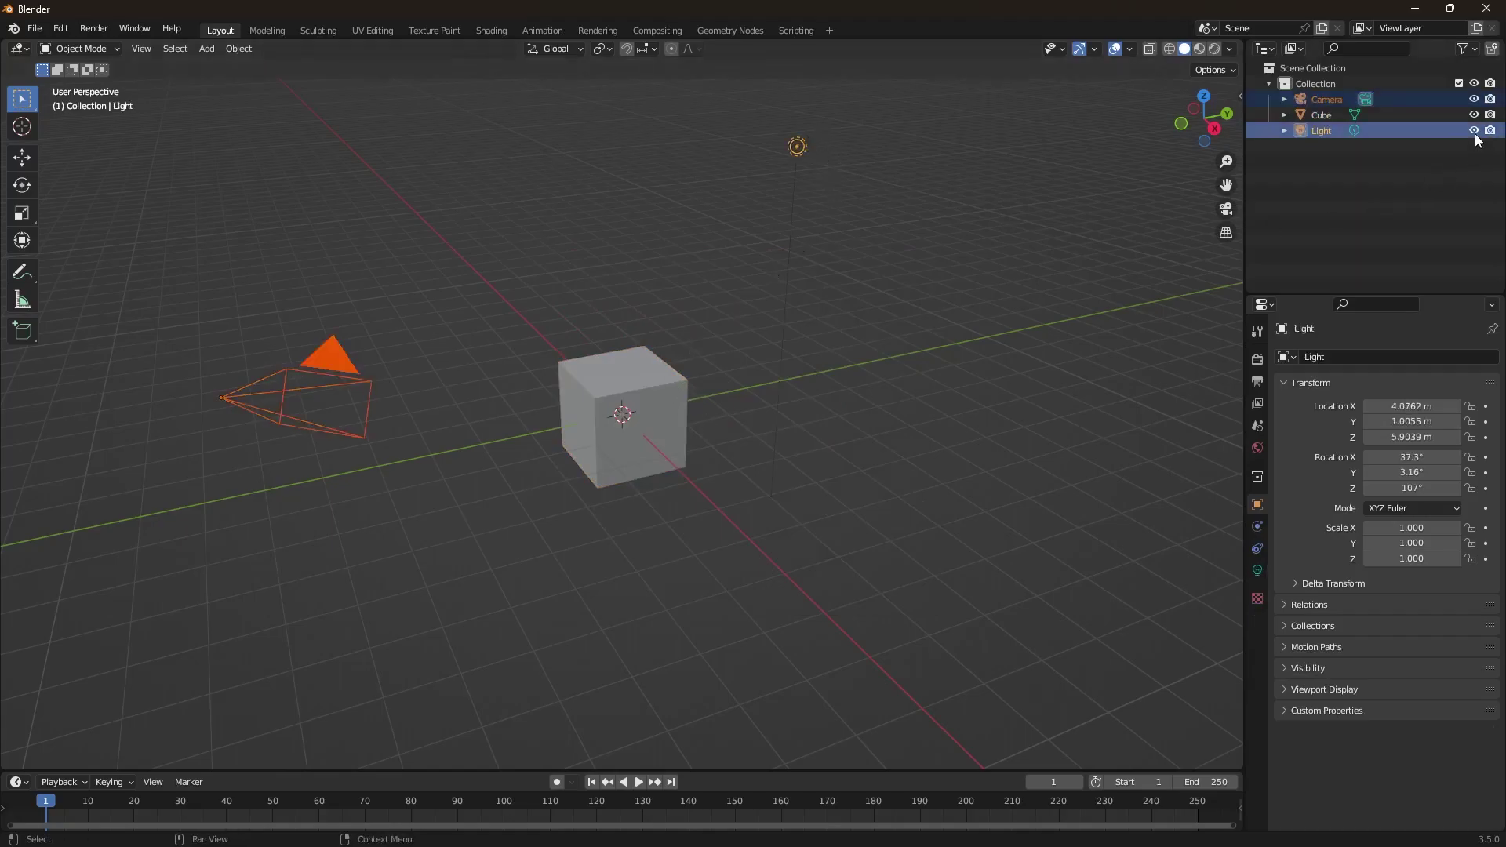
{"action": "left_click", "coordinate": [1476, 99]}
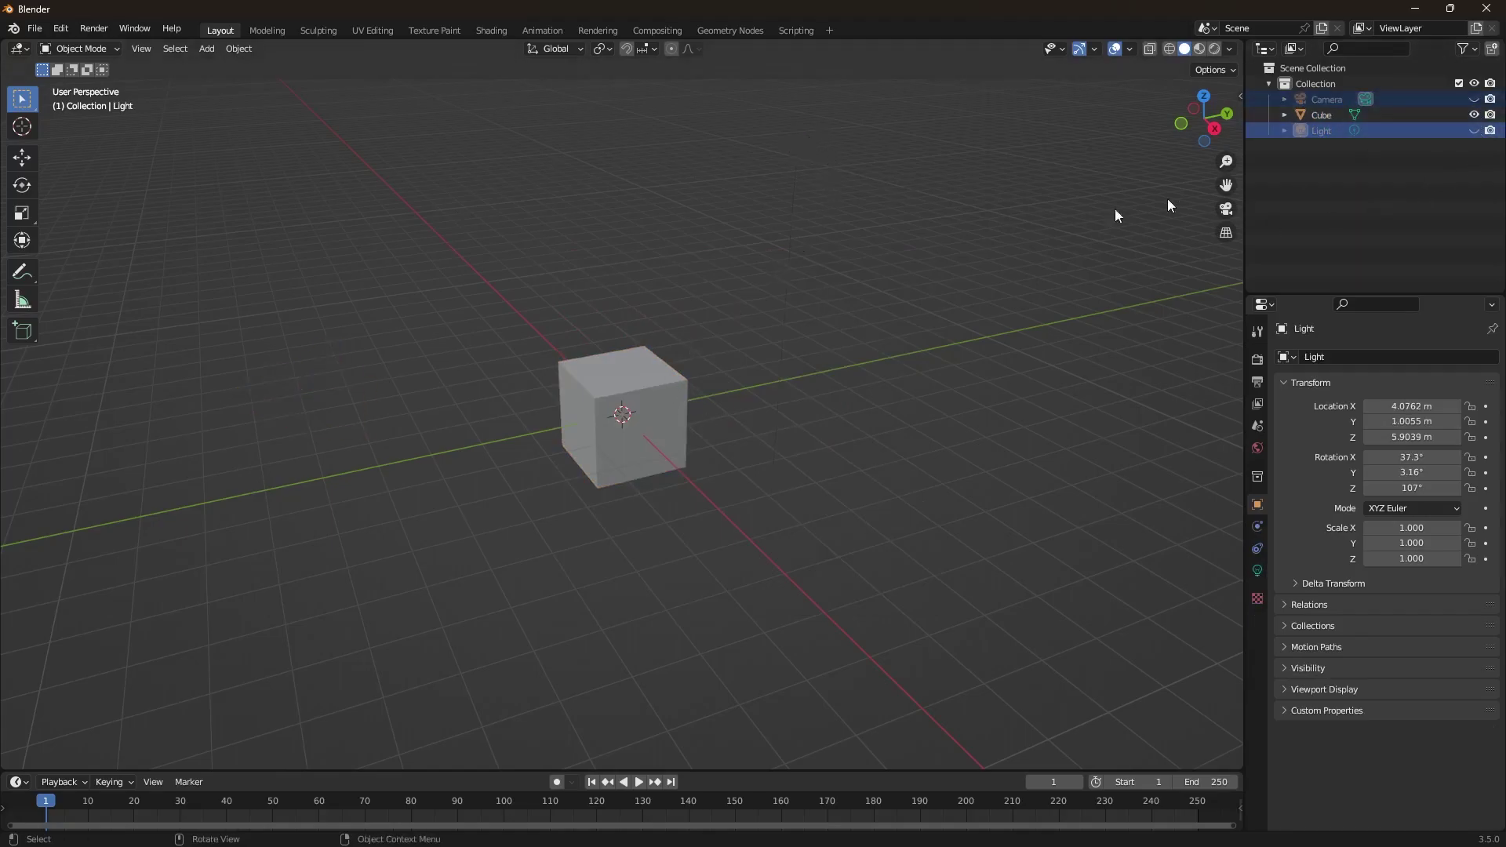
{"action": "left_click", "coordinate": [591, 379]}
{"action": "key", "text": "Delete"}
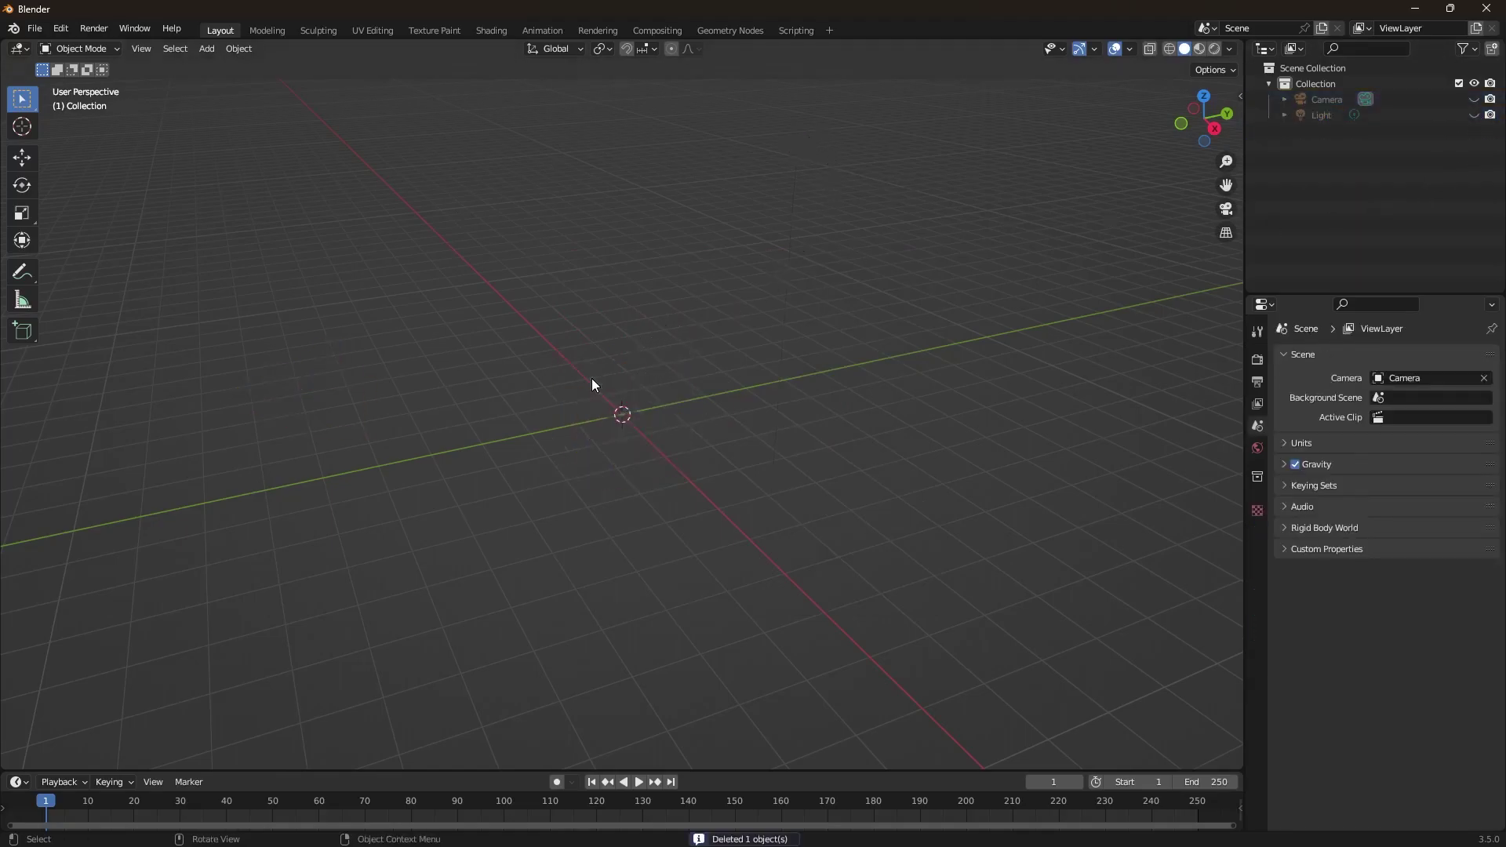
Step: Import the Scalable Vector Graphics file logo.svg from the Downloads folder into the emptied scene
{"action": "left_click", "coordinate": [35, 29]}
{"action": "mouse_move", "coordinate": [69, 240]}
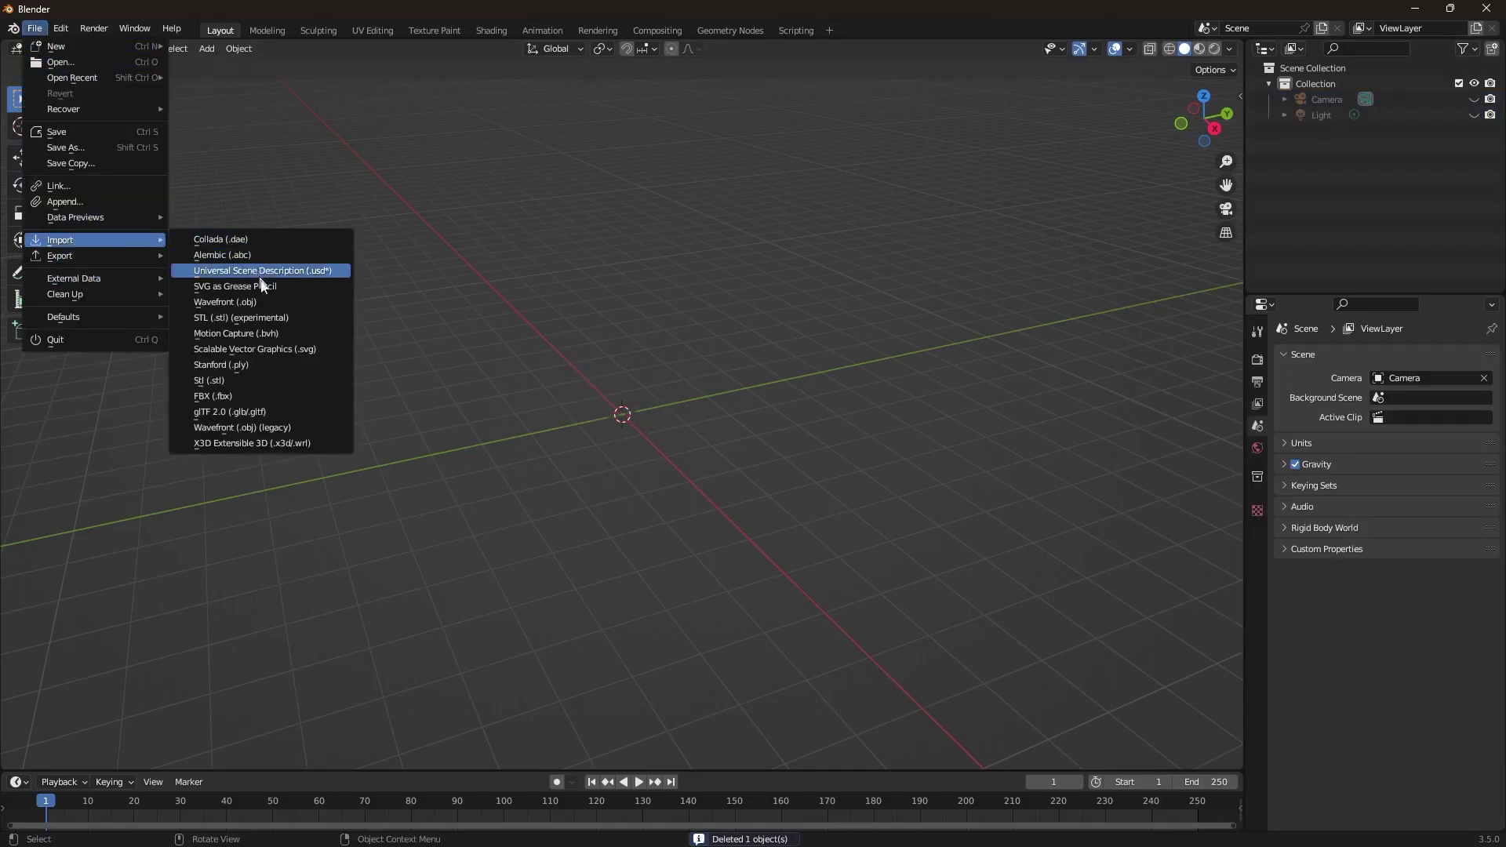
{"action": "left_click", "coordinate": [255, 350]}
{"action": "left_click", "coordinate": [424, 386]}
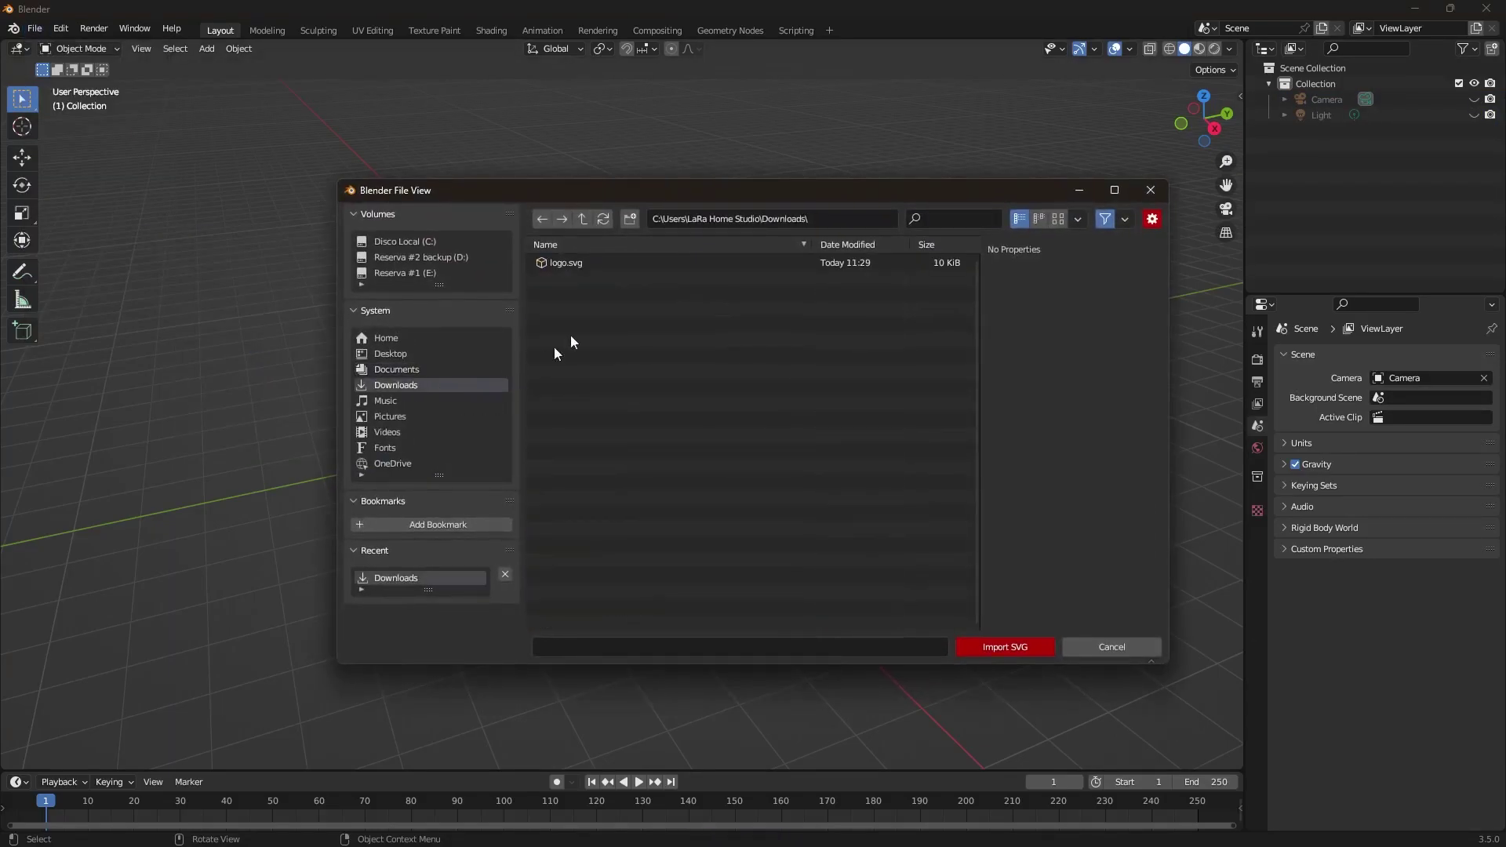
{"action": "left_click", "coordinate": [559, 264]}
{"action": "left_click", "coordinate": [998, 647]}
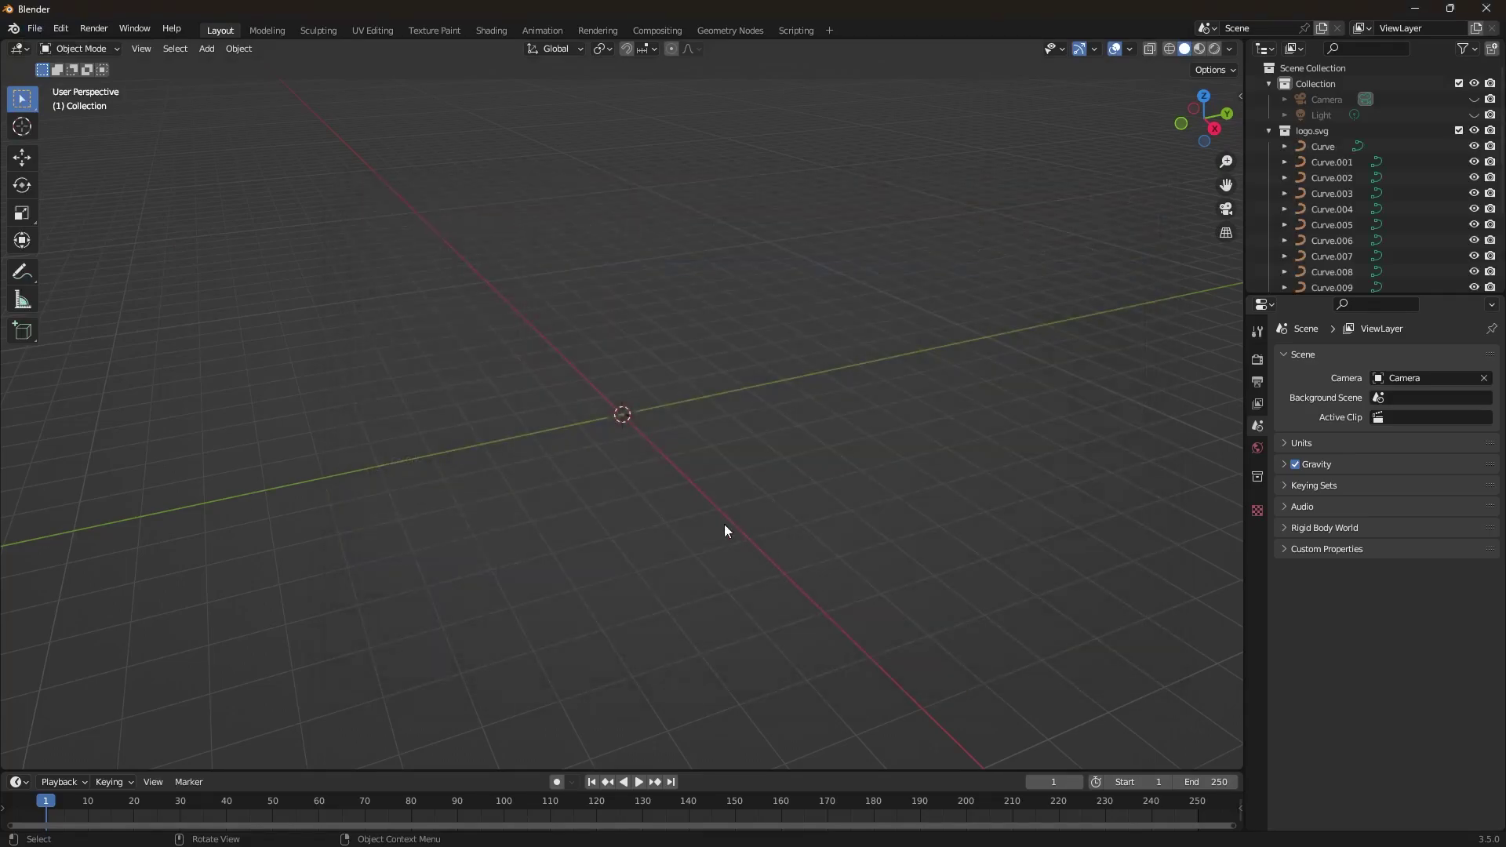
Step: Select all the imported logo curves and scale them up uniformly to about 62
{"action": "scroll", "coordinate": [644, 426], "scroll_direction": "up", "scroll_amount": 5}
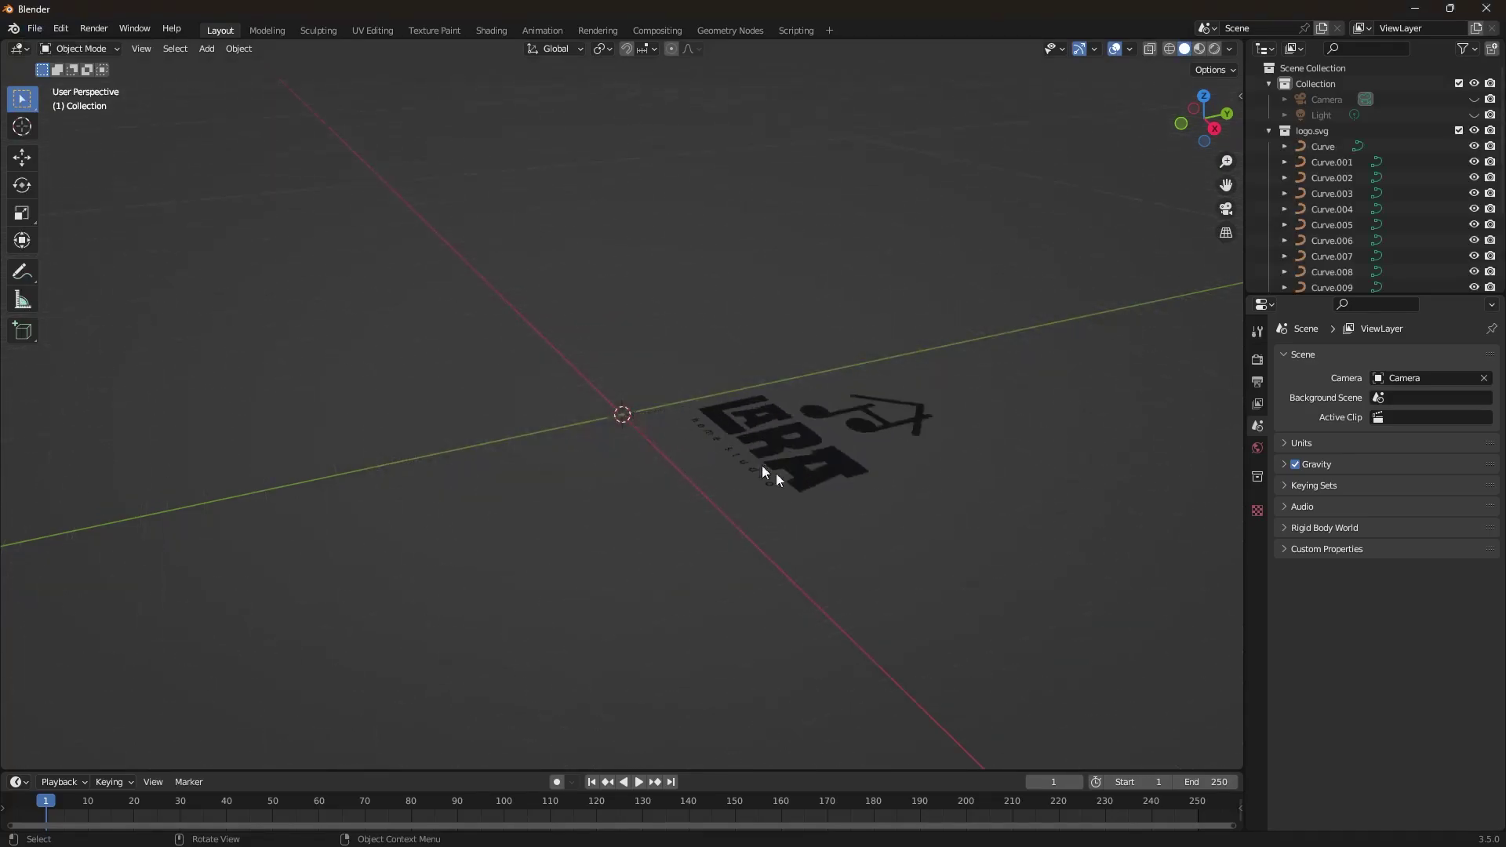
{"action": "left_click", "coordinate": [773, 469]}
{"action": "middle_click_drag", "start_coordinate": [861, 536], "coordinate": [995, 544]}
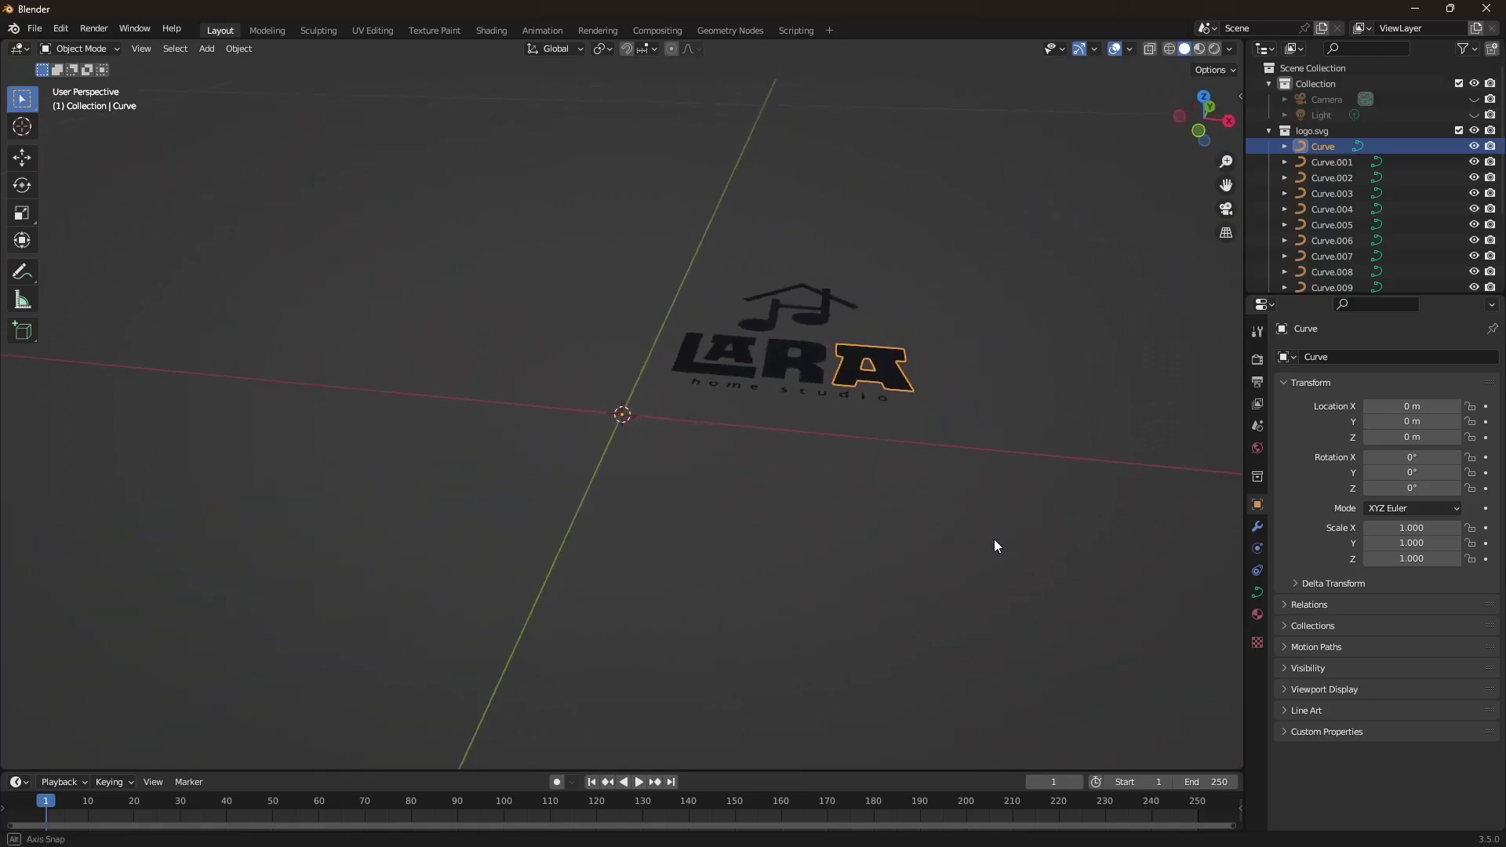
{"action": "left_click_drag", "start_coordinate": [1020, 252], "coordinate": [654, 417]}
{"action": "middle_click_drag", "start_coordinate": [811, 524], "coordinate": [759, 575]}
{"action": "scroll", "coordinate": [761, 568], "scroll_direction": "down", "scroll_amount": 10}
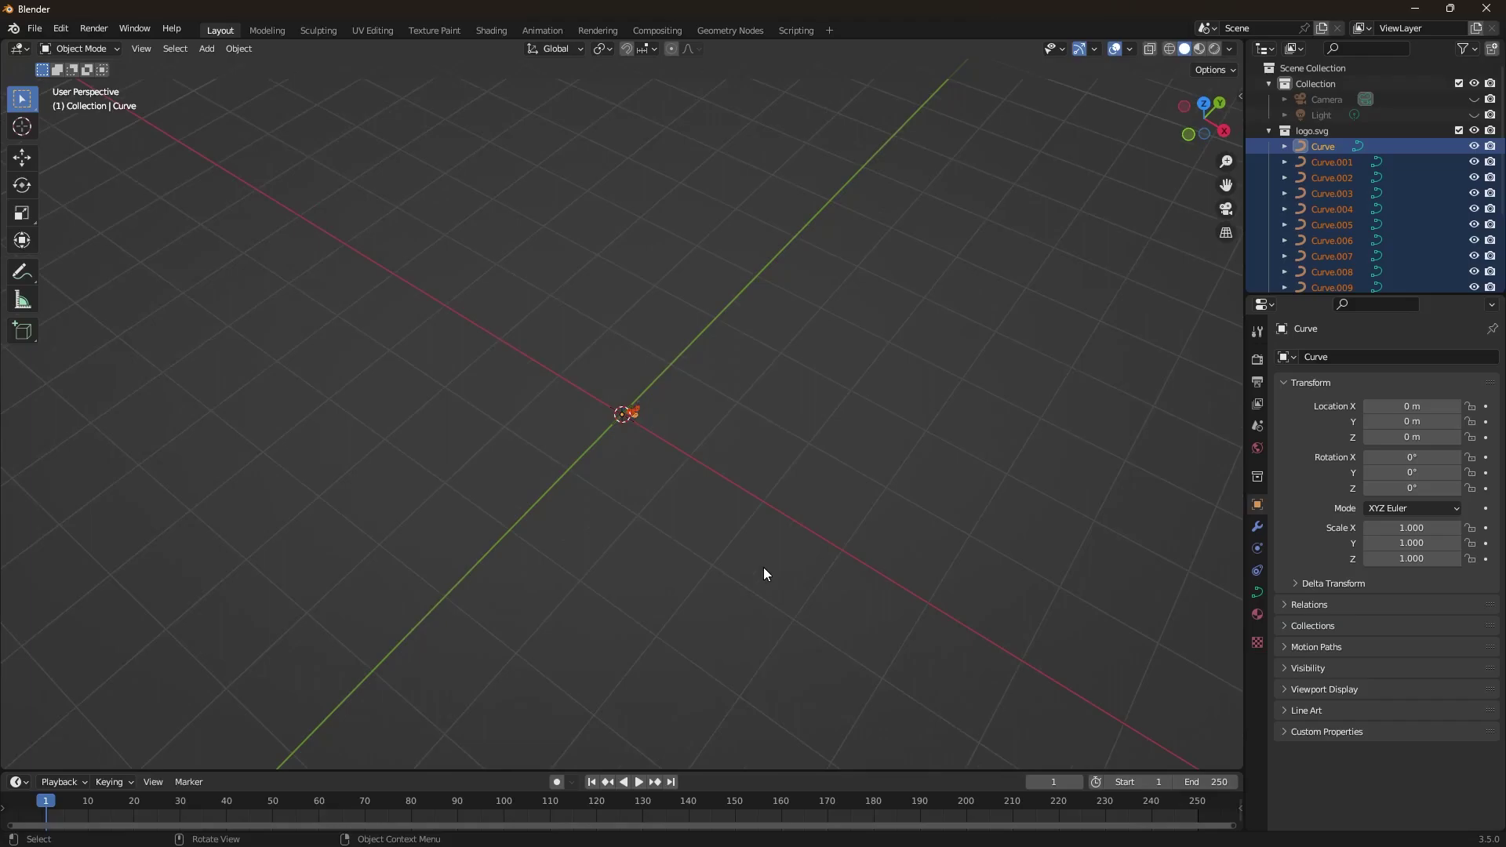
{"action": "left_click", "coordinate": [23, 212]}
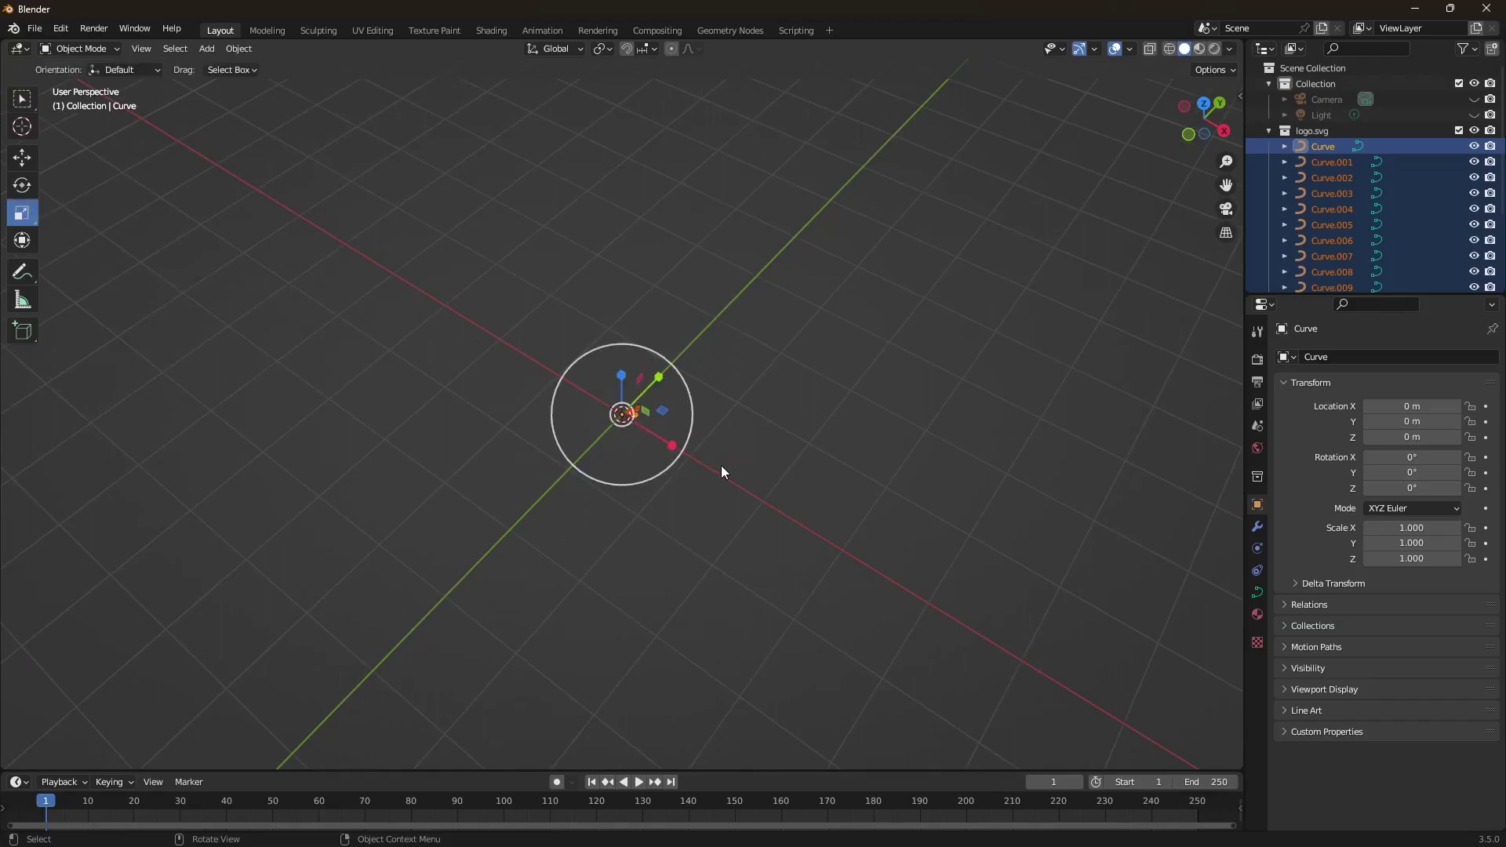
{"action": "left_click_drag", "start_coordinate": [679, 463], "coordinate": [869, 496]}
{"action": "left_click_drag", "start_coordinate": [628, 481], "coordinate": [1026, 656]}
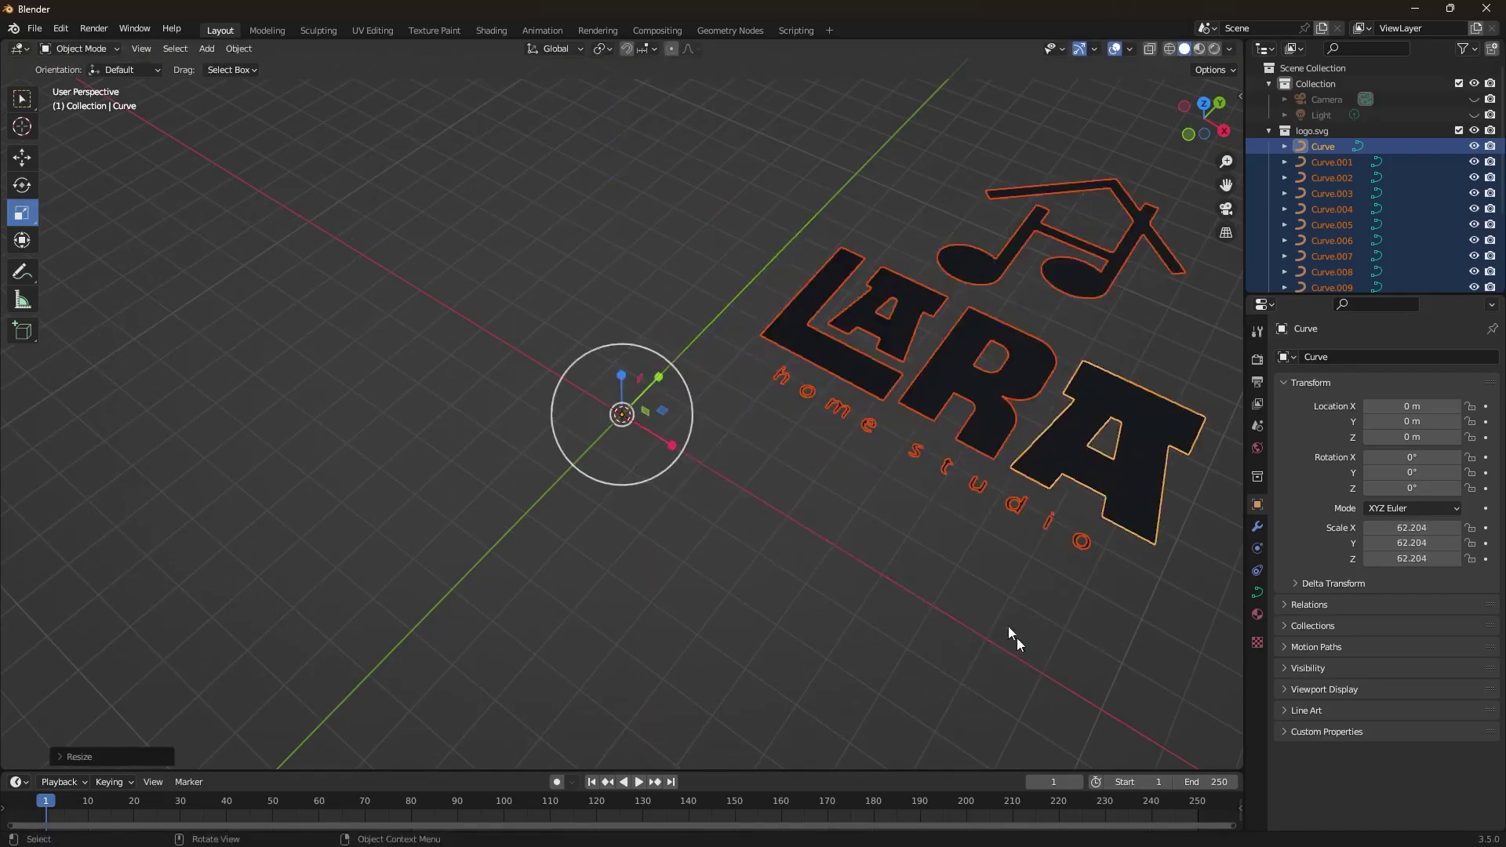
Step: Scale the logo curves up further to a uniform scale of about 129 and deselect them
{"action": "scroll", "coordinate": [913, 524], "scroll_direction": "down", "scroll_amount": 3}
{"action": "left_click_drag", "start_coordinate": [611, 493], "coordinate": [760, 467]}
{"action": "left_click", "coordinate": [832, 491]}
Step: Examine the separate curves of the logo in the object list and by selecting the house symbol, the LARA letters and the home studio text
{"action": "mouse_move", "coordinate": [959, 502]}
{"action": "middle_mouse_down"}
{"action": "mouse_move", "coordinate": [1025, 509]}
{"action": "mouse_move", "coordinate": [979, 441]}
{"action": "mouse_move", "coordinate": [996, 503]}
{"action": "mouse_move", "coordinate": [999, 416]}
{"action": "mouse_move", "coordinate": [729, 561]}
{"action": "mouse_move", "coordinate": [605, 502]}
{"action": "mouse_move", "coordinate": [609, 528]}
{"action": "mouse_move", "coordinate": [639, 549]}
{"action": "mouse_move", "coordinate": [638, 528]}
{"action": "mouse_move", "coordinate": [641, 544]}
{"action": "mouse_move", "coordinate": [624, 544]}
{"action": "mouse_move", "coordinate": [605, 471]}
{"action": "mouse_move", "coordinate": [578, 515]}
{"action": "mouse_move", "coordinate": [589, 528]}
{"action": "mouse_move", "coordinate": [637, 541]}
{"action": "mouse_move", "coordinate": [635, 515]}
{"action": "mouse_move", "coordinate": [619, 538]}
{"action": "mouse_move", "coordinate": [619, 481]}
{"action": "mouse_move", "coordinate": [599, 455]}
{"action": "mouse_move", "coordinate": [622, 511]}
{"action": "mouse_move", "coordinate": [599, 508]}
{"action": "mouse_move", "coordinate": [633, 502]}
{"action": "mouse_move", "coordinate": [622, 468]}
{"action": "mouse_move", "coordinate": [603, 465]}
{"action": "middle_mouse_up"}
{"action": "scroll", "coordinate": [604, 500], "scroll_direction": "up", "scroll_amount": 3}
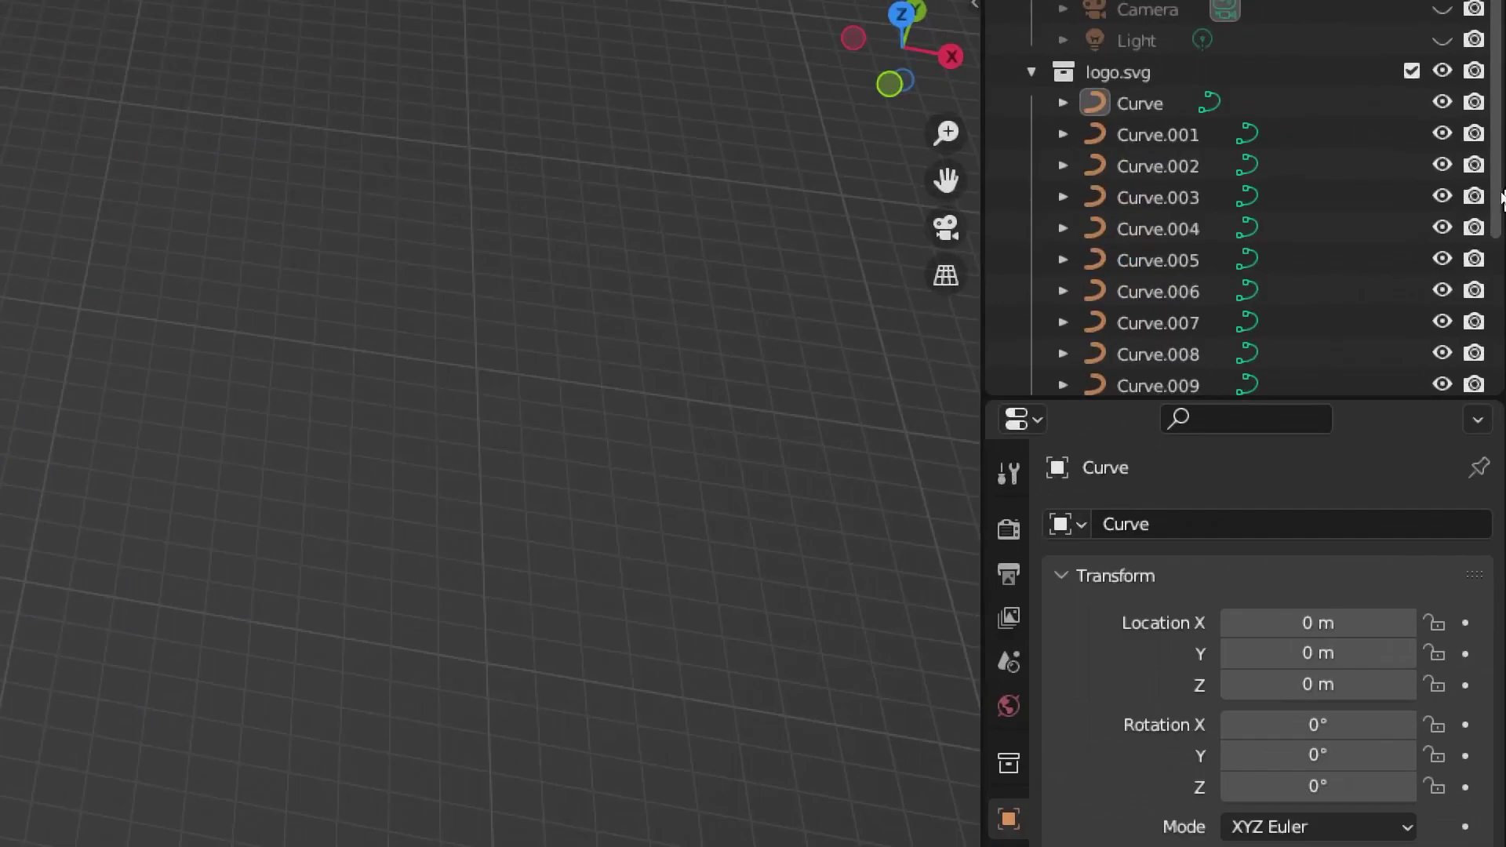
{"action": "scroll", "coordinate": [1166, 125], "scroll_direction": "down", "scroll_amount": 5}
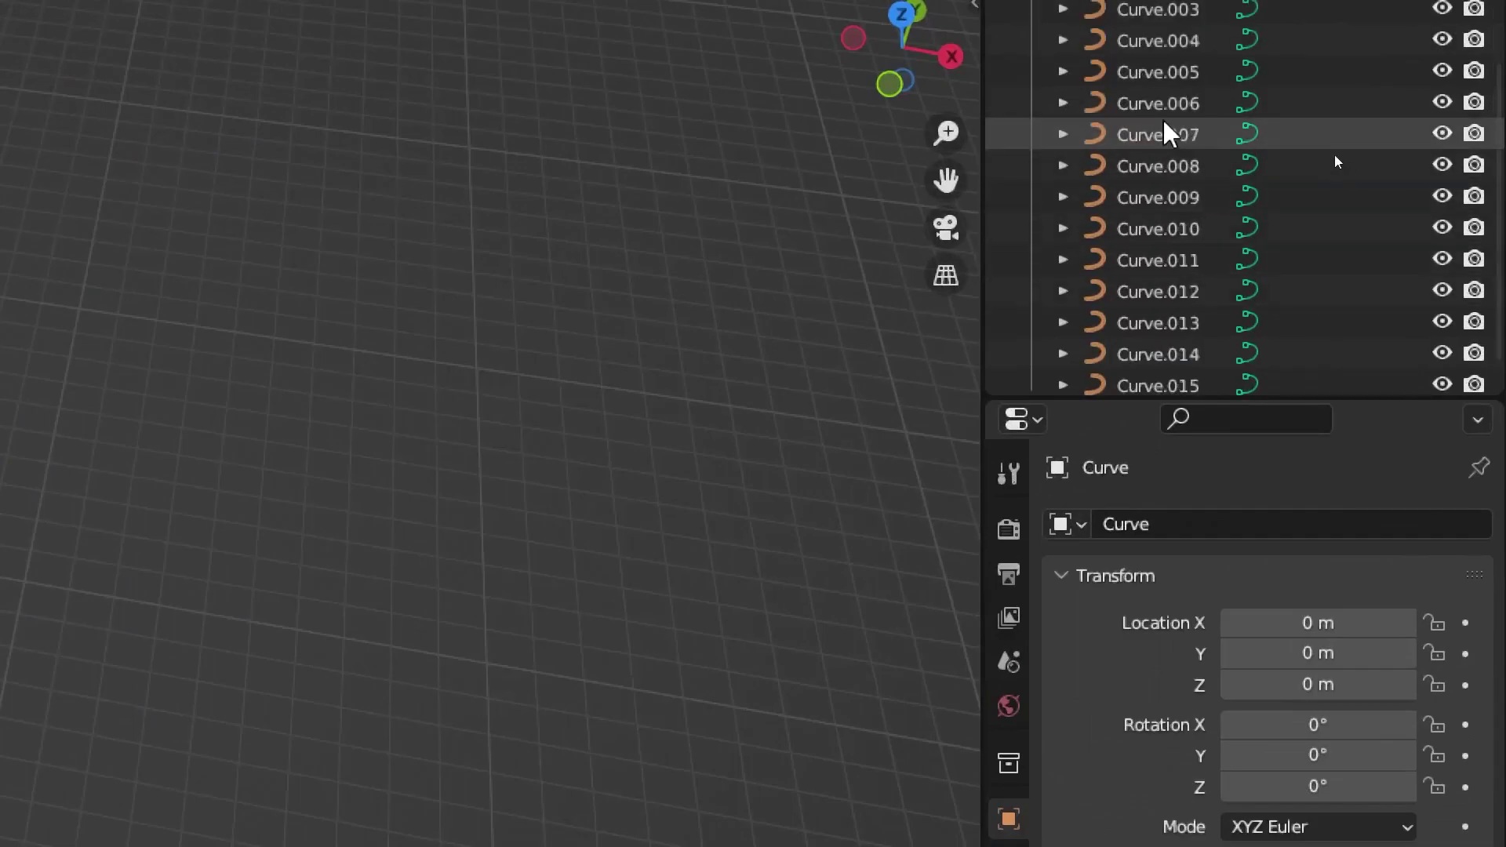
{"action": "scroll", "coordinate": [1166, 126], "scroll_direction": "up", "scroll_amount": 5}
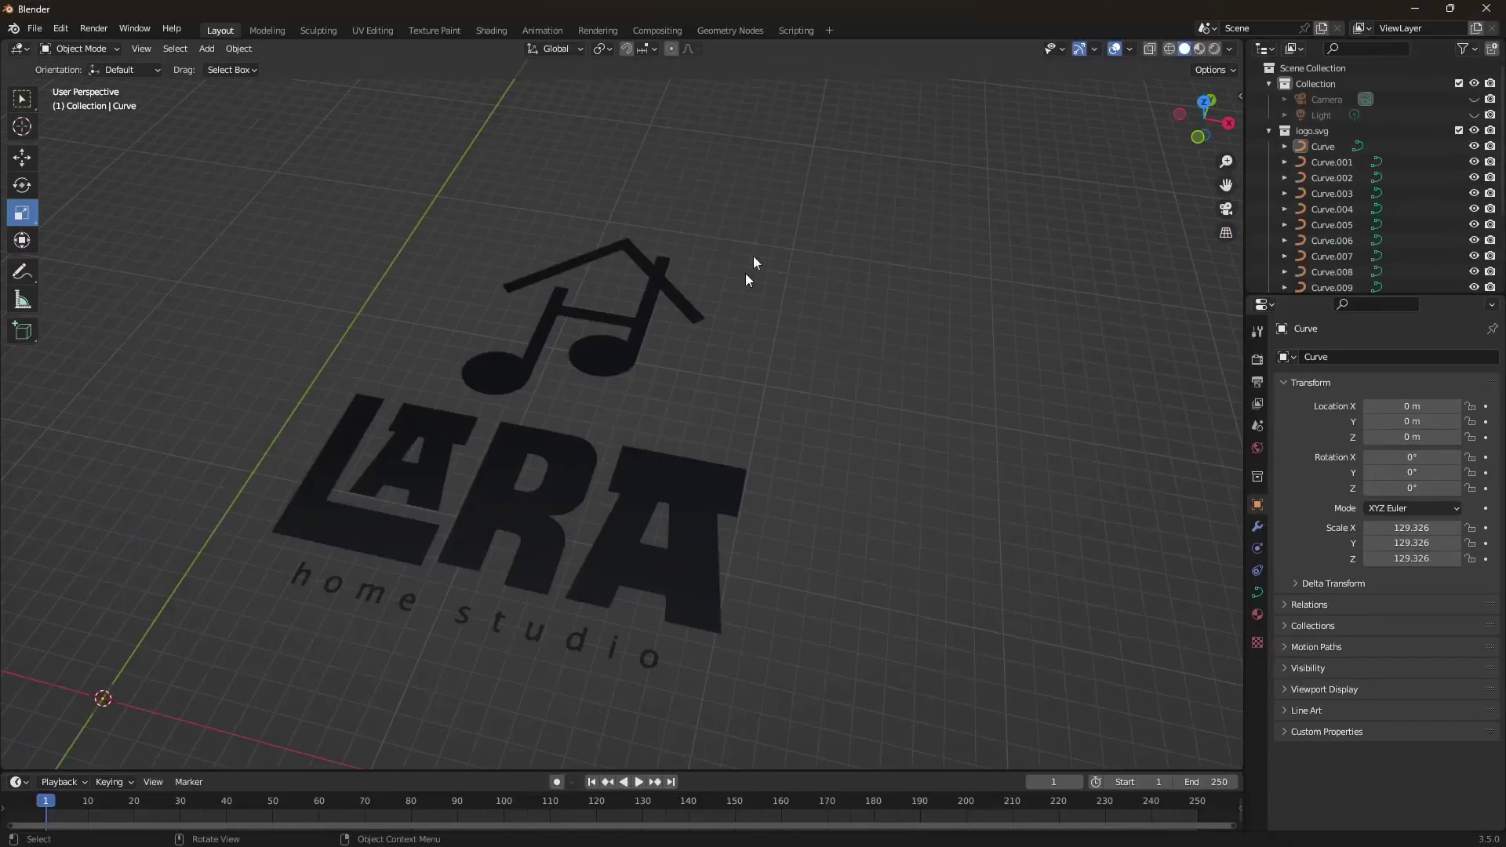
{"action": "left_click_drag", "start_coordinate": [777, 202], "coordinate": [497, 377]}
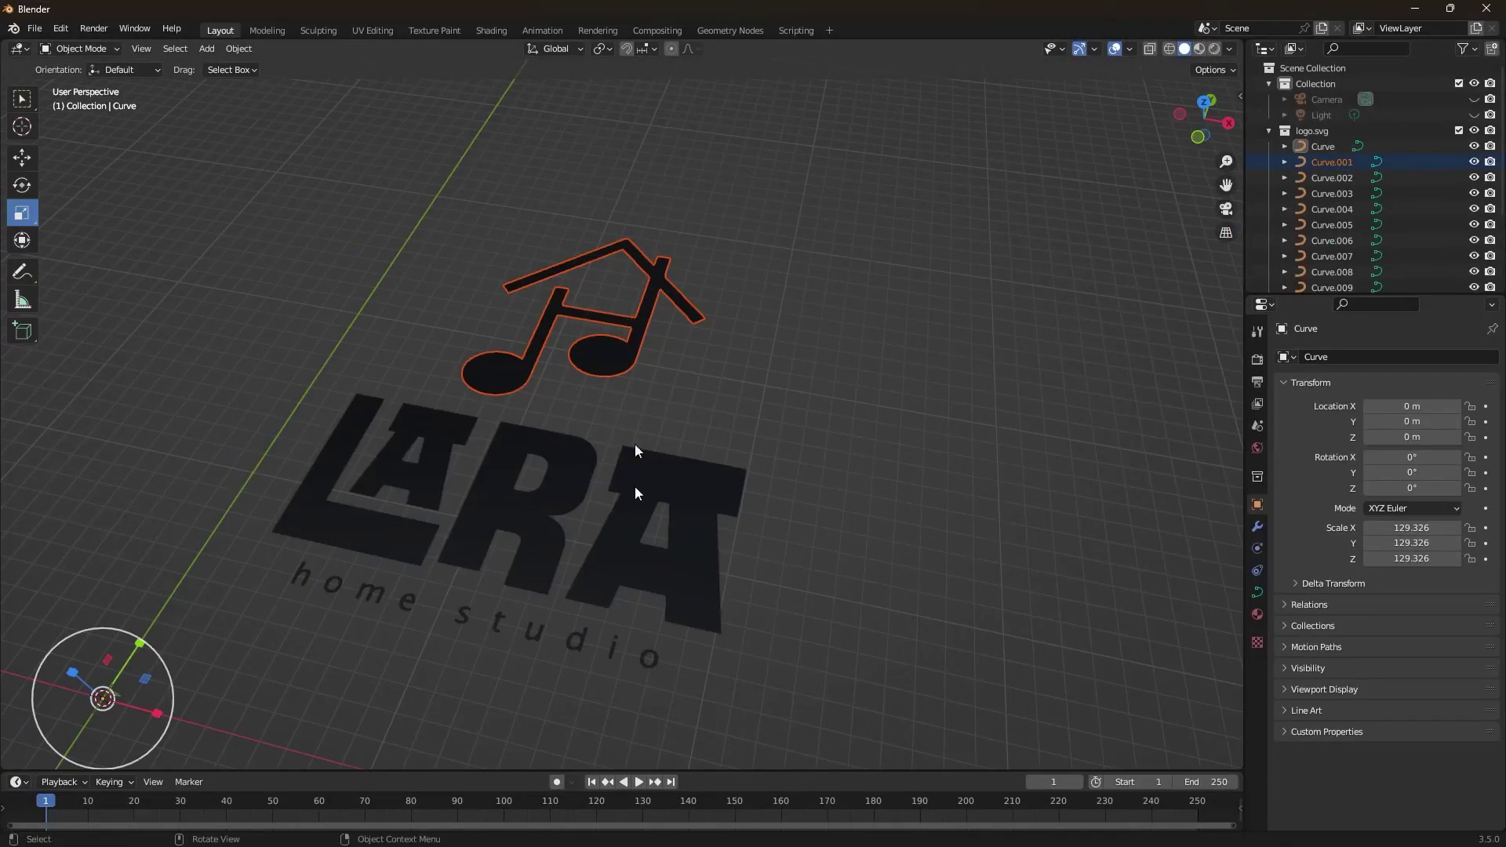
{"action": "left_click", "coordinate": [670, 482]}
{"action": "left_click", "coordinate": [491, 474]}
{"action": "left_click", "coordinate": [428, 469]}
{"action": "left_click", "coordinate": [318, 496]}
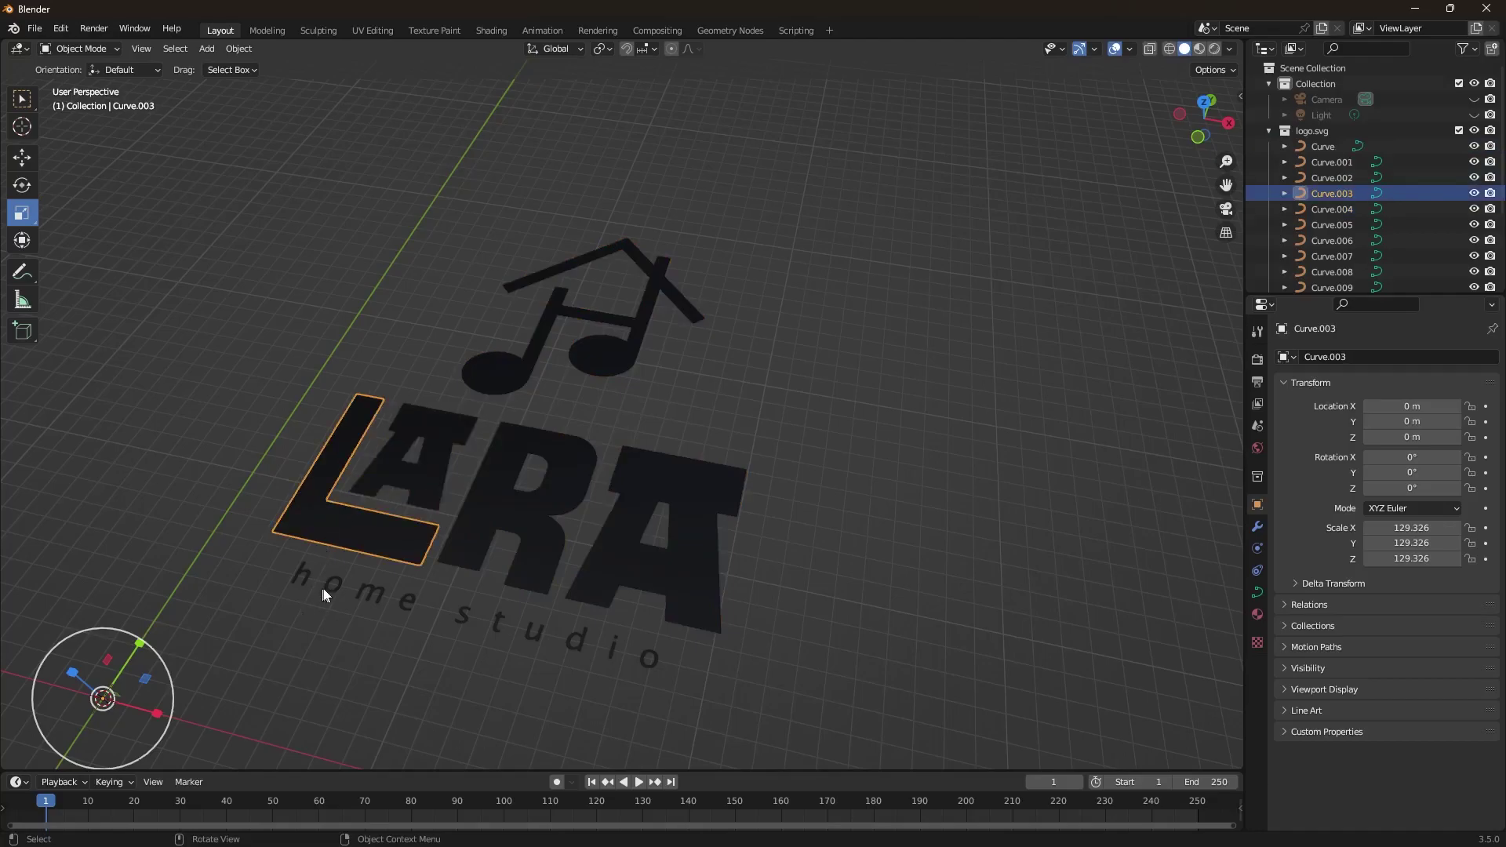
{"action": "scroll", "coordinate": [472, 513], "scroll_direction": "down", "scroll_amount": 1}
{"action": "middle_click_drag", "start_coordinate": [507, 529], "coordinate": [518, 538]}
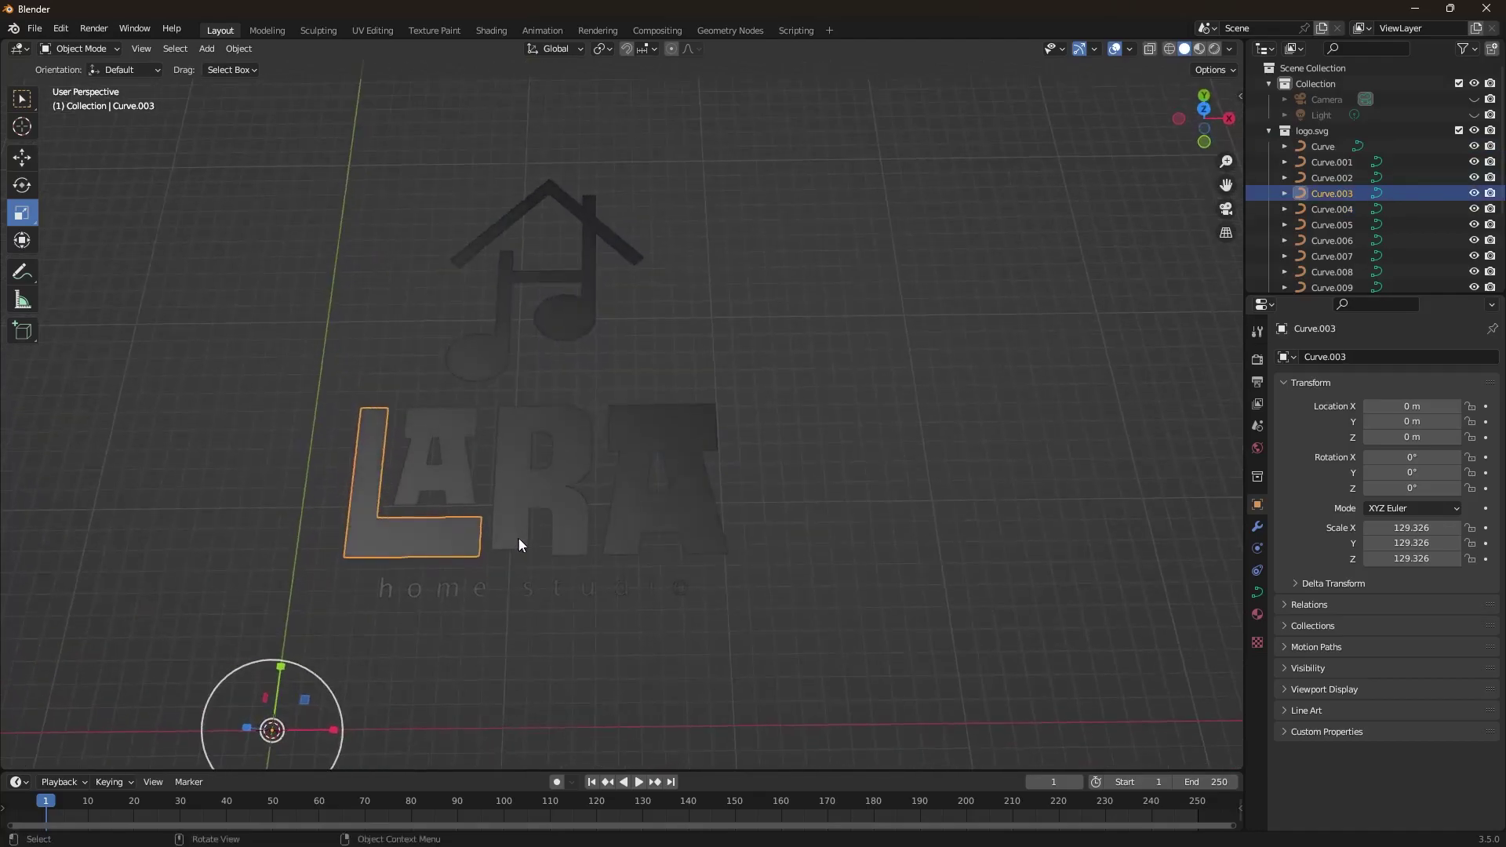
{"action": "left_click_drag", "start_coordinate": [358, 631], "coordinate": [718, 584]}
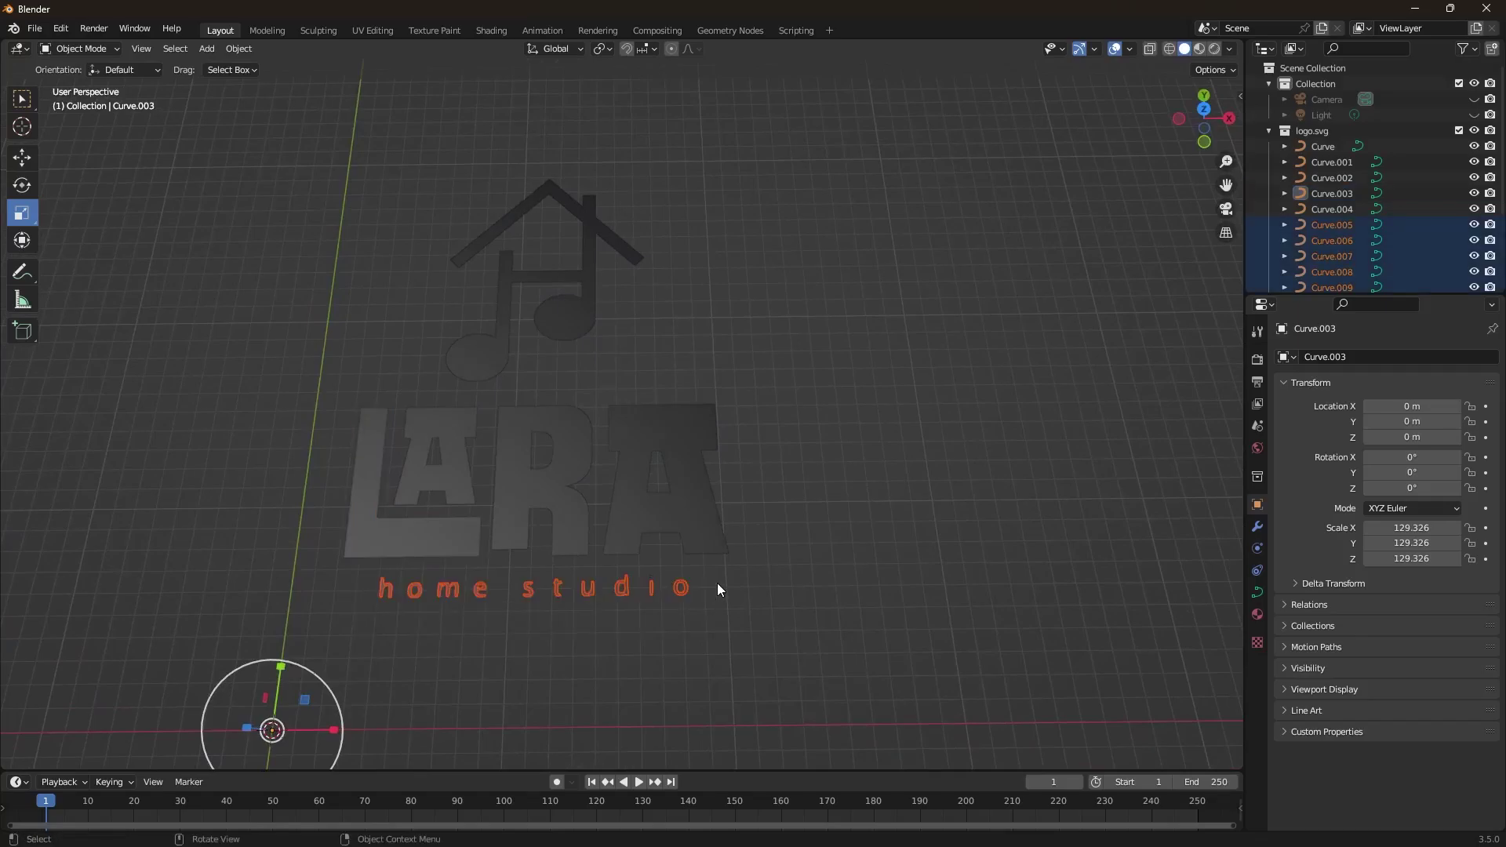
Step: Select all the logo curves, with the small A inside the L as active object, and join them into one curve
{"action": "key", "text": "ctrl+j"}
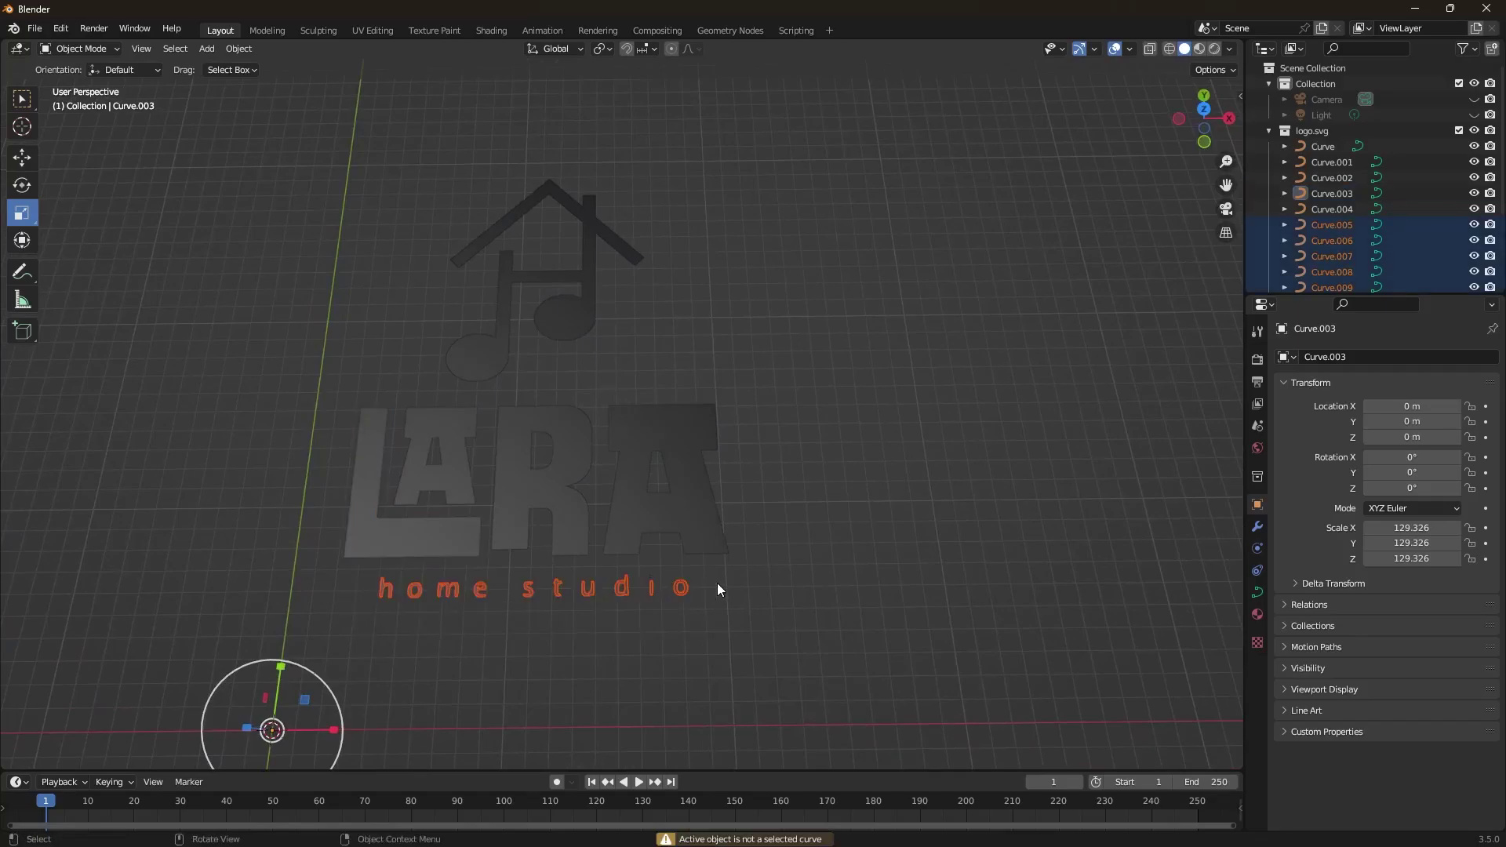
{"action": "left_click", "coordinate": [863, 598]}
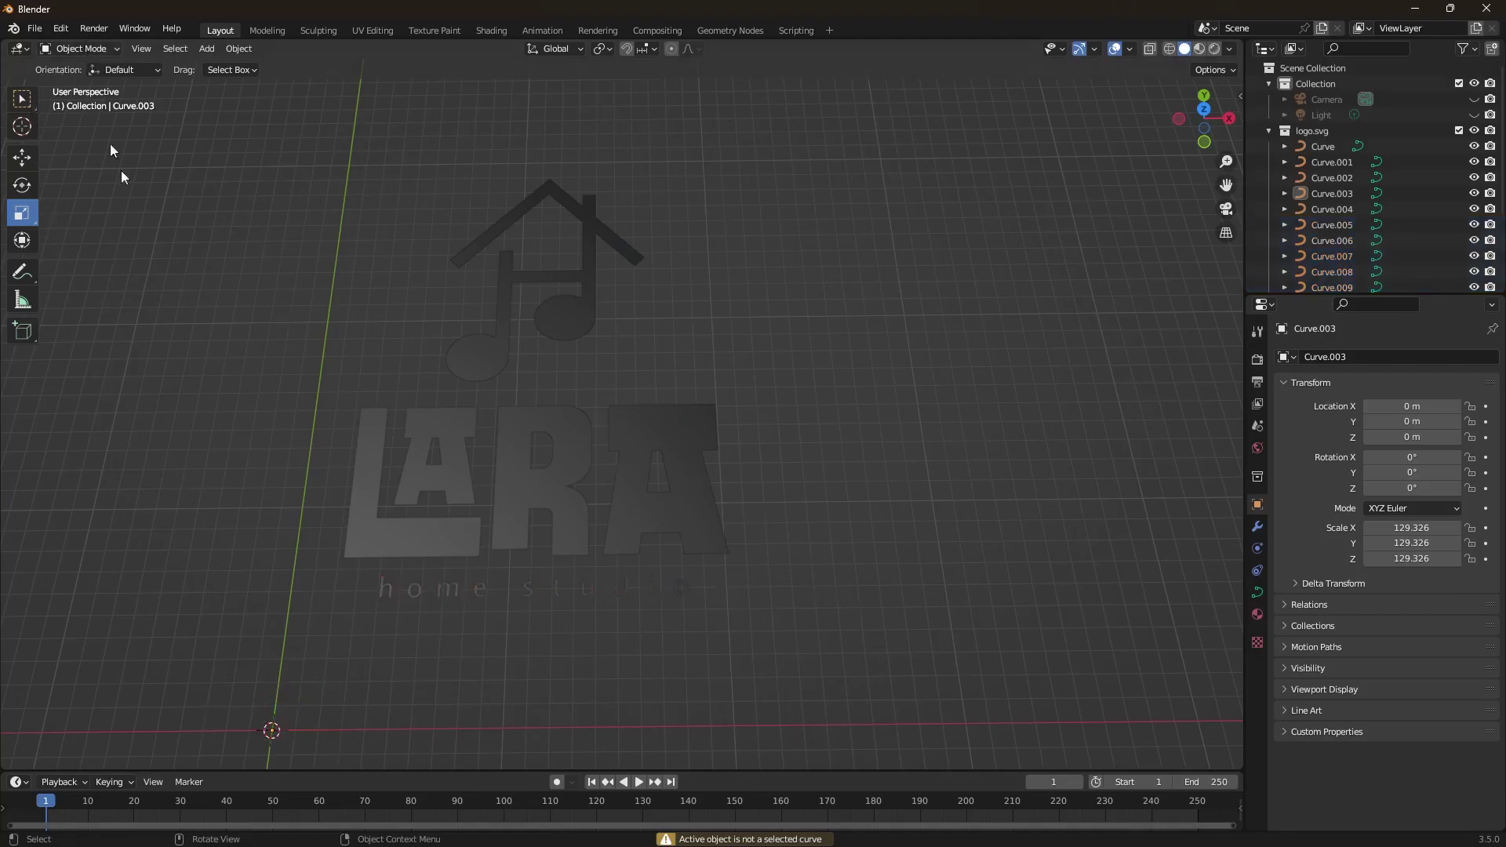
{"action": "left_click", "coordinate": [484, 424]}
{"action": "left_click_drag", "start_coordinate": [871, 171], "coordinate": [355, 637]}
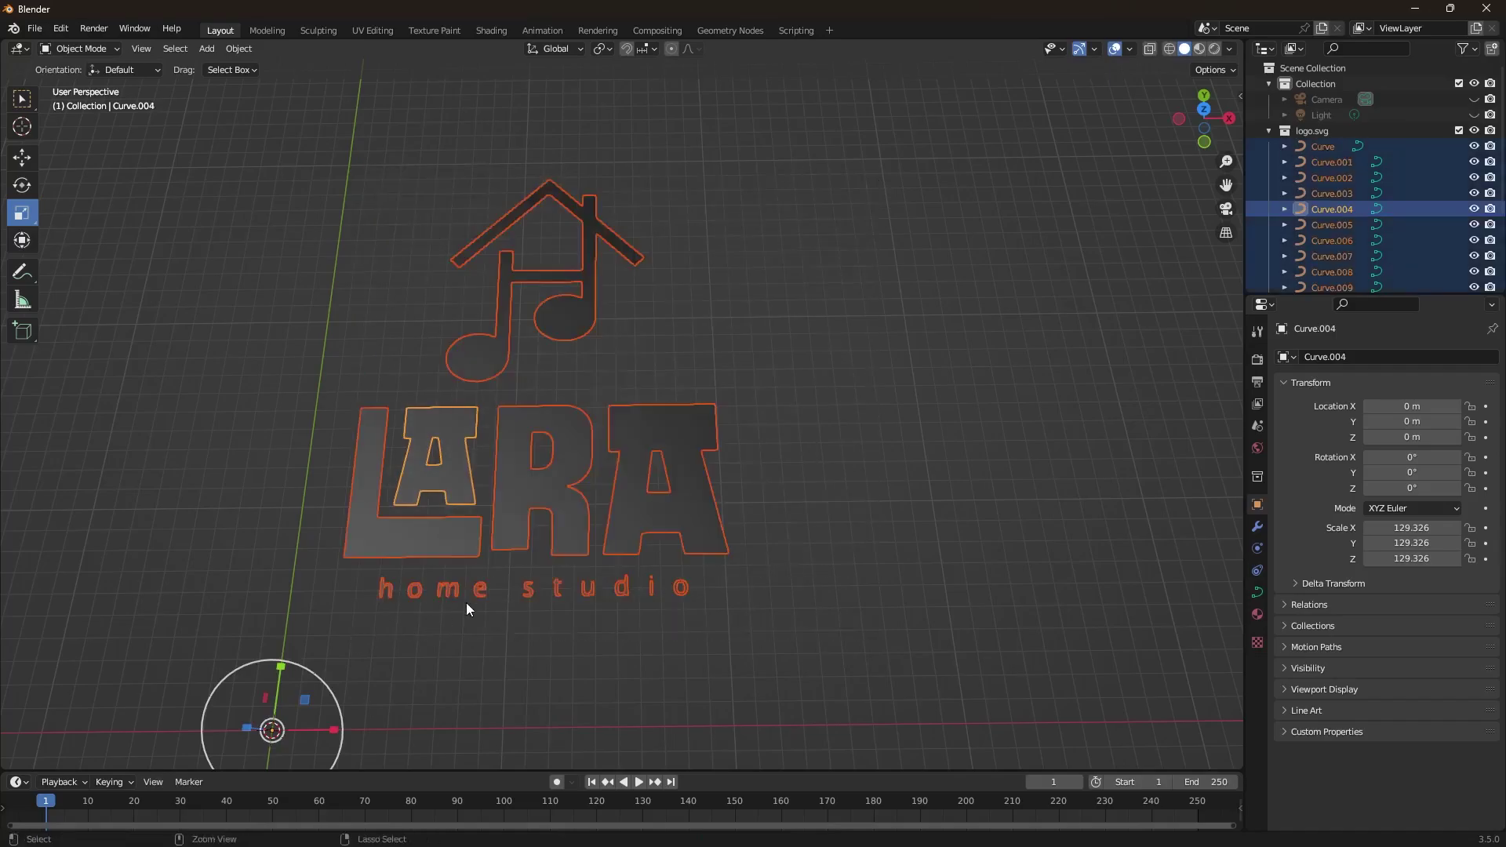
{"action": "key", "text": "ctrl+j"}
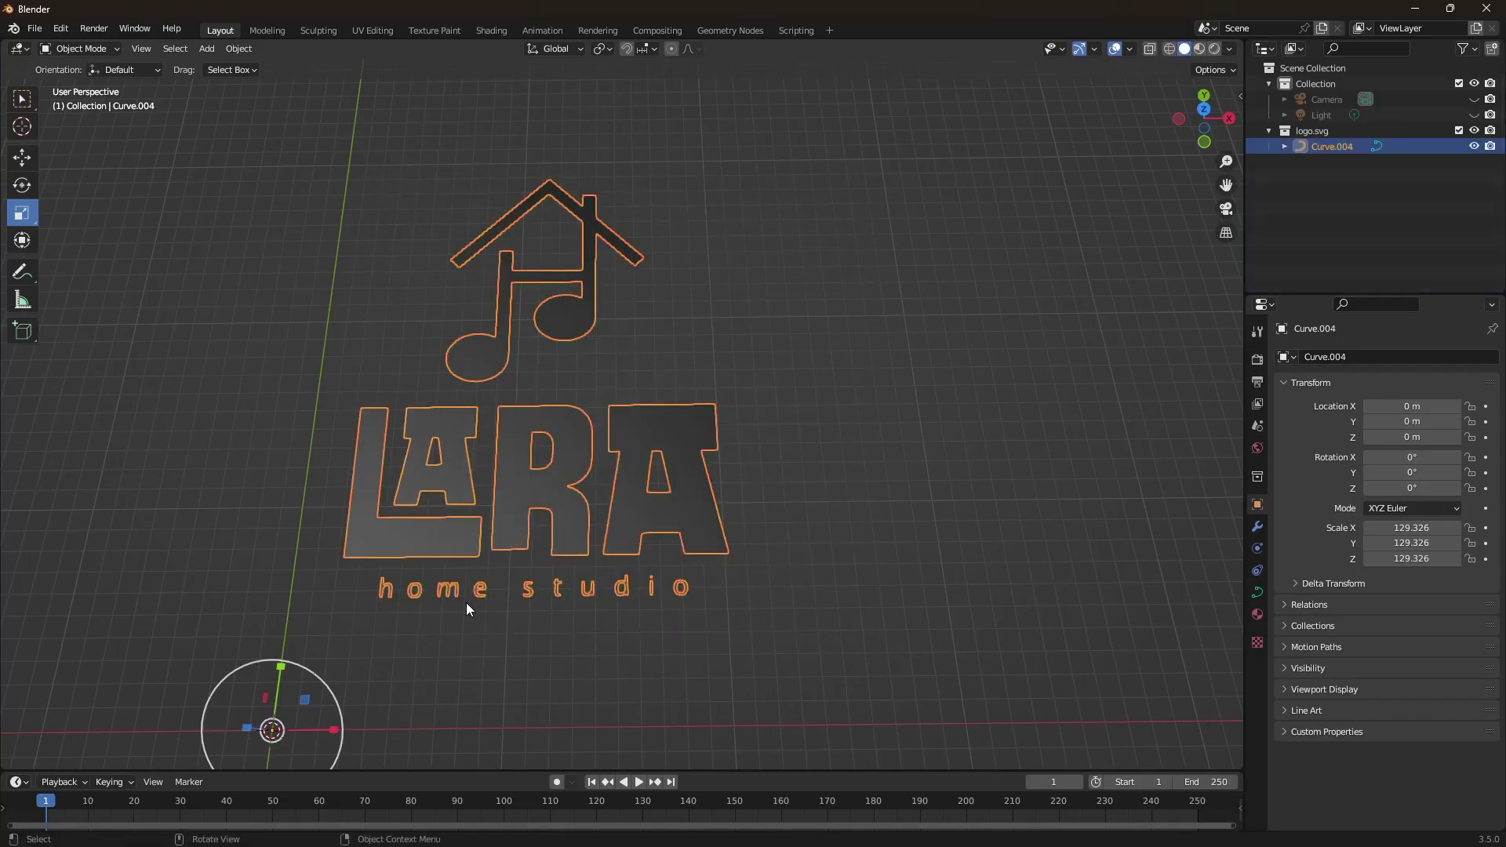
Step: Select the joined logo and open the geometry and bevel settings of its curve data
{"action": "left_click", "coordinate": [856, 562]}
{"action": "middle_click_drag", "start_coordinate": [849, 595], "coordinate": [769, 578]}
{"action": "left_click", "coordinate": [634, 562]}
{"action": "middle_click_drag", "start_coordinate": [594, 641], "coordinate": [619, 582]}
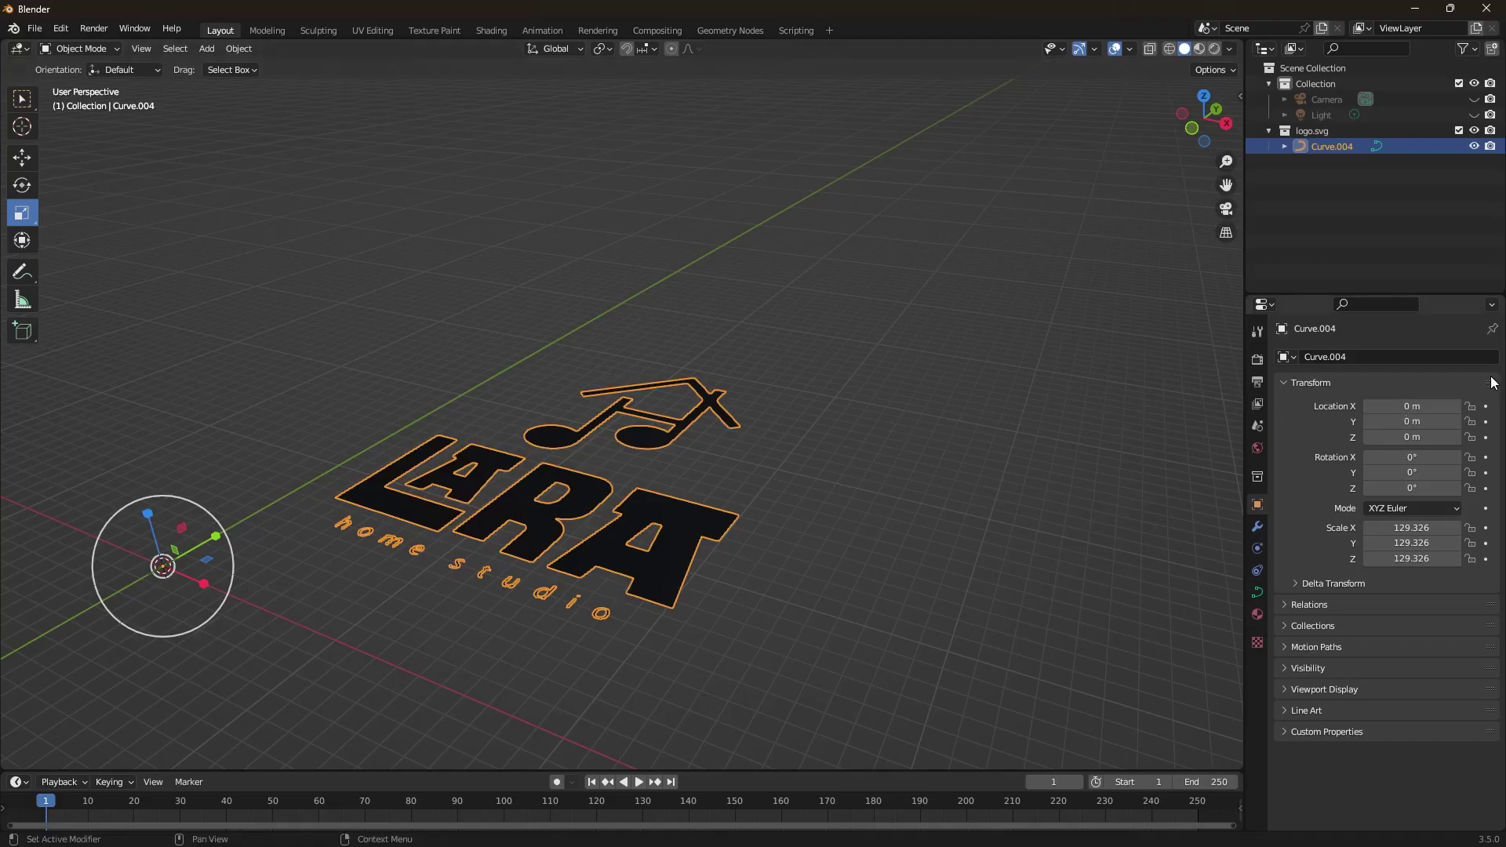
{"action": "left_click", "coordinate": [1258, 593]}
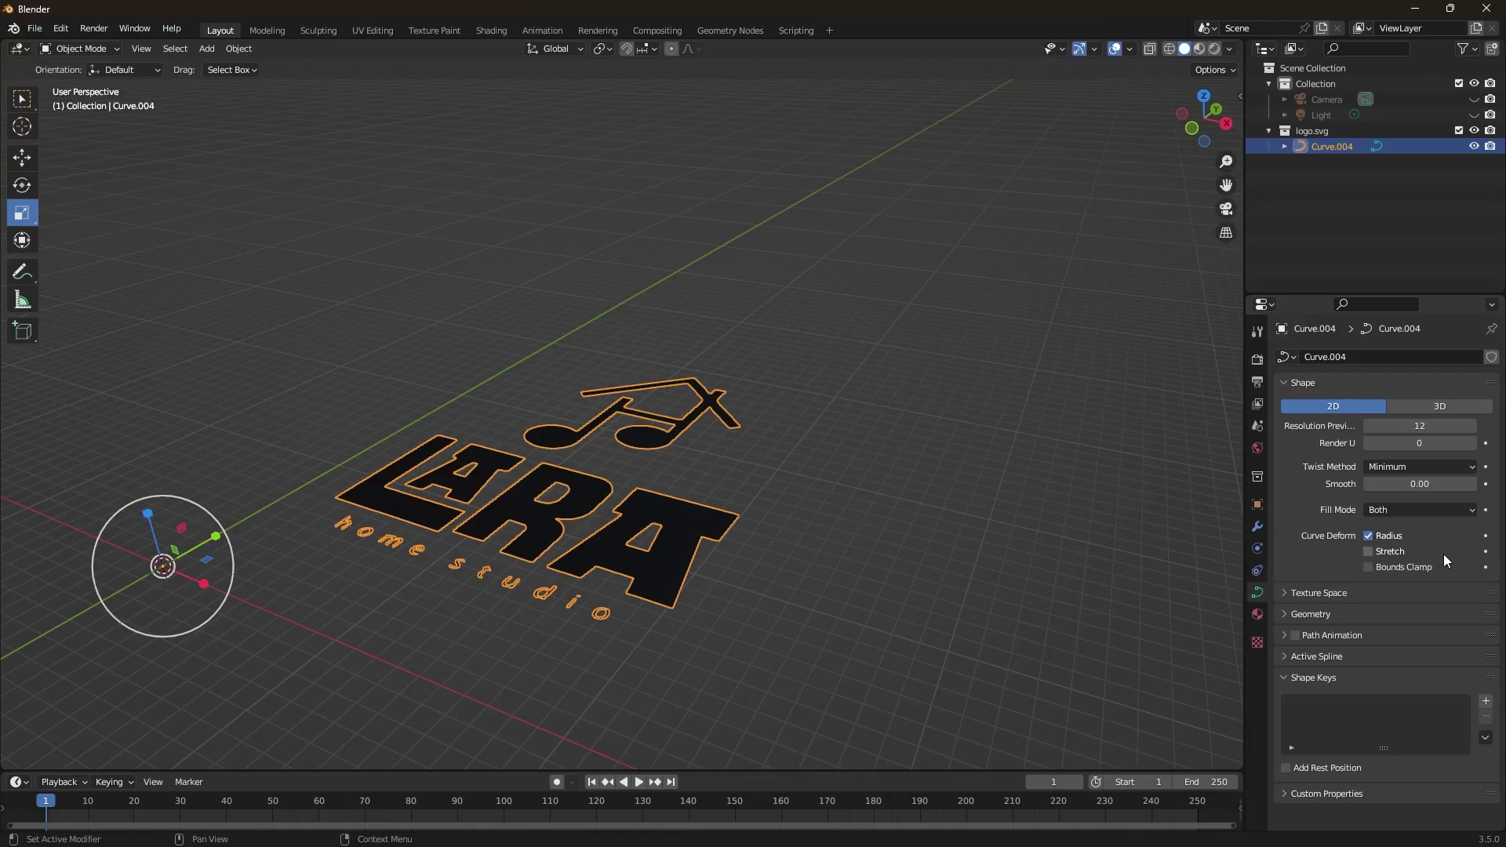
{"action": "left_click", "coordinate": [1291, 615]}
{"action": "scroll", "coordinate": [1405, 591], "scroll_direction": "down", "scroll_amount": 3}
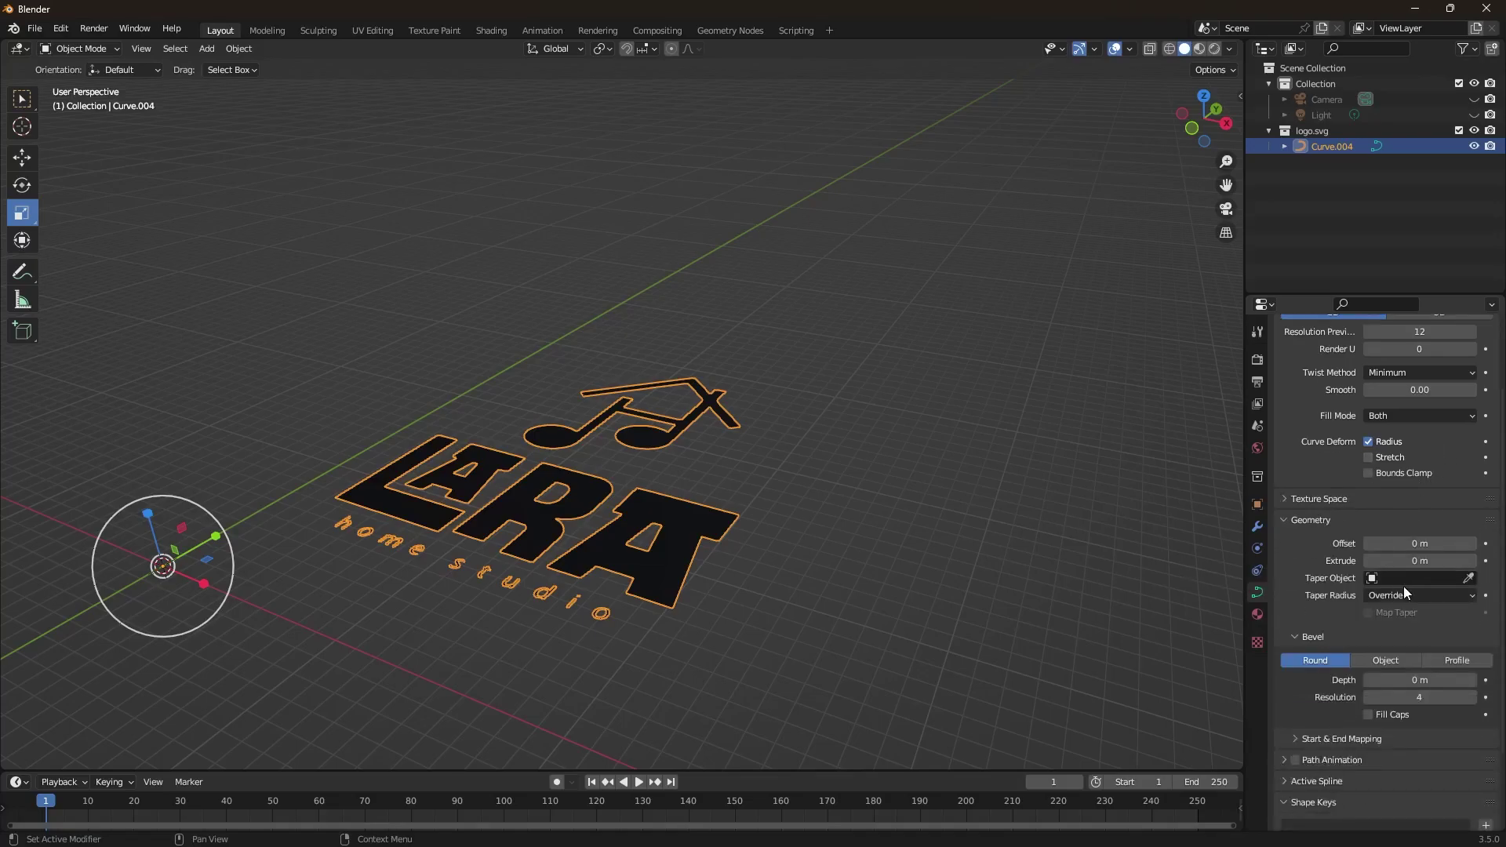
{"action": "scroll", "coordinate": [1405, 586], "scroll_direction": "down", "scroll_amount": 3}
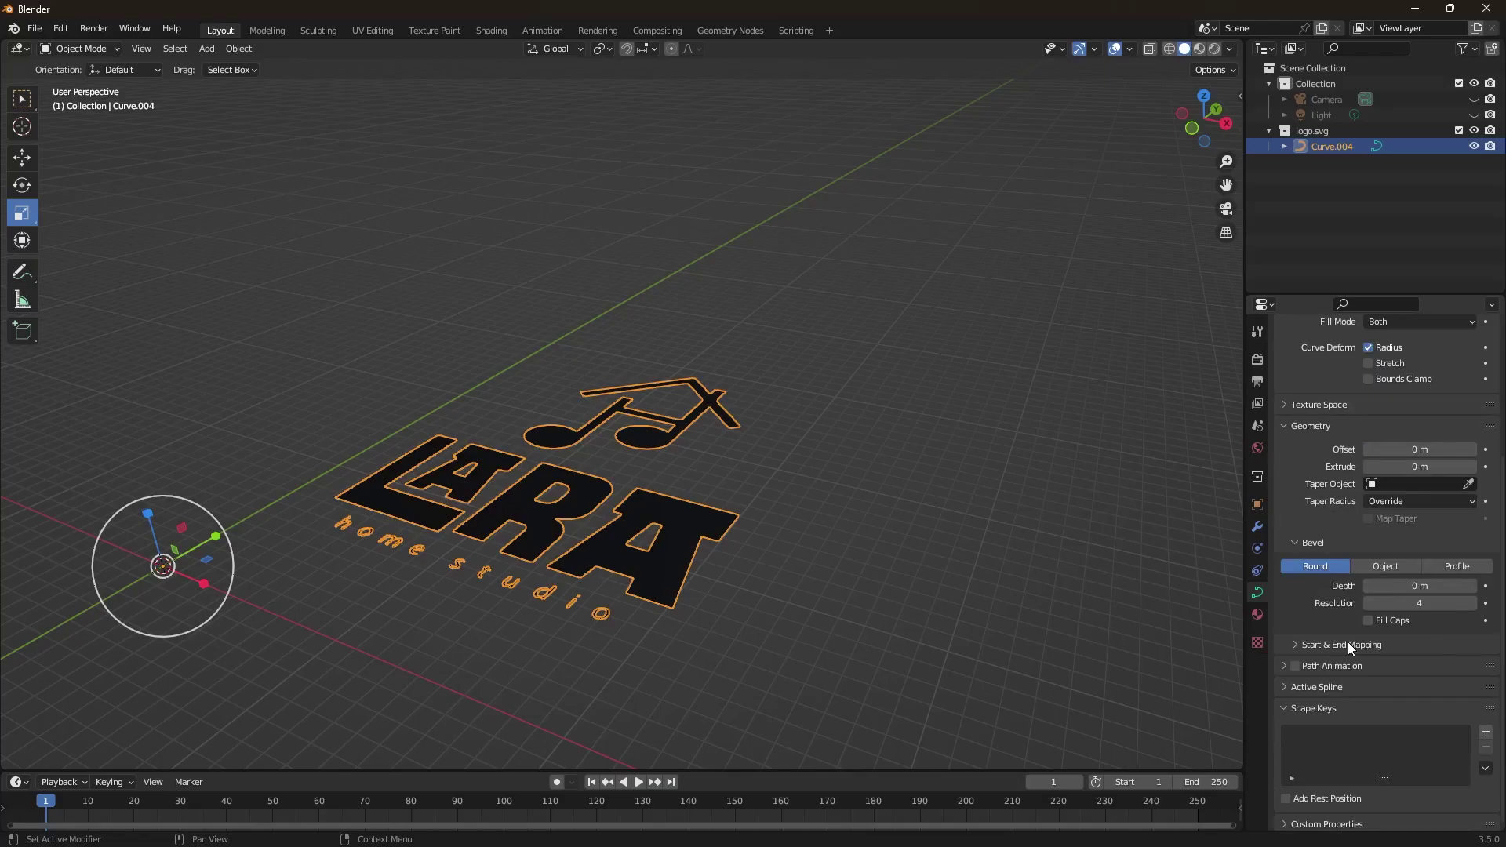
{"action": "scroll", "coordinate": [1422, 471], "scroll_direction": "up", "scroll_amount": 6}
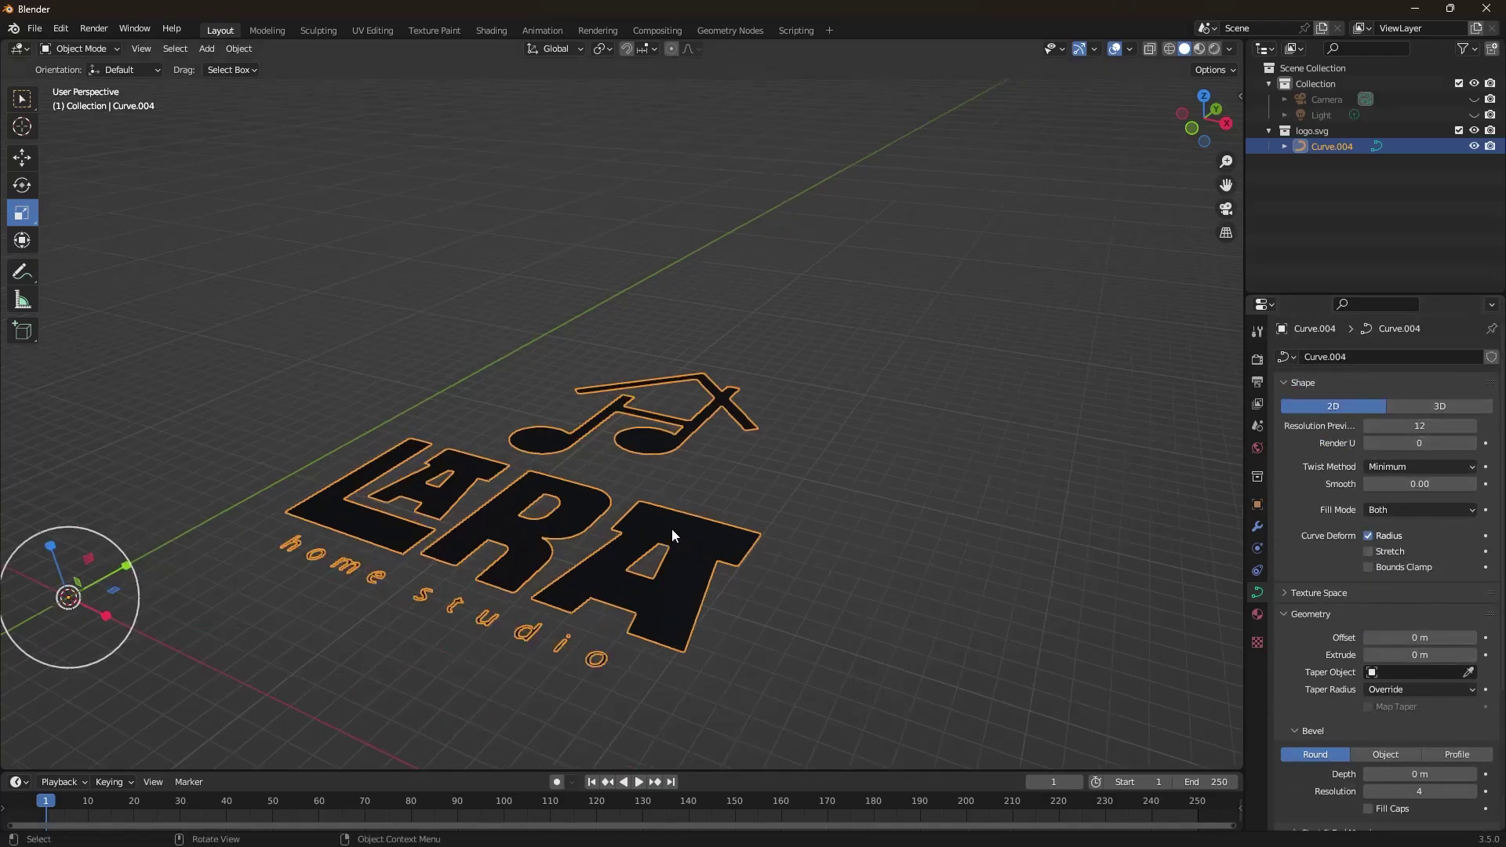
Step: Give the joined logo curve a round bevel with a depth of 0.01 m
{"action": "scroll", "coordinate": [673, 532], "scroll_direction": "up", "scroll_amount": 2}
{"action": "middle_click_drag", "start_coordinate": [872, 626], "coordinate": [1216, 522]}
{"action": "scroll", "coordinate": [1403, 633], "scroll_direction": "down", "scroll_amount": 3}
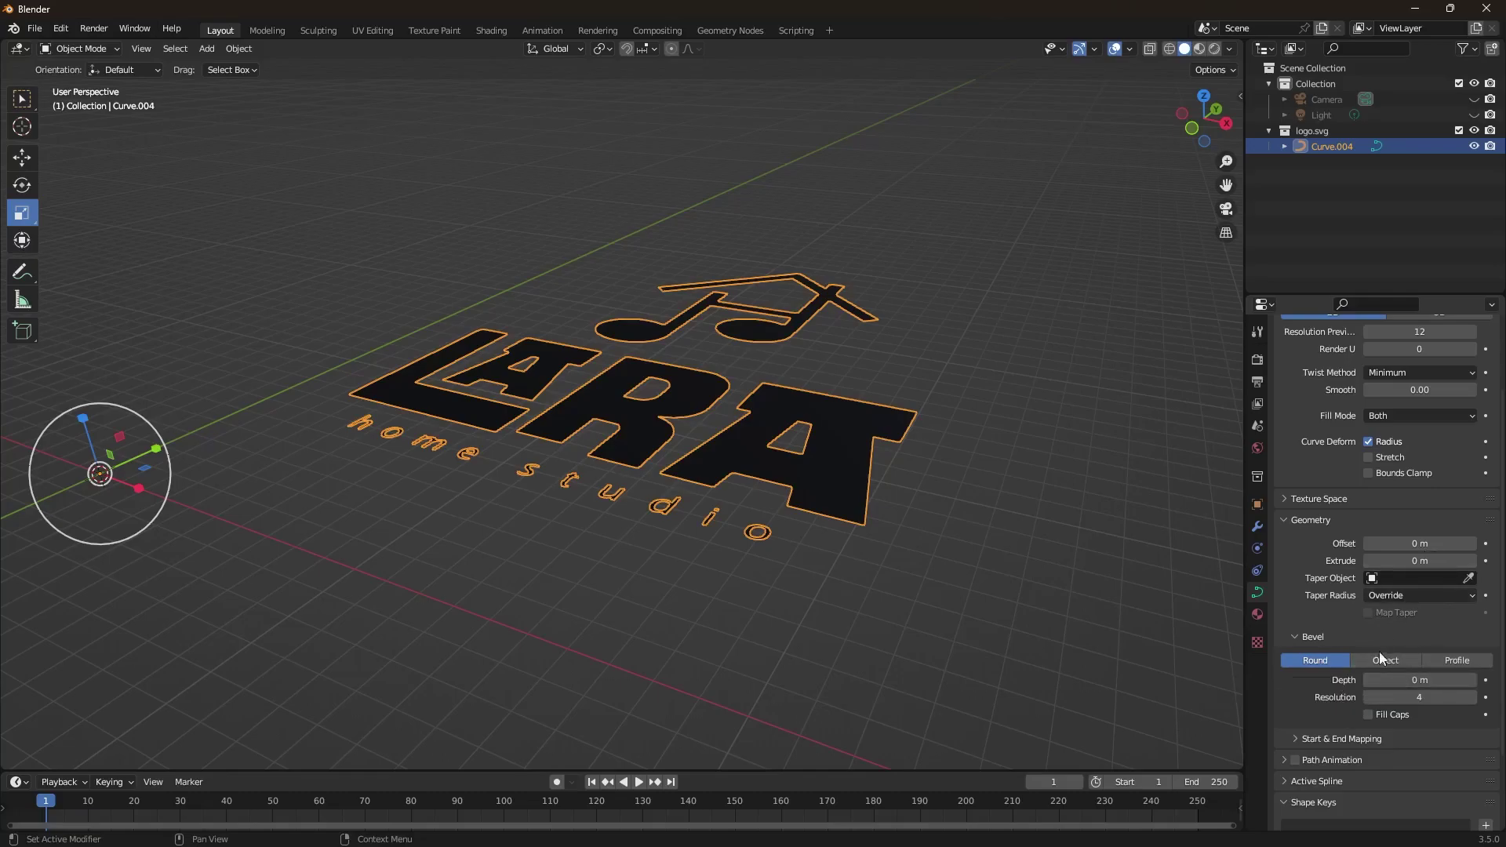
{"action": "left_click_drag", "start_coordinate": [1418, 682], "coordinate": [1419, 680]}
{"action": "mouse_move", "coordinate": [790, 436]}
{"action": "middle_mouse_down"}
{"action": "mouse_move", "coordinate": [780, 535]}
{"action": "mouse_move", "coordinate": [850, 515]}
{"action": "mouse_move", "coordinate": [841, 407]}
{"action": "mouse_move", "coordinate": [770, 455]}
{"action": "middle_mouse_up"}
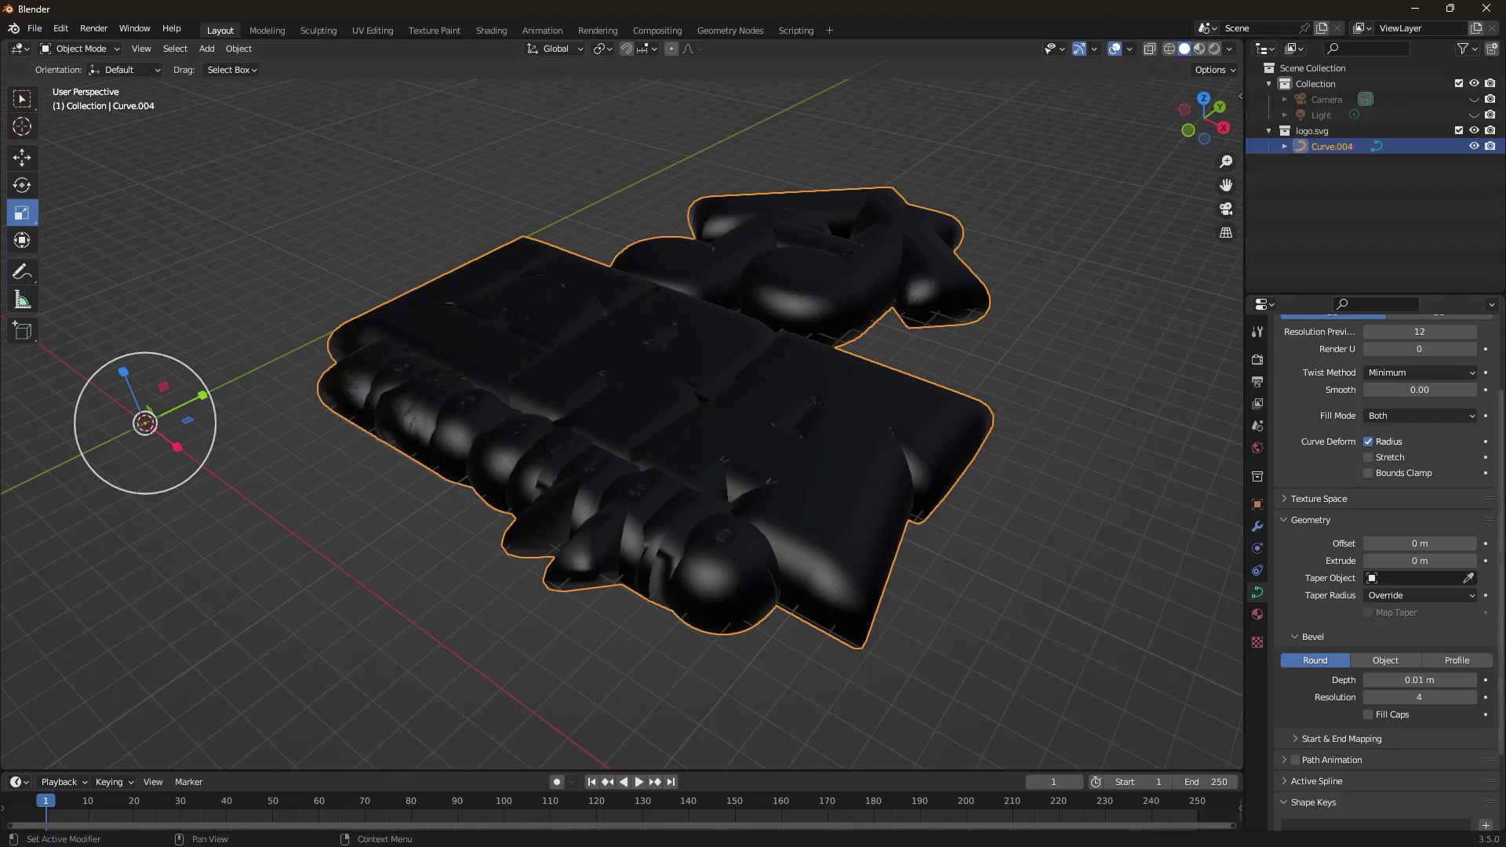
Step: Reduce the logo's bevel depth to 0.001 m
{"action": "left_click", "coordinate": [1420, 681]}
{"action": "left_click", "coordinate": [1379, 680]}
{"action": "type", "text": "0"}
{"action": "key", "text": "Return"}
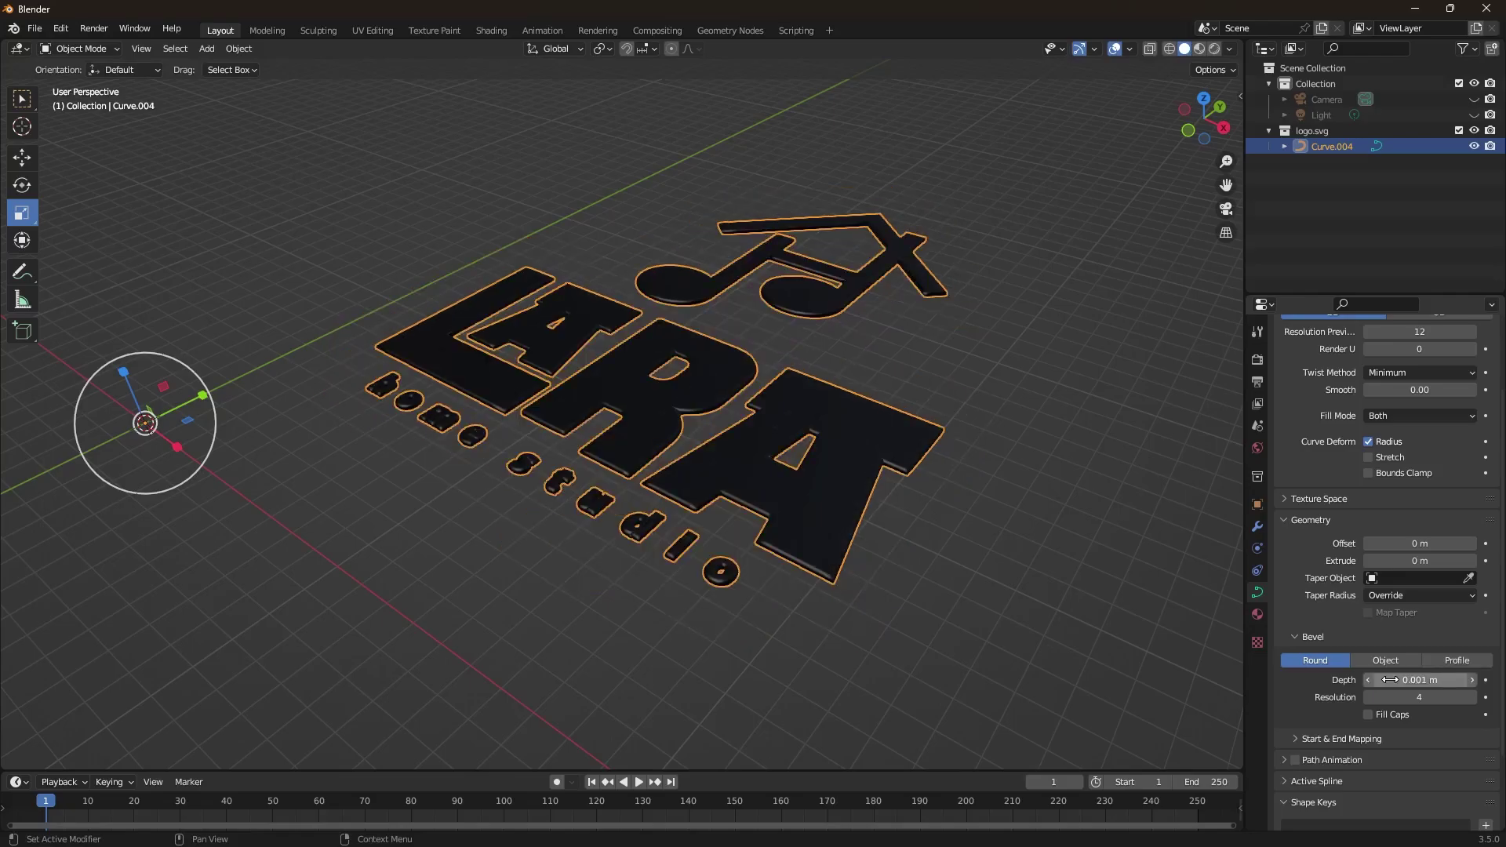
Step: Try a thicker bevel on the logo with a depth of 0.004 m
{"action": "left_click", "coordinate": [1435, 679]}
{"action": "left_click", "coordinate": [1393, 679]}
{"action": "key", "text": "BackSpace"}
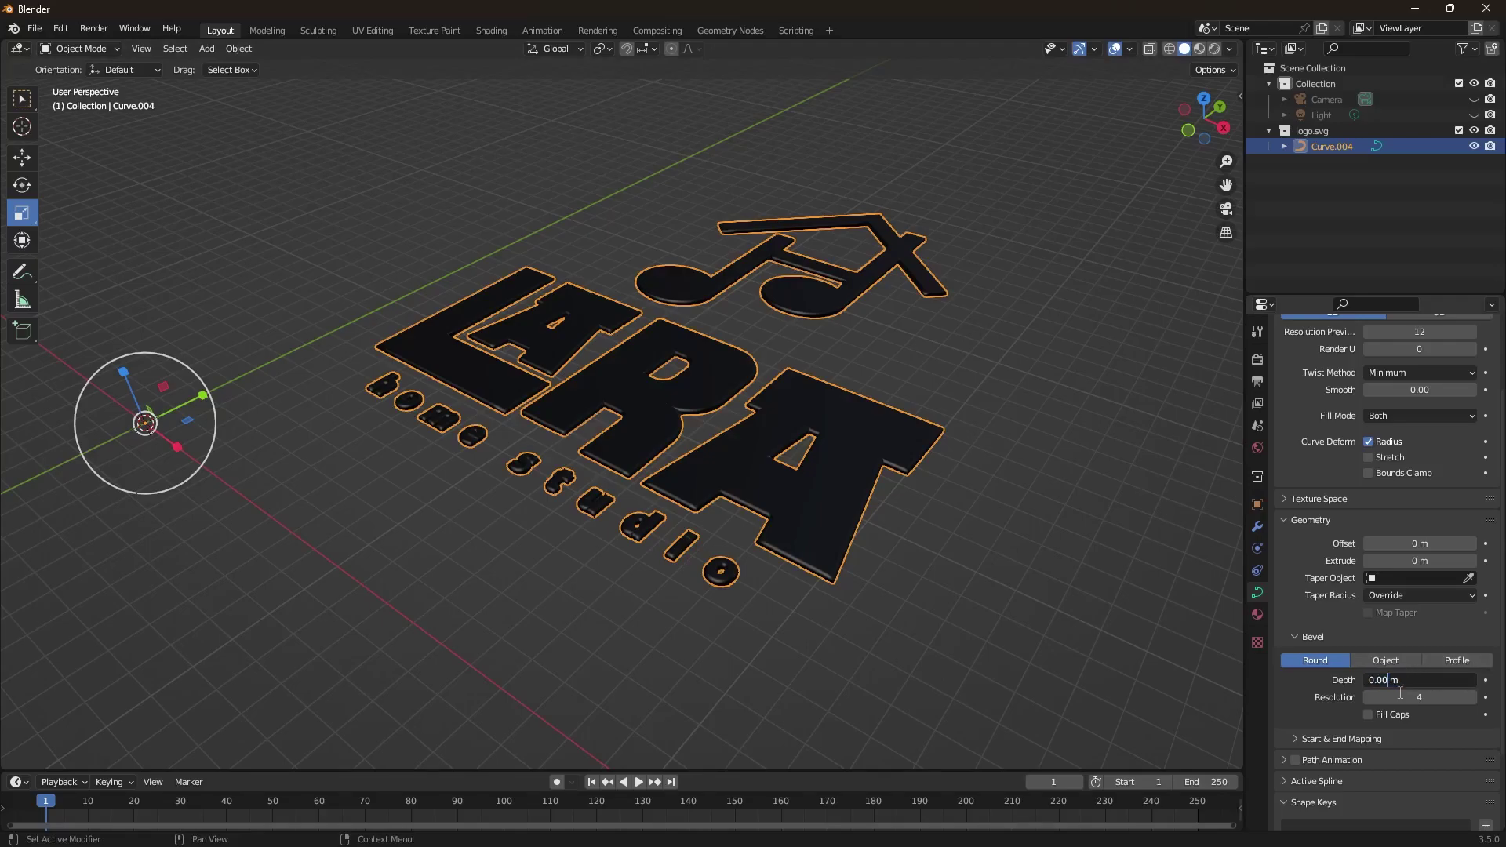
{"action": "type", "text": "4"}
{"action": "key", "text": "Return"}
Step: Set the logo's bevel depth to 0.002 m
{"action": "left_click", "coordinate": [1422, 684]}
{"action": "left_click", "coordinate": [1395, 680]}
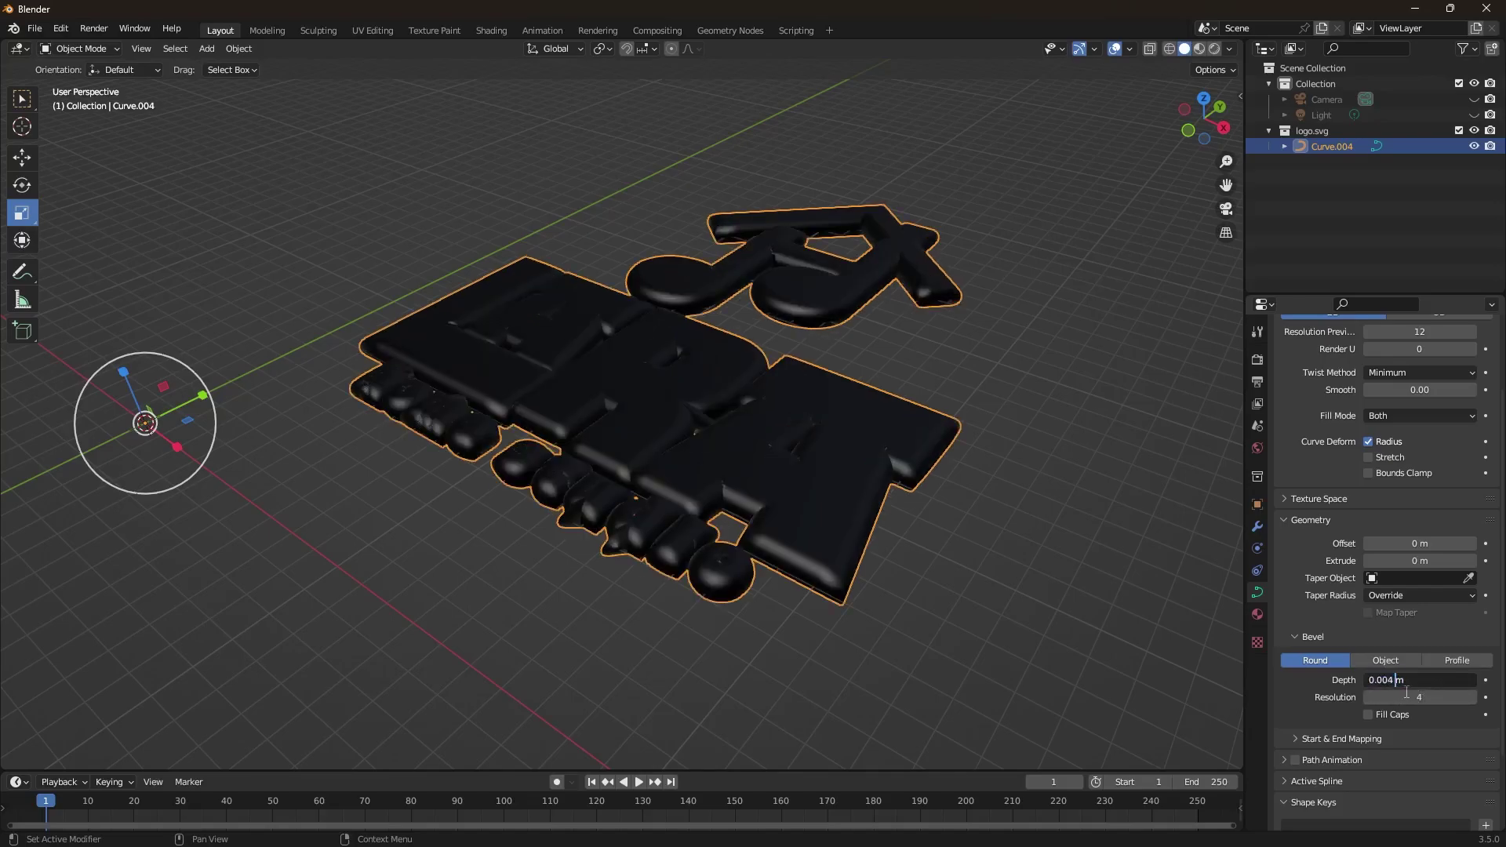
{"action": "key", "text": "BackSpace"}
{"action": "type", "text": "2"}
{"action": "key", "text": "Return"}
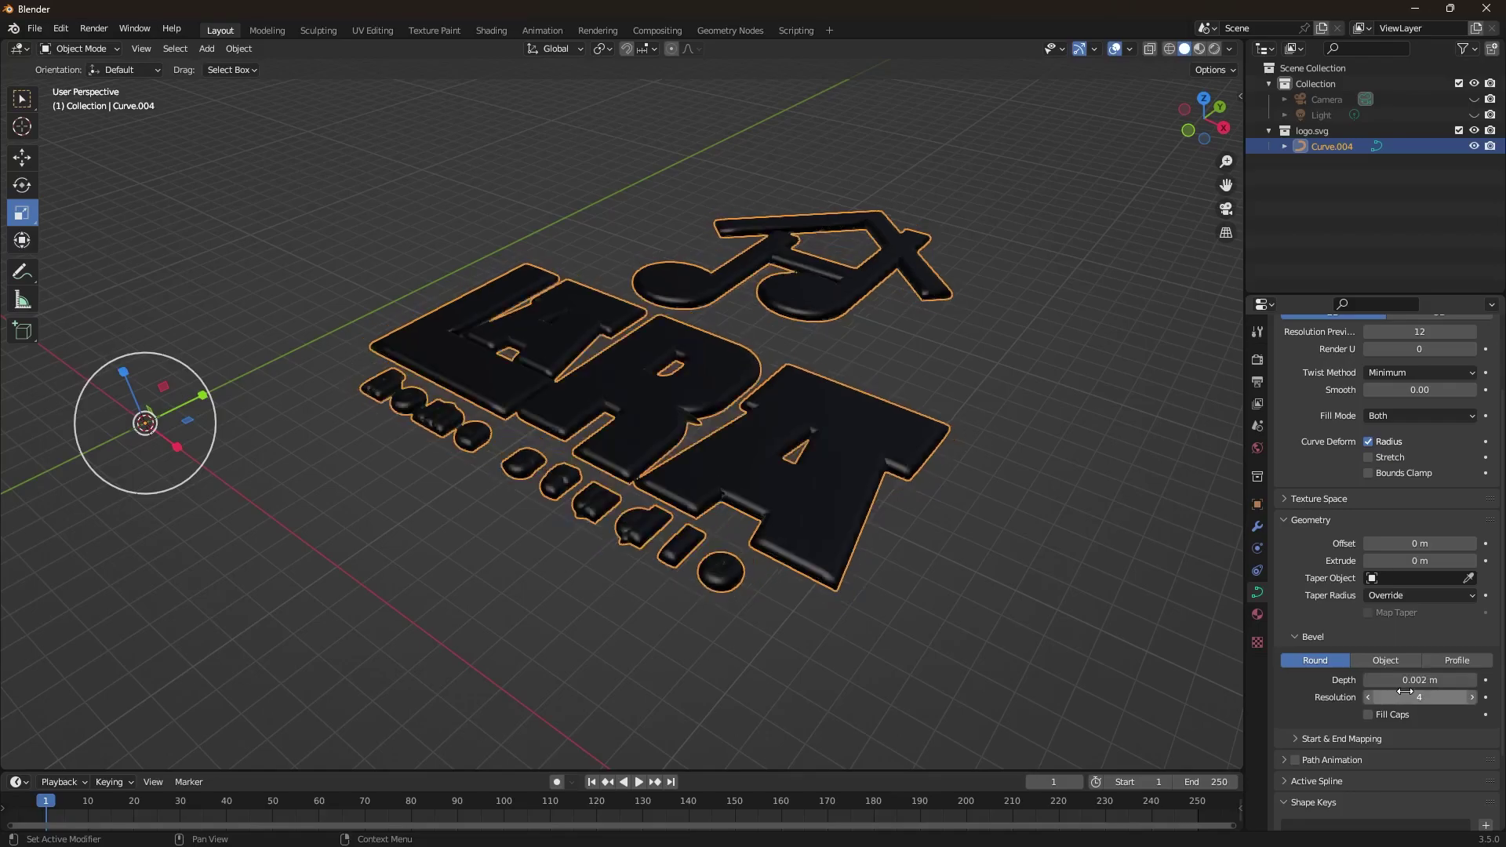
Step: Set the bevel resolution of the logo curve to 0 to give it flat chamfered edges
{"action": "left_click", "coordinate": [1070, 609]}
{"action": "middle_click_drag", "start_coordinate": [915, 525], "coordinate": [728, 557]}
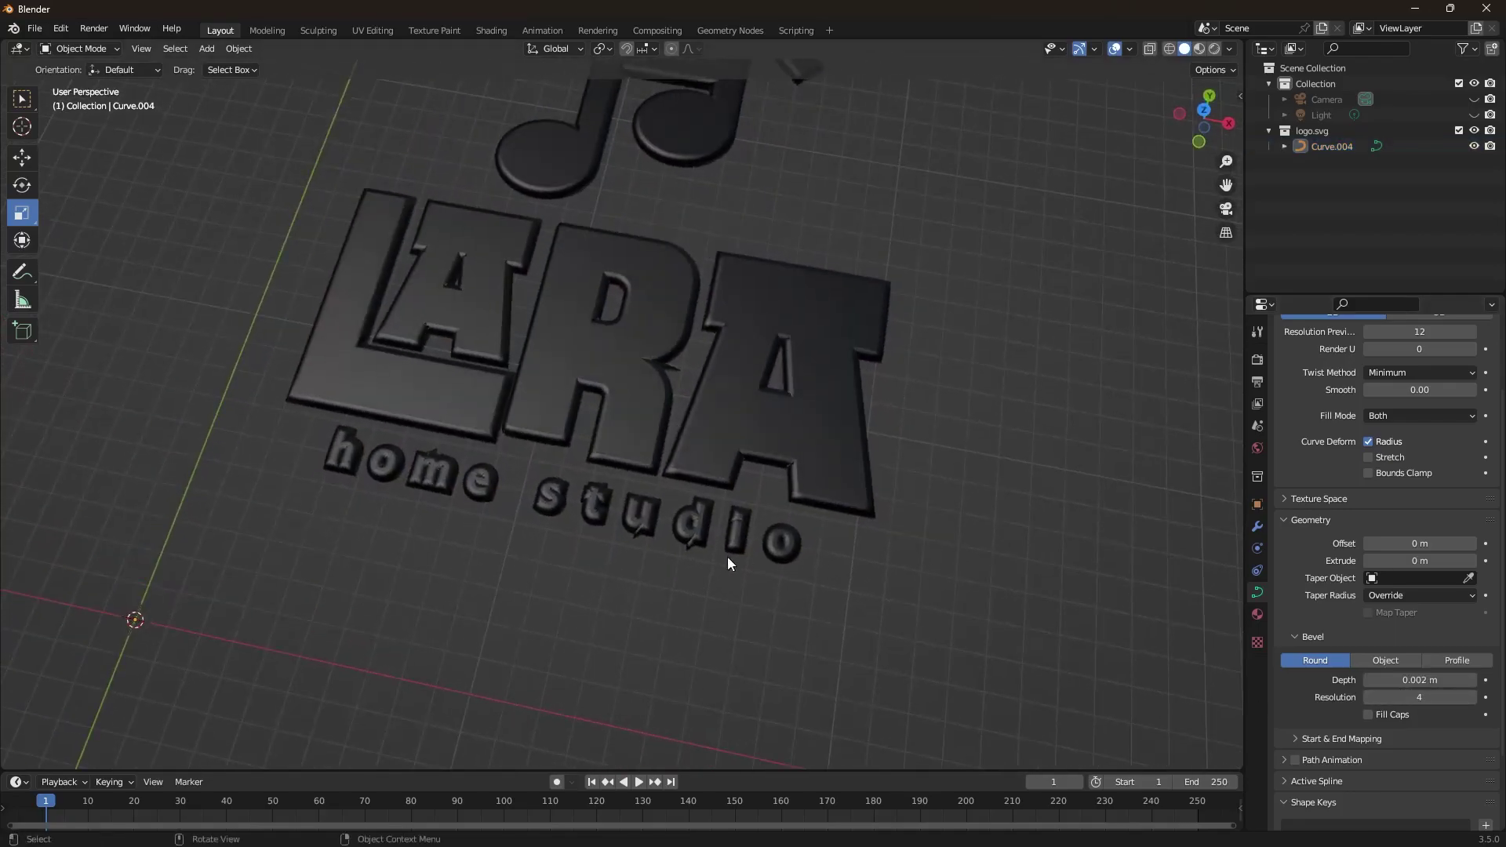
{"action": "scroll", "coordinate": [723, 554], "scroll_direction": "up", "scroll_amount": 5}
{"action": "left_click", "coordinate": [654, 658]}
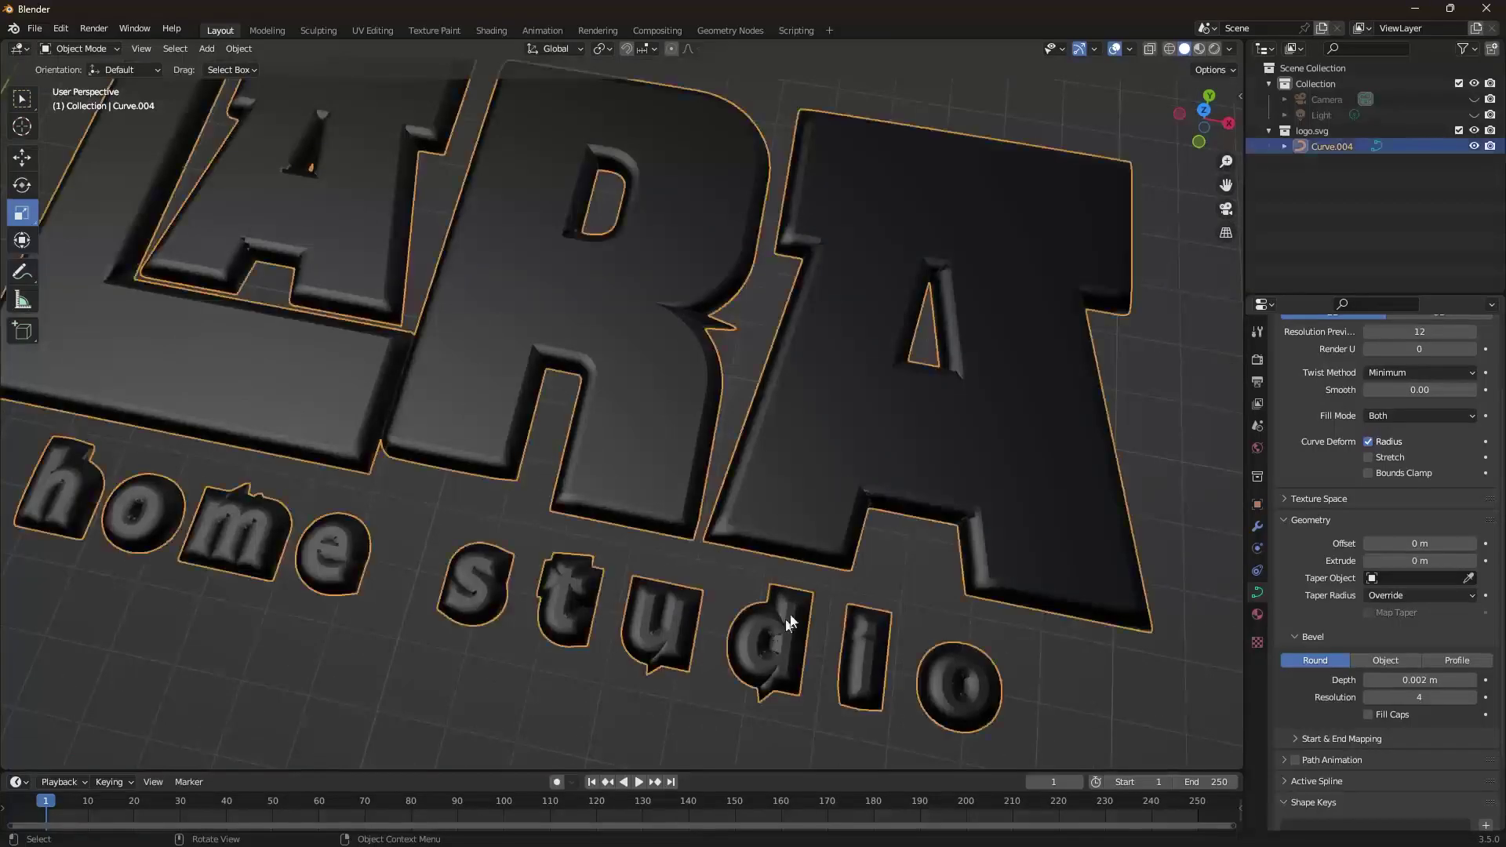
{"action": "scroll", "coordinate": [774, 627], "scroll_direction": "down", "scroll_amount": 4}
{"action": "middle_click_drag", "start_coordinate": [802, 597], "coordinate": [813, 475]}
{"action": "scroll", "coordinate": [775, 521], "scroll_direction": "down", "scroll_amount": 3}
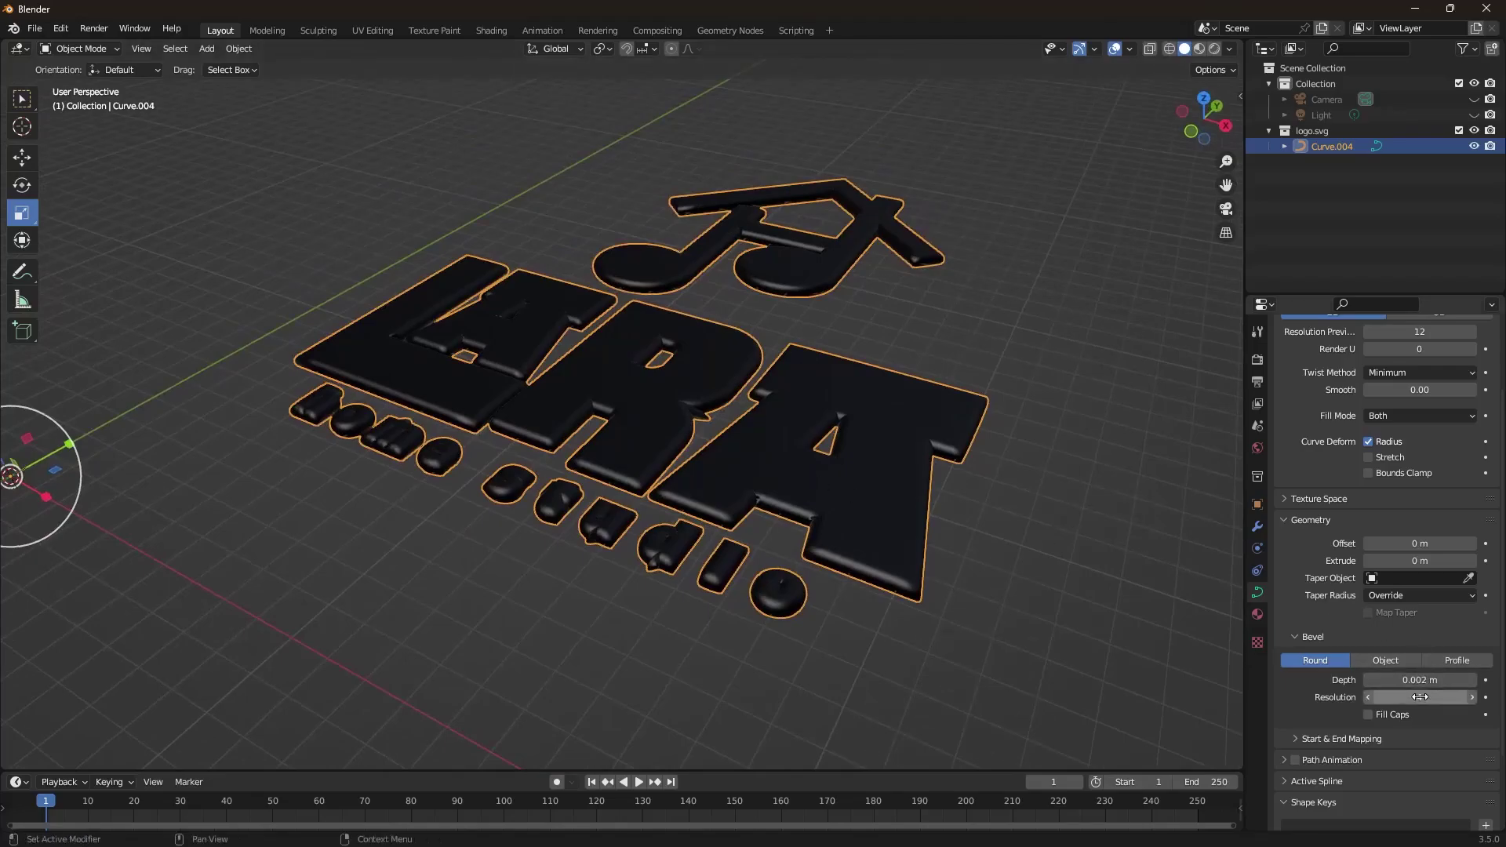
{"action": "left_click_drag", "start_coordinate": [1420, 697], "coordinate": [1385, 698]}
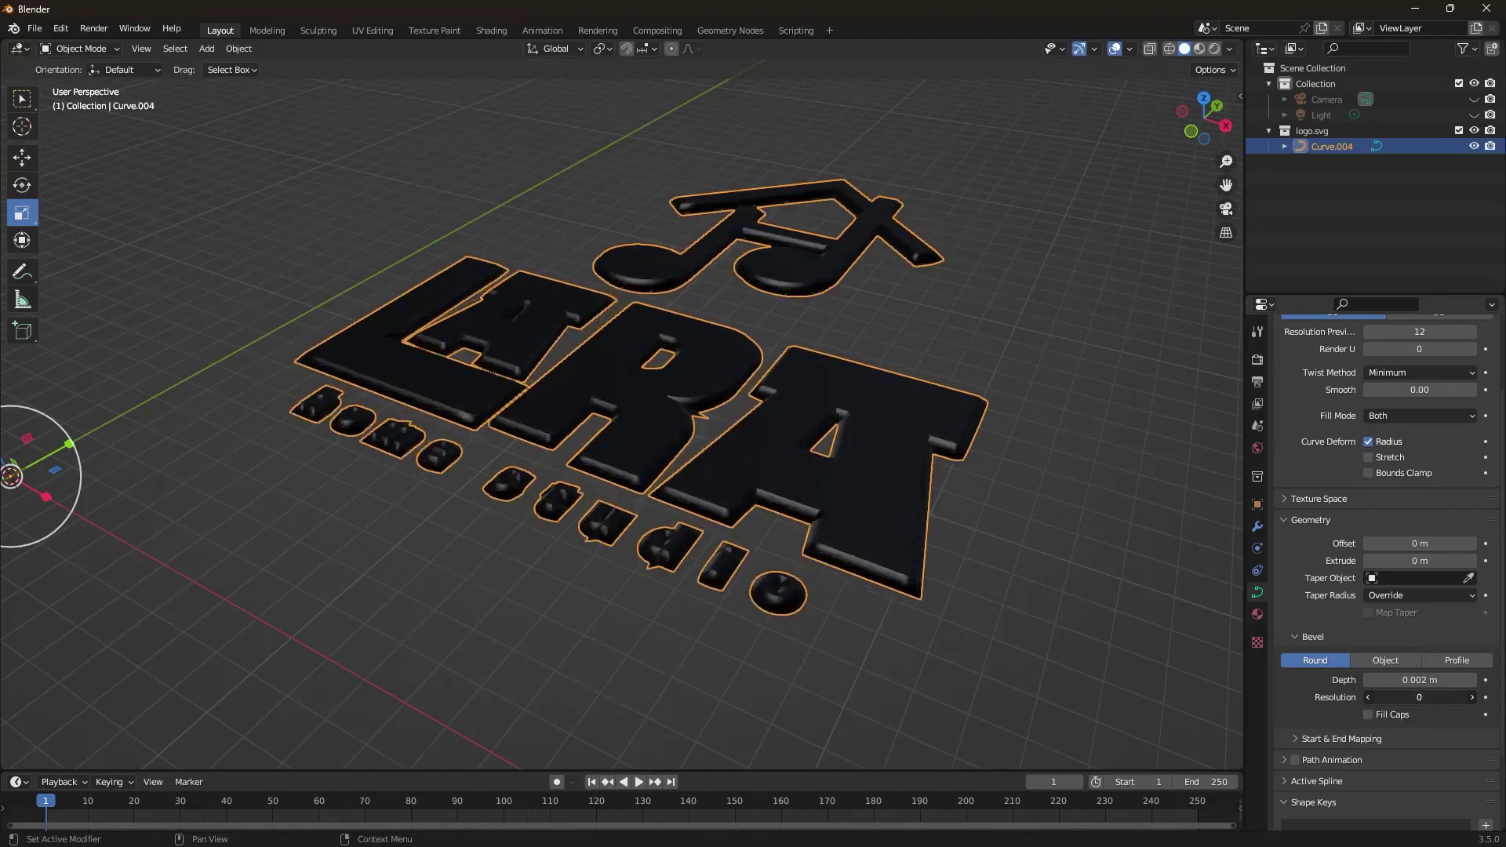
{"action": "middle_click_drag", "start_coordinate": [921, 502], "coordinate": [916, 557]}
{"action": "left_click", "coordinate": [1006, 538]}
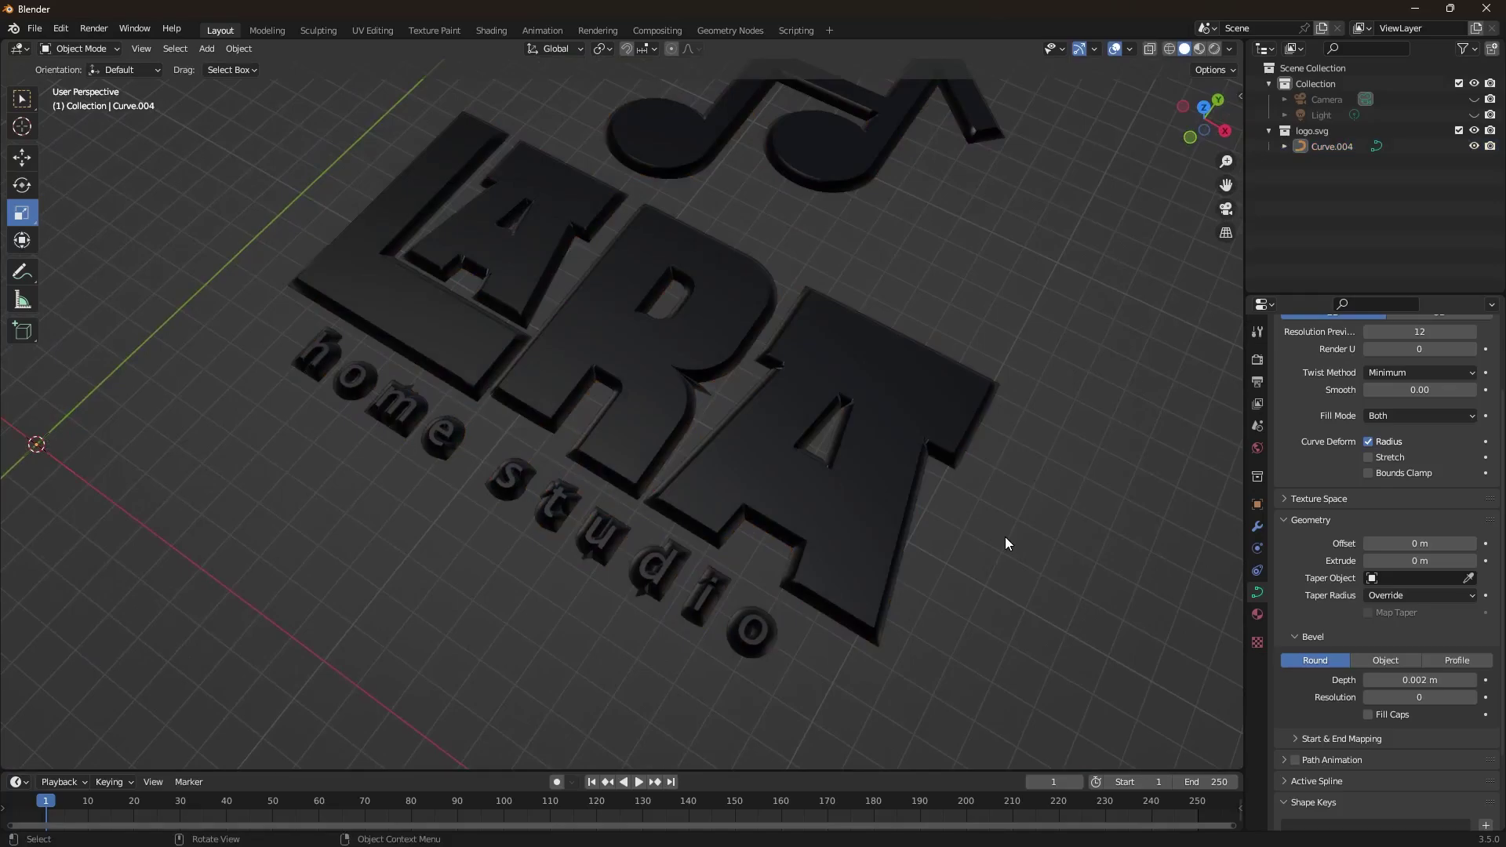
Step: Inspect the spike at the notch of the letter R by selecting its control point in Edit Mode, and return to Object Mode
{"action": "left_click", "coordinate": [697, 390]}
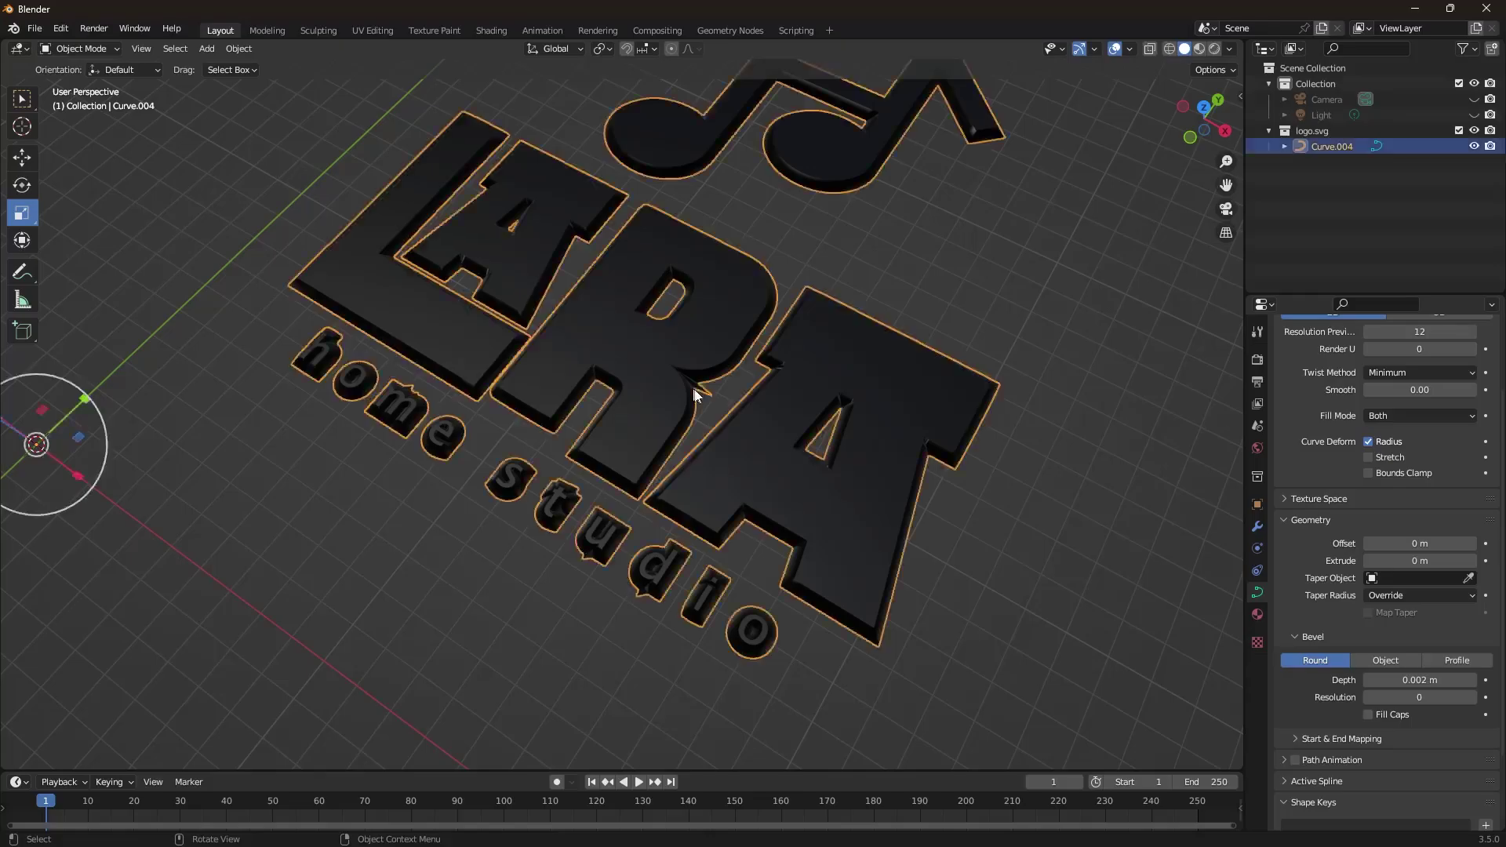
{"action": "scroll", "coordinate": [730, 400], "scroll_direction": "up", "scroll_amount": 4}
{"action": "middle_click_drag", "start_coordinate": [750, 402], "coordinate": [902, 498]}
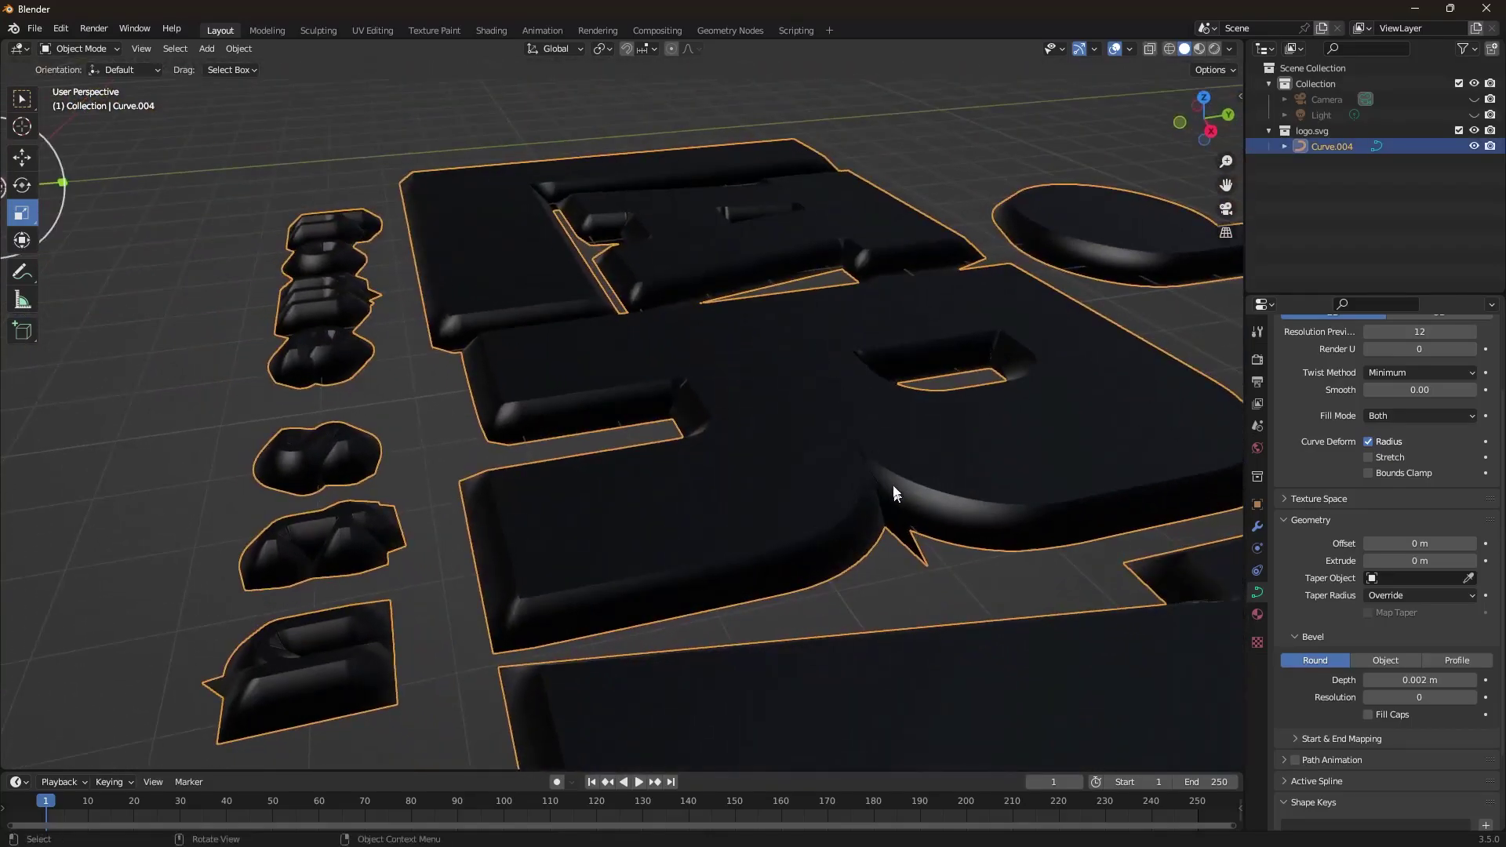
{"action": "left_click", "coordinate": [79, 49]}
{"action": "left_click", "coordinate": [78, 84]}
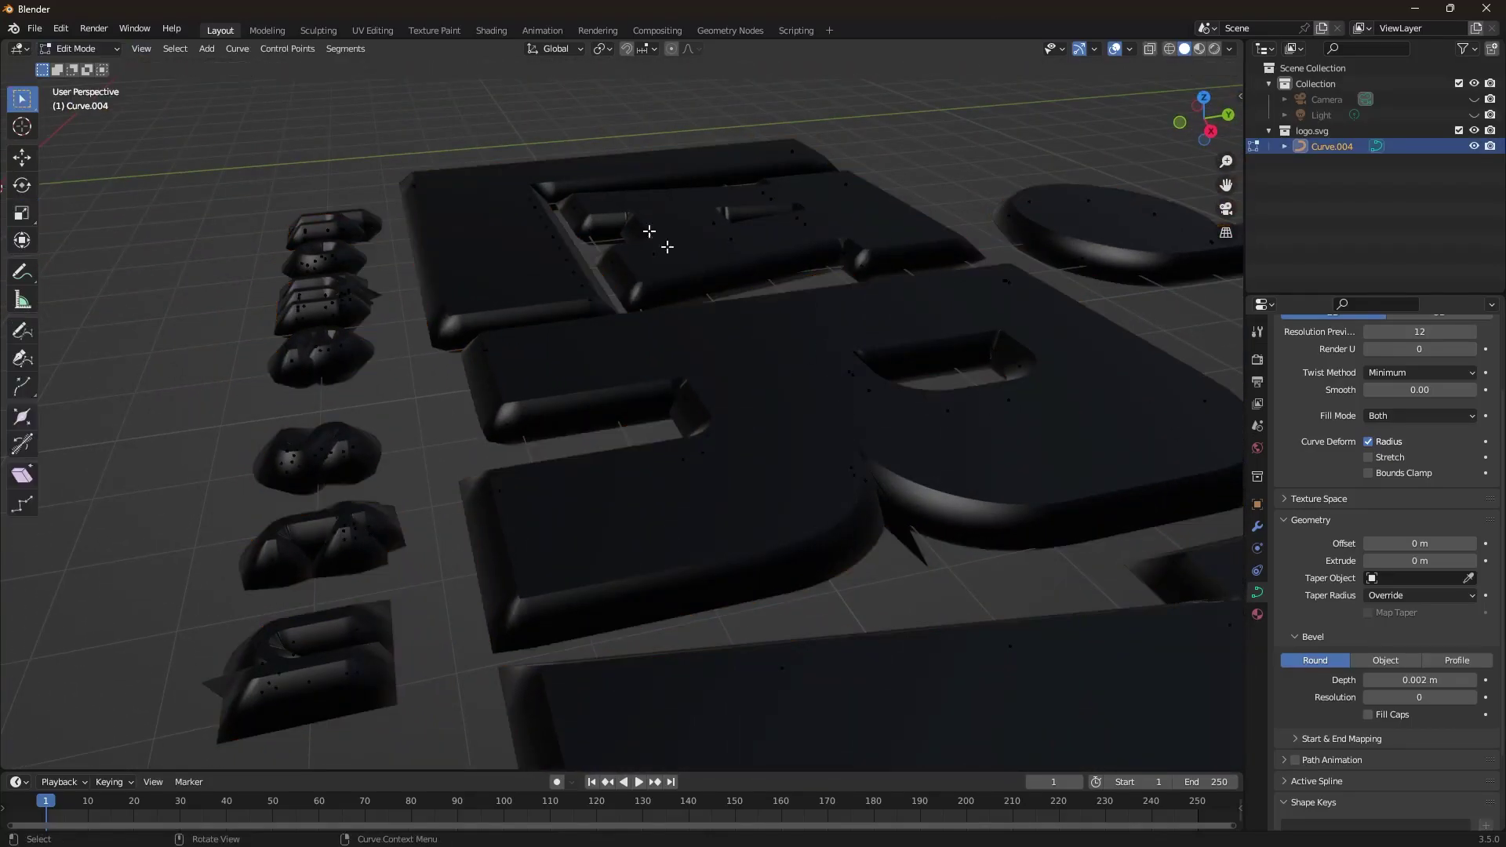
{"action": "left_click", "coordinate": [868, 477]}
{"action": "middle_click_drag", "start_coordinate": [860, 466], "coordinate": [706, 363]}
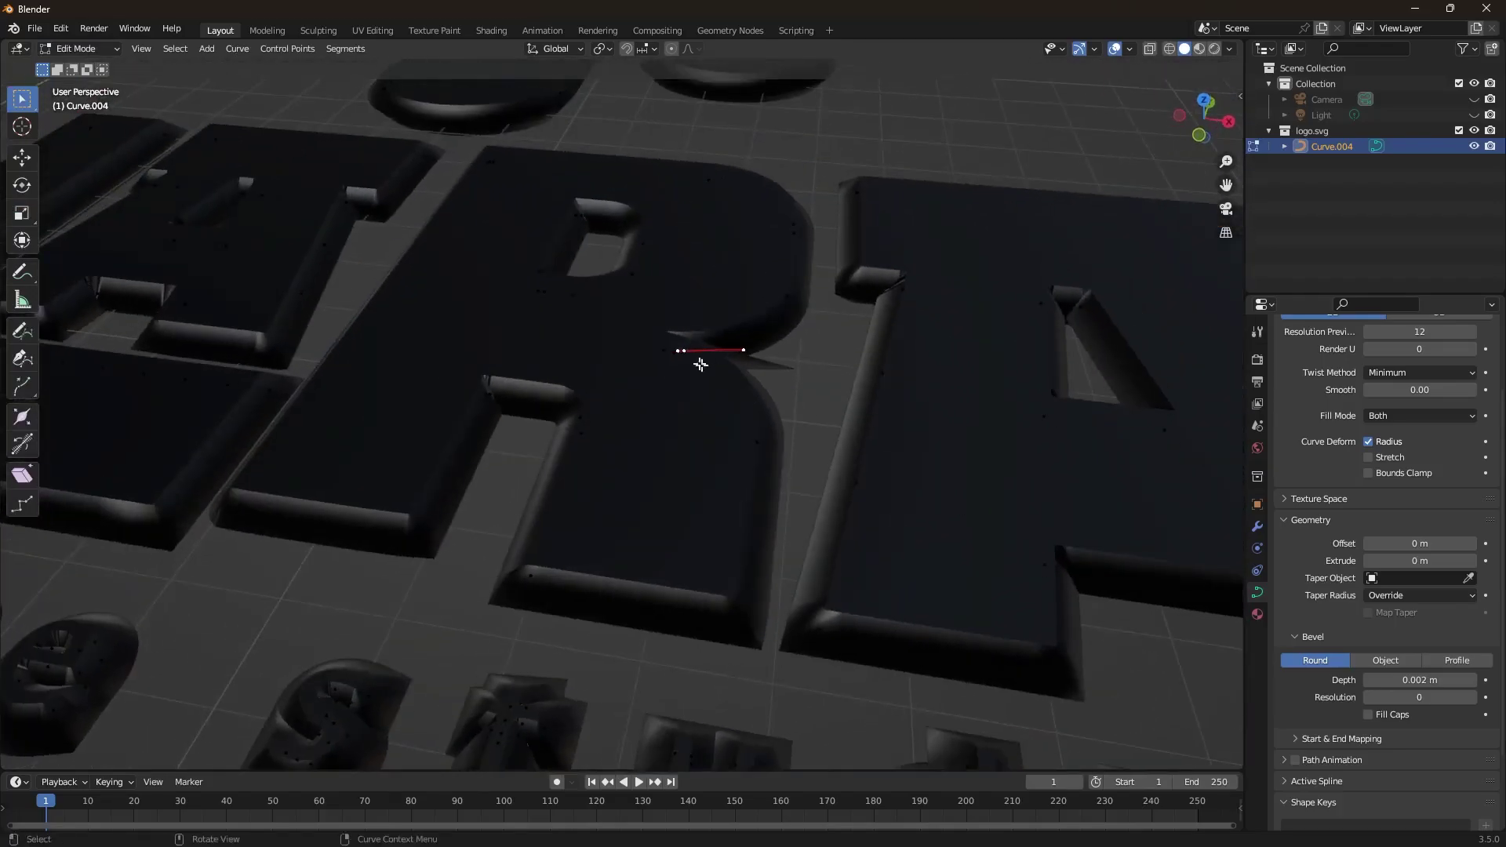
{"action": "left_click", "coordinate": [77, 49]}
{"action": "left_click", "coordinate": [81, 68]}
{"action": "scroll", "coordinate": [745, 420], "scroll_direction": "down", "scroll_amount": 6}
{"action": "scroll", "coordinate": [755, 470], "scroll_direction": "up", "scroll_amount": 4}
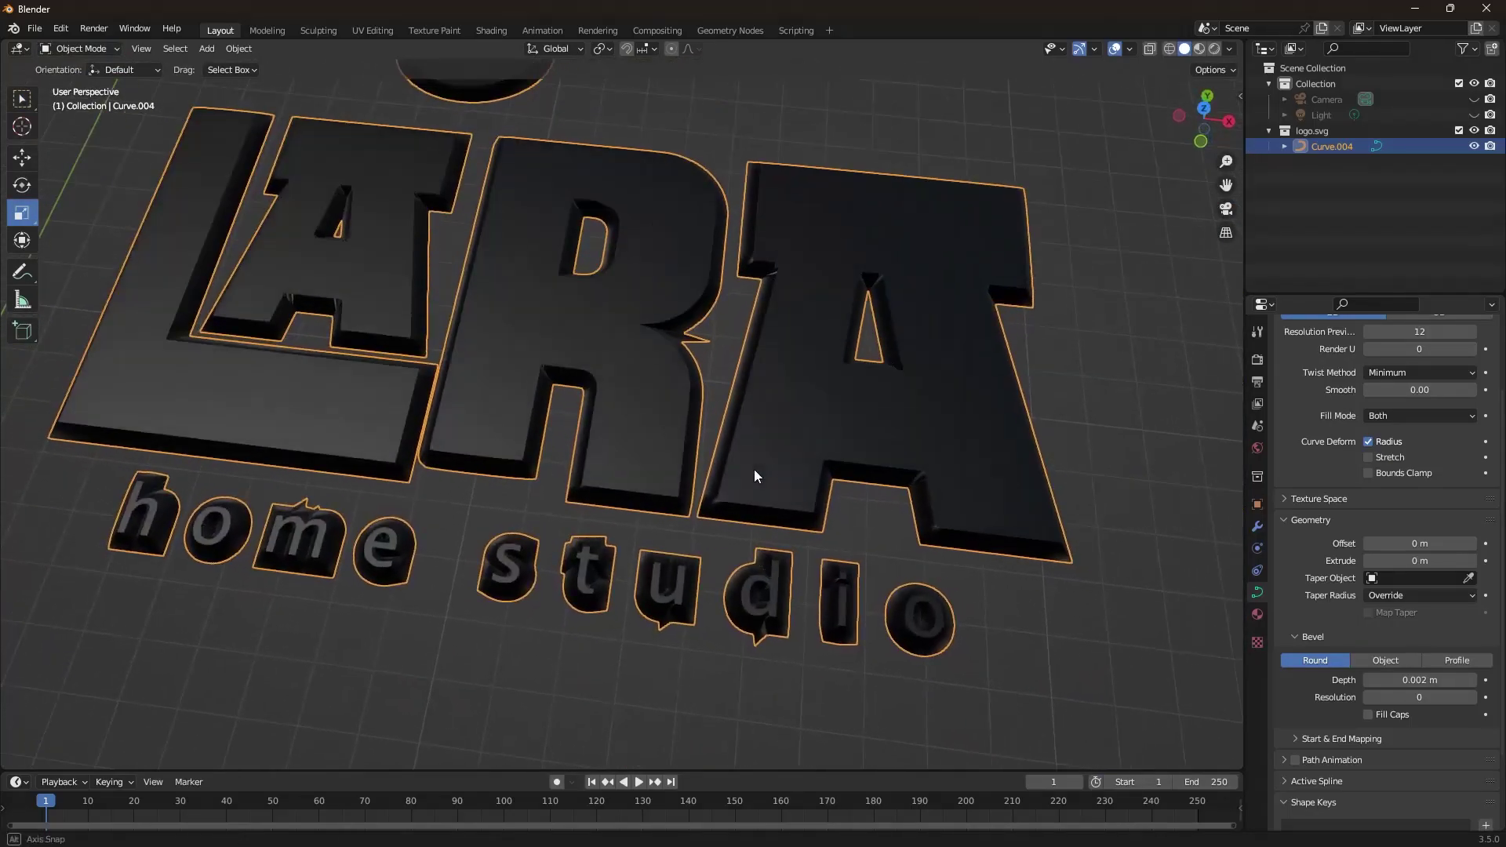
{"action": "scroll", "coordinate": [757, 451], "scroll_direction": "down", "scroll_amount": 3}
{"action": "middle_click_drag", "start_coordinate": [756, 451], "coordinate": [692, 435]}
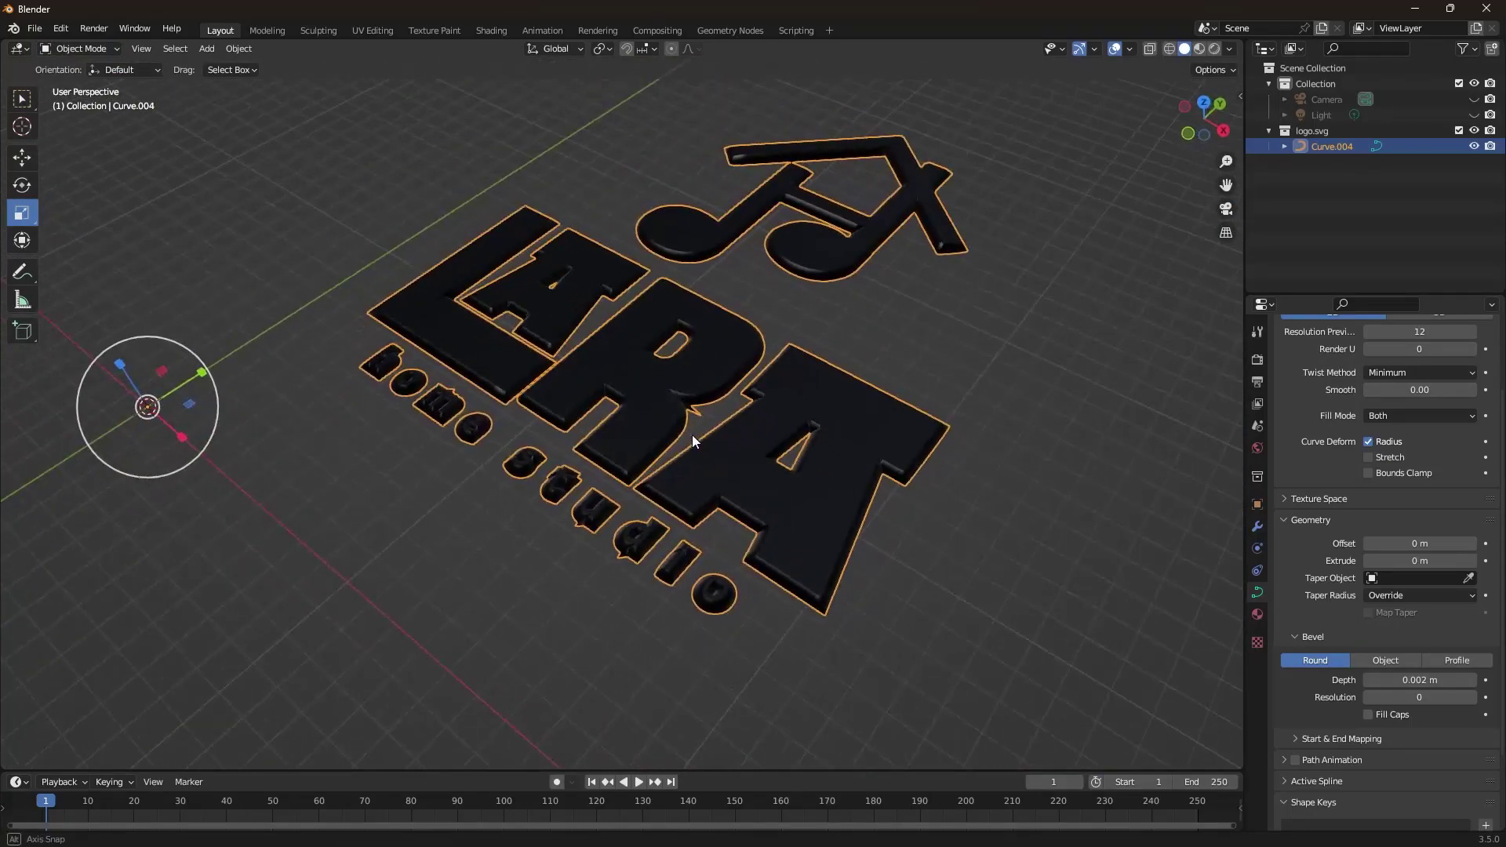
Step: Try a preview resolution of 1 on the logo curve and restore it to 12
{"action": "left_click", "coordinate": [659, 165]}
{"action": "middle_click_drag", "start_coordinate": [727, 314], "coordinate": [793, 389]}
{"action": "scroll", "coordinate": [836, 384], "scroll_direction": "down", "scroll_amount": 2}
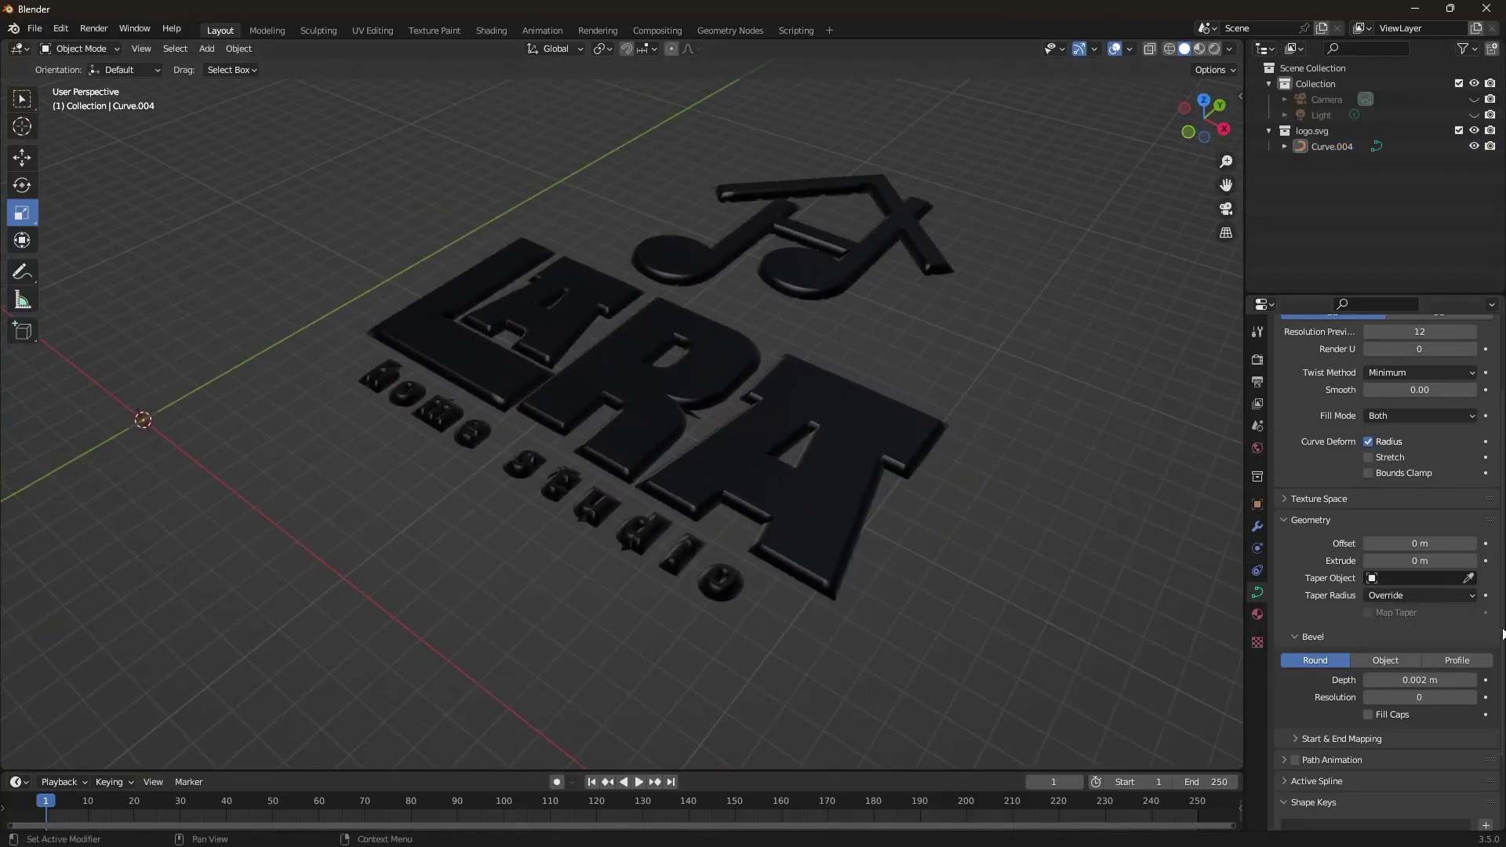
{"action": "scroll", "coordinate": [1453, 520], "scroll_direction": "up", "scroll_amount": 3}
{"action": "left_click_drag", "start_coordinate": [1420, 395], "coordinate": [1334, 394]}
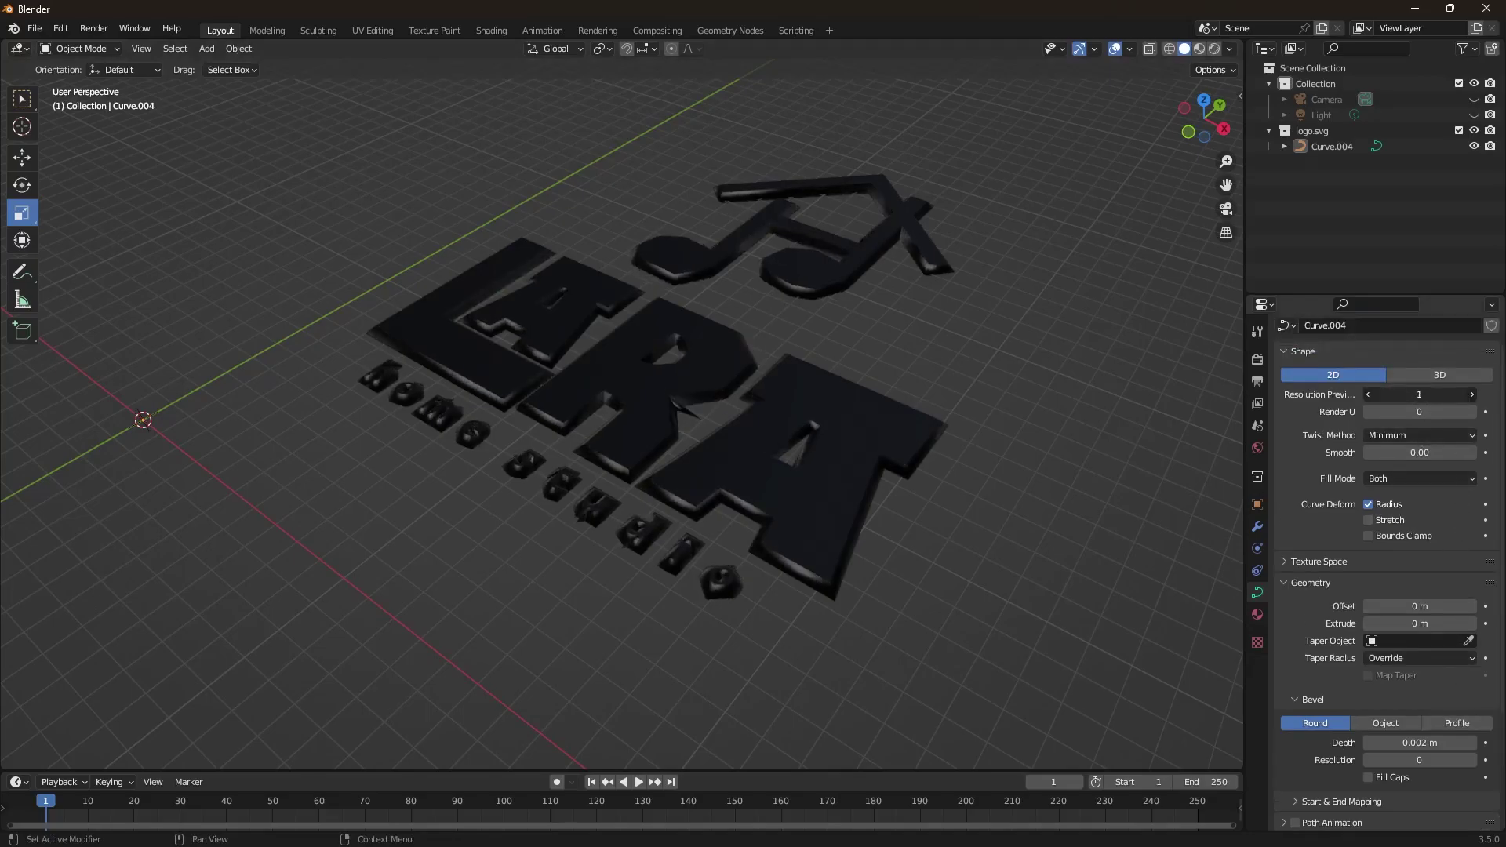
{"action": "scroll", "coordinate": [934, 314], "scroll_direction": "up", "scroll_amount": 6}
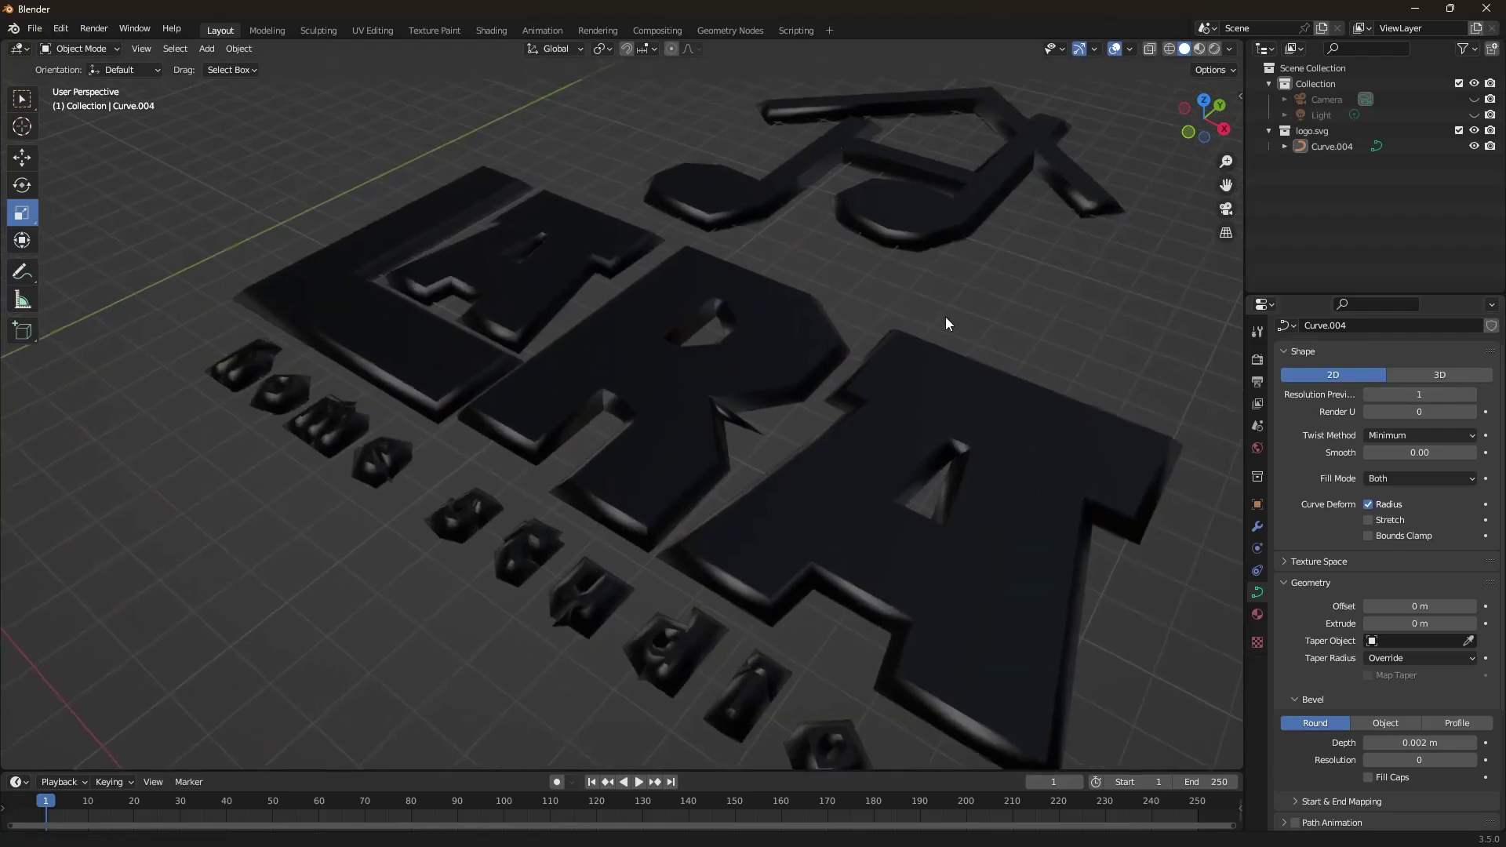
{"action": "middle_click_drag", "start_coordinate": [647, 292], "coordinate": [681, 259]}
{"action": "left_click", "coordinate": [1413, 393]}
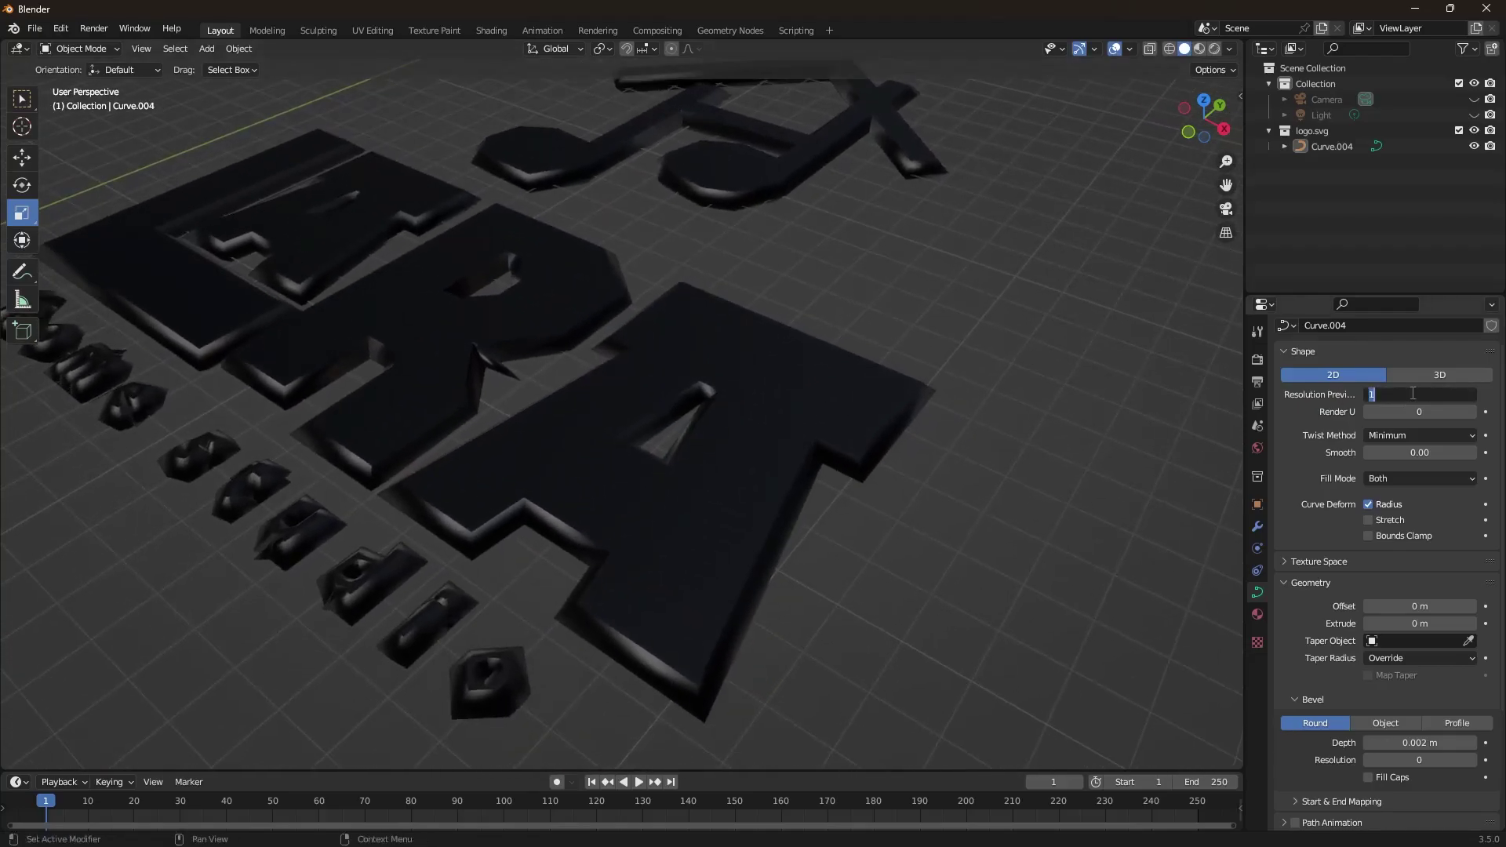
{"action": "type", "text": "12"}
{"action": "key", "text": "Return"}
Step: Try the 3D shape option on the logo curve and return it to 2D
{"action": "left_click", "coordinate": [1420, 374]}
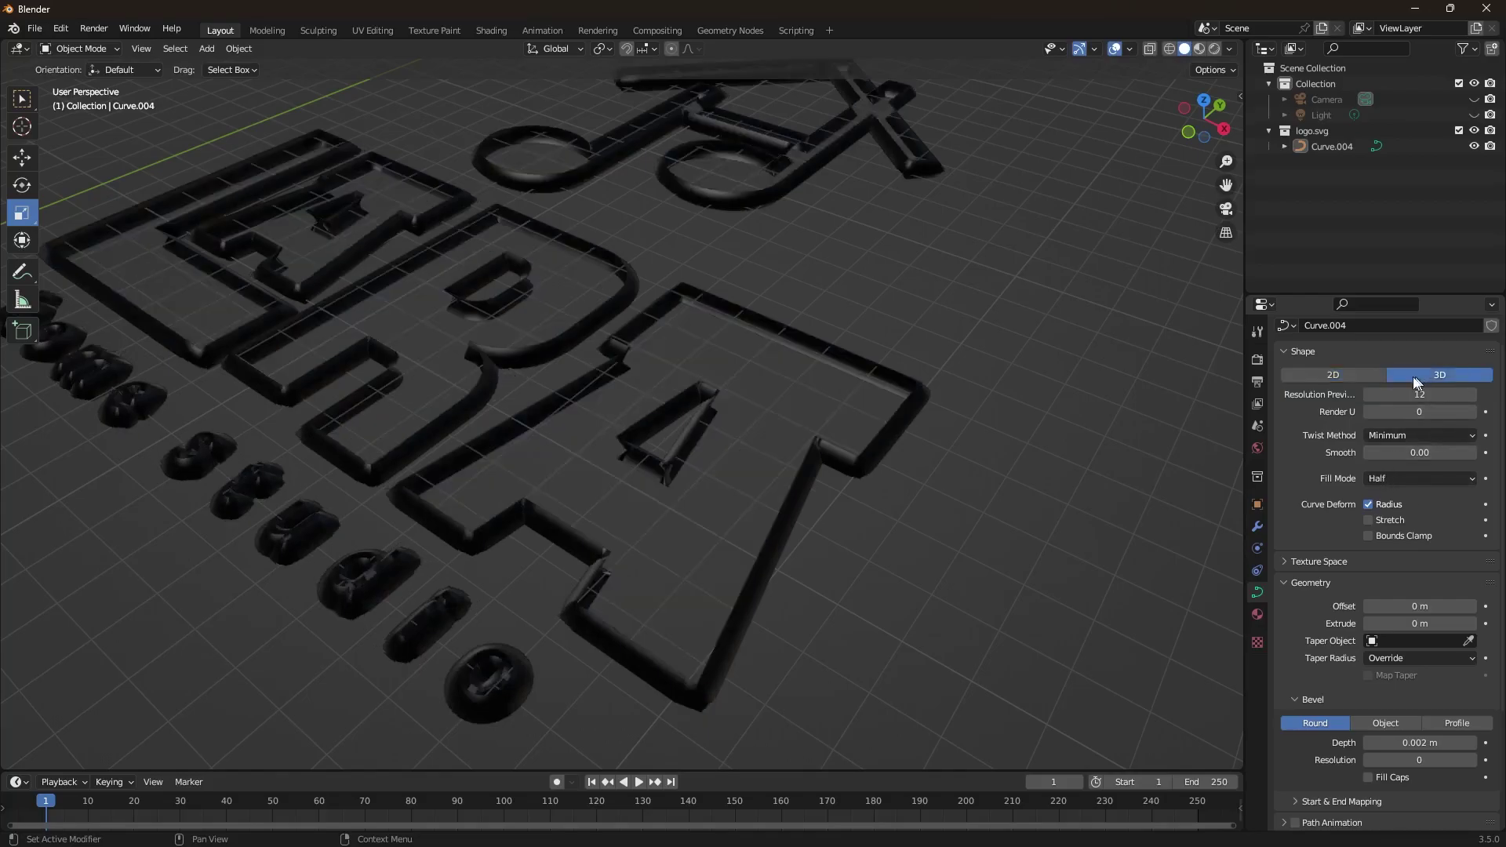
{"action": "left_click", "coordinate": [1350, 373]}
{"action": "scroll", "coordinate": [804, 473], "scroll_direction": "down", "scroll_amount": 5}
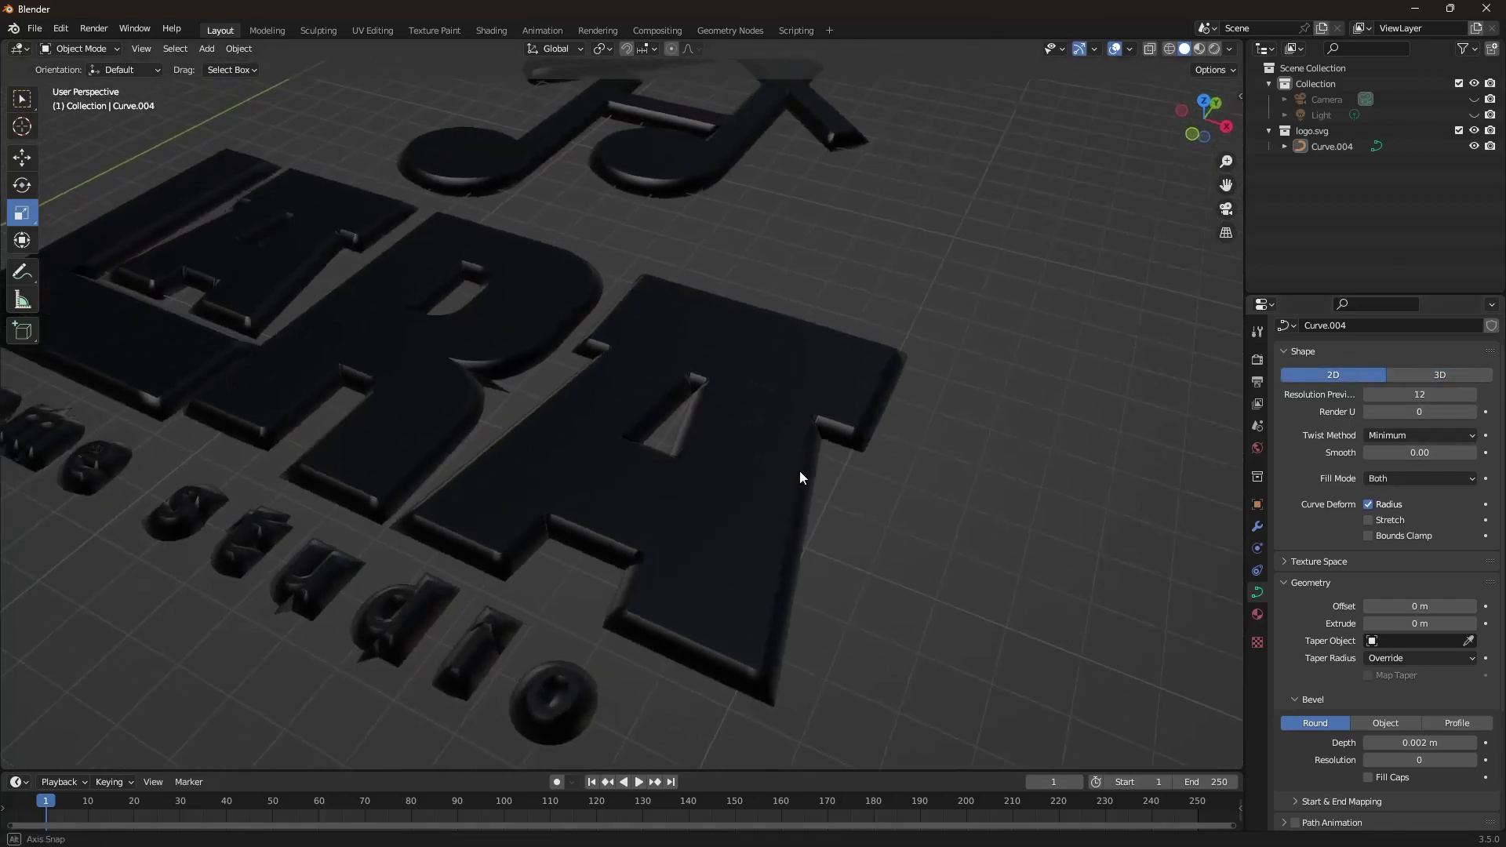
{"action": "scroll", "coordinate": [792, 459], "scroll_direction": "down", "scroll_amount": 3}
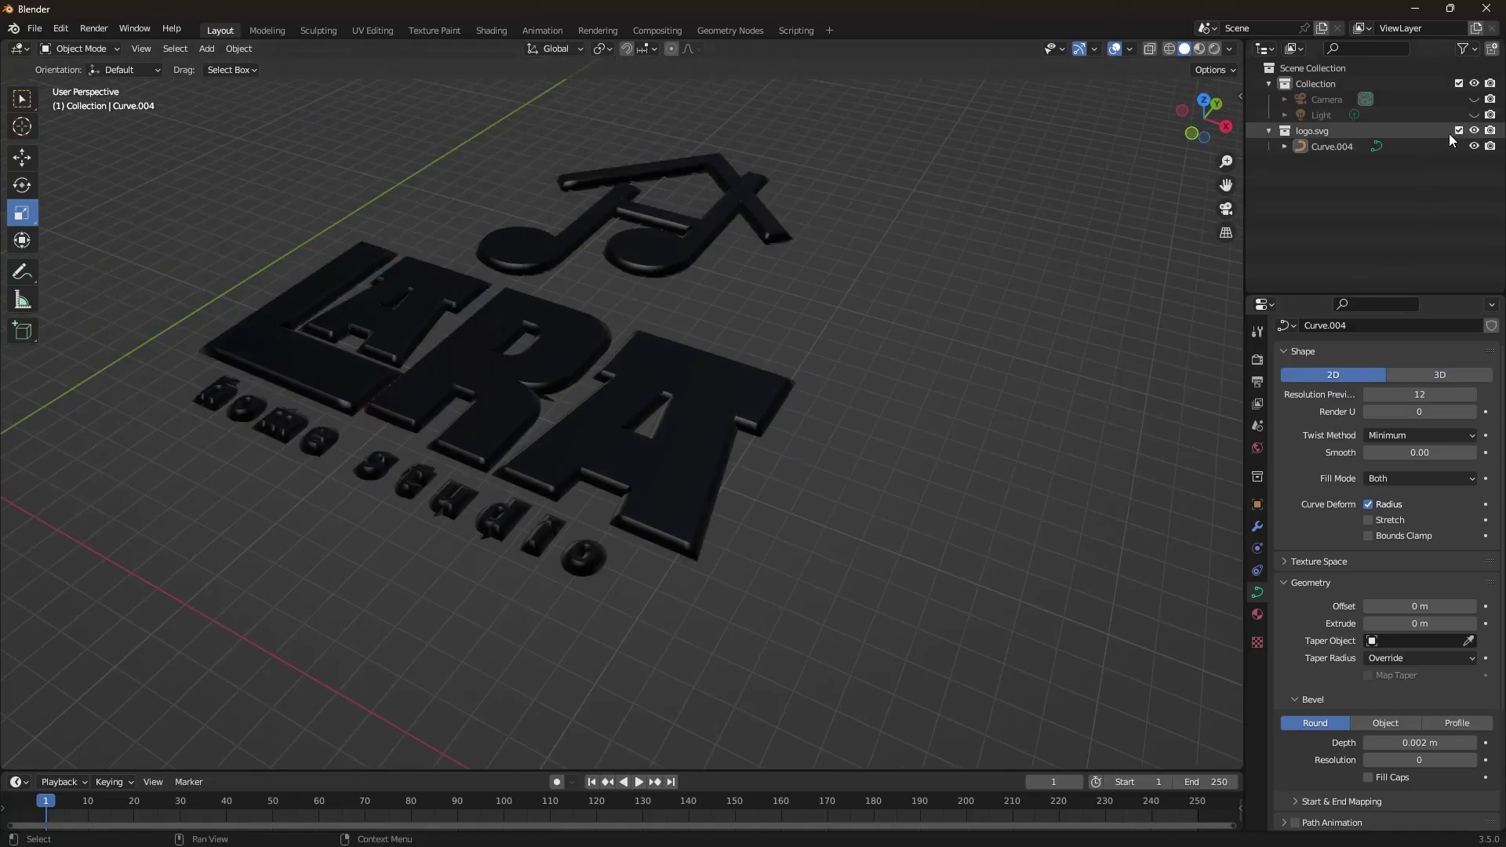
Step: Unhide the light in the viewport and select the whole logo curve
{"action": "left_click", "coordinate": [1474, 115]}
{"action": "mouse_move", "coordinate": [822, 373]}
{"action": "middle_mouse_down"}
{"action": "mouse_move", "coordinate": [821, 457]}
{"action": "mouse_move", "coordinate": [835, 404]}
{"action": "mouse_move", "coordinate": [816, 402]}
{"action": "middle_mouse_up"}
{"action": "left_click_drag", "start_coordinate": [876, 158], "coordinate": [660, 328]}
Step: Change the viewport display color of the logo's SVGMat material to a light turquoise and deselect the logo
{"action": "scroll", "coordinate": [1440, 658], "scroll_direction": "down", "scroll_amount": 5}
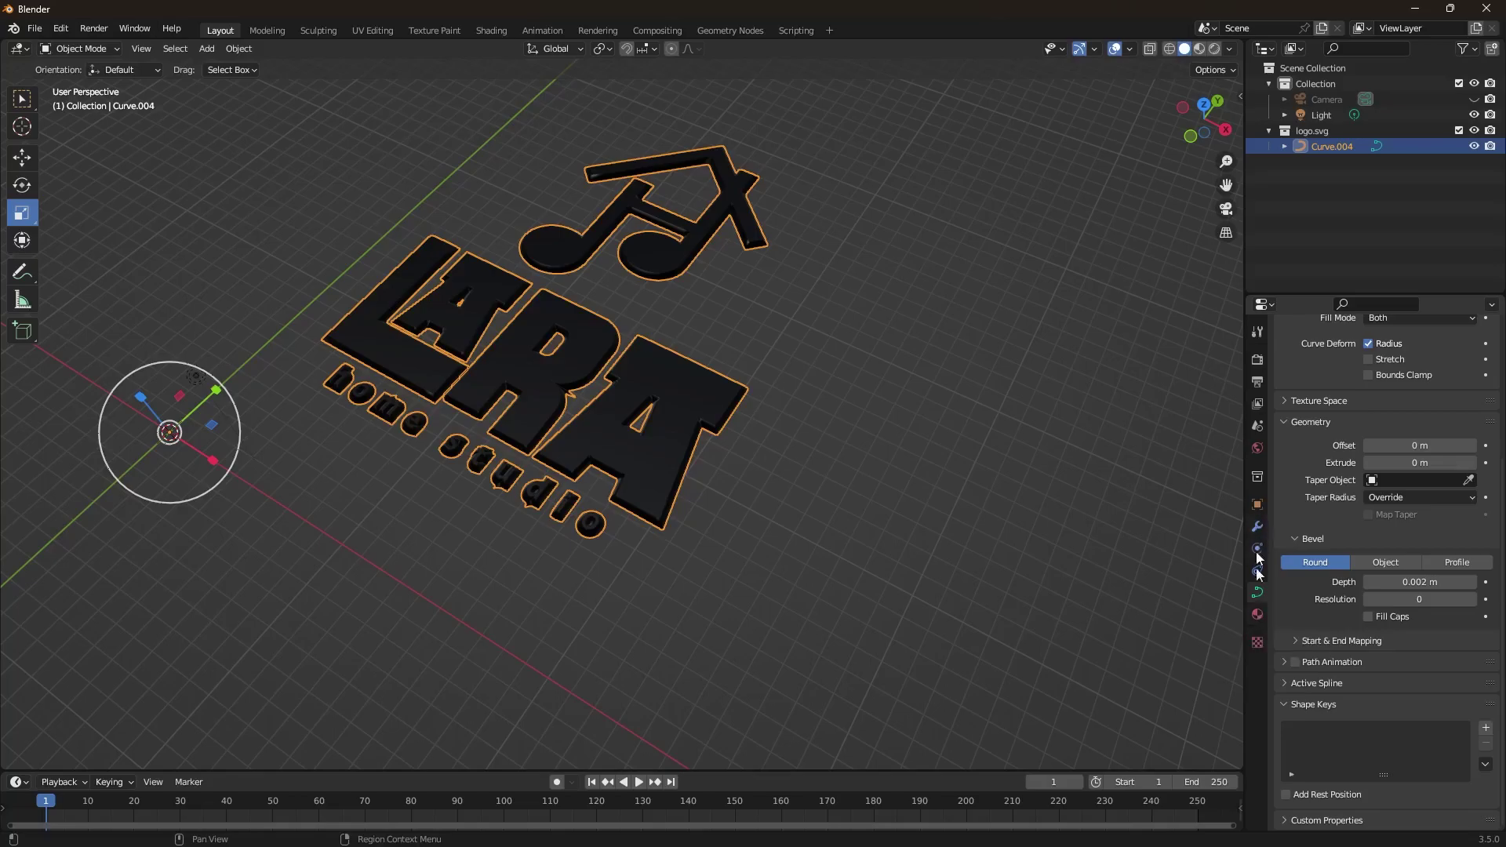
{"action": "left_click", "coordinate": [1256, 614]}
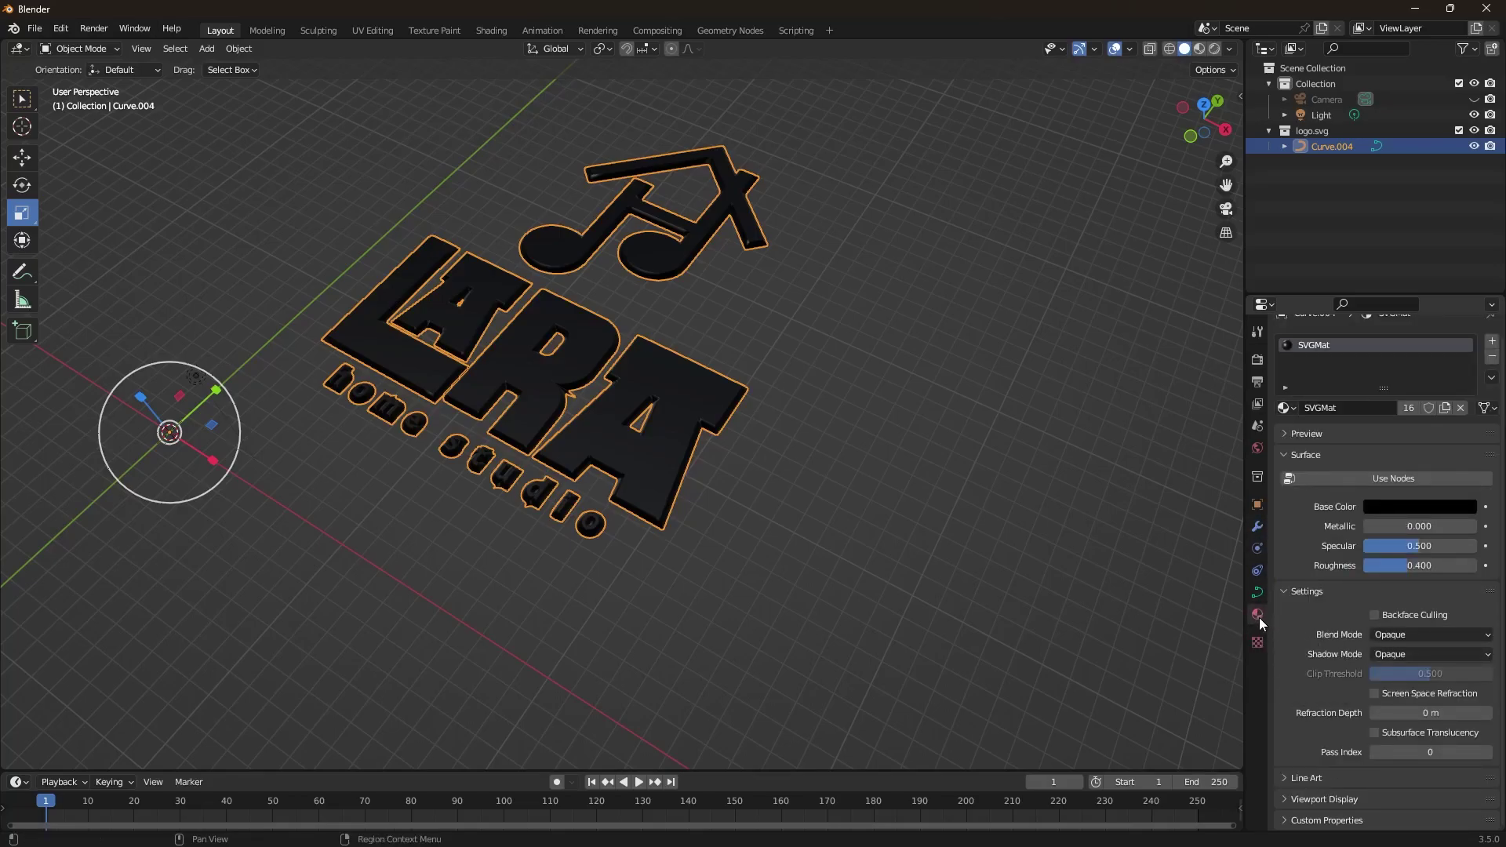
{"action": "left_click", "coordinate": [1287, 798]}
{"action": "scroll", "coordinate": [1334, 777], "scroll_direction": "down", "scroll_amount": 2}
{"action": "left_click", "coordinate": [1377, 760]}
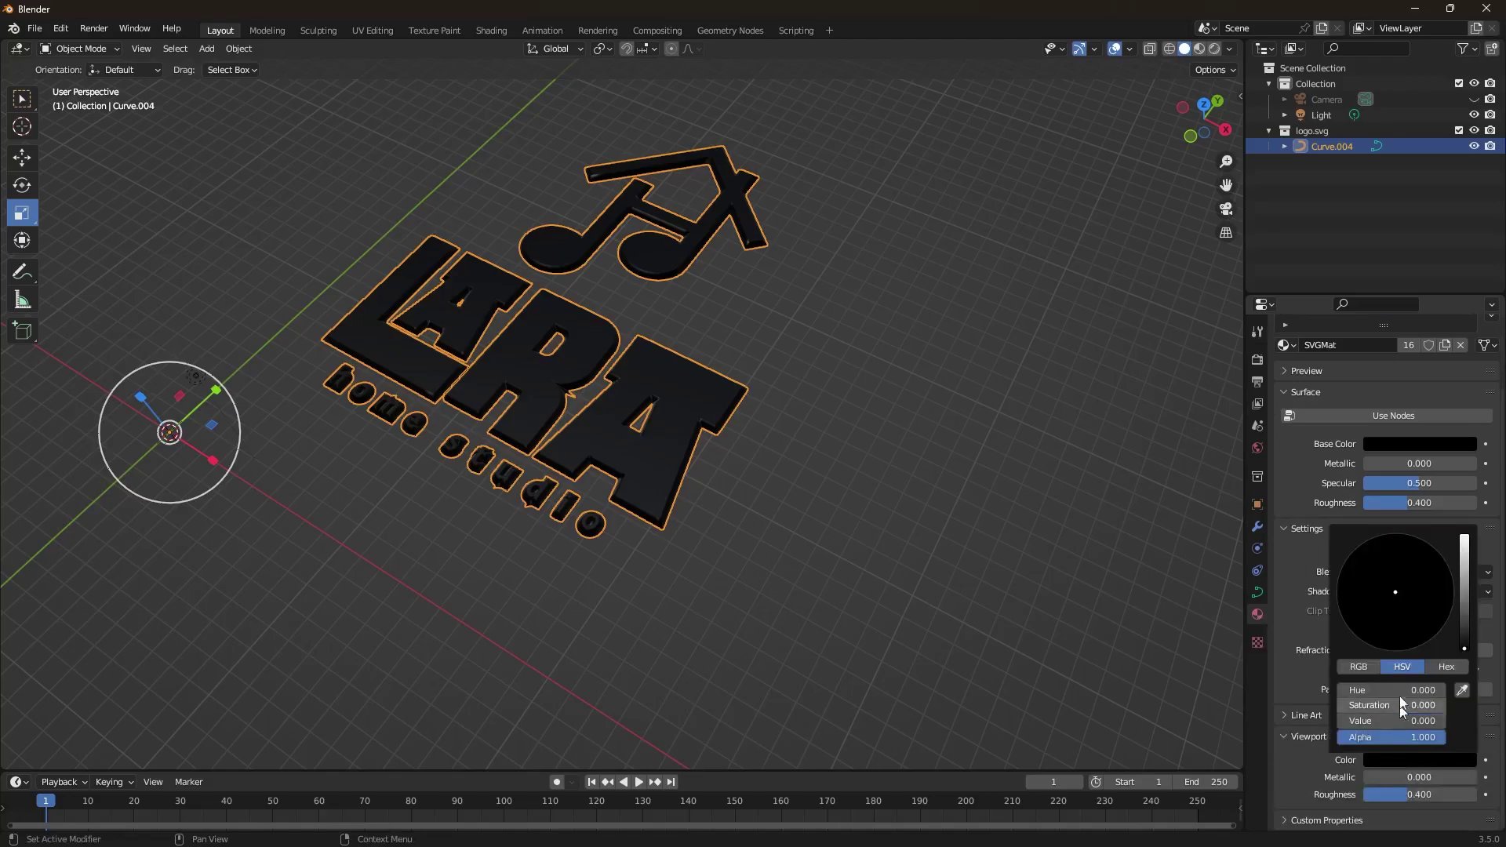
{"action": "left_click", "coordinate": [1363, 670]}
{"action": "left_click_drag", "start_coordinate": [1464, 648], "coordinate": [1464, 554]}
{"action": "left_click", "coordinate": [1402, 595]}
{"action": "left_click_drag", "start_coordinate": [1401, 594], "coordinate": [1389, 559]}
{"action": "left_click", "coordinate": [861, 472]}
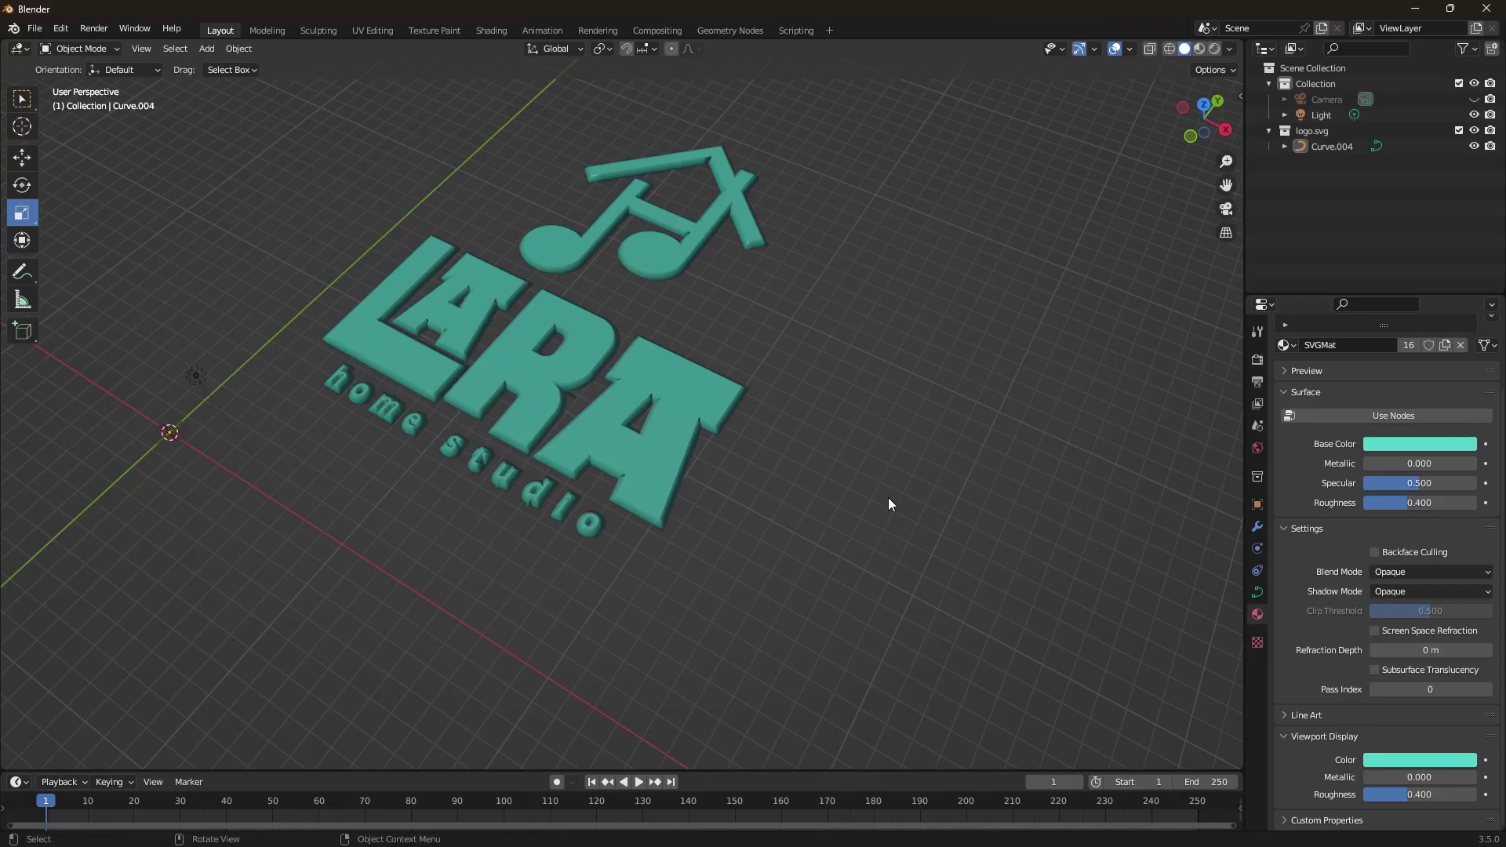
Step: Enable Fill Caps in the logo curve's bevel settings, keep the bevel resolution at 0, and deselect the logo
{"action": "left_click", "coordinate": [1257, 592]}
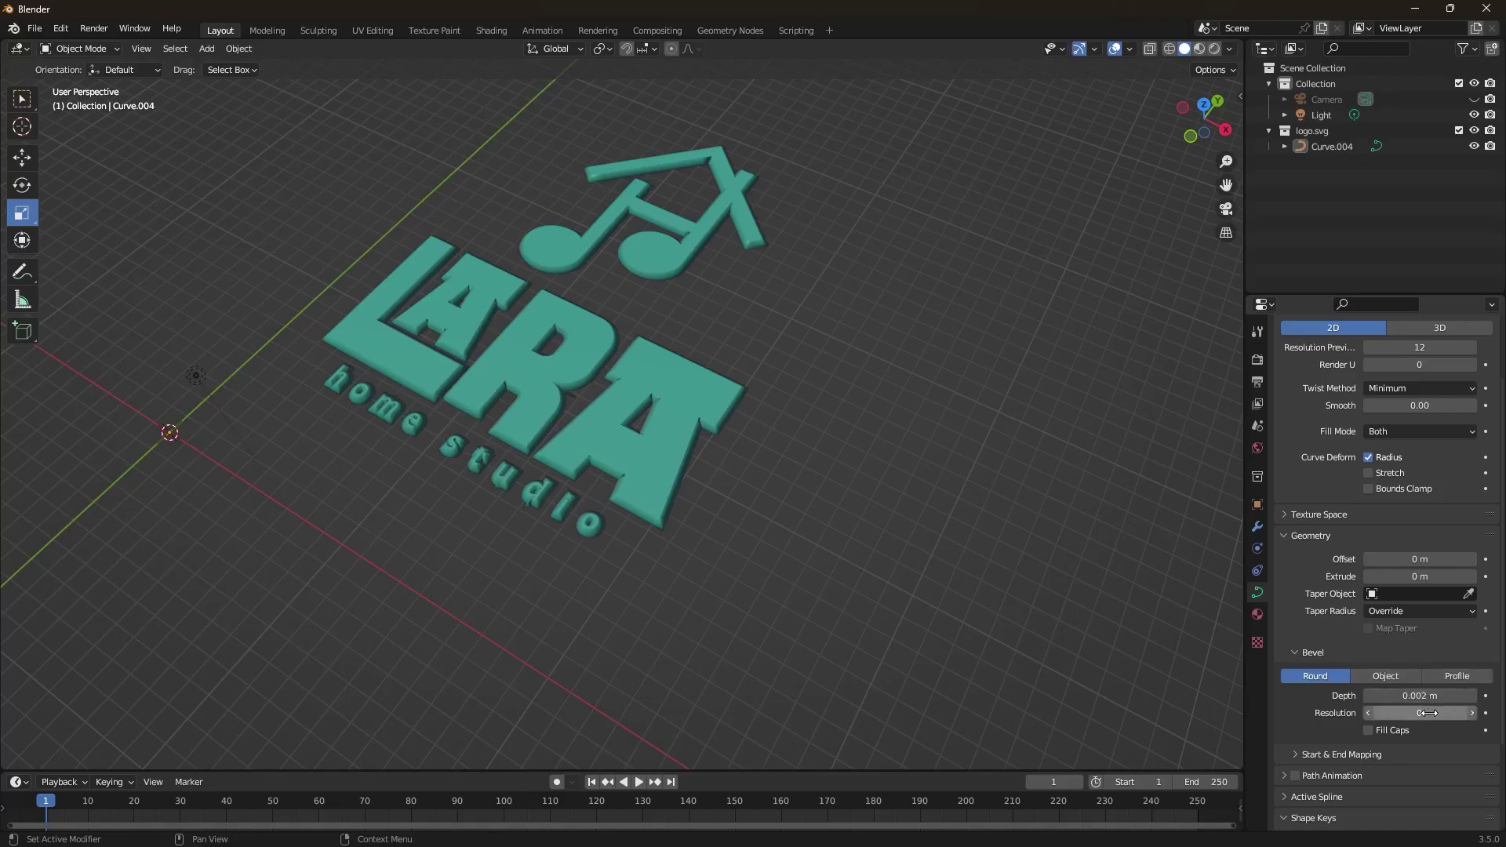
{"action": "left_click", "coordinate": [1368, 730]}
{"action": "left_click_drag", "start_coordinate": [836, 110], "coordinate": [295, 524]}
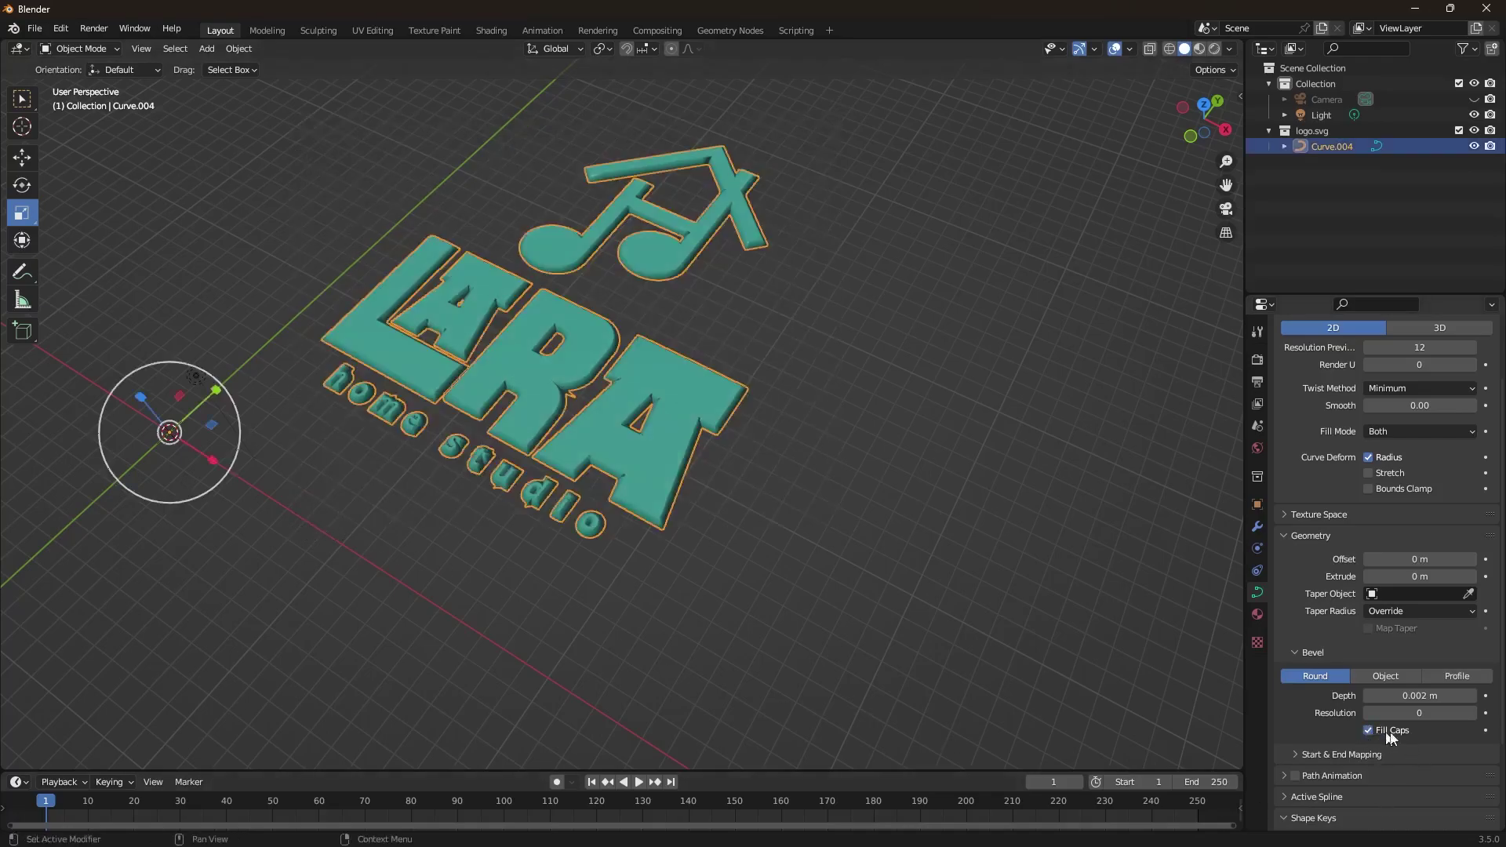
{"action": "left_click_drag", "start_coordinate": [1406, 714], "coordinate": [1405, 714]}
{"action": "middle_click_drag", "start_coordinate": [891, 372], "coordinate": [958, 393]}
{"action": "left_click", "coordinate": [857, 328]}
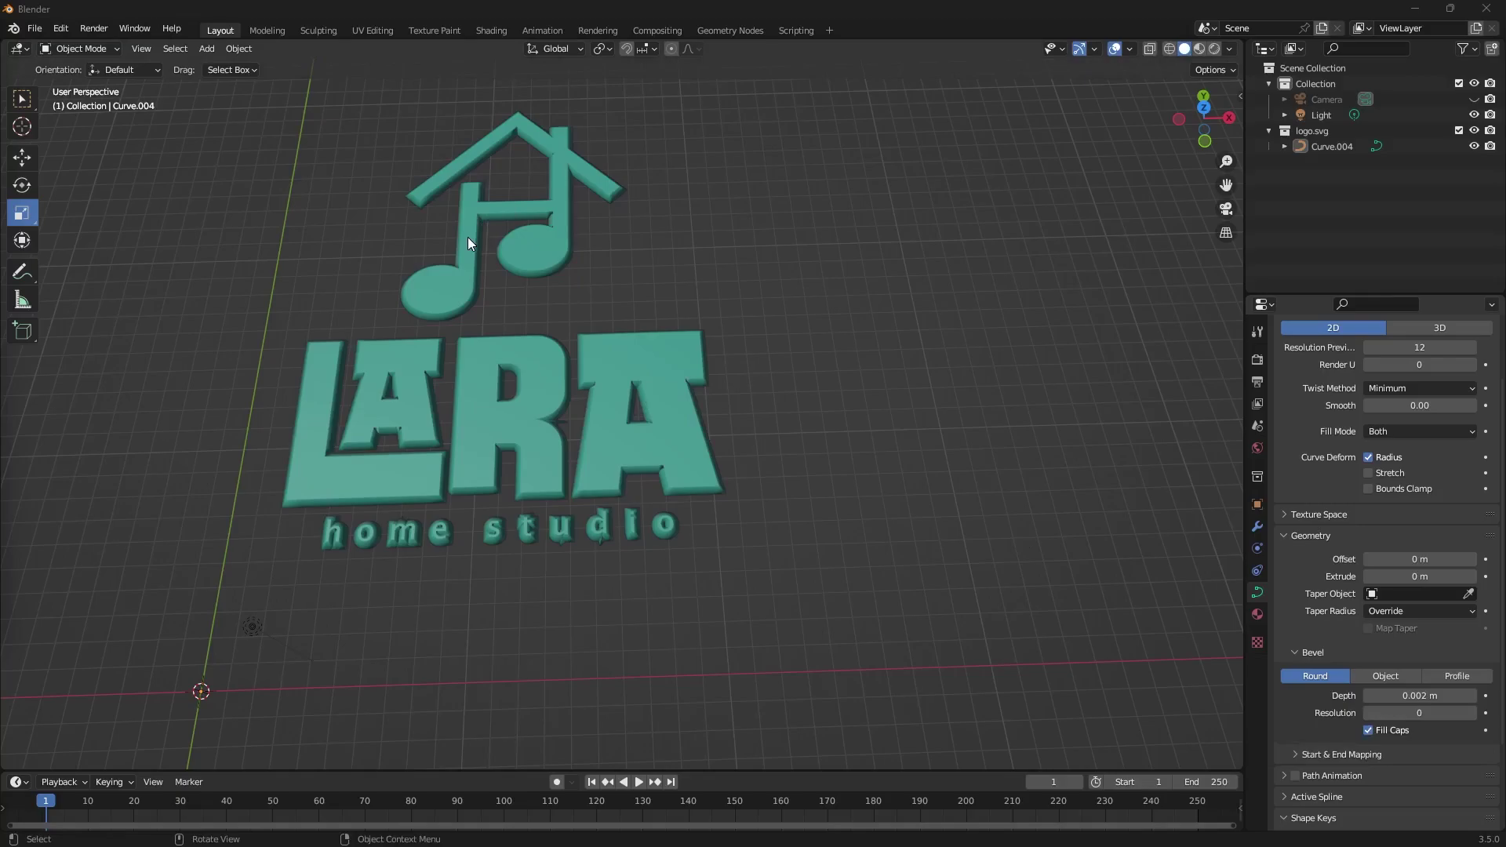
Step: Enter Edit Mode on the logo curve, select the control points at the roof's right end and activate the Move tool
{"action": "left_click", "coordinate": [82, 48]}
{"action": "left_click", "coordinate": [89, 88]}
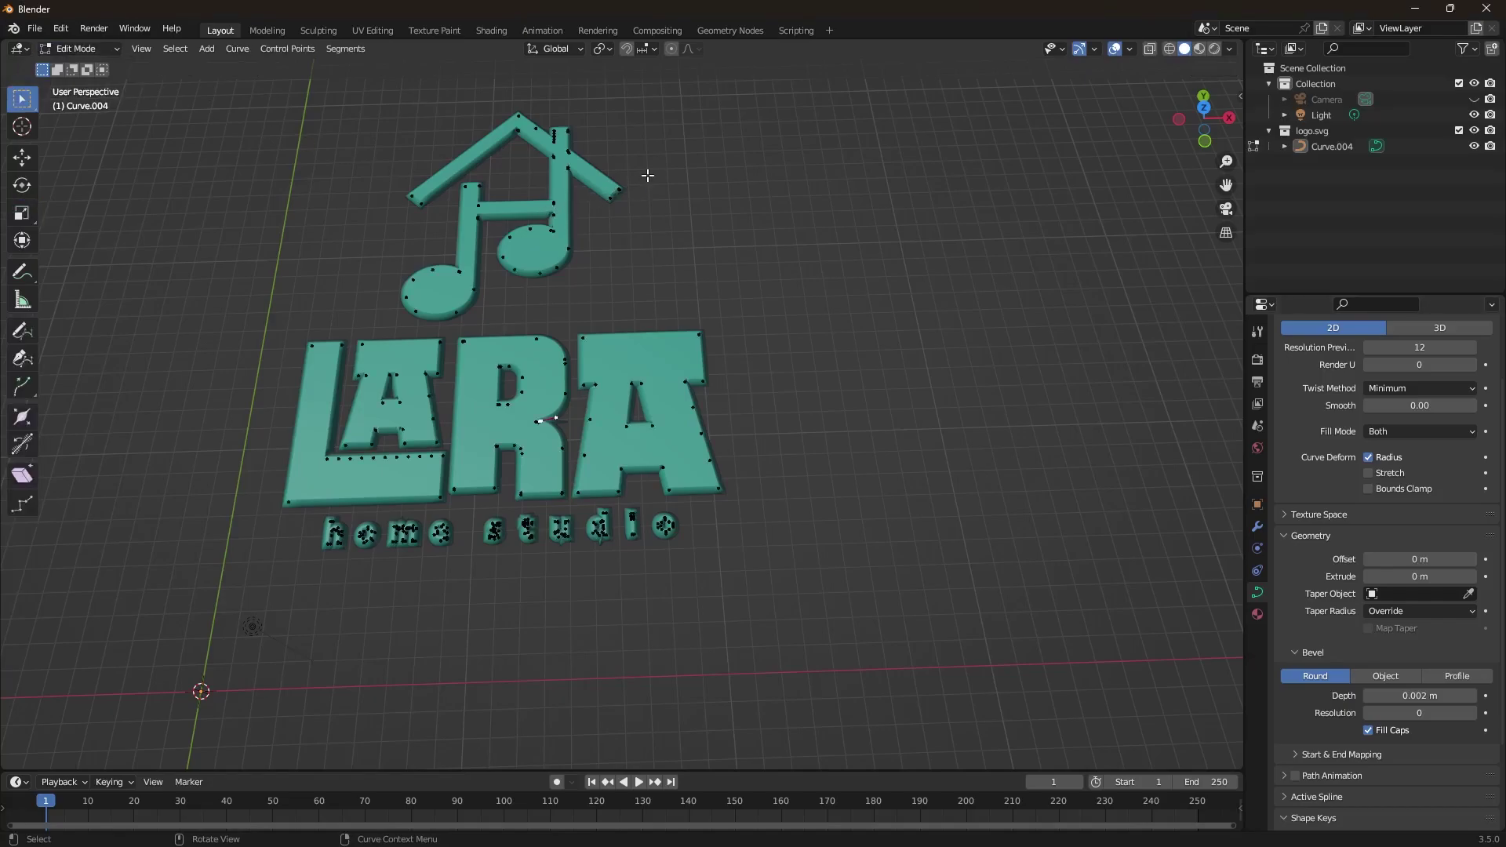
{"action": "left_click_drag", "start_coordinate": [642, 171], "coordinate": [600, 232]}
{"action": "left_click", "coordinate": [22, 157]}
Step: Try stretching the roof by moving its right-end control points, first along X and then freely, undoing each move
{"action": "left_click_drag", "start_coordinate": [682, 189], "coordinate": [698, 255]}
{"action": "left_click_drag", "start_coordinate": [631, 151], "coordinate": [694, 149]}
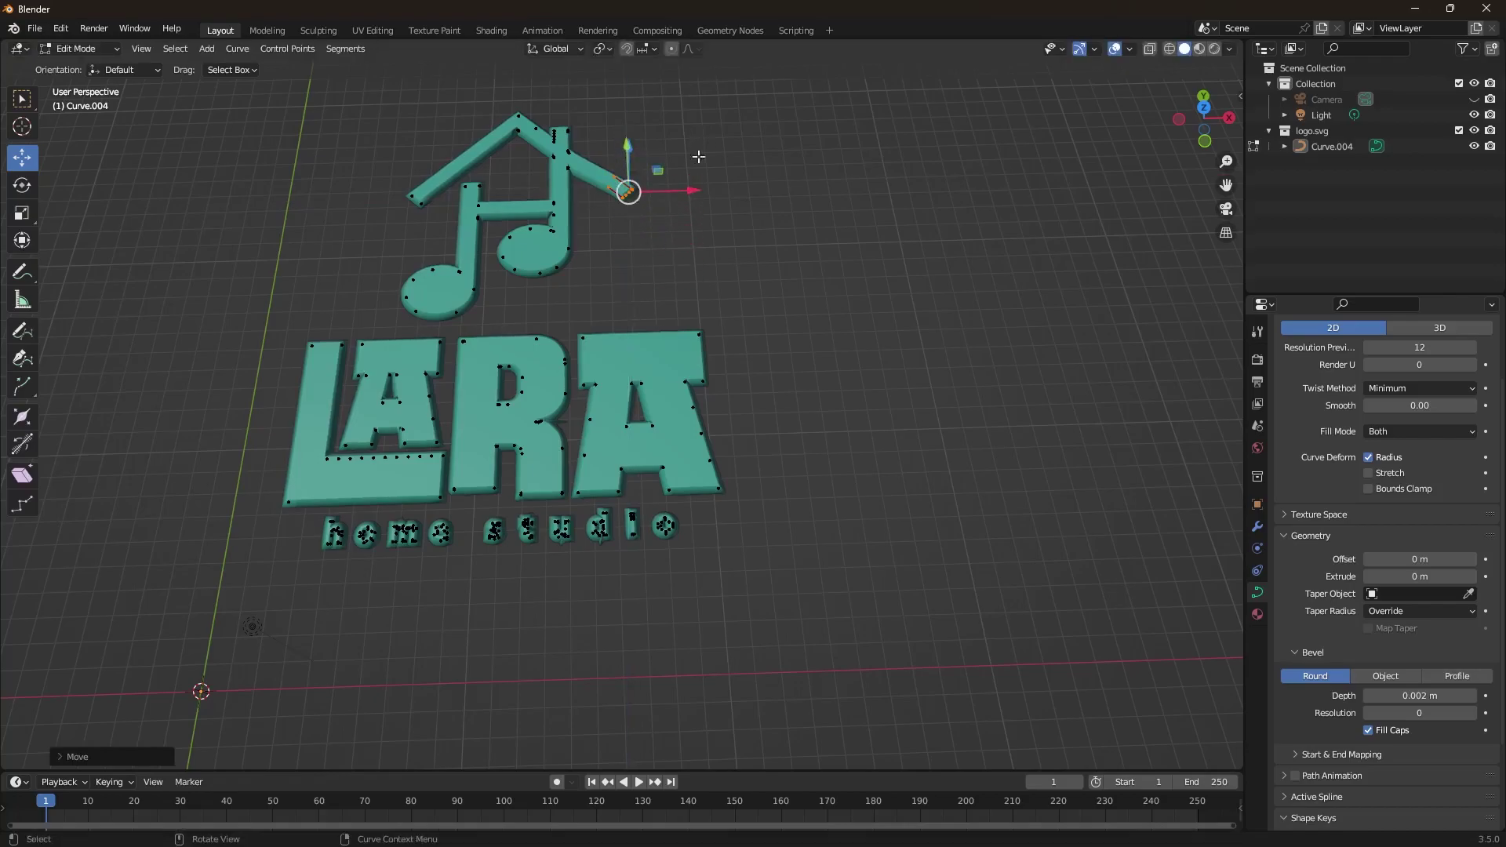
{"action": "key", "text": "ctrl+z"}
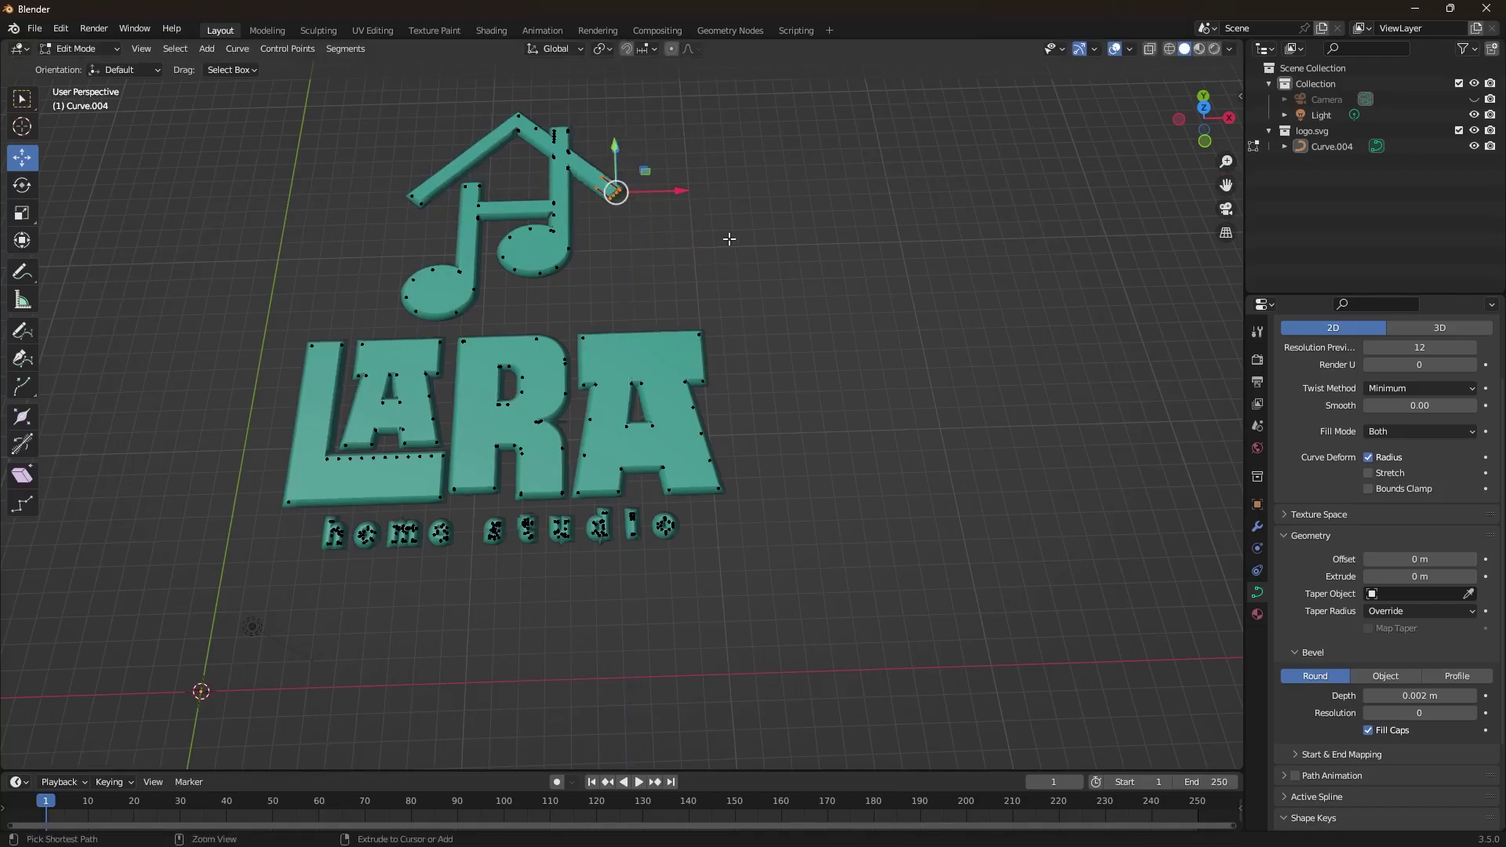
{"action": "key", "text": "g"}
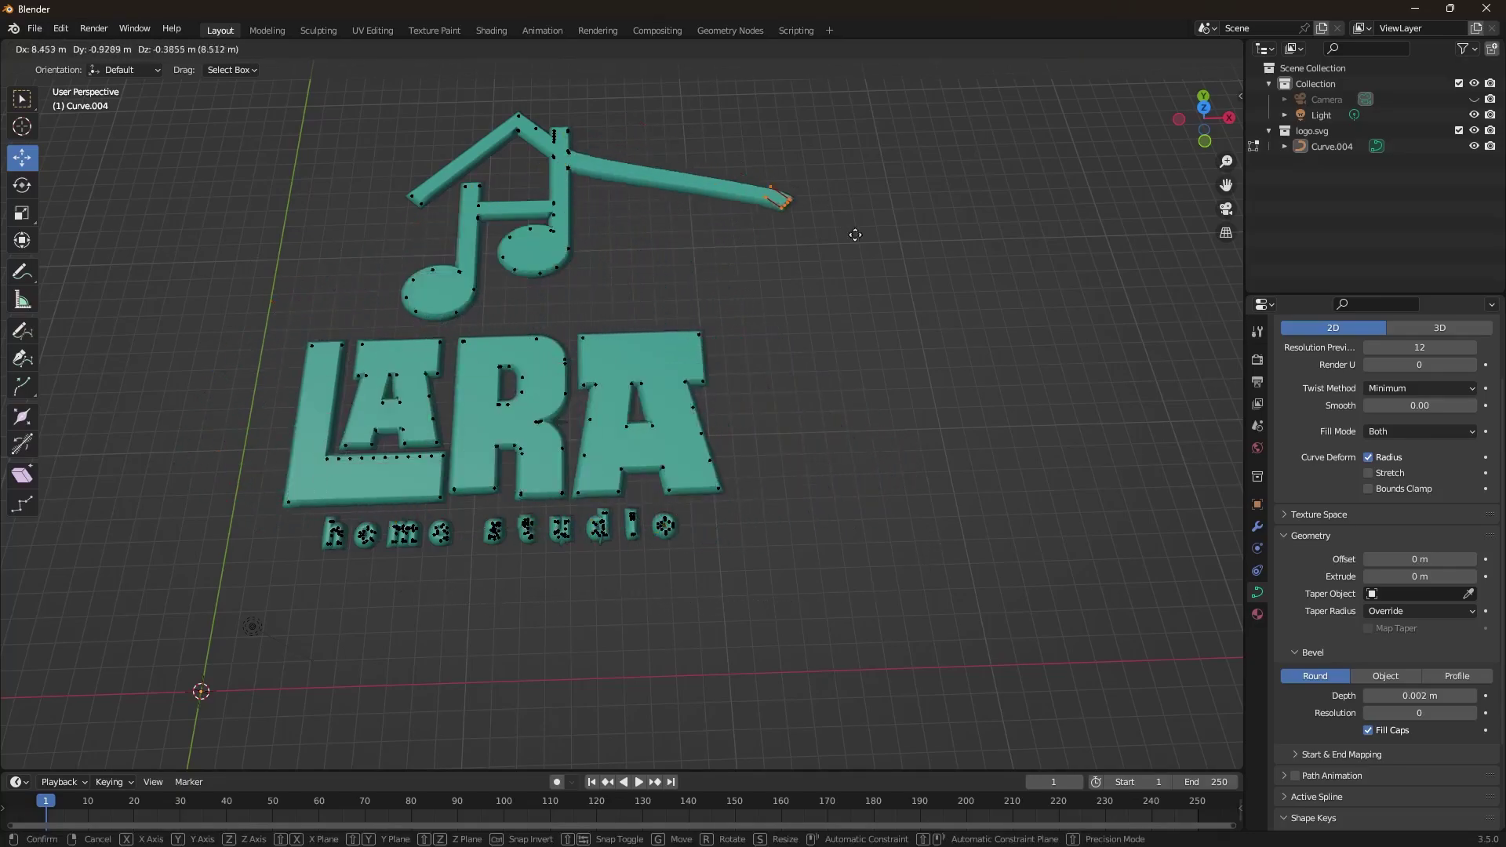
{"action": "left_click", "coordinate": [991, 129]}
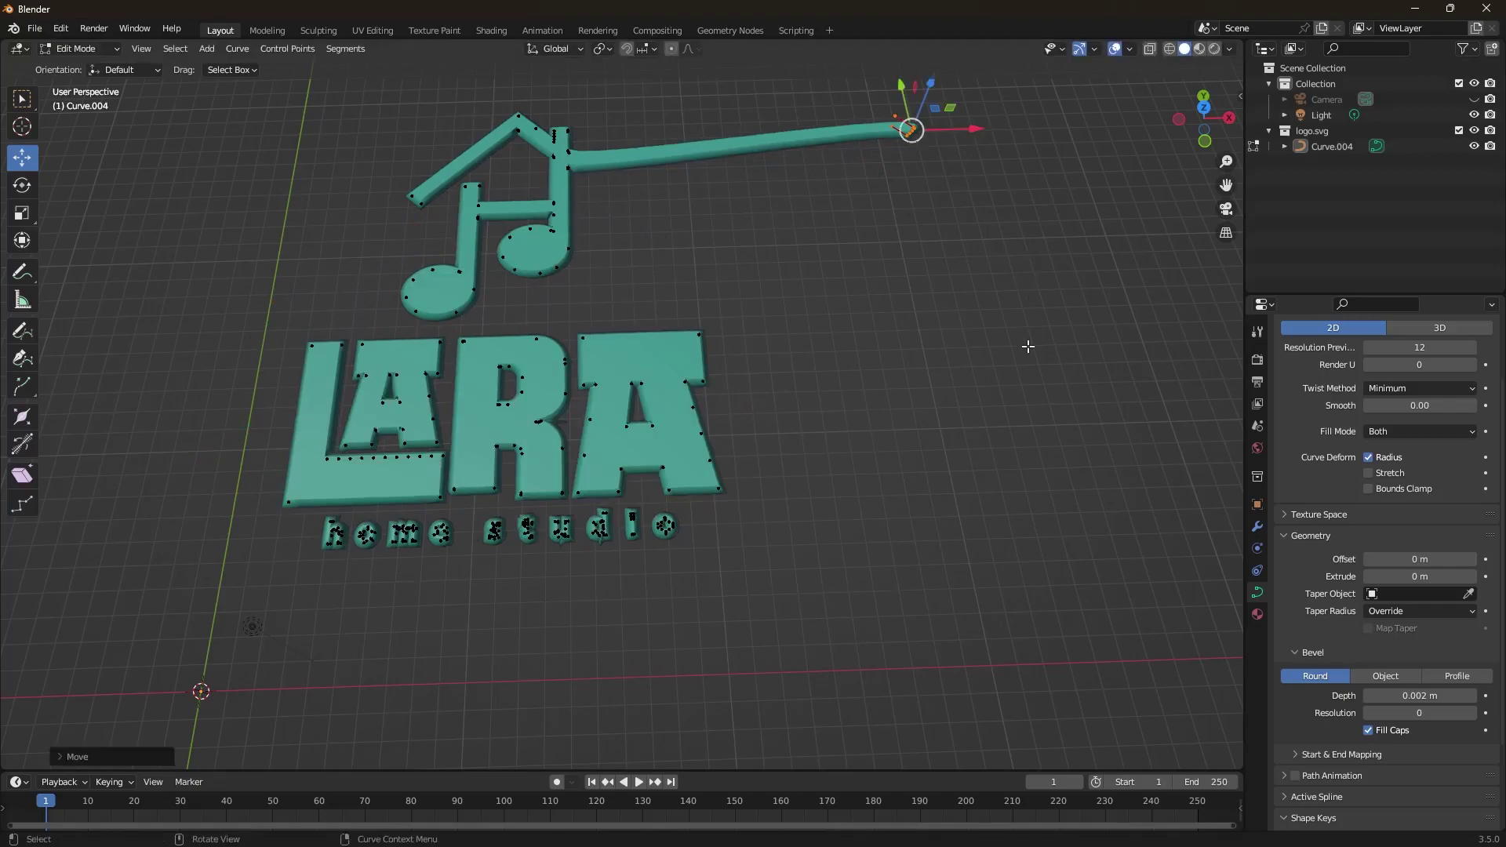
{"action": "key", "text": "ctrl+z"}
Step: Select the control point at the notch of the letter R and move it slightly to reshape the spike
{"action": "scroll", "coordinate": [562, 422], "scroll_direction": "up", "scroll_amount": 3}
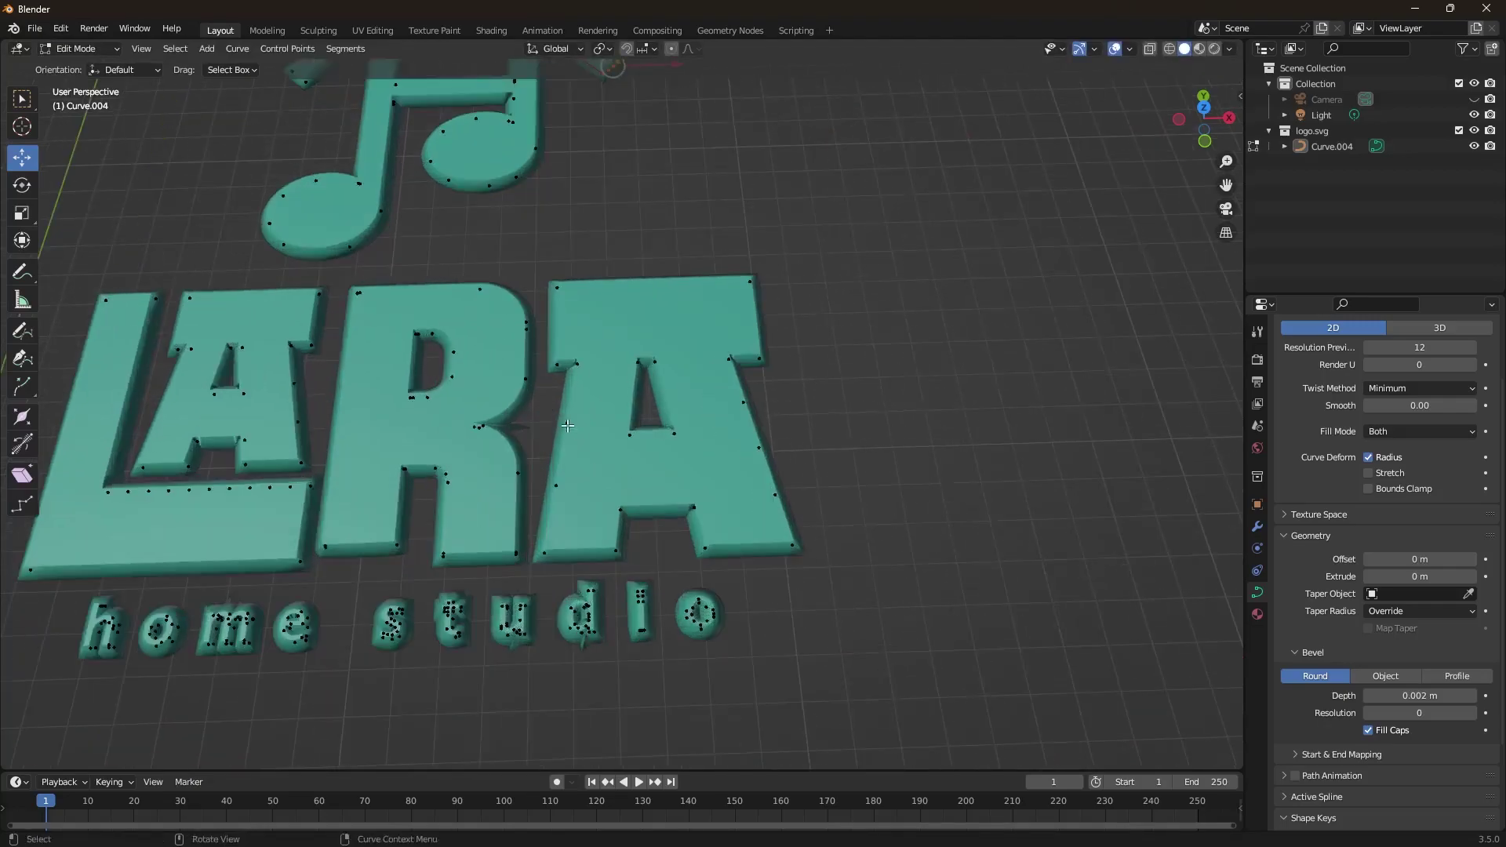
{"action": "scroll", "coordinate": [562, 422], "scroll_direction": "up", "scroll_amount": 2}
{"action": "scroll", "coordinate": [347, 444], "scroll_direction": "up", "scroll_amount": 3}
{"action": "middle_click_drag", "start_coordinate": [326, 413], "coordinate": [441, 443], "text": "shift"}
{"action": "left_click", "coordinate": [446, 428]}
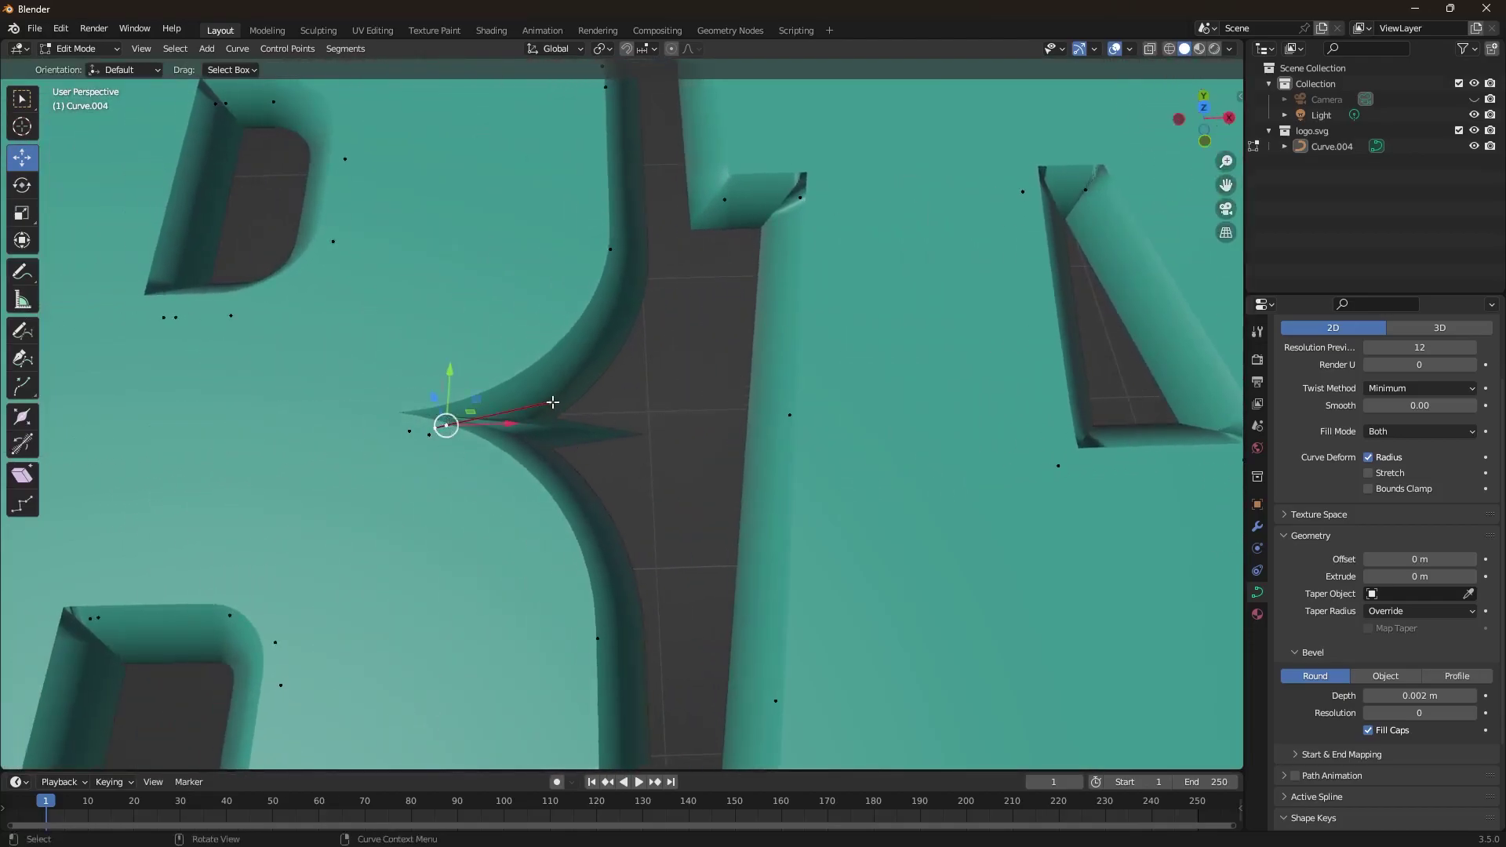
{"action": "key", "text": "g"}
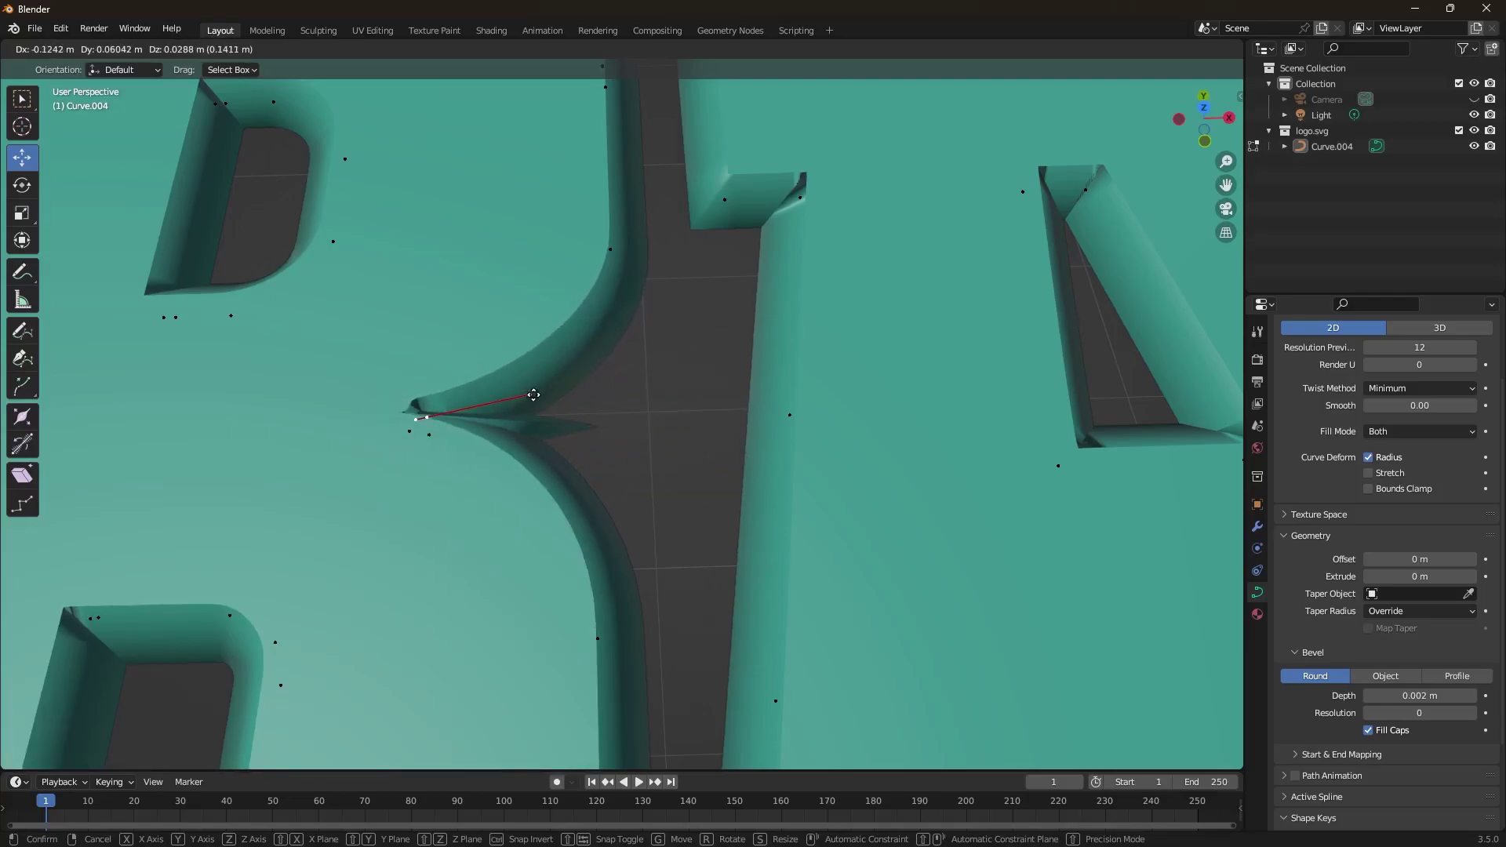
{"action": "left_click", "coordinate": [587, 412]}
{"action": "scroll", "coordinate": [591, 414], "scroll_direction": "down", "scroll_amount": 8}
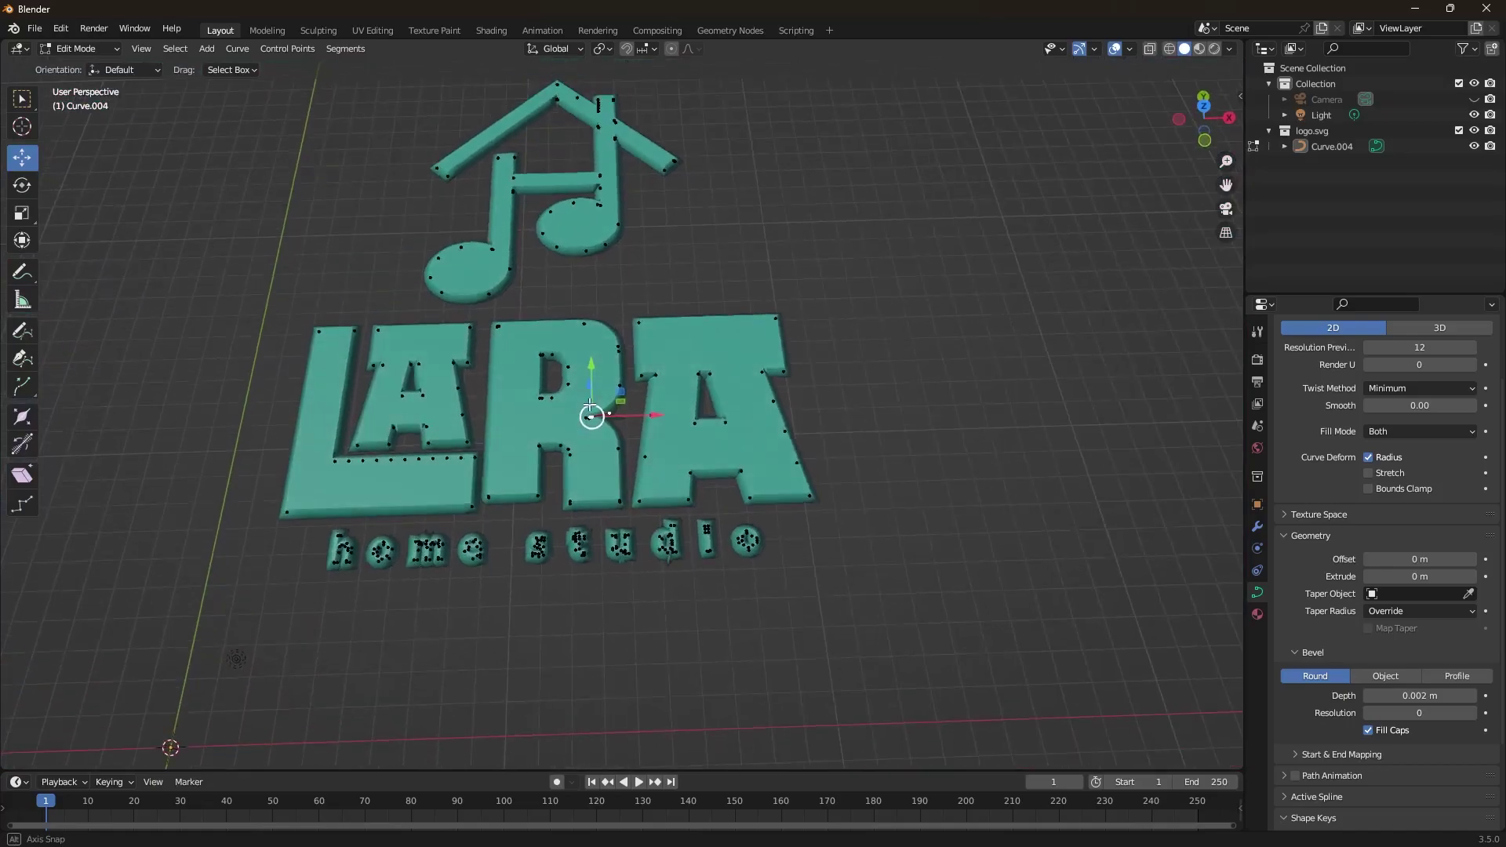